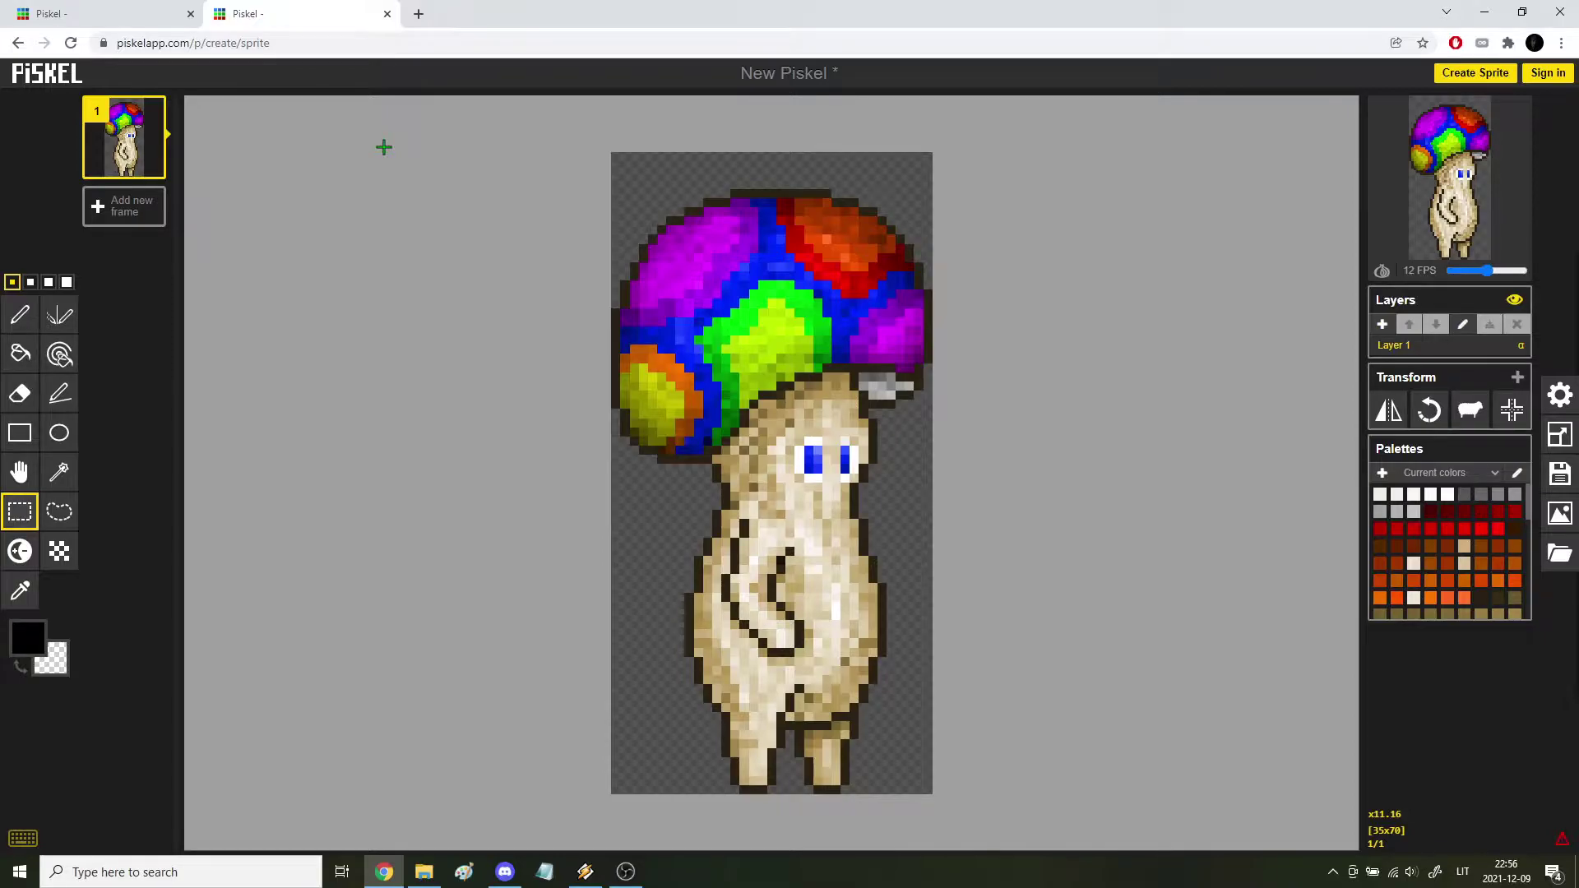
scroll(824, 623, "up", 3)
scroll(823, 622, "down", 2)
scroll(824, 623, "up", 4)
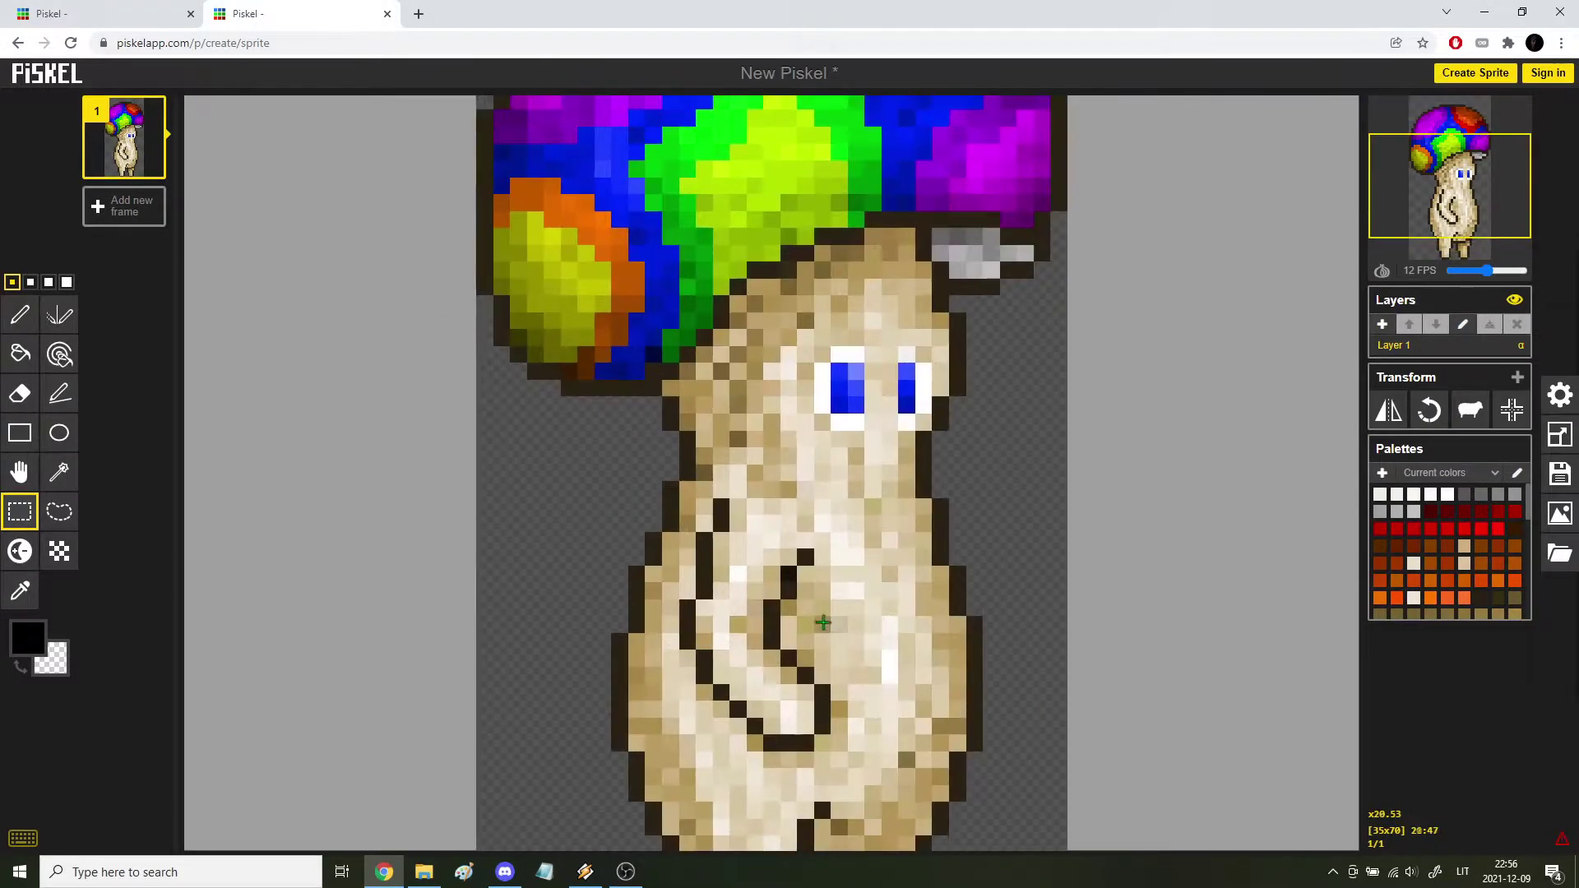
left_click_drag(600, 574, 590, 424)
scroll(589, 423, "down", 2)
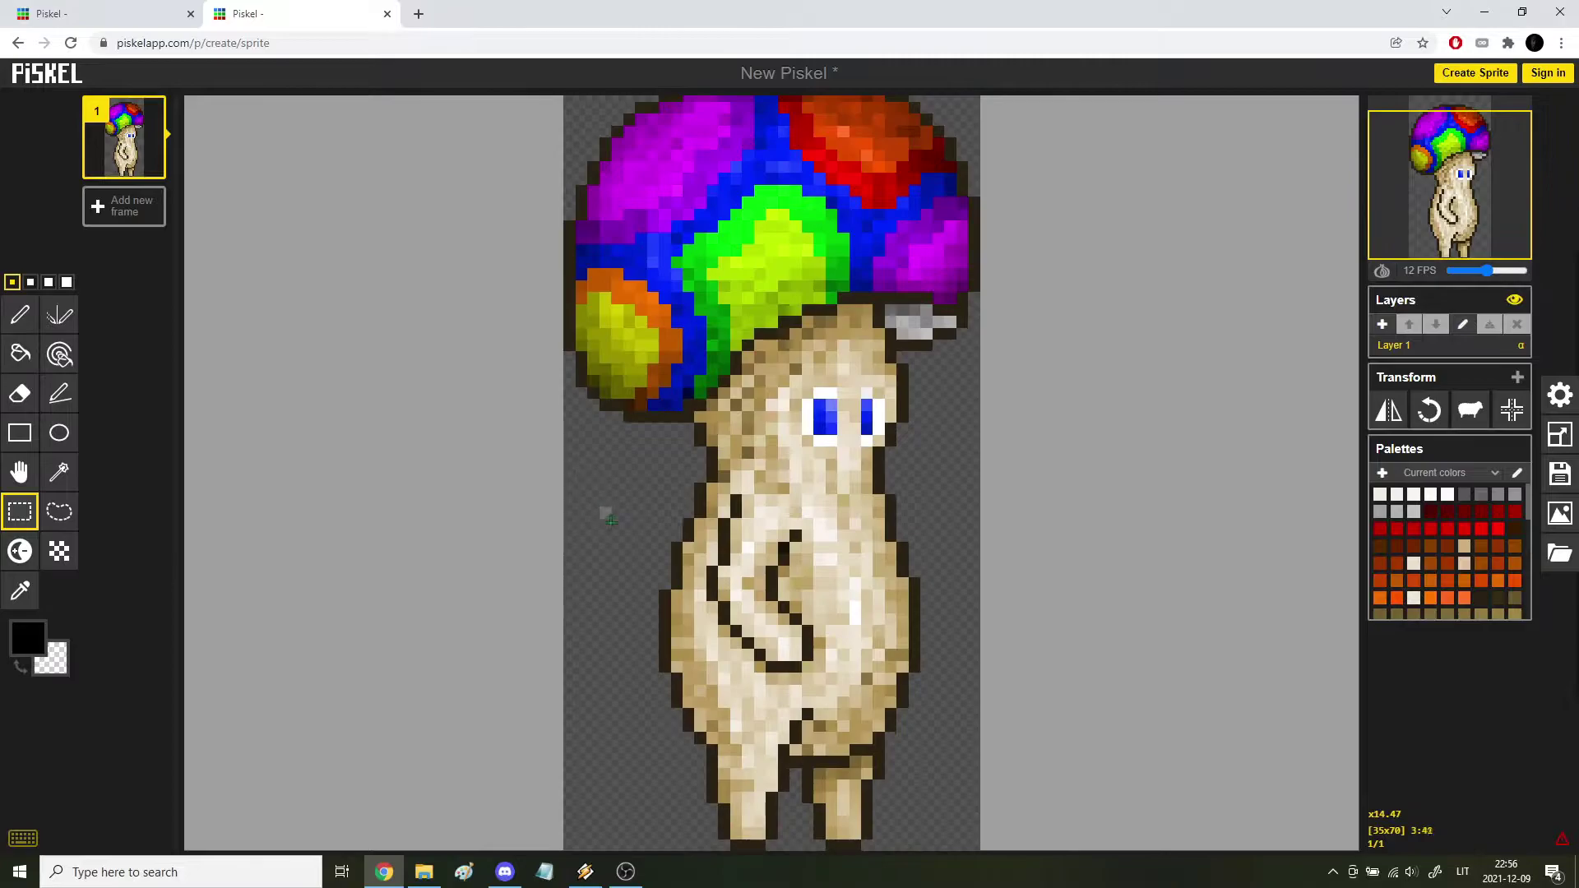
scroll(638, 498, "down", 2)
scroll(779, 514, "up", 2)
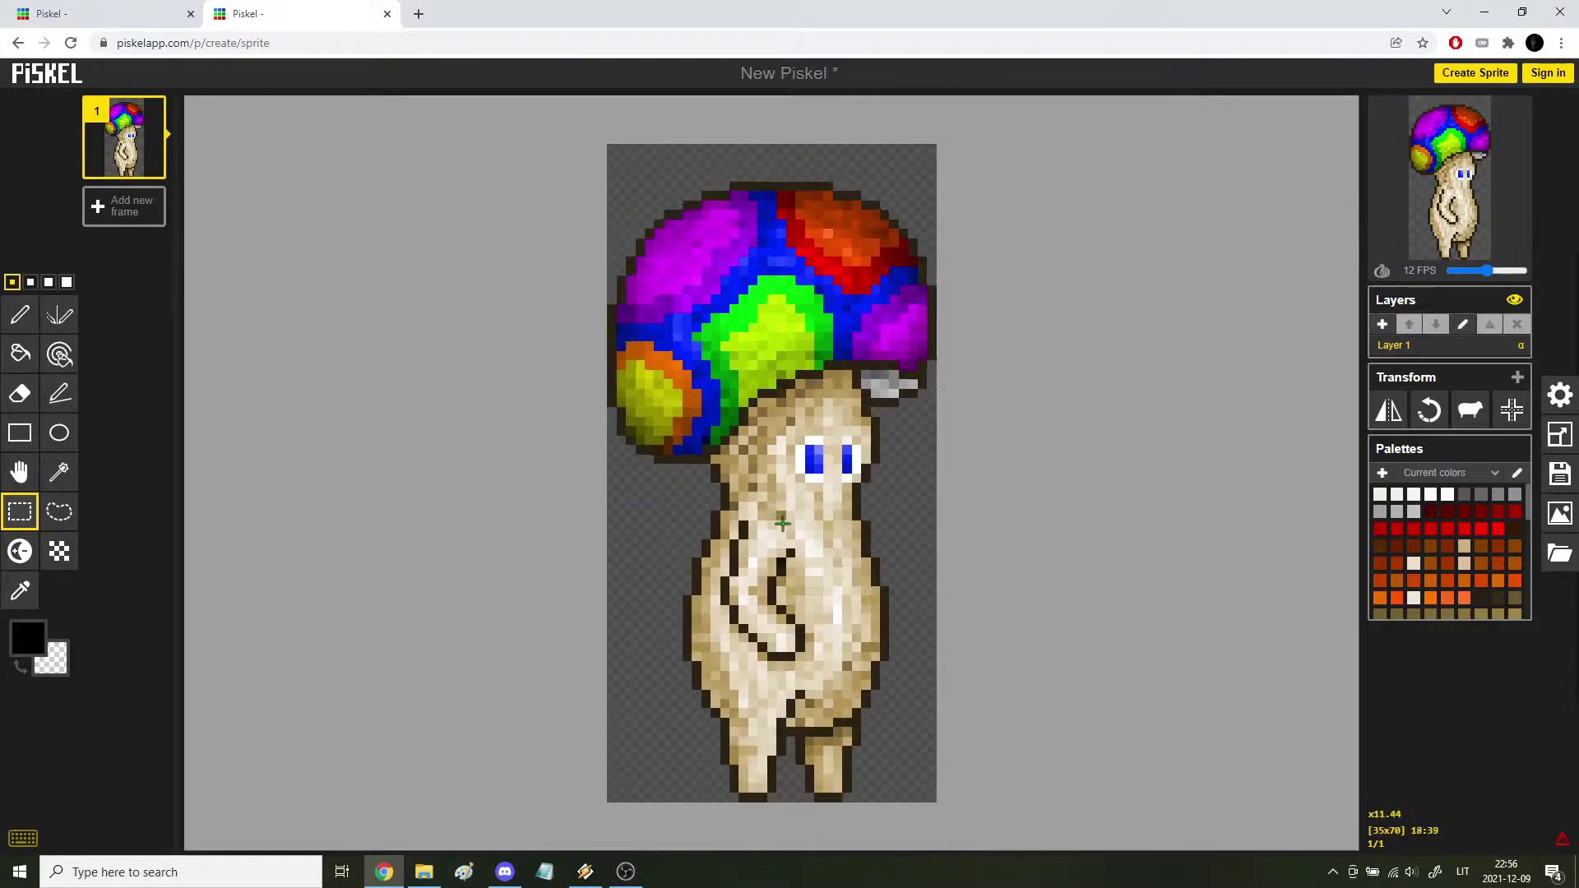
Switch to the Fungaloid Man colour sprite and compare the character's drawing between frames 4 and 5.
left_click(106, 18)
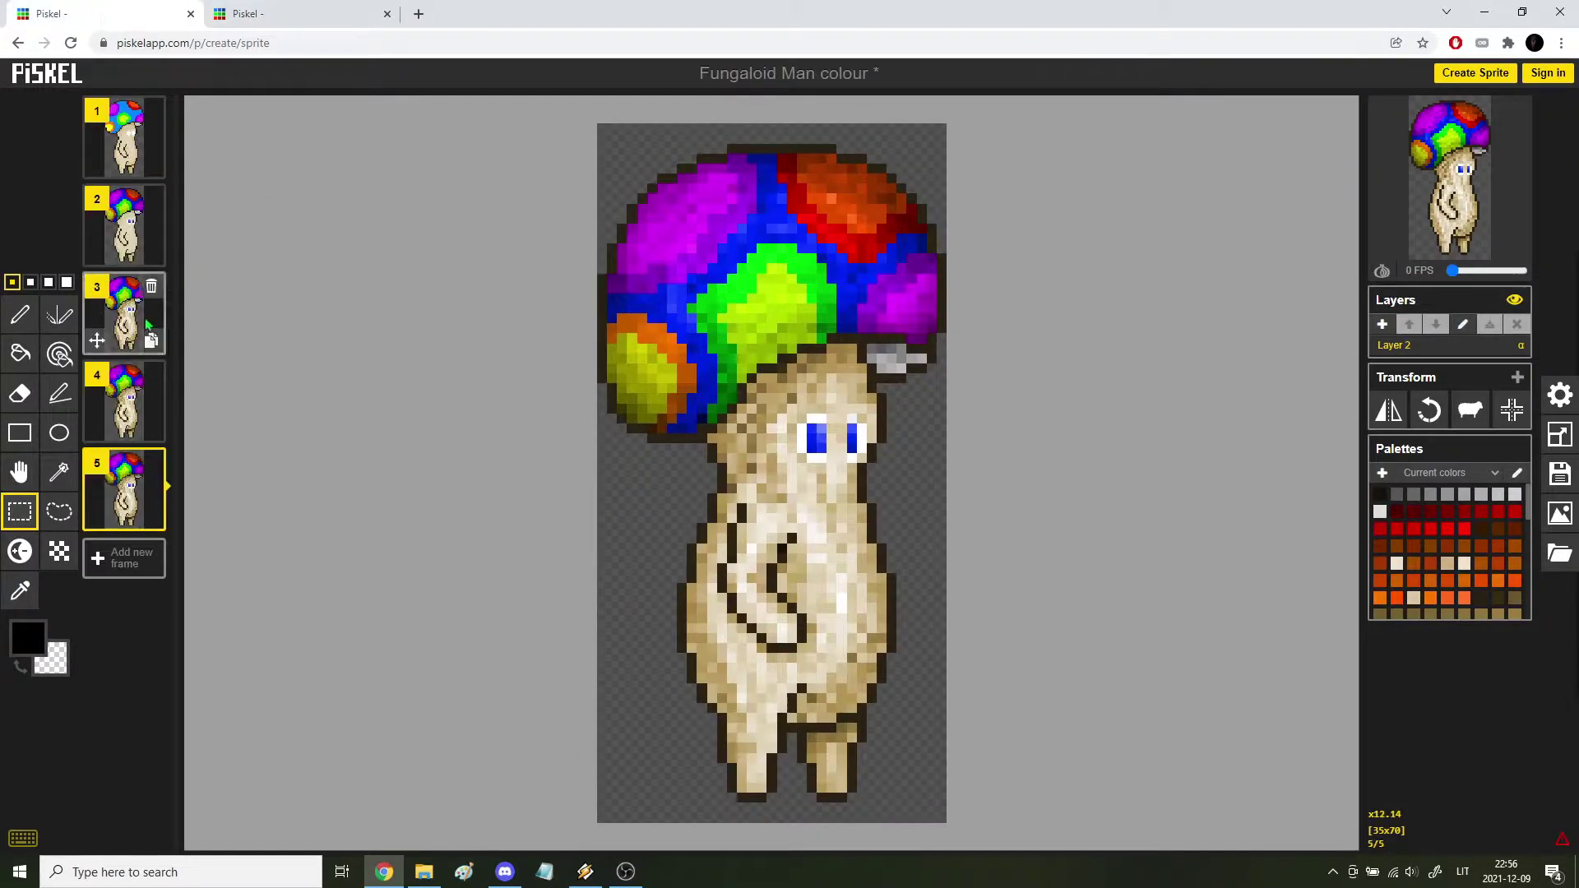
left_click(136, 386)
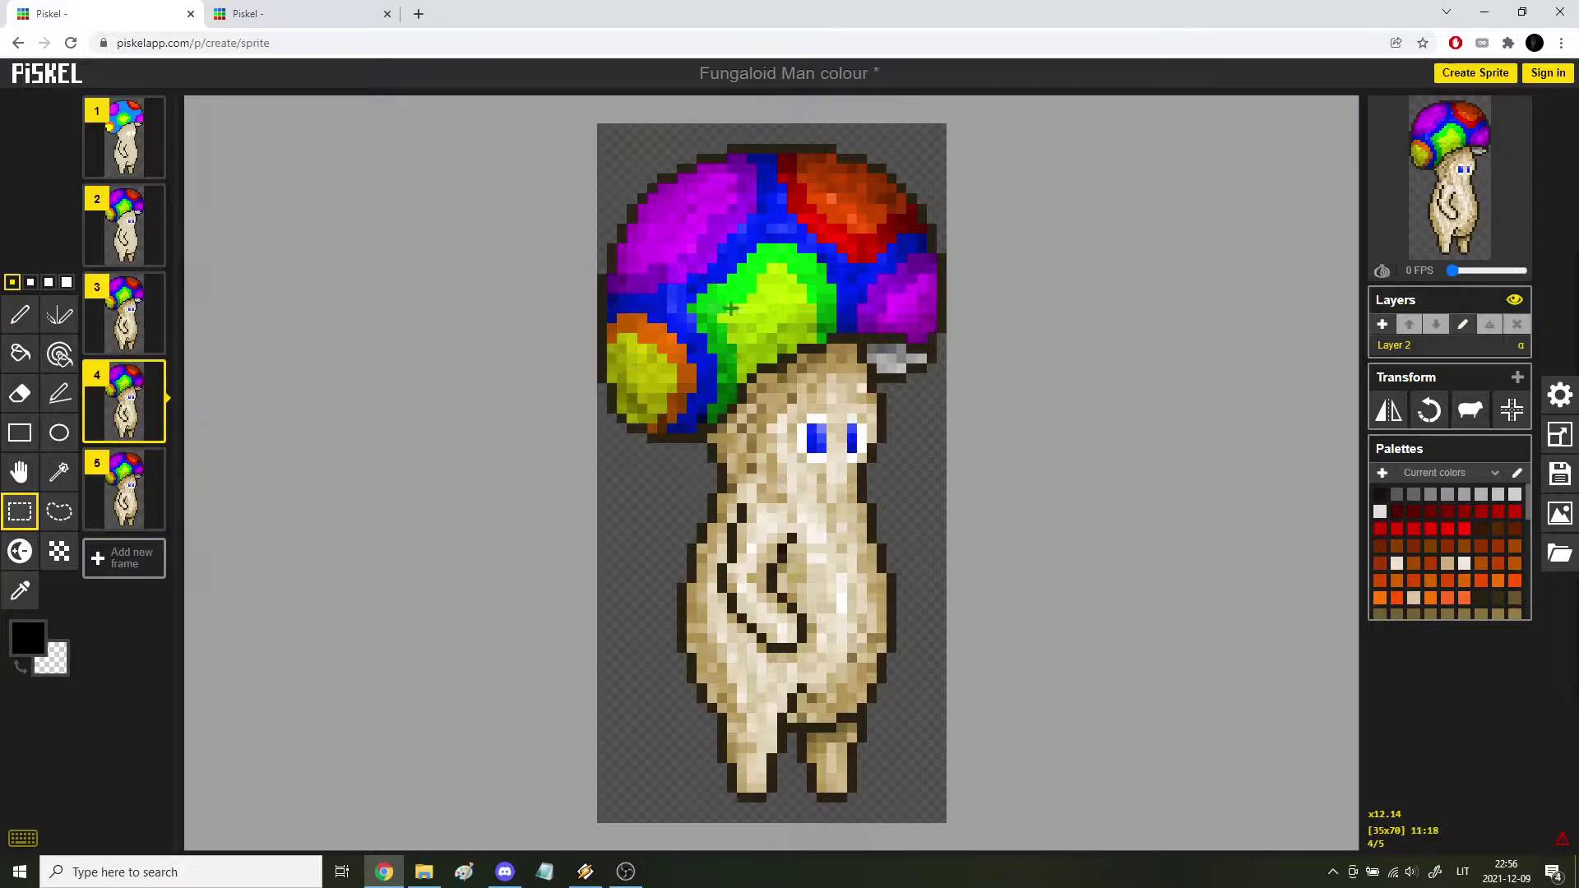
key("Down")
key("Up")
key("Down")
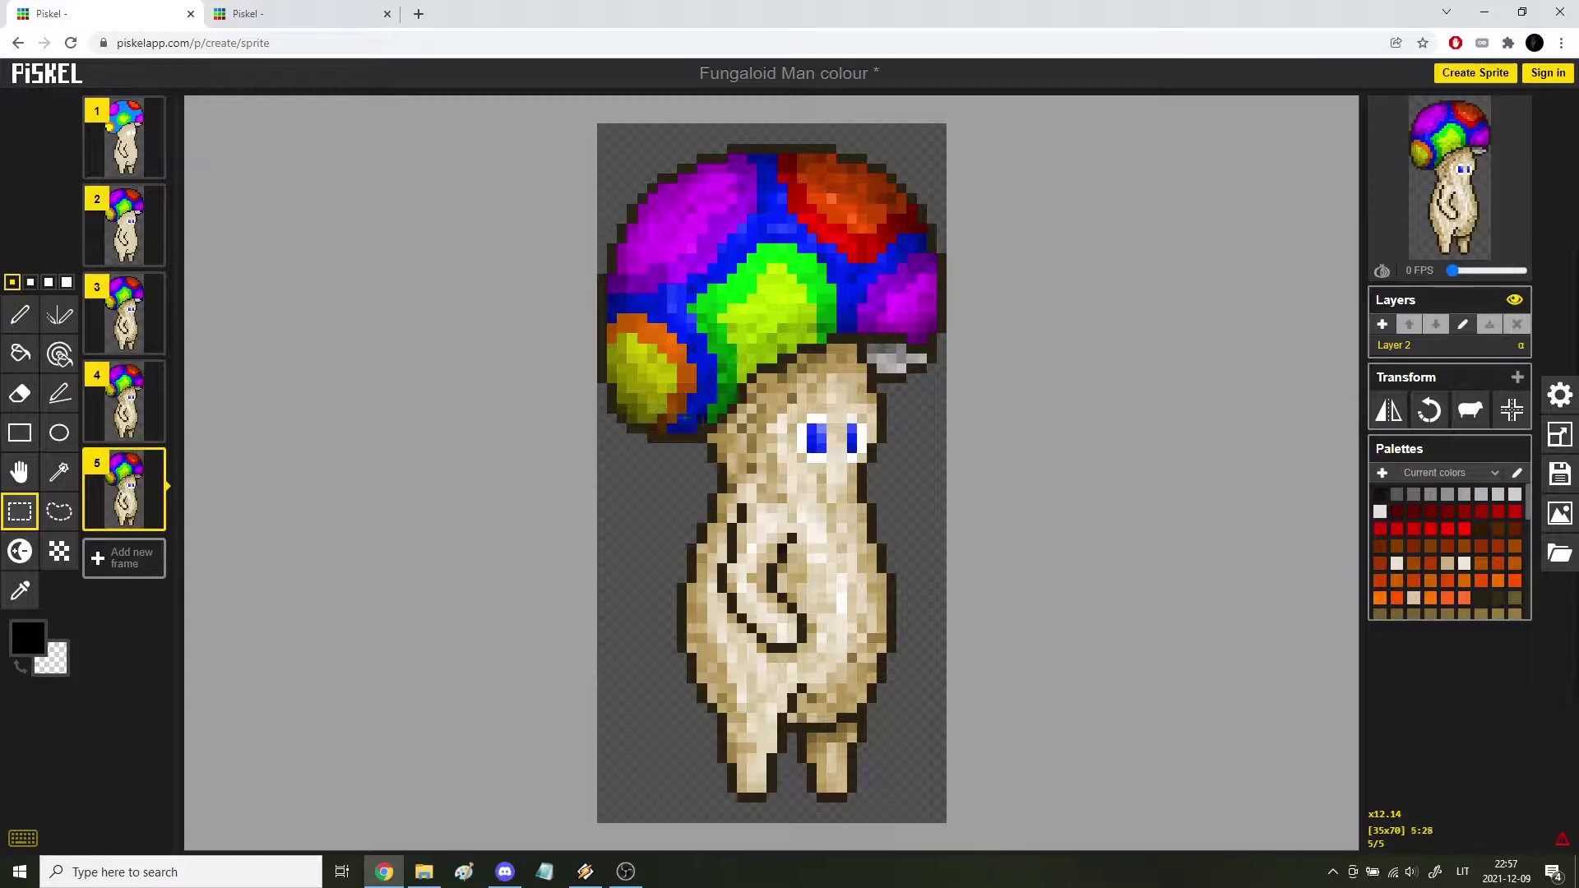
key("Up")
key("Down")
key("Up")
key("Down")
key("Up")
key("Down")
key("Up")
key("Down")
key("Up")
key("Down")
key("Up")
key("Down")
scroll(600, 347, "up", 3)
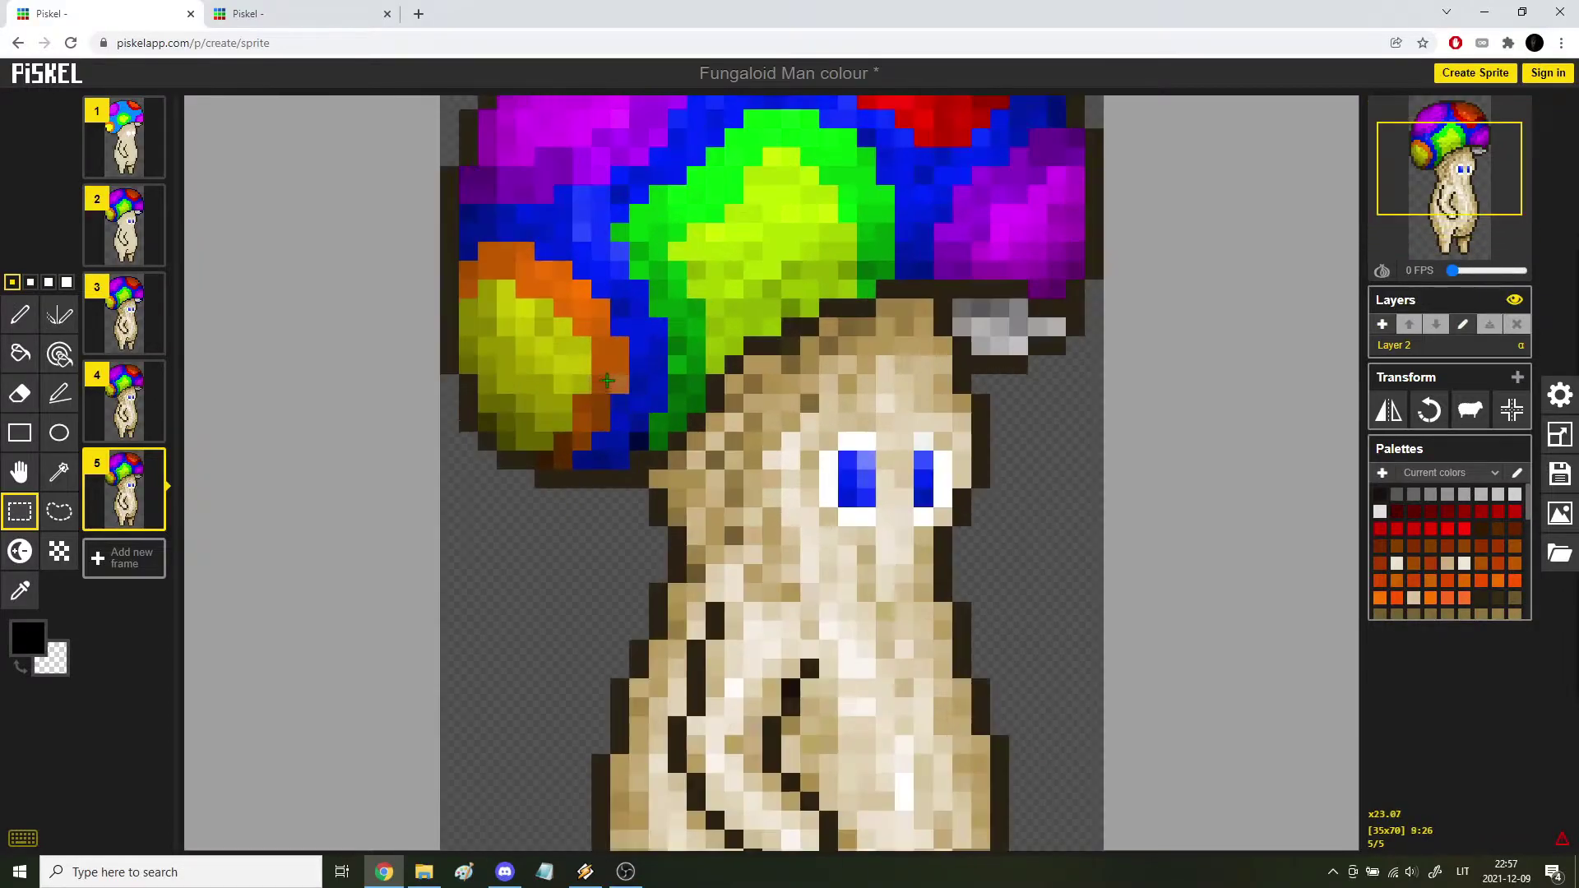
scroll(600, 417, "down", 1)
scroll(650, 197, "down", 2)
key("Up")
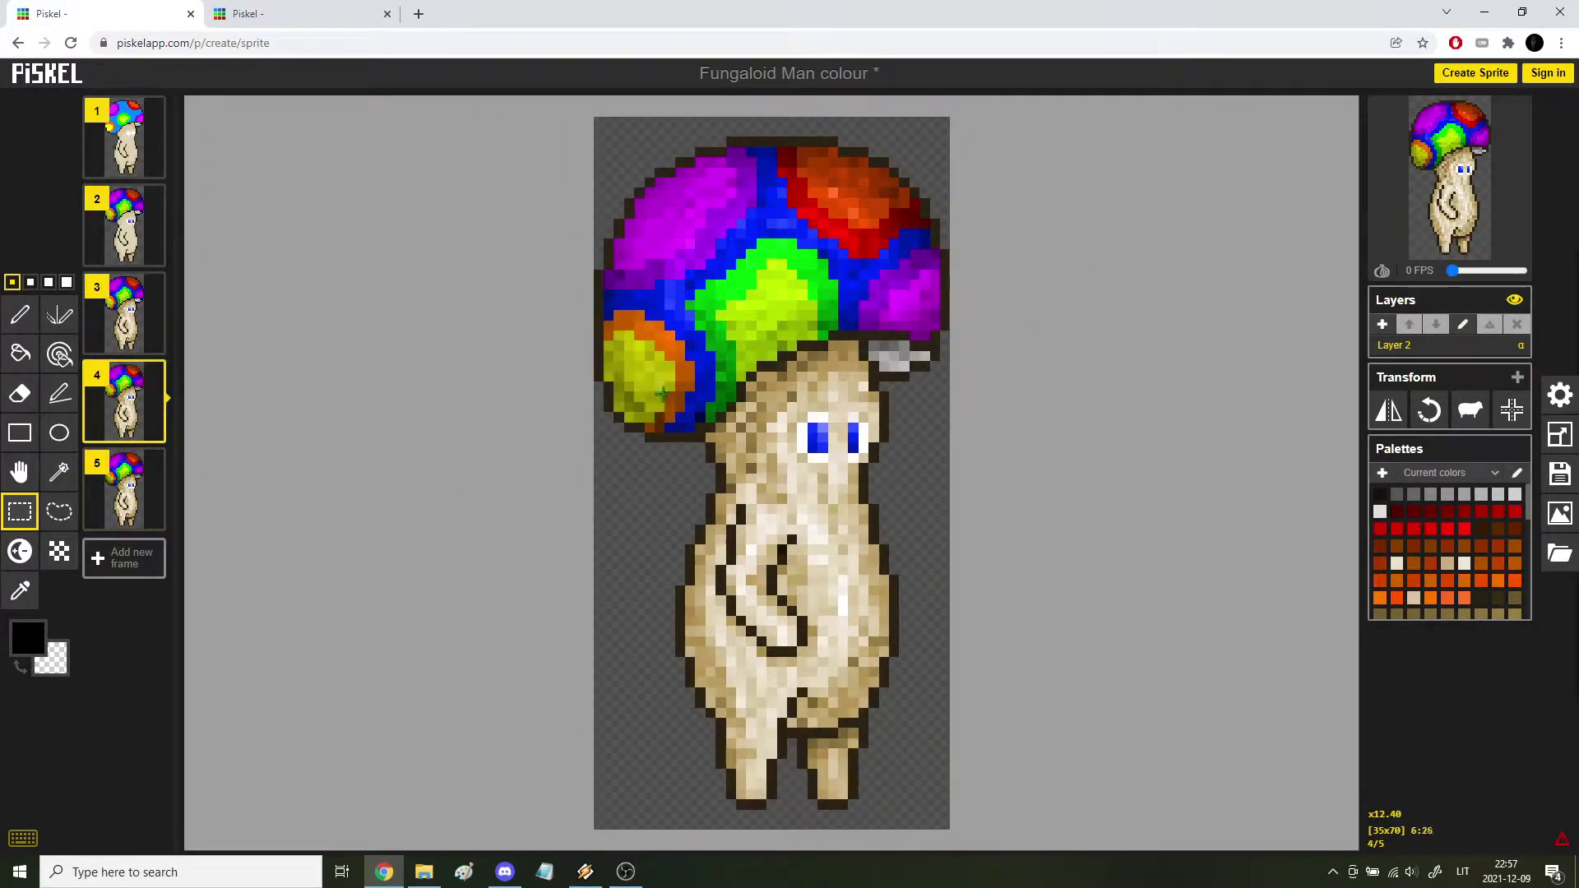
key("Down")
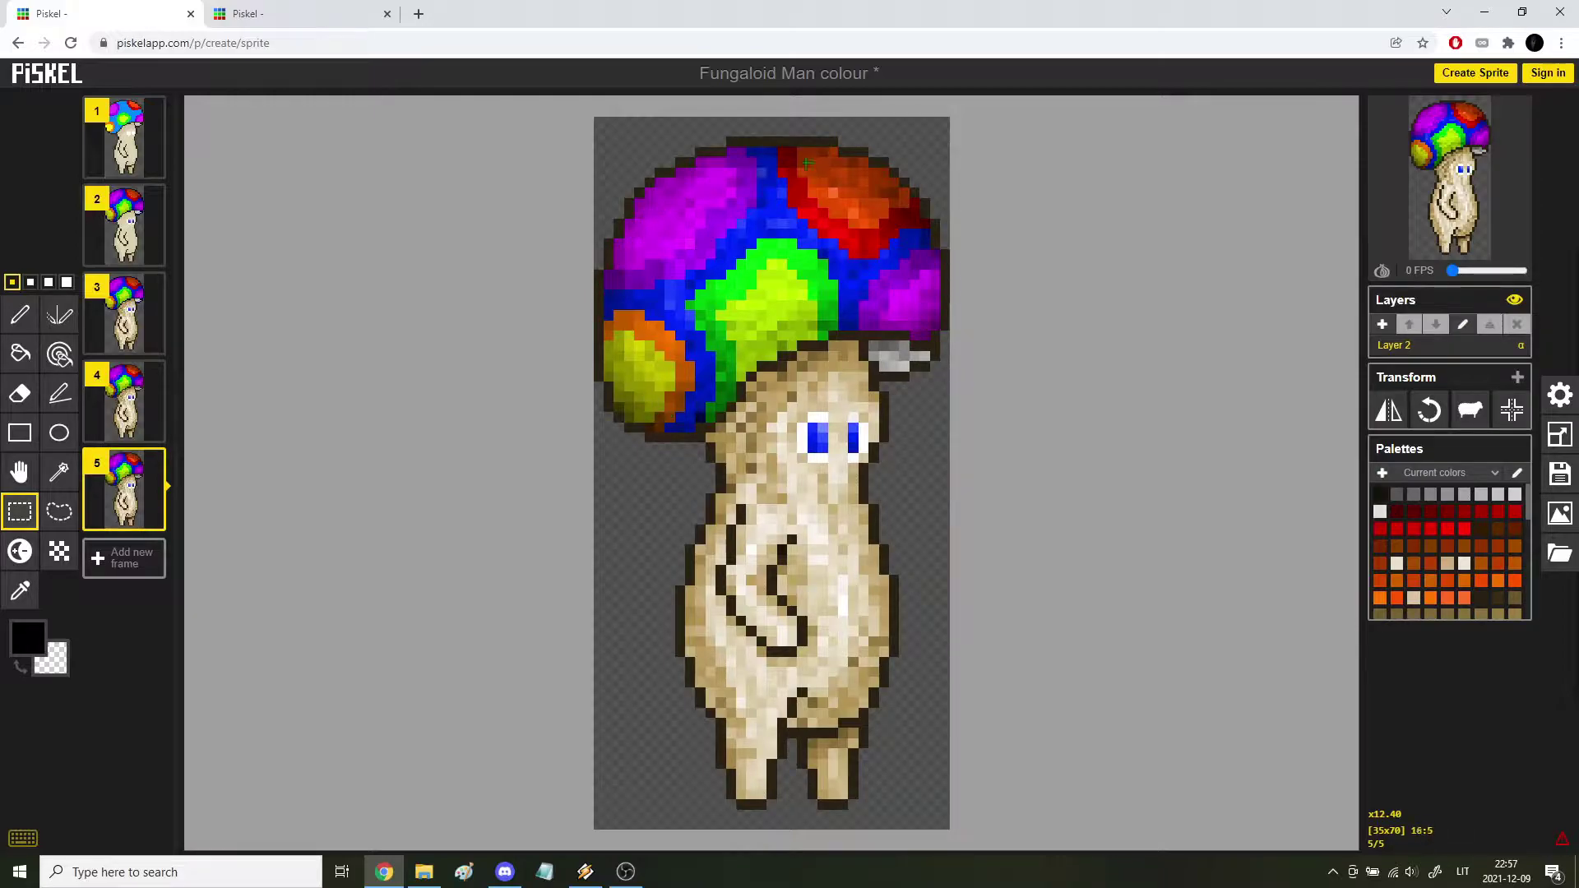
scroll(862, 201, "up", 2)
Return to the New Piskel sprite, sample the dark brown outline colour and activate the Pen tool.
key("ctrl+Tab")
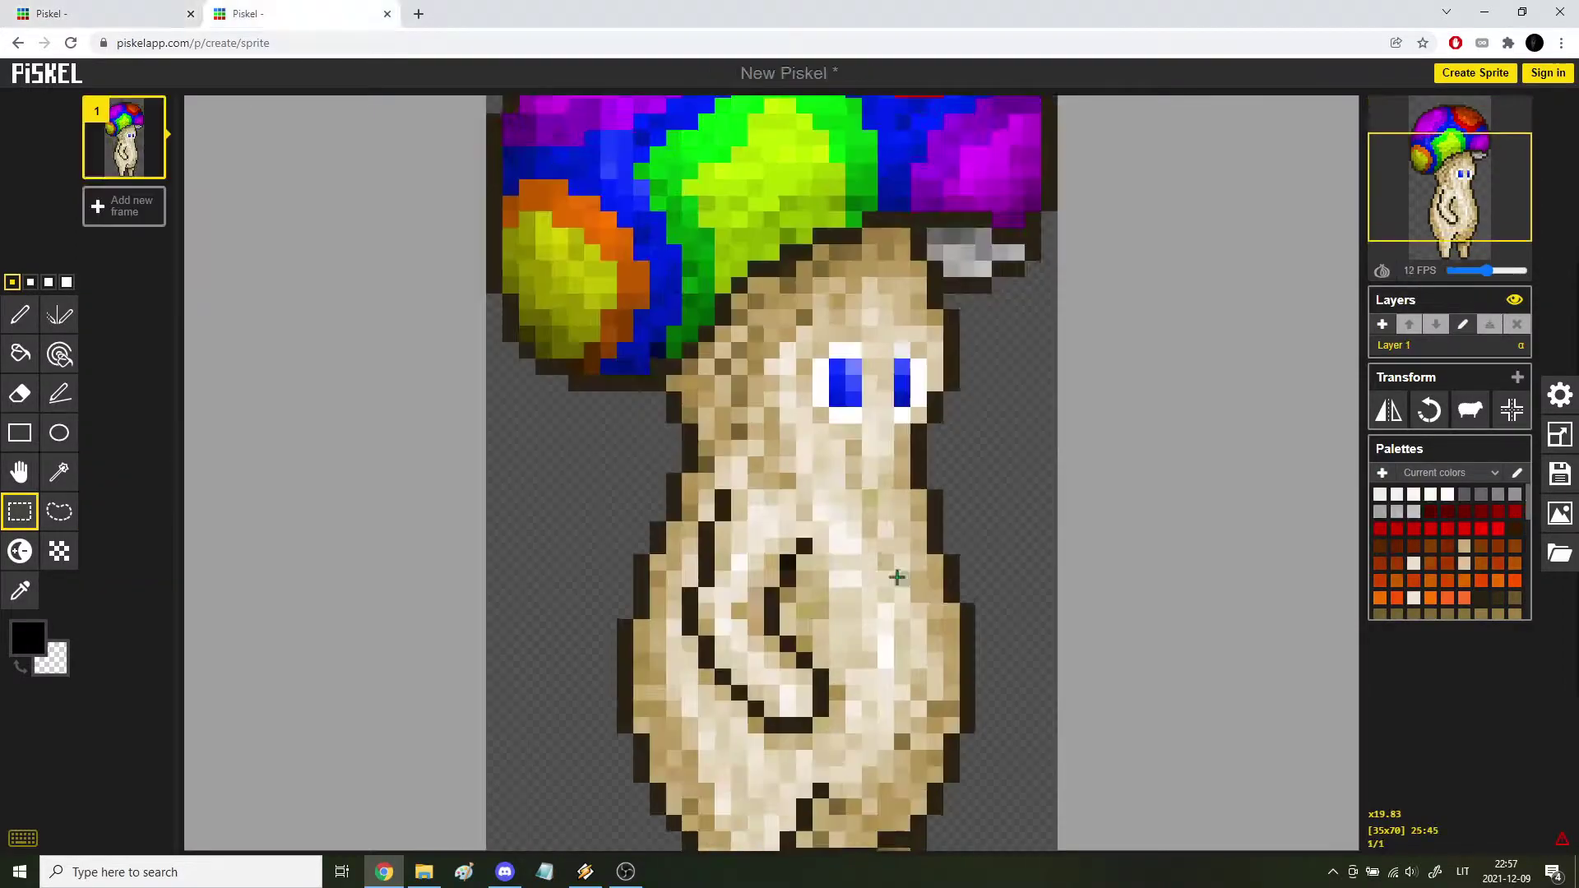
scroll(801, 582, "up", 3)
middle_click(801, 582)
left_click(22, 314)
scroll(1082, 439, "down", 7)
scroll(1082, 436, "down", 5)
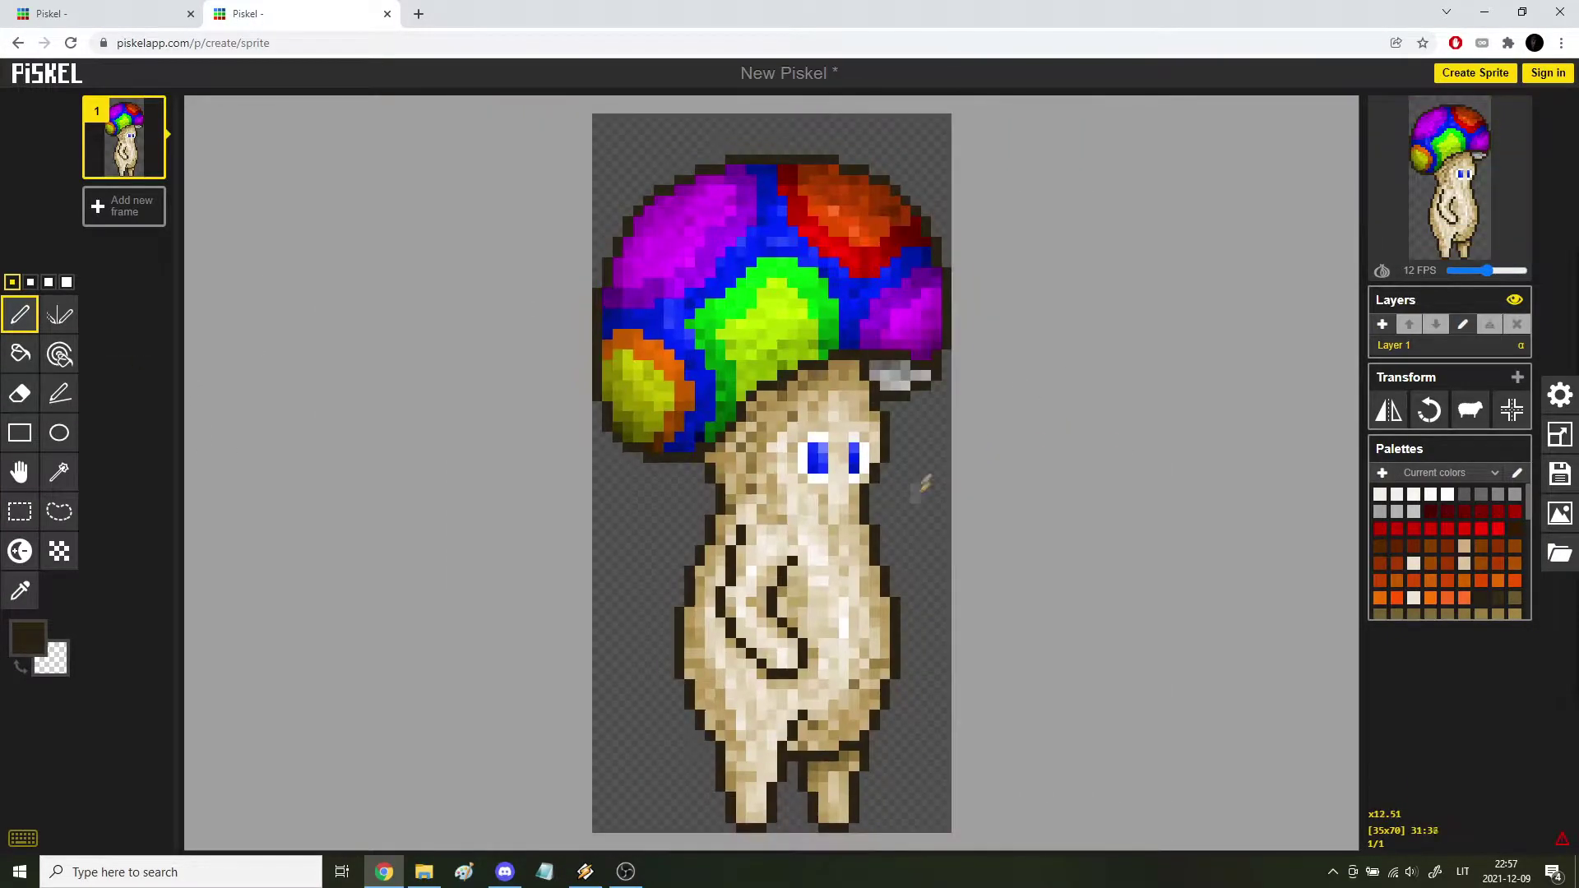
Lasso-select the mushroom cap, add a new layer named Cap and paste the copied cap onto it.
scroll(917, 479, "up", 3)
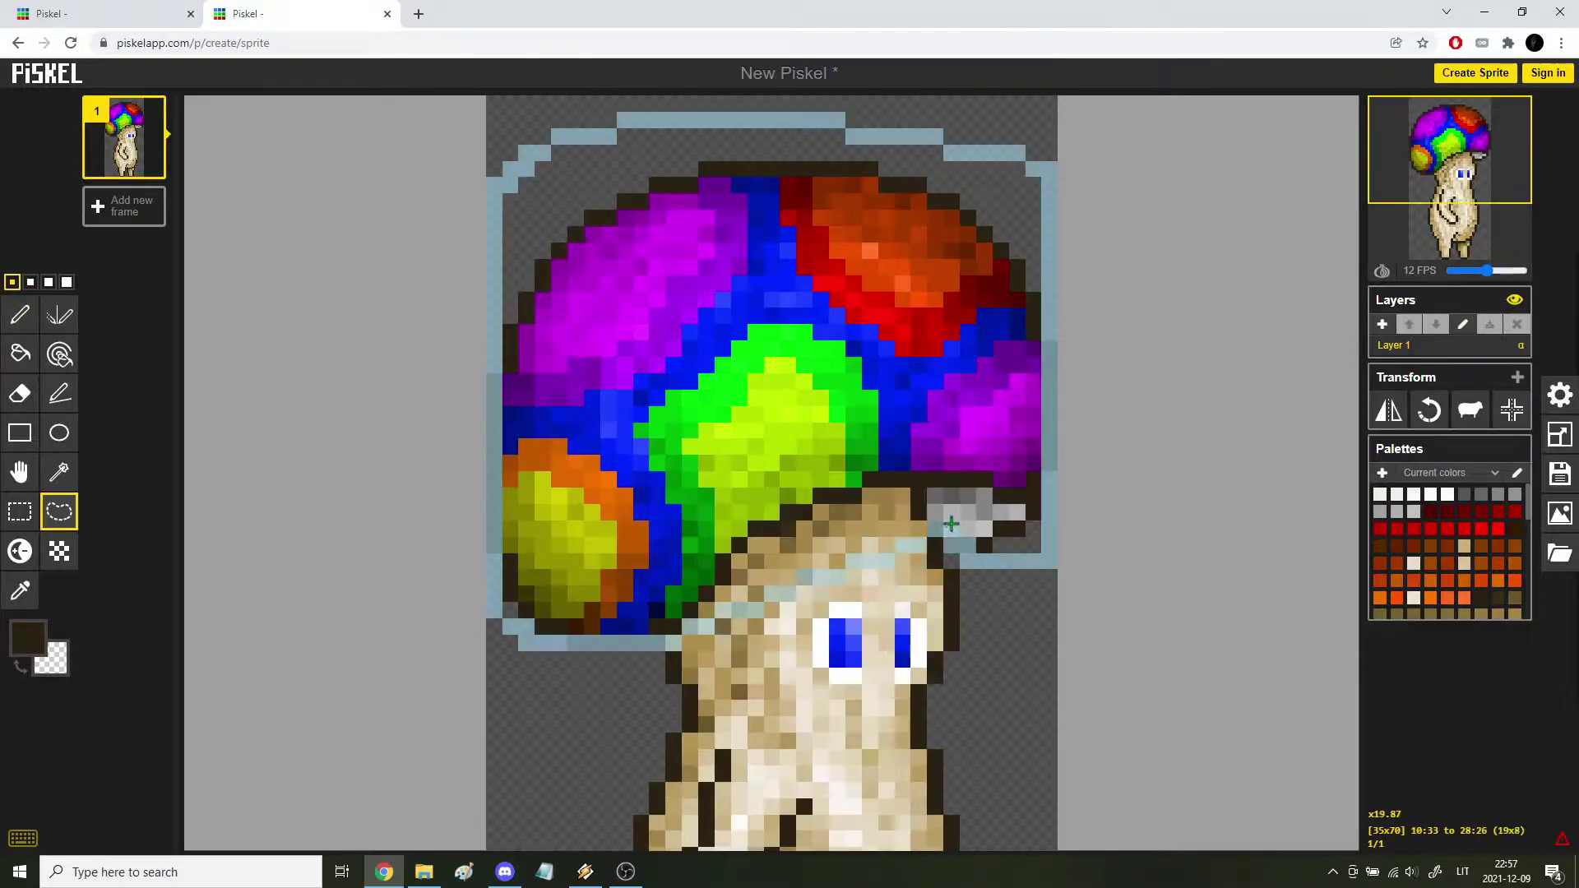
mouse_move(856, 493)
left_mouse_down()
mouse_move(794, 539)
mouse_move(777, 505)
mouse_move(668, 623)
left_mouse_up()
left_click(1383, 324)
double_click(1410, 345)
type("Cap")
key("Return")
key("ctrl+v")
left_click(20, 314)
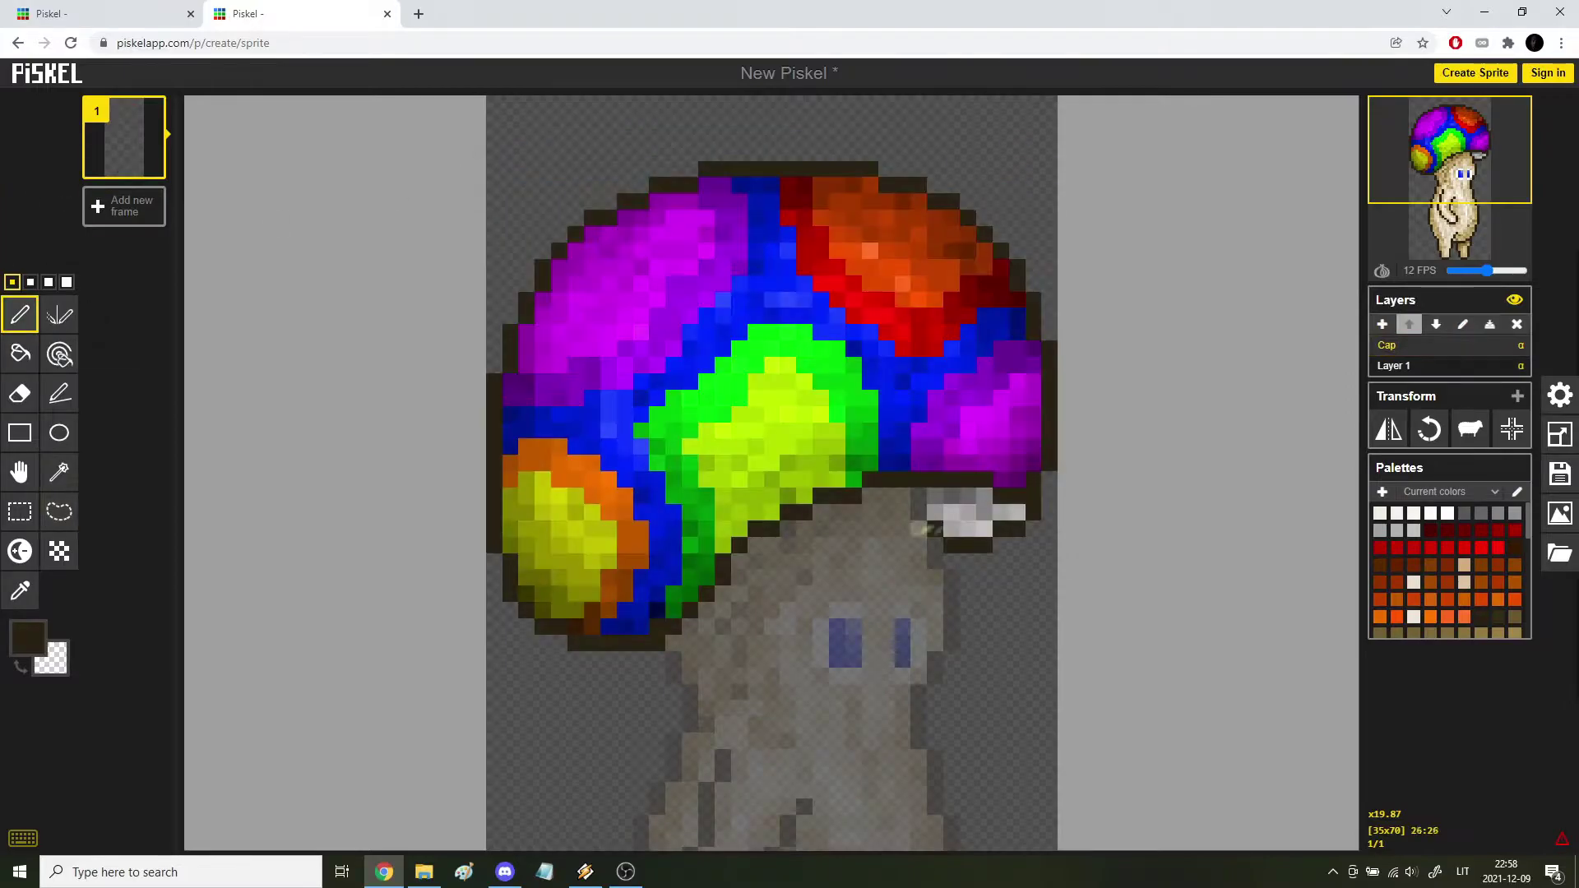
Rename the original layer beneath the Cap layer as Body.
double_click(1428, 365)
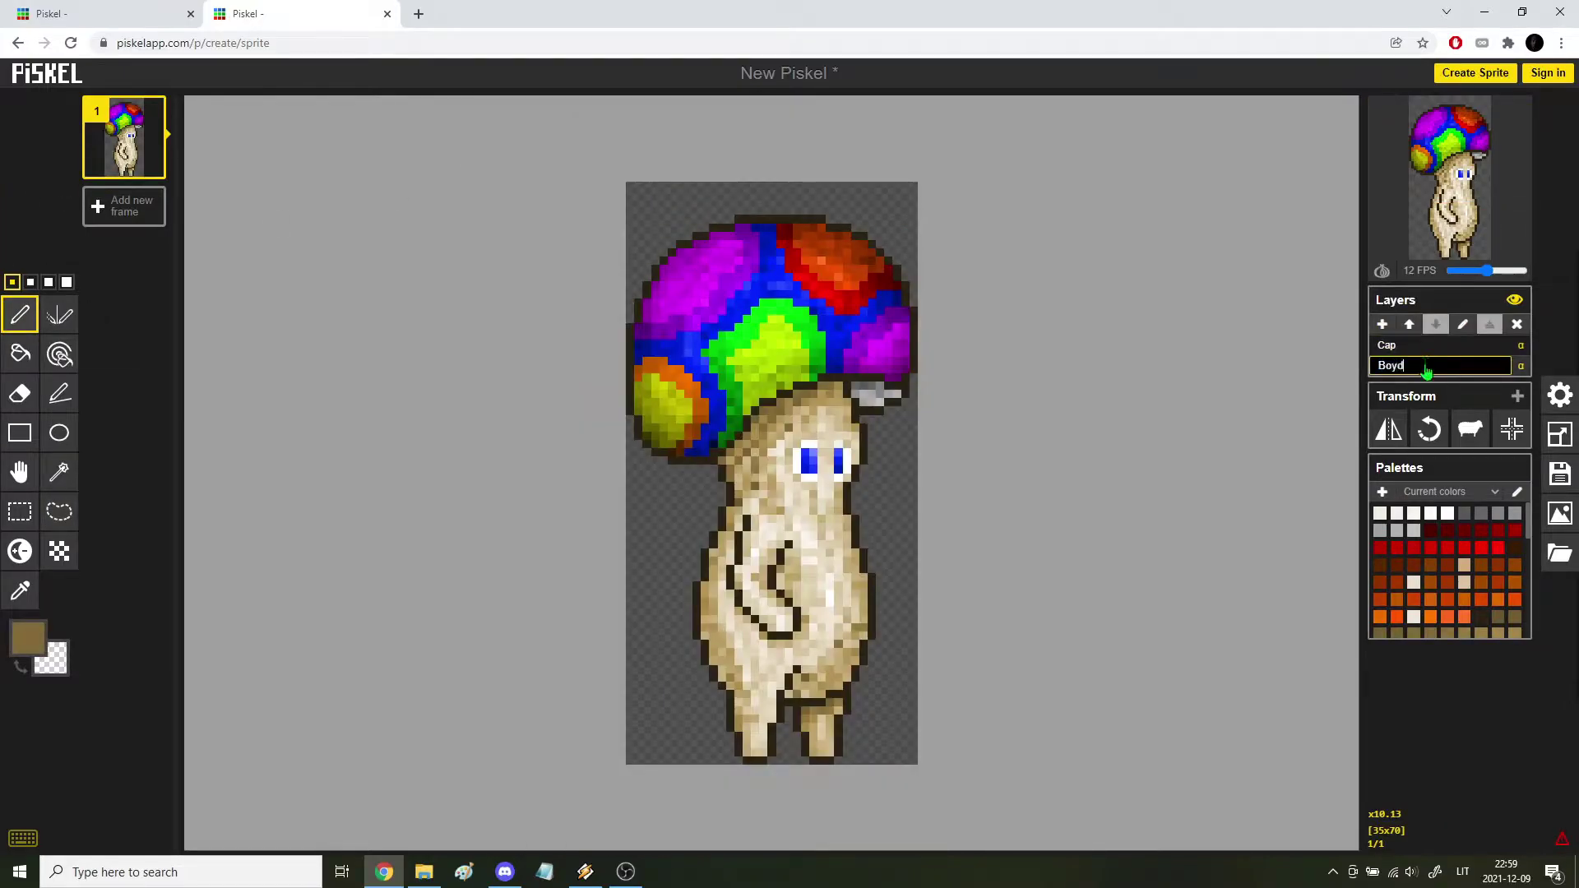
double_click(1425, 365)
type("Body")
key("Return")
Outline the right arm with a lasso selection and copy it from the Body layer to the Right Arm layer.
mouse_move(727, 415)
left_mouse_down()
mouse_move(708, 531)
mouse_move(731, 577)
mouse_move(799, 621)
mouse_move(814, 585)
mouse_move(766, 542)
mouse_move(811, 425)
left_mouse_up()
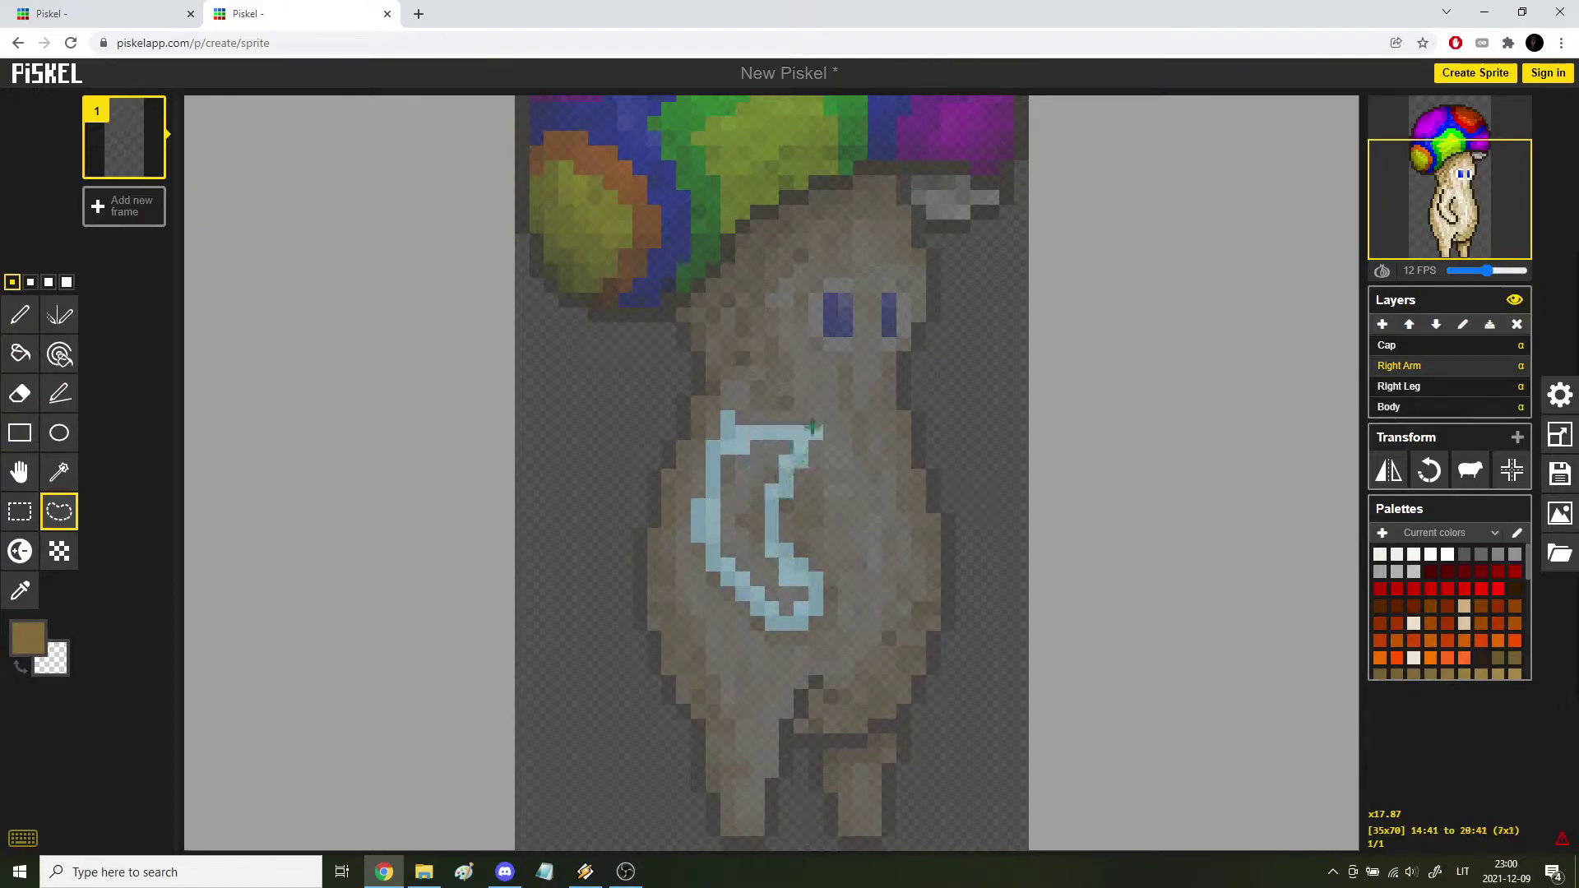
left_click(1398, 406)
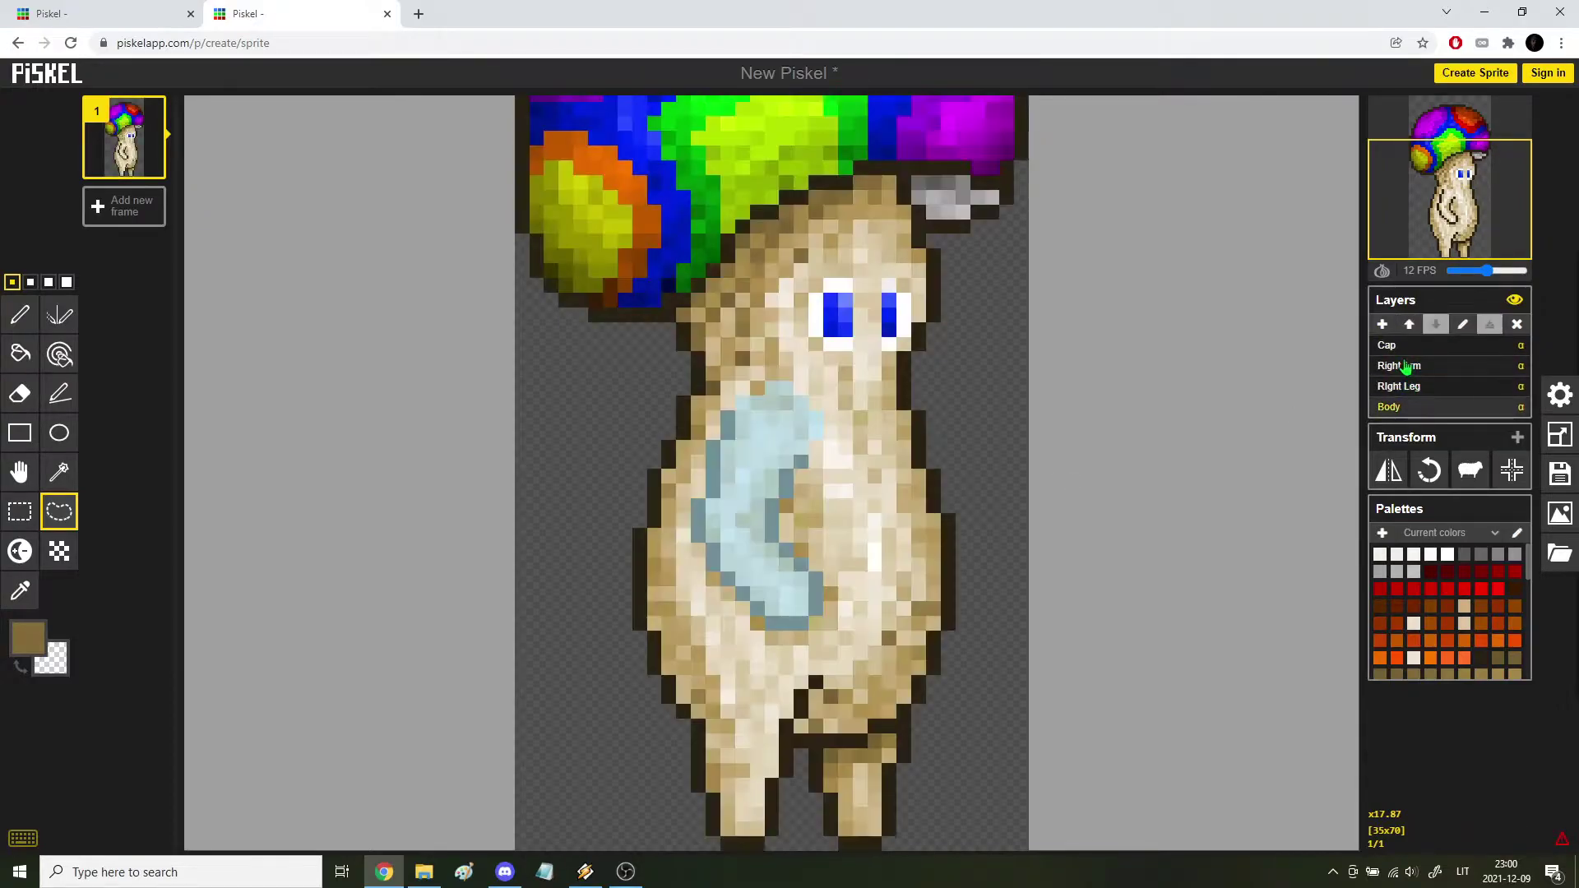
left_click(1403, 407)
Erase the arm's dark outline from the Body layer and select nearby body texture with the lasso to cover the gaps.
left_click(20, 315)
scroll(790, 505, "up", 6)
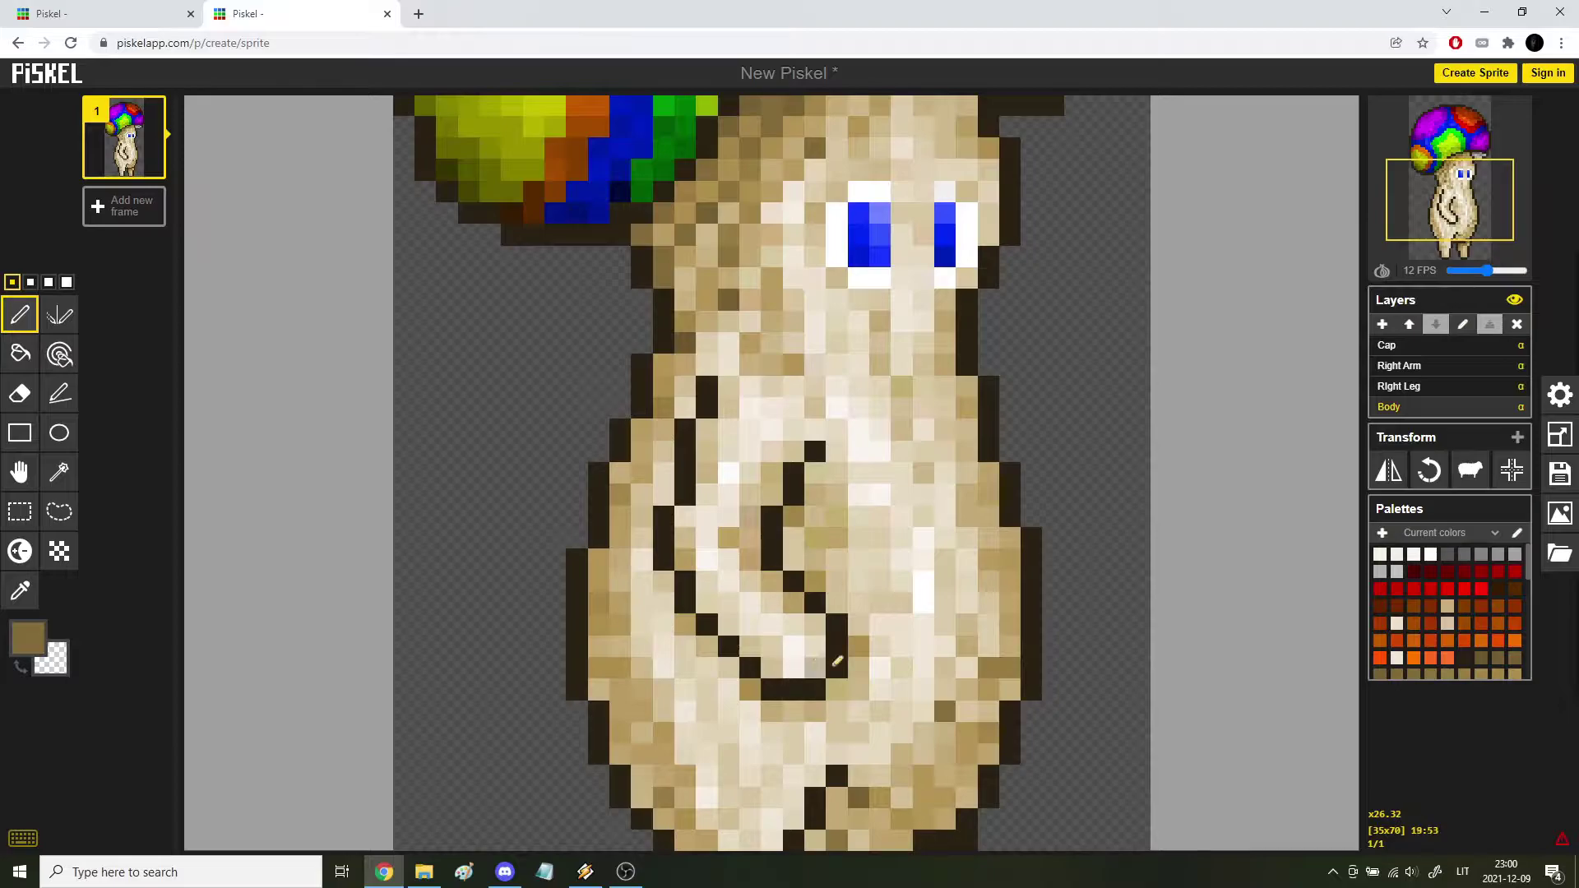
scroll(814, 661, "down", 1)
left_click_drag(835, 671, 834, 627)
mouse_move(816, 691)
left_mouse_down()
mouse_move(839, 623)
mouse_move(777, 690)
mouse_move(687, 591)
mouse_move(672, 551)
mouse_move(708, 393)
left_mouse_up()
mouse_move(816, 454)
left_mouse_down()
mouse_move(774, 551)
mouse_move(810, 609)
left_mouse_up()
scroll(810, 608, "down", 5)
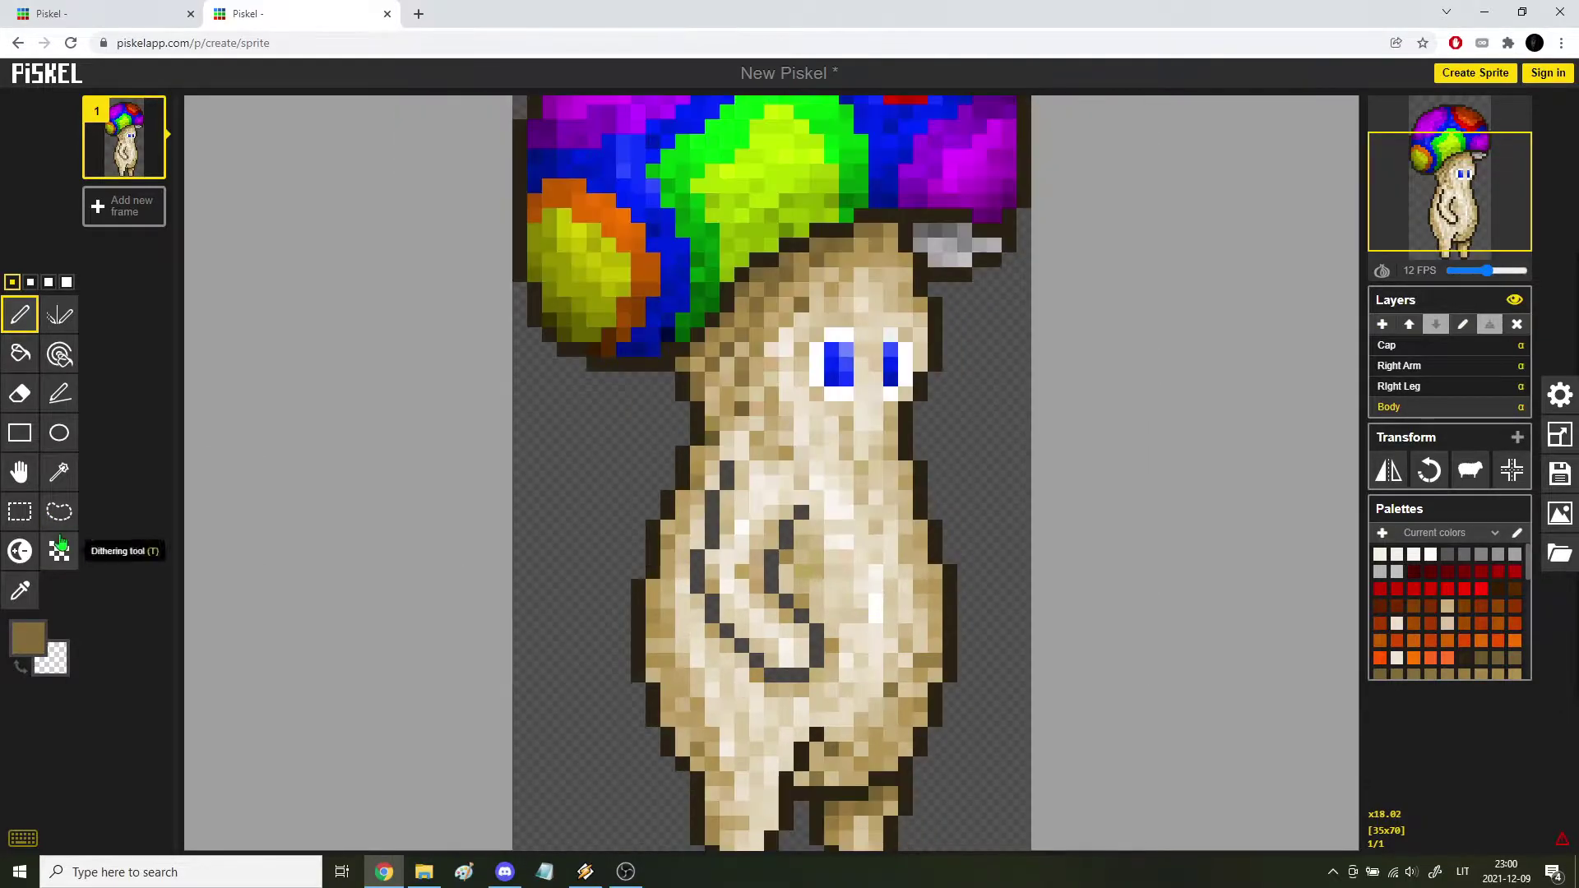
left_click(60, 511)
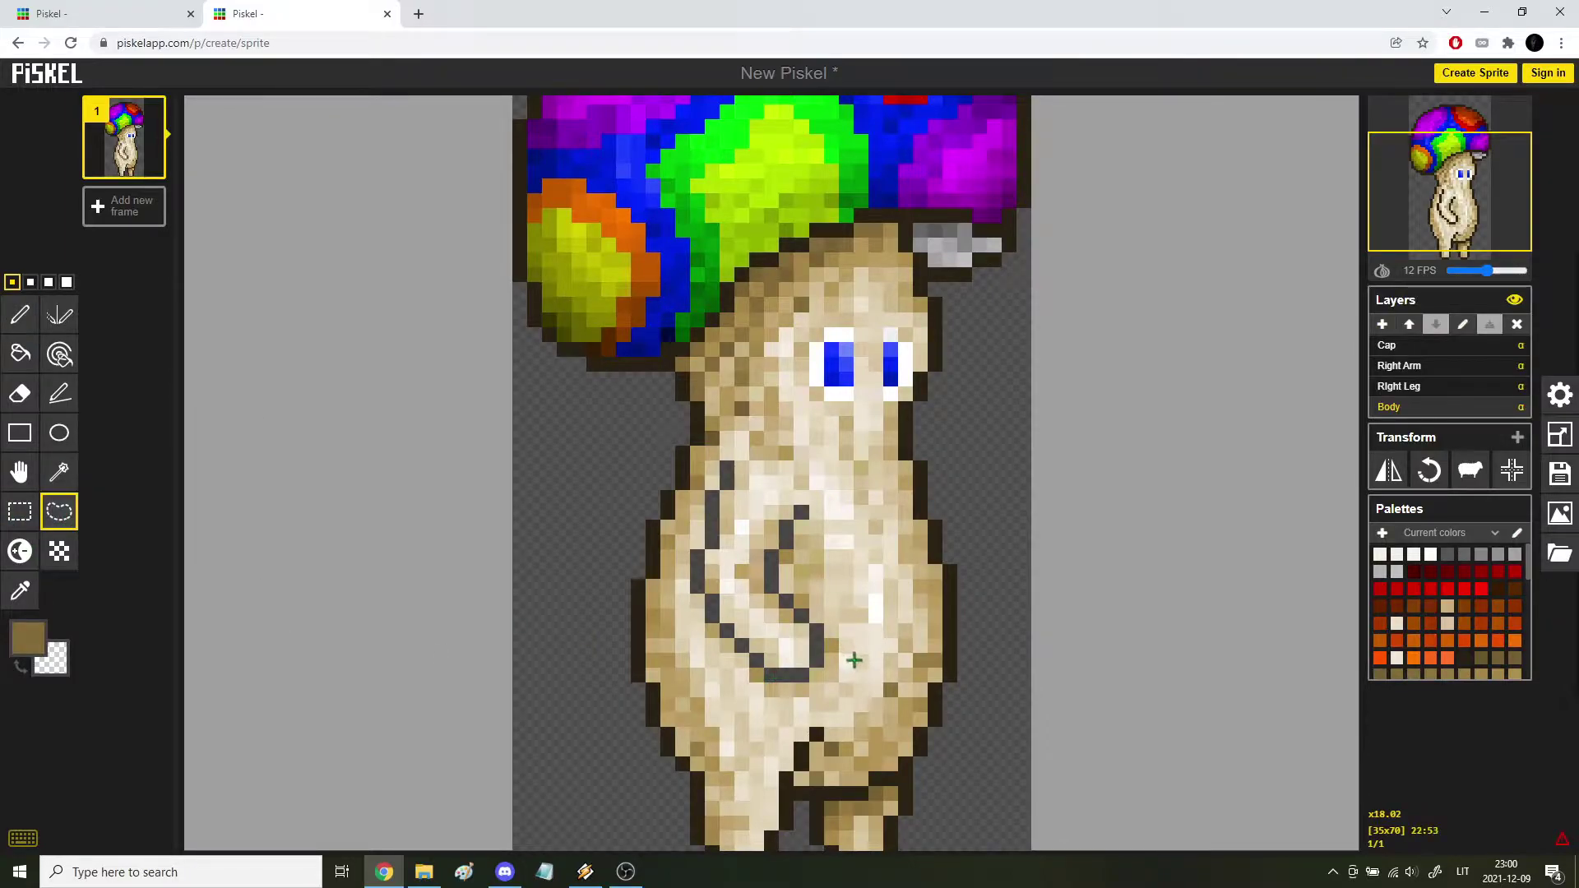
mouse_move(882, 573)
left_mouse_down()
mouse_move(863, 519)
mouse_move(843, 567)
mouse_move(852, 674)
mouse_move(835, 612)
mouse_move(799, 585)
mouse_move(805, 647)
mouse_move(721, 606)
left_mouse_up()
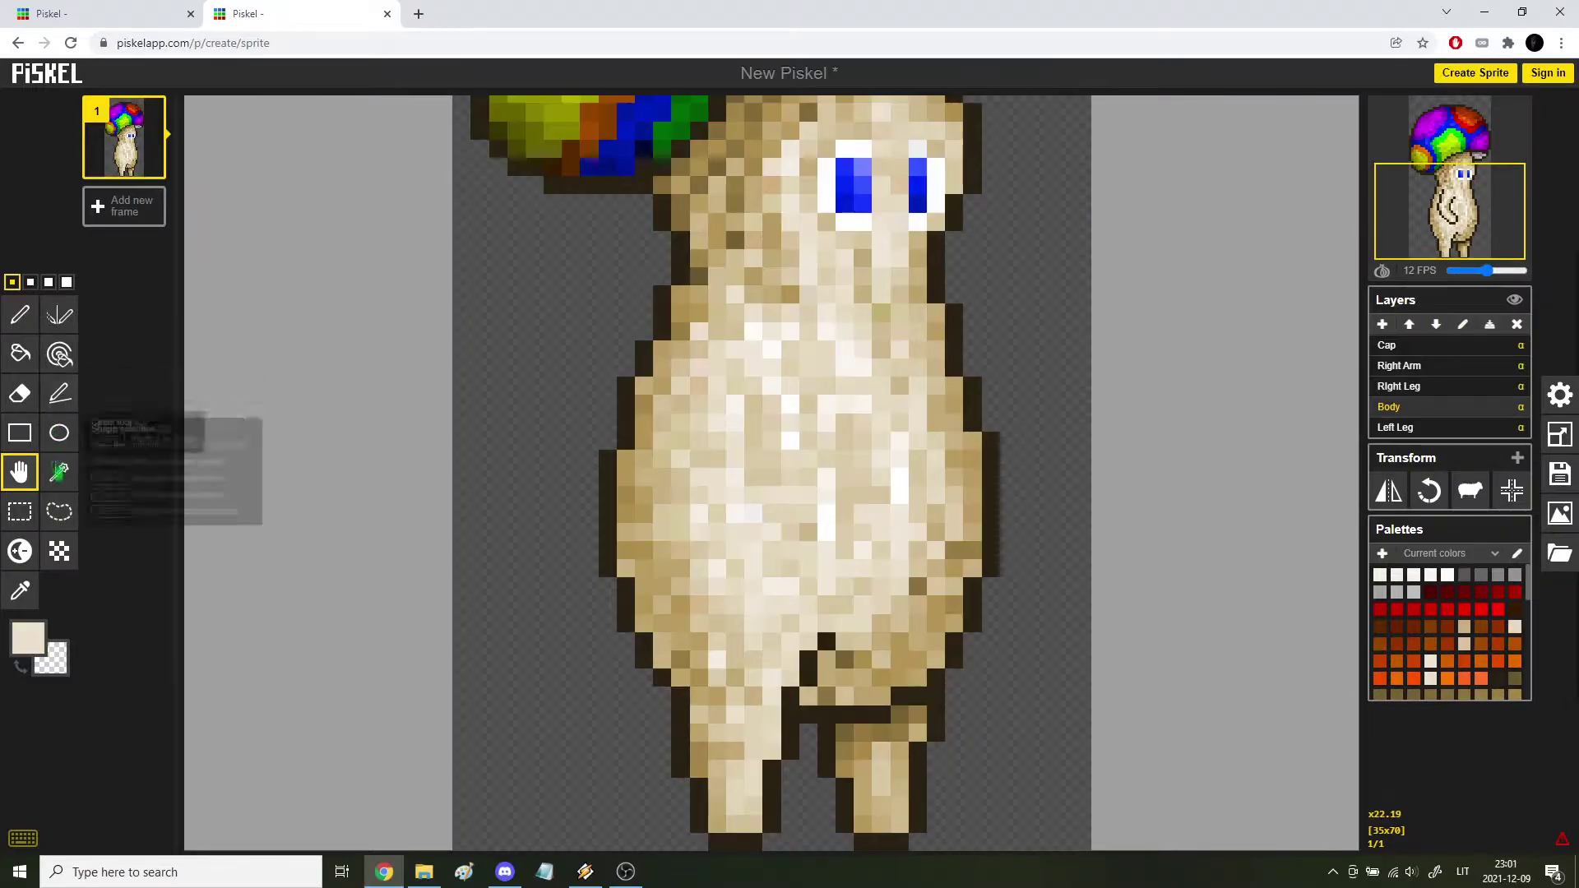
Copy the left leg to the Left Leg layer and erase it from the Body layer.
left_click(59, 512)
left_click_drag(831, 847, 839, 817)
left_click(1398, 427)
left_click(1390, 406)
key("p")
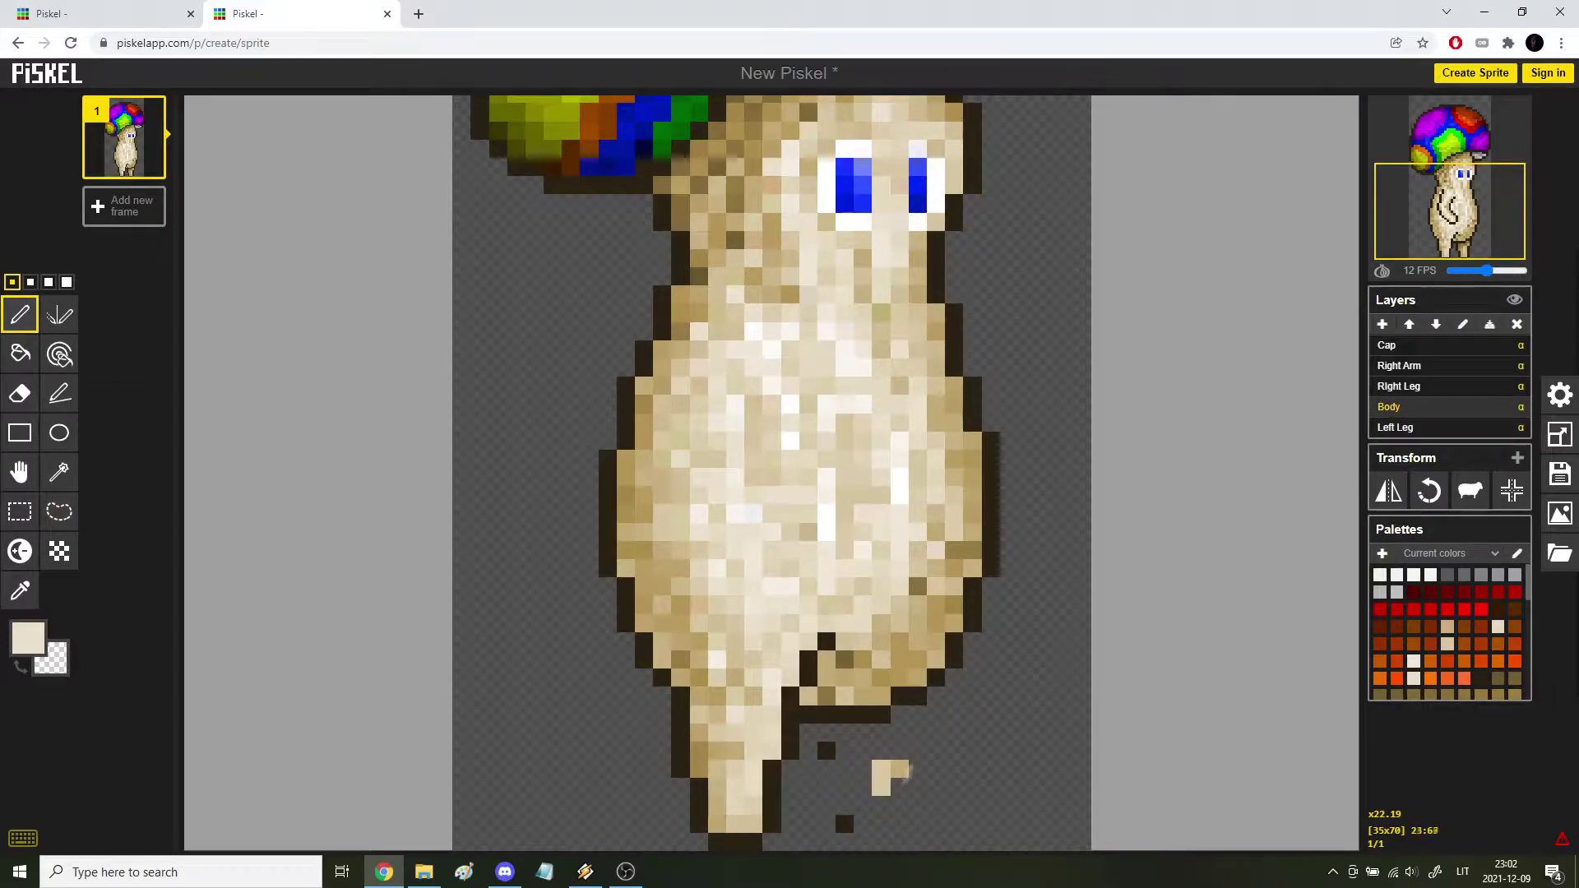
scroll(923, 729, "down", 2)
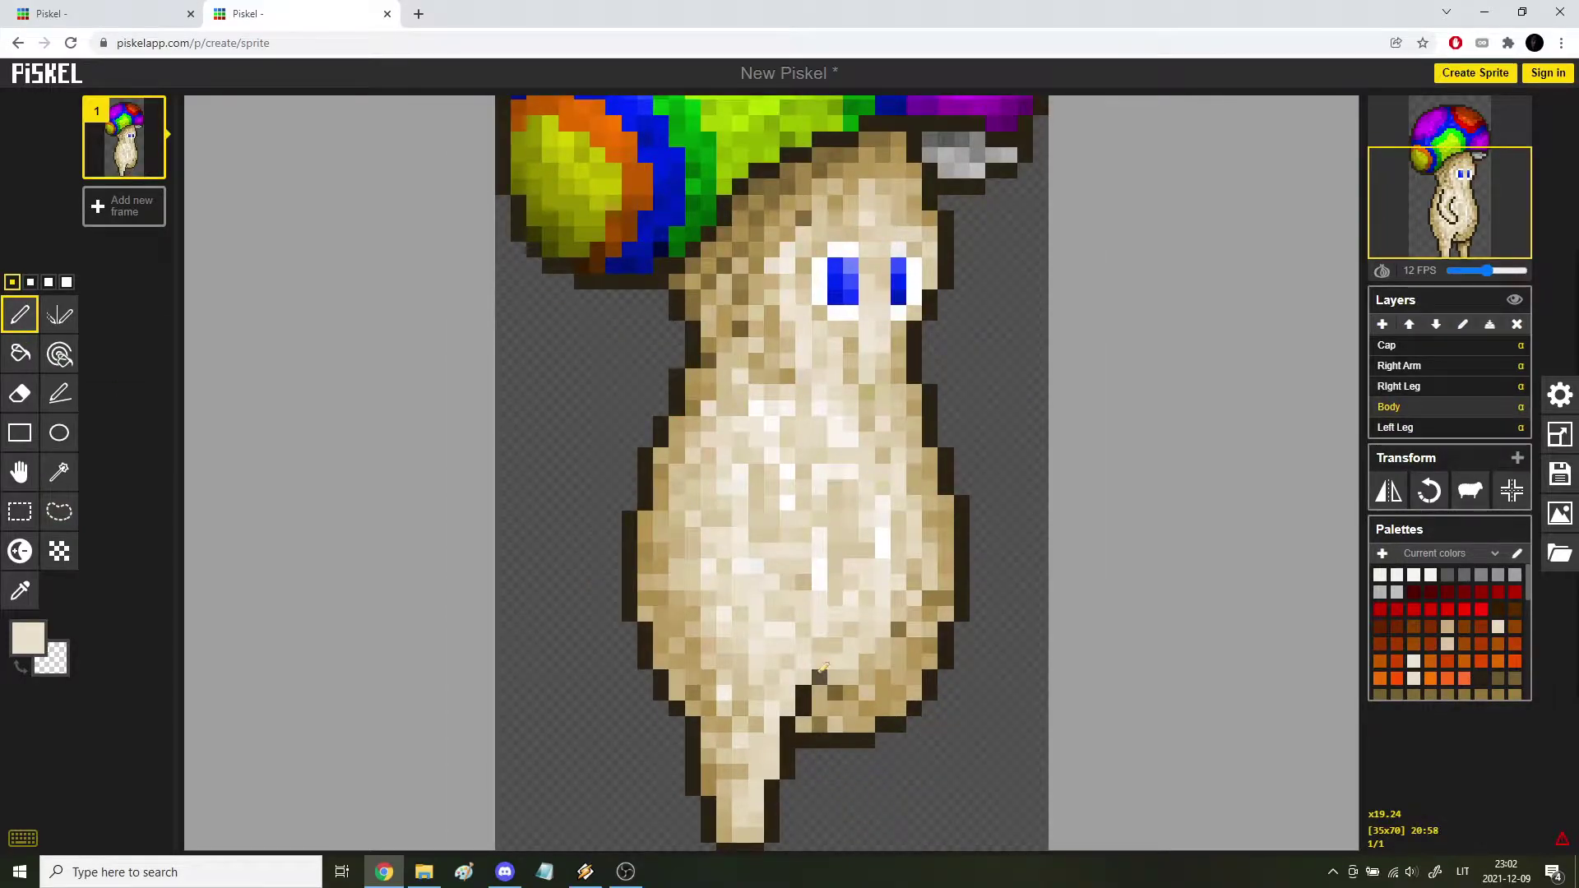
Lasso-select the right leg and move it from the Body layer to the Right Leg layer.
left_click(60, 511)
scroll(825, 763, "down", 1)
mouse_move(752, 826)
left_mouse_down()
mouse_move(807, 690)
mouse_move(754, 659)
mouse_move(700, 691)
mouse_move(736, 822)
left_mouse_up()
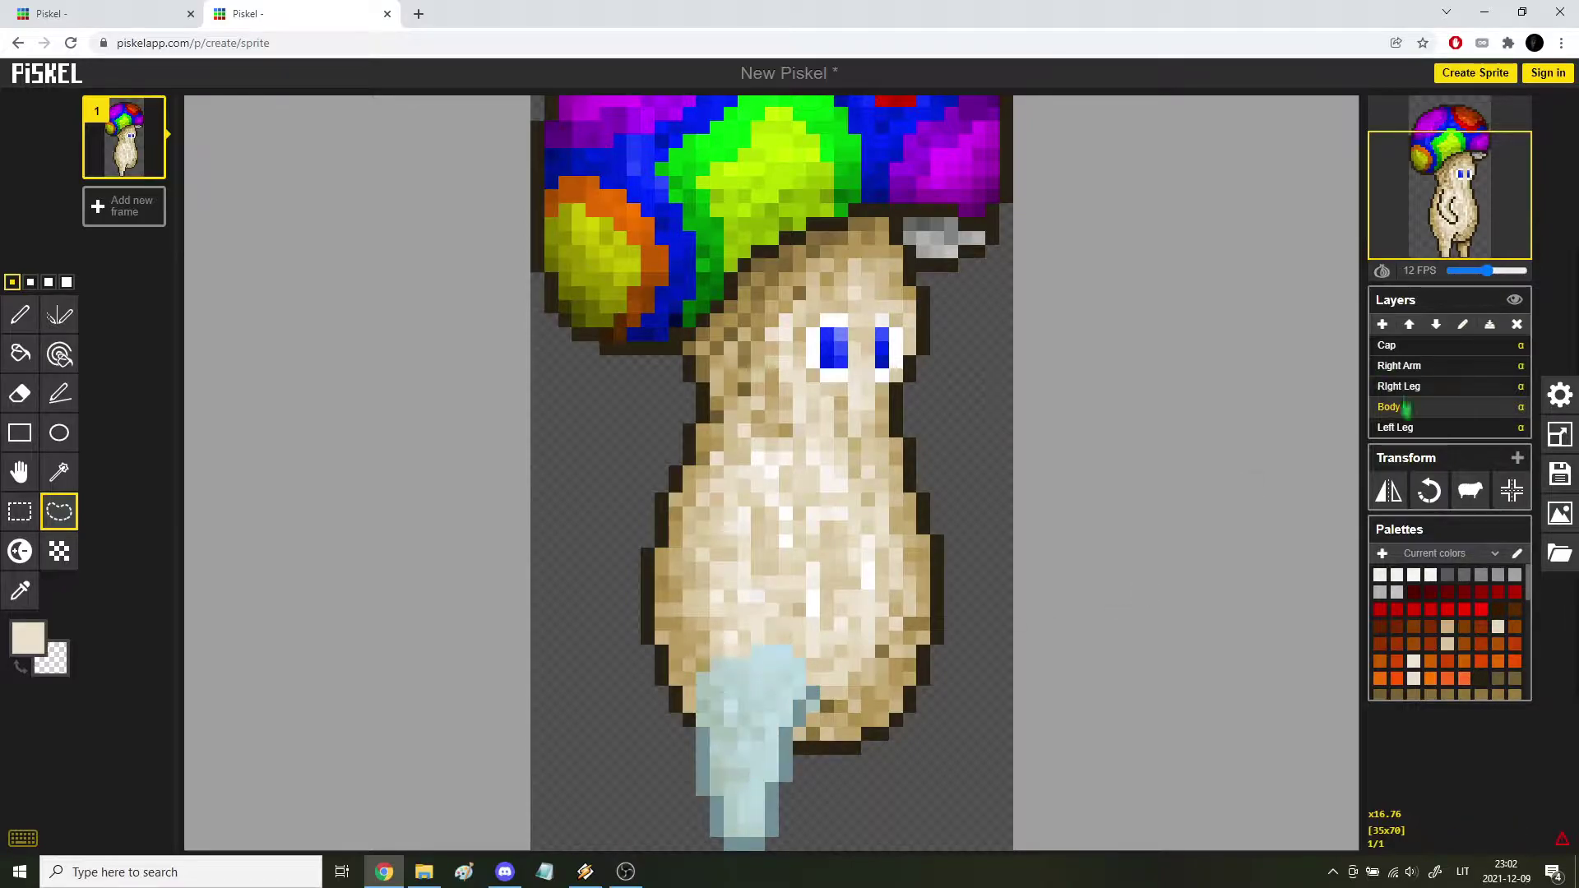
left_click(1406, 386)
left_click(1411, 427)
left_click(1402, 406)
left_click(1406, 386)
left_click(20, 316)
left_click(811, 708, "alt")
left_click(1404, 407)
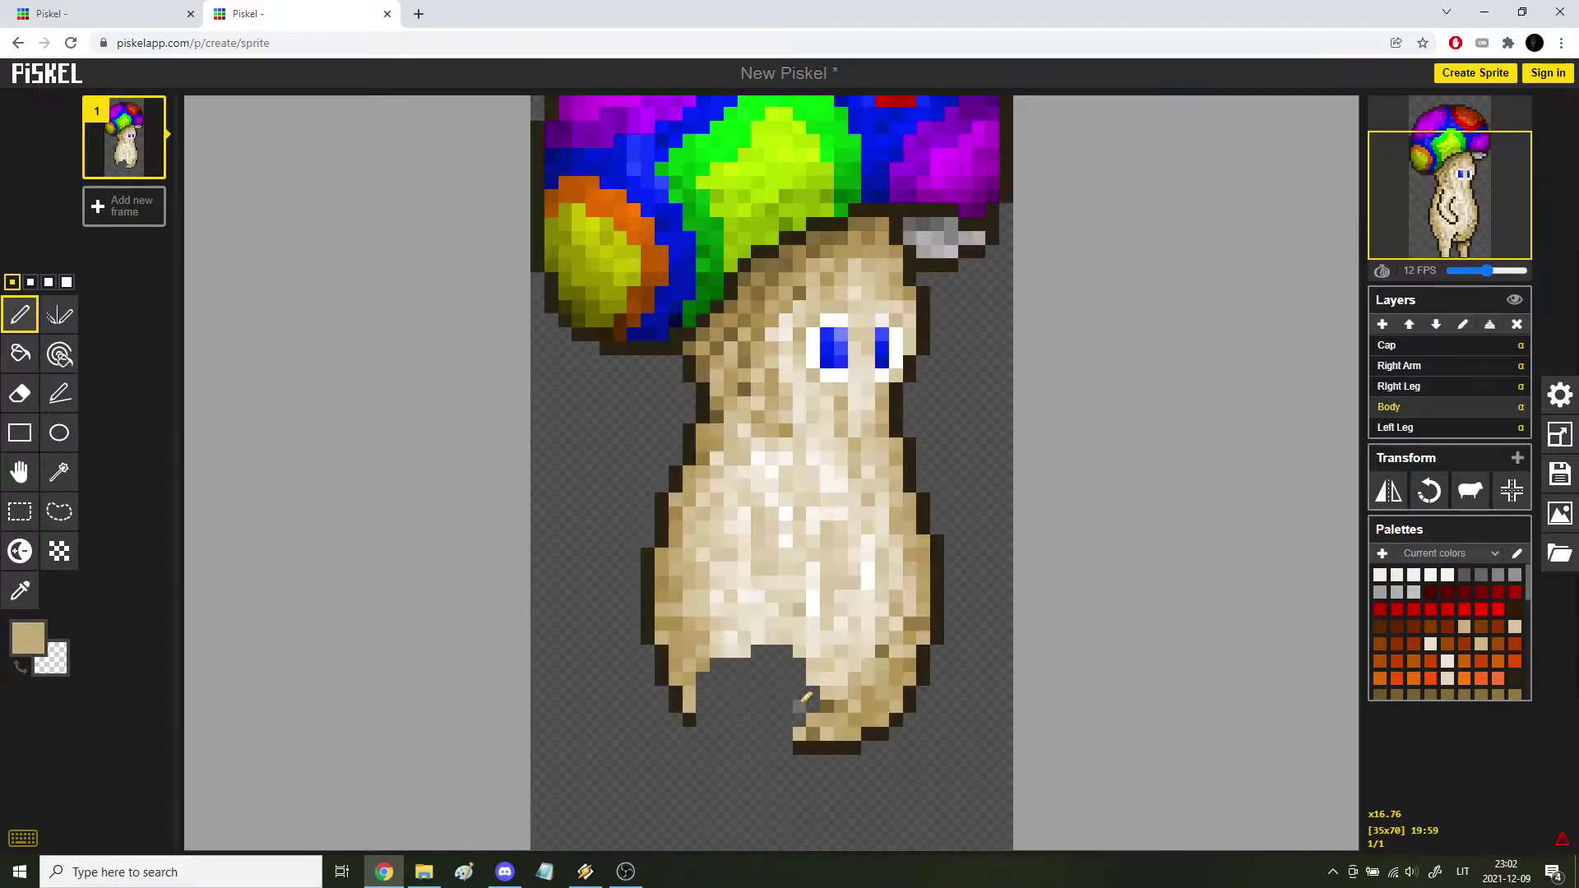
Fill the gap the right leg left in the body with copied patches of body texture.
scroll(742, 548, "up", 4)
left_click(60, 512)
mouse_move(746, 403)
left_mouse_down()
mouse_move(726, 387)
mouse_move(740, 393)
left_mouse_up()
key("ctrl+c")
mouse_move(802, 424)
left_mouse_down()
mouse_move(779, 613)
mouse_move(744, 642)
left_mouse_up()
key("ctrl+v")
mouse_move(744, 642)
left_mouse_down()
mouse_move(818, 589)
mouse_move(791, 644)
left_mouse_up()
key("ctrl+v")
key("ctrl+v")
left_click_drag(791, 644, 818, 453)
Paint in the body's missing lower edge and add darker brown shading pixels along it.
left_click(19, 315)
mouse_move(882, 704)
left_mouse_down()
mouse_move(635, 670)
mouse_move(731, 705)
left_mouse_up()
left_click_drag(608, 649, 634, 704)
left_click_drag(690, 649, 826, 704)
left_click(854, 731, "alt")
left_click(717, 704)
left_click(635, 704)
left_click(608, 677)
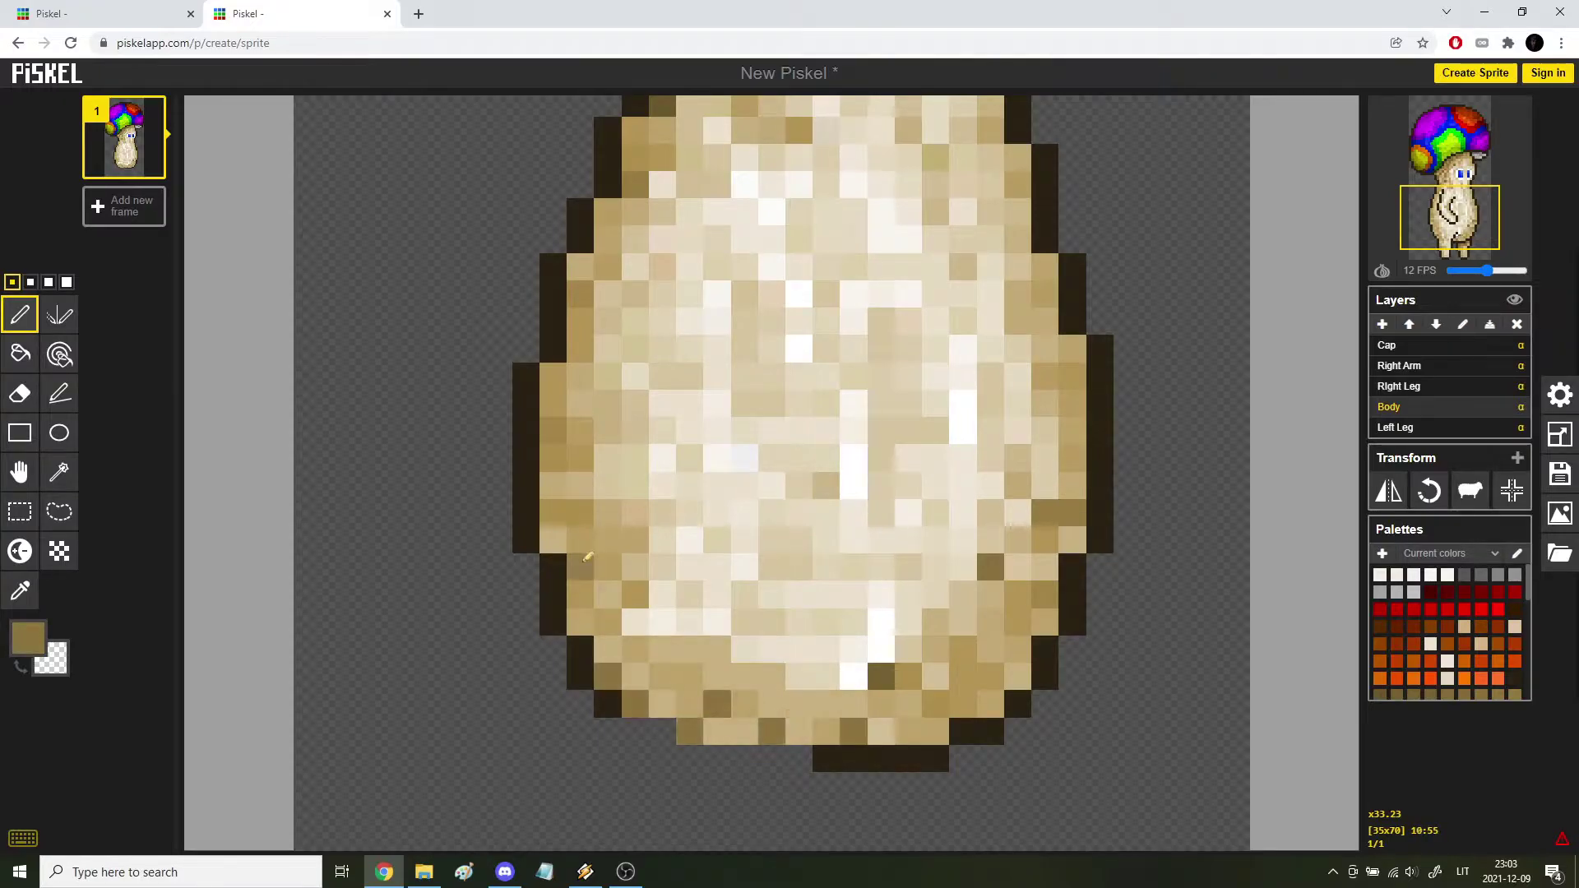
Blend the shading along the body's lower edge with brown and lighter cream tones sampled from the body.
left_click(579, 567, "alt")
left_click_drag(717, 731, 771, 731)
left_click(744, 650, "alt")
left_click_drag(717, 650, 827, 704)
key("ctrl+z")
left_click(744, 594, "alt")
left_click_drag(744, 673, 826, 703)
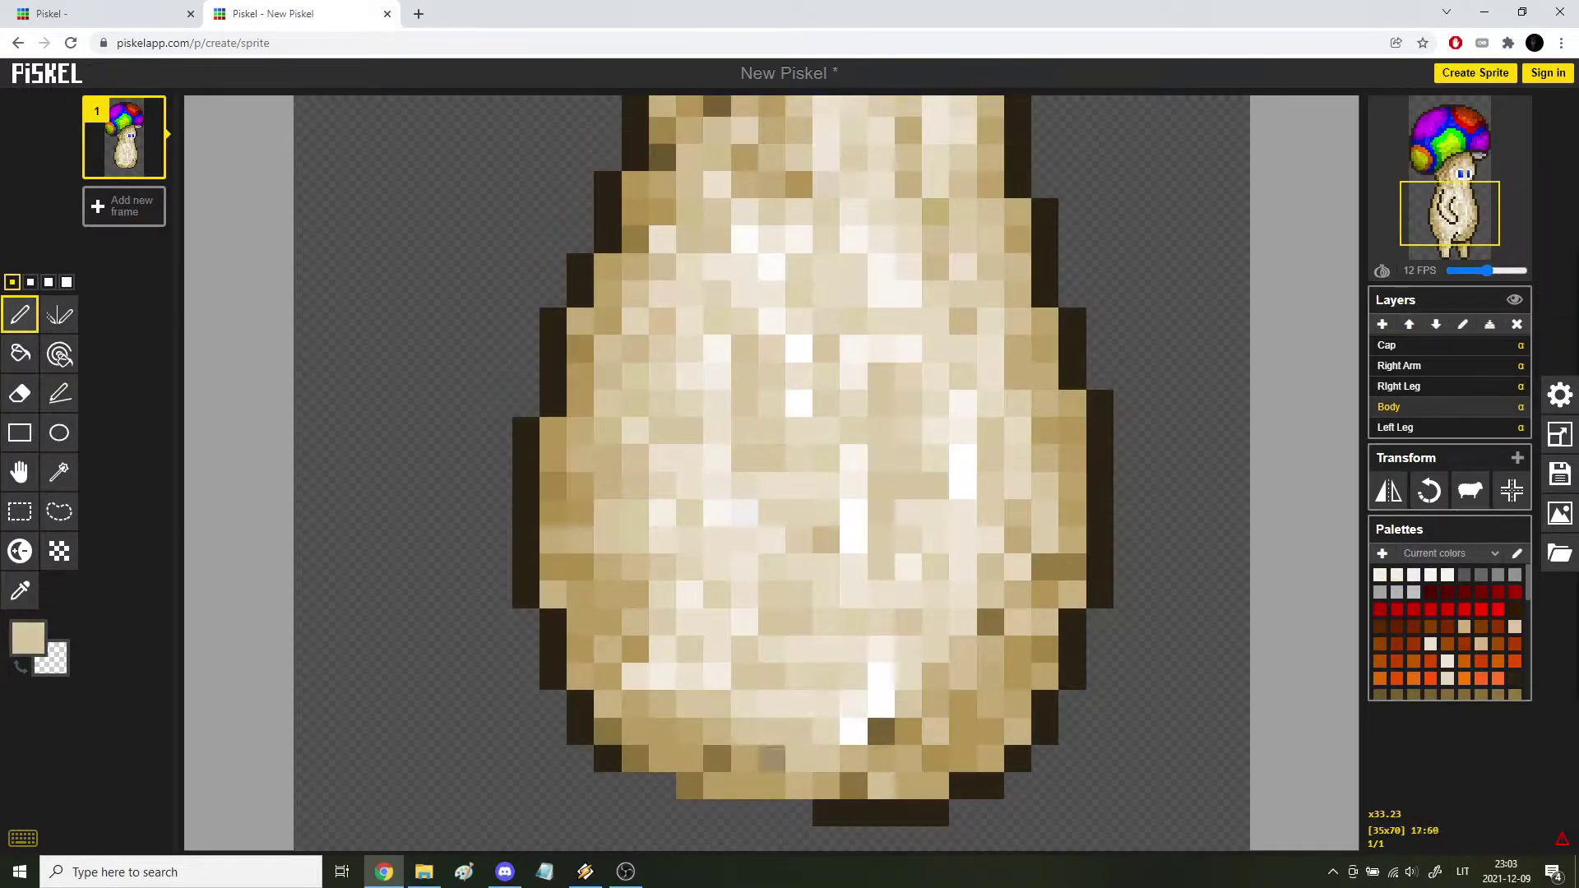
Sample the dark outline colour and close the outline along the underside of the body.
scroll(740, 704, "down", 8)
scroll(699, 592, "up", 4)
left_click(636, 731, "alt")
left_click(633, 750, "alt")
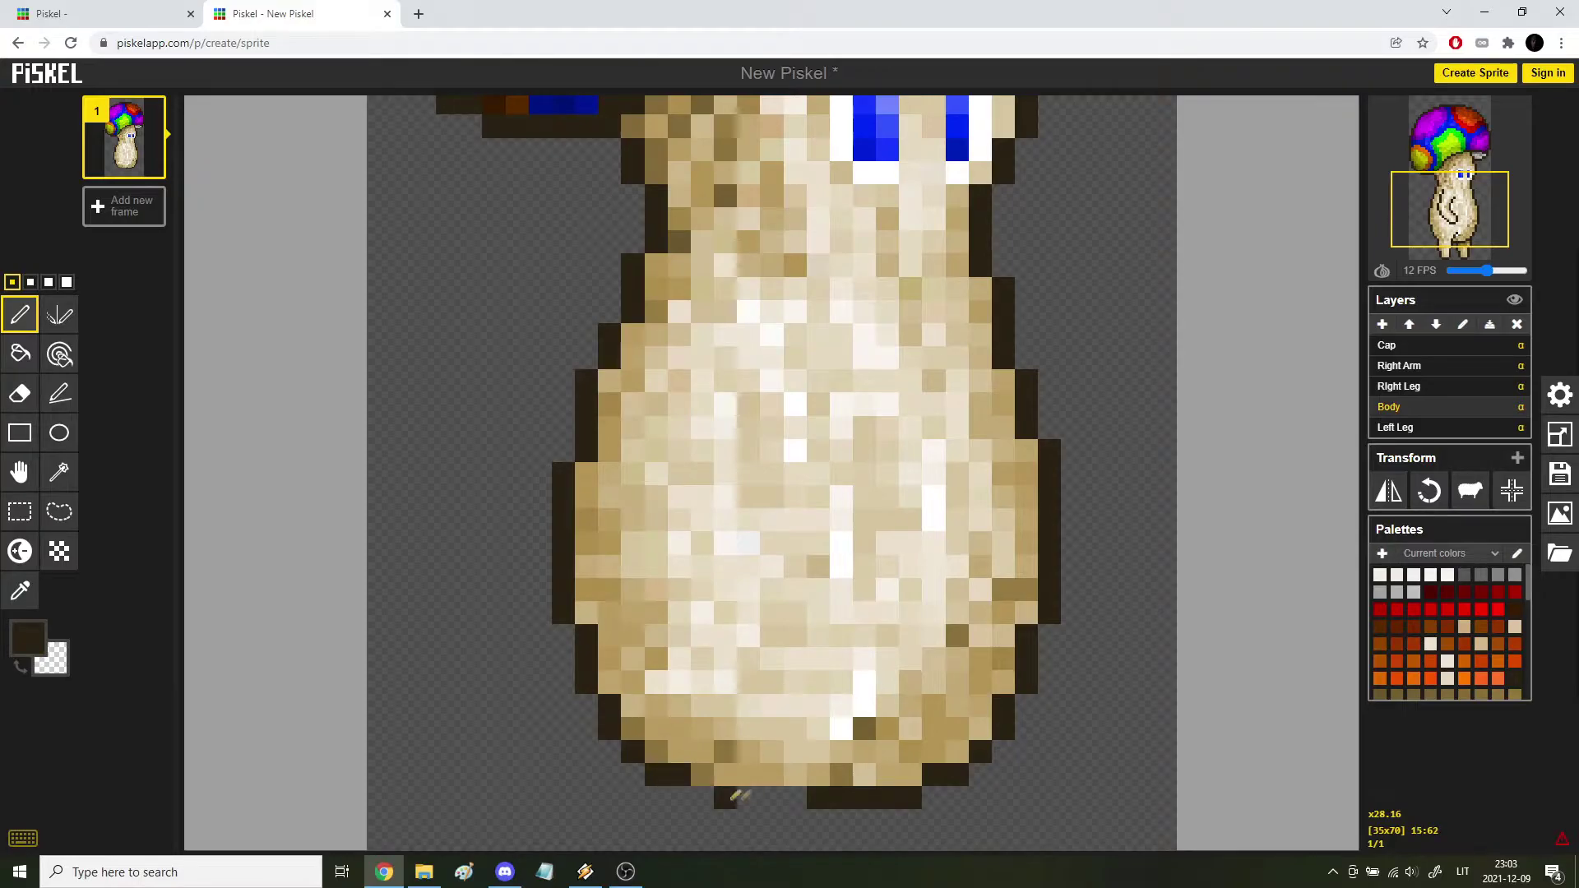
left_click_drag(723, 792, 794, 796)
scroll(952, 812, "down", 2)
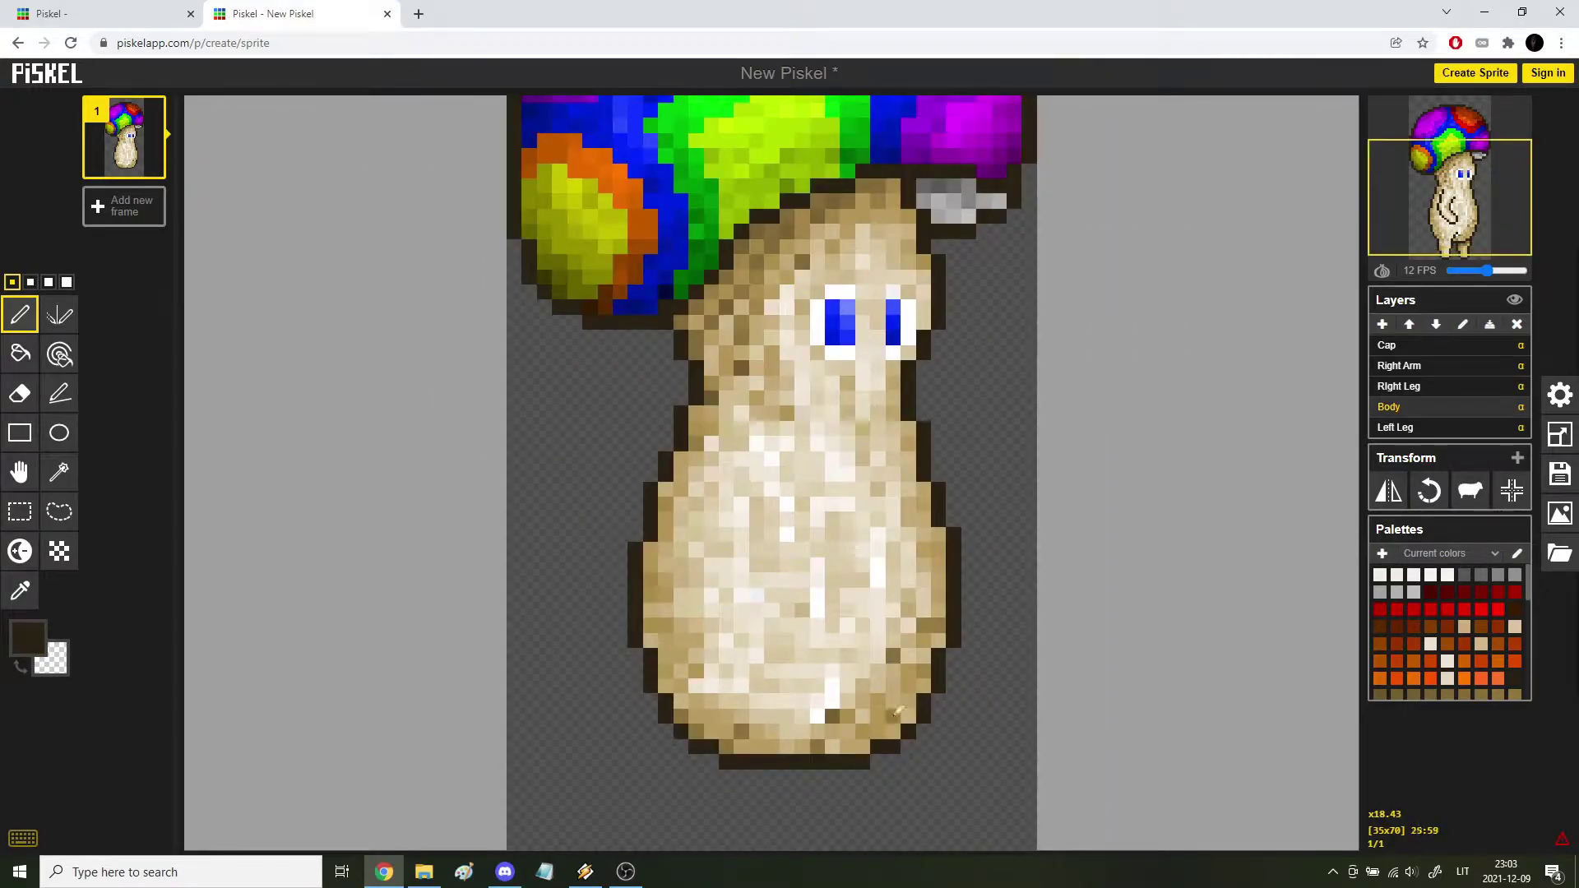
scroll(862, 550, "down", 2)
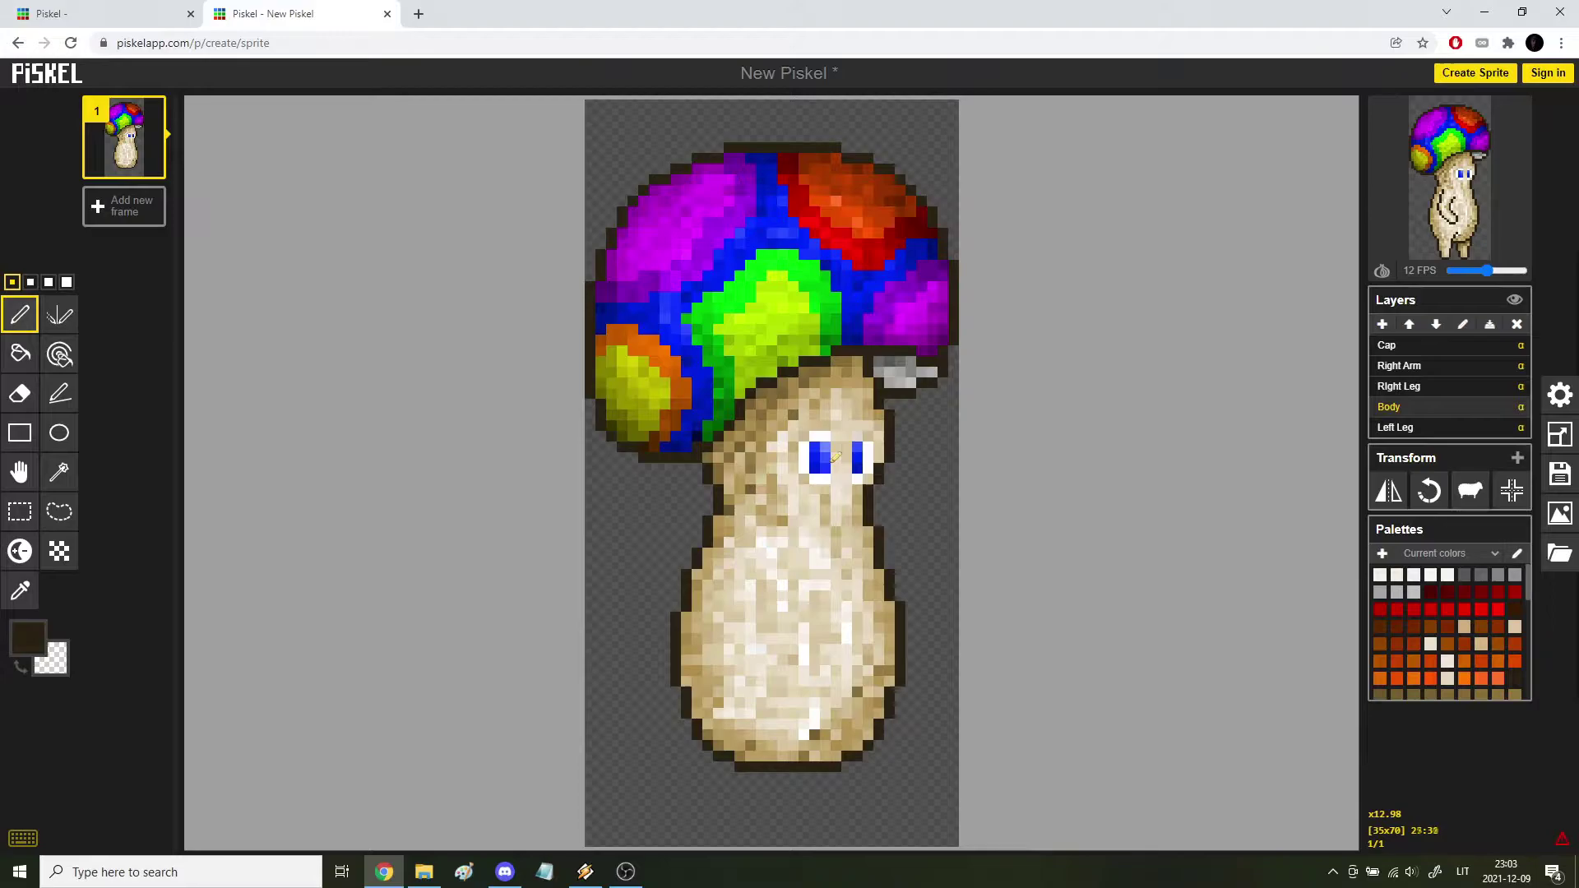
Select the Cap layer, return to the Body layer and raise the layer opacity setting to preview the other layers.
scroll(833, 457, "up", 1)
left_click(1398, 347)
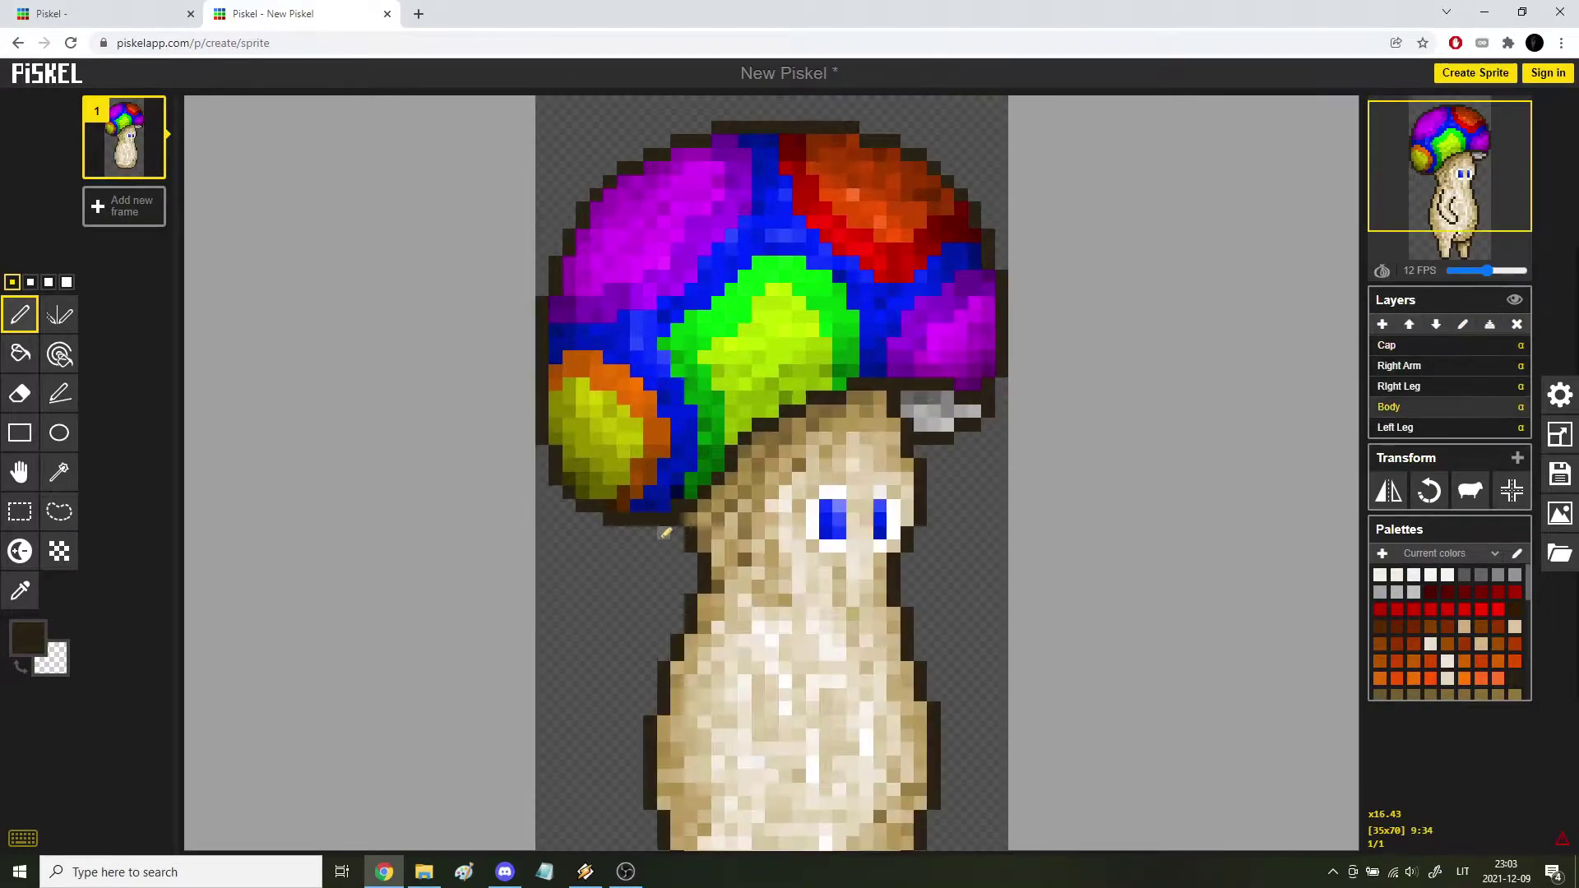
left_click(1390, 407)
left_click(1560, 434)
left_click(1332, 395)
left_click_drag(1446, 360, 1486, 377)
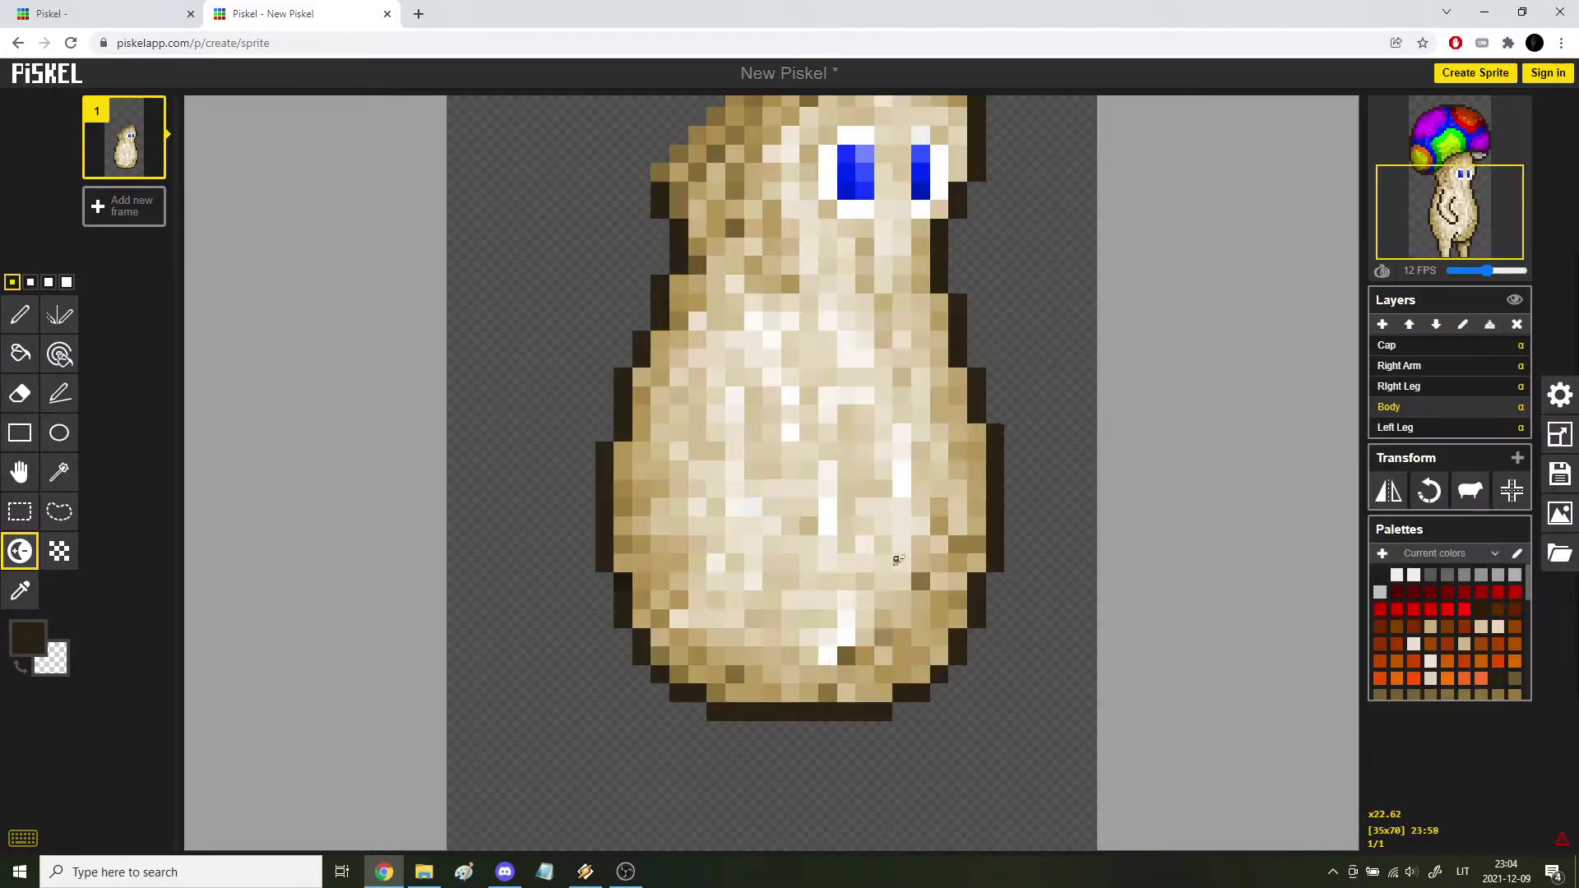
scroll(946, 417, "down", 5)
scroll(904, 428, "up", 5)
scroll(810, 601, "down", 3)
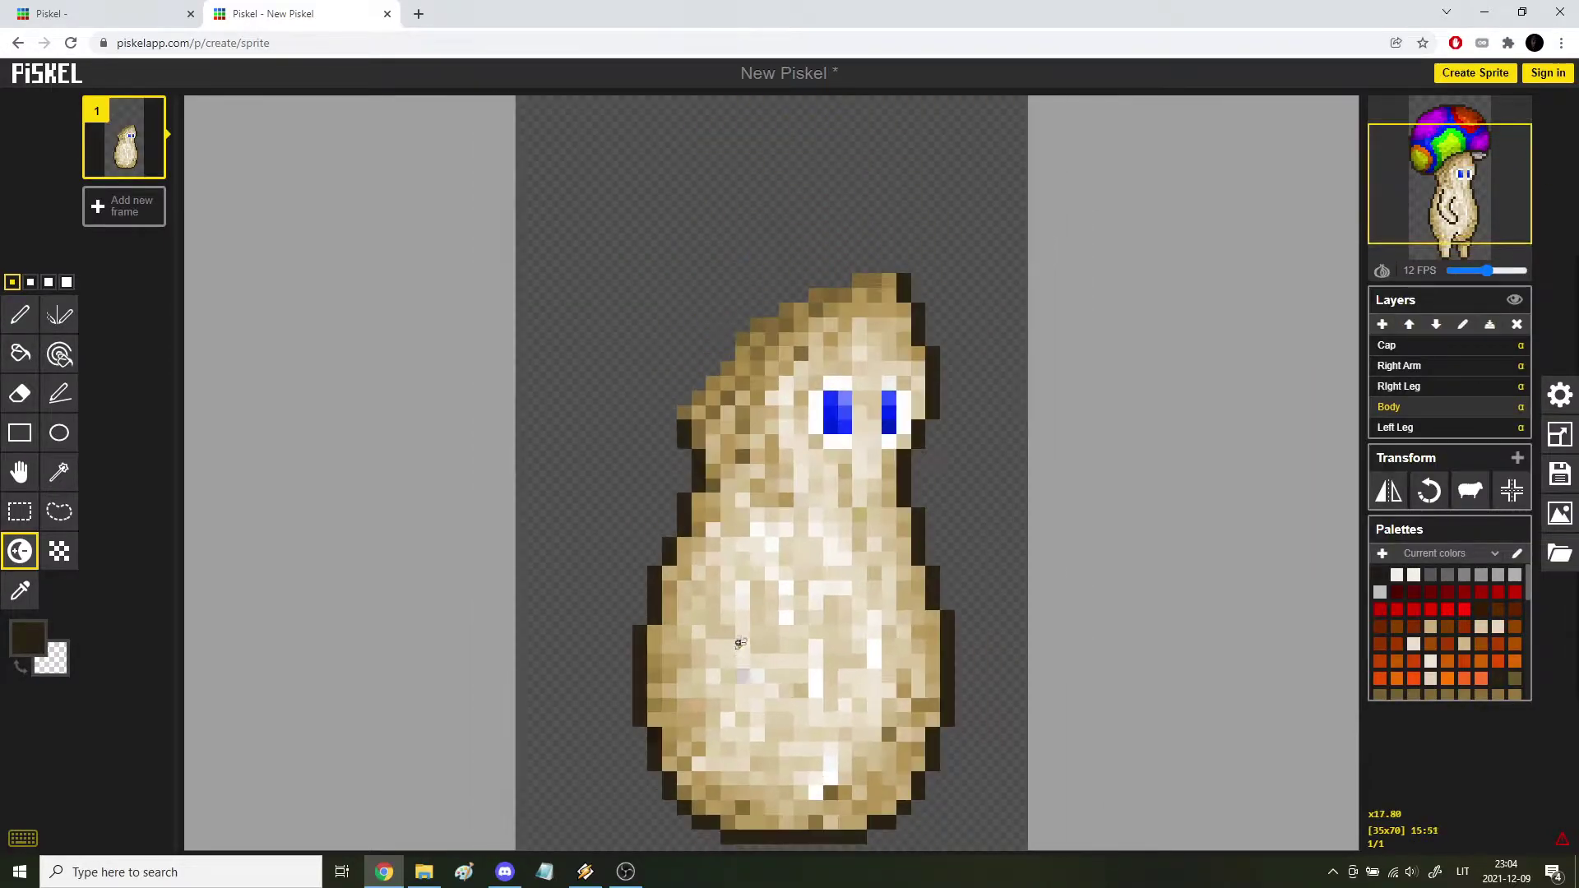
scroll(787, 463, "up", 2)
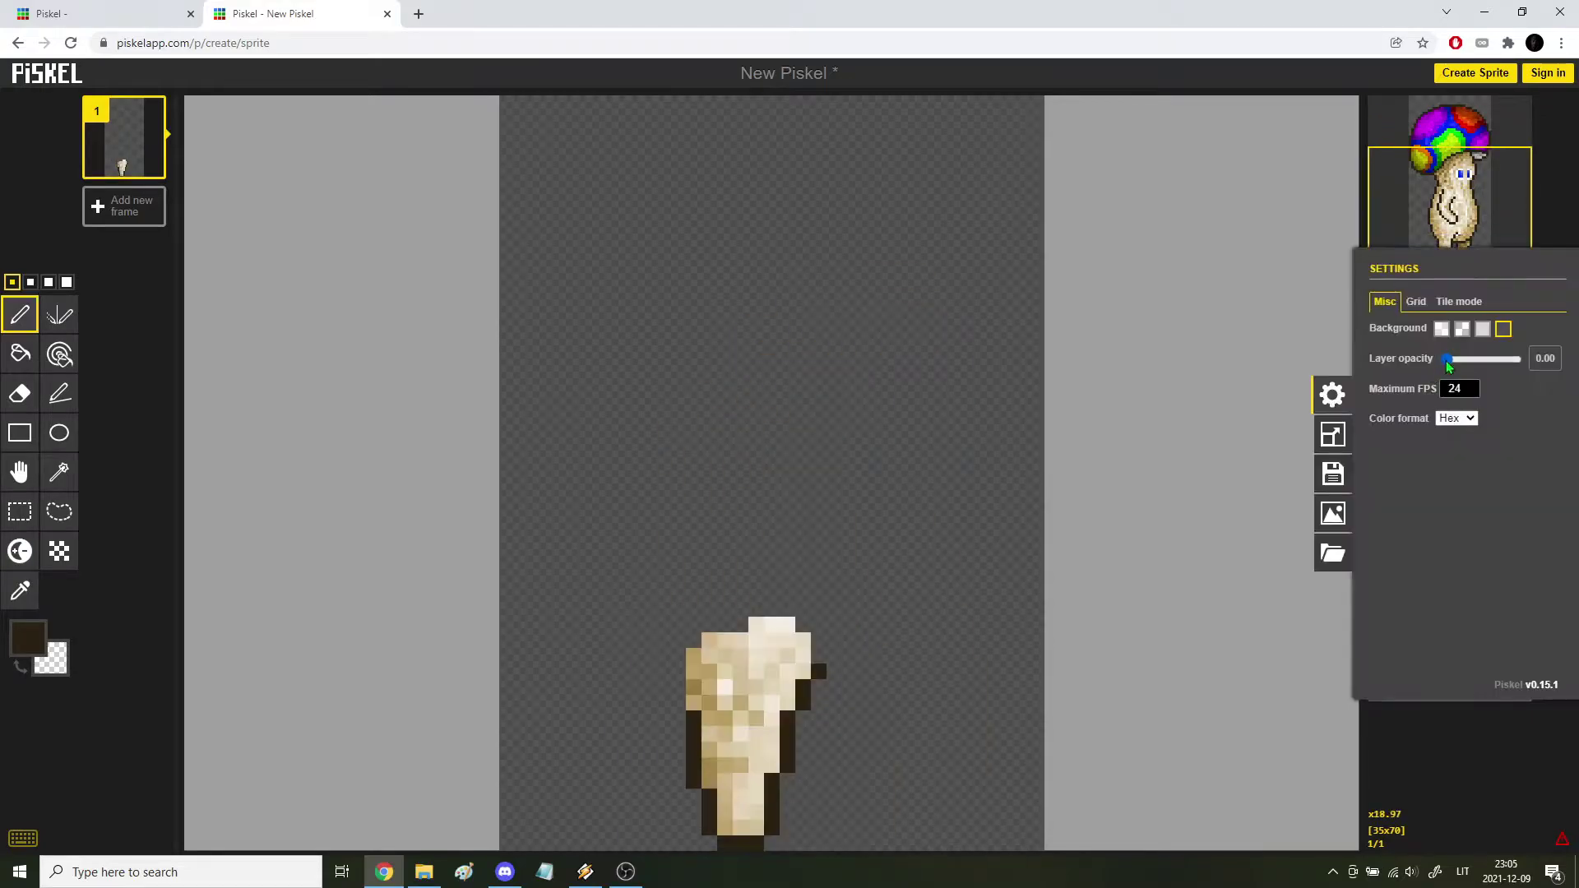
Raise the layer opacity setting so the other layers show faintly around the right leg, and confirm the Right Leg layer's own opacity.
left_click_drag(1446, 360, 1462, 358)
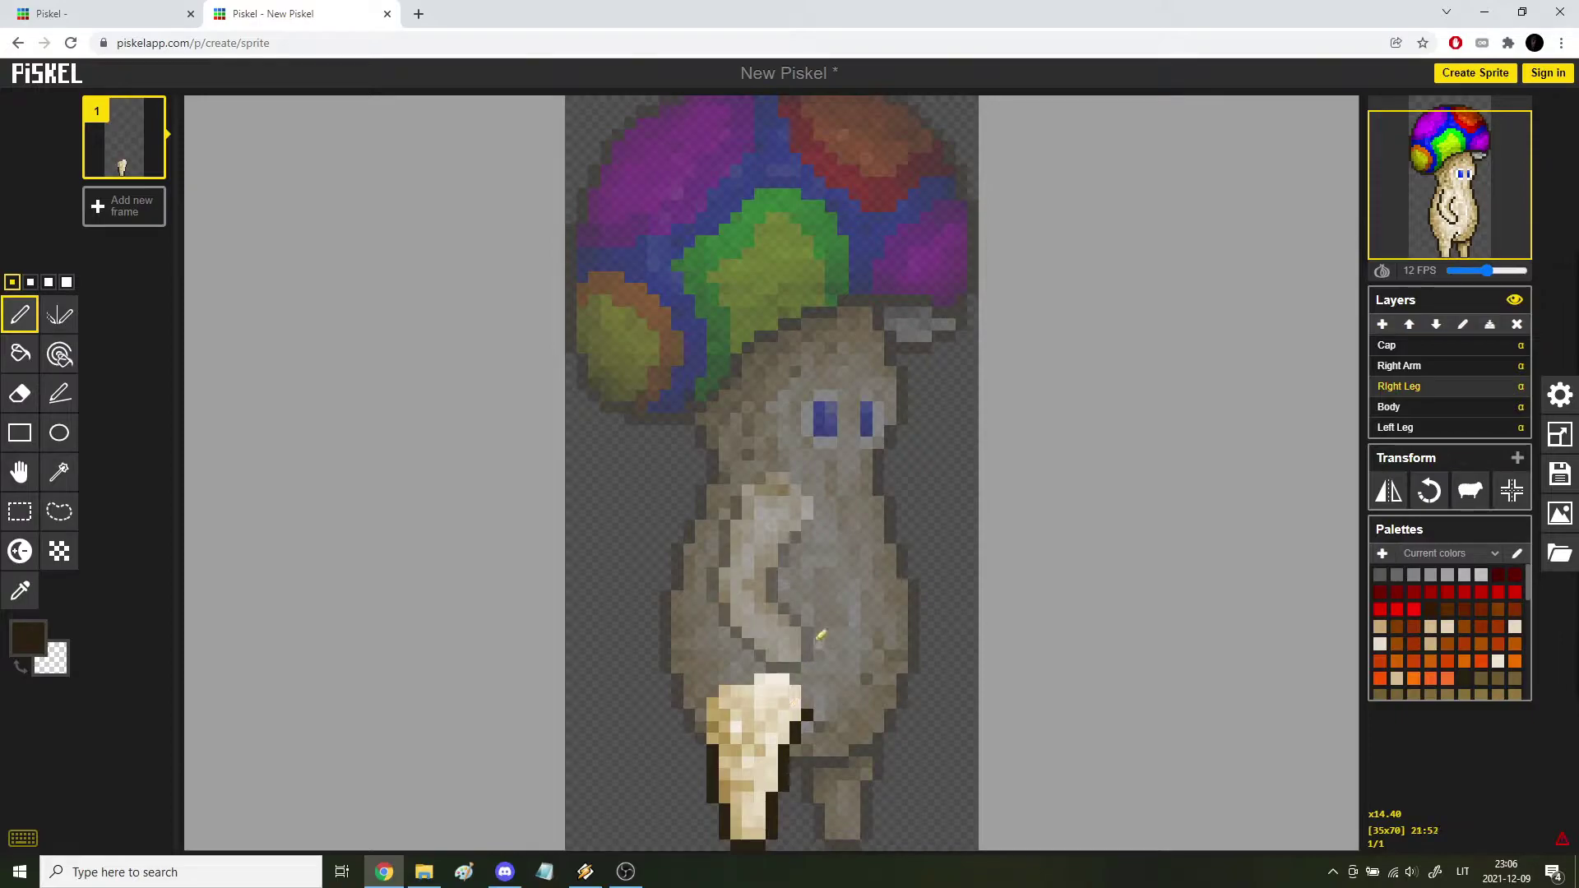
left_click(1520, 384)
key("Return")
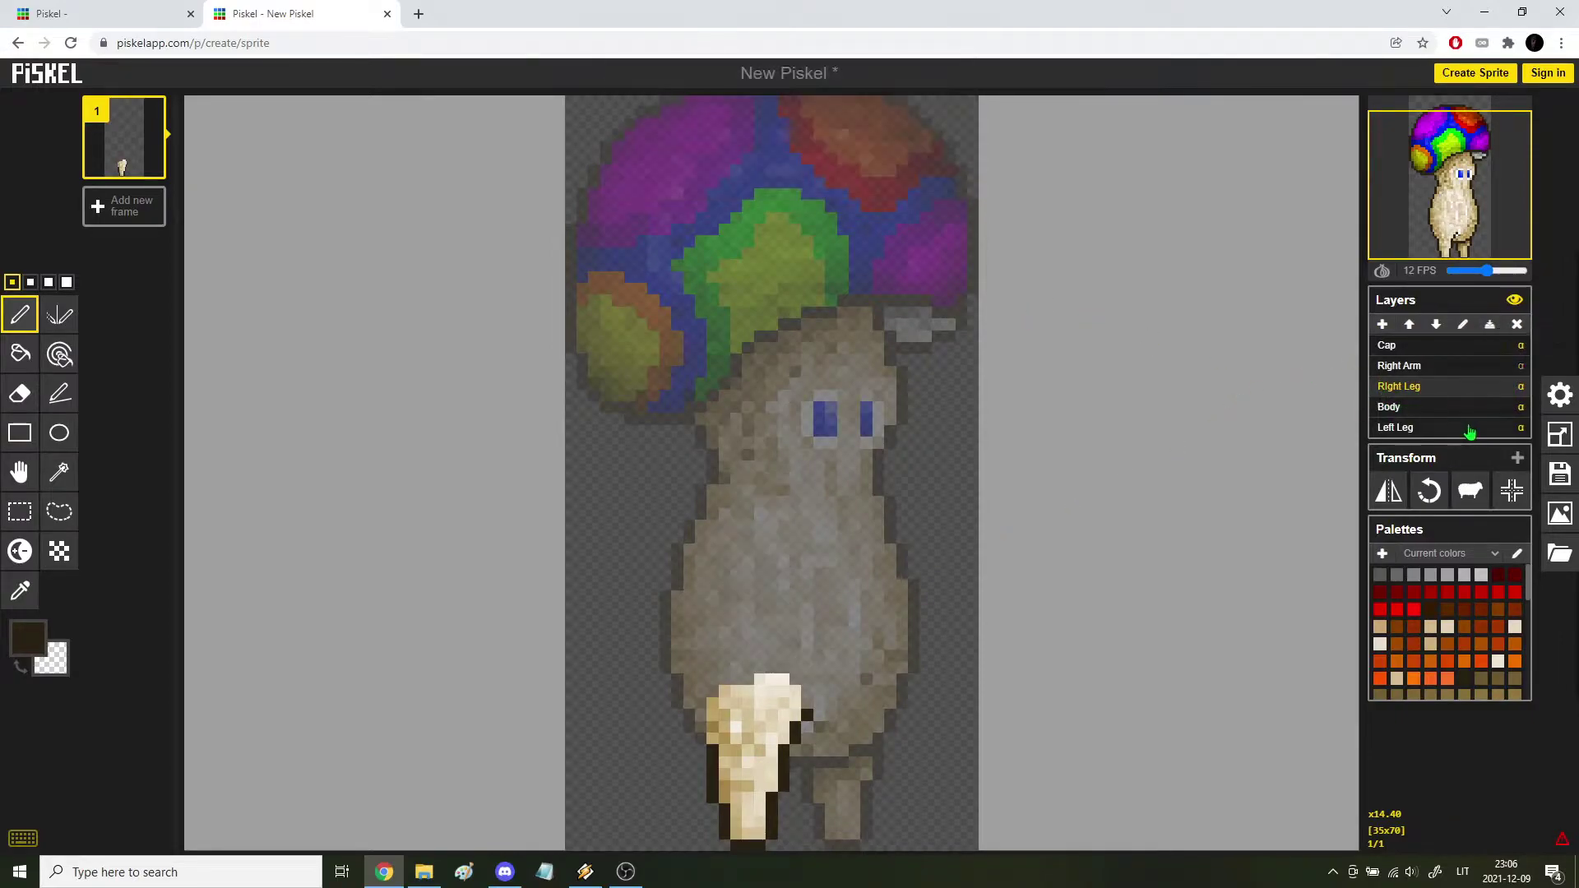
Hide the Left Leg layer by setting its opacity to 0.
left_click(1521, 386)
type("0")
key("Return")
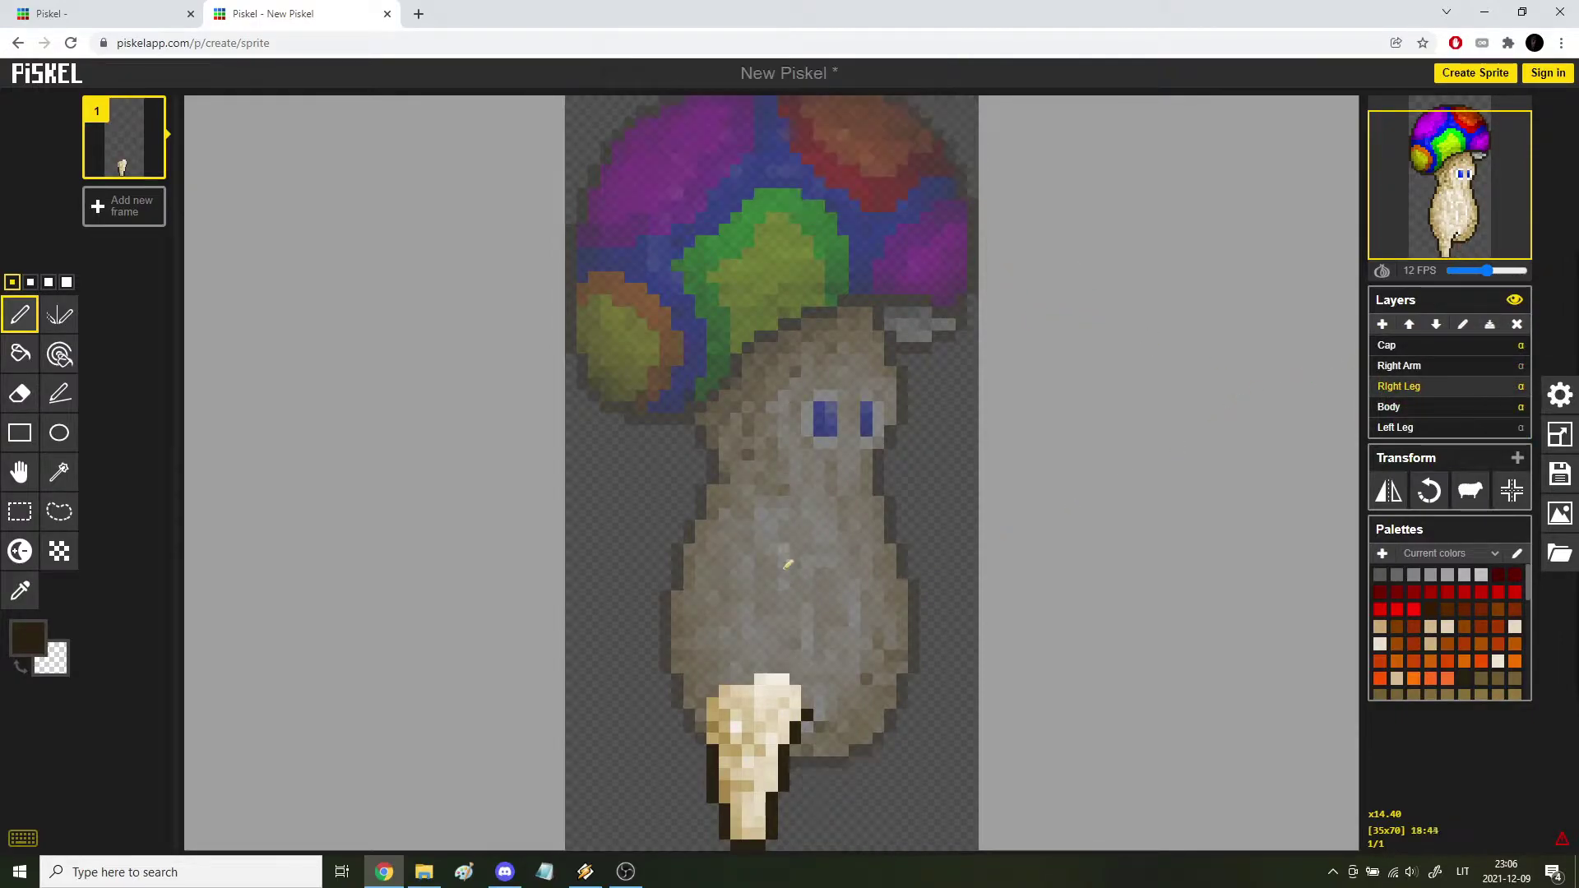
Sample the dark outline colour from the right leg and add a second frame.
scroll(807, 730, "up", 2)
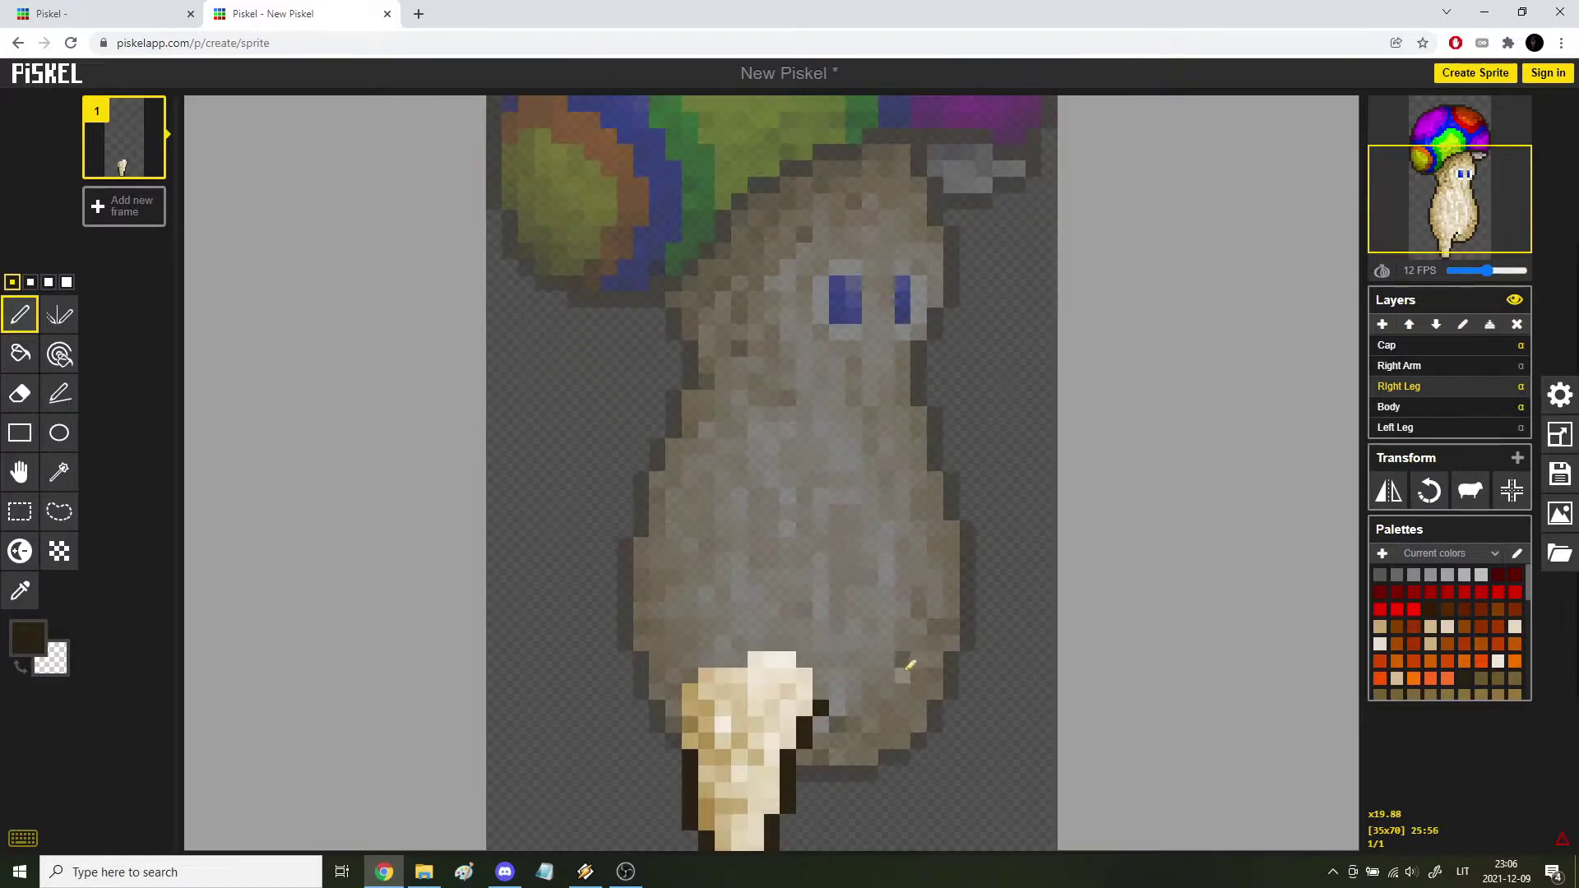
left_click(18, 470)
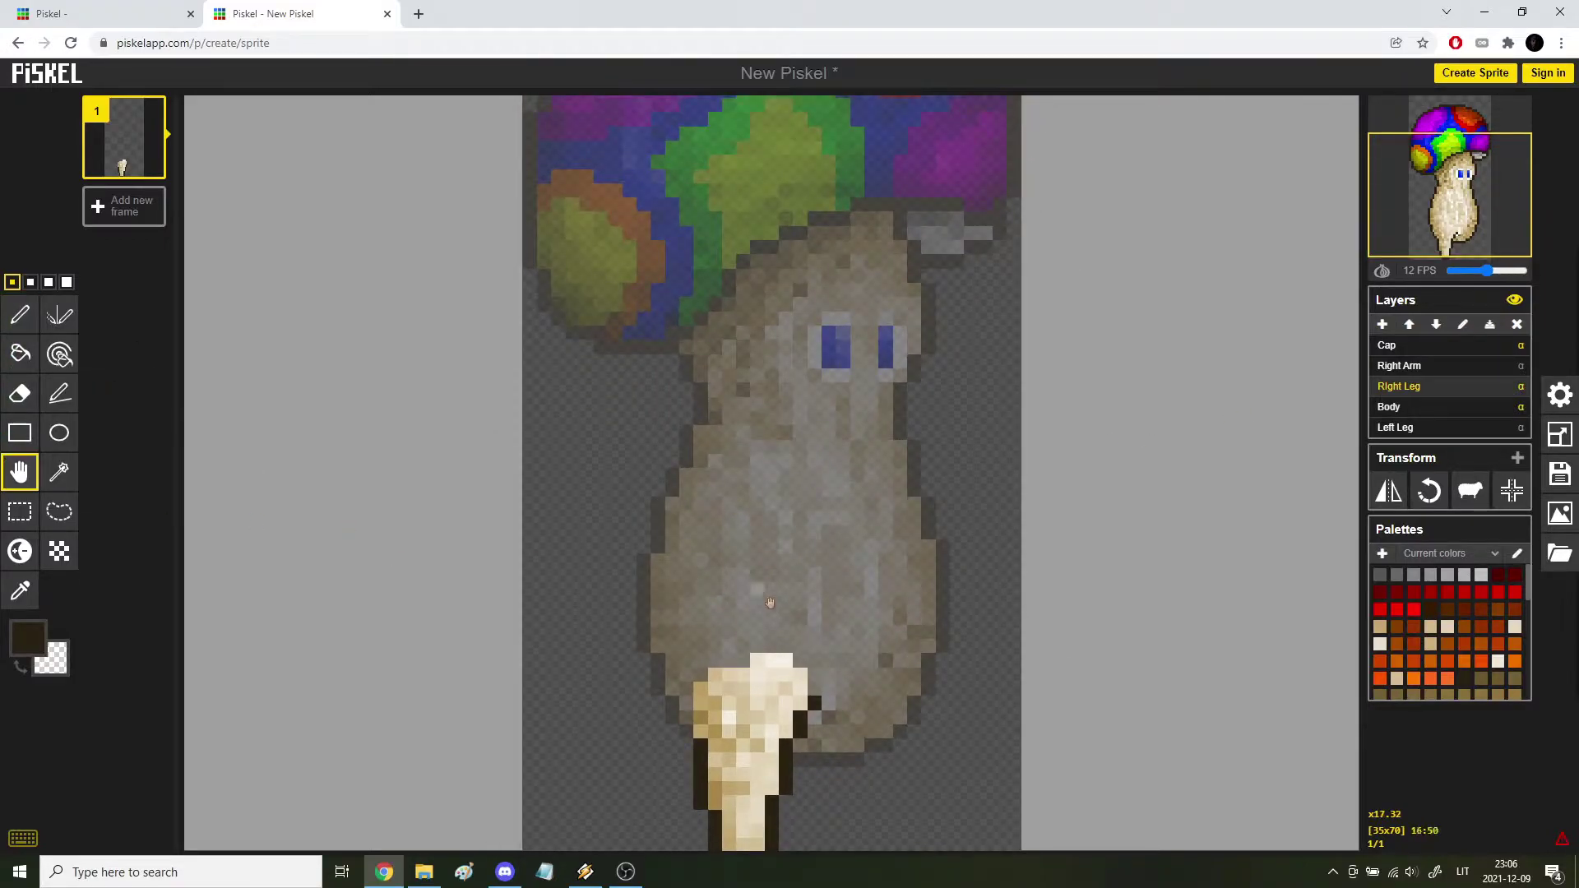
scroll(860, 775, "down", 3)
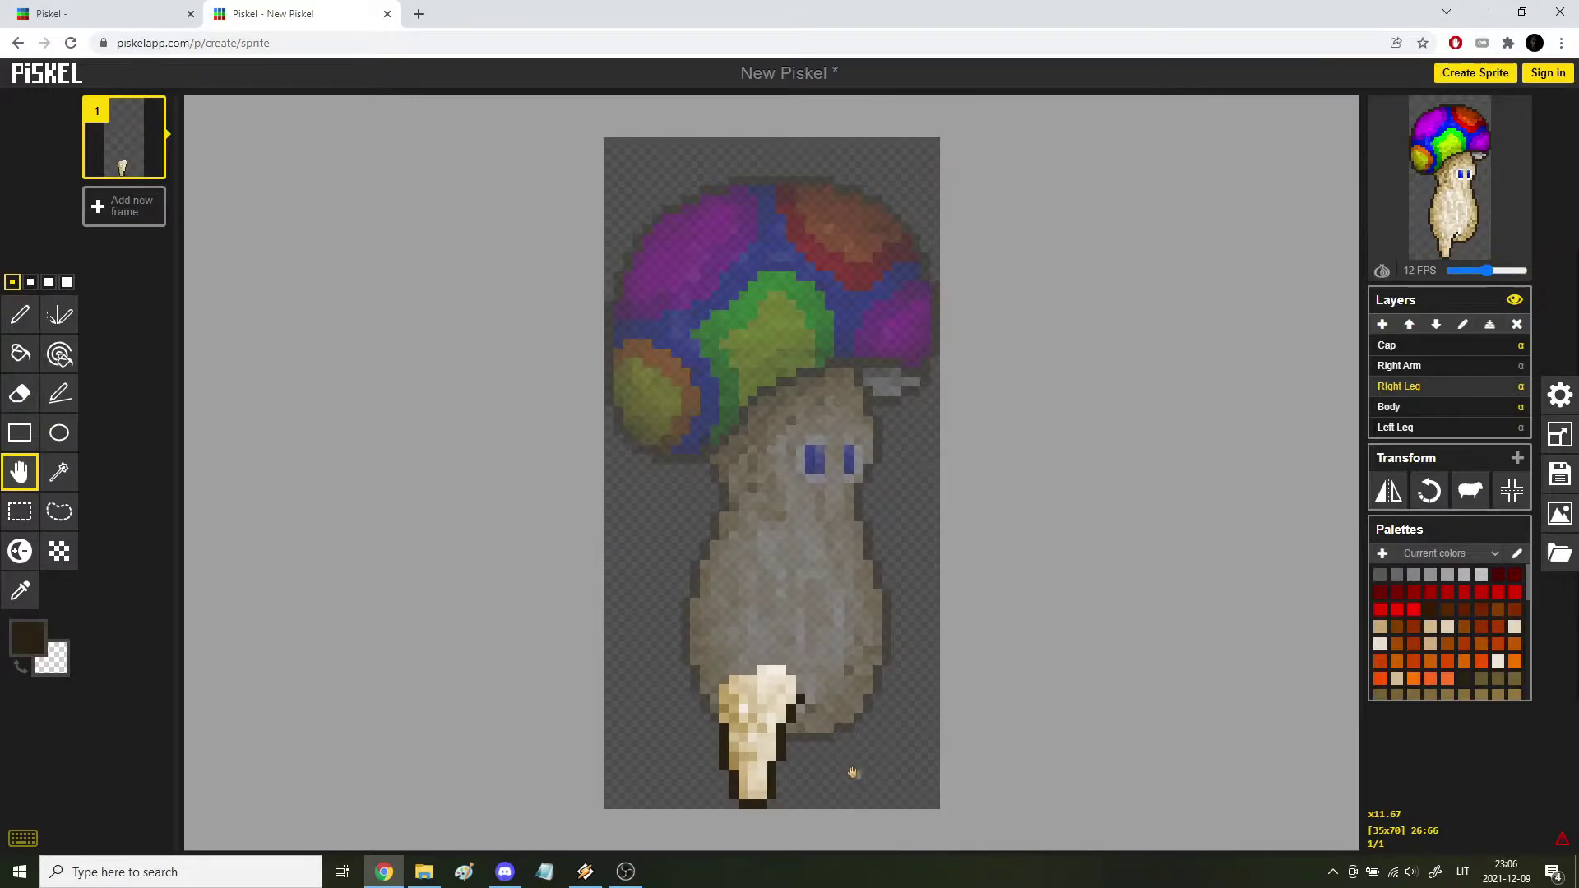
scroll(852, 773, "up", 3)
left_click_drag(789, 823, 782, 658)
scroll(774, 761, "down", 2)
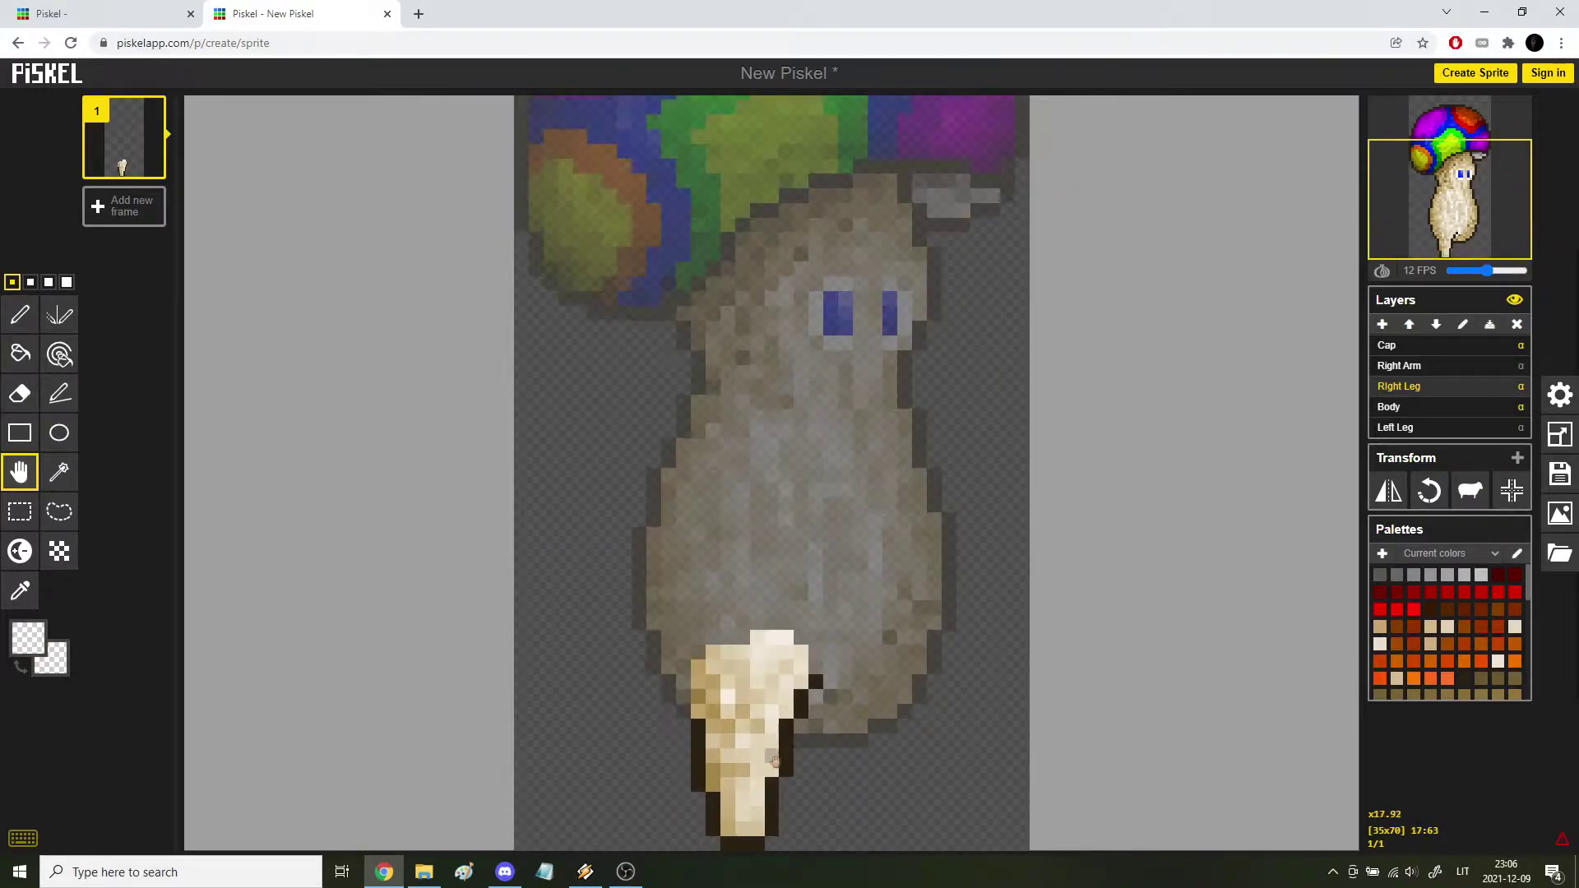
left_click(786, 761, "alt")
left_click(19, 314)
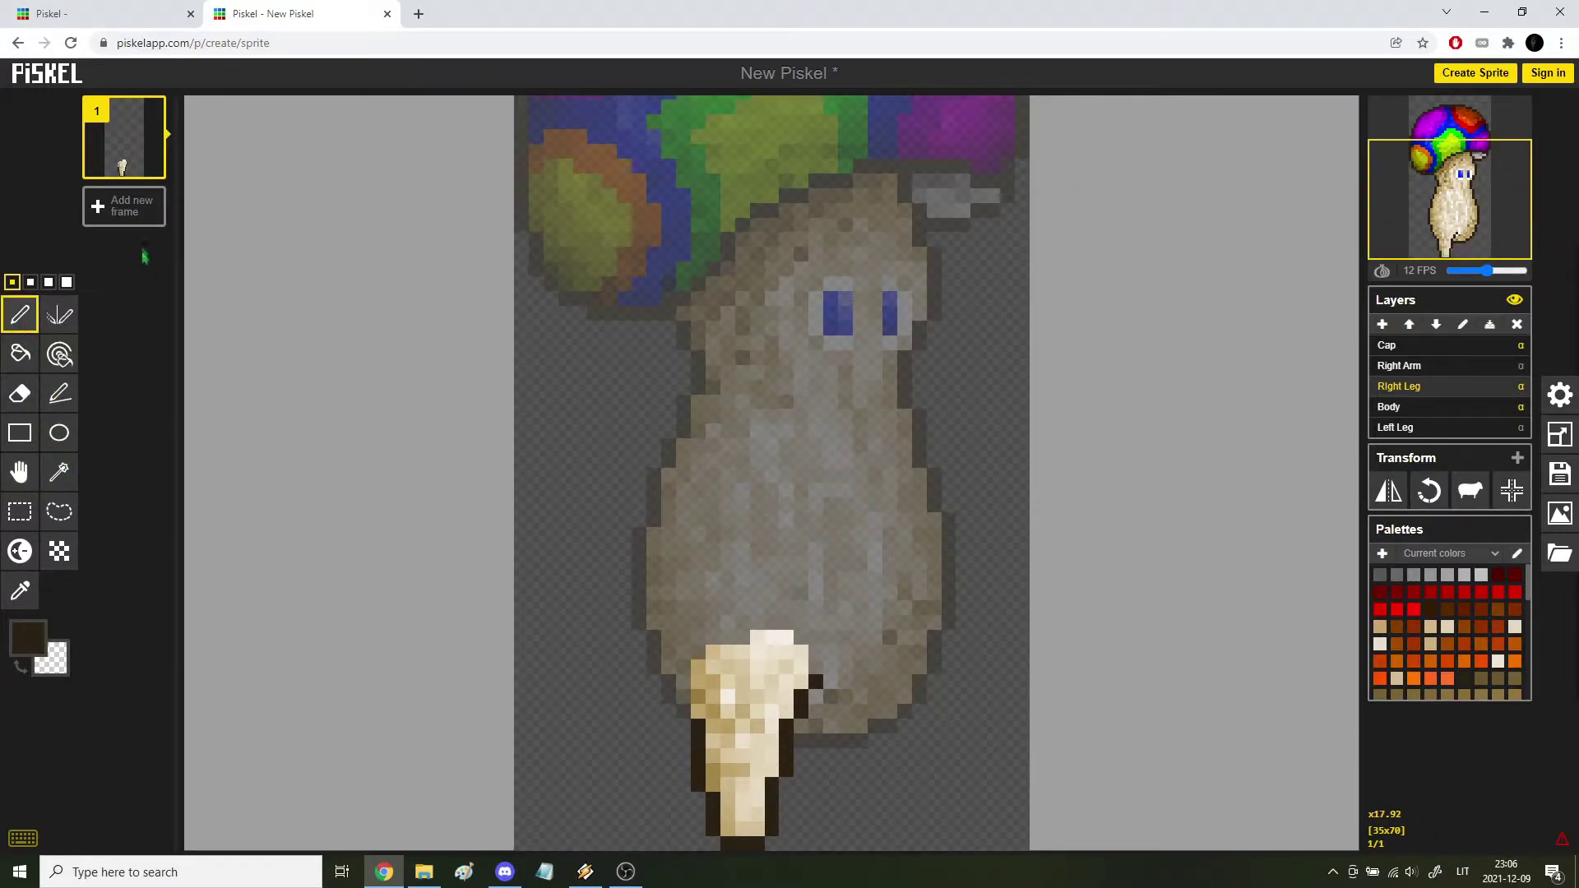
left_click(142, 220)
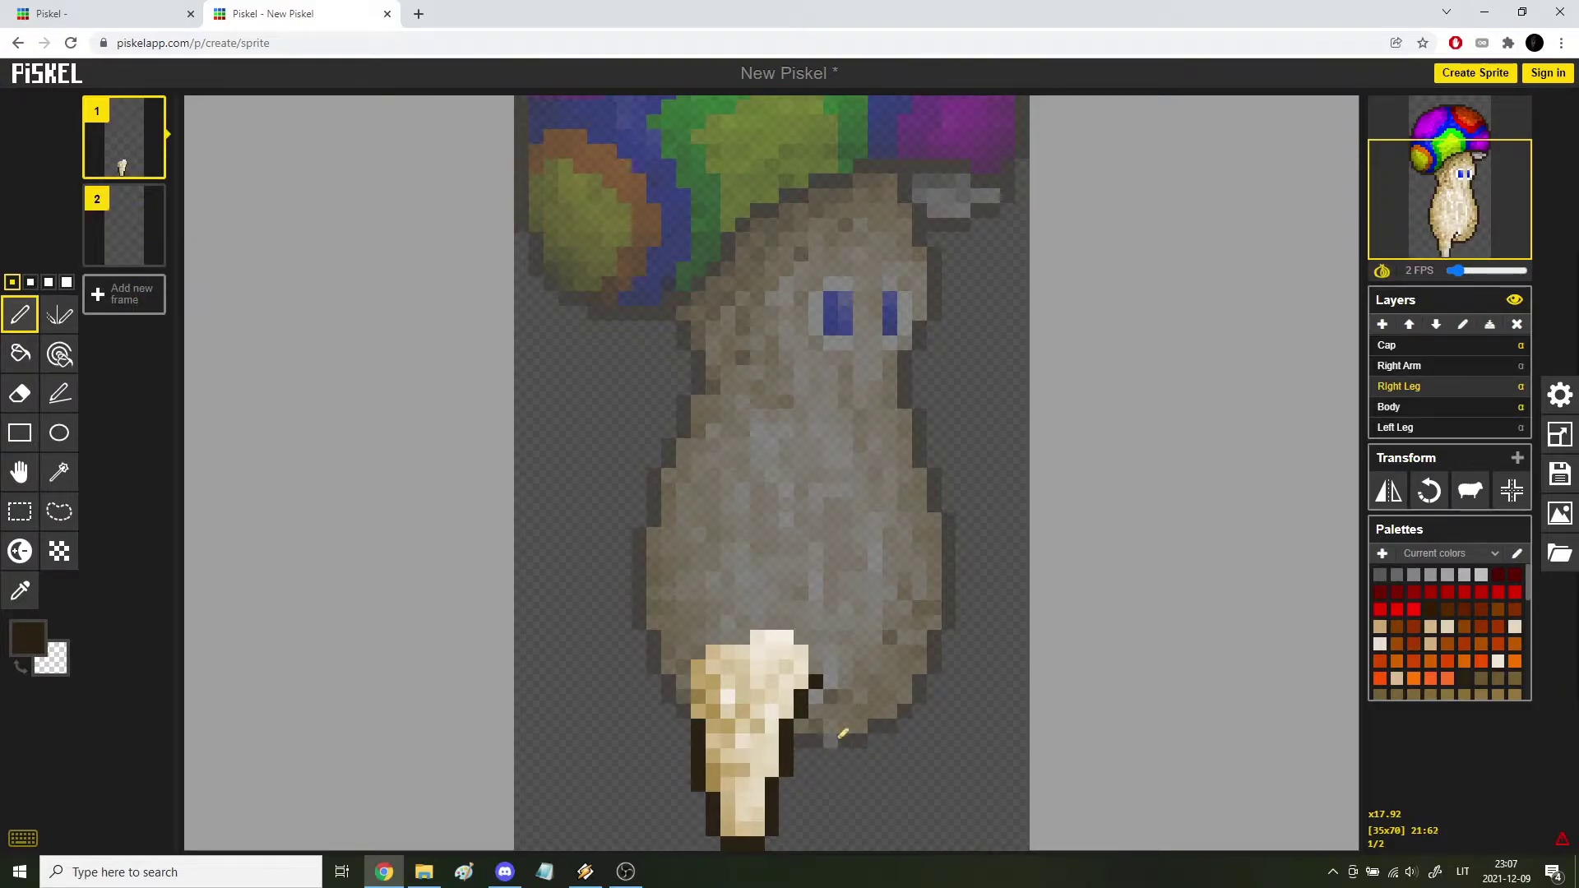
Try shifting the right leg a few pixels left on frame 2 for a bent pose, and delete that frame.
key("Down")
scroll(863, 658, "up", 2)
key("Up")
key("Down")
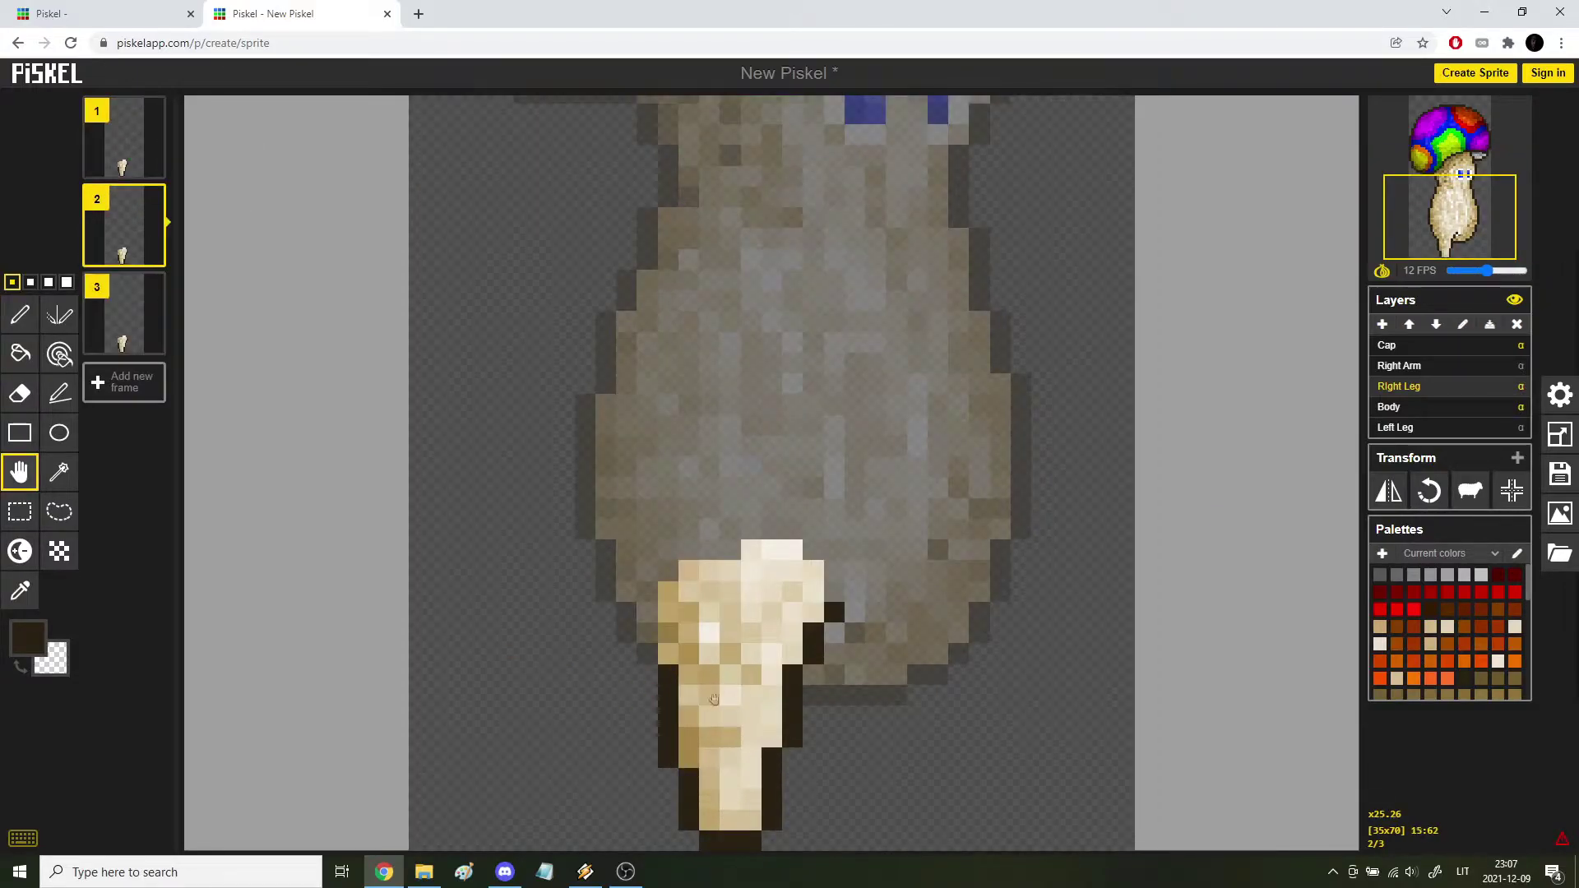
left_click_drag(714, 698, 669, 697)
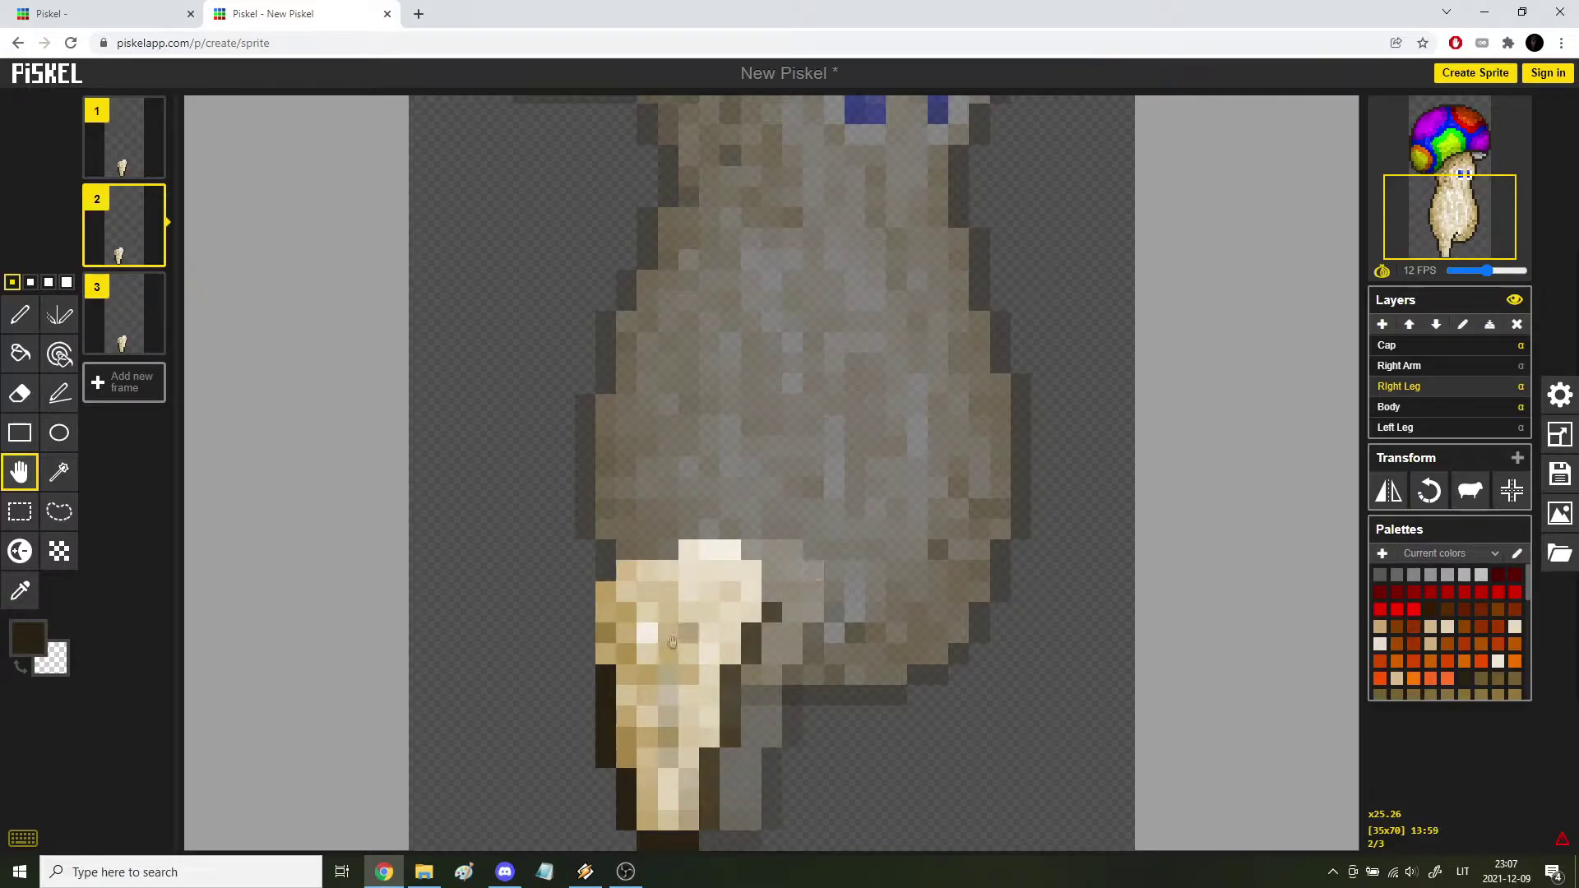
left_click_drag(672, 642, 651, 641)
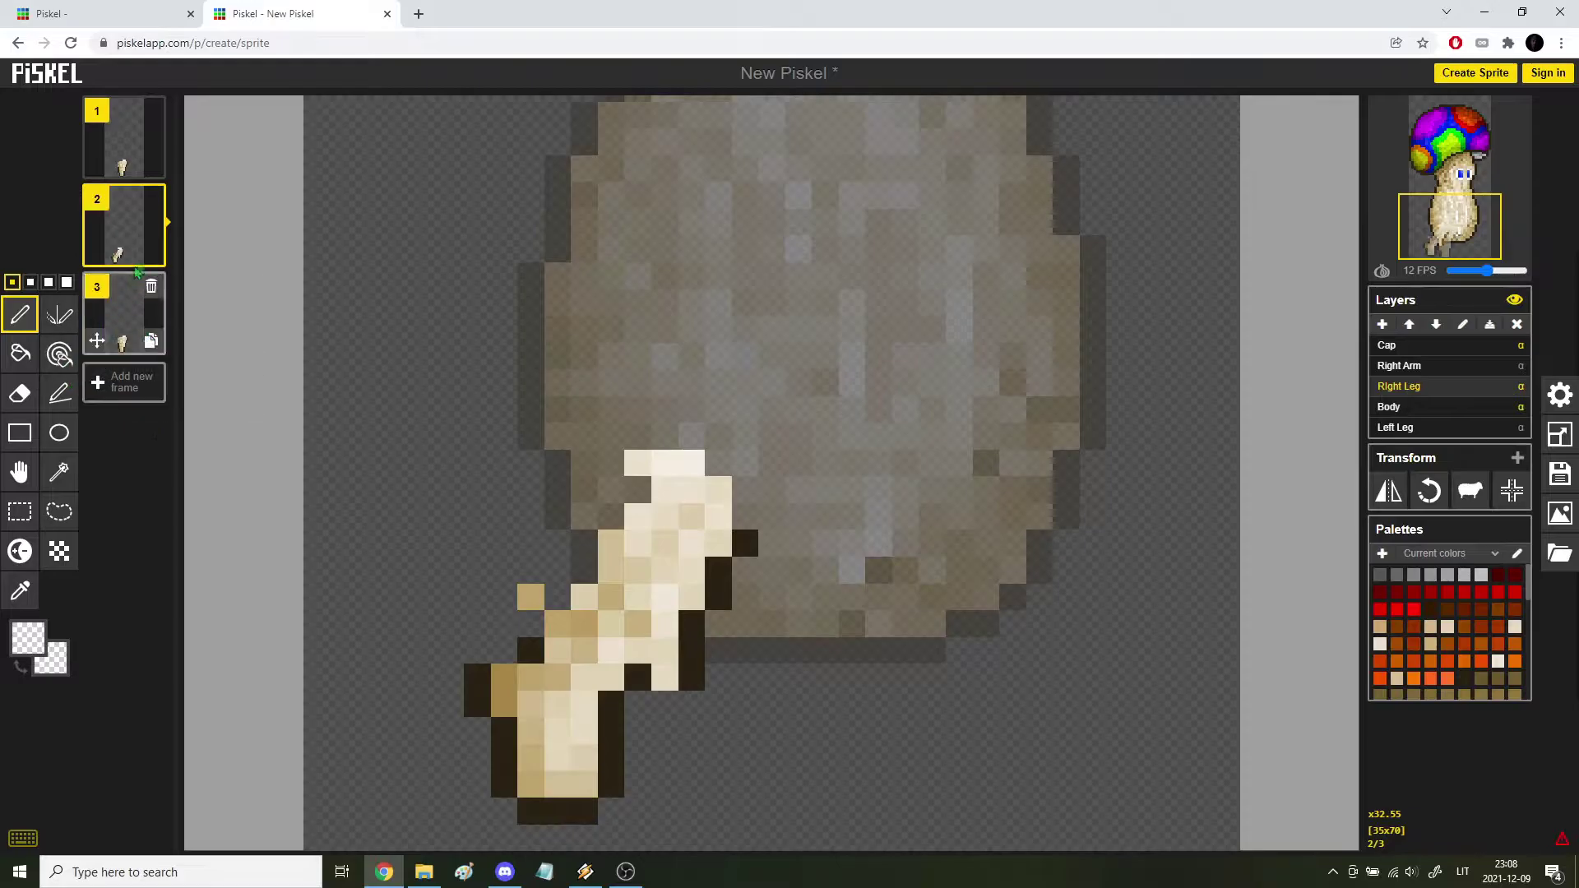
mouse_move(161, 245)
left_click(151, 198)
left_click(151, 198)
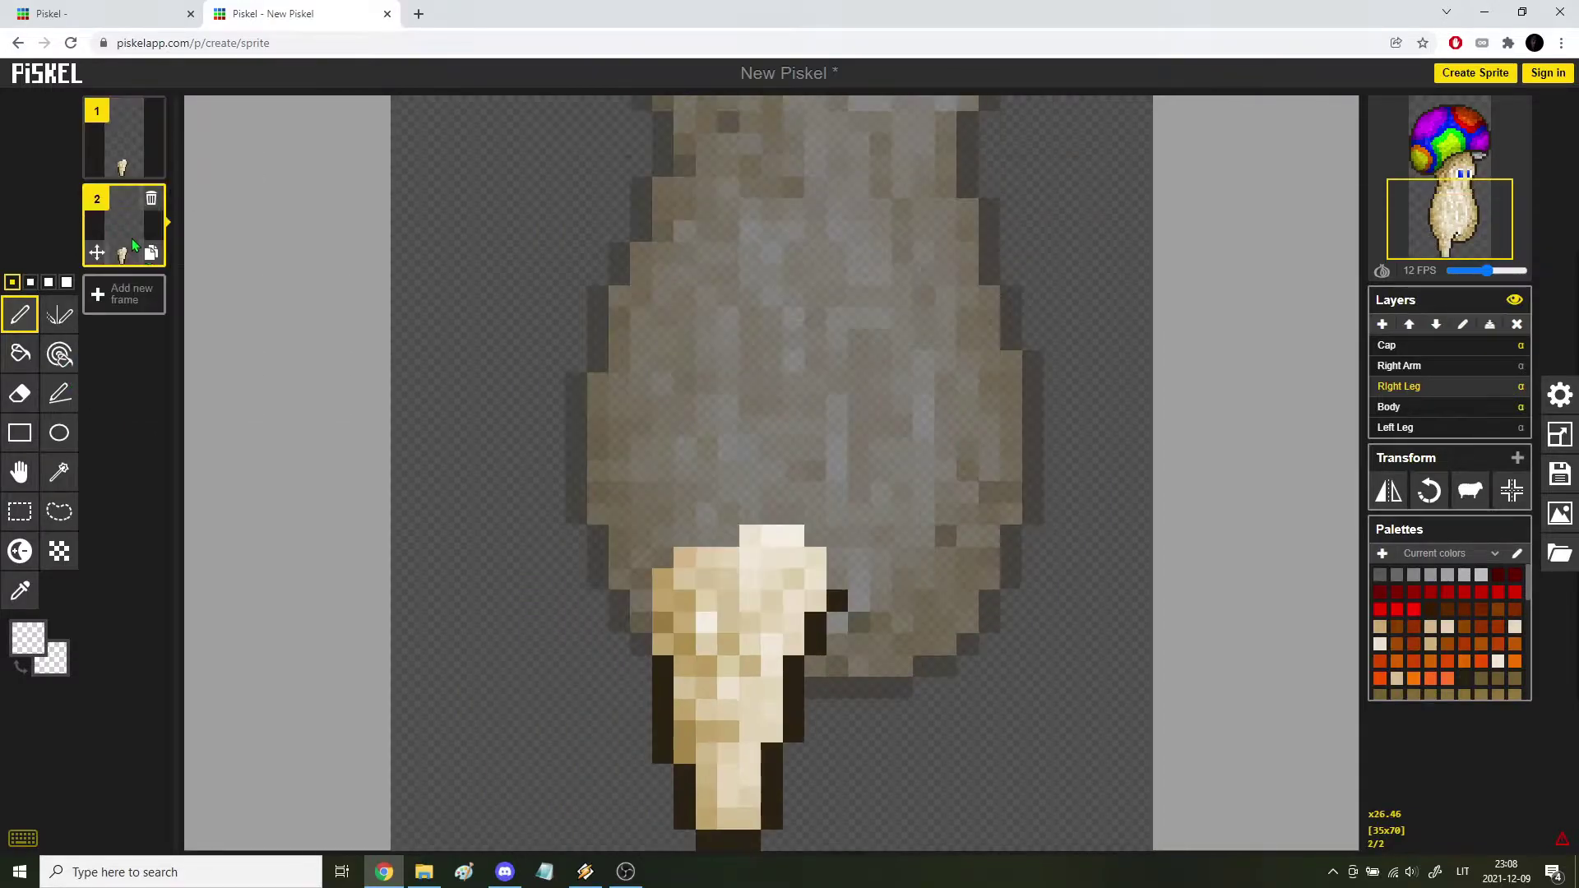
Clear frame 2's Right Leg layer by moving the leg off the canvas, and turn on onion skinning.
left_click(19, 472)
left_click_drag(737, 712, 16, 660)
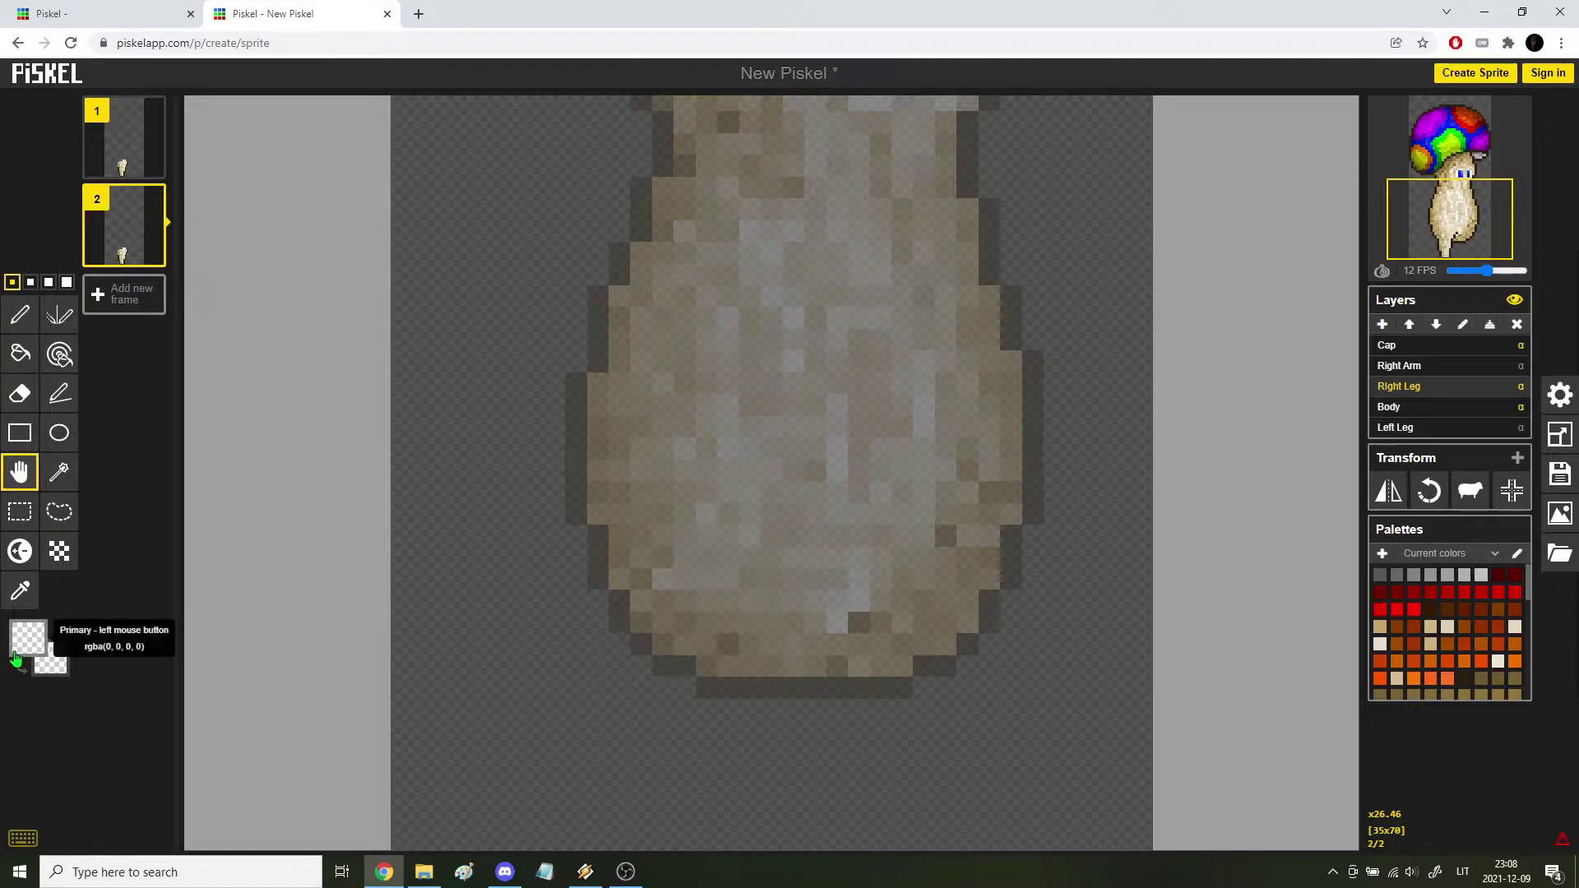
left_click(1383, 272)
scroll(772, 766, "up", 5)
scroll(859, 658, "down", 4)
Sample the dark outline colour from frame 1's leg and sketch the outline of a backward-swung leg on frame 2.
key("p")
key("Up")
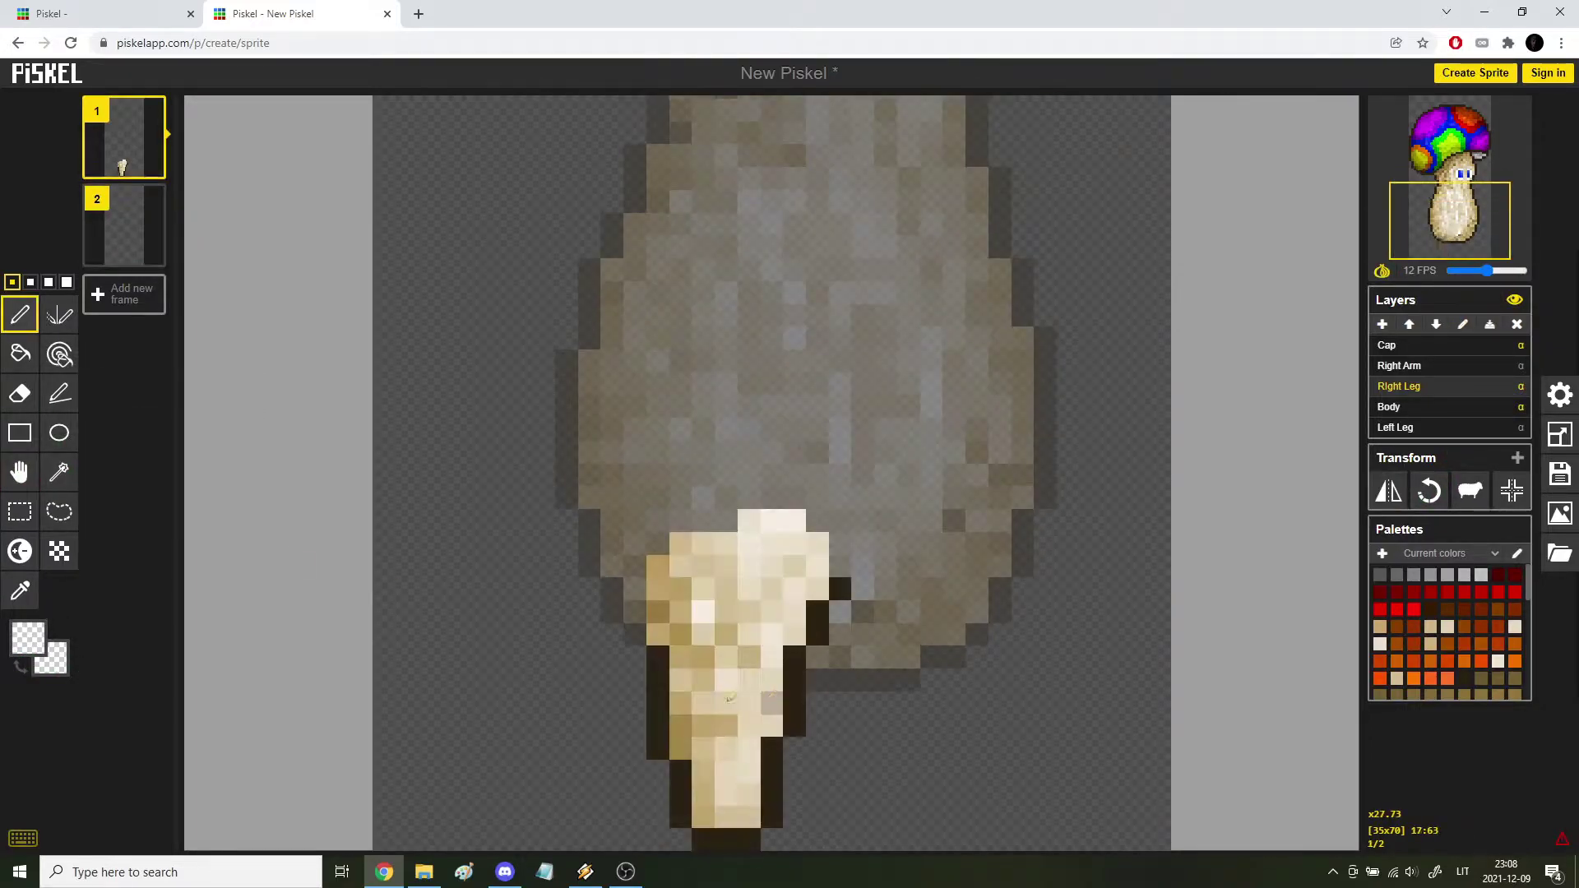
left_click(795, 703, "alt")
key("Down")
scroll(727, 676, "up", 5)
left_click(774, 569, "alt")
scroll(643, 747, "down", 3)
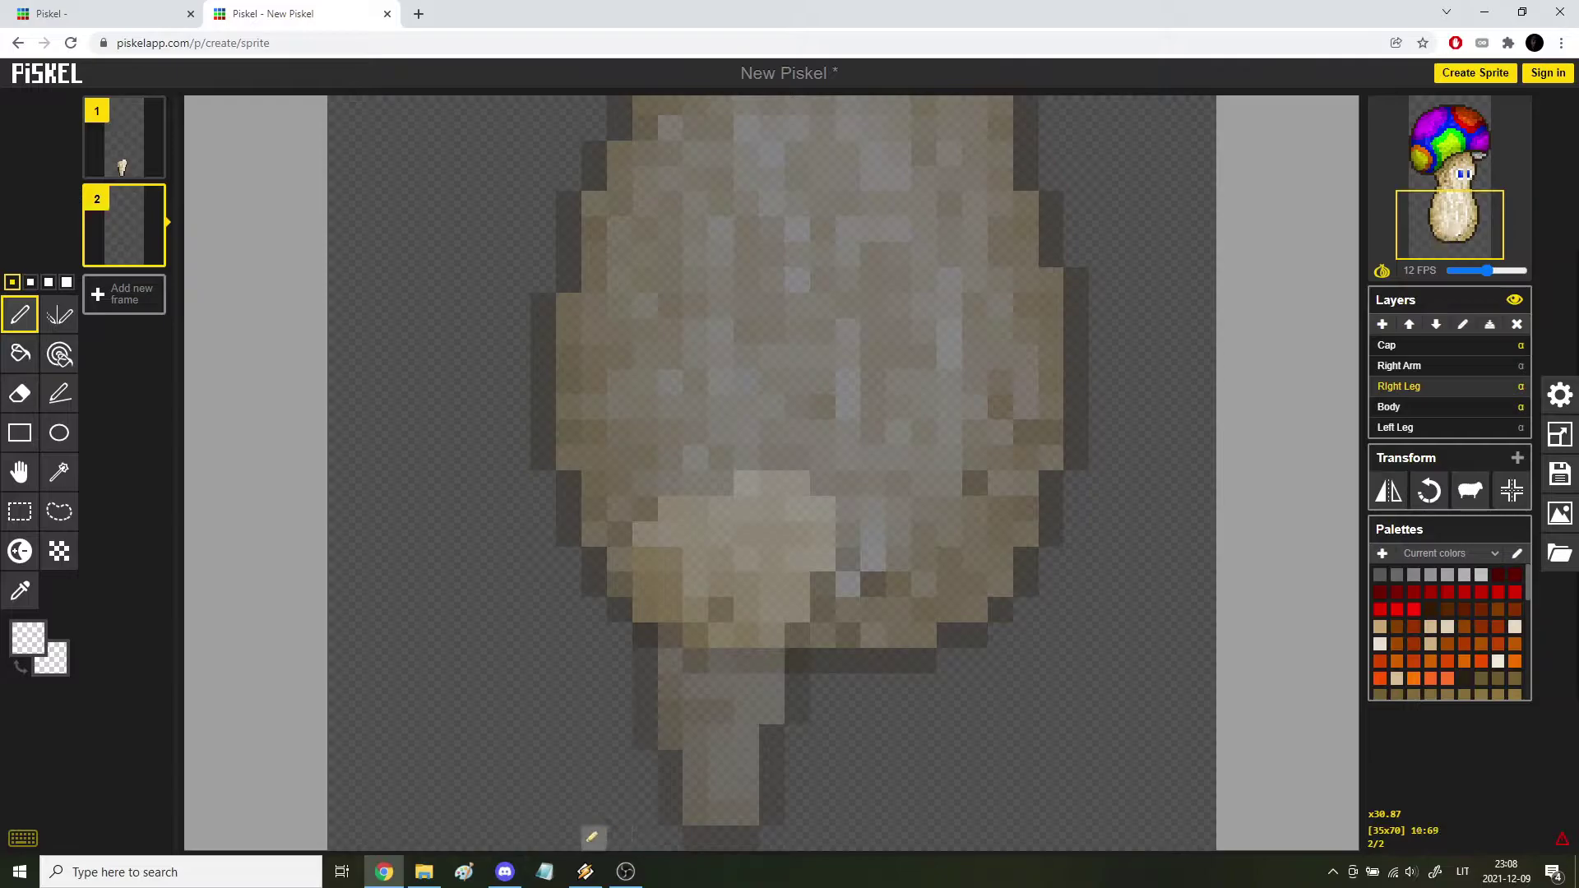
mouse_move(543, 609)
left_mouse_down()
mouse_move(704, 515)
mouse_move(722, 671)
mouse_move(617, 750)
mouse_move(511, 765)
mouse_move(412, 729)
mouse_move(430, 649)
mouse_move(509, 637)
left_mouse_up()
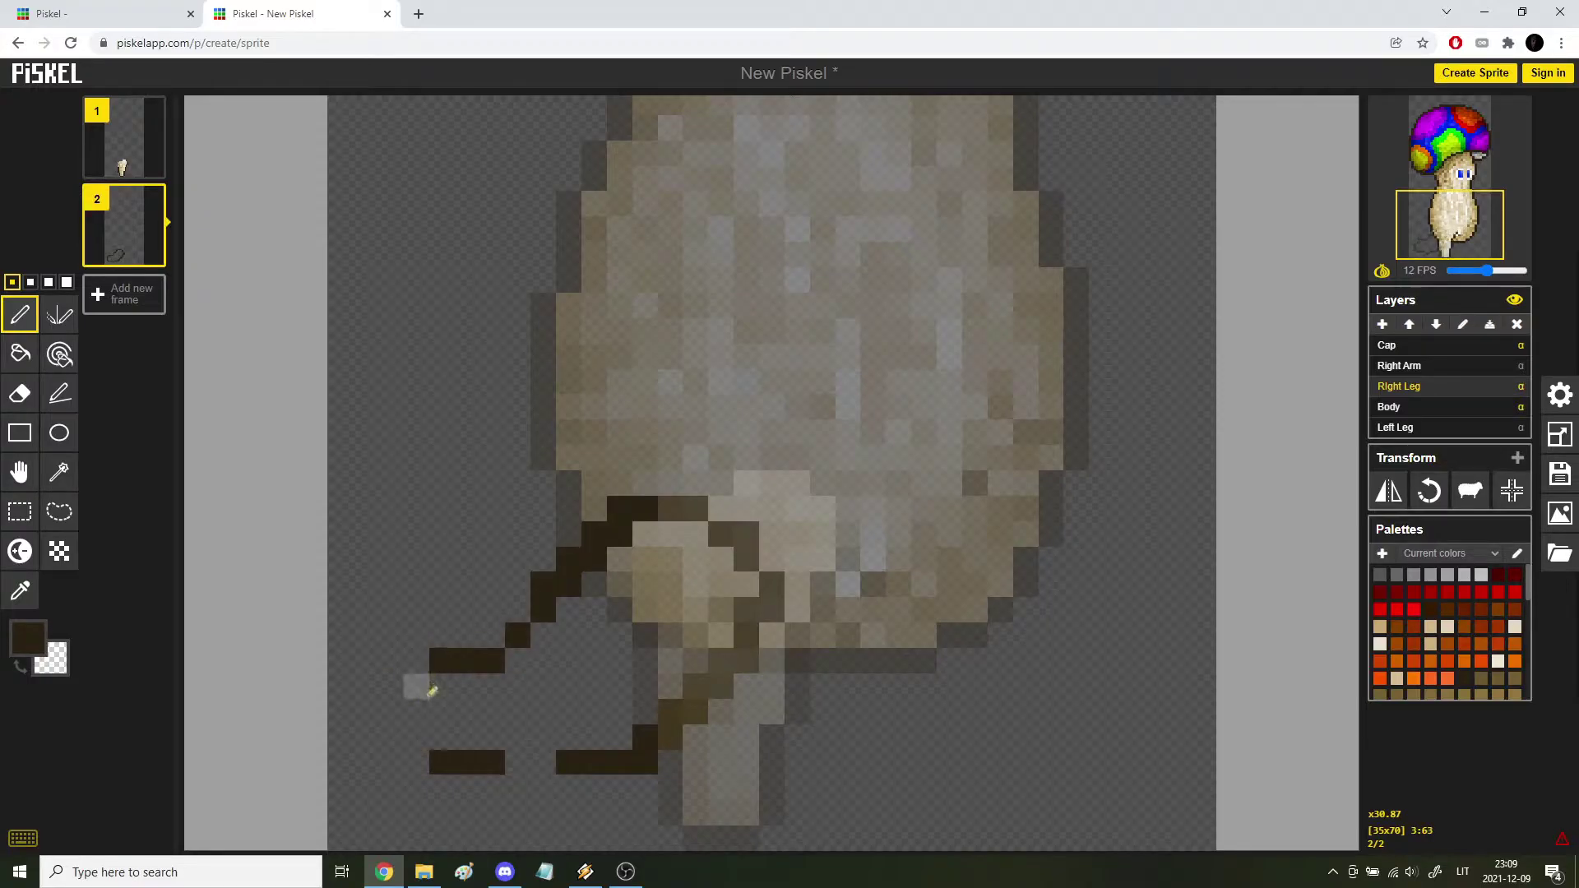
Close the foot end of the swung-back leg outline and trim stray pixels along its underside.
left_click_drag(419, 688, 419, 734)
right_click(427, 732)
left_click(424, 733)
left_click_drag(535, 760, 517, 761)
right_click(592, 762)
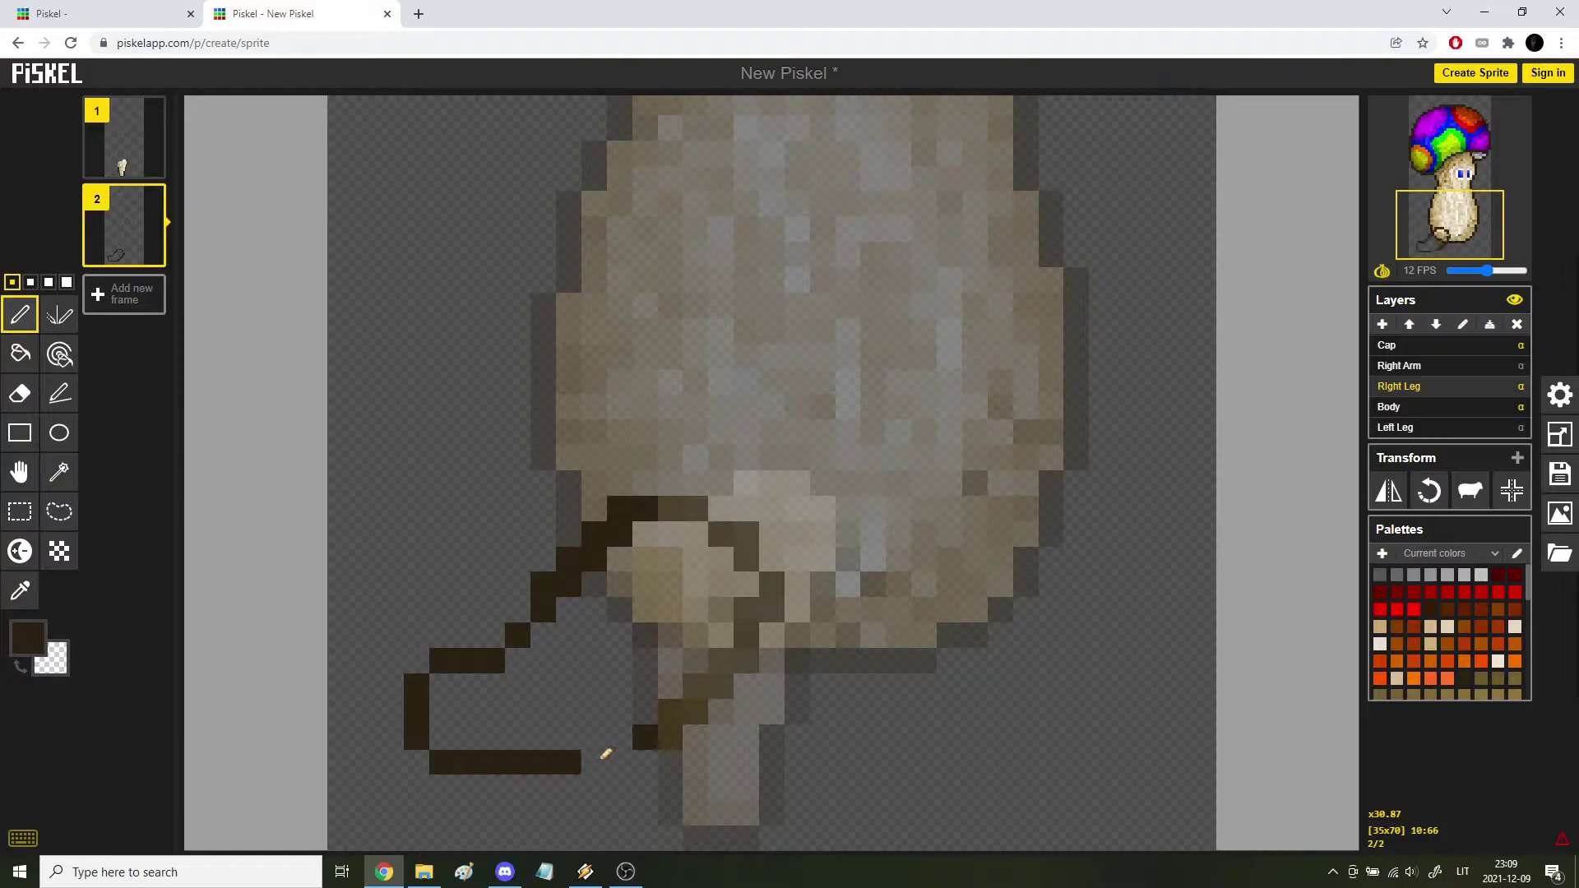
right_click(646, 732)
right_click(676, 736)
key("ctrl+z")
Reshape the swung-back leg outline with a more rounded foot, cleaning doubled pixels along its lower edge.
left_click(773, 612)
left_click_drag(517, 785, 492, 783)
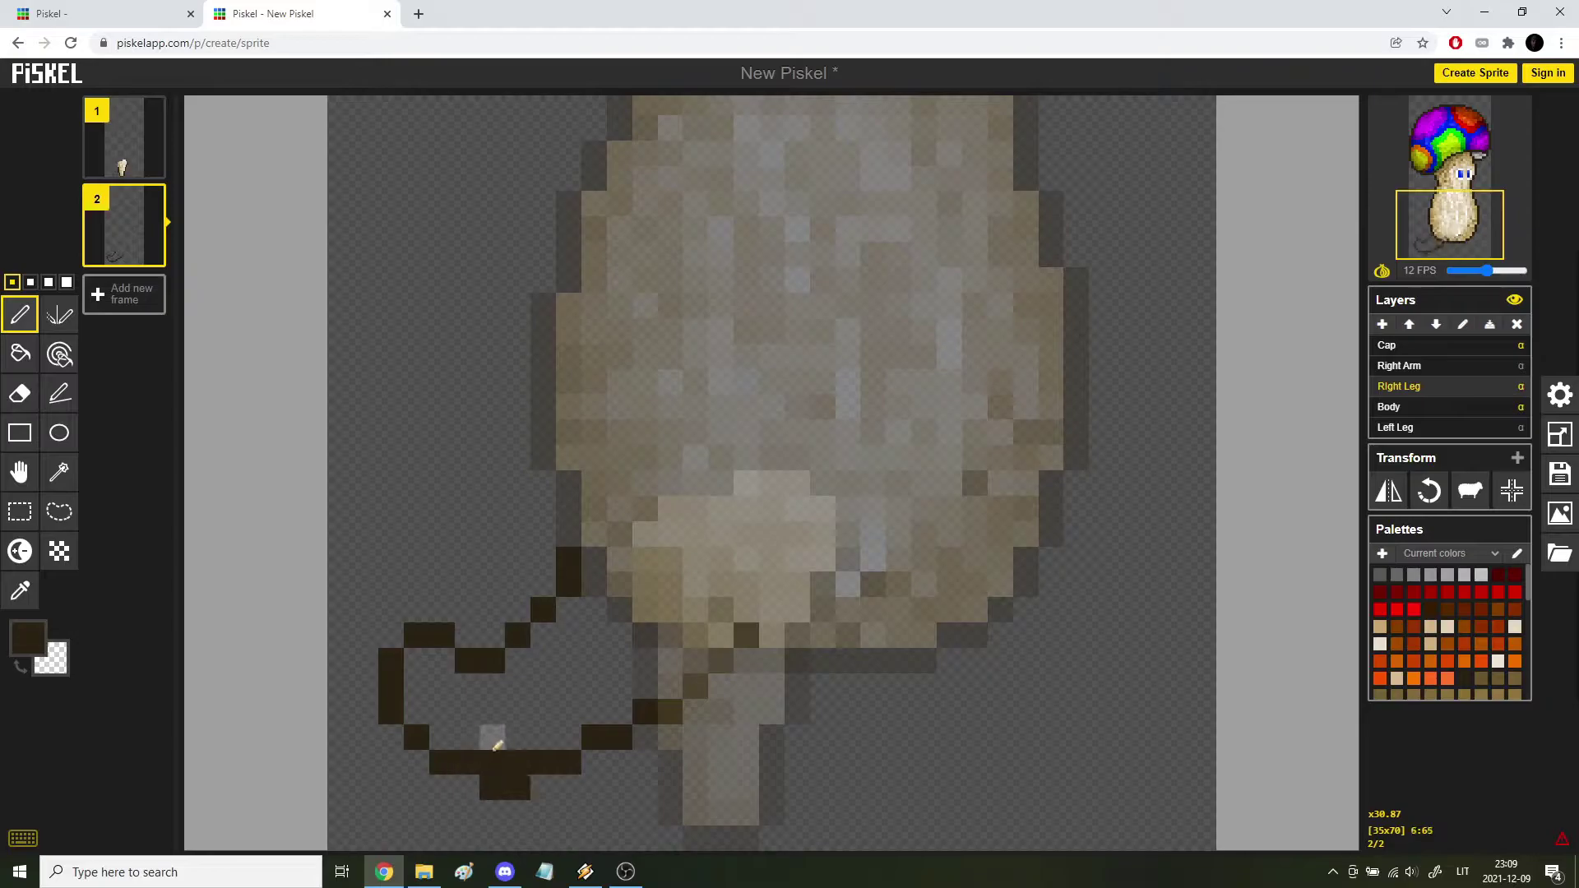
right_click(493, 762)
right_click(517, 762)
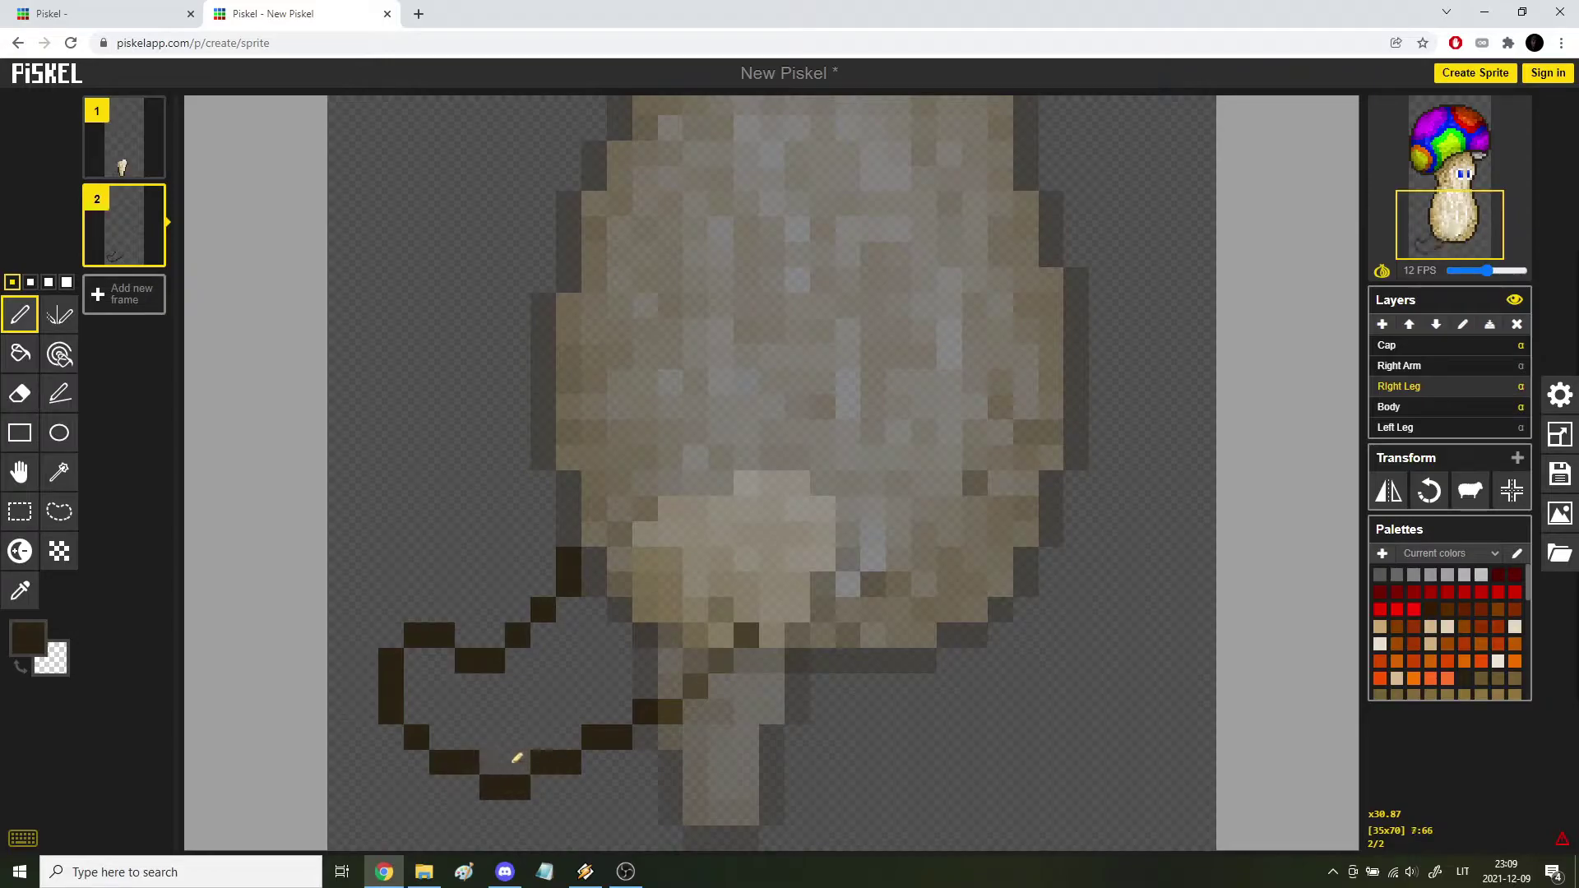
left_click(543, 786)
right_click(540, 762)
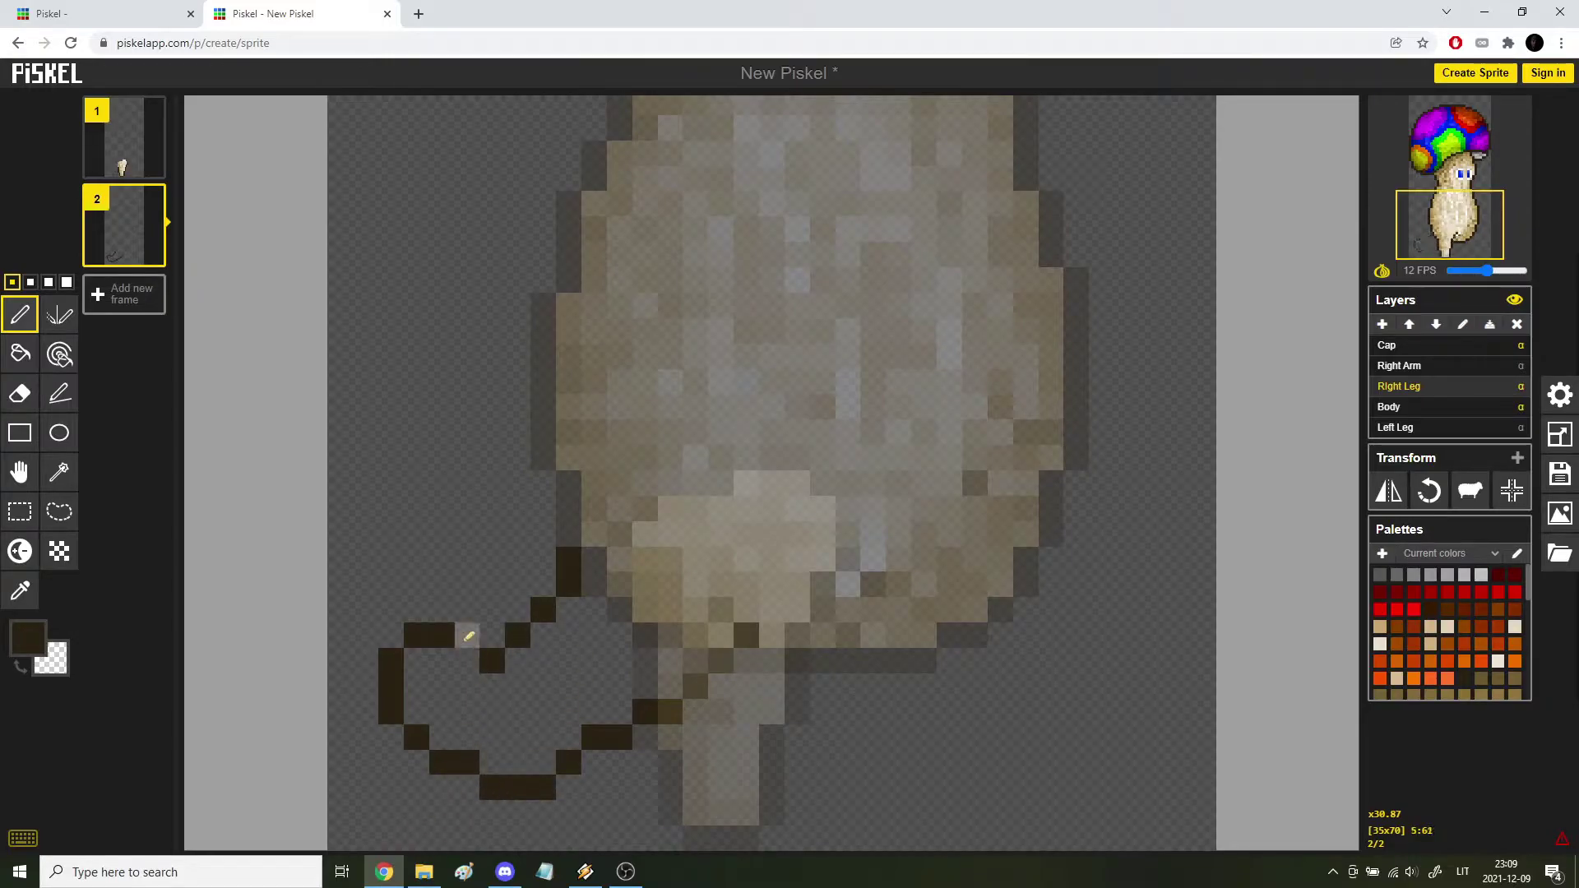
scroll(515, 761, "down", 3)
scroll(541, 652, "down", 1)
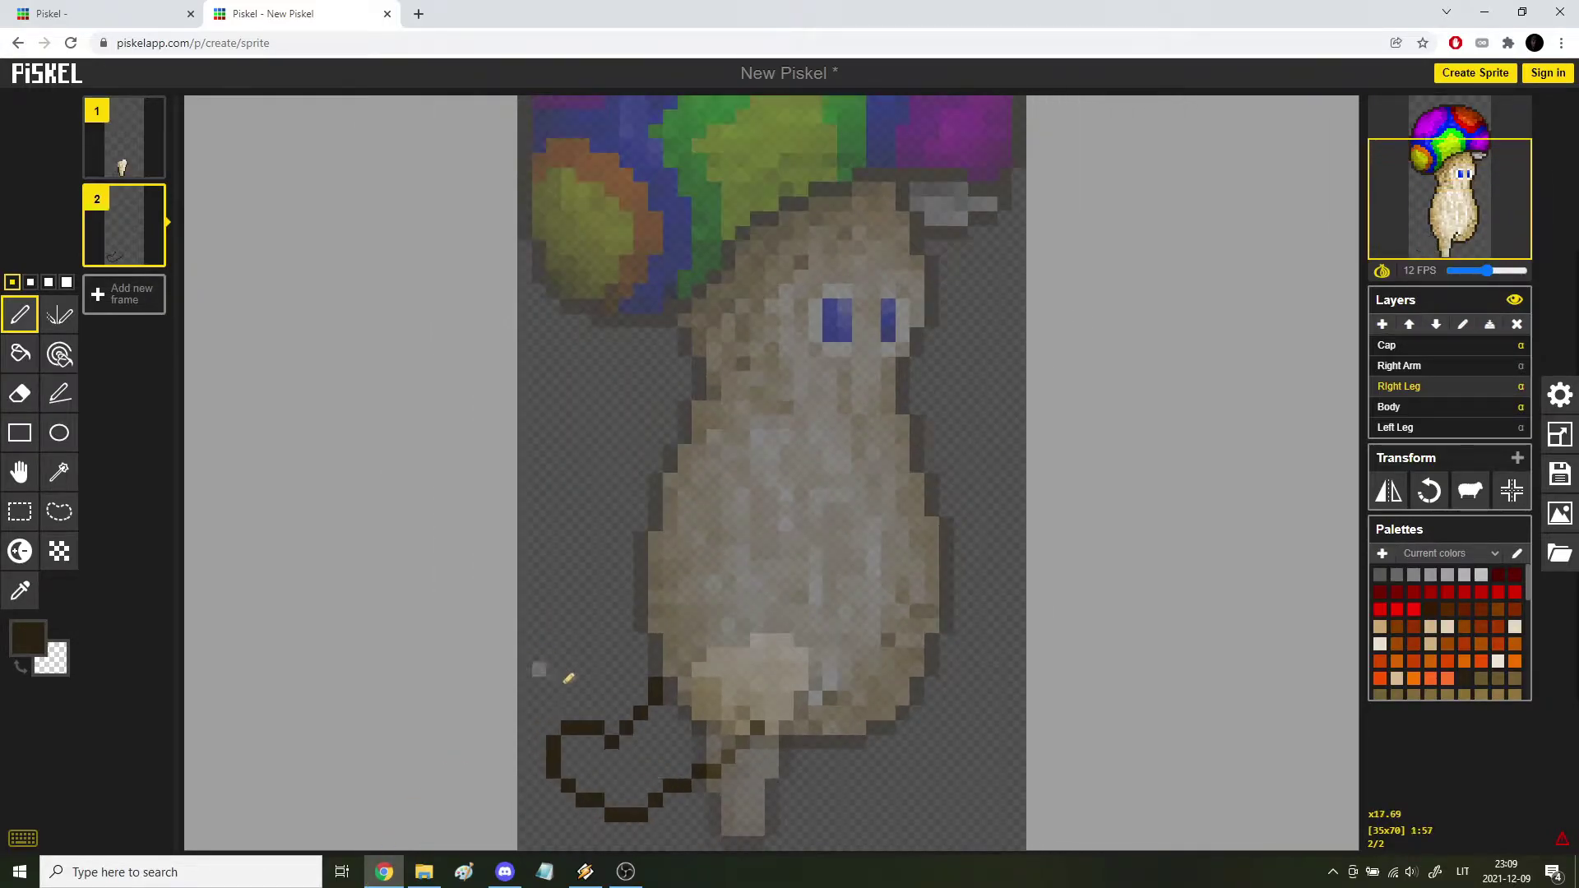
scroll(576, 687, "up", 3)
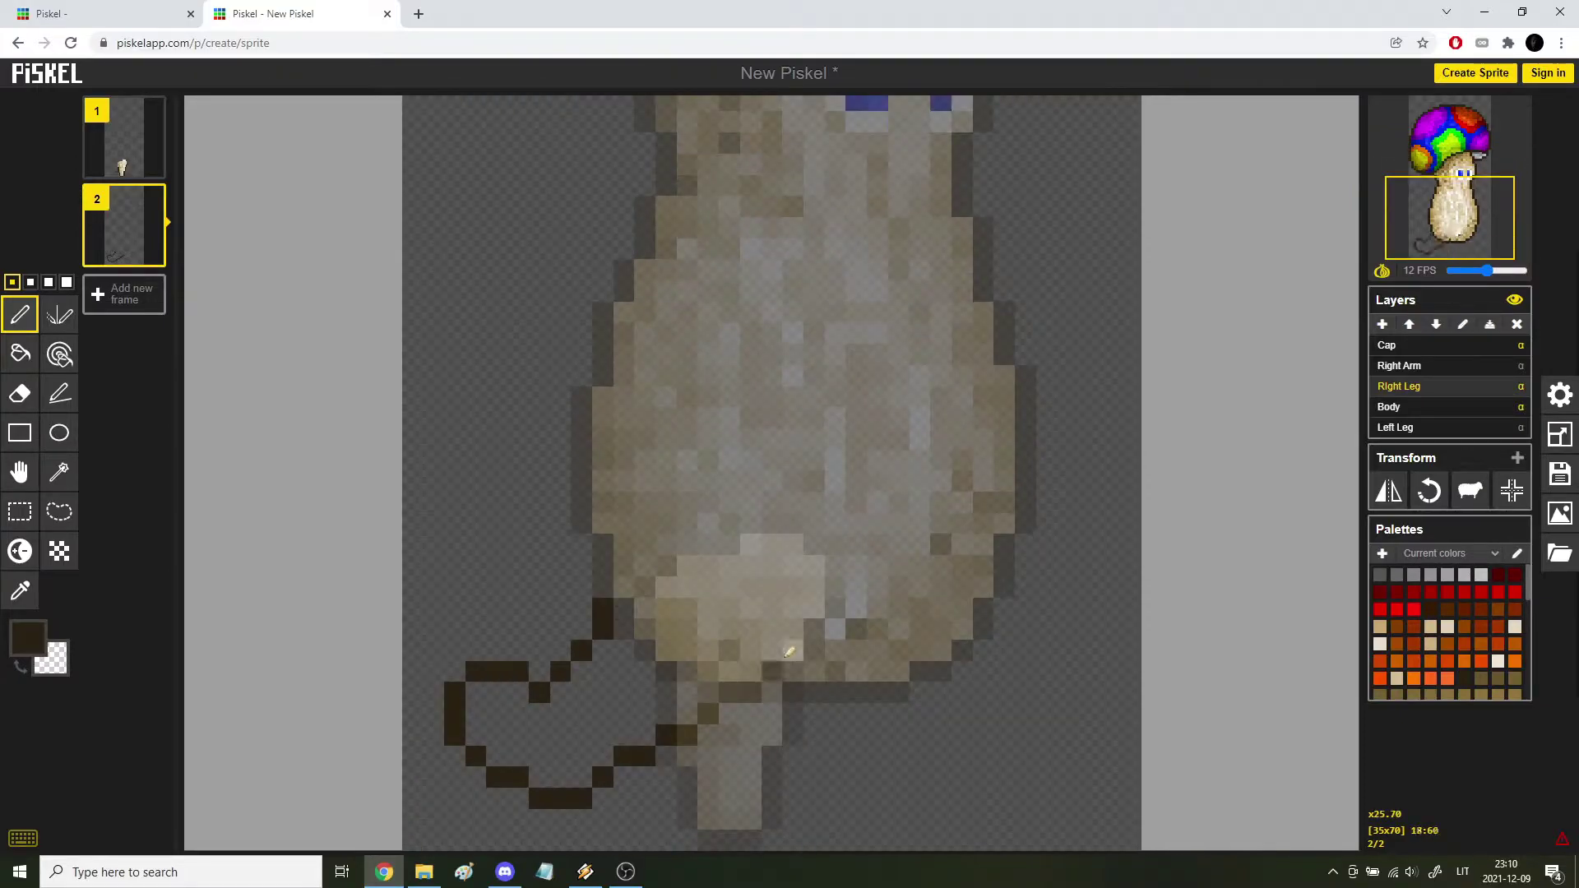
key("ctrl+z")
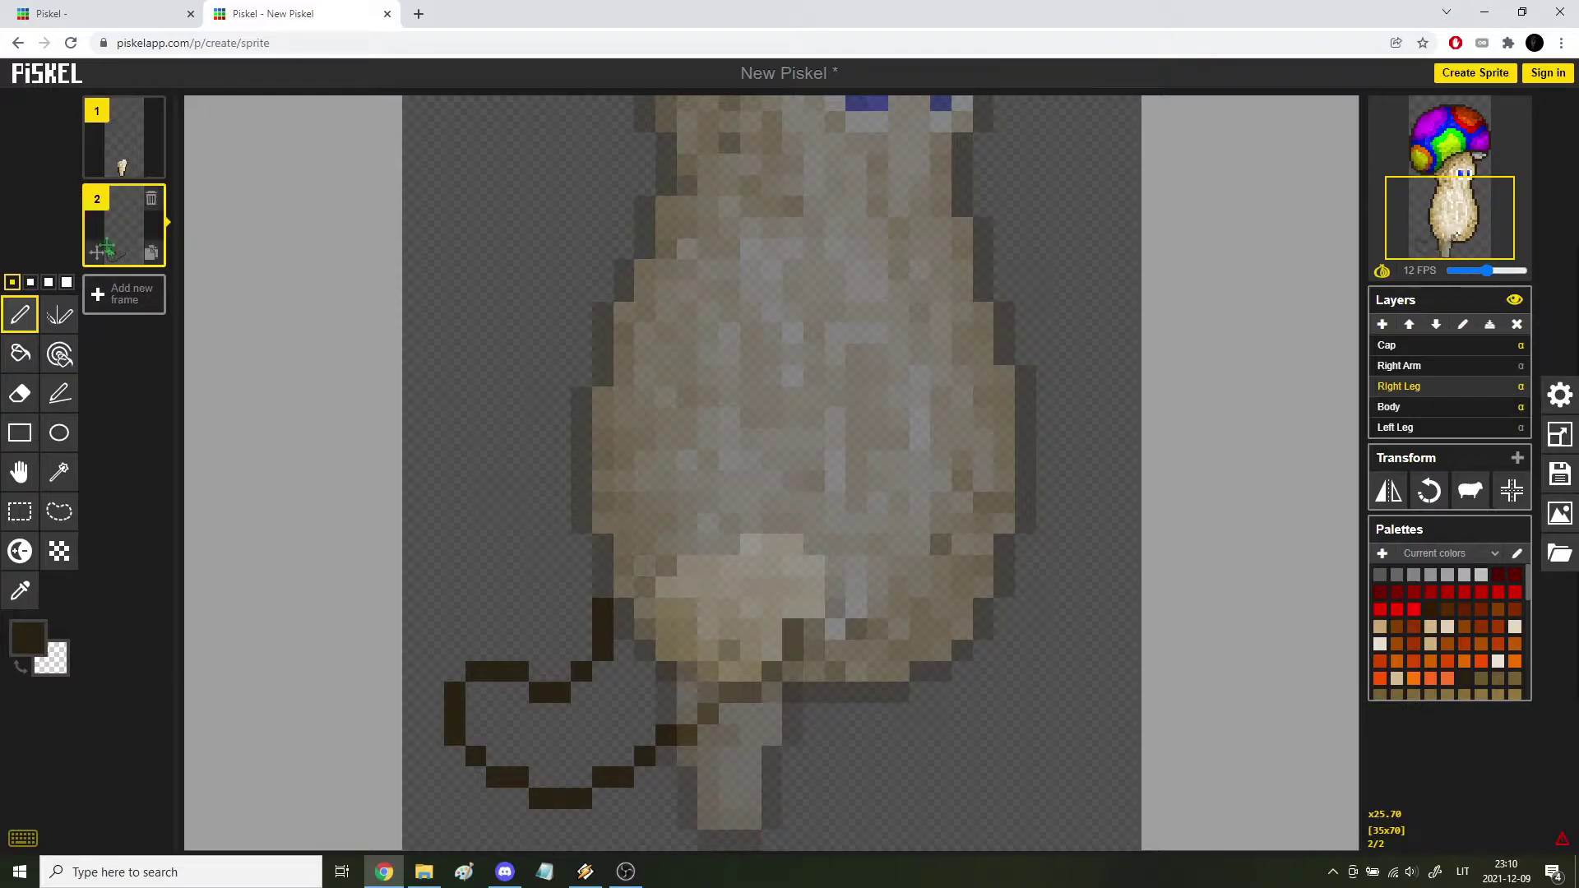
Create a third frame from frame 2 and sketch the outline of the right leg swung forward.
left_click(155, 255)
mouse_move(789, 607)
left_mouse_down()
mouse_move(903, 814)
mouse_move(811, 814)
left_mouse_up()
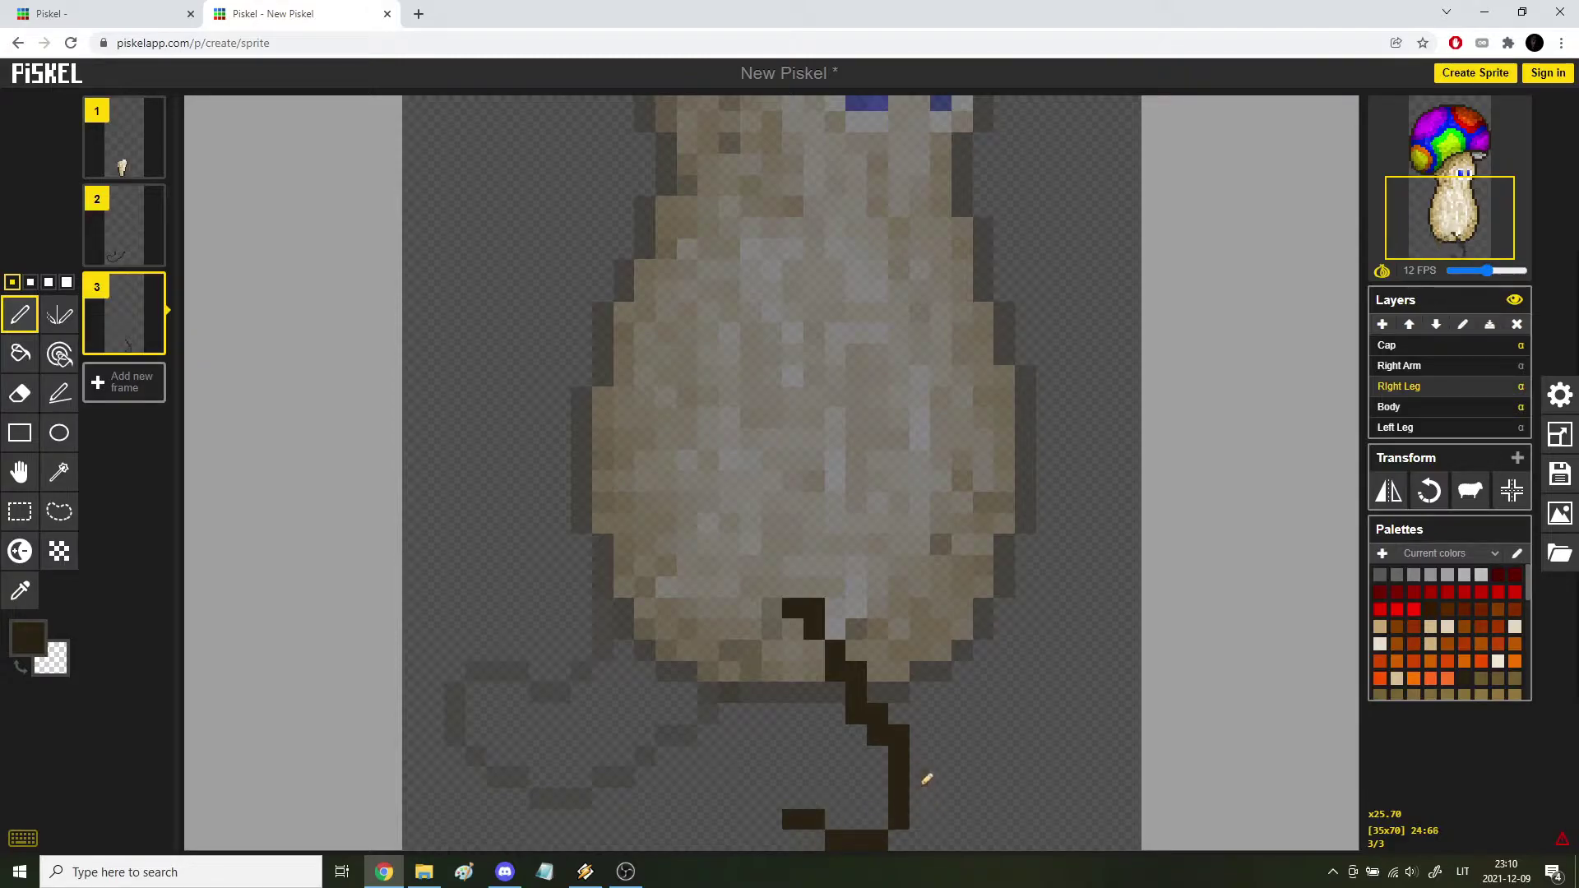
Flip back and forth through the three frames to compare the leg poses.
key("Up")
key("Up")
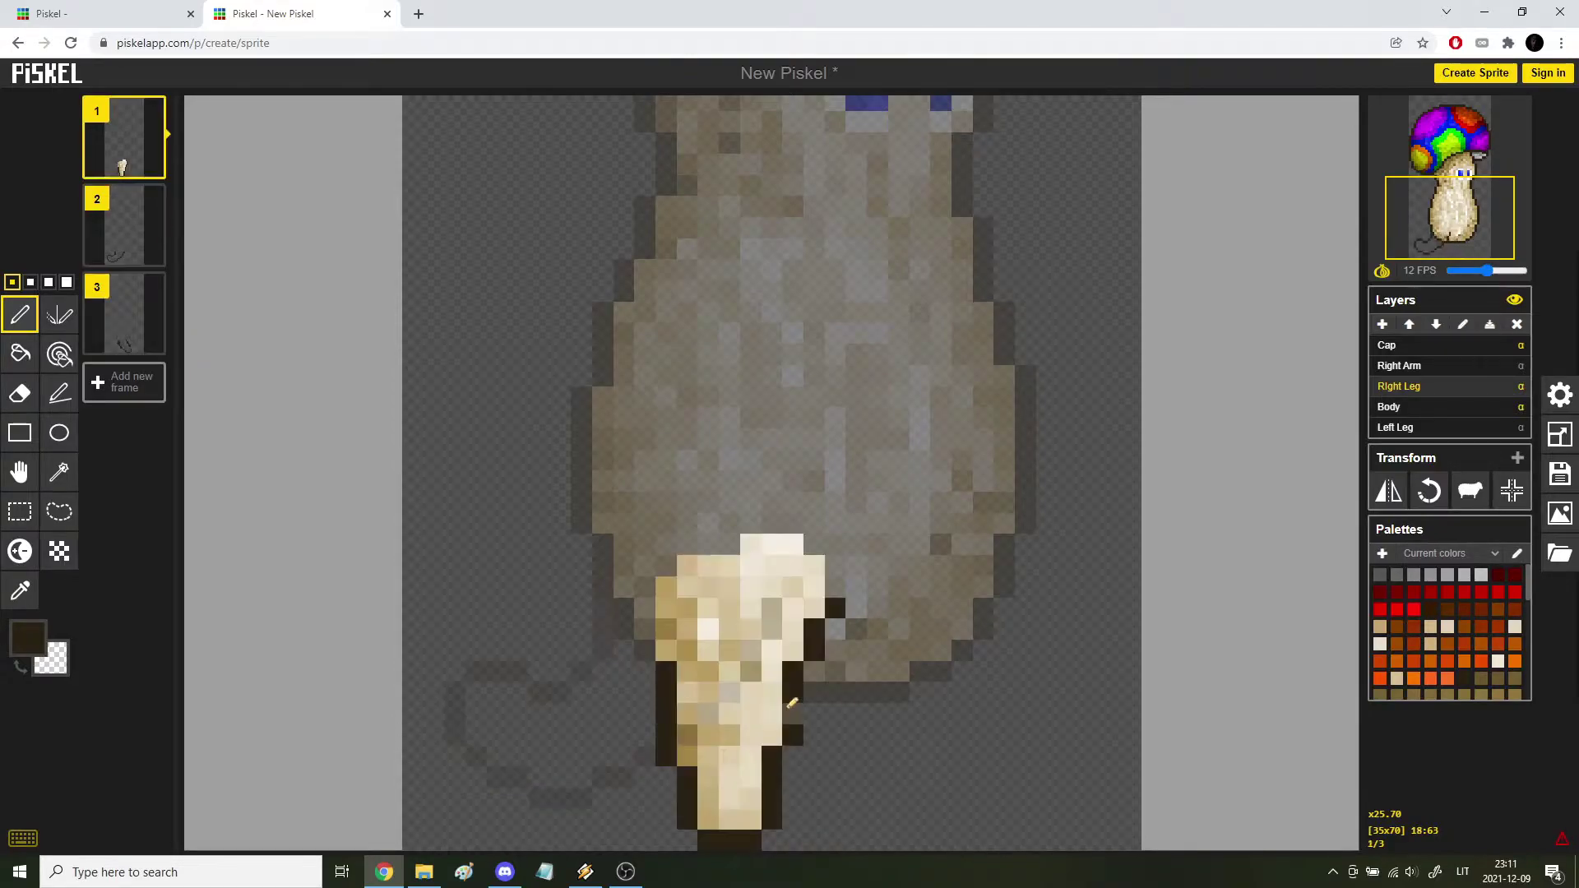
key("Down")
key("Down")
key("Up")
key("Up")
key("Down")
key("Down")
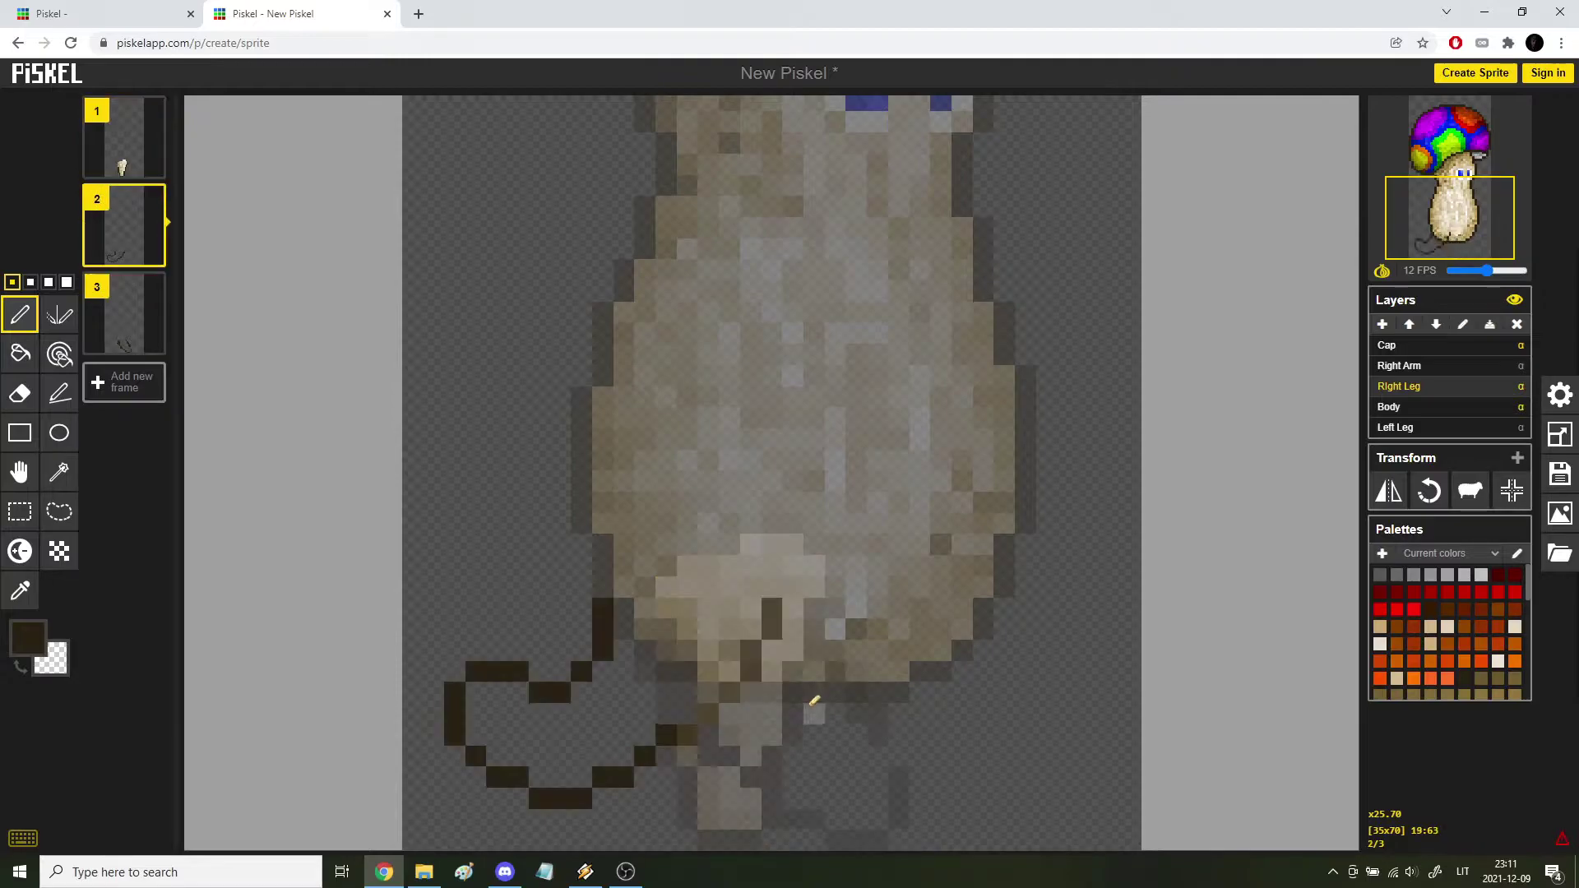
Reorder the frames so the standing leg sits between the backward and forward leg sketches, and step through the sequence.
left_click_drag(113, 184, 120, 220)
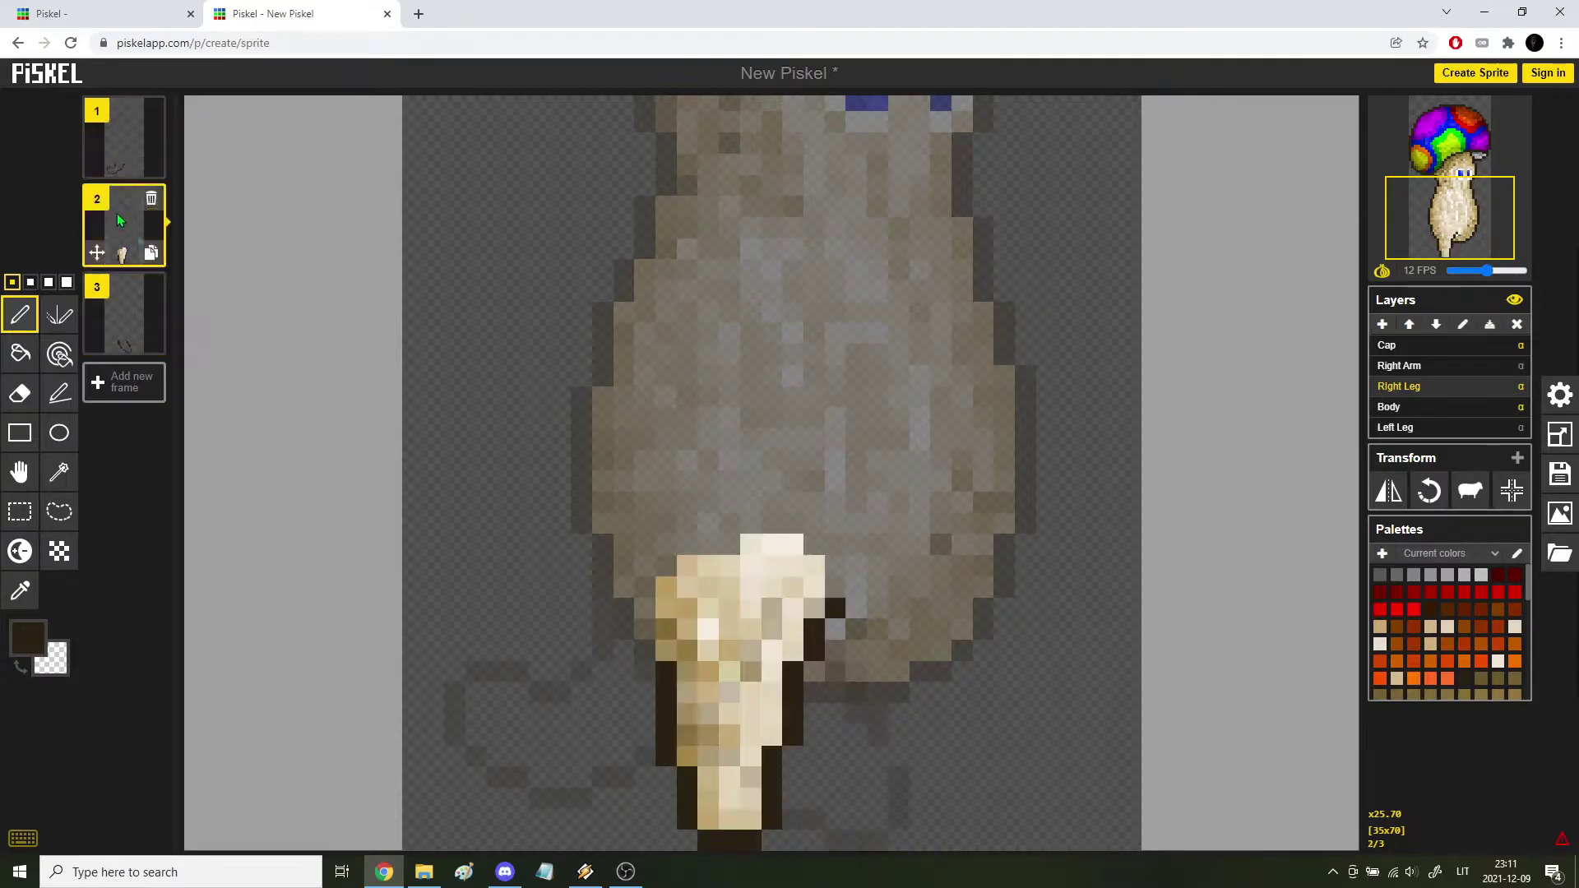
key("Up")
key("Down")
key("Down")
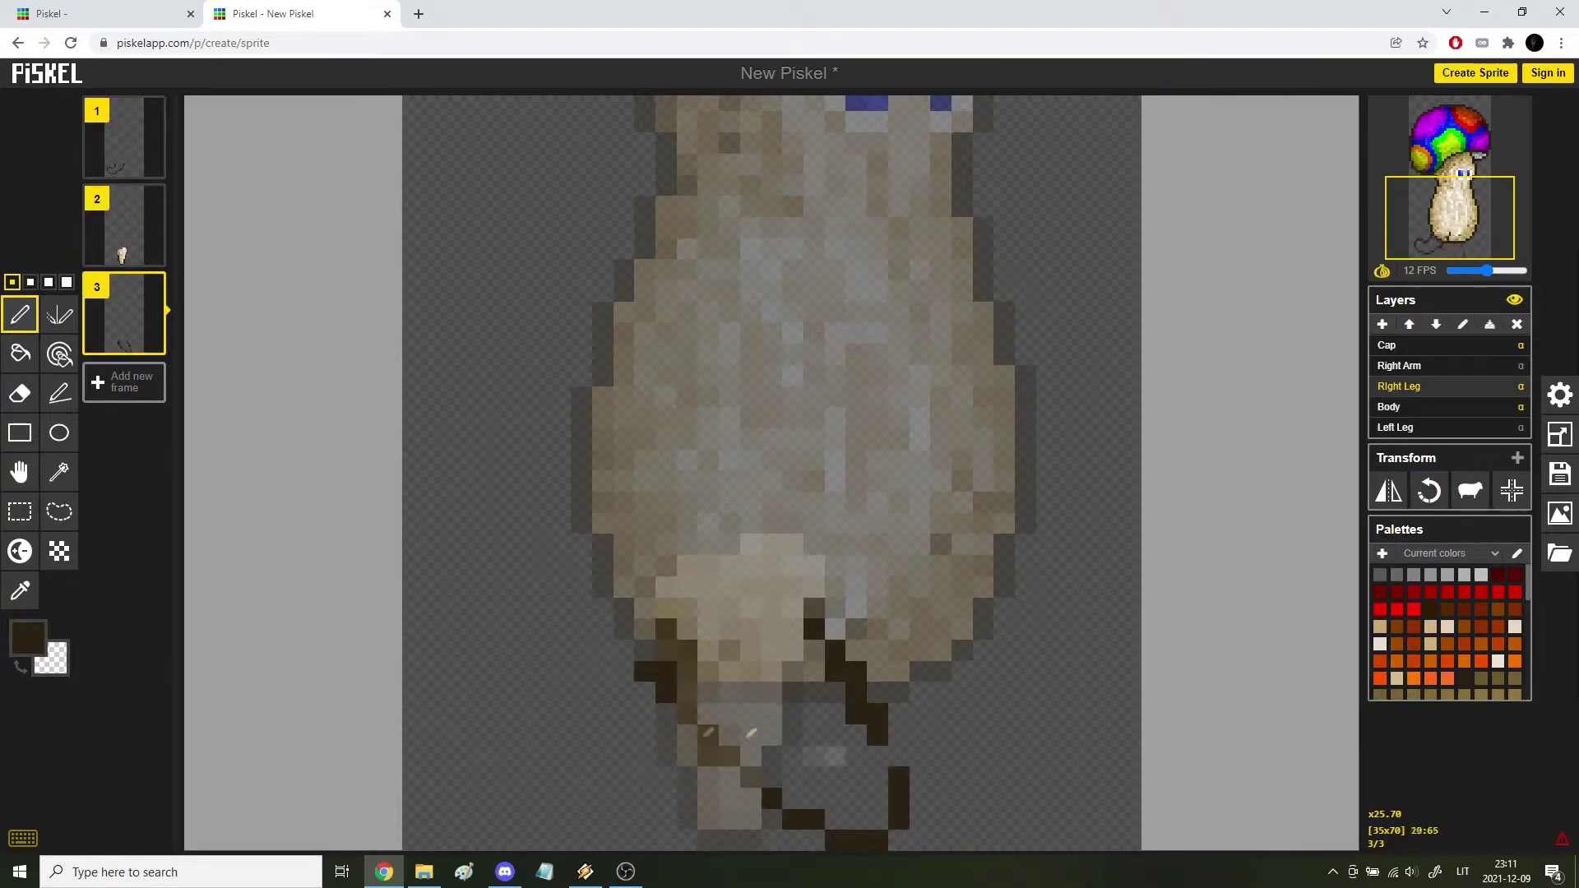
Shift frame 3's forward leg outline about two pixels right and close the gap in its front edge.
key("m")
left_click_drag(766, 717, 819, 743)
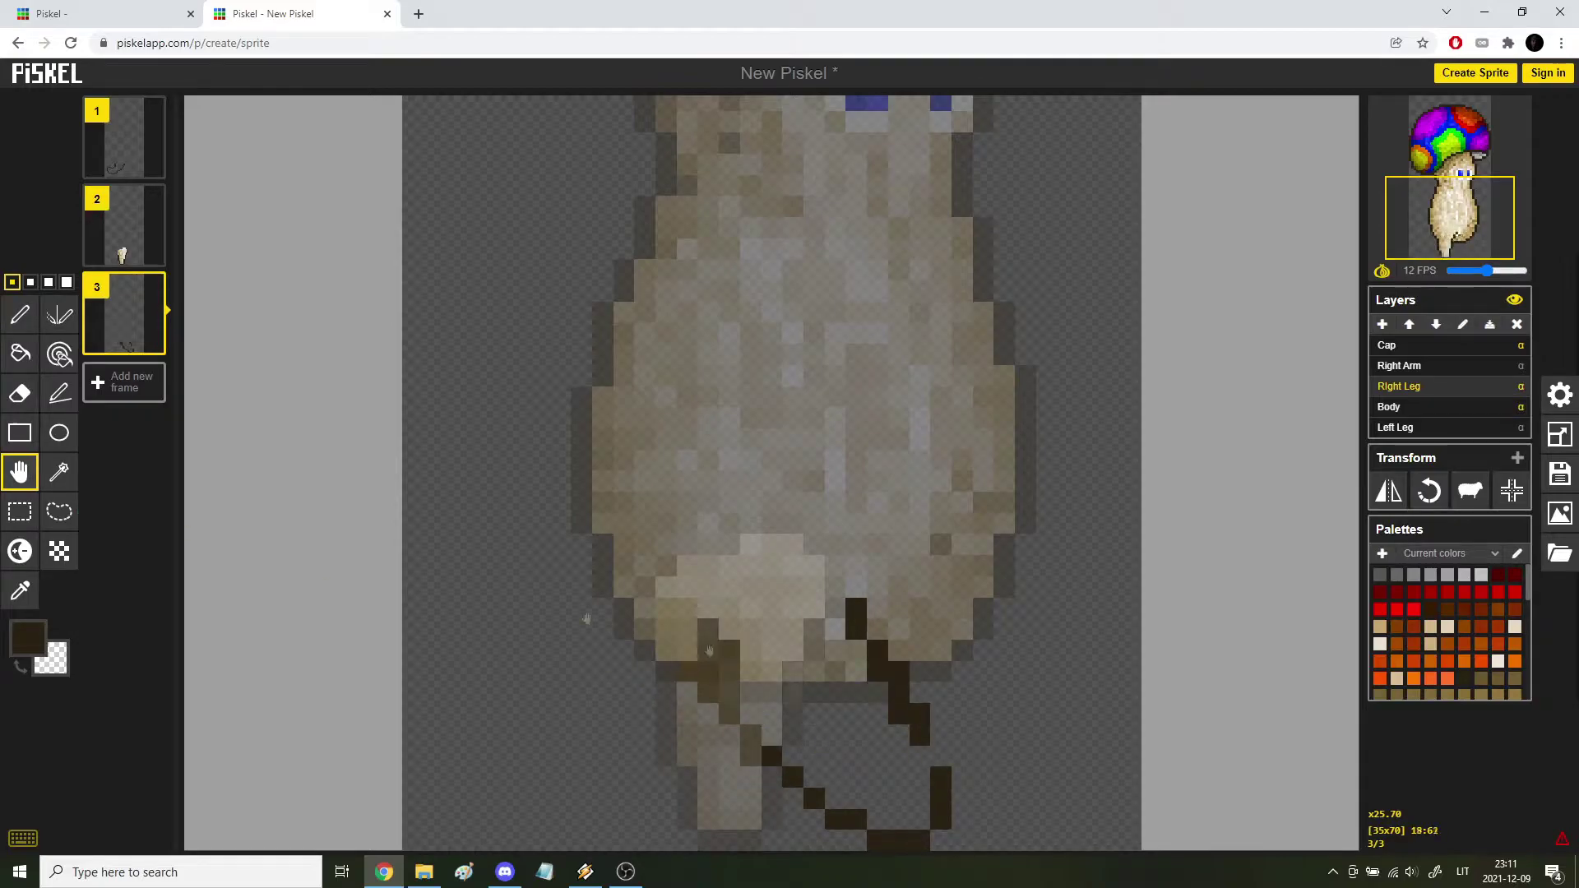
left_click(20, 314)
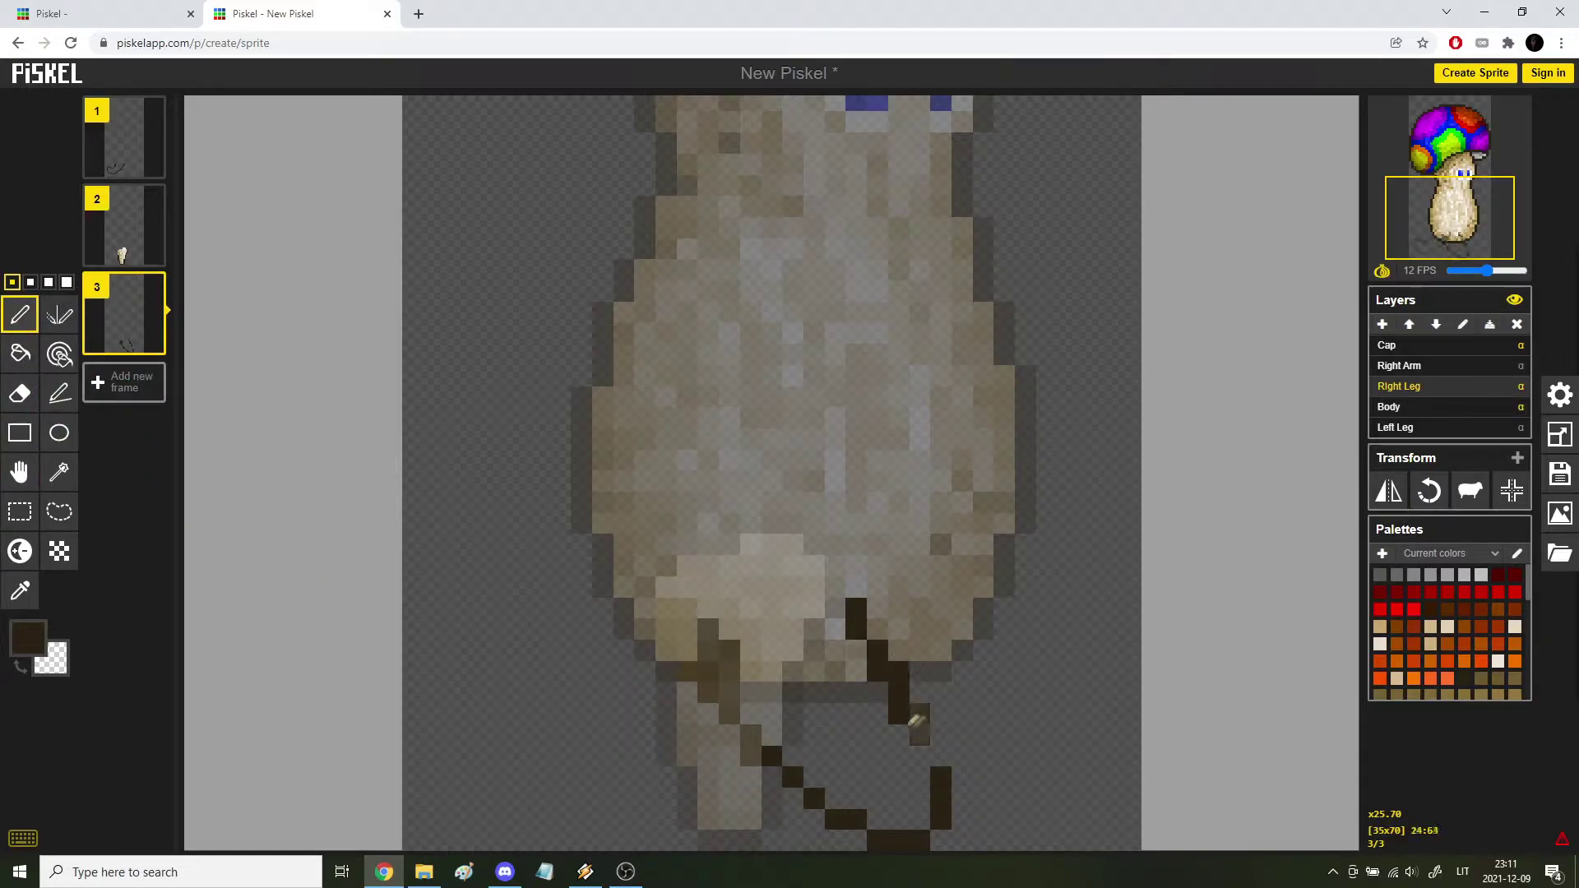
left_click(940, 753)
Redraw the rear line of the forward leg up to the body and erase the top pixels of its front line.
mouse_move(835, 797)
left_mouse_down()
mouse_move(833, 752)
mouse_move(839, 770)
mouse_move(798, 770)
mouse_move(755, 700)
mouse_move(749, 732)
mouse_move(770, 750)
mouse_move(722, 666)
left_mouse_up()
right_click(712, 695)
key("ctrl+z")
key("ctrl+z")
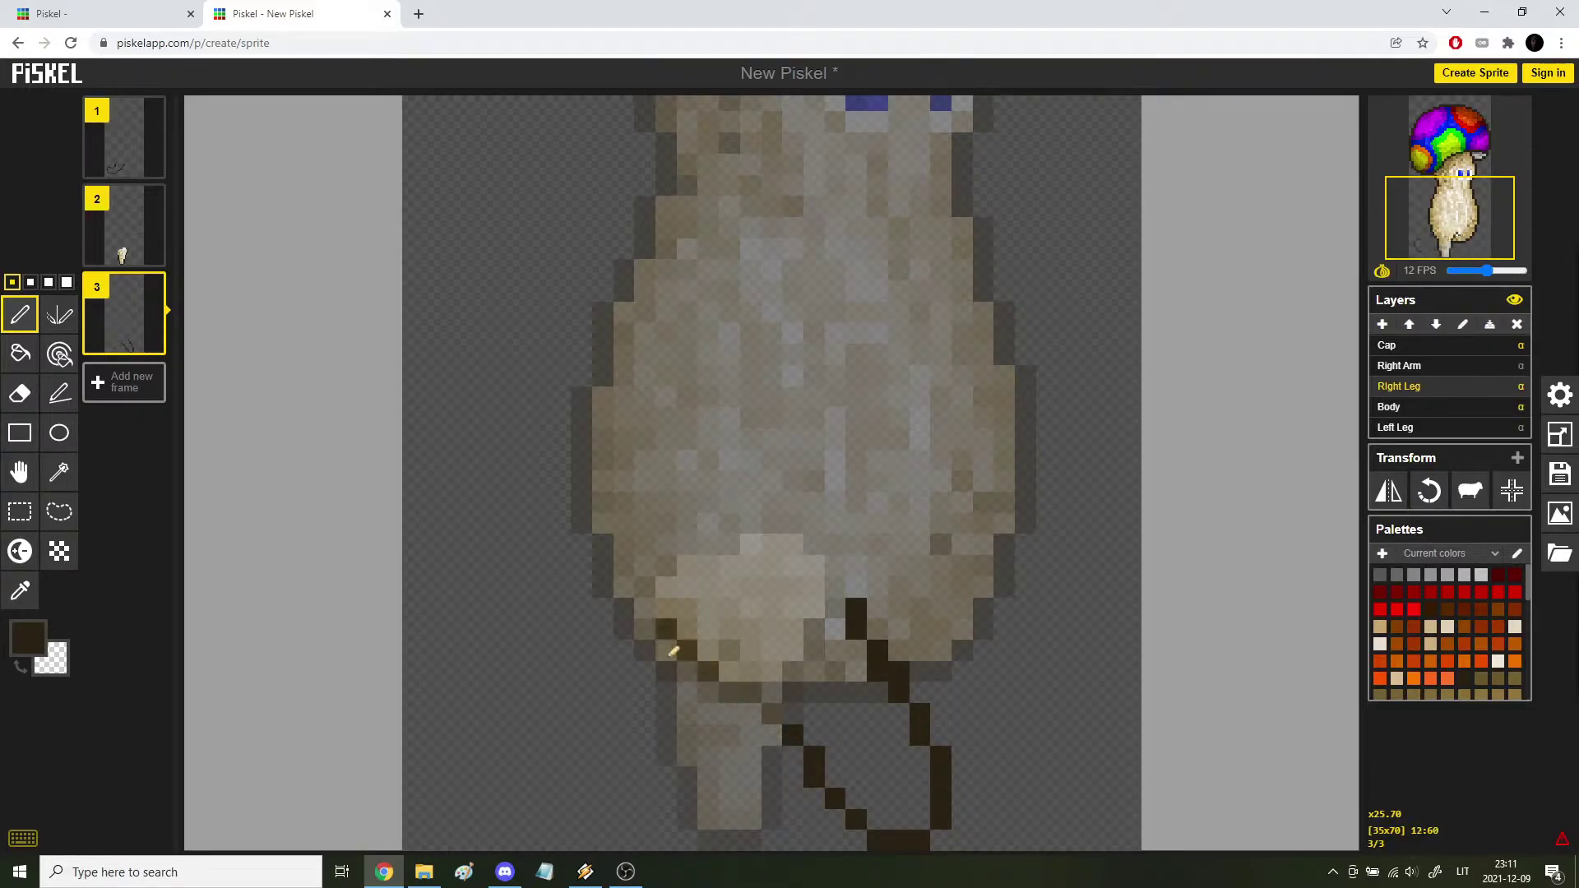
right_click(856, 606)
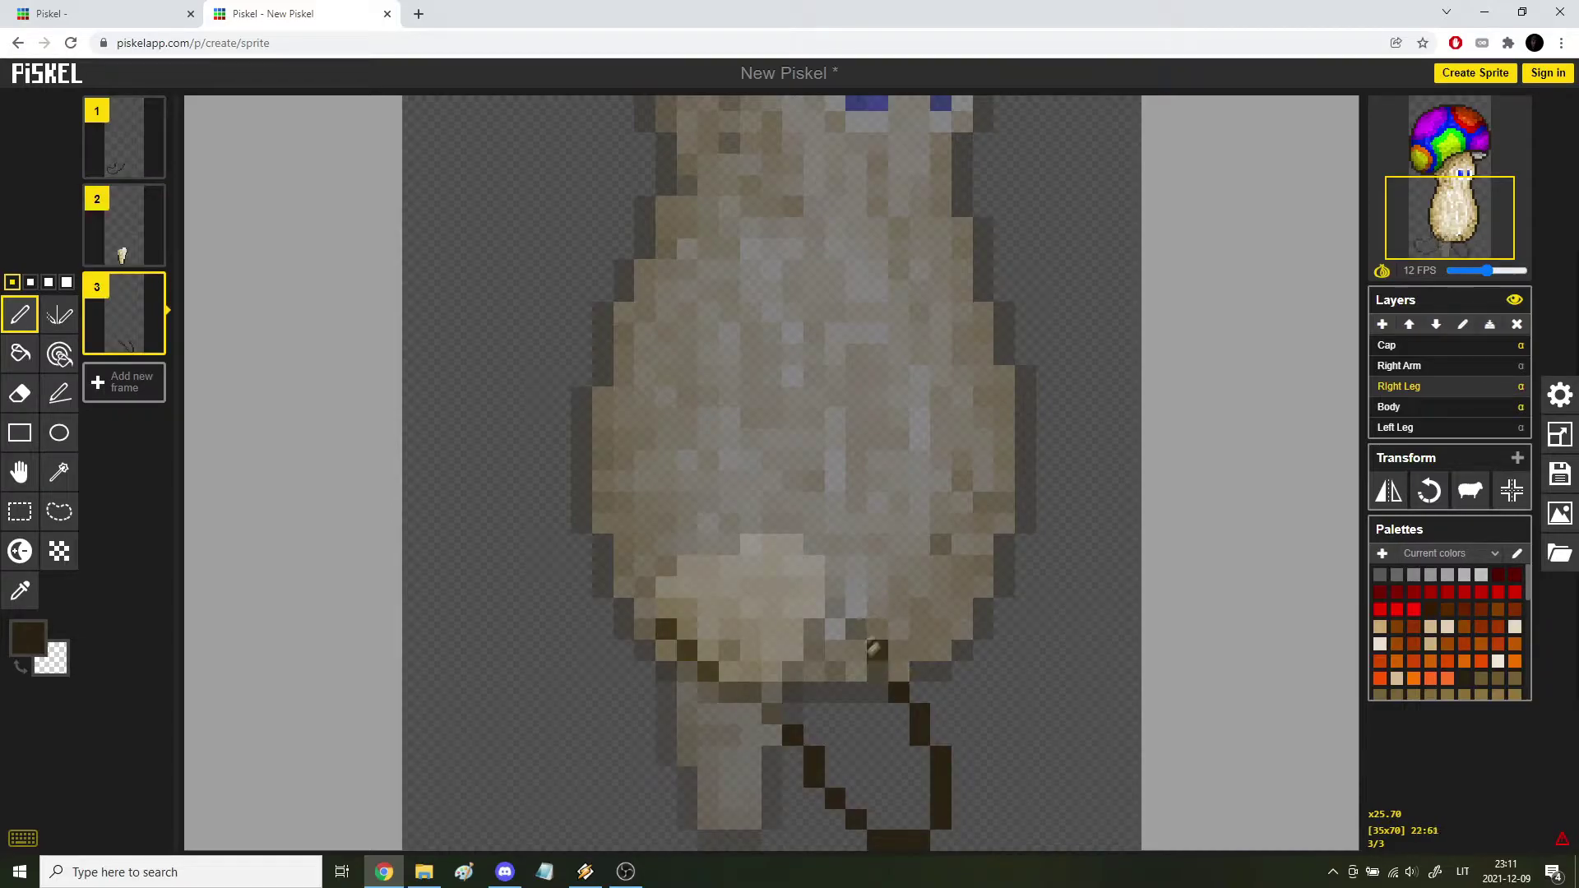
Flip repeatedly through the backward, standing and forward leg frames to examine the walking motion.
key("Up")
key("Up")
key("Down")
key("Up")
key("Down")
key("Down")
key("Up")
key("Up")
key("Down")
key("Down")
key("Up")
key("Up")
key("Down")
key("Down")
key("Up")
key("Up")
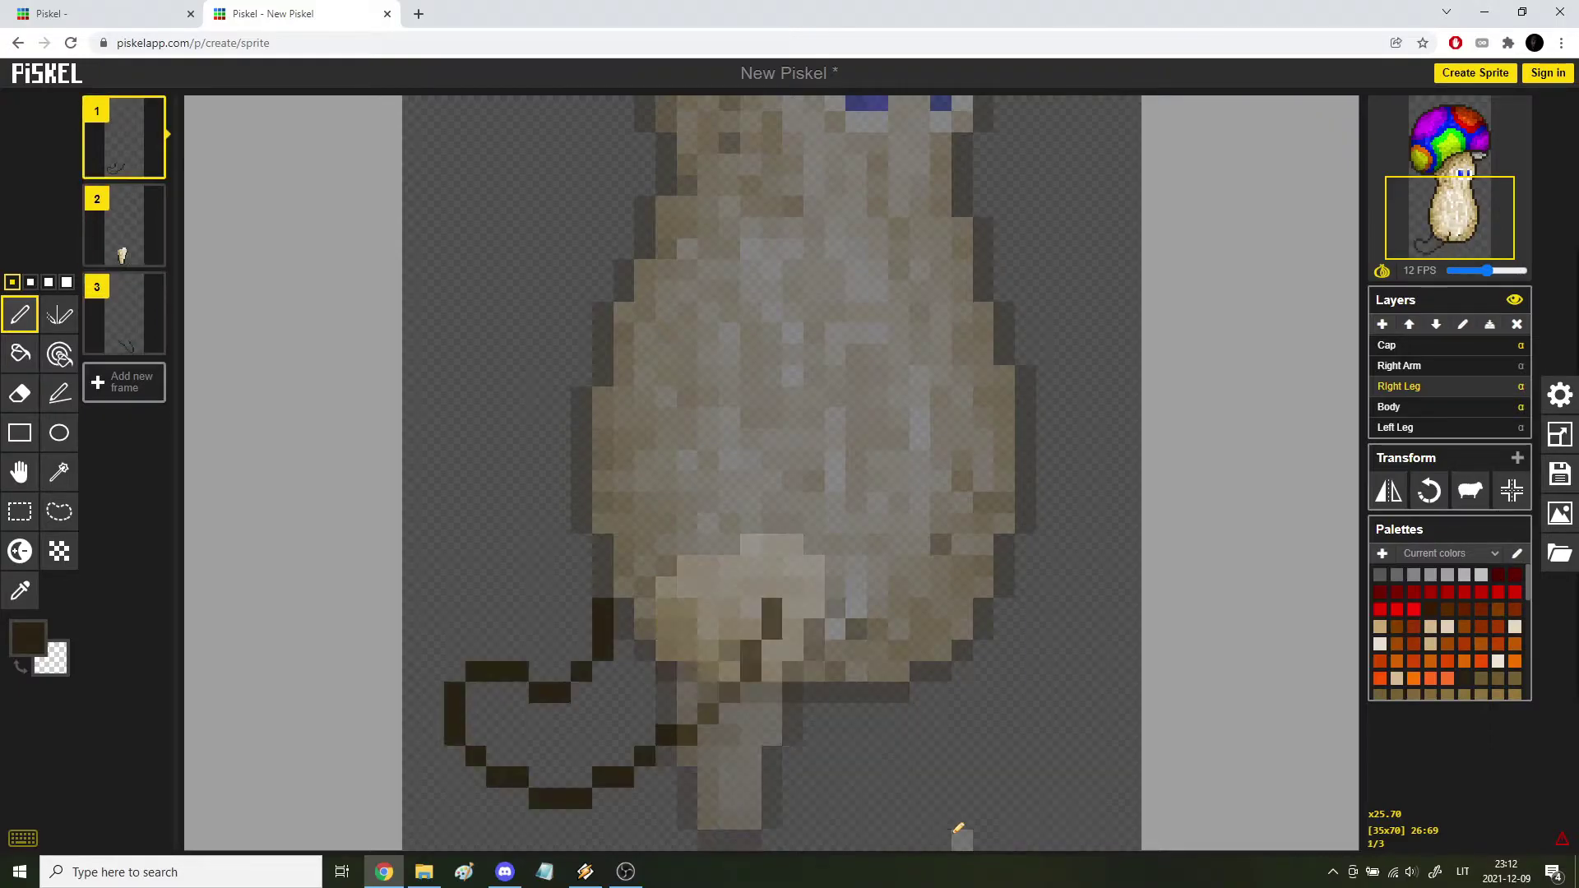
key("Down")
key("Down")
key("Up")
key("Up")
key("Down")
key("Down")
key("Up")
key("Up")
key("Down")
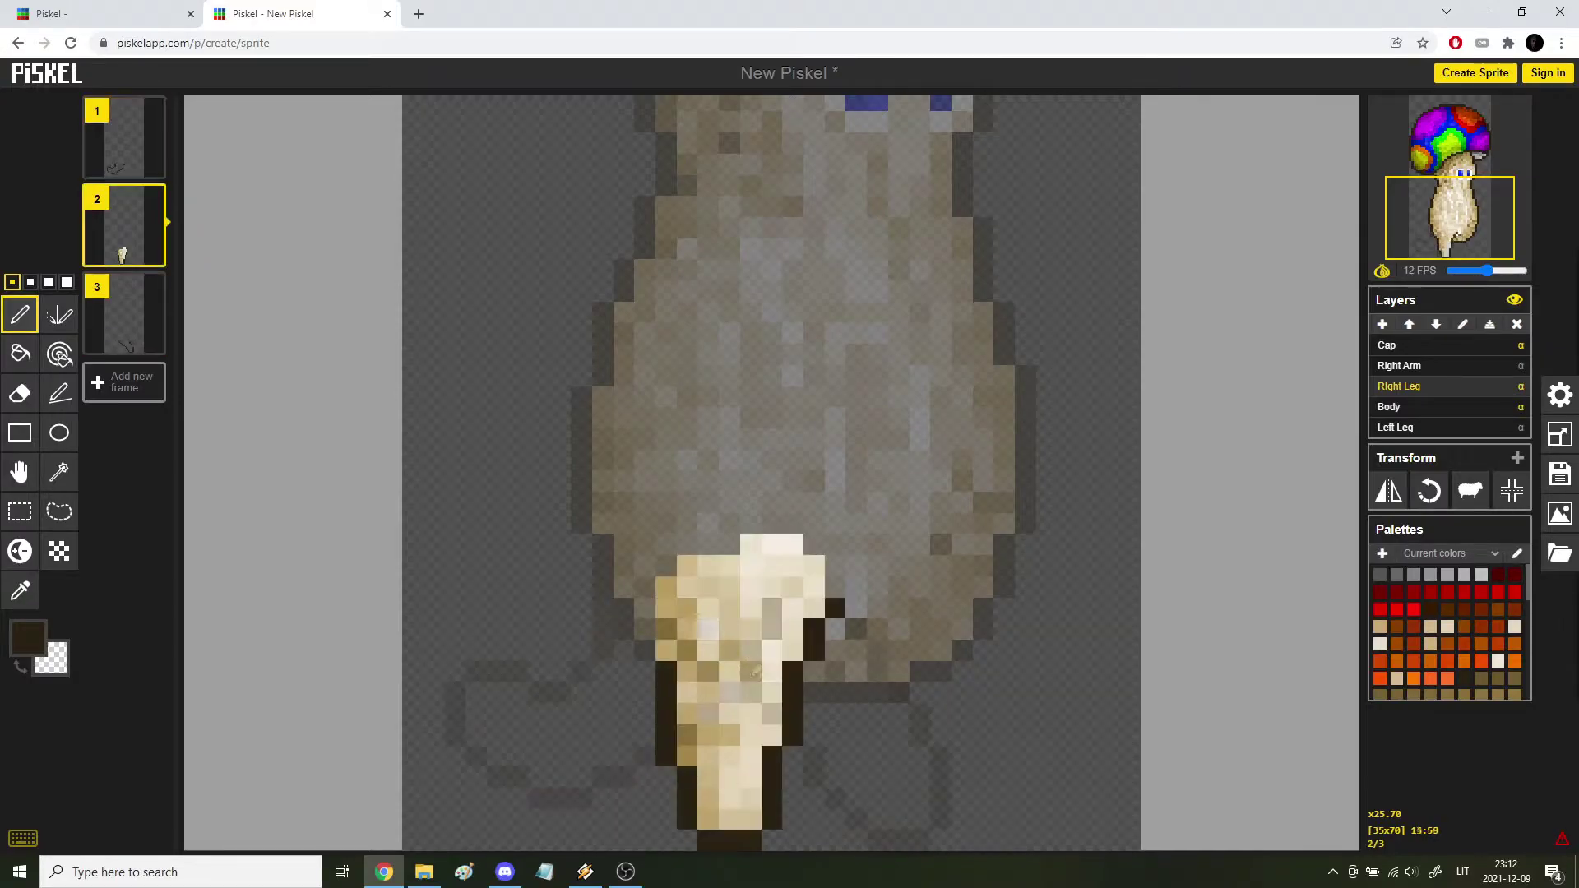
key("Down")
key("Up")
Duplicate frames 2 and 1 for in-between poses, and move the copied right leg artwork off the canvas.
left_click(152, 257)
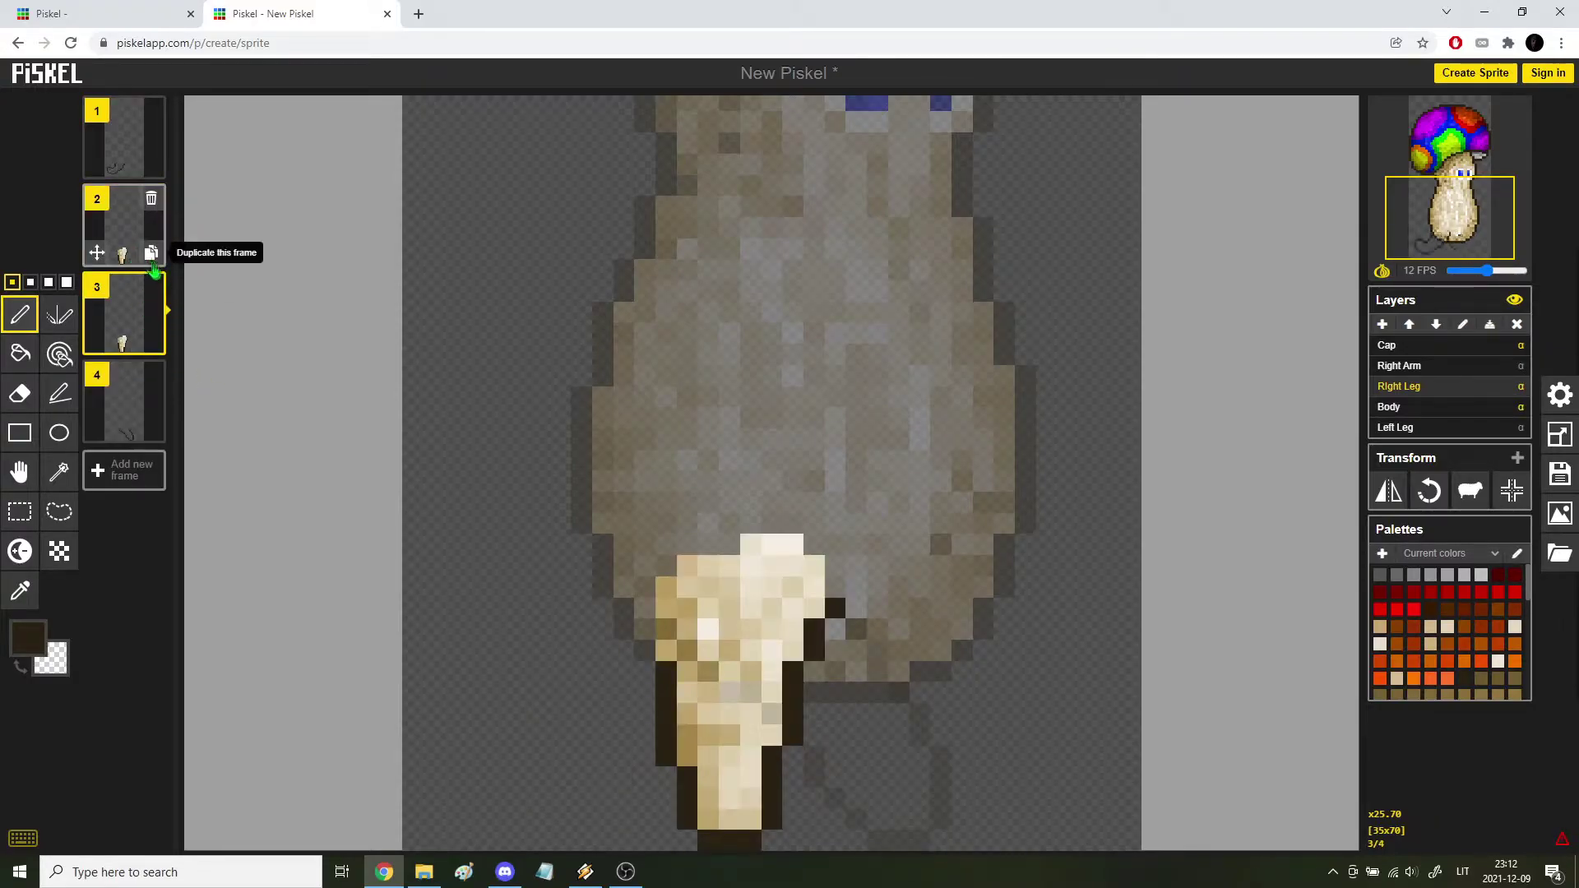
left_click(151, 164)
left_click_drag(658, 683, 259, 657)
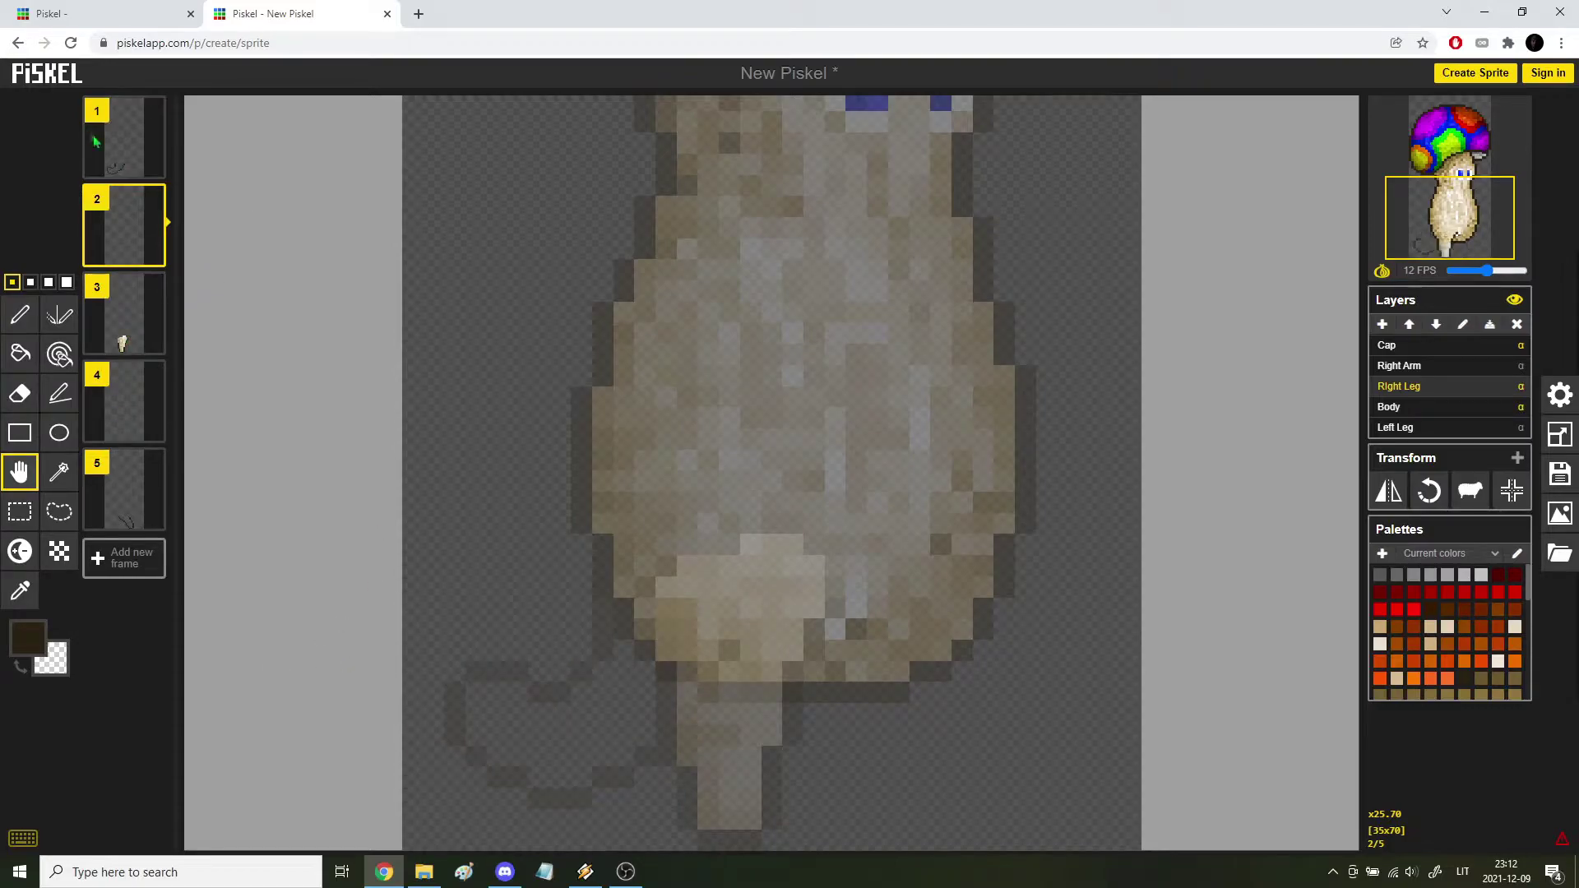
Sketch the in-between backward right leg outline in frame 2 with the Pen tool, joining both sides to the body's lower edge.
left_click(20, 315)
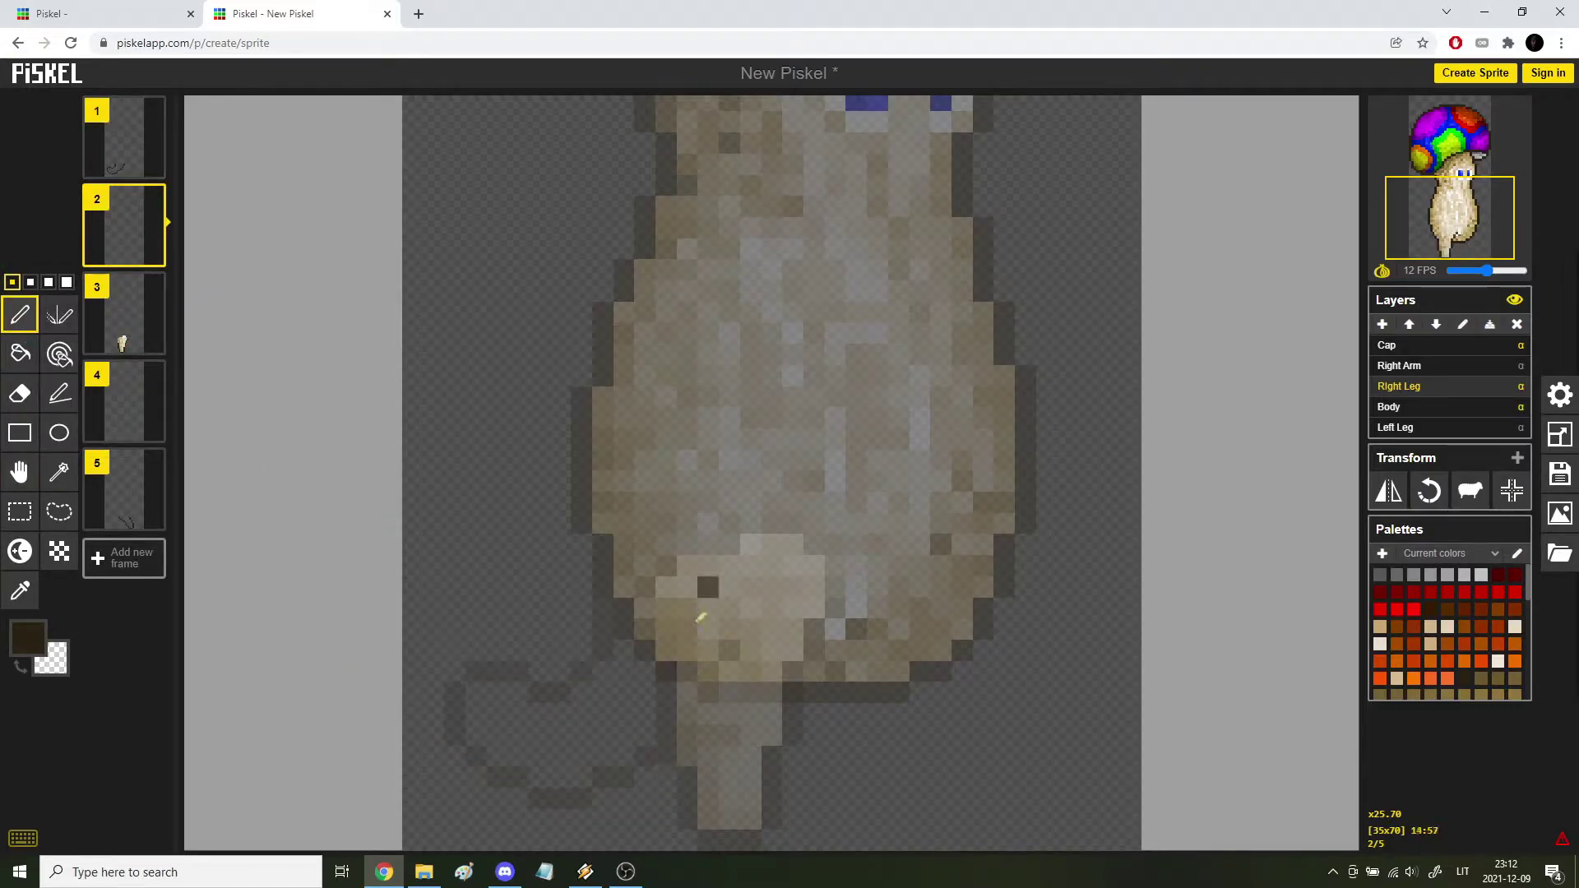
left_click_drag(701, 617, 628, 814)
key("Down")
key("Down")
left_click_drag(752, 607, 813, 843)
key("Up")
key("Up")
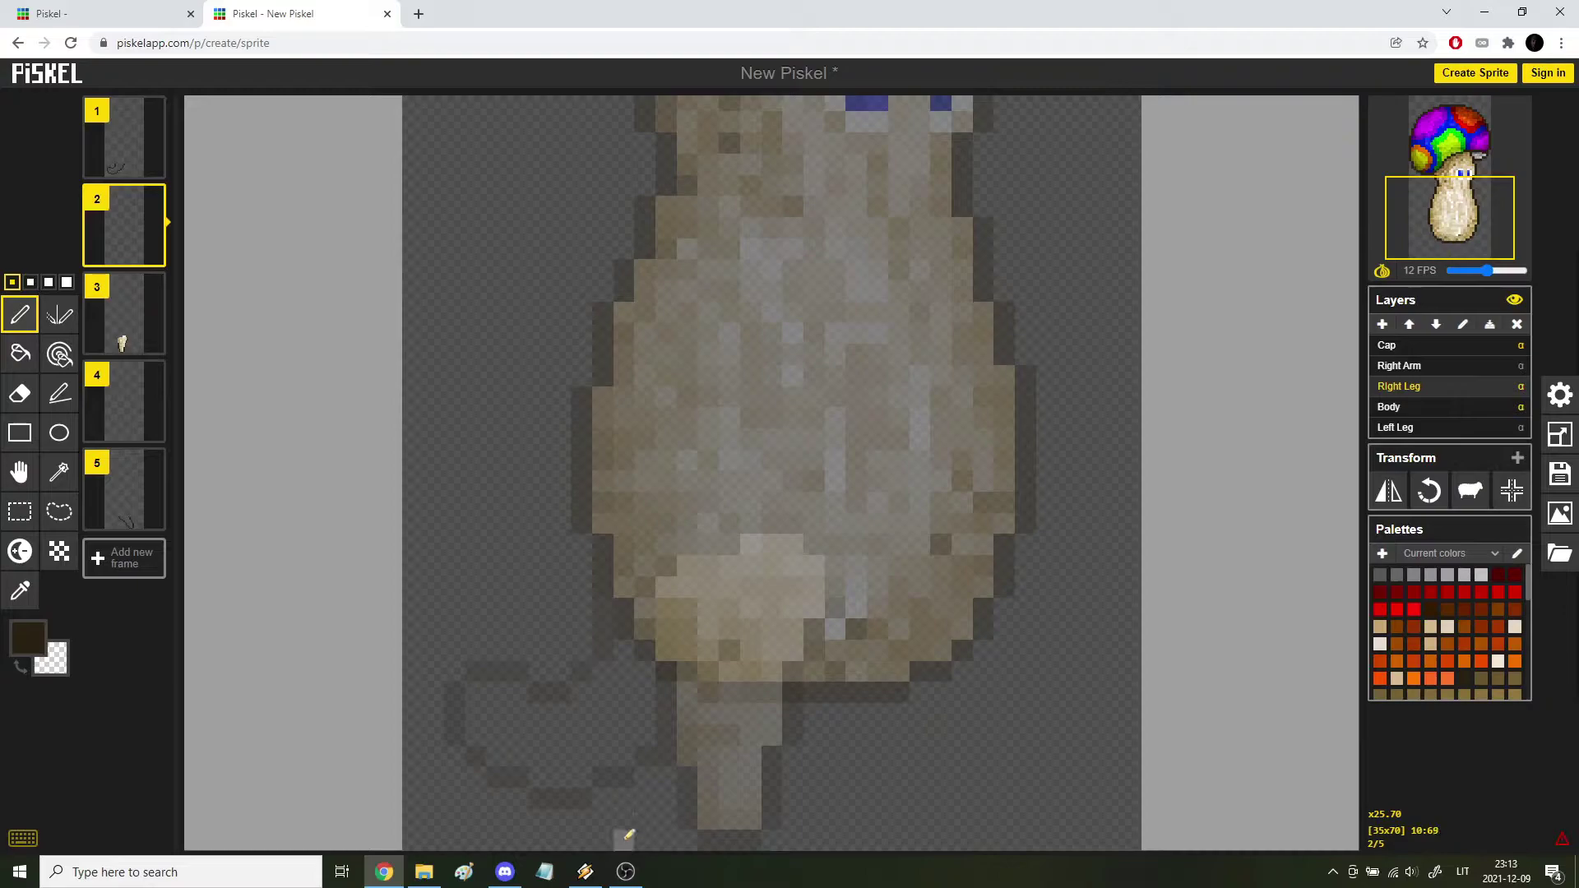
key("ctrl+z")
left_click_drag(581, 755, 662, 797)
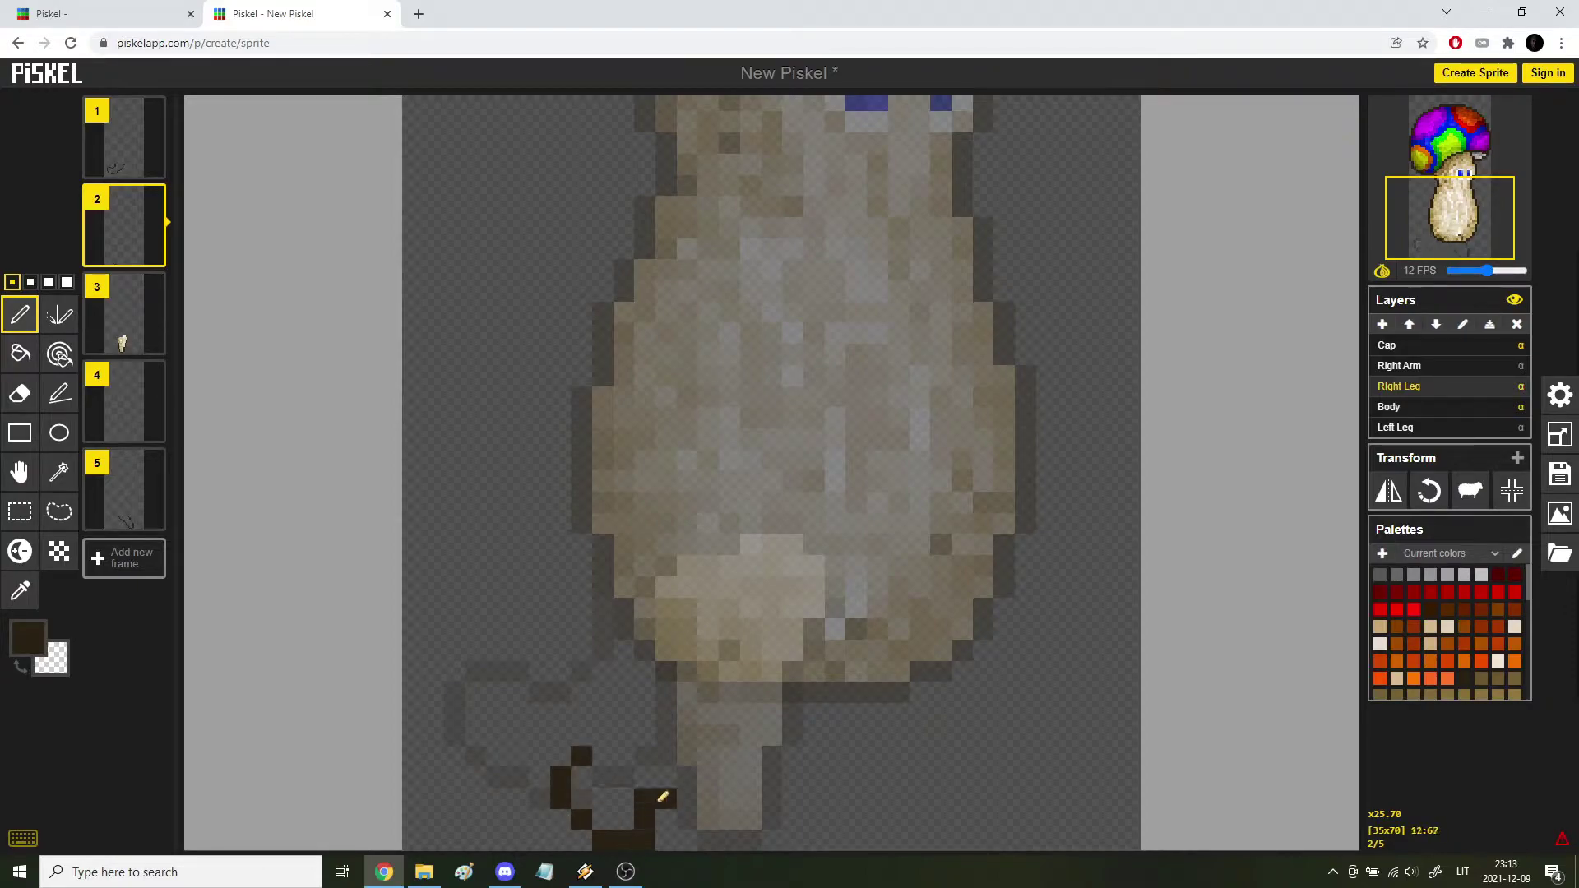
mouse_move(605, 745)
left_mouse_down()
mouse_move(642, 702)
mouse_move(646, 642)
left_mouse_up()
mouse_move(686, 796)
left_mouse_down()
mouse_move(720, 751)
mouse_move(654, 695)
mouse_move(778, 726)
mouse_move(802, 615)
mouse_move(813, 629)
mouse_move(770, 703)
mouse_move(791, 672)
left_mouse_up()
left_click(625, 694)
right_click(793, 631)
left_click(814, 630)
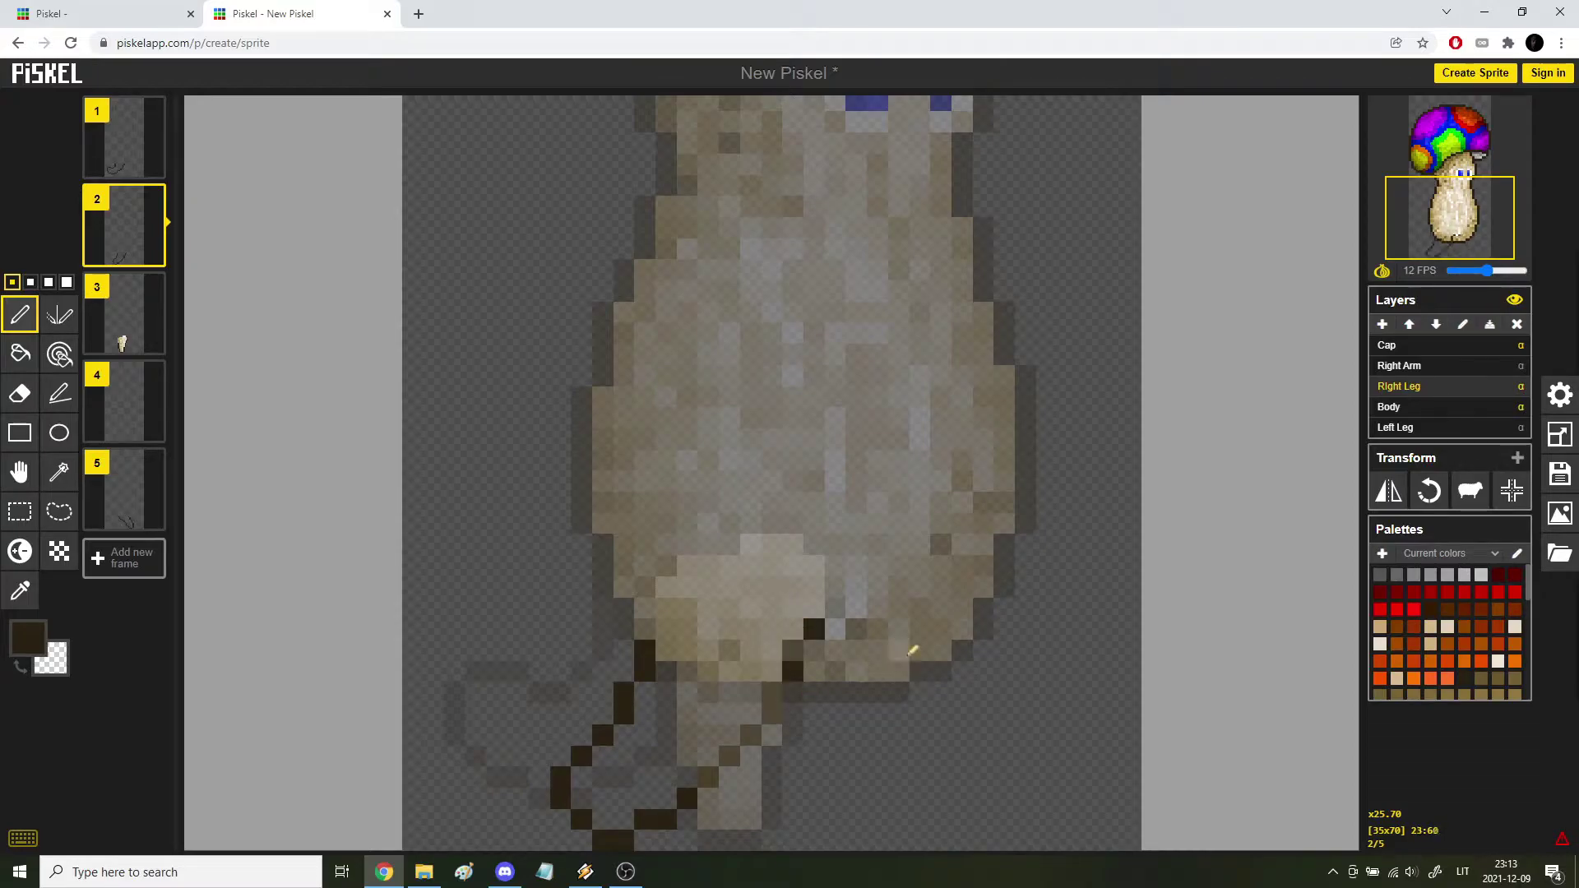
Raise the bottom of frame 5's forward foot by one pixel row and straighten the lower part of its rear line.
key("Down")
key("Down")
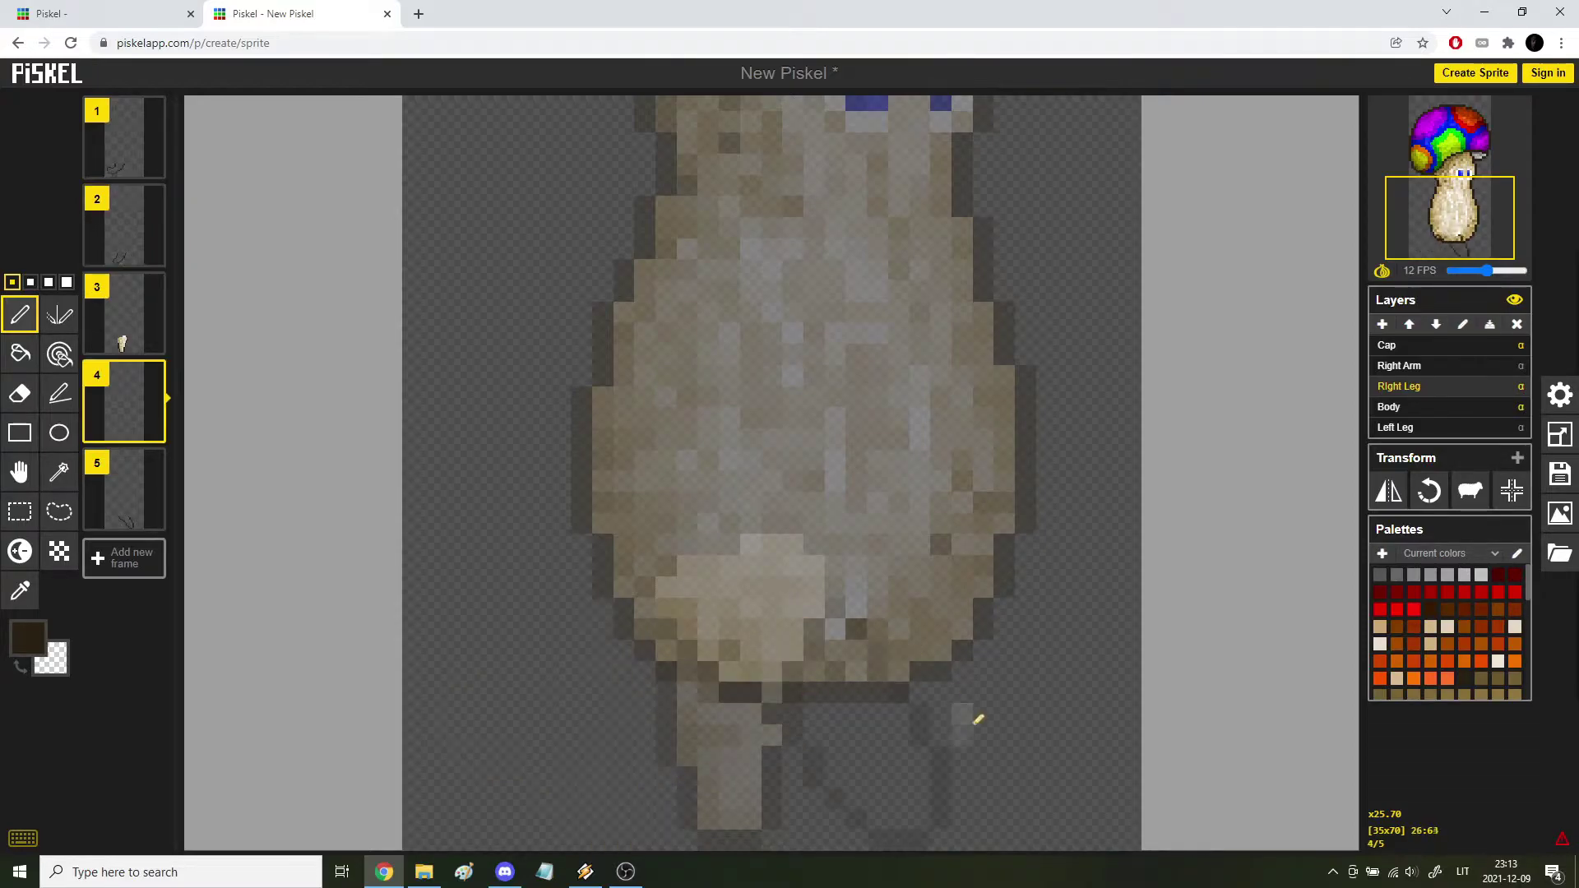
key("Down")
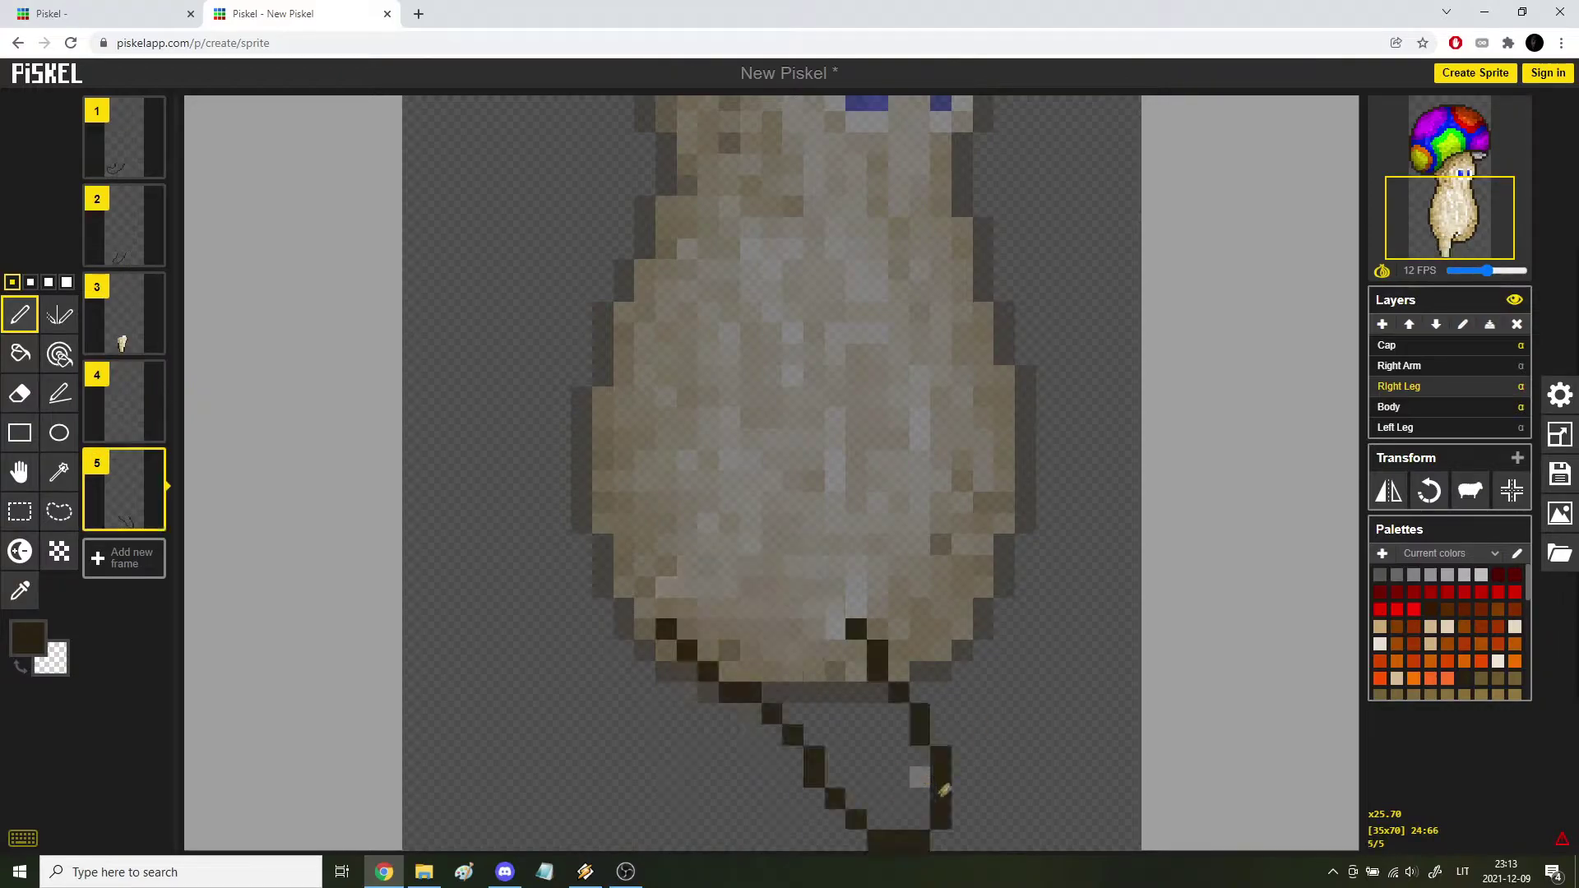
left_click(919, 797)
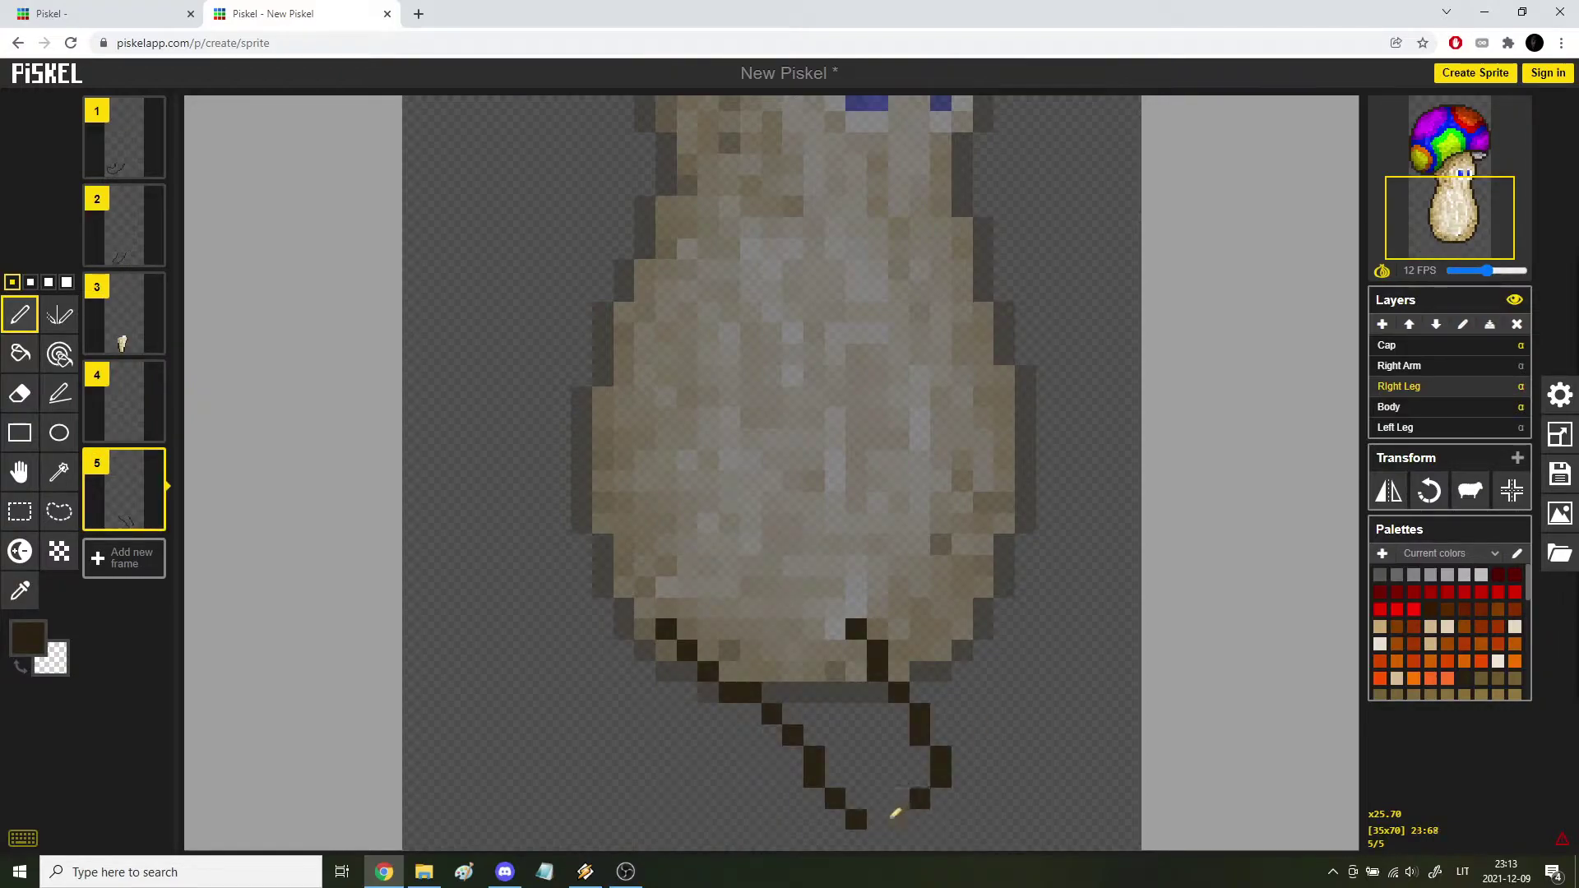
left_click_drag(856, 819, 819, 778)
left_click(856, 798)
right_click(919, 797)
left_click(919, 819)
left_click(941, 798)
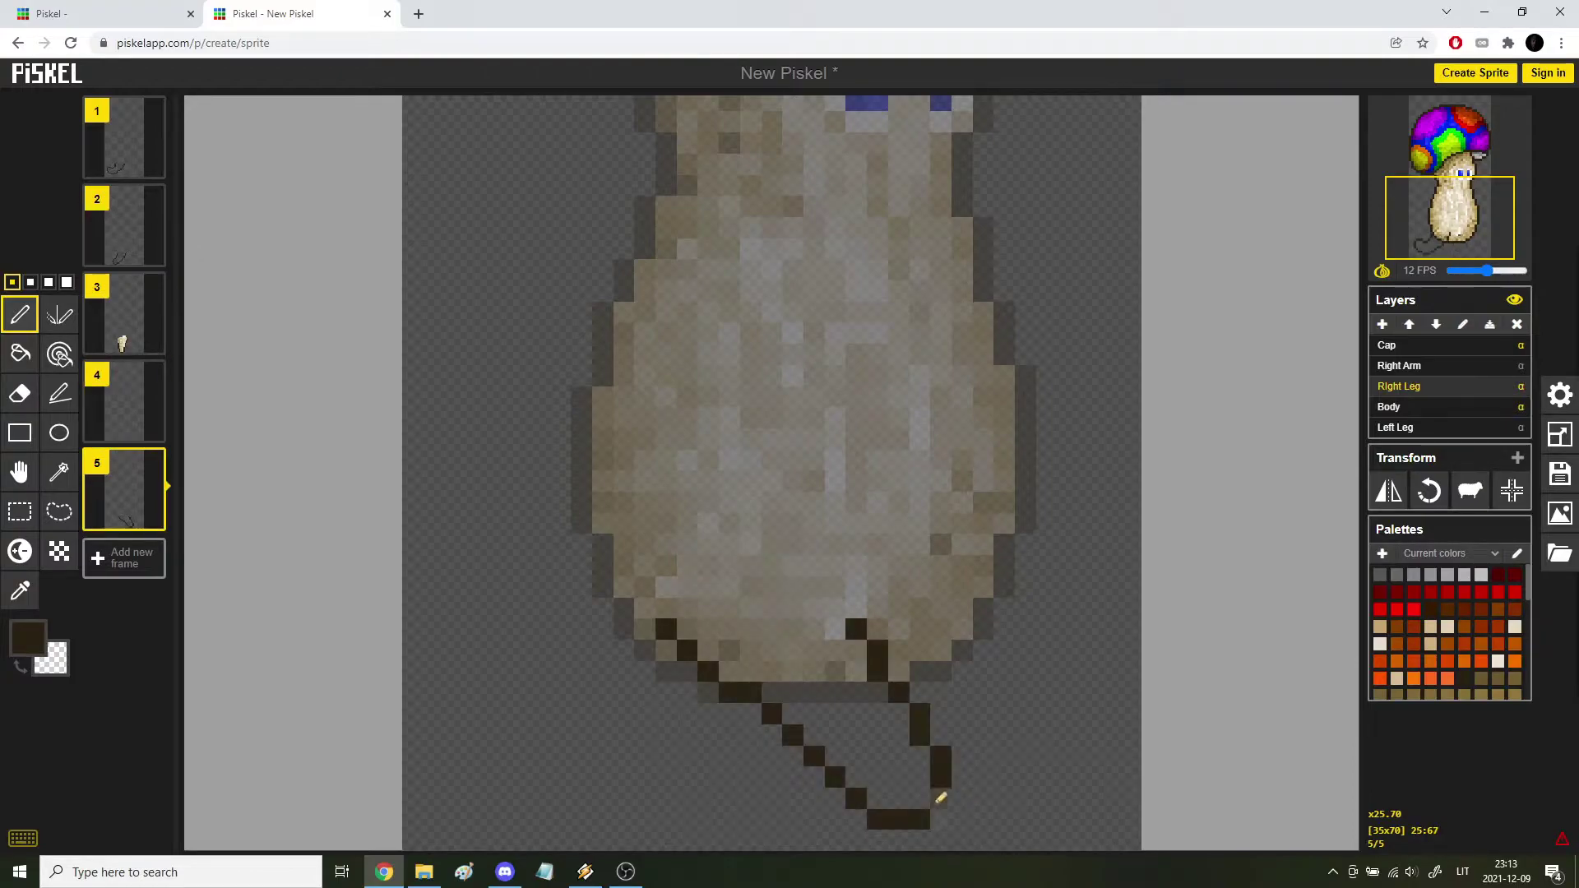
Sketch the in-between forward right leg outline in frame 4, running both side lines from the foot up into the body.
key("Up")
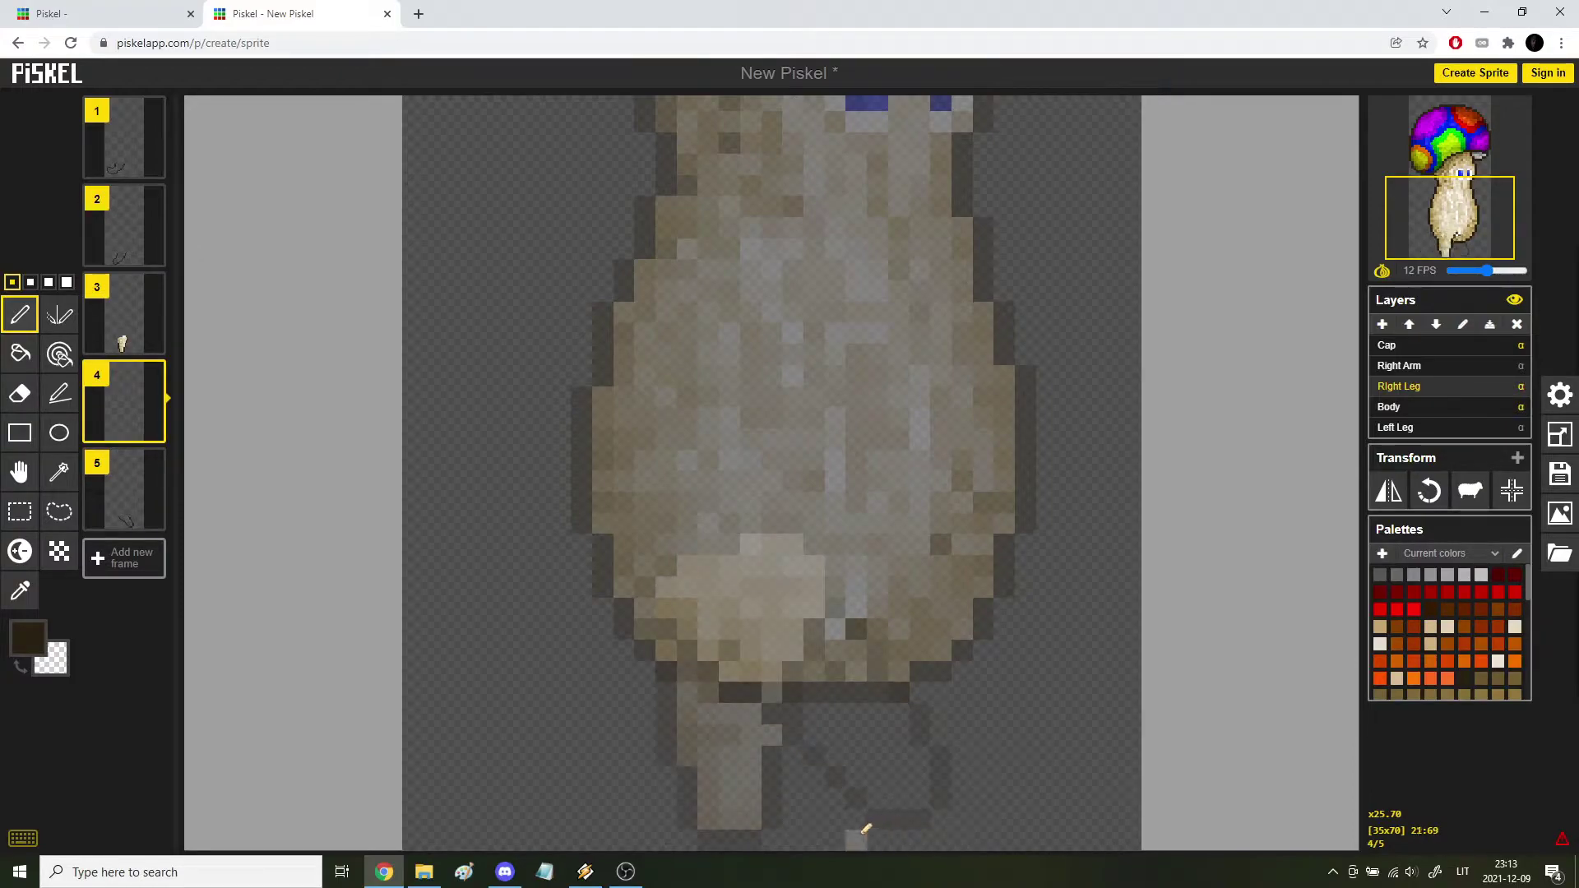
left_click_drag(836, 843, 729, 650)
left_click_drag(899, 819, 856, 629)
left_click_drag(730, 649, 780, 744)
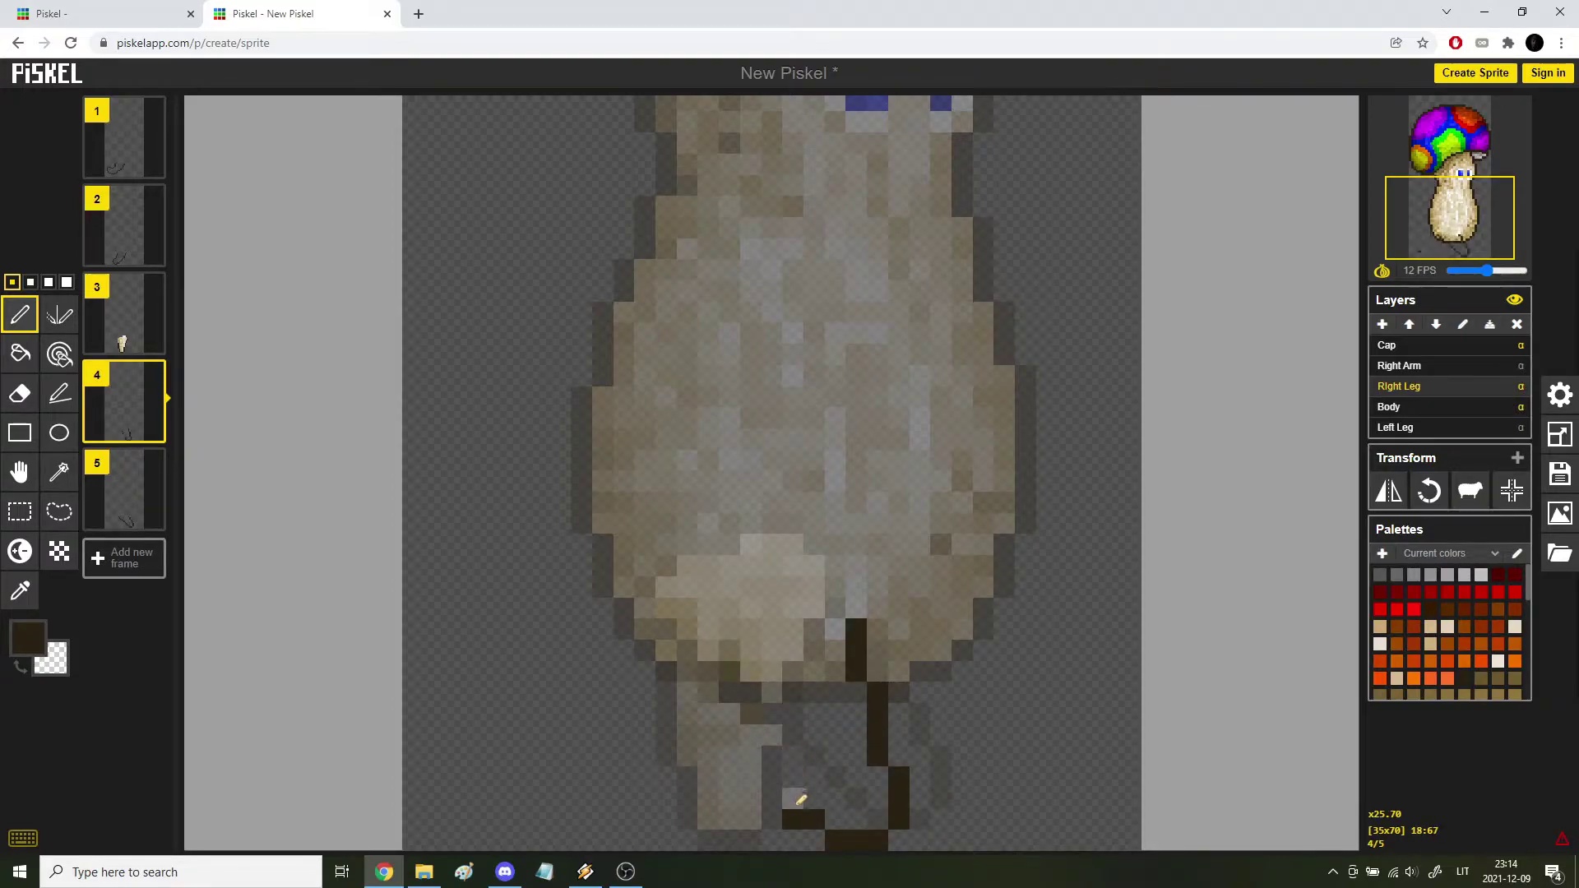
left_click_drag(796, 812, 745, 684)
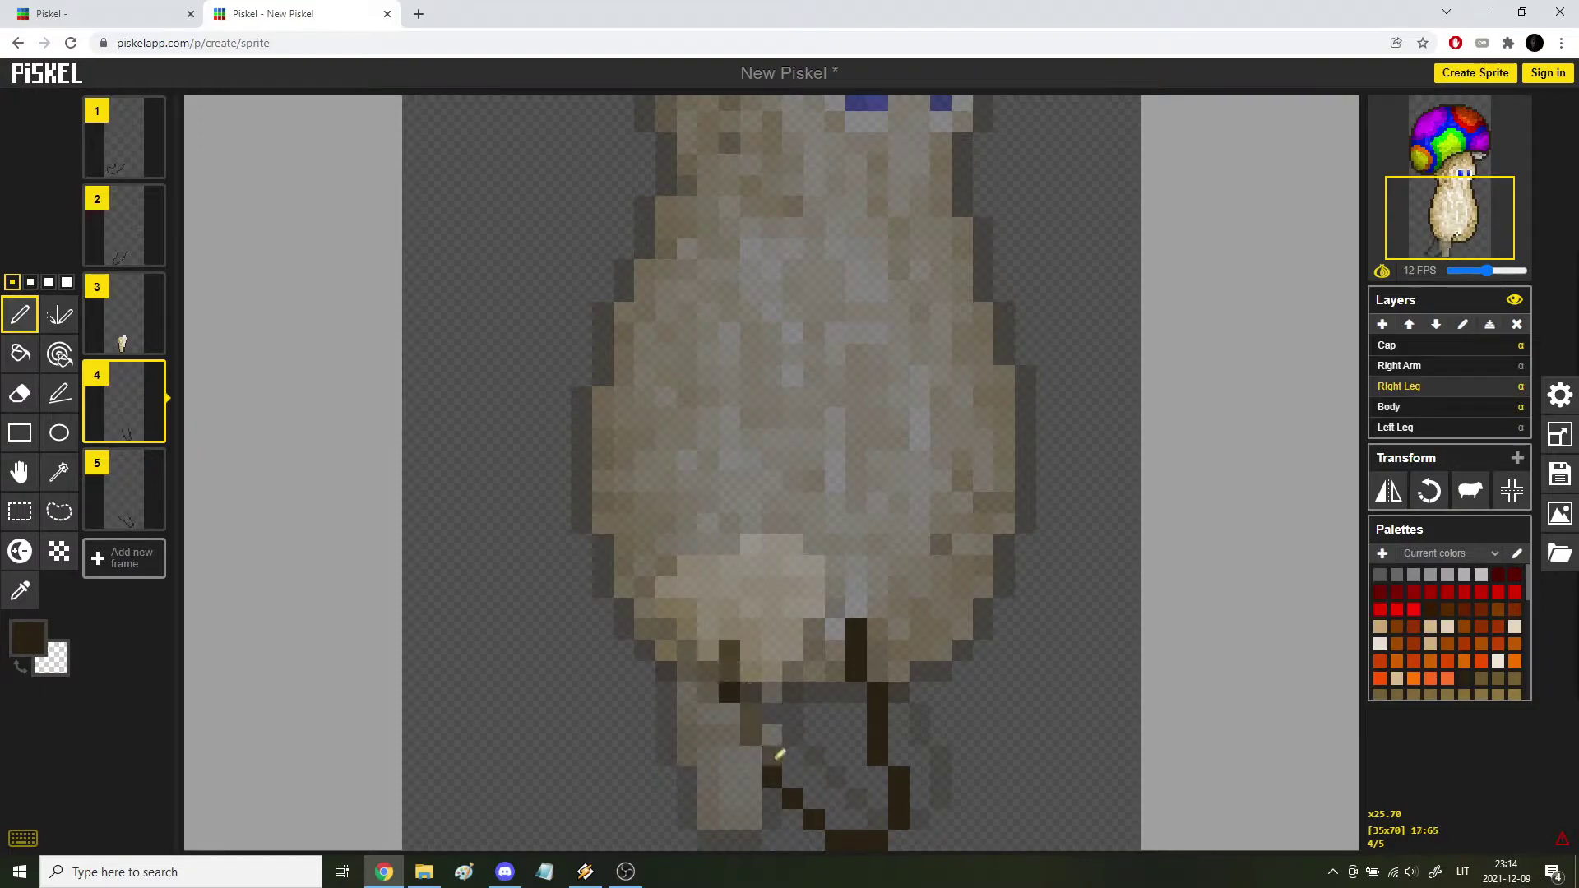
left_click_drag(788, 765, 787, 758)
key("ctrl+z")
Flip through the five right leg frames to examine the motion between the poses.
key("Down")
scroll(896, 716, "down", 3)
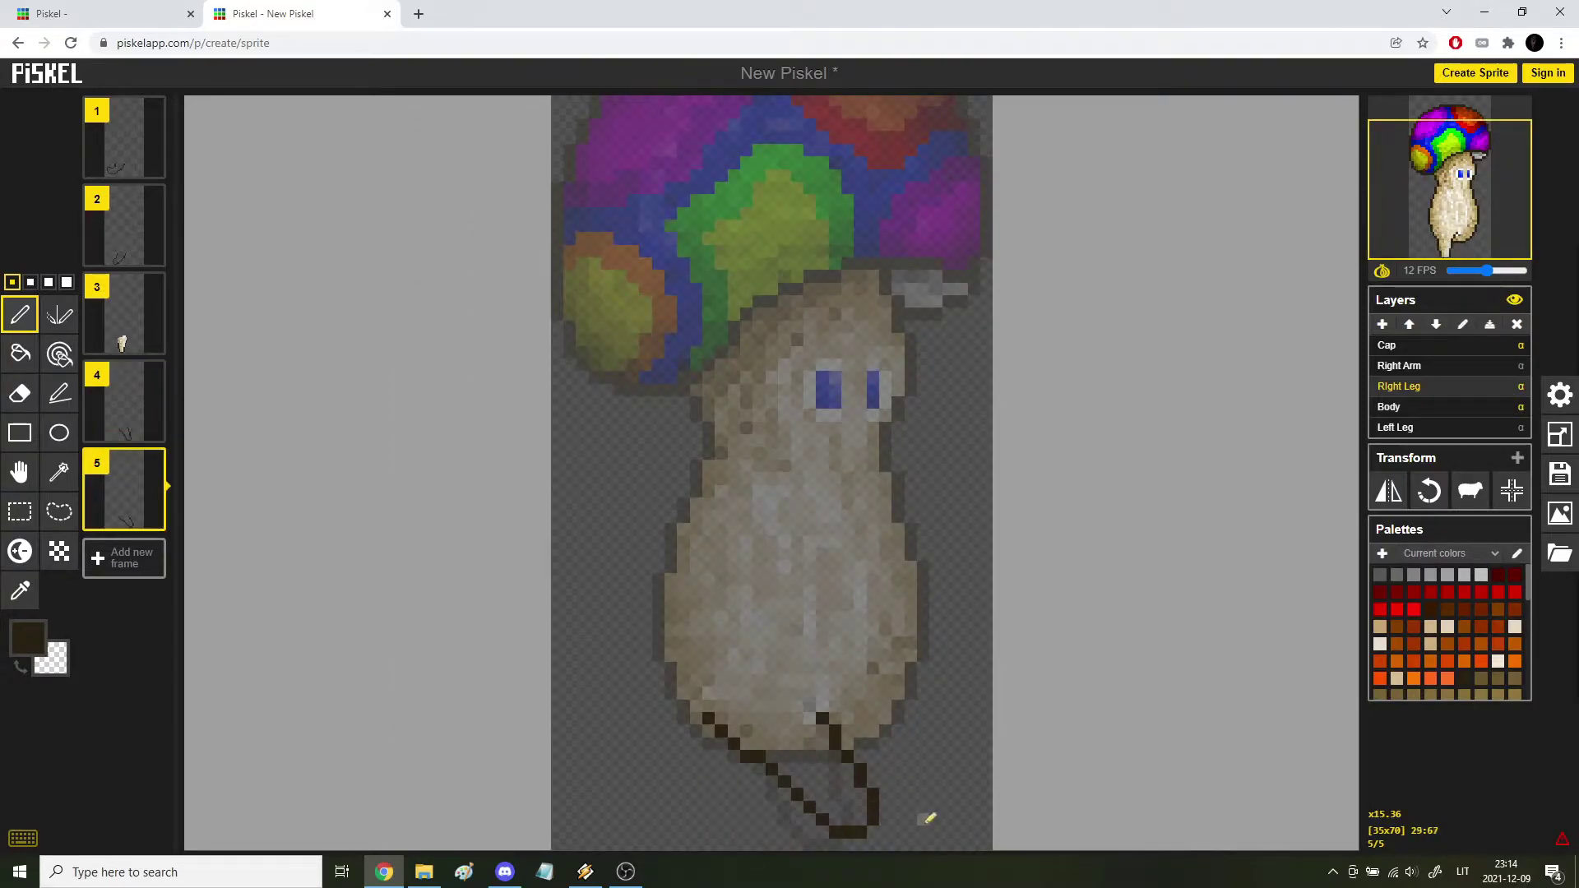
key("Up")
scroll(938, 765, "down", 1)
key("Up")
key("Up")
key("Up")
key("Down")
key("Up")
key("Down")
key("Down")
Duplicate frame 3 and move the copied right leg artwork off the canvas.
scroll(740, 699, "up", 3)
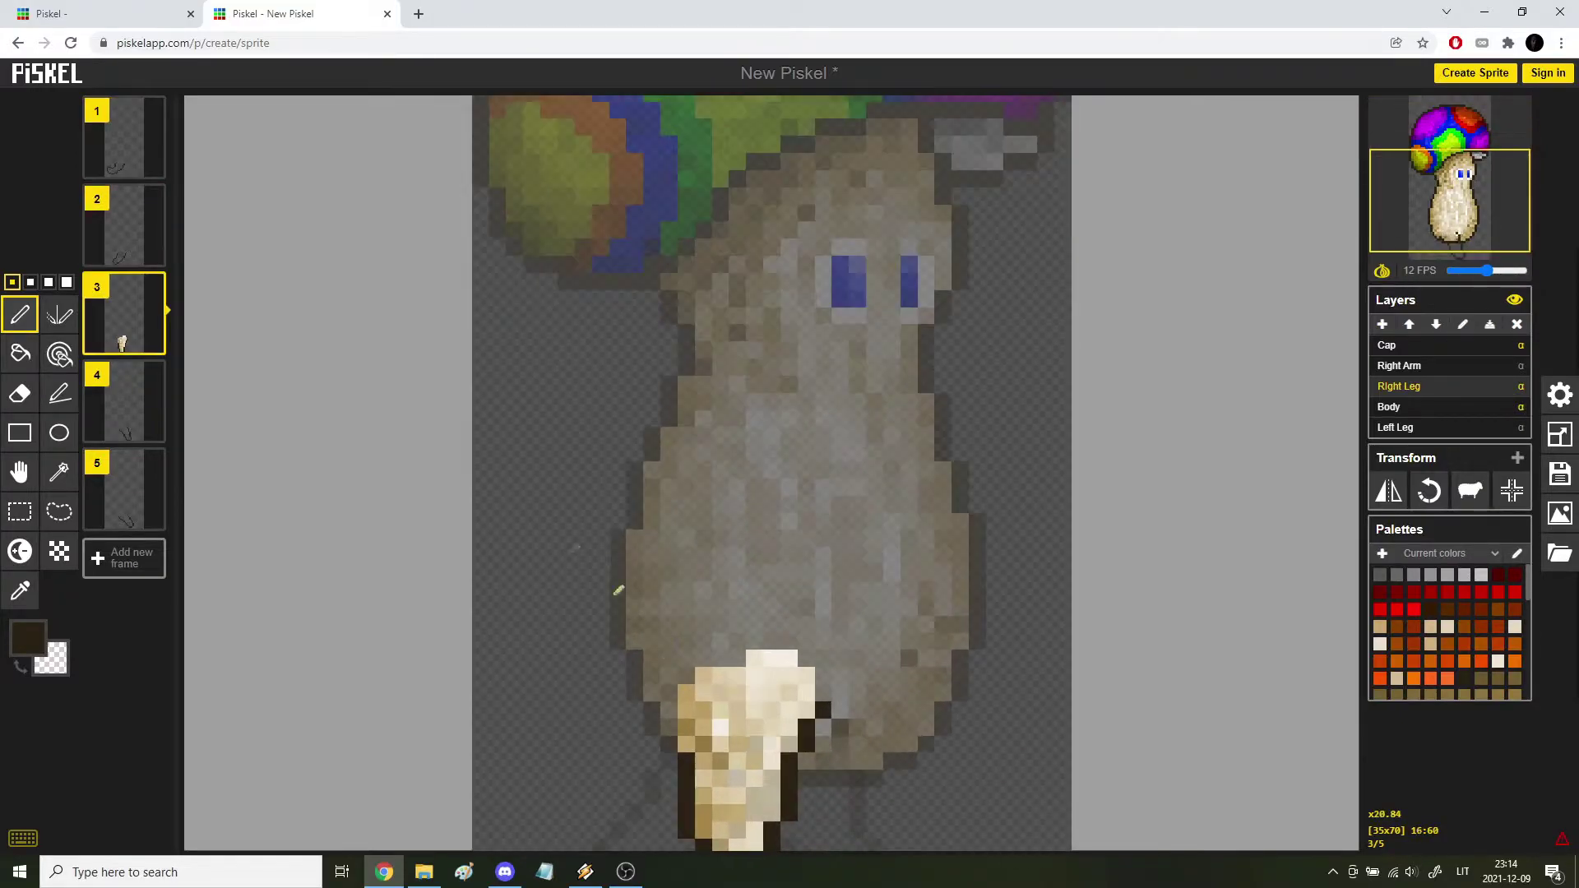
key("shift+n")
scroll(746, 608, "down", 1)
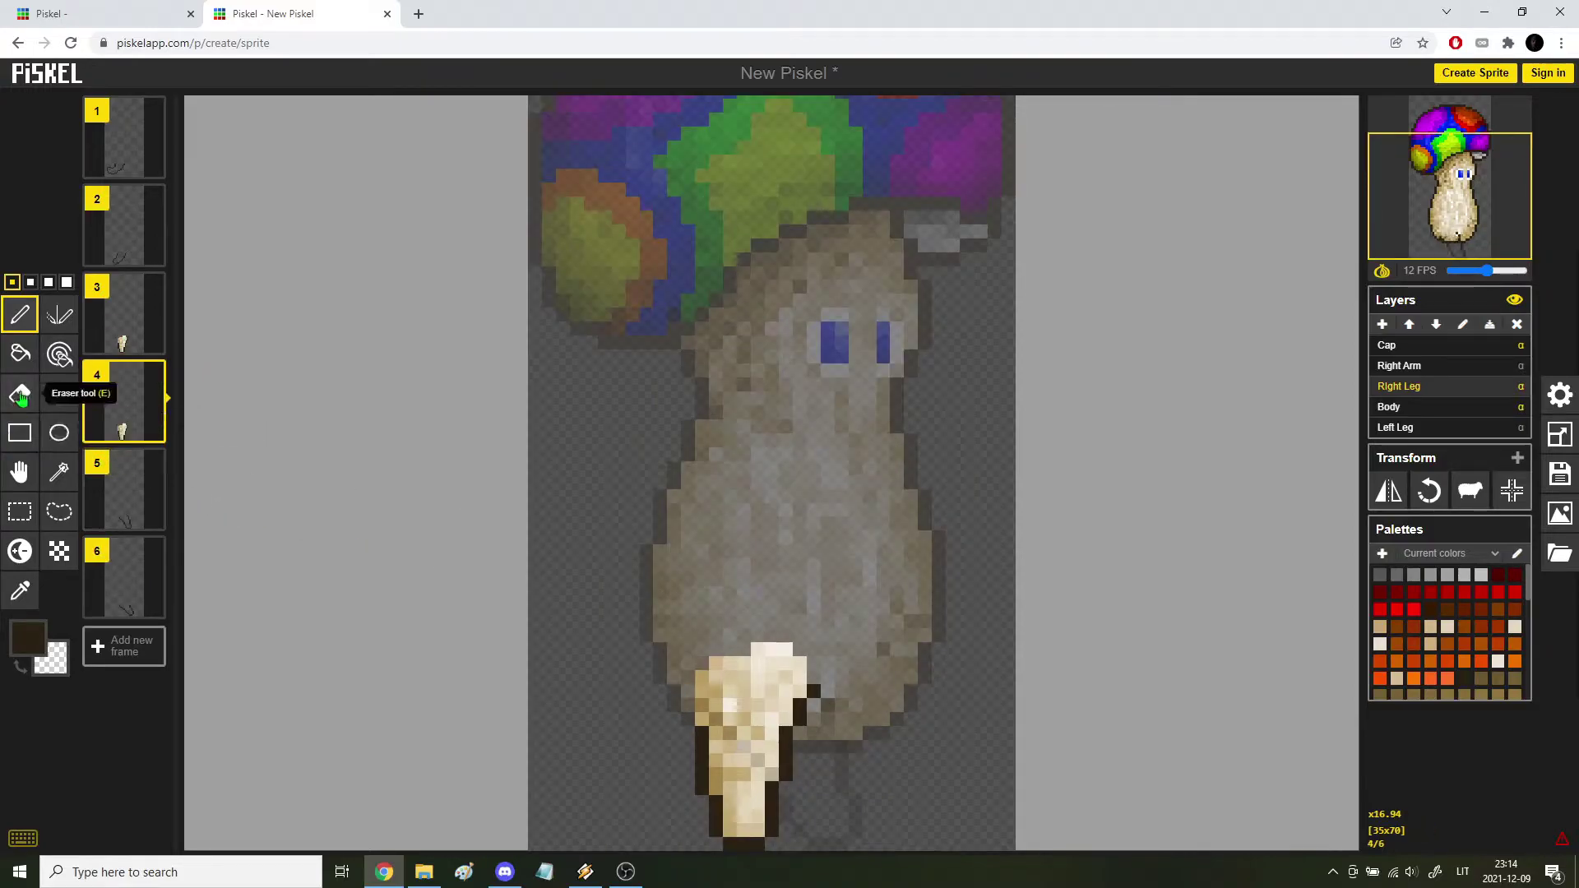
left_click(25, 485)
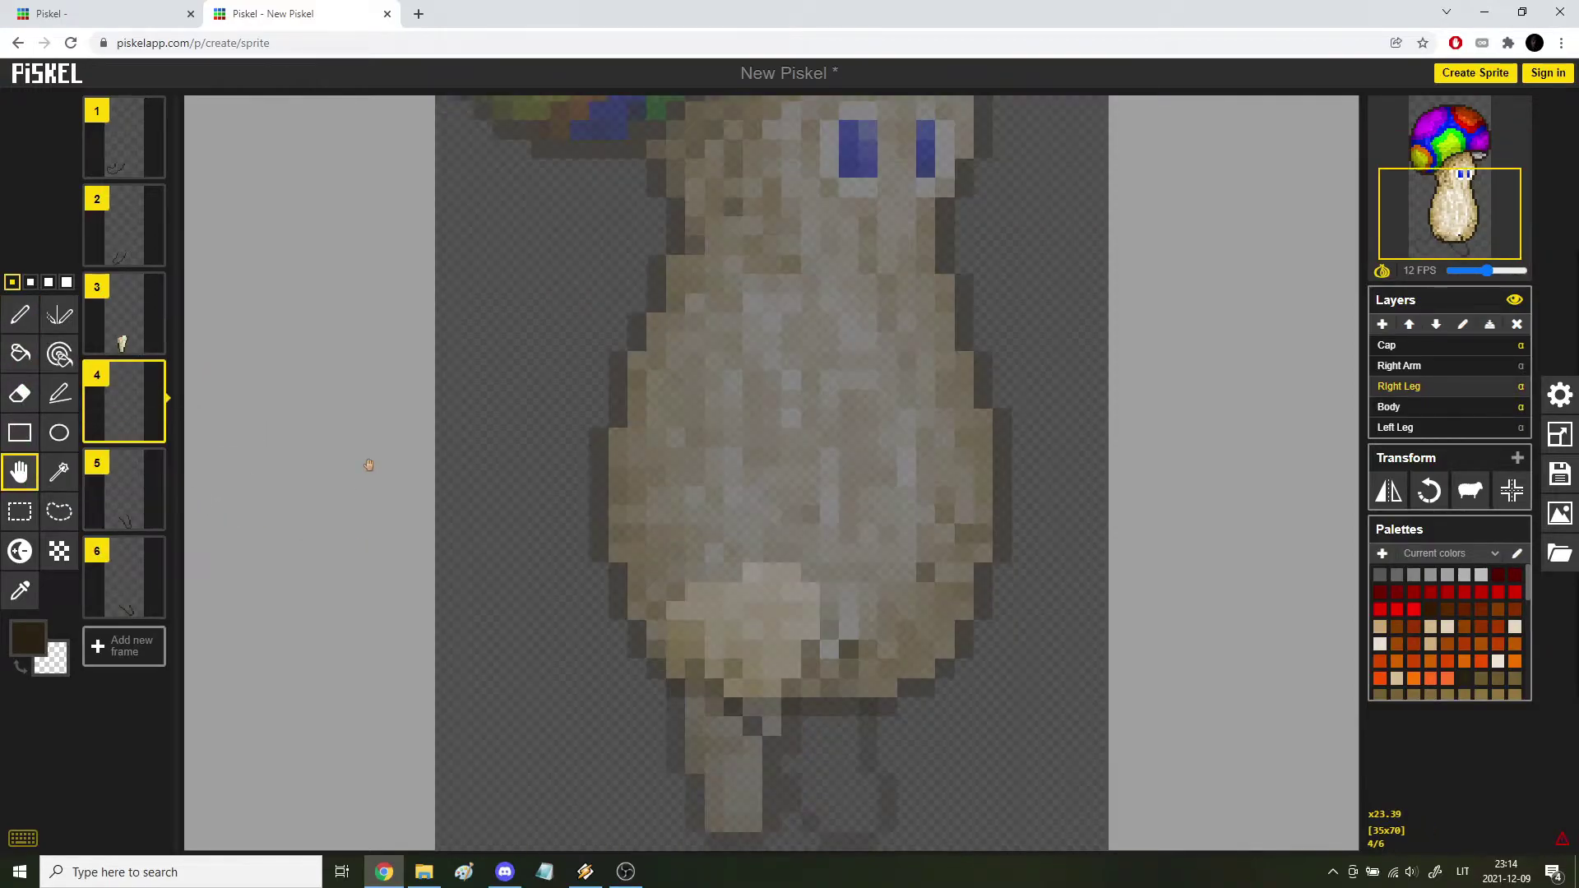
Sketch a raised, slightly bent right leg outline in the new frame 4 and clean up its stray pixels.
left_click(23, 318)
mouse_move(773, 571)
left_mouse_down()
mouse_move(814, 731)
mouse_move(745, 818)
mouse_move(702, 824)
mouse_move(679, 734)
left_mouse_up()
left_click_drag(697, 660, 677, 625)
key("ctrl+z")
right_click(676, 773)
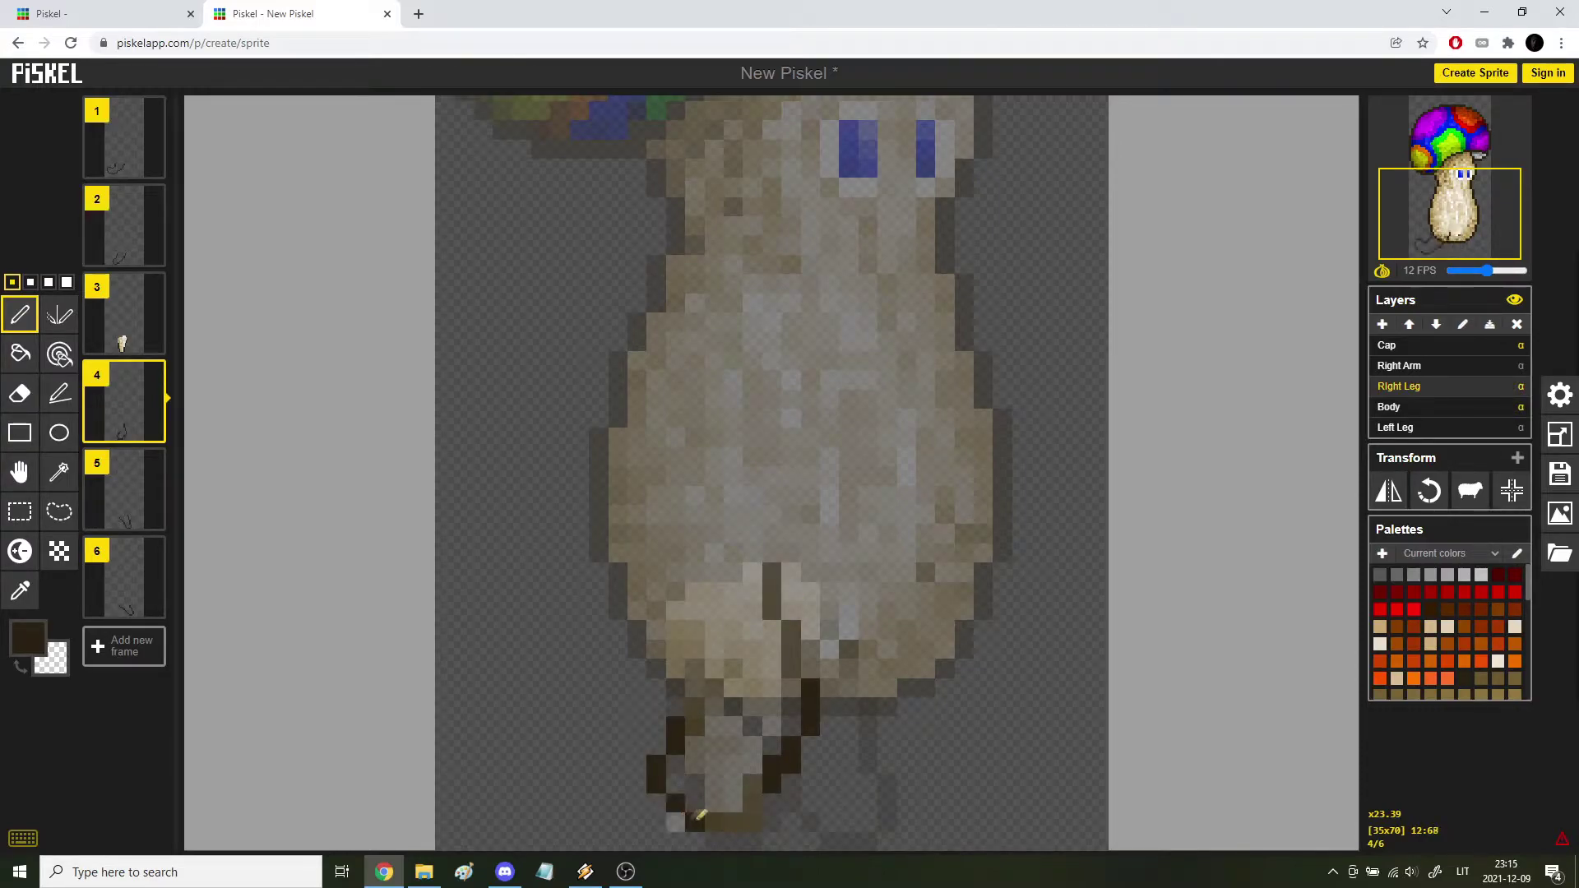
right_click(769, 764)
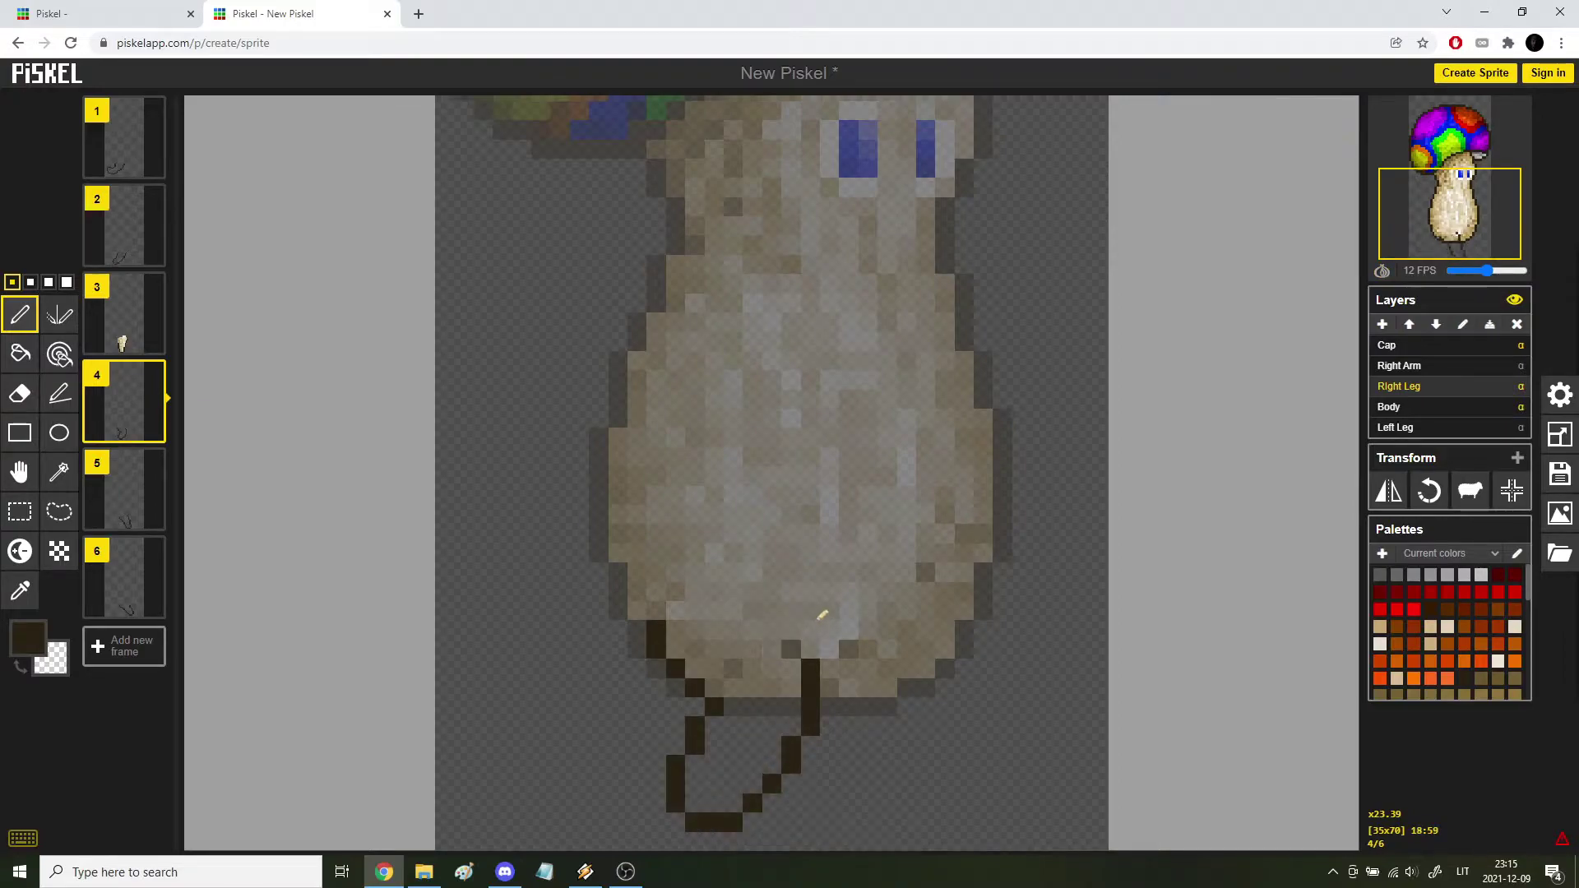
Flip repeatedly through the six frames to examine how the raised leg pose fits the walking motion.
key("Up")
key("Down")
key("Down")
key("Up")
key("Up")
key("Down")
key("Down")
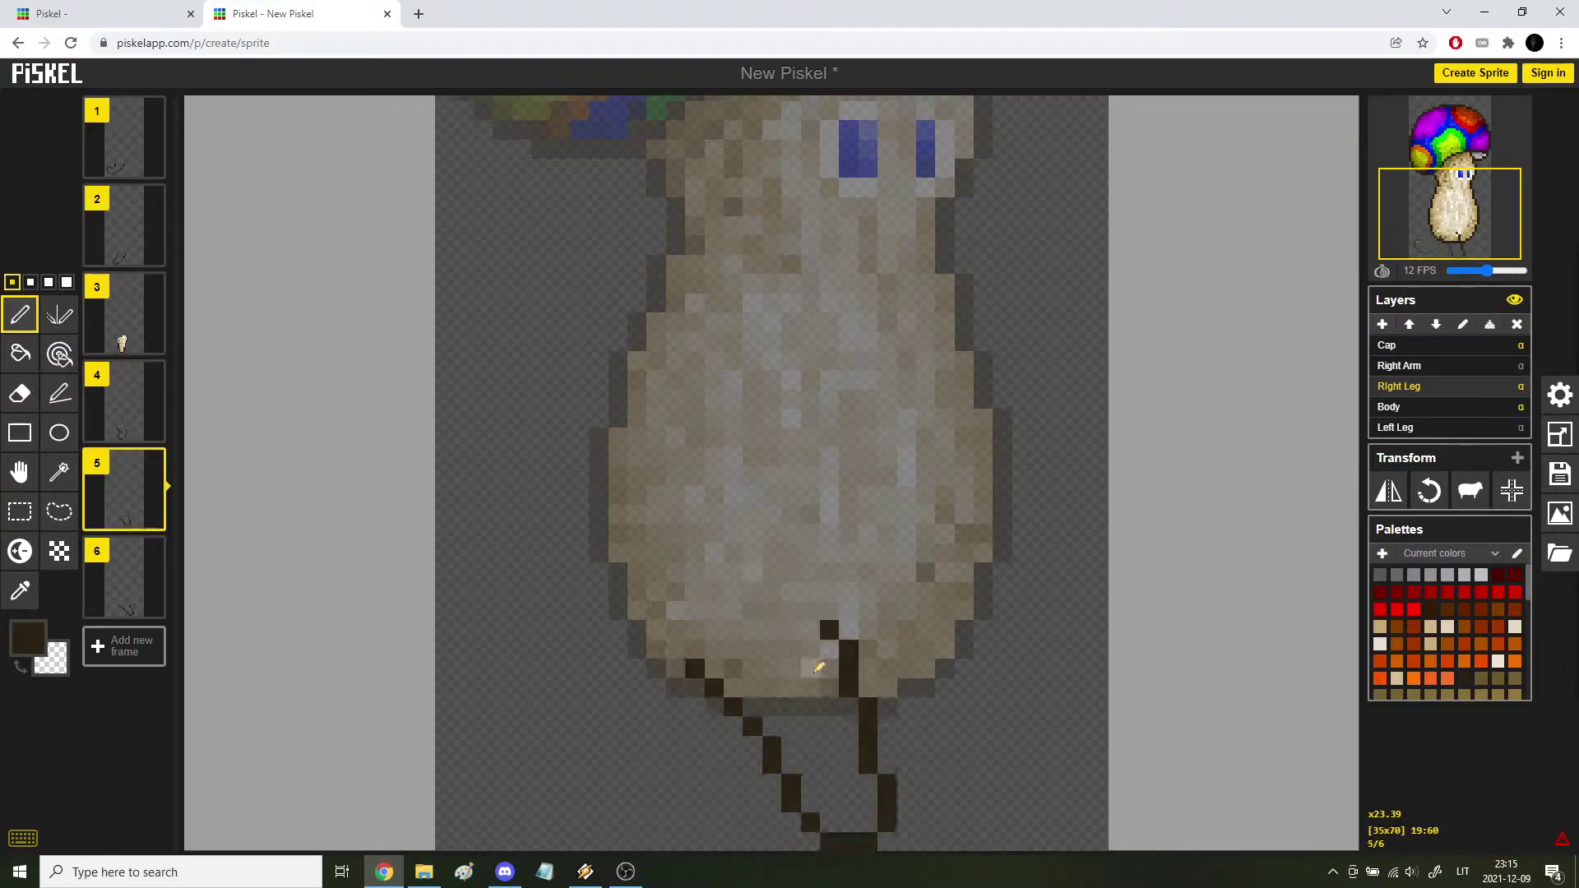
key("Down")
key("Up")
key("Up")
key("Up")
key("Up")
key("Down")
key("Down")
key("Down")
key("Up")
Reorder the frames as forward, forward in-between, standing, backward in-between, backward and raised leg.
left_click(123, 576)
left_click_drag(124, 575, 156, 140)
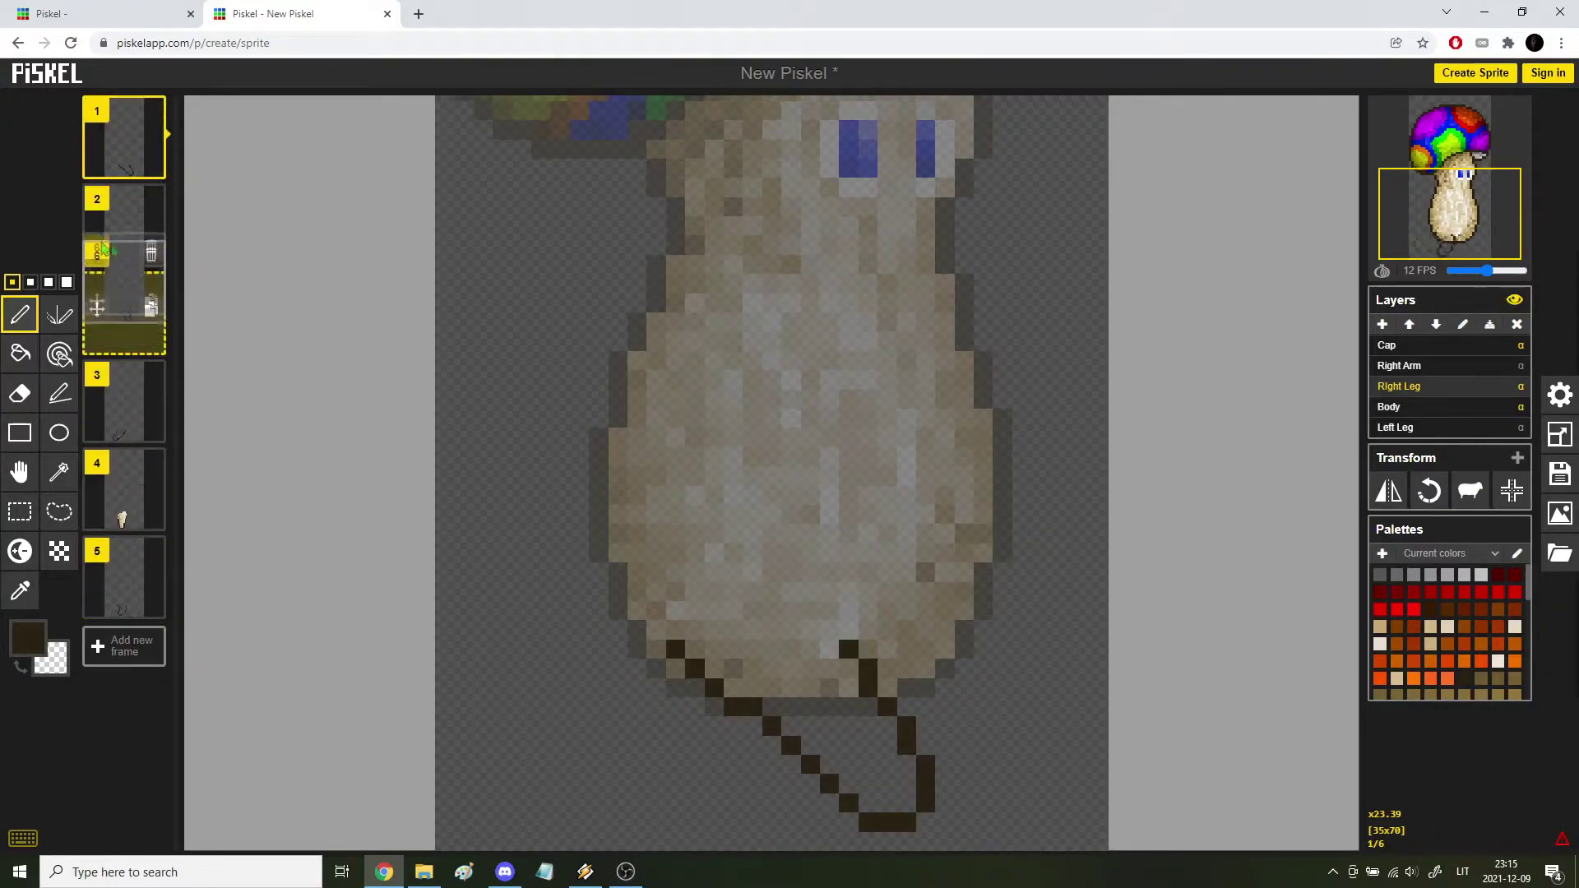
left_click(137, 467)
left_click_drag(137, 467, 138, 325)
left_click(159, 533)
left_click_drag(159, 532, 141, 412)
left_click(136, 578)
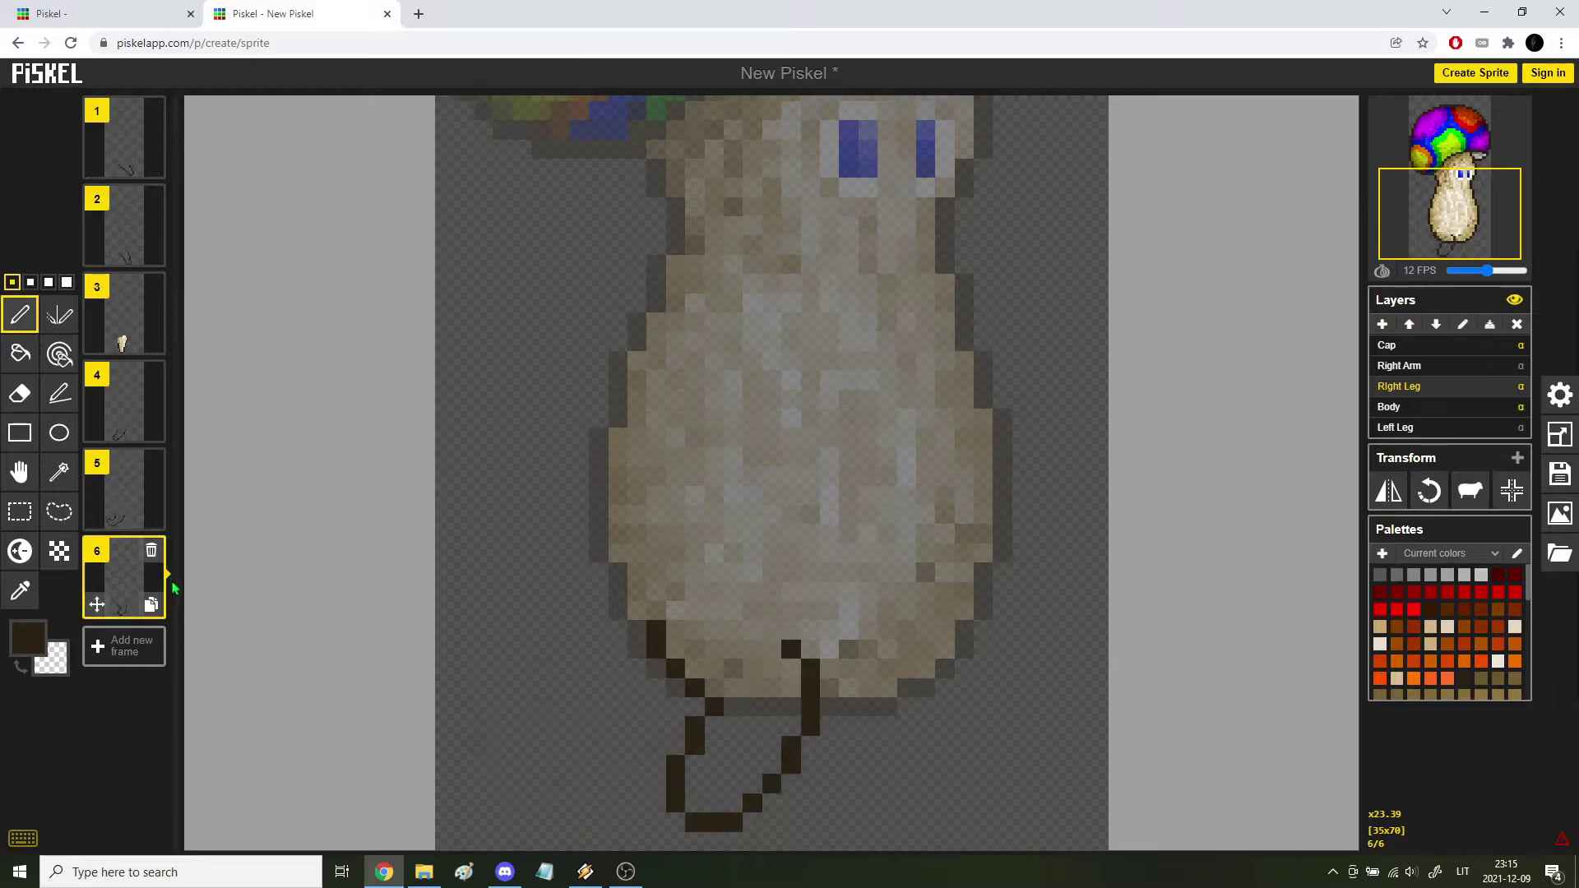
Smooth frame 5's backward leg outline by shifting its upper rear line inward and rounding the lower front line.
key("Up")
key("Down")
key("Up")
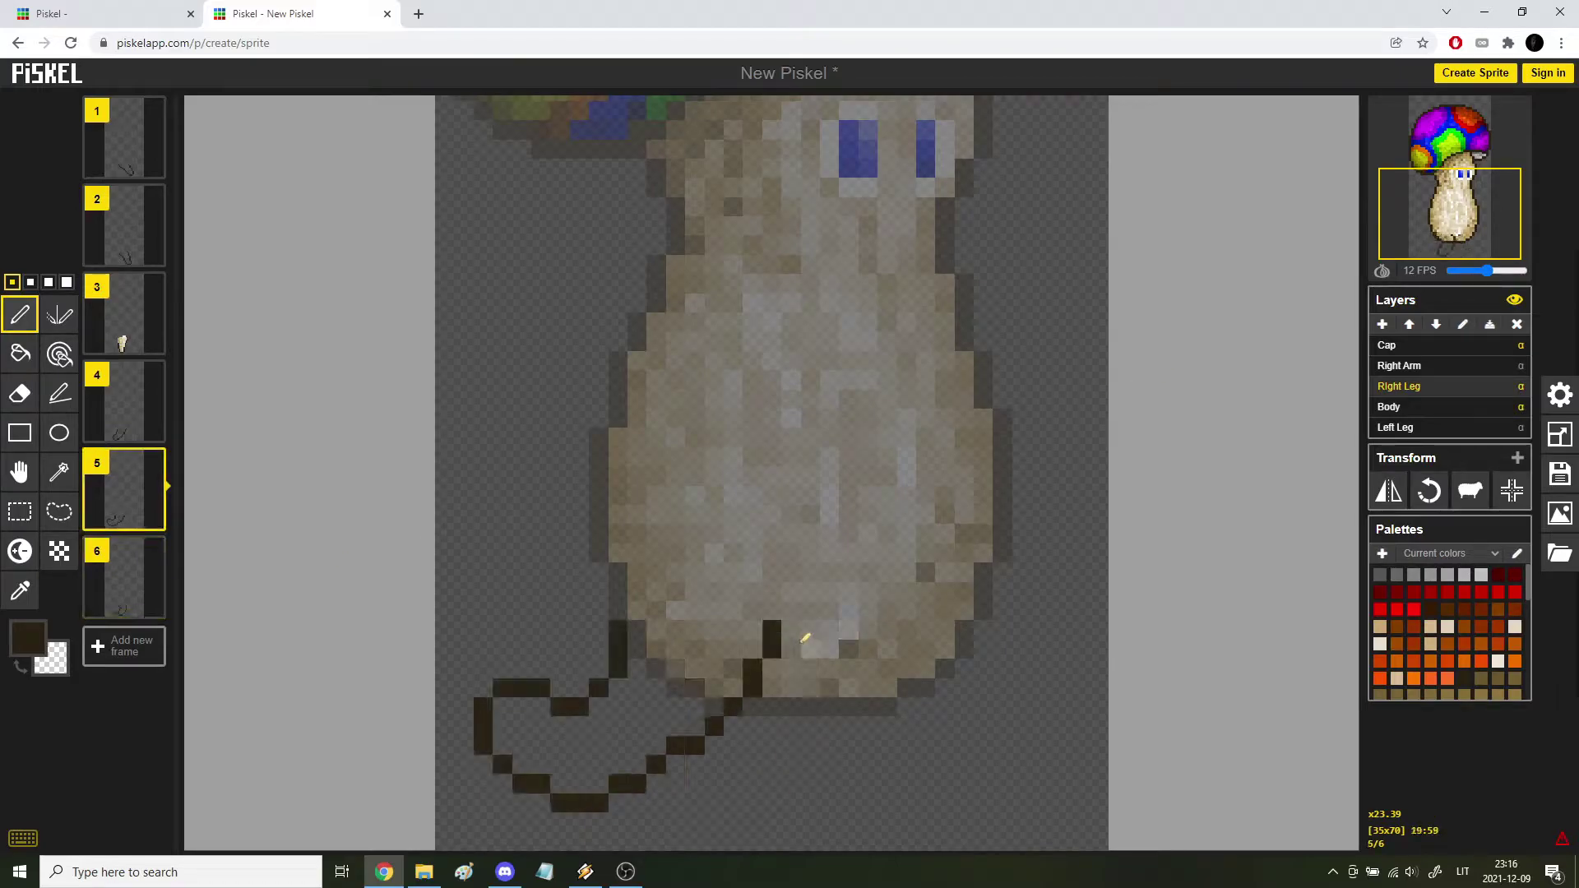
left_click_drag(619, 649, 636, 611)
right_click(618, 630)
right_click(676, 745)
left_click(656, 784)
right_click(658, 765)
left_click(673, 763)
right_click(771, 630)
Compare frames 5 and 6, and extend the top of frame 6's front leg line upward by one pixel.
key("Down")
key("Up")
key("Down")
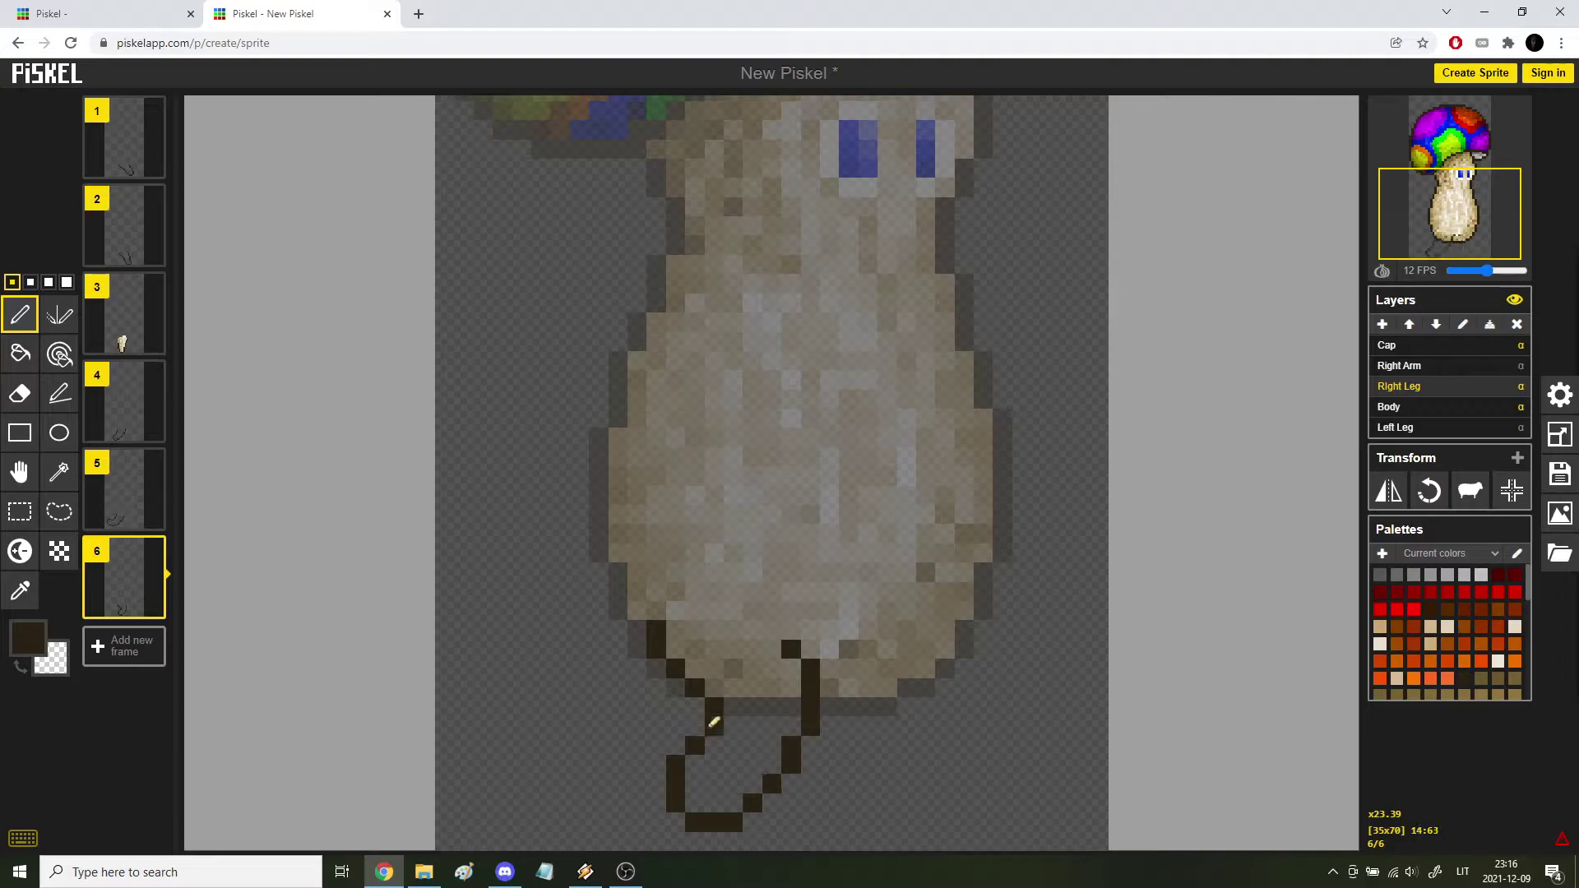
left_click_drag(791, 650, 791, 629)
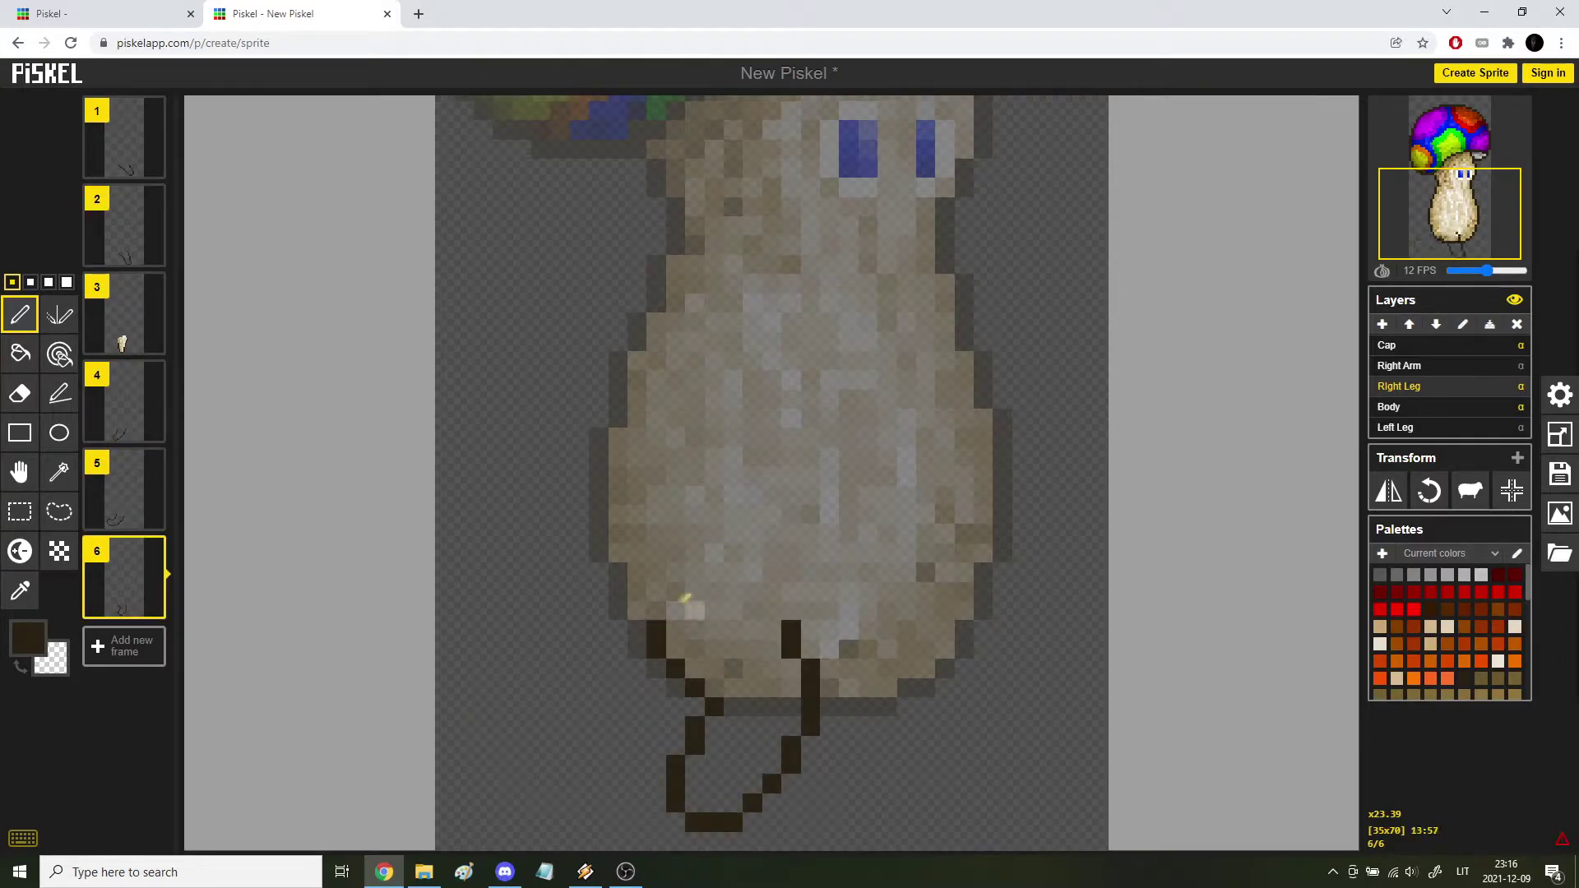
Shift three pixels of the forward leg's rear line in frame 1 outward to smooth the curve.
key("Down")
left_click(751, 726)
right_click(771, 726)
left_click(772, 745)
right_click(790, 745)
left_click(790, 764)
Try shifting the top pixel of frame 1's front leg line one pixel forward, compare with frame 2, and restore it.
left_click(867, 650)
right_click(851, 648)
key("Down")
key("Up")
left_click(849, 648)
right_click(867, 650)
Flip back and forth through all six right leg frames to examine the complete walk cycle.
key("Down")
key("Up")
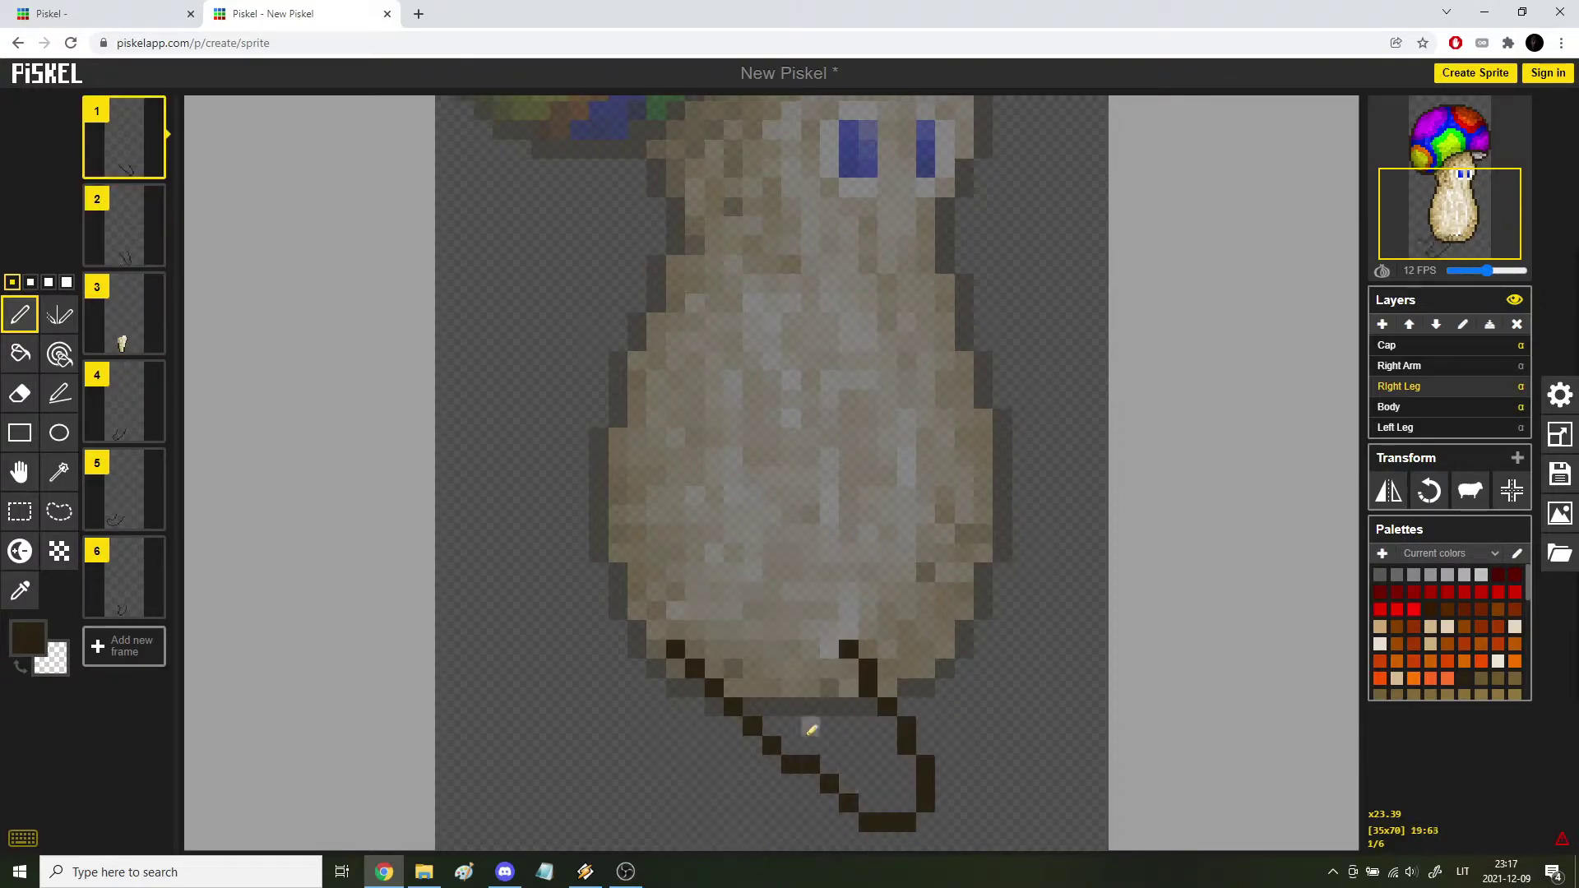
key("Down")
key("Down")
key("Down")
key("Up")
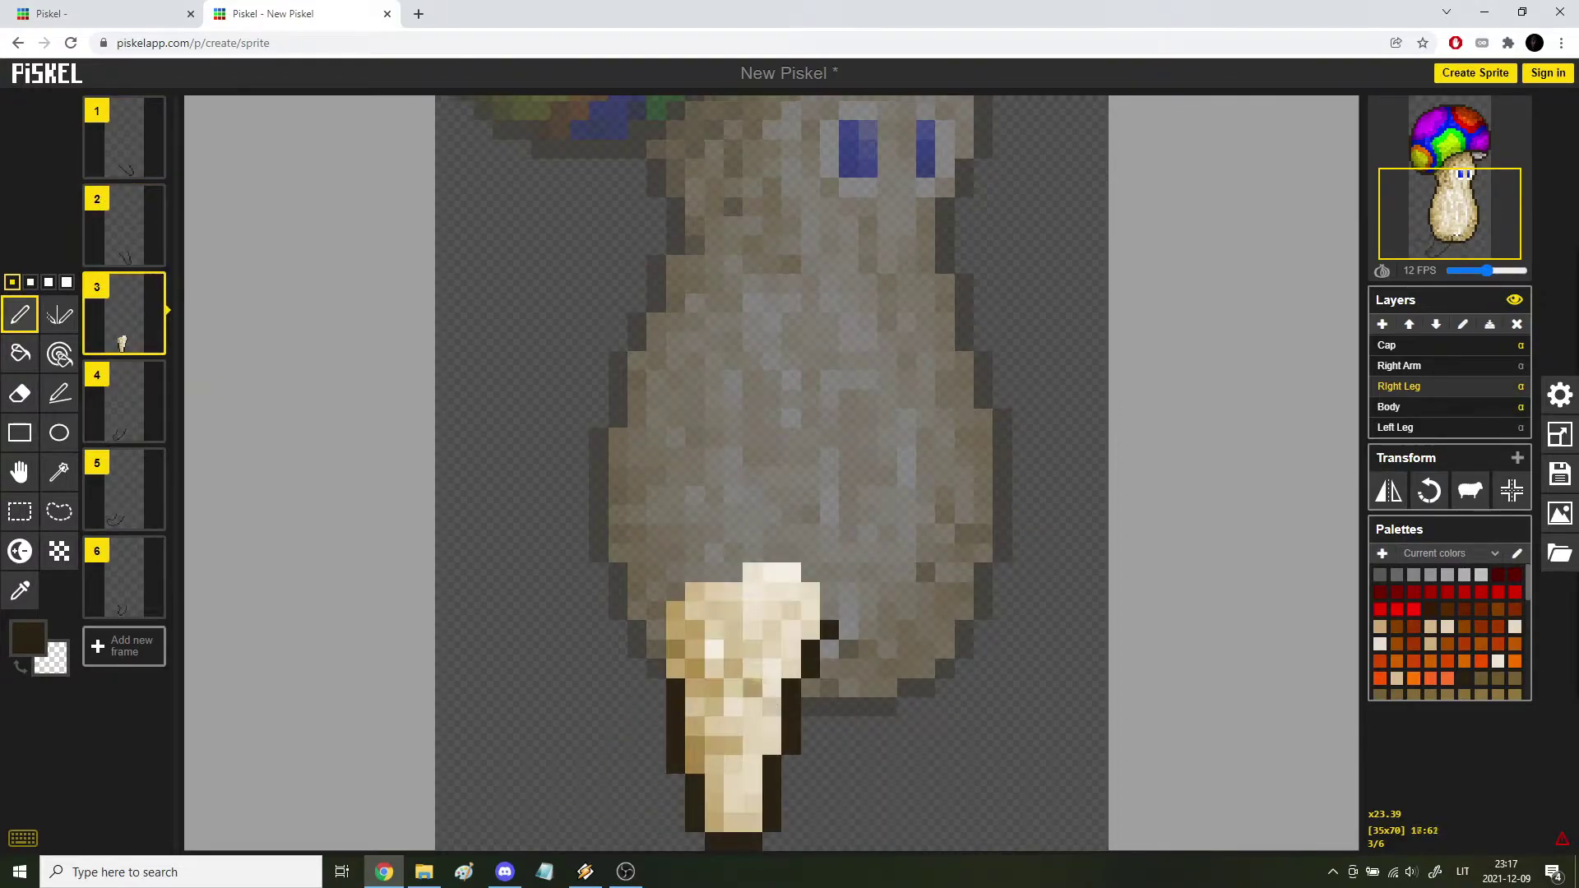
key("Down")
key("Down")
key("Down")
key("Up")
key("Down")
key("Up")
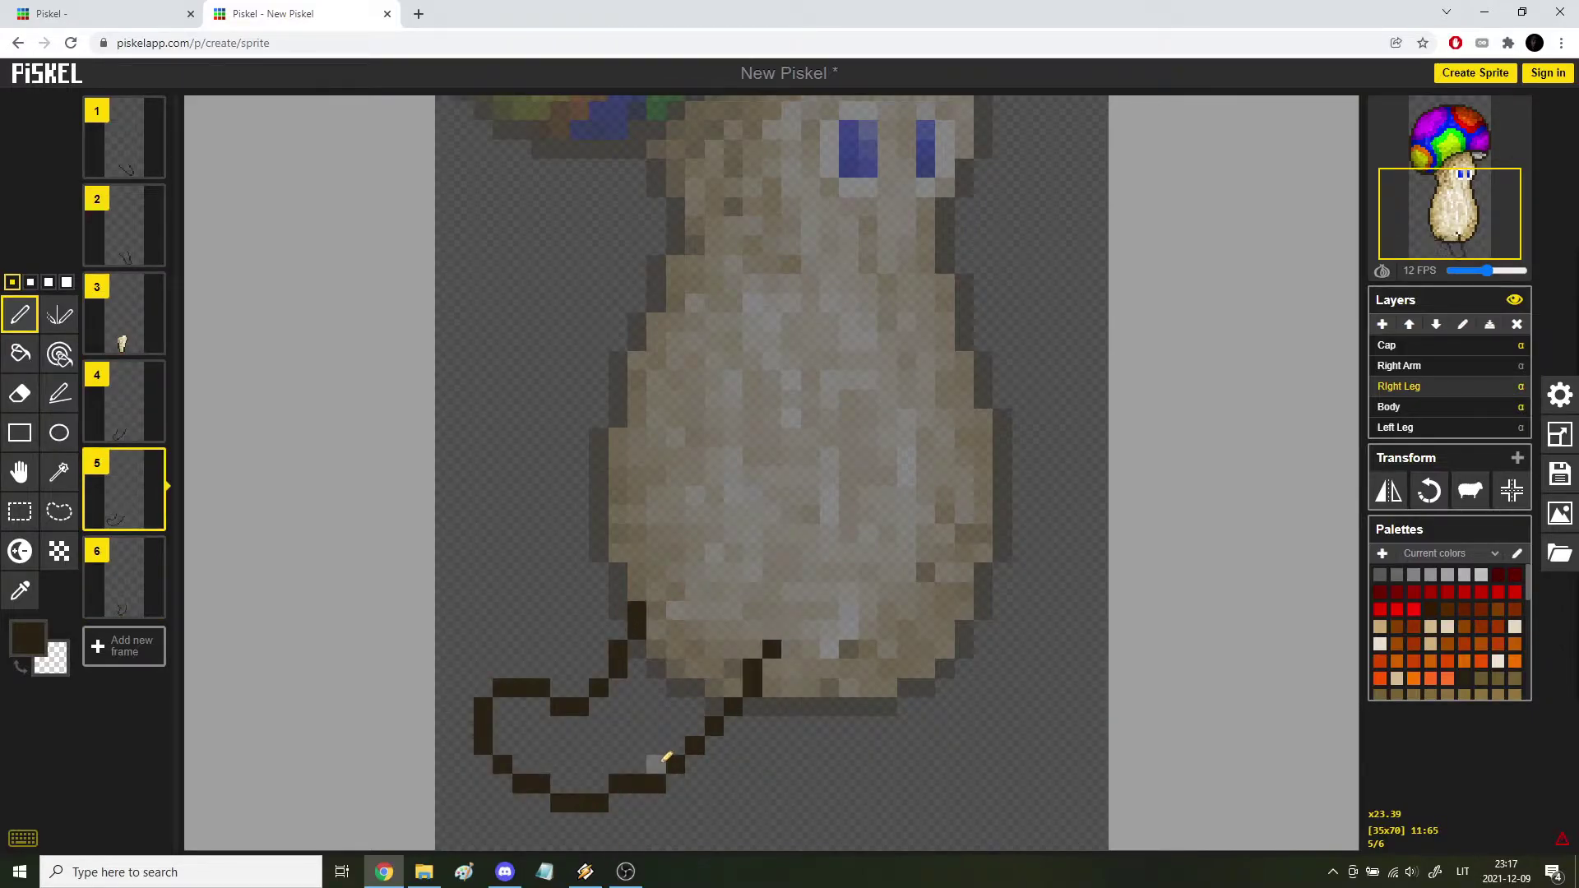
key("Up")
key("Up")
key("Up")
key("Down")
key("Down")
key("Down")
key("Down")
key("Up")
key("Up")
key("Up")
key("Up")
key("Down")
key("Up")
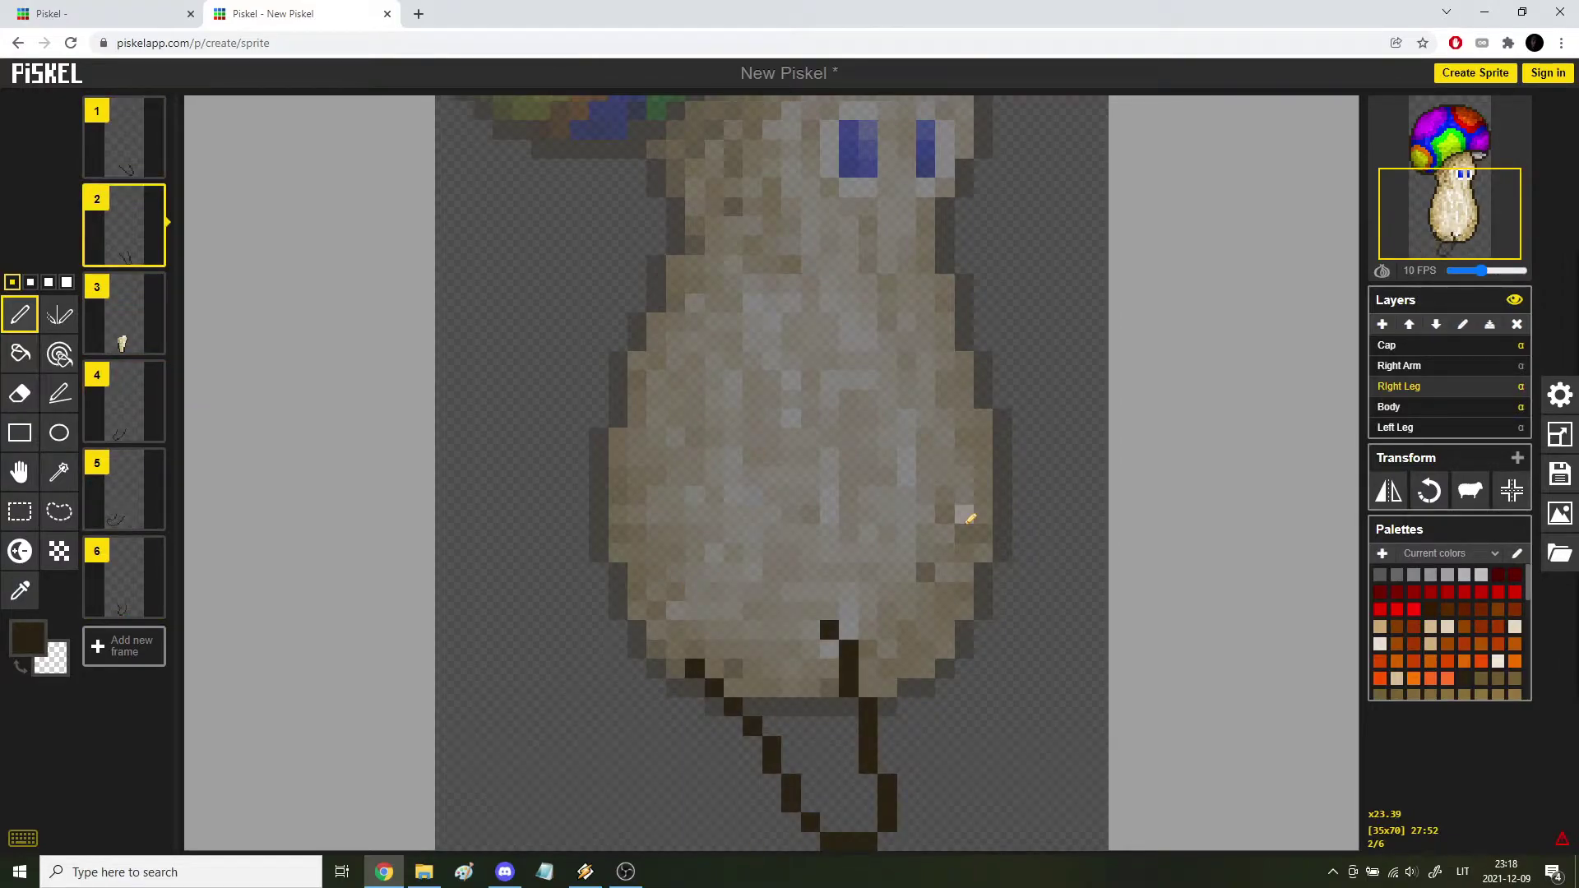
key("Down")
key("Down")
key("Down")
key("Up")
key("Up")
key("Up")
key("Up")
key("Down")
key("Down")
key("Down")
key("Down")
key("Down")
key("Up")
key("Up")
key("Up")
key("Up")
key("Up")
key("Down")
key("Down")
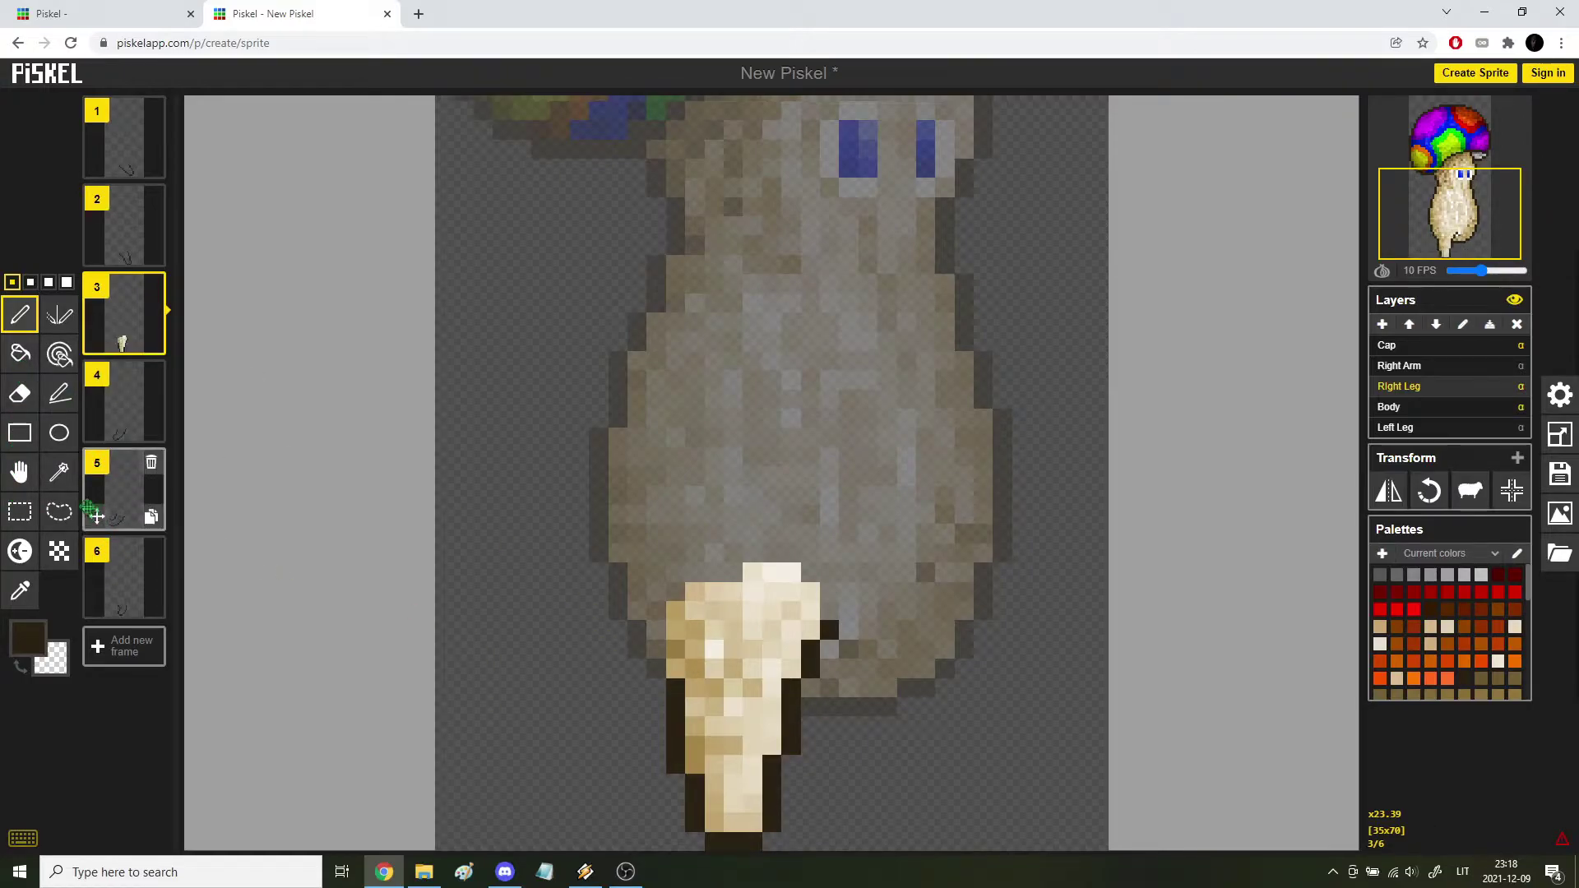
Copy the shaded foot piece of frame 3's right leg into frames 1, 2, 4, 5 and 6.
key("Down")
key("Up")
left_click(59, 511)
mouse_move(743, 823)
left_mouse_down()
mouse_move(748, 790)
mouse_move(839, 802)
mouse_move(874, 783)
mouse_move(655, 783)
mouse_move(540, 726)
mouse_move(733, 784)
mouse_move(696, 660)
mouse_move(723, 625)
mouse_move(785, 723)
mouse_move(761, 789)
left_mouse_up()
key("Up")
key("ctrl+v")
key("Down")
key("Up")
key("Up")
key("ctrl+v")
key("Down")
key("Down")
key("Down")
key("ctrl+v")
key("Down")
key("ctrl+v")
key("Down")
key("ctrl+v")
Sample the light beige leg colour and fill the right leg outlines in frames 5 and 4 with it.
left_click(19, 315)
left_click(714, 781, "alt")
key("Up")
mouse_move(560, 763)
left_mouse_down()
mouse_move(621, 715)
mouse_move(658, 633)
mouse_move(728, 633)
mouse_move(708, 703)
mouse_move(641, 753)
mouse_move(676, 629)
mouse_move(749, 609)
mouse_move(744, 645)
mouse_move(502, 715)
left_mouse_up()
key("Down")
key("Up")
key("Up")
mouse_move(618, 798)
left_mouse_down()
mouse_move(714, 631)
mouse_move(769, 650)
mouse_move(750, 701)
mouse_move(656, 804)
left_mouse_up()
Fill the right leg outlines in frames 2 and 1 with the same flat light beige.
key("Up")
key("Up")
mouse_move(810, 764)
left_mouse_down()
mouse_move(843, 810)
mouse_move(827, 707)
mouse_move(716, 650)
mouse_move(769, 716)
mouse_move(796, 610)
left_mouse_up()
key("Up")
mouse_move(884, 801)
left_mouse_down()
mouse_move(851, 707)
mouse_move(714, 650)
left_mouse_up()
left_click(20, 354)
left_click(756, 697)
Review the flat-coloured leg frames and watch the walk cycle in an enlarged animation preview.
key("p")
key("Down")
key("Down")
key("Down")
key("Down")
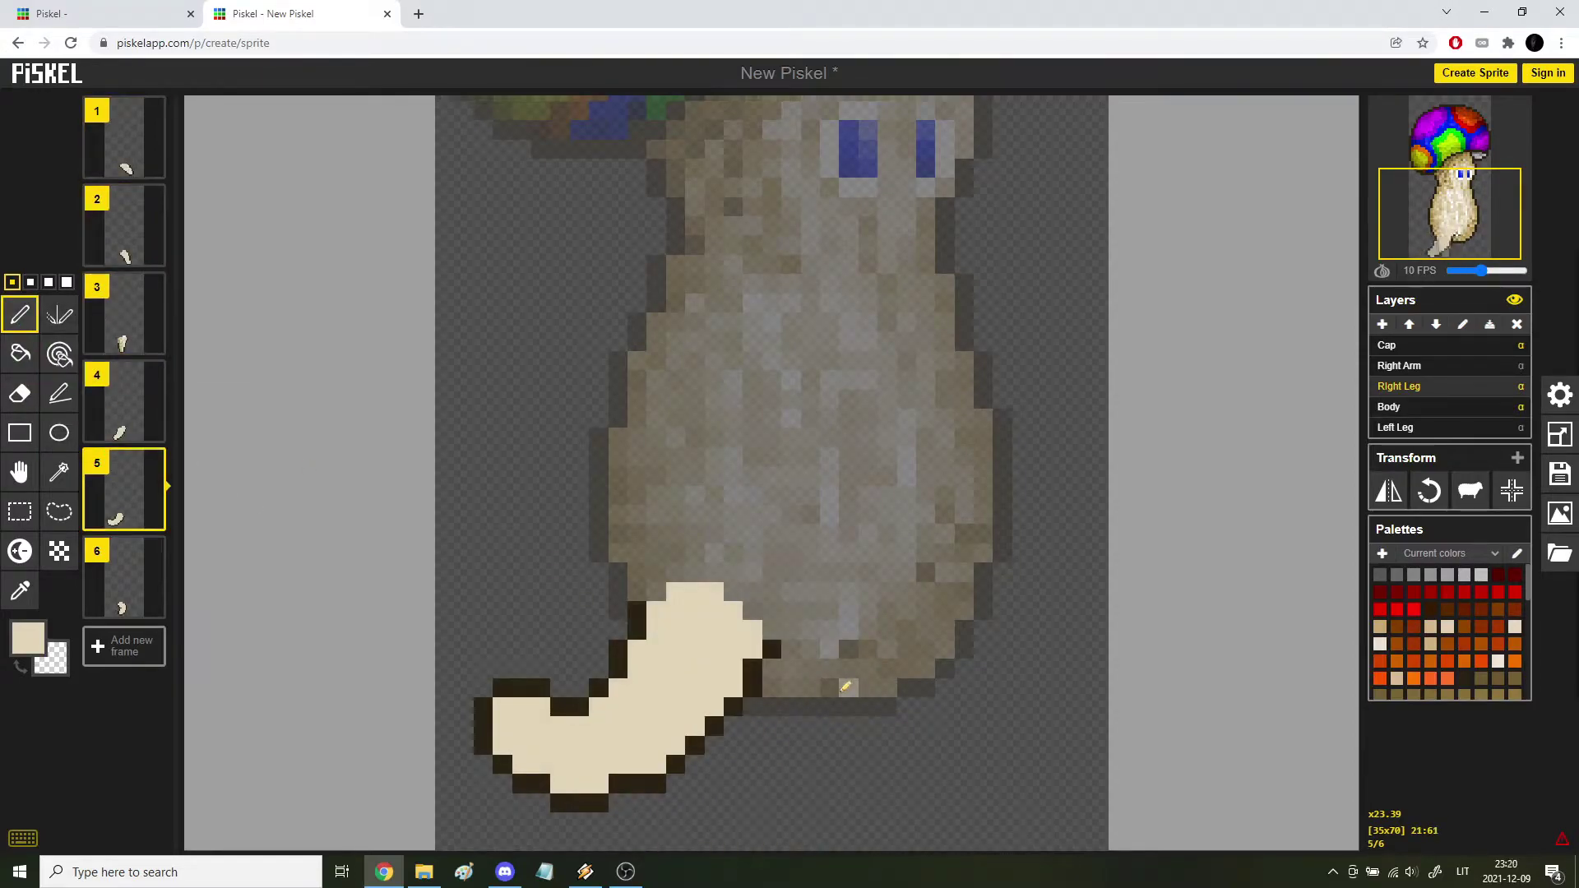
left_click(1512, 113)
left_click_drag(272, 315, 638, 639)
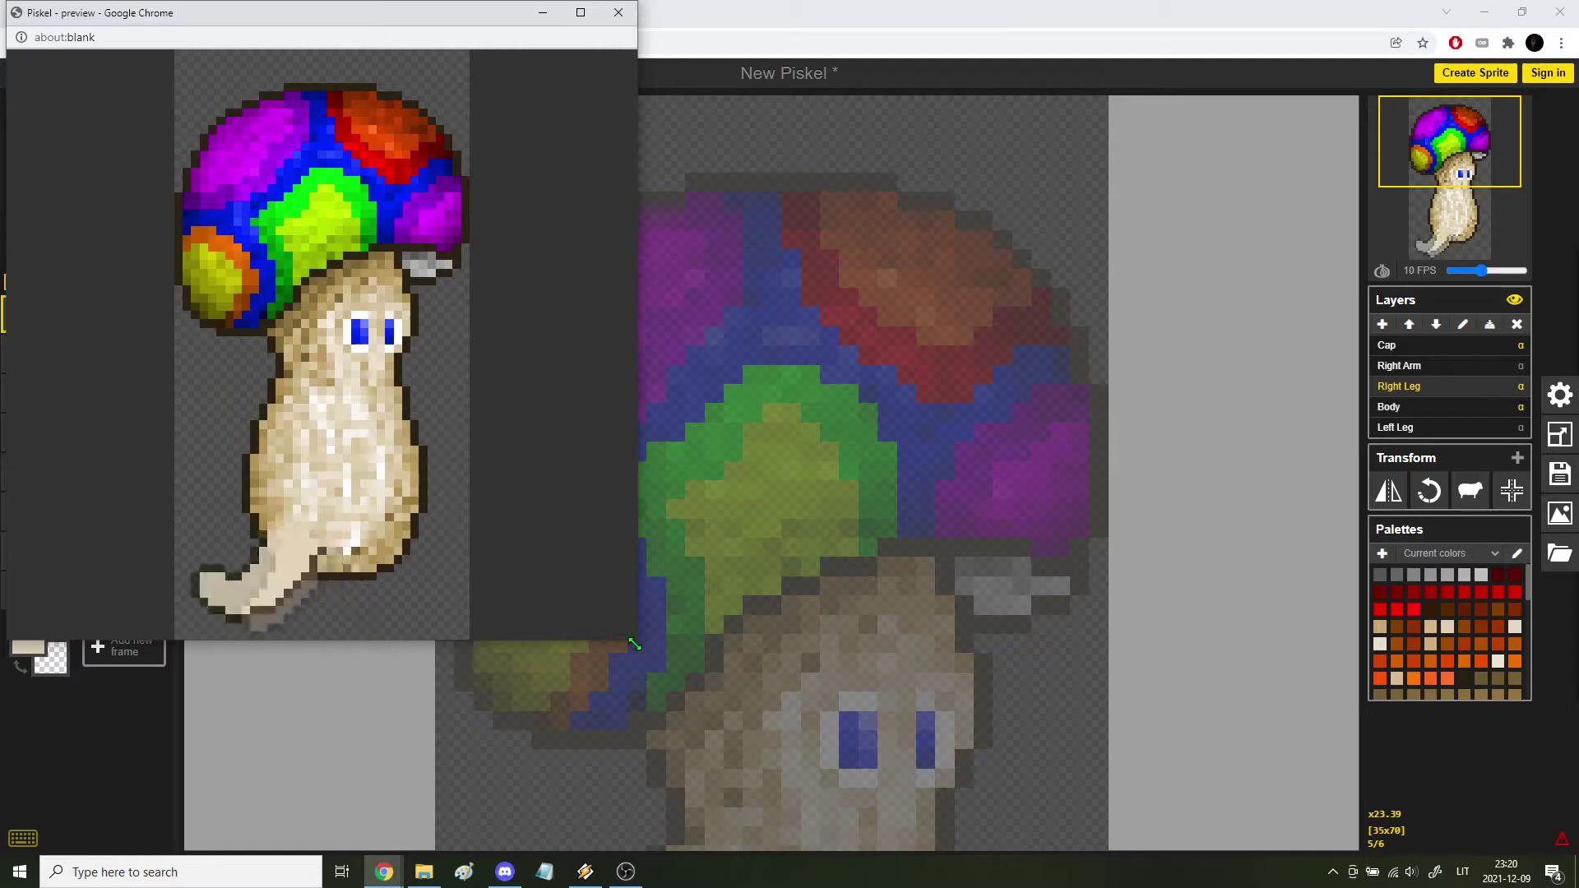
left_click(620, 12)
scroll(613, 435, "down", 3)
scroll(681, 615, "down", 2)
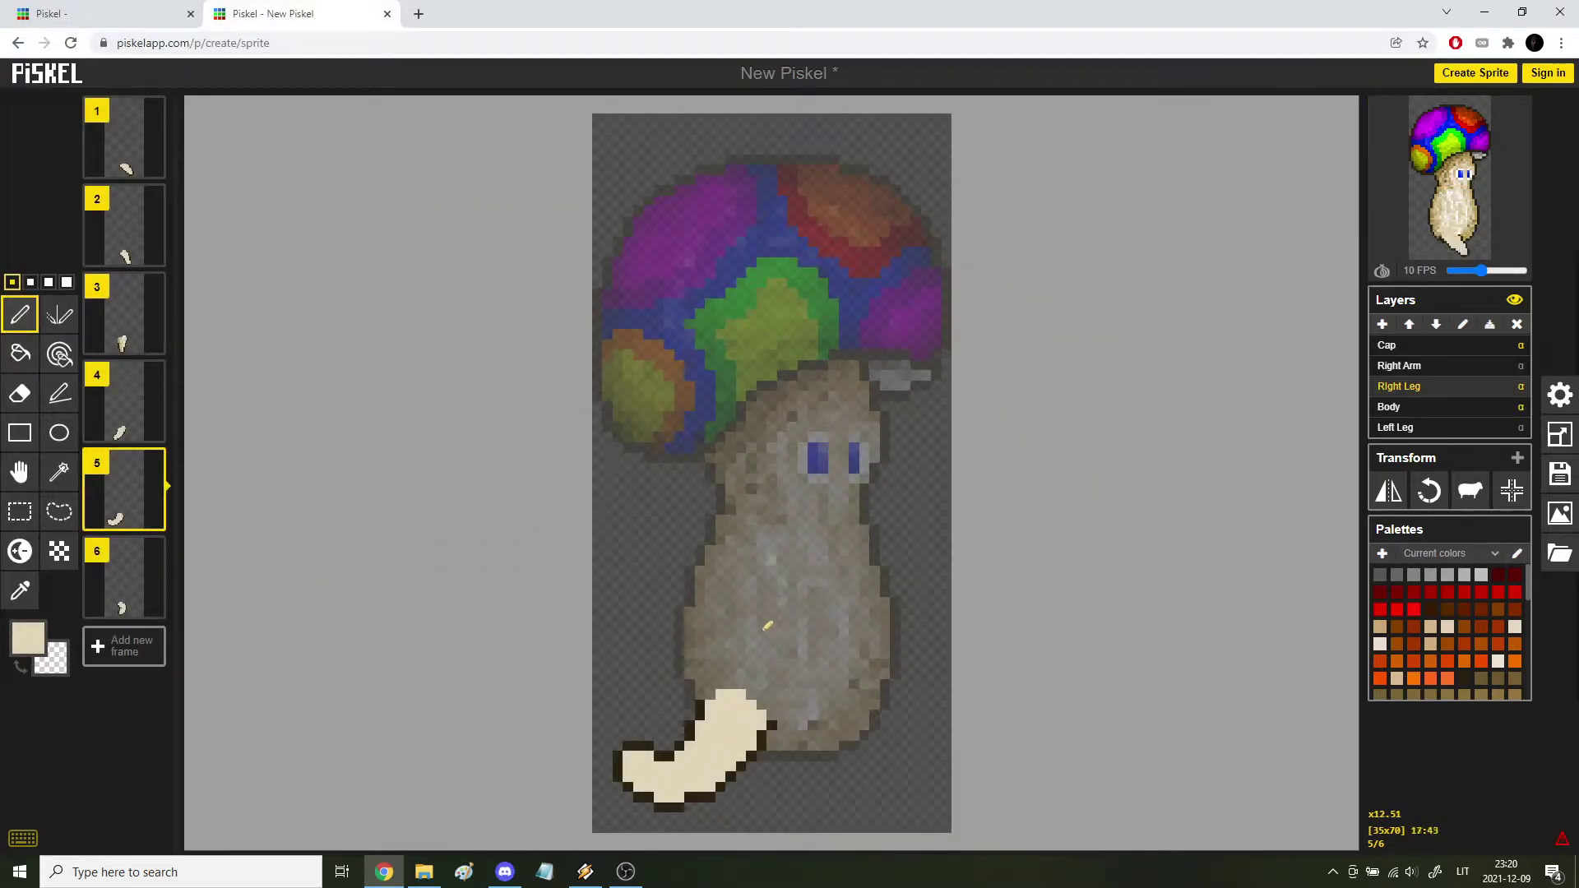
Reshape frame 5's curled foot into a straighter, shorter one and compare the pose with frame 4.
scroll(768, 618, "up", 5)
key("ctrl+z")
key("ctrl+y")
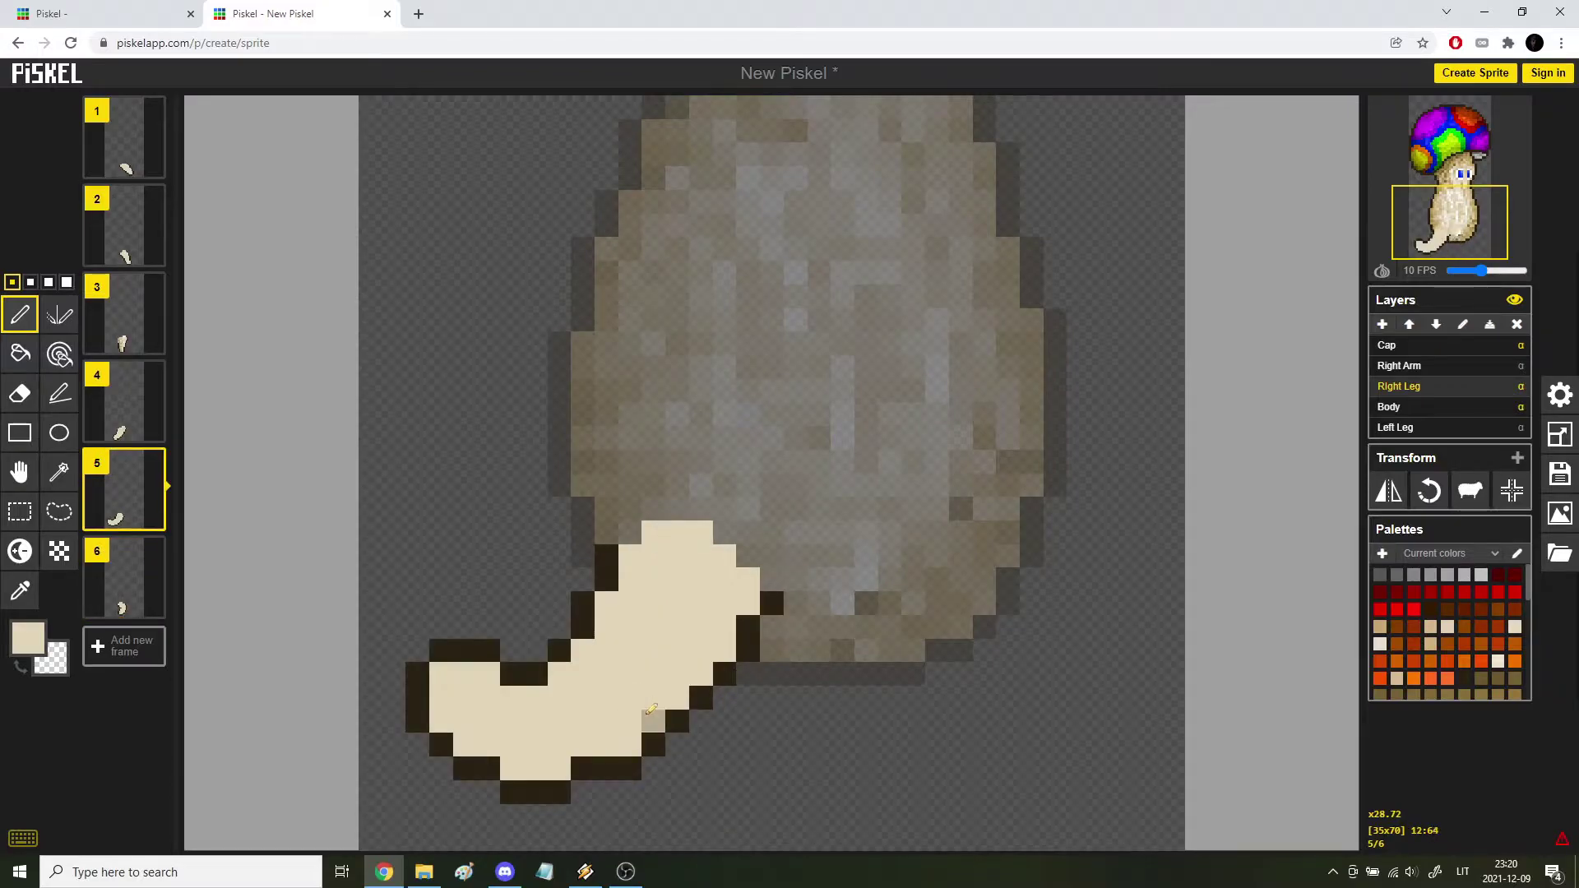
scroll(566, 668, "down", 2)
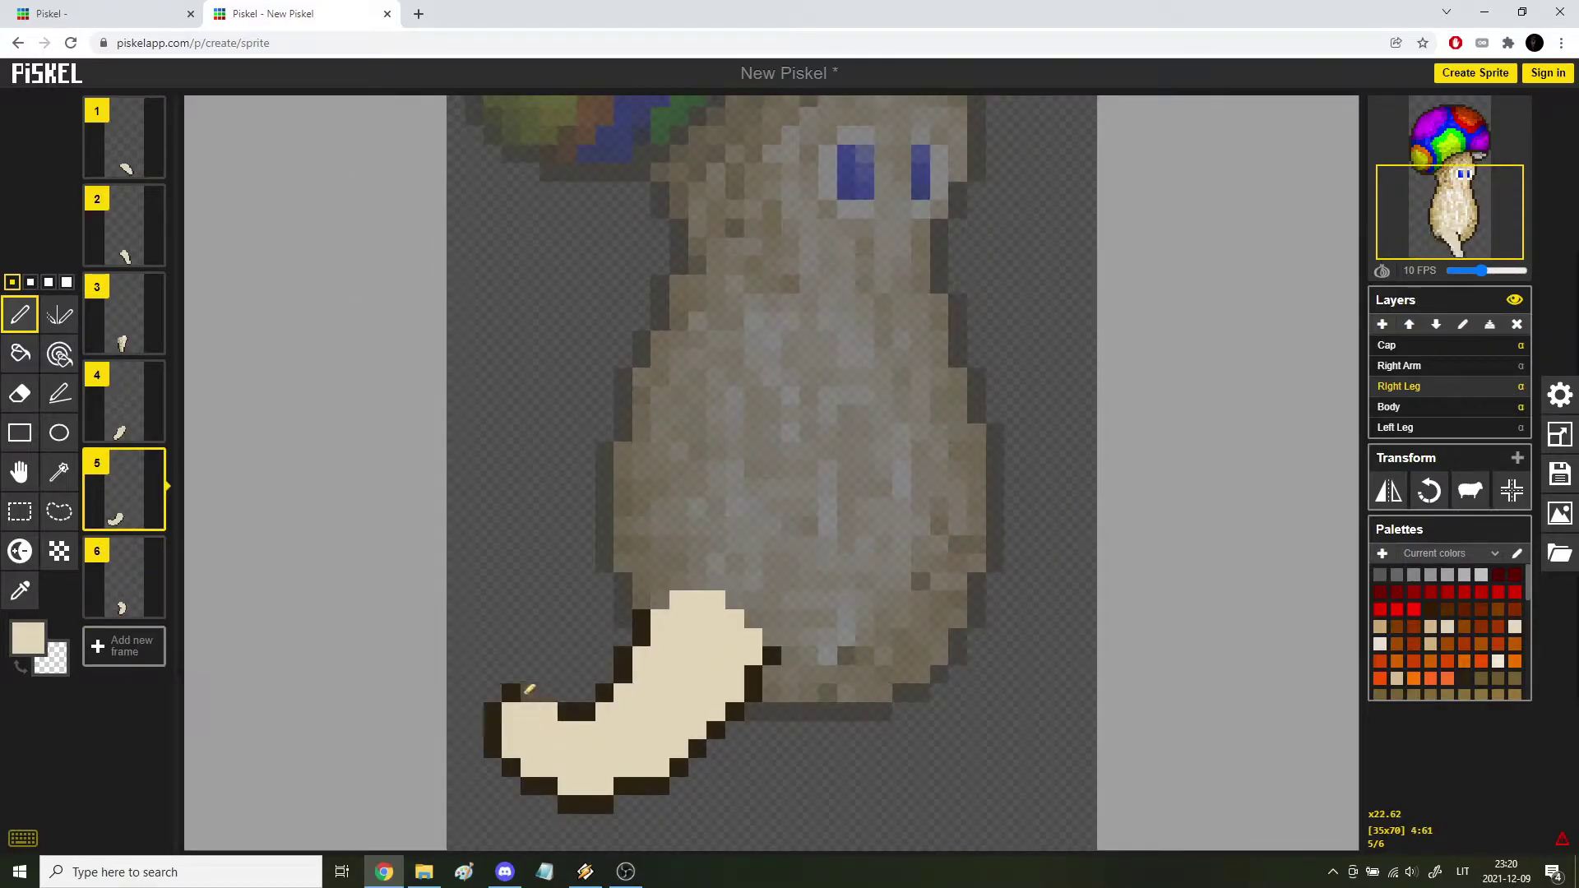
left_click_drag(584, 711, 511, 766)
key("Up")
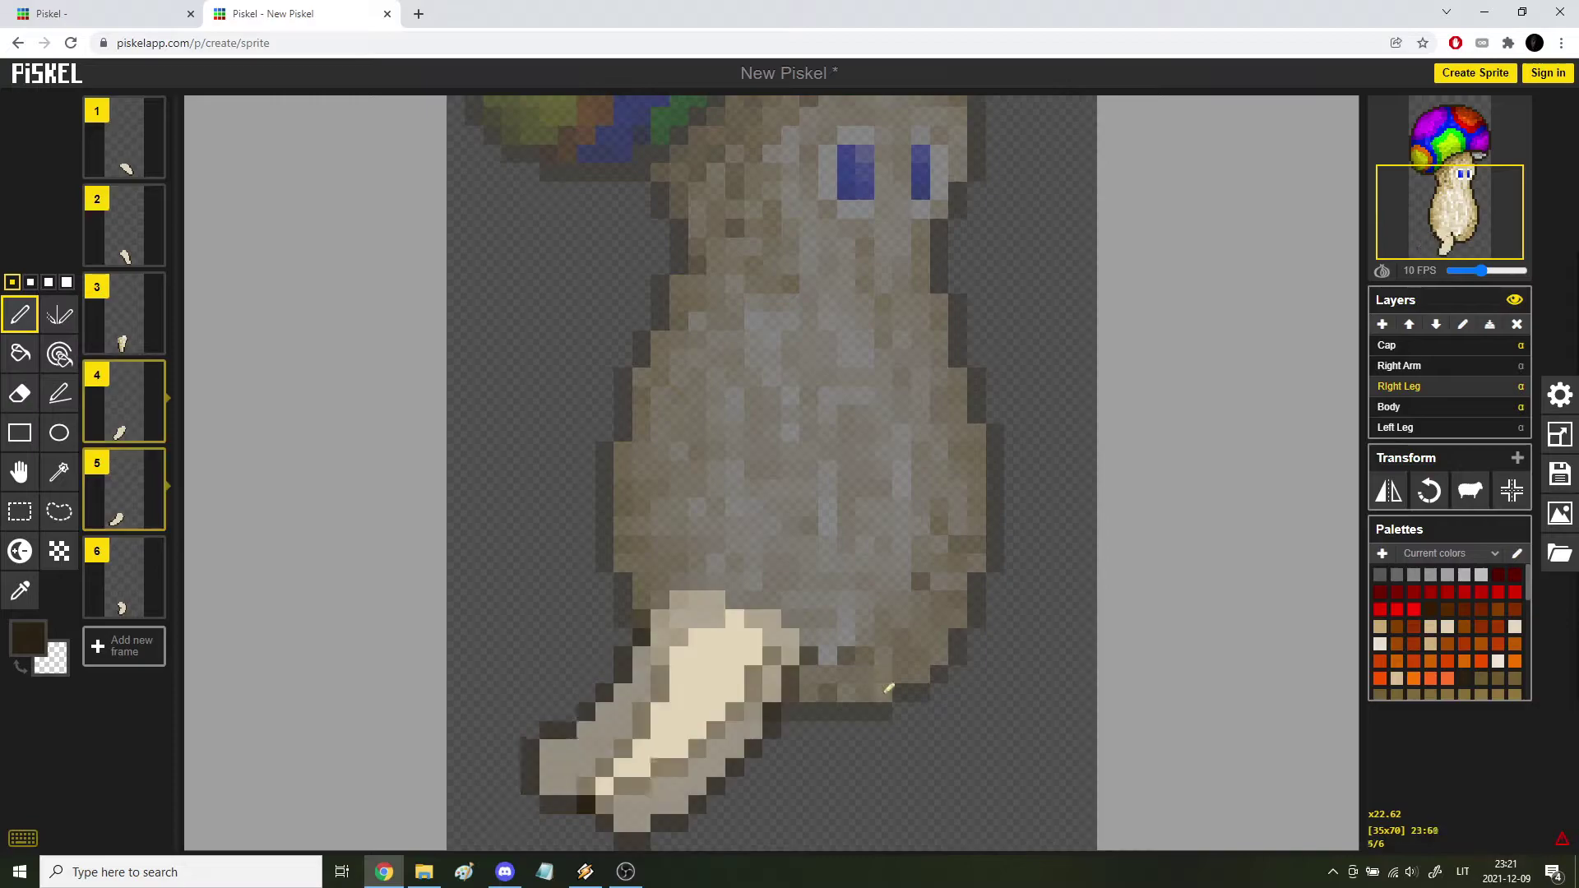
key("Down")
key("Up")
key("Down")
key("Up")
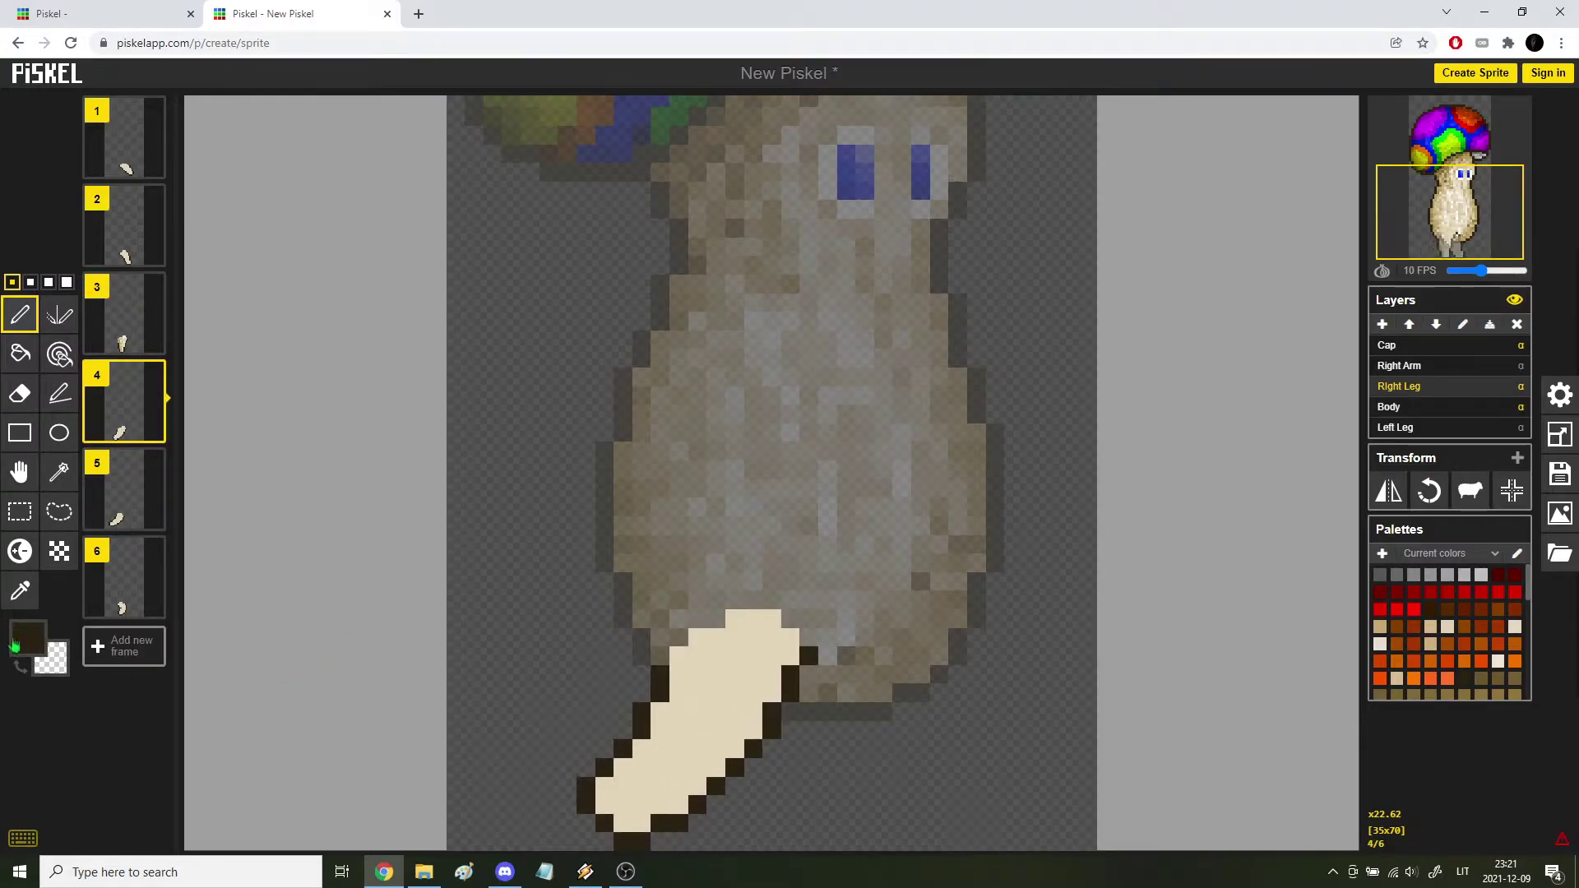
Shade the right legs in frames 4 and 5 with mottled lighter and darker beige pixels using the Lighten tool.
left_click(19, 551)
mouse_move(642, 765)
left_mouse_down()
mouse_move(699, 637)
mouse_move(635, 816)
mouse_move(691, 691)
mouse_move(619, 783)
mouse_move(769, 613)
mouse_move(731, 749)
mouse_move(784, 614)
mouse_move(740, 639)
mouse_move(672, 616)
left_mouse_up()
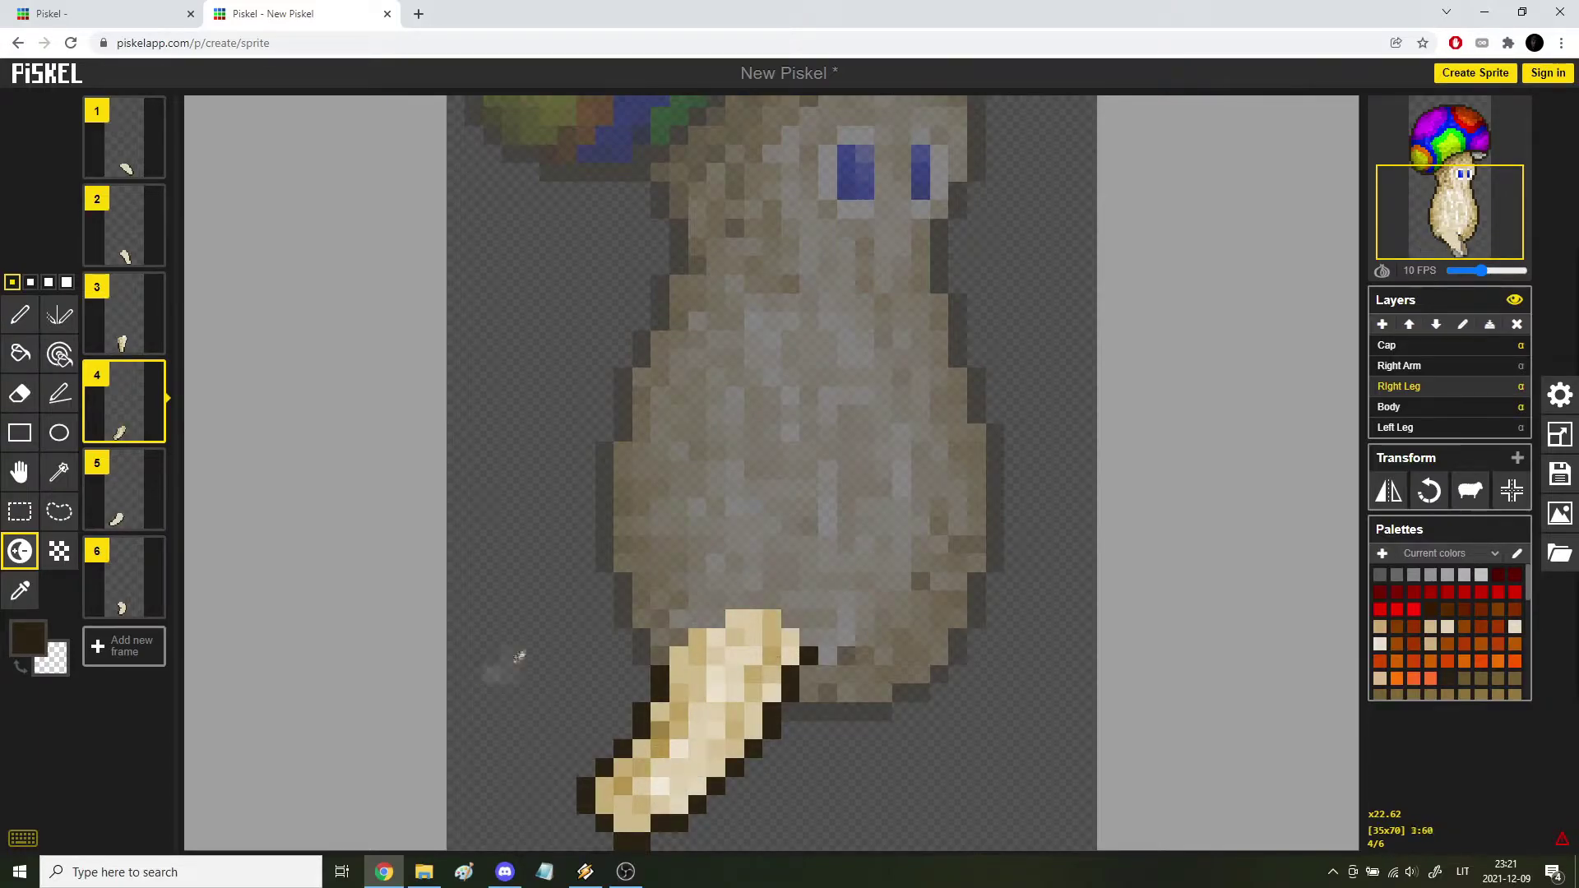
key("Down")
mouse_move(567, 761)
left_mouse_down()
mouse_move(620, 709)
mouse_move(695, 567)
mouse_move(536, 765)
mouse_move(560, 781)
mouse_move(716, 611)
mouse_move(737, 665)
mouse_move(625, 746)
mouse_move(753, 617)
mouse_move(831, 586)
mouse_move(778, 628)
mouse_move(700, 625)
mouse_move(706, 570)
mouse_move(783, 606)
left_mouse_up()
key("Up")
key("Down")
key("Up")
key("Down")
left_click(584, 748, "ctrl")
left_click(641, 712, "ctrl")
mouse_move(676, 640)
left_mouse_down()
mouse_move(679, 618)
mouse_move(559, 773)
mouse_move(592, 749)
left_mouse_up()
Shade frame 6's bent right leg with darker beige along the rear edge and lighter pixels toward the front.
key("Down")
mouse_move(724, 740)
left_mouse_down()
mouse_move(740, 674)
mouse_move(715, 779)
mouse_move(699, 637)
mouse_move(755, 744)
left_mouse_up()
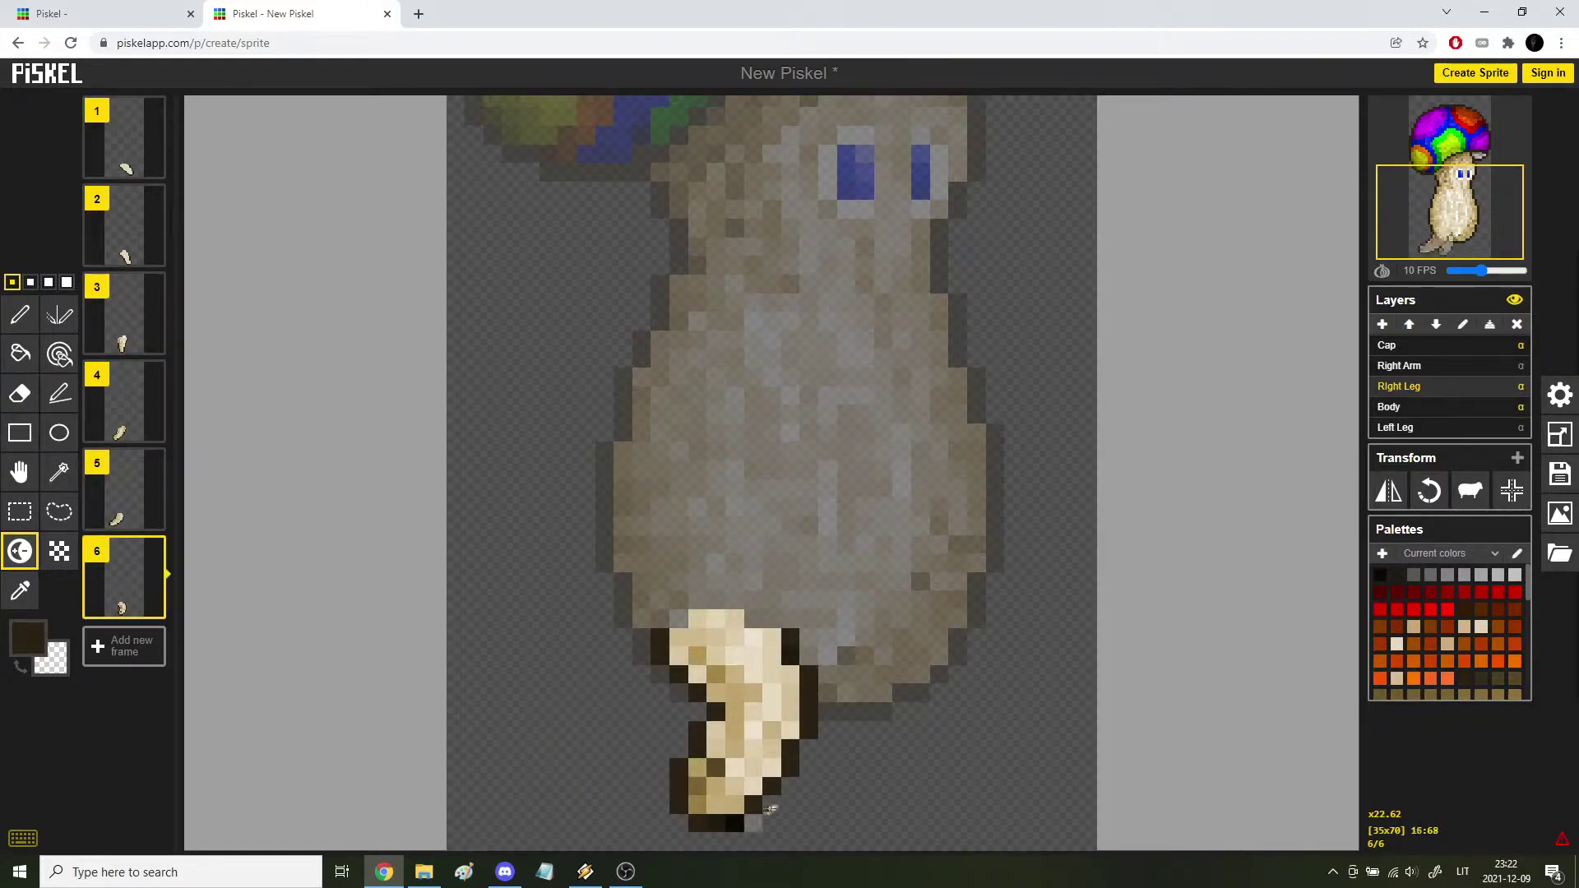
mouse_move(720, 643)
left_mouse_down()
mouse_move(732, 692)
mouse_move(718, 745)
left_mouse_up()
Shade the right legs in frames 2 and 1 with mottled lighter and darker beige pixels.
key("Up")
key("Up")
key("Up")
key("Up")
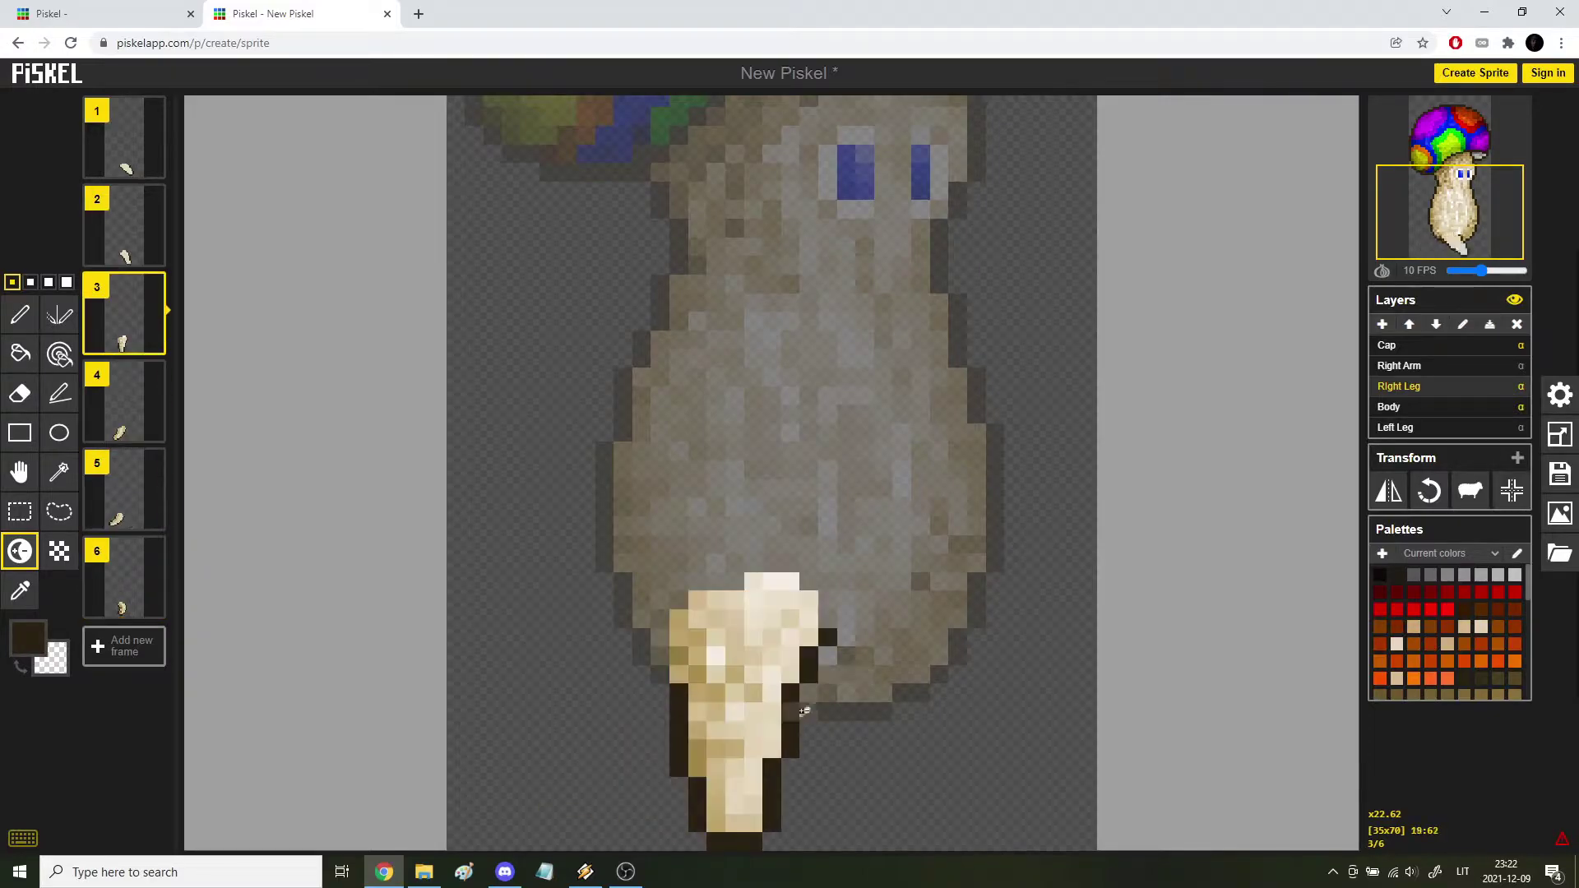
mouse_move(810, 773)
left_mouse_down()
mouse_move(747, 673)
mouse_move(851, 775)
mouse_move(822, 695)
mouse_move(717, 645)
mouse_move(843, 698)
mouse_move(811, 645)
mouse_move(916, 760)
mouse_move(831, 756)
mouse_move(719, 639)
mouse_move(881, 749)
mouse_move(714, 611)
left_mouse_up()
key("Up")
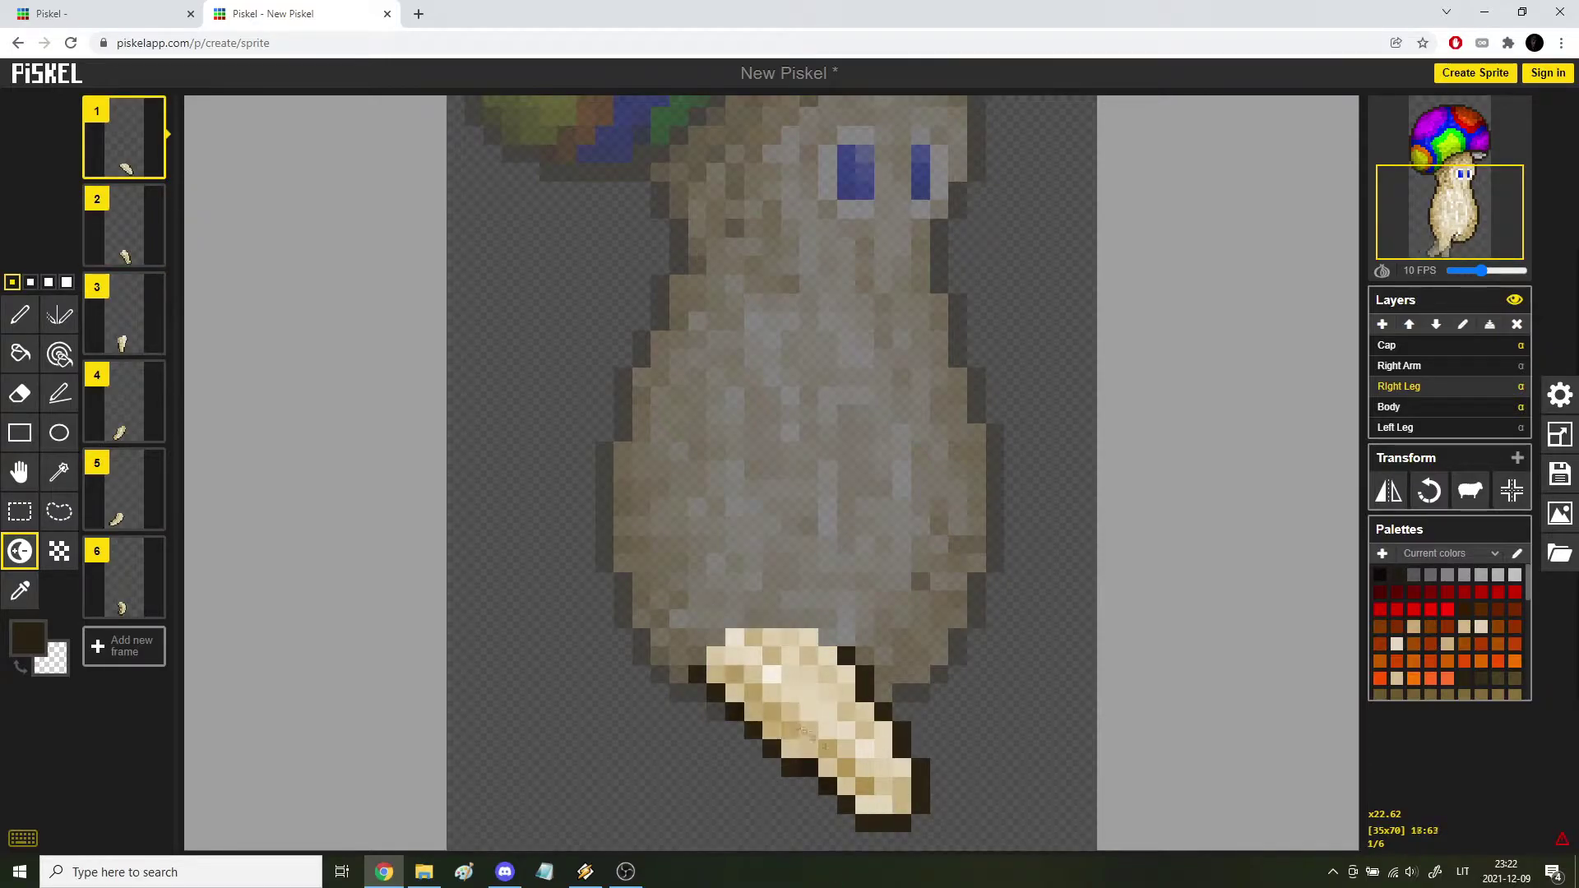
scroll(805, 728, "up", 3)
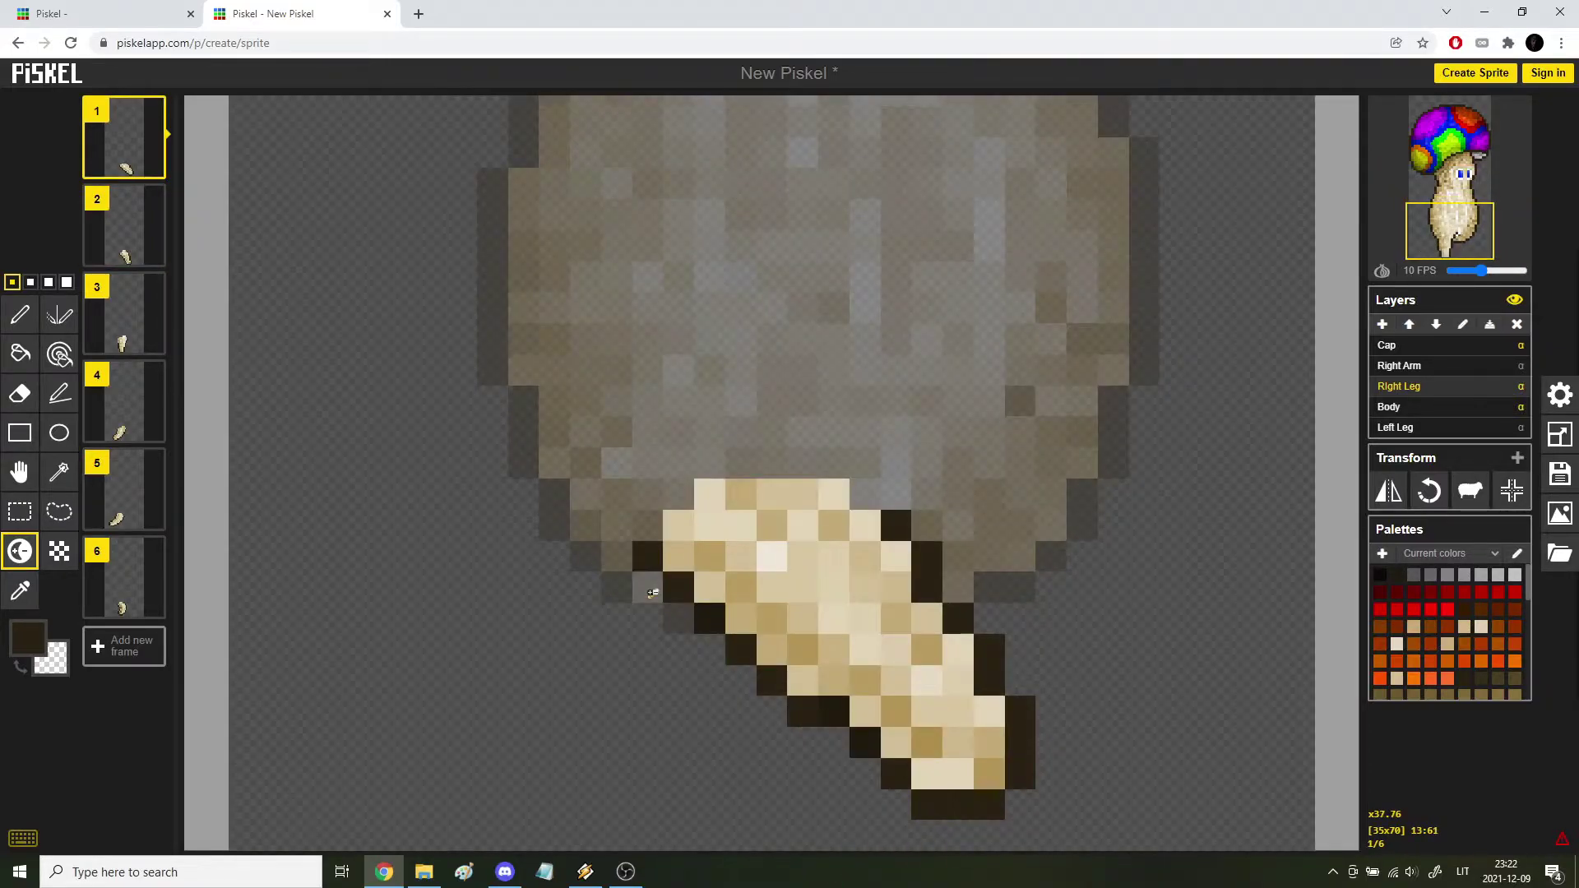
Watch the shaded walk cycle in an enlarged animation preview and slow the playback to 2 FPS.
mouse_move(1513, 119)
key("Down")
key("Down")
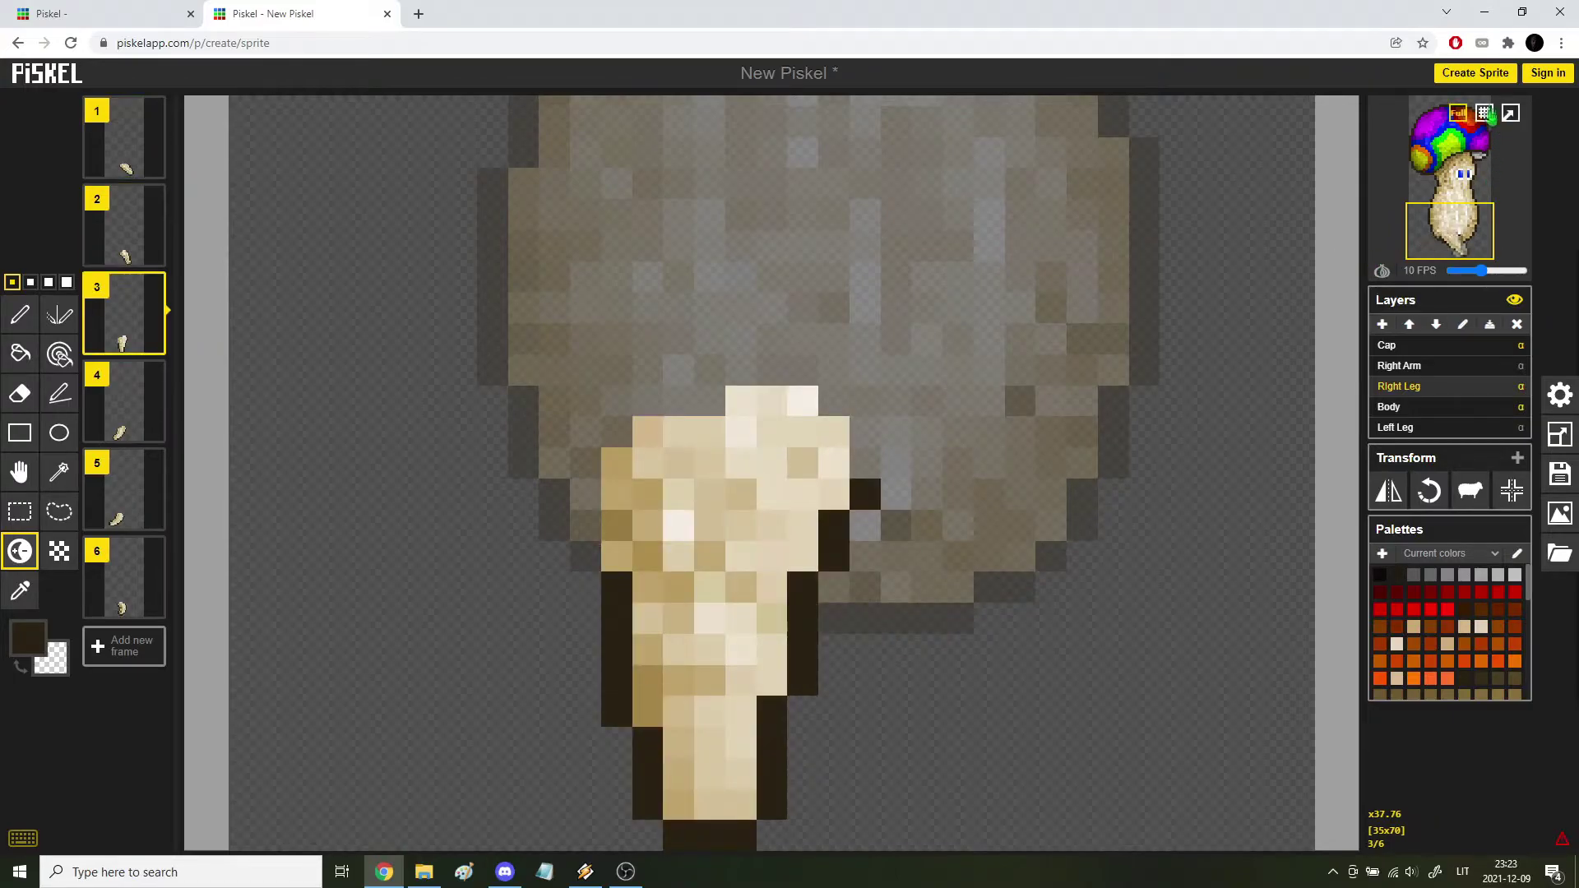
left_click(1512, 115)
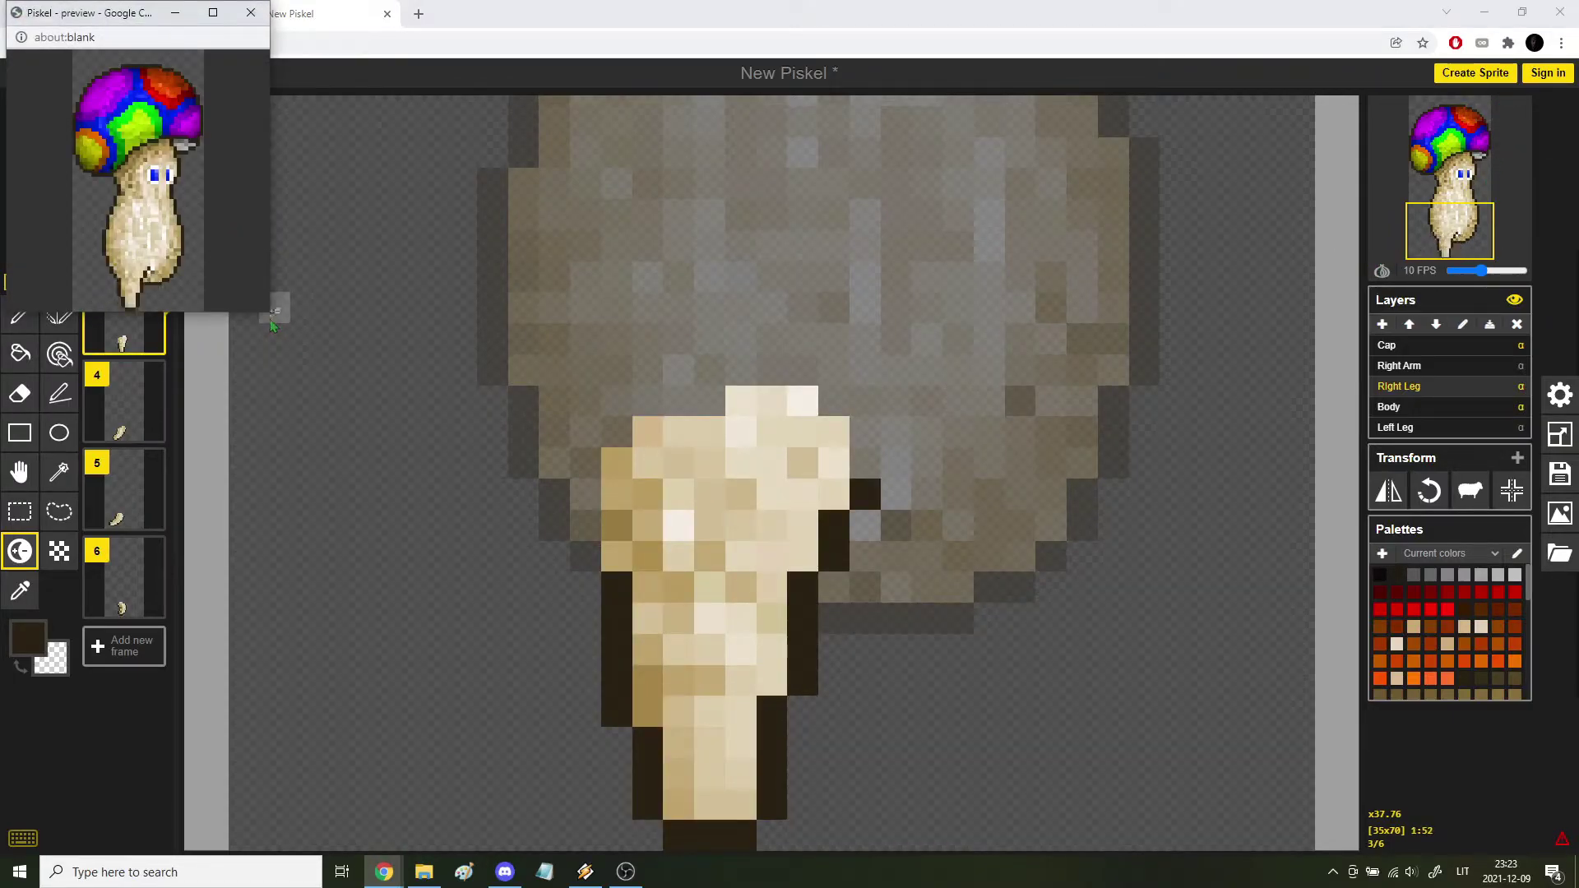
left_click_drag(269, 315, 560, 664)
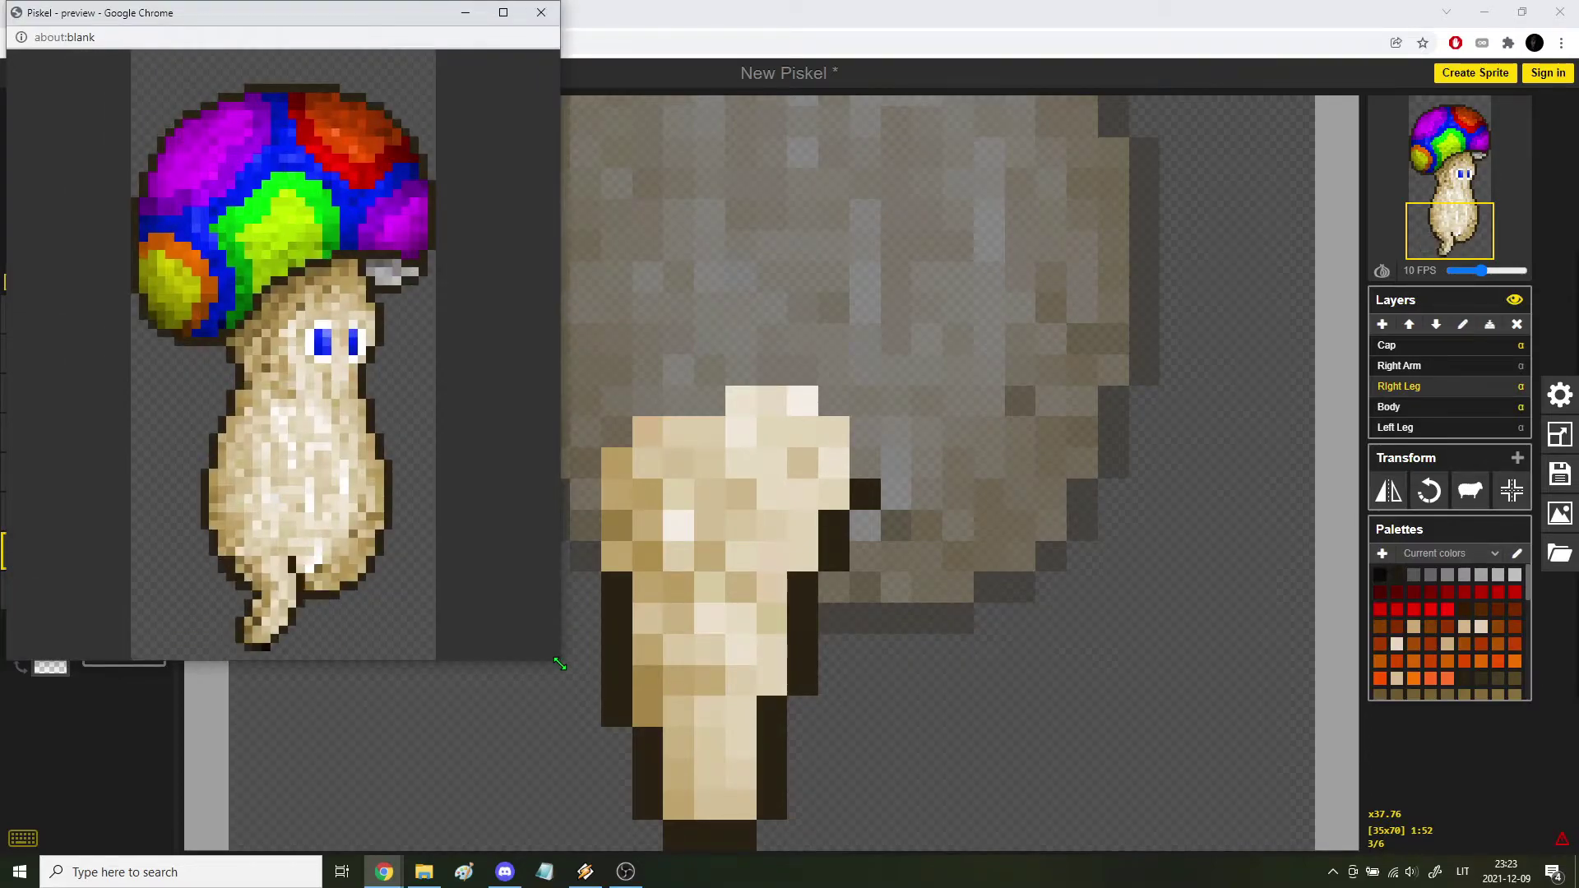
left_click(649, 28)
scroll(578, 491, "down", 4)
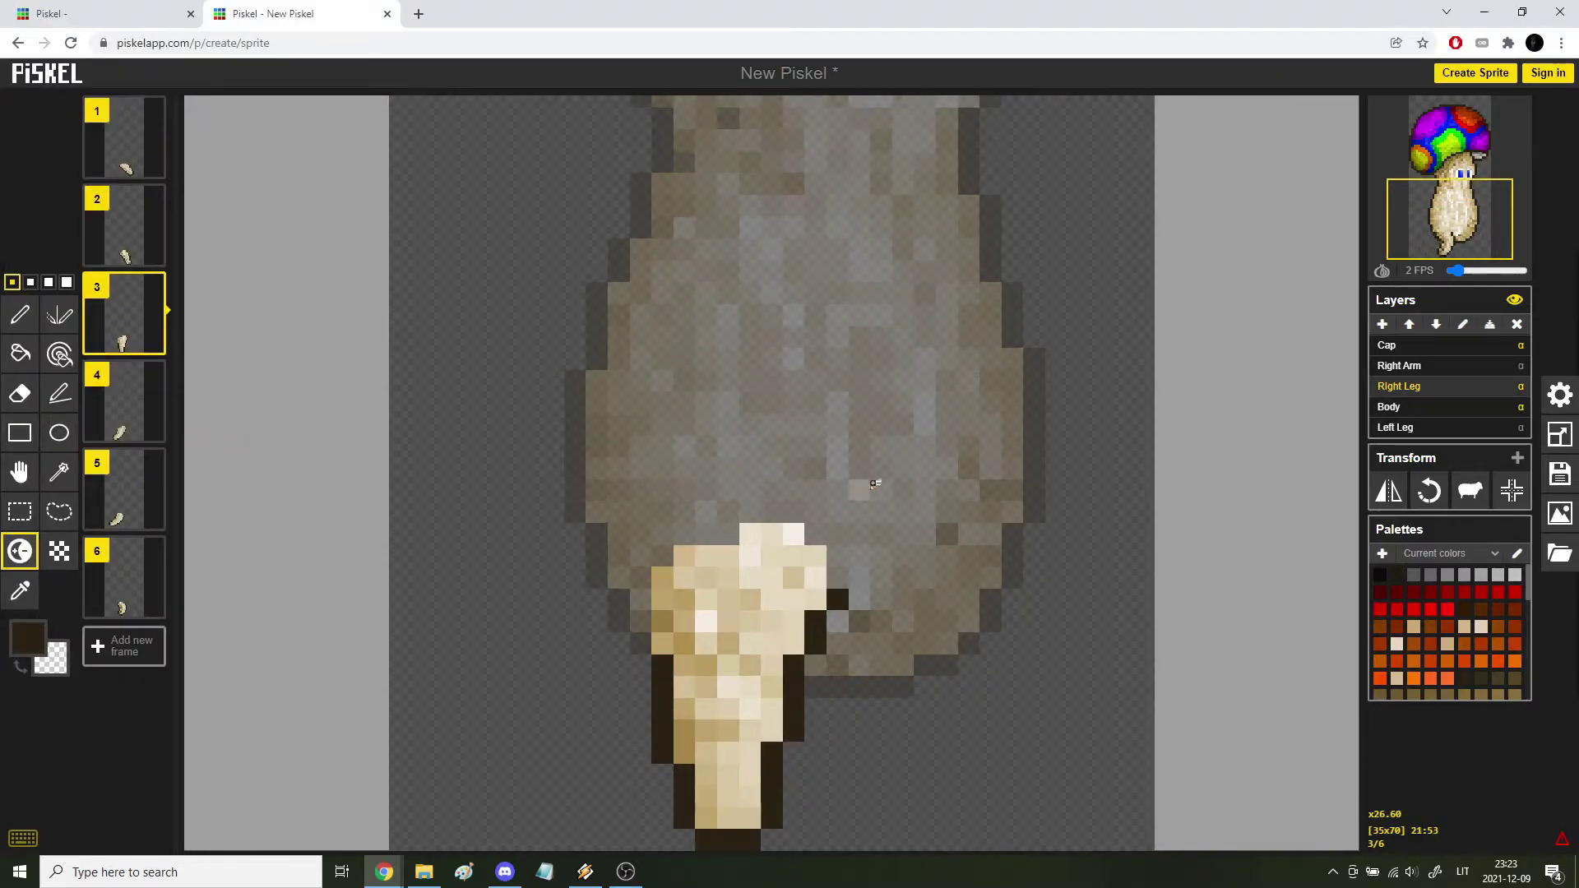
Flip back and forth through the right leg frames to compare the shading between poses.
key("Down")
key("Down")
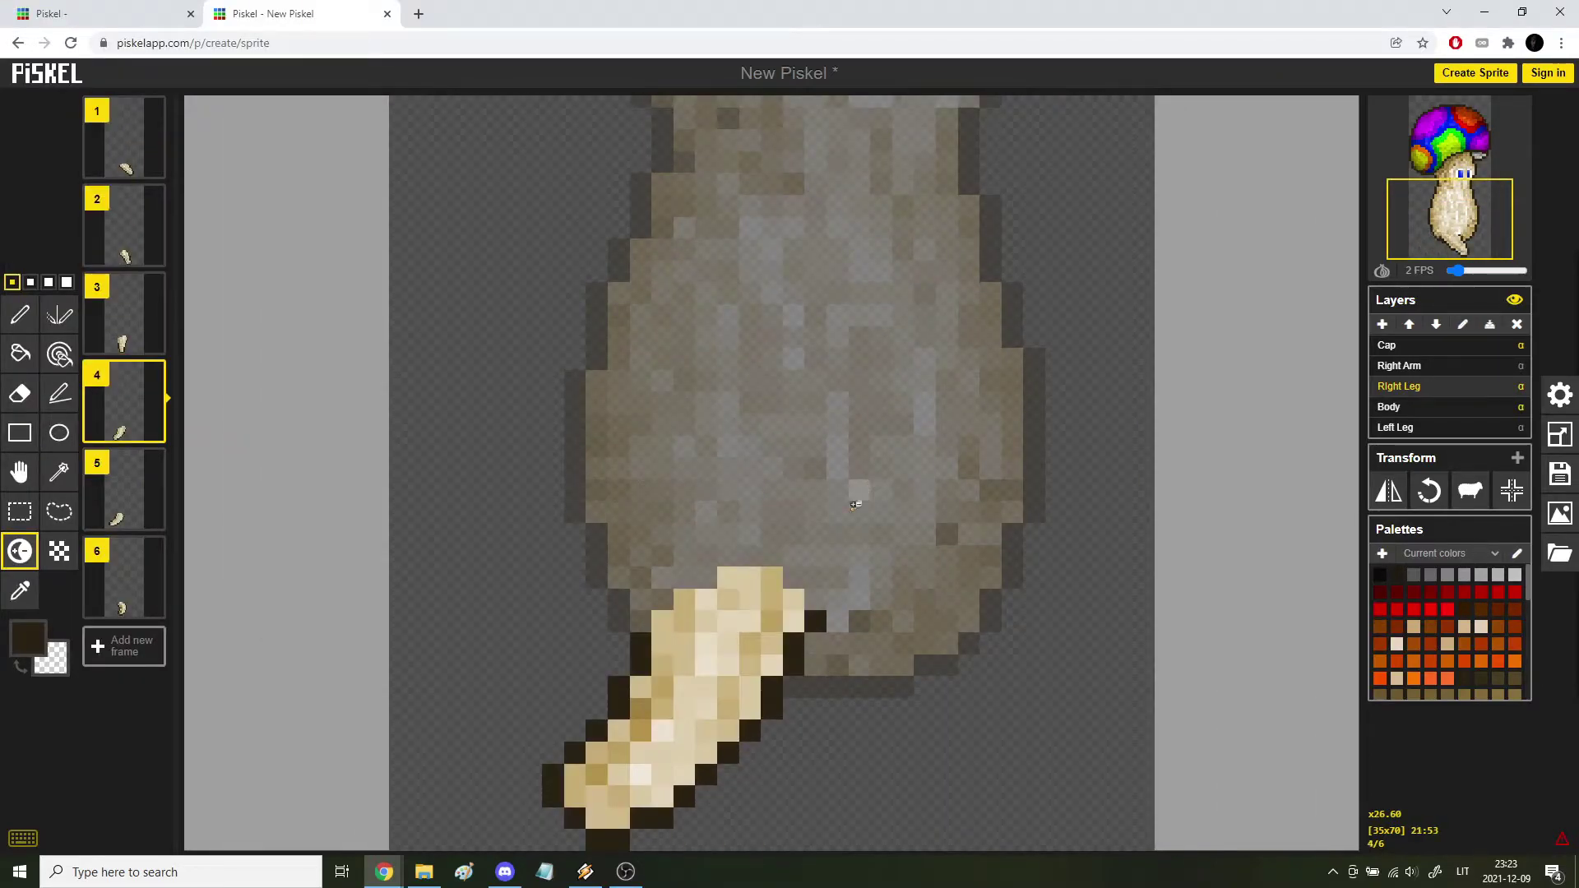
key("Up")
key("Up")
key("Up")
key("Up")
key("Down")
key("Down")
key("Up")
key("Up")
key("Up")
Clean up the dark outline pixels where the right leg overlaps the body across the frames, and set playback to 6 FPS.
key("p")
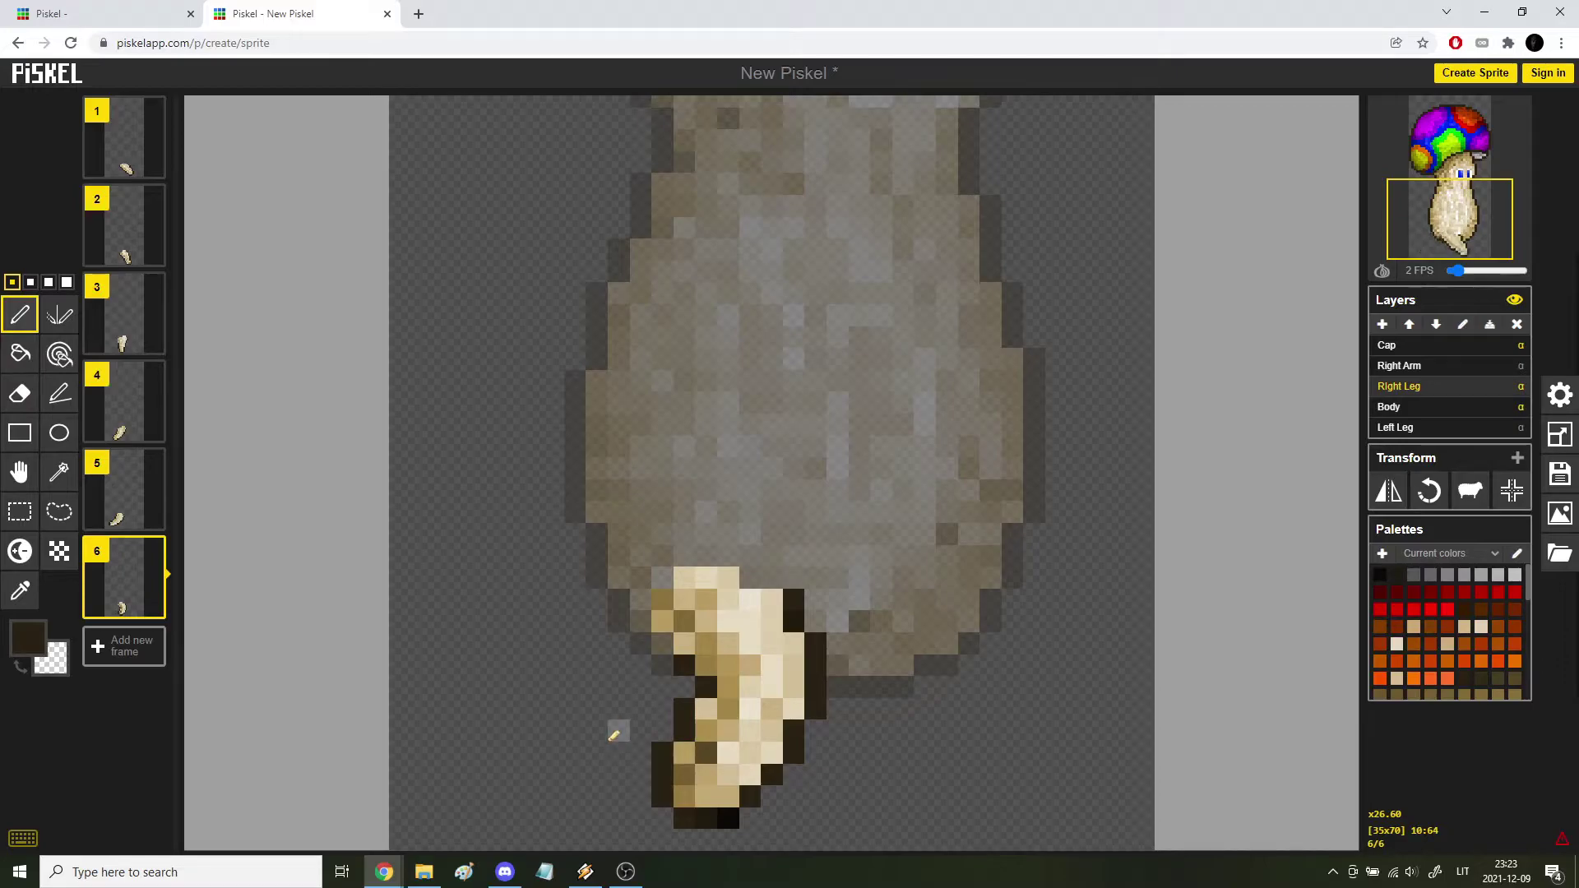
key("Down")
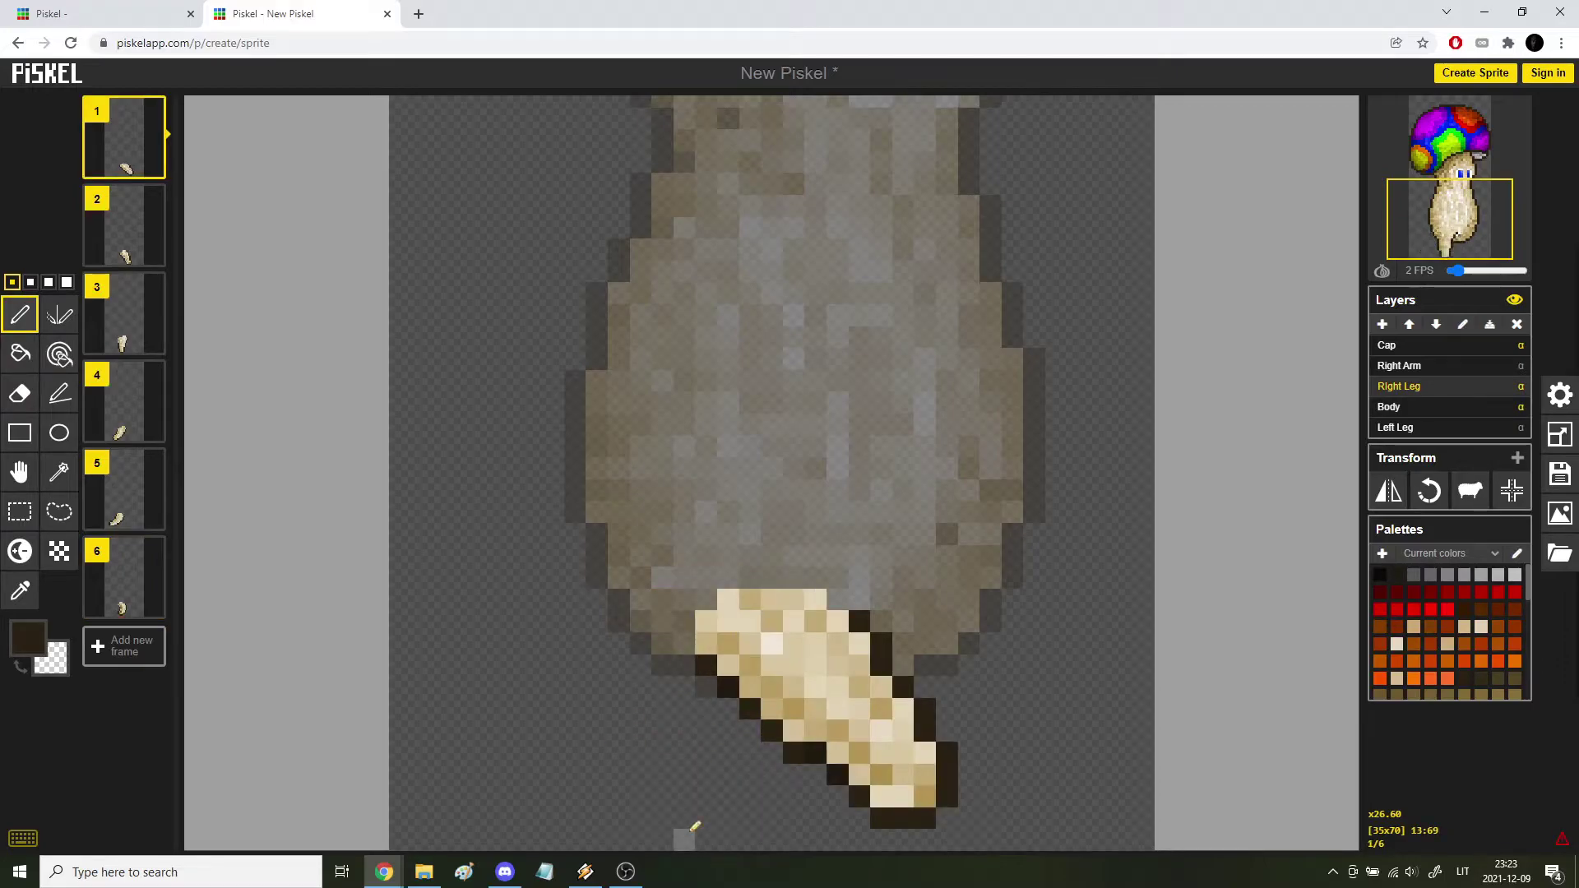
key("Down")
key("Down")
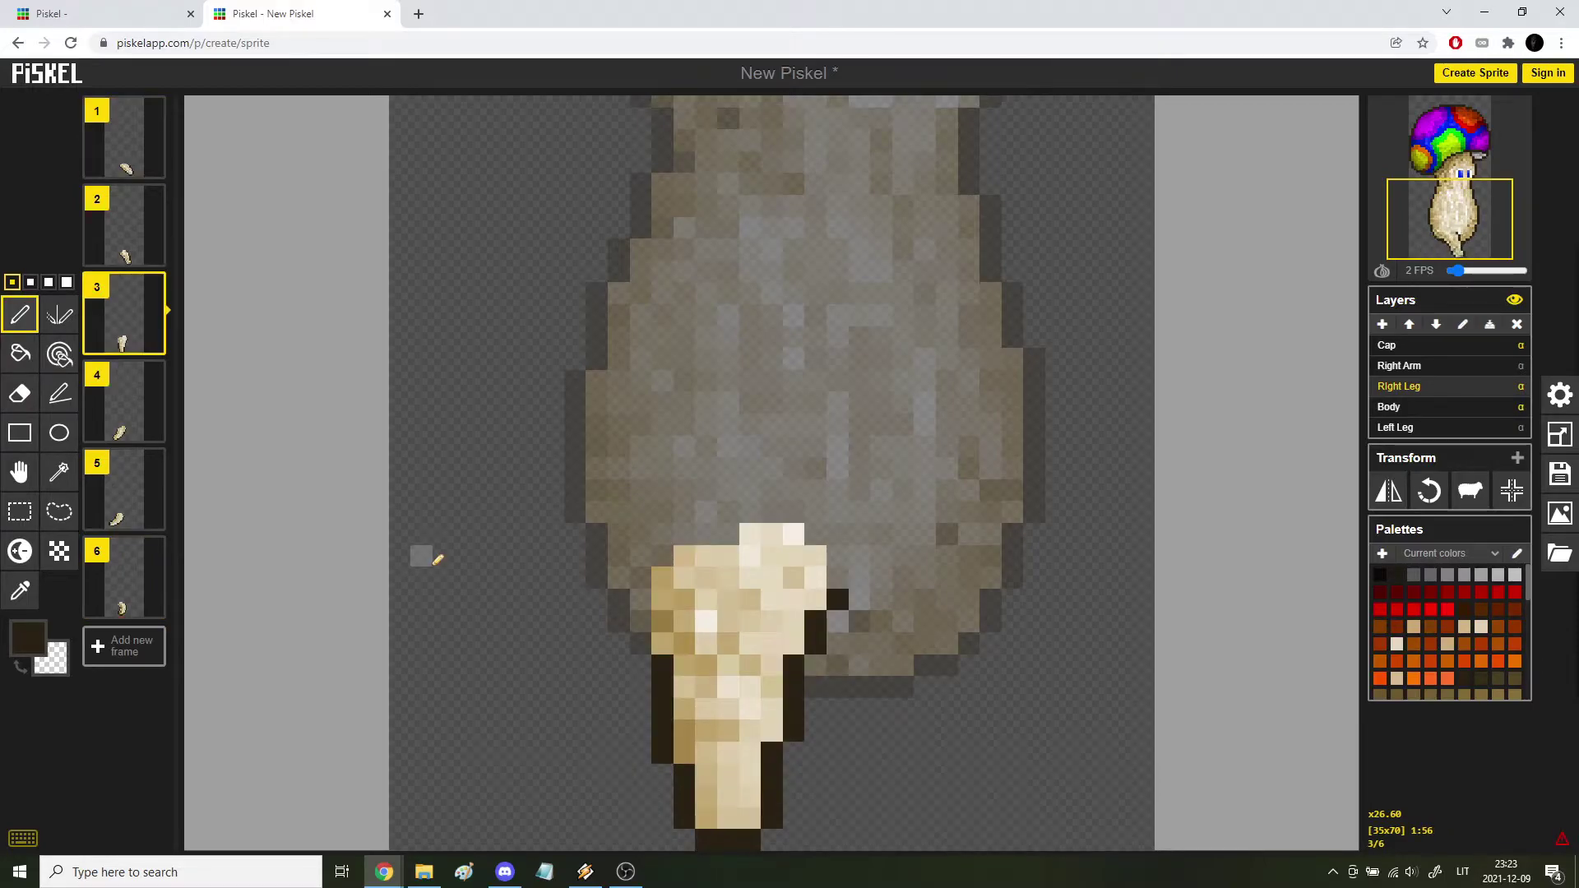
key("Up")
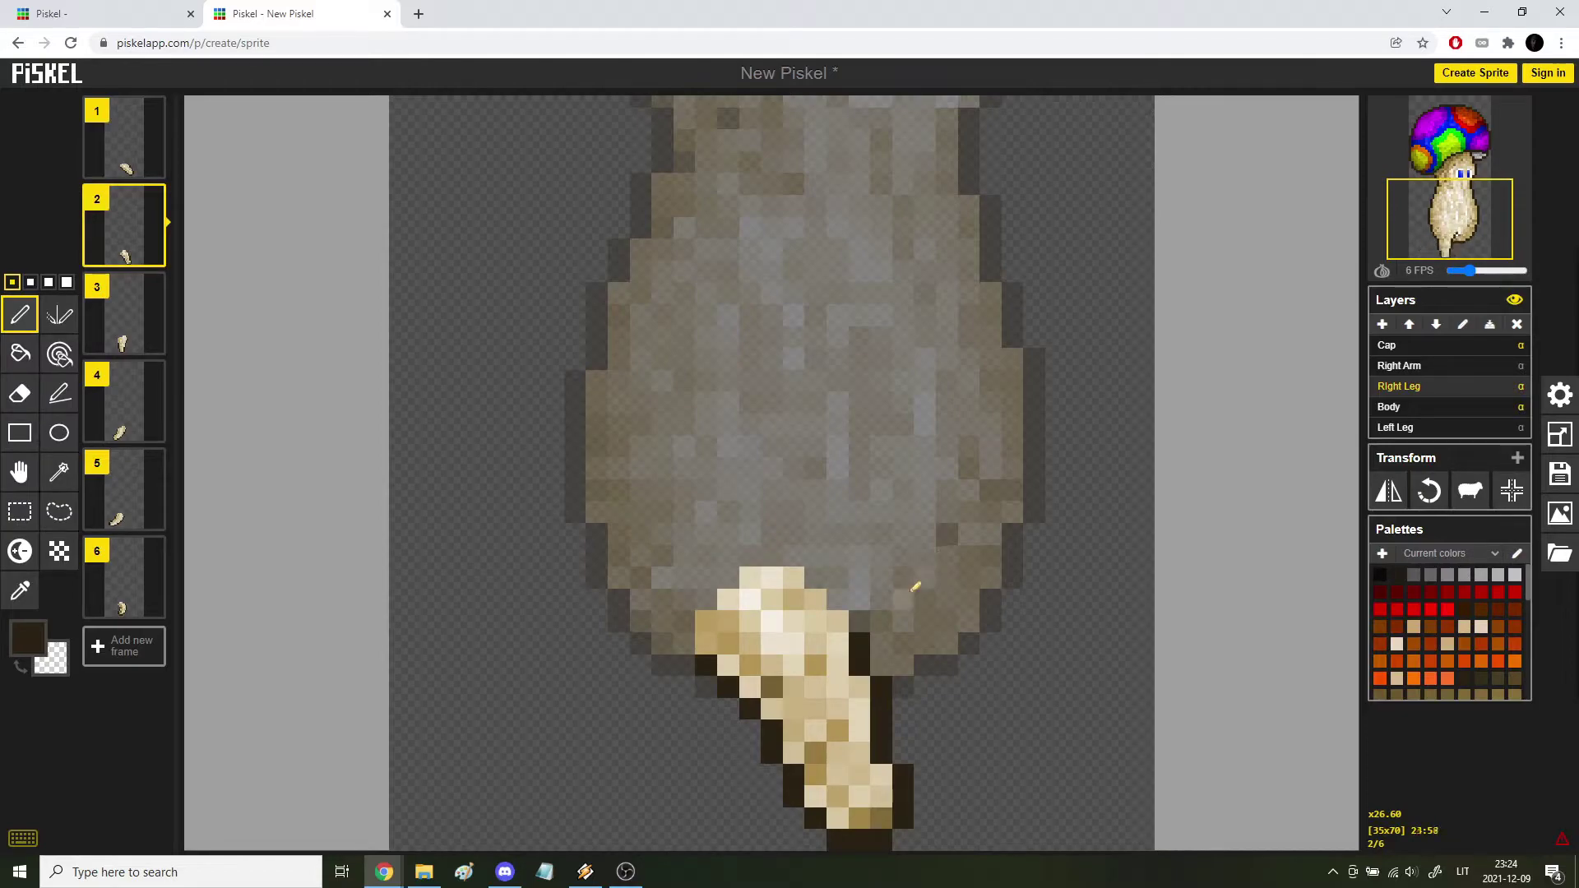
key("Up")
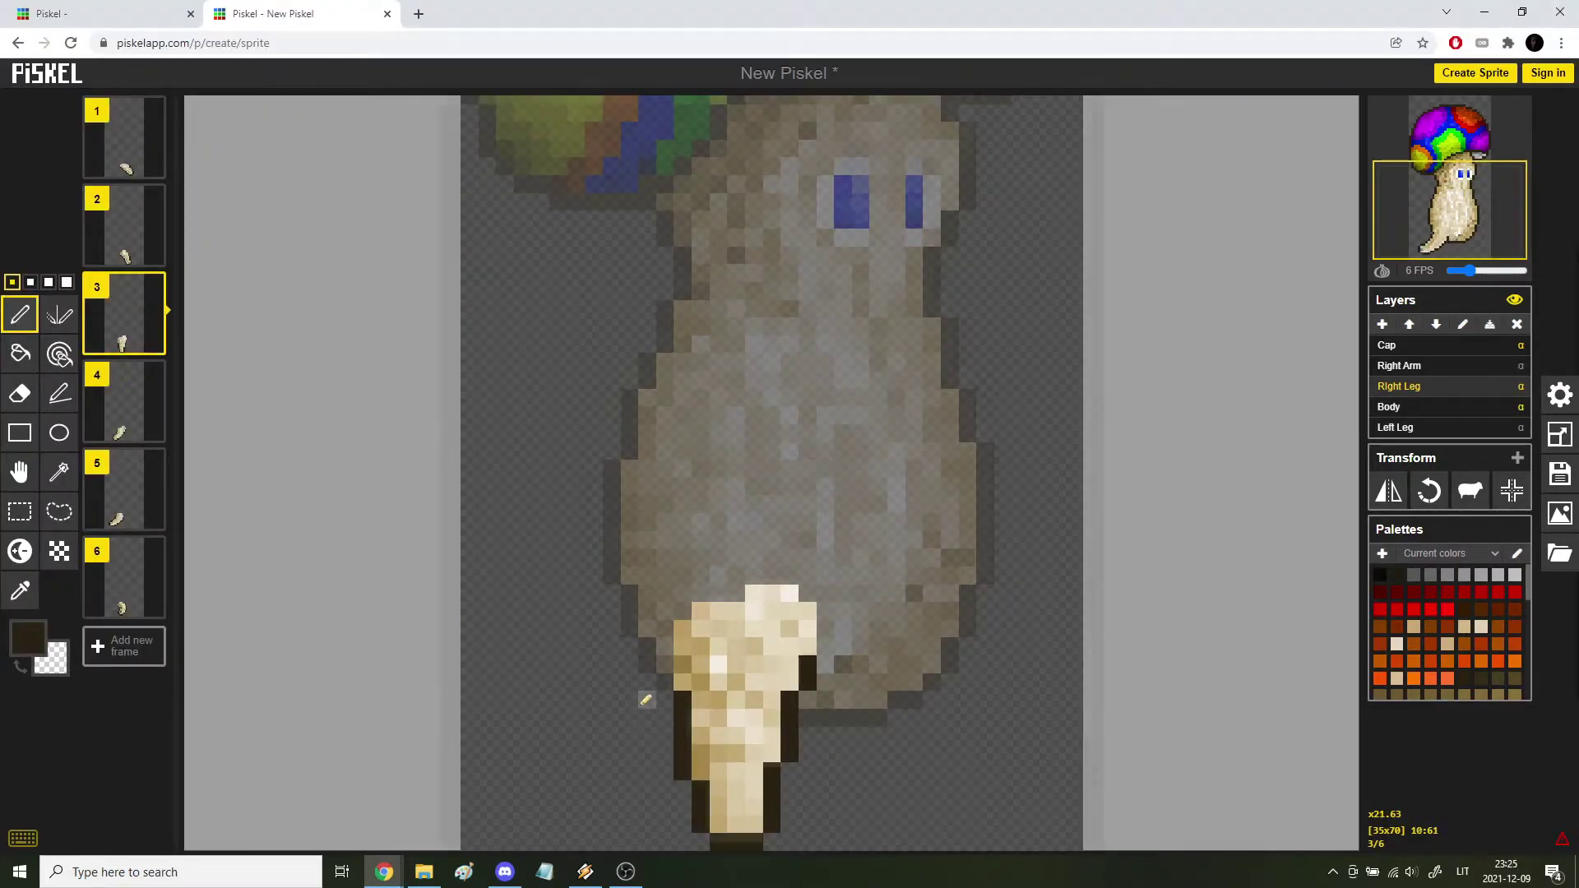
scroll(646, 700, "up", 5)
key("Up")
key("Up")
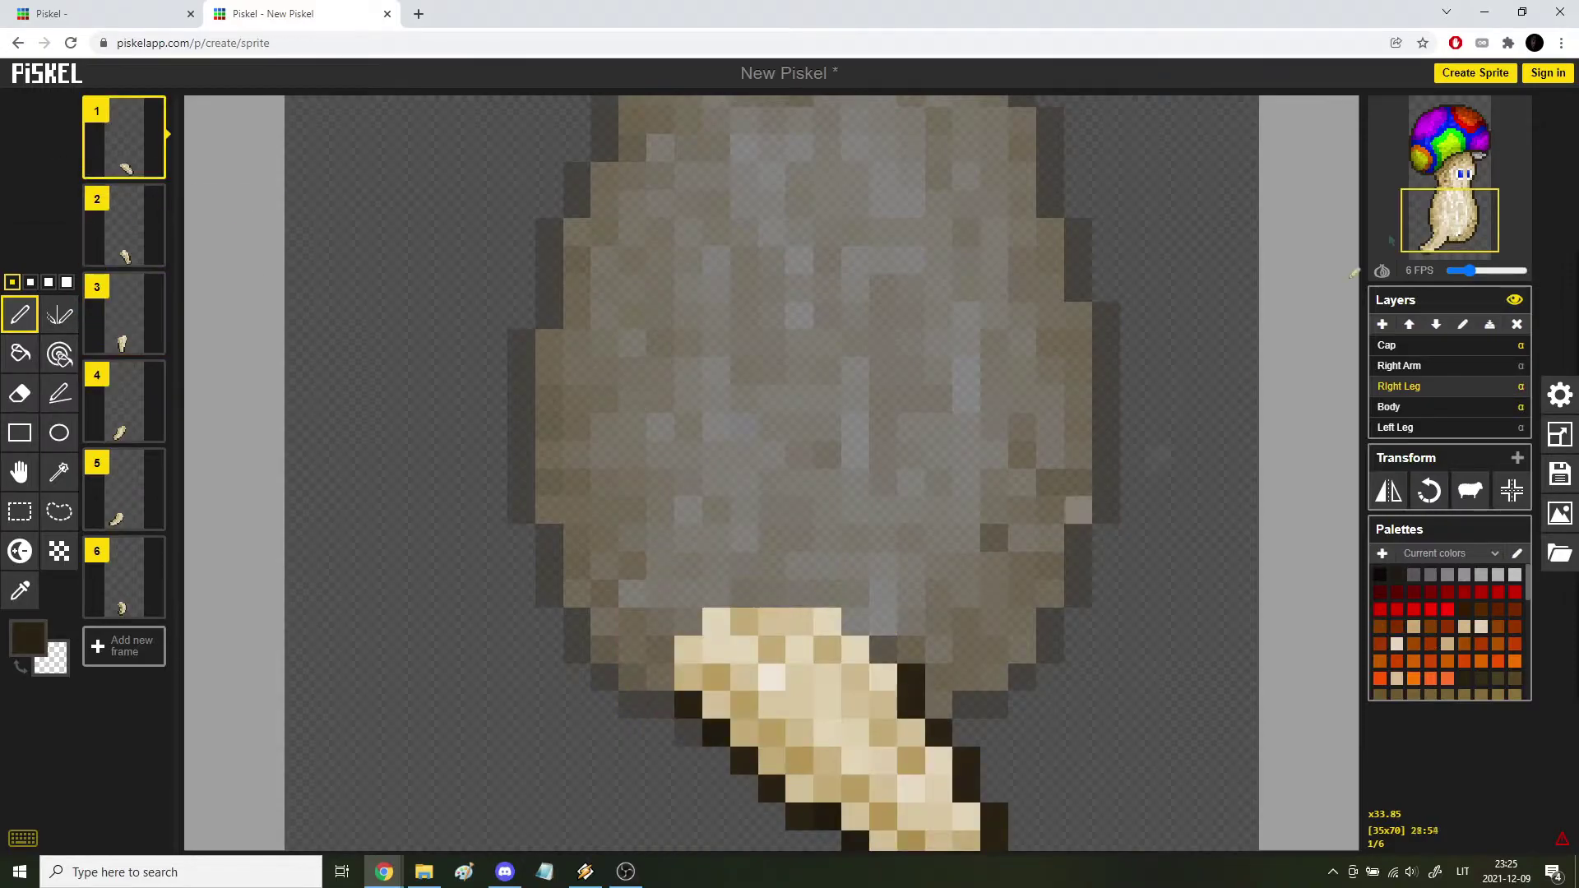
Examine the cleaned-up right leg poses frame by frame, both close up and against the whole character.
left_click(1434, 234)
key("Down")
key("Down")
key("Down")
key("Down")
scroll(887, 720, "down", 10)
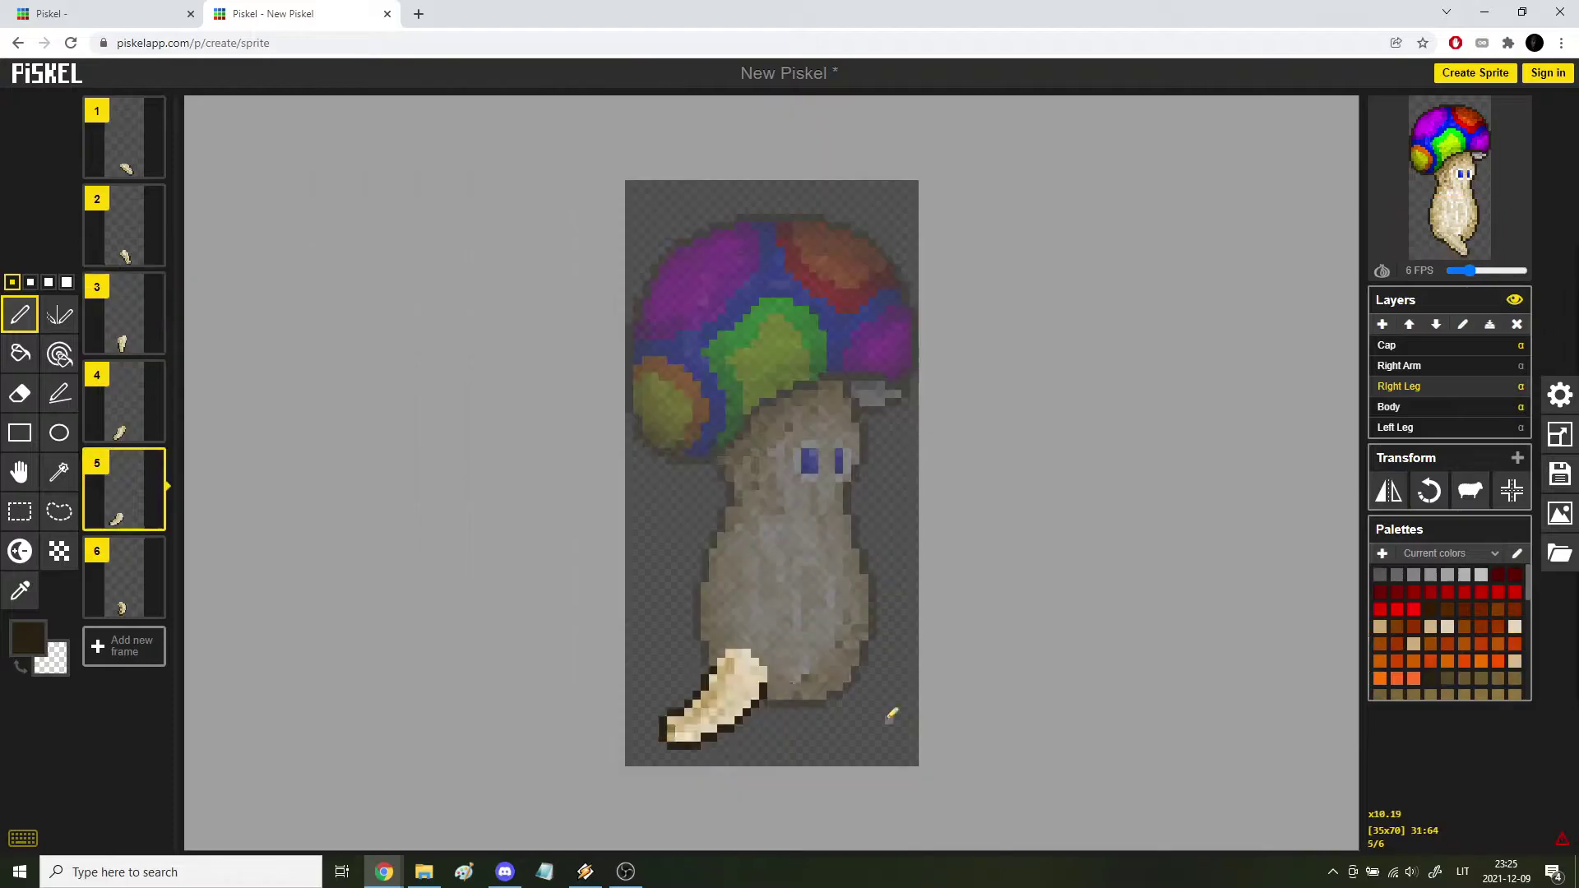
key("Up")
key("Up")
key("Up")
key("Up")
key("Down")
key("Down")
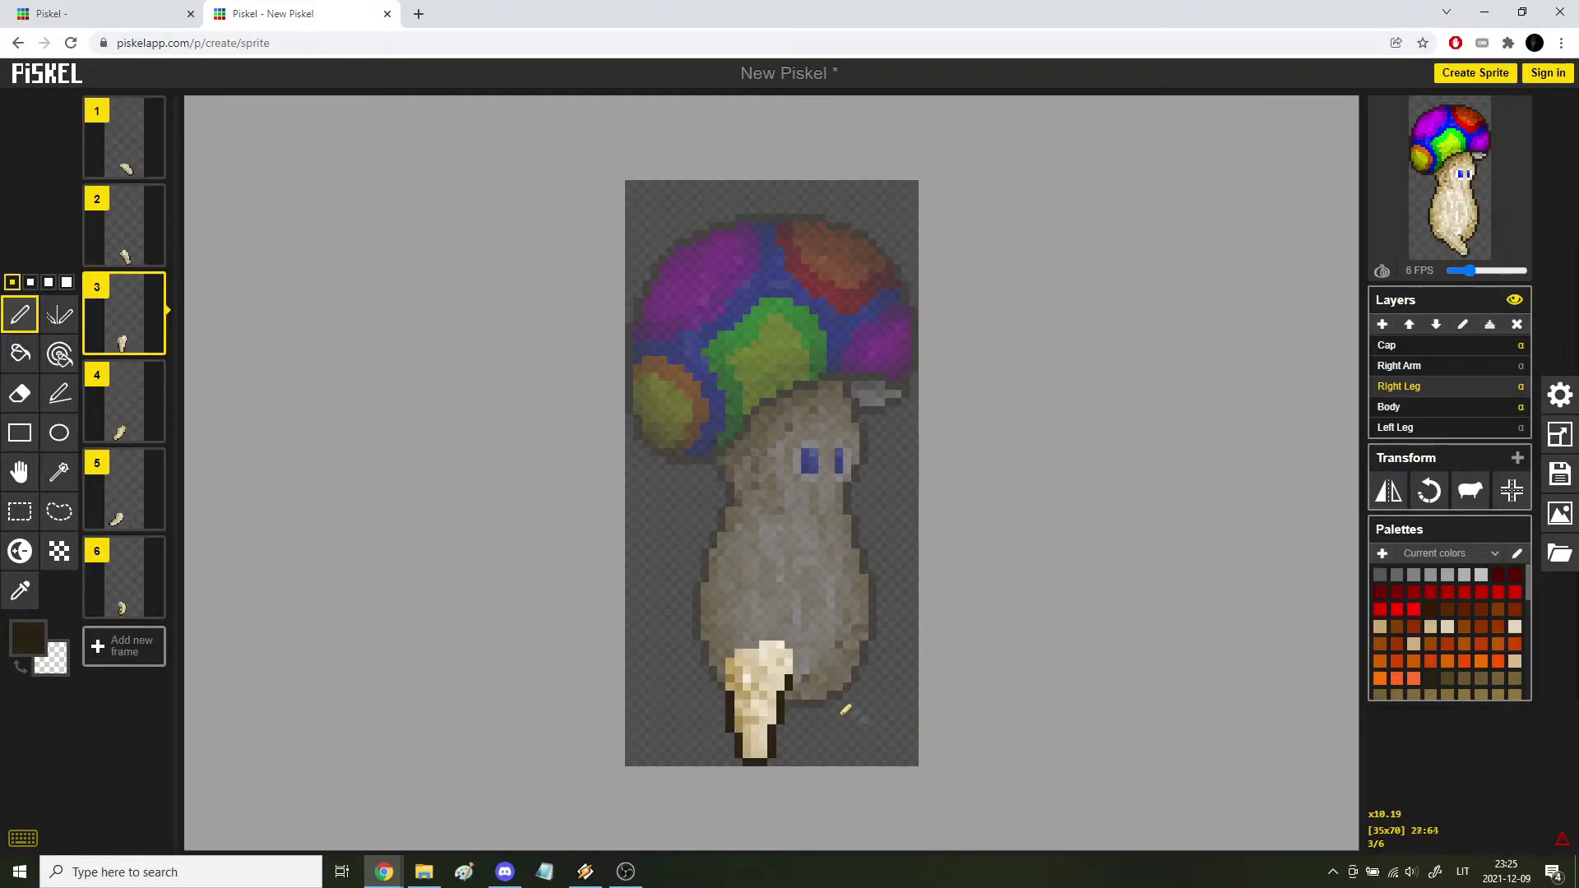
key("Down")
scroll(845, 709, "up", 2)
key("Up")
scroll(822, 714, "down", 1)
key("Down")
scroll(806, 686, "up", 5)
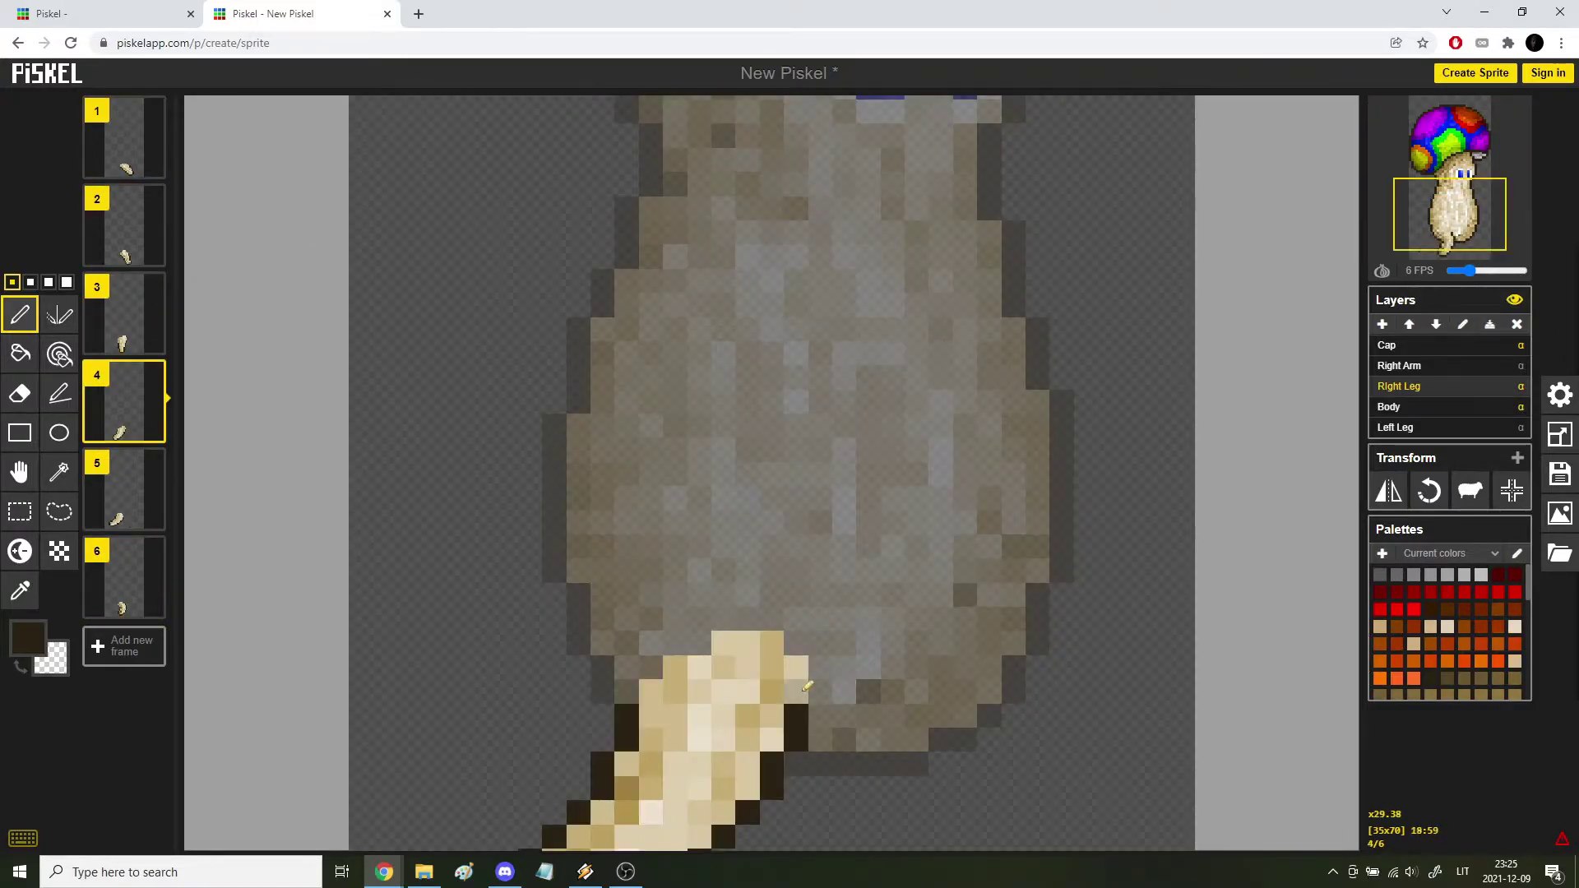
key("Up")
key("Down")
Switch to the Left Leg layer and check its leg in frames 3 through 6.
left_click(1398, 407)
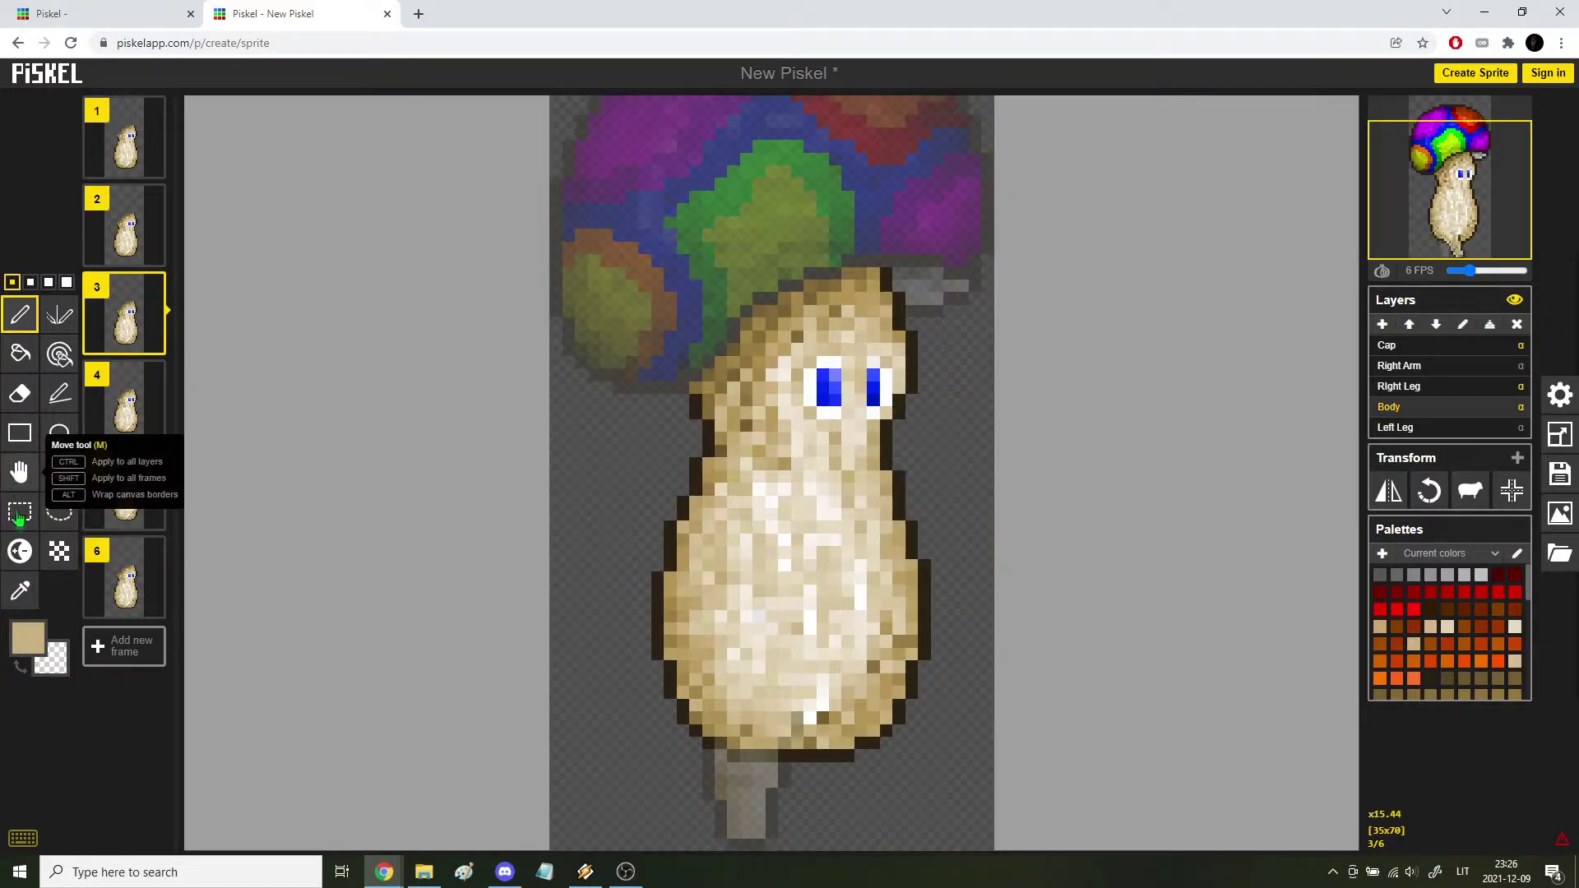
left_click(20, 515)
left_click(1397, 428)
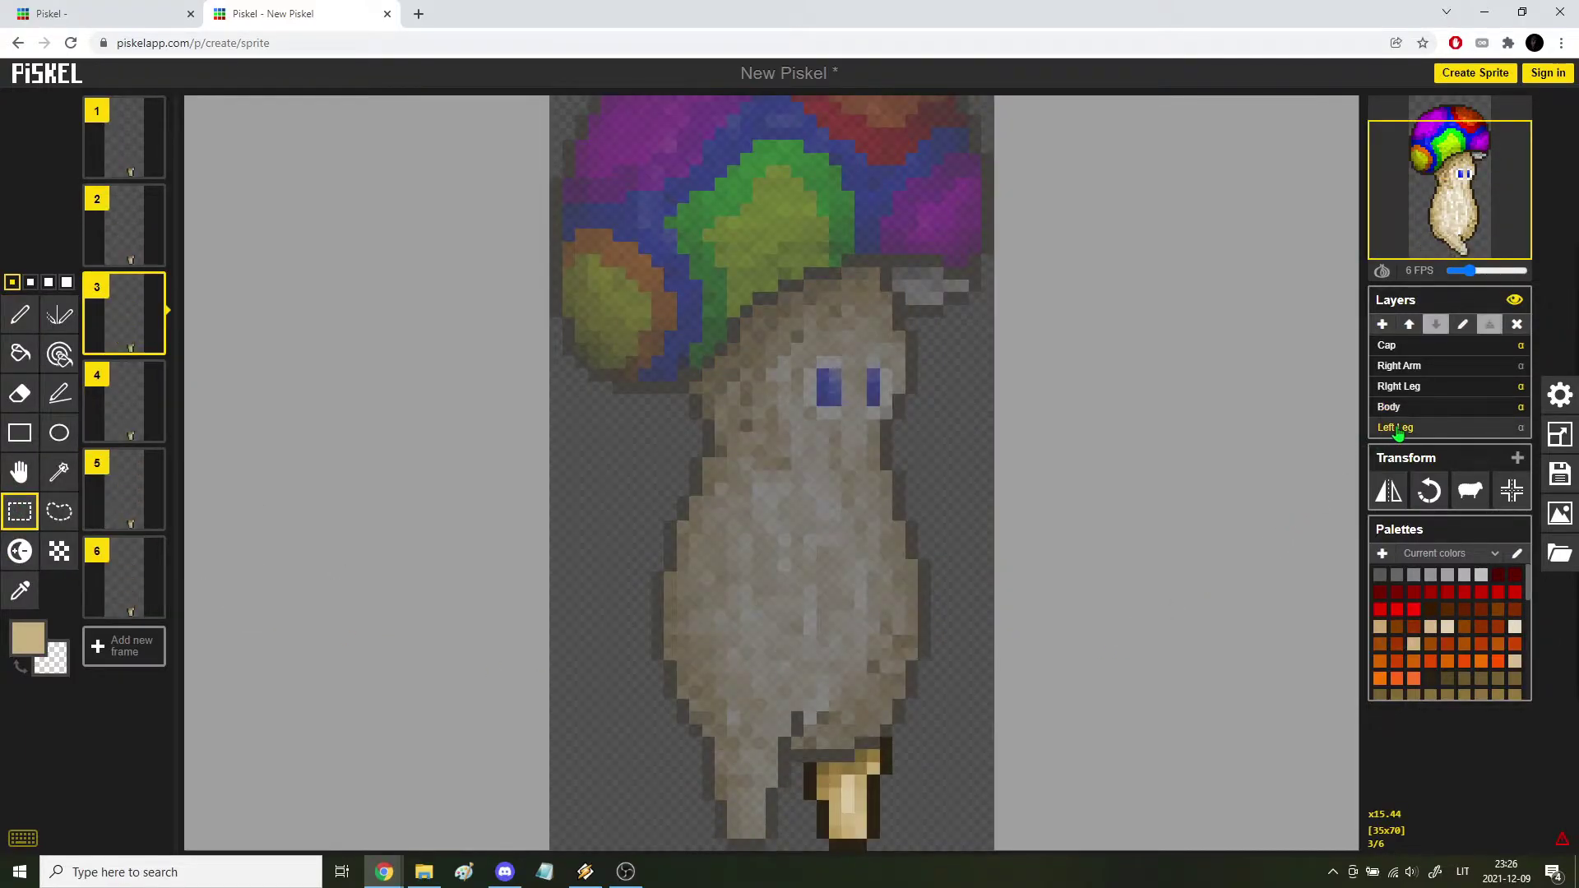
scroll(856, 716, "down", 1)
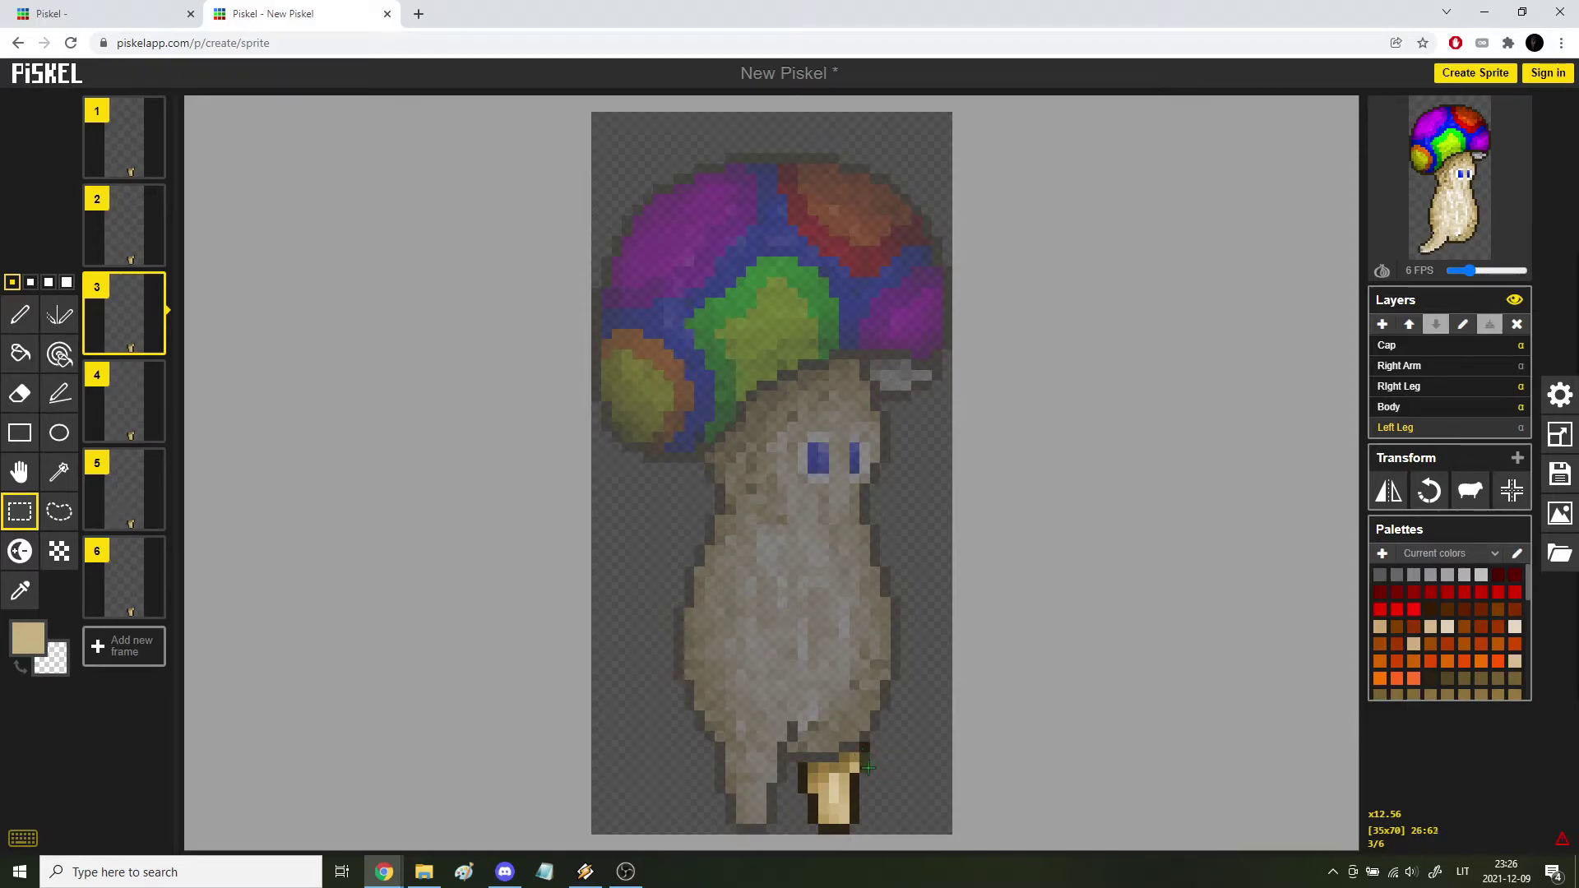
key("Down")
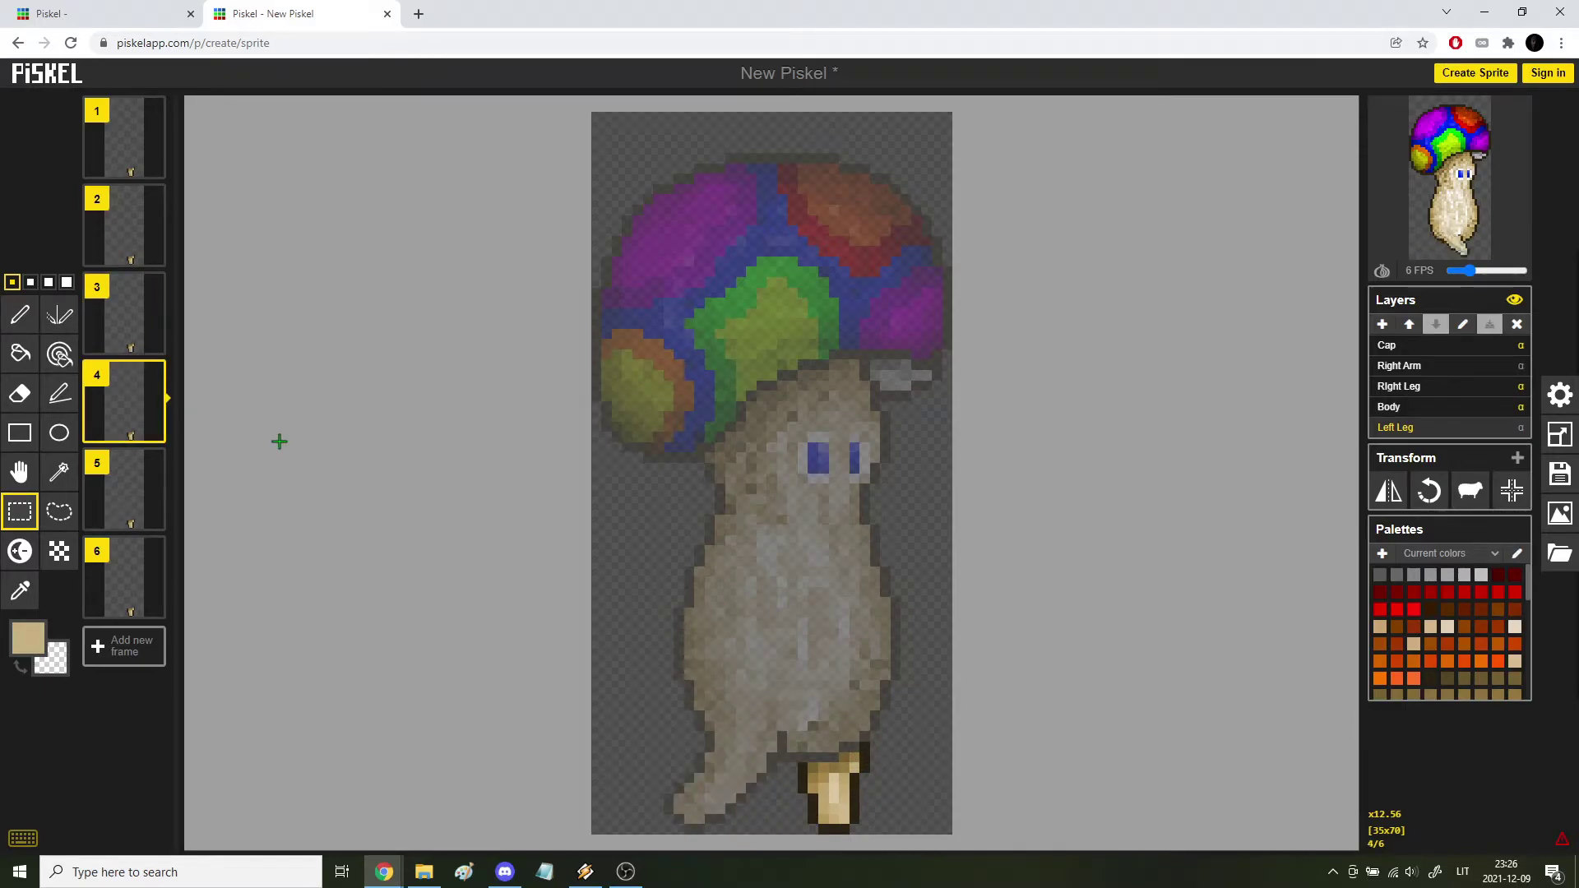
key("Down")
key("Down")
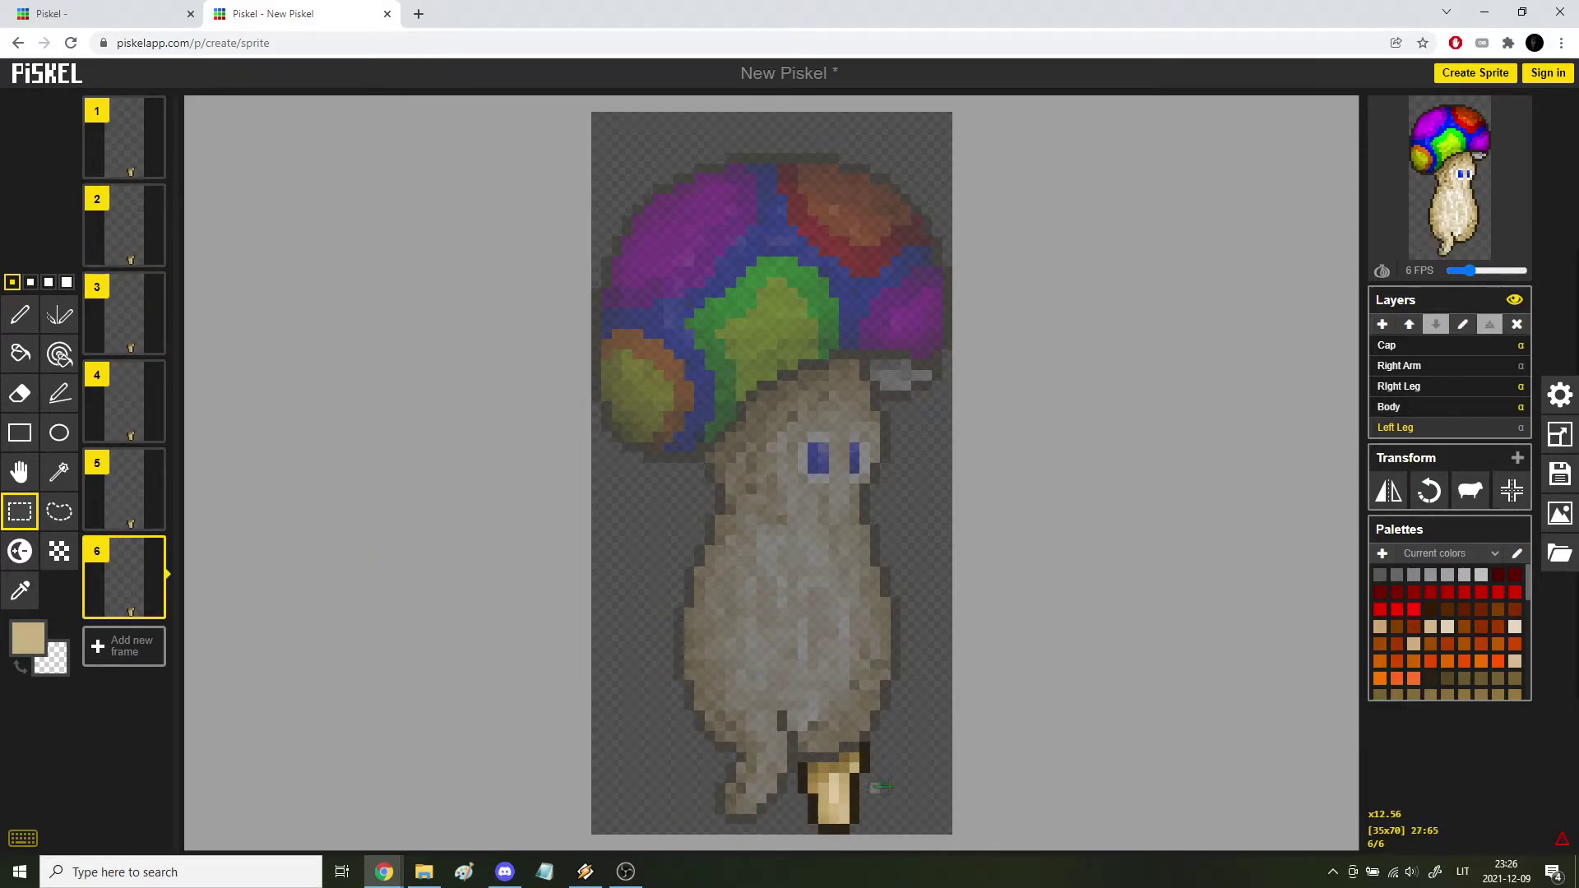
Move the old left leg off the canvas in frames 5, 4, 3, 2 and 1.
key("Up")
left_click(20, 472)
left_click_drag(870, 745, 999, 722)
key("Up")
left_click_drag(812, 735, 1204, 776)
key("Up")
left_click_drag(793, 704, 977, 747)
key("Up")
left_click_drag(831, 764, 1050, 741)
key("Up")
key("Down")
key("Down")
key("Down")
key("Down")
key("Down")
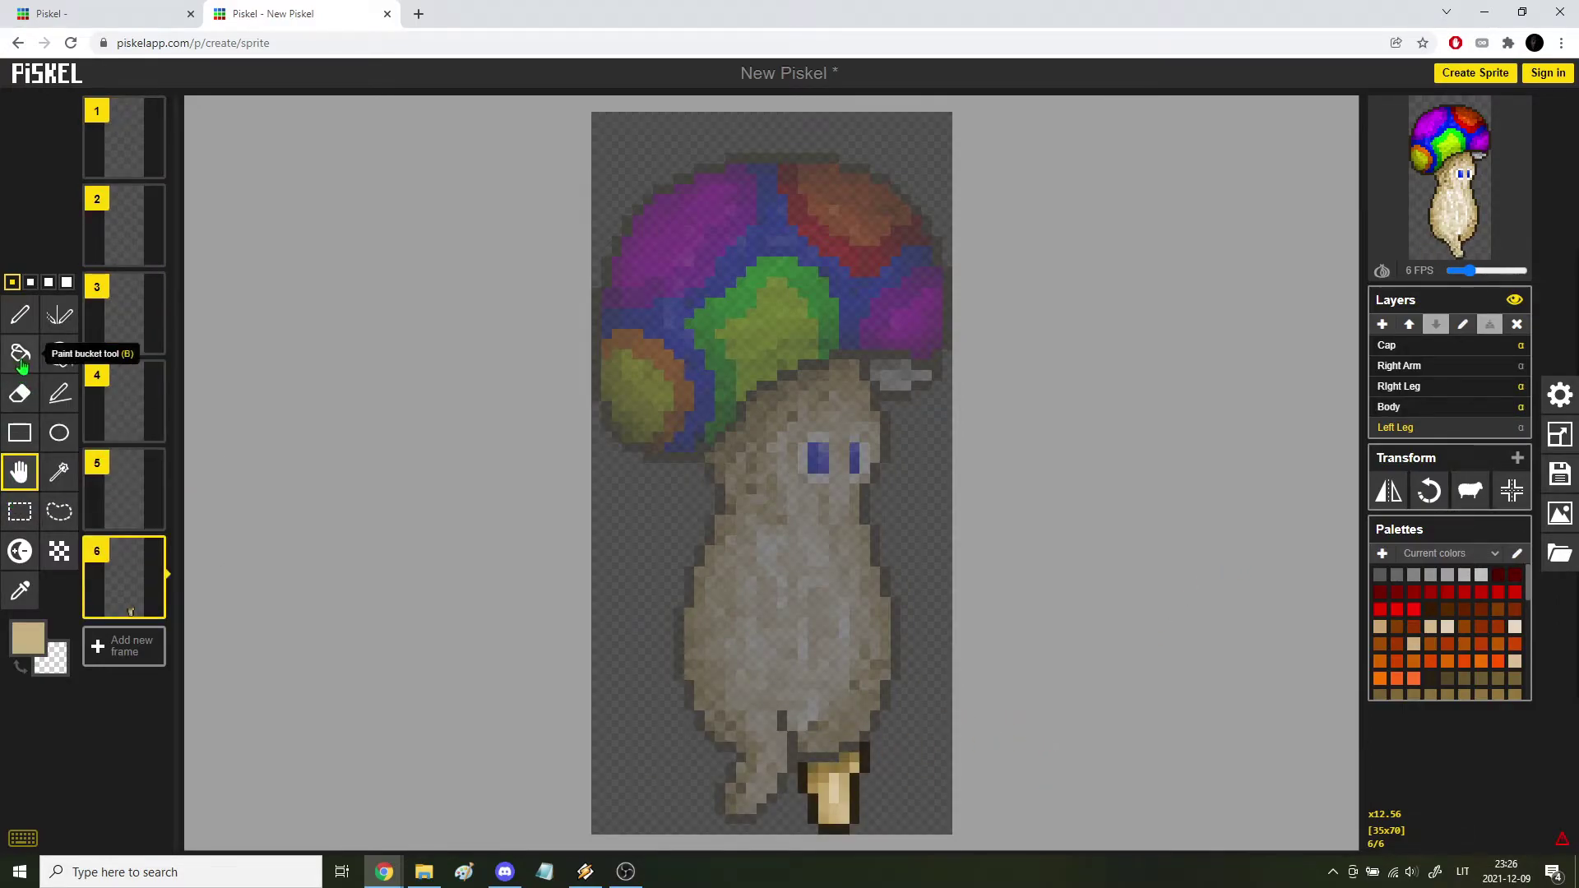
Copy frame 4's shaded right leg into the Left Leg layer and offset it toward the front of the body.
left_click(20, 510)
left_click(1398, 386)
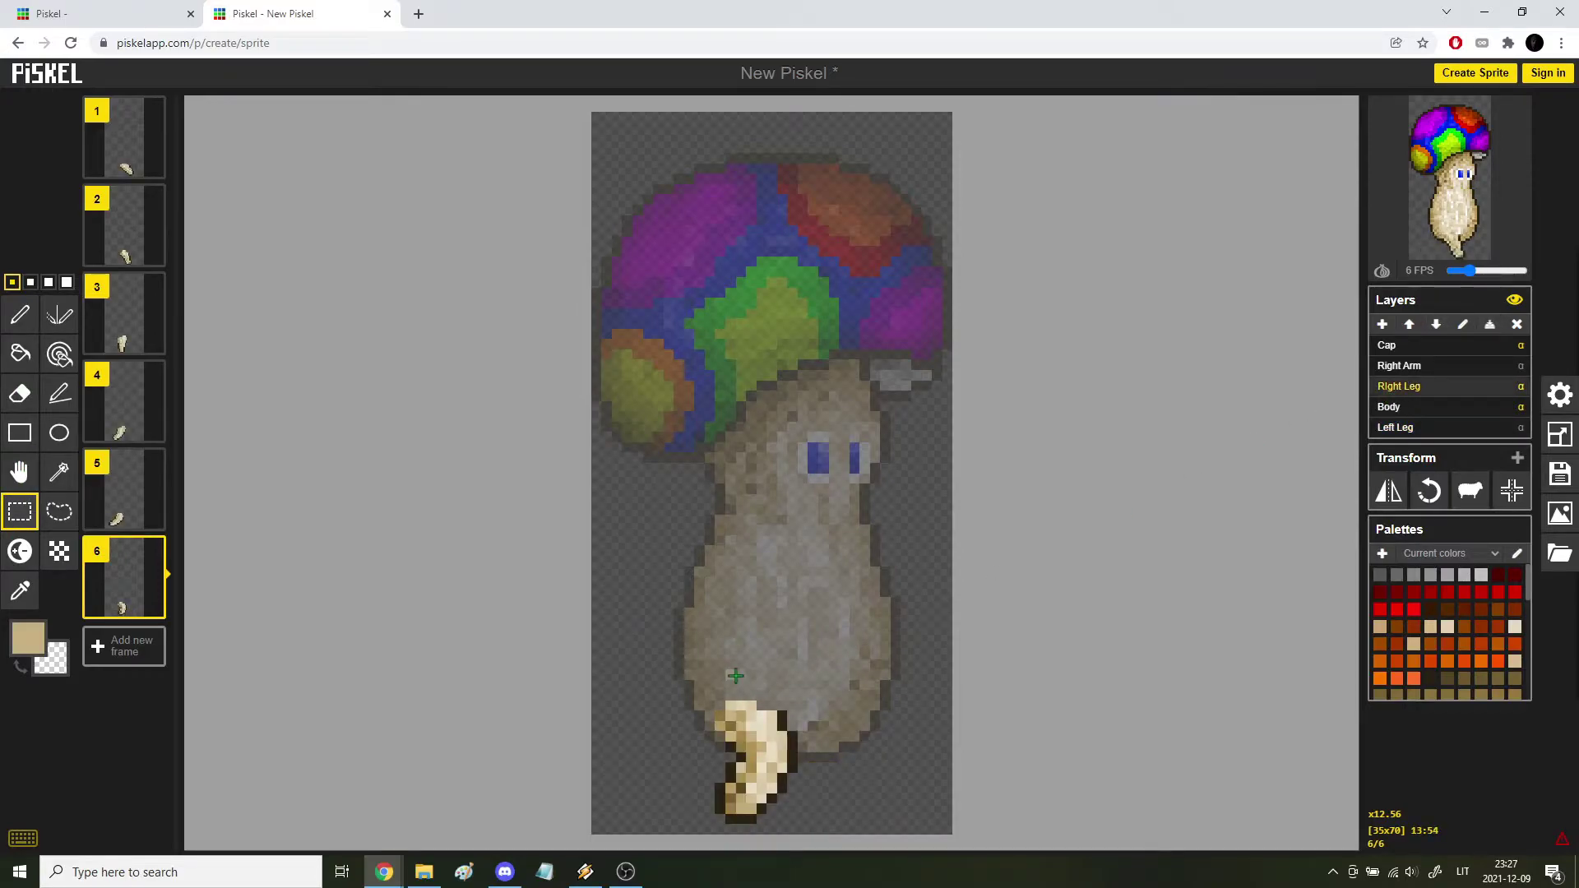
left_click(1521, 386)
left_click(858, 184)
key("Up")
key("Up")
left_click_drag(798, 669, 645, 827)
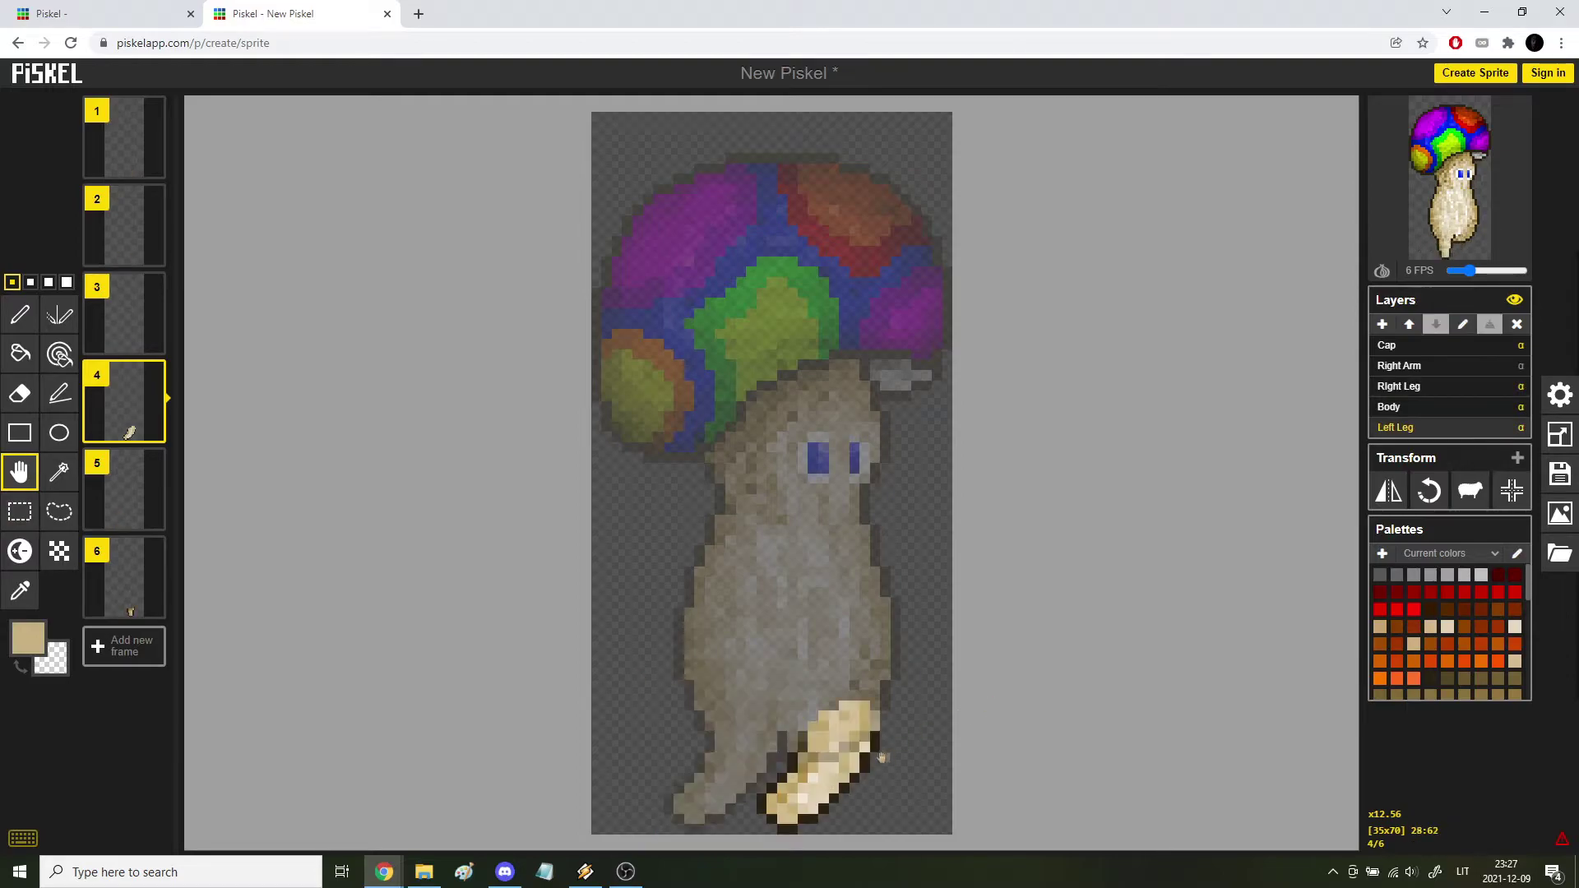
Compare the left leg pasted in frame 4 with the poses in frames 3 and 5.
key("Up")
key("Down")
key("Up")
key("Down")
key("Down")
key("Up")
key("Down")
Copy frame 4's shaded right leg and paste it into frame 1 of the Left Leg layer.
left_click(1409, 409)
left_click(1398, 385)
key("s")
left_click_drag(795, 671, 620, 815)
left_click(1403, 429)
key("Up")
key("Up")
key("Down")
key("Down")
key("Down")
key("Up")
key("Up")
left_click_drag(744, 750, 837, 760)
left_click(124, 138)
key("ctrl+v")
Clear the left leg from frame 4 and shift frame 1's left leg slightly toward the back of the body.
left_click(19, 472)
left_click(131, 405)
key("Down")
key("Down")
key("Up")
key("Up")
key("Up")
key("Up")
key("Up")
left_click_drag(868, 744, 841, 749)
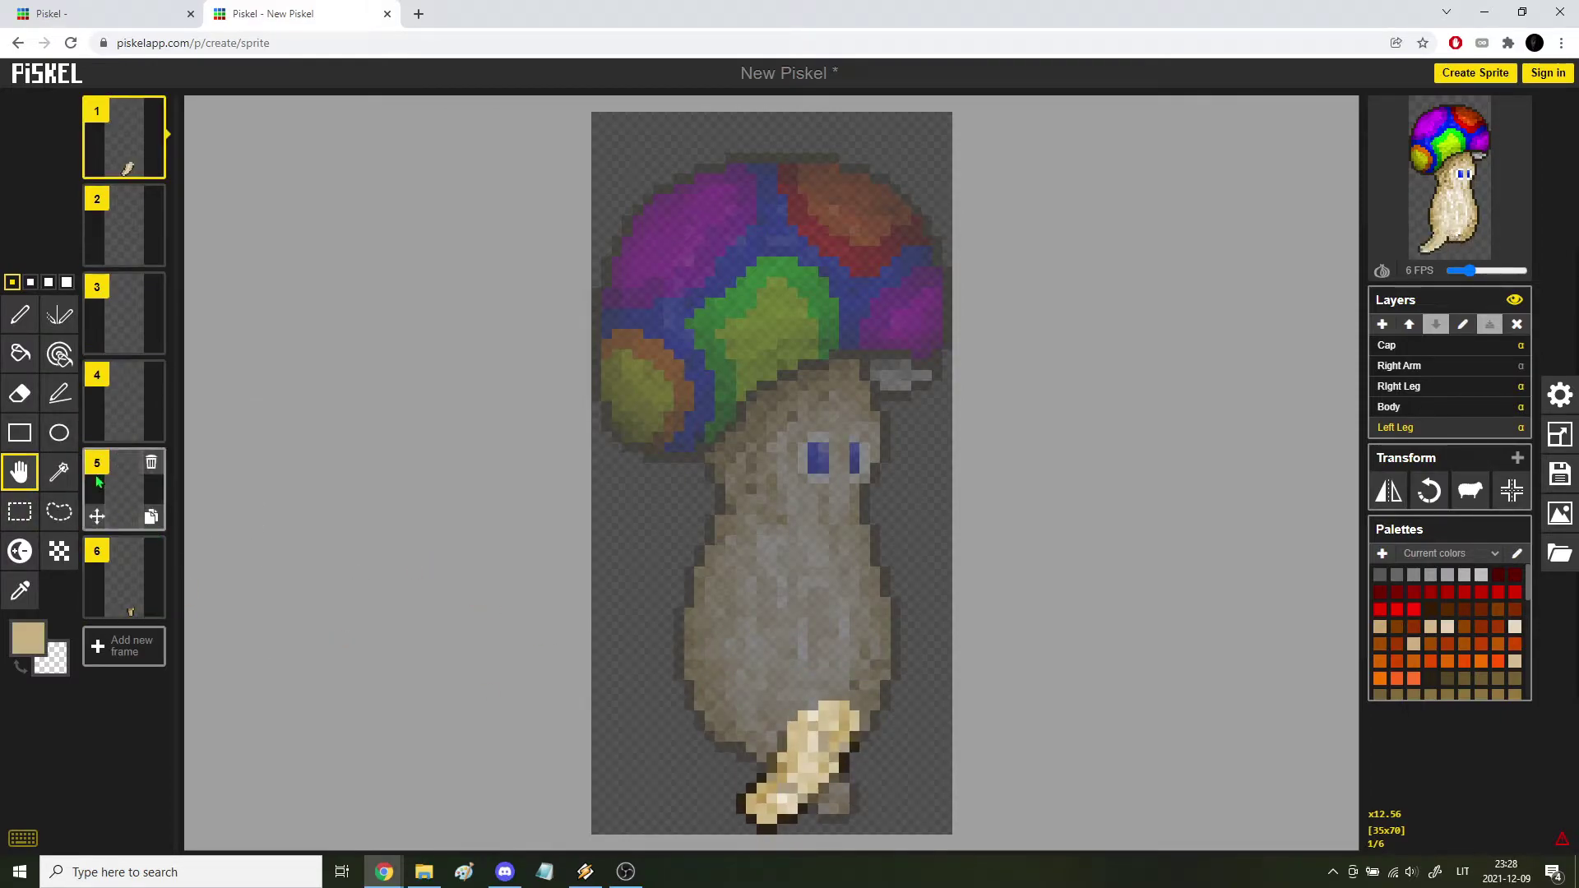
Copy frame 5's shaded right leg and paste it into frame 2 of the Left Leg layer.
key("Down")
left_click(141, 497)
left_click(19, 511)
left_click(1398, 388)
left_click_drag(824, 663, 617, 819)
key("ctrl+c")
left_click(124, 236)
left_click(1406, 429)
key("ctrl+v")
left_click_drag(726, 765, 902, 703)
key("Down")
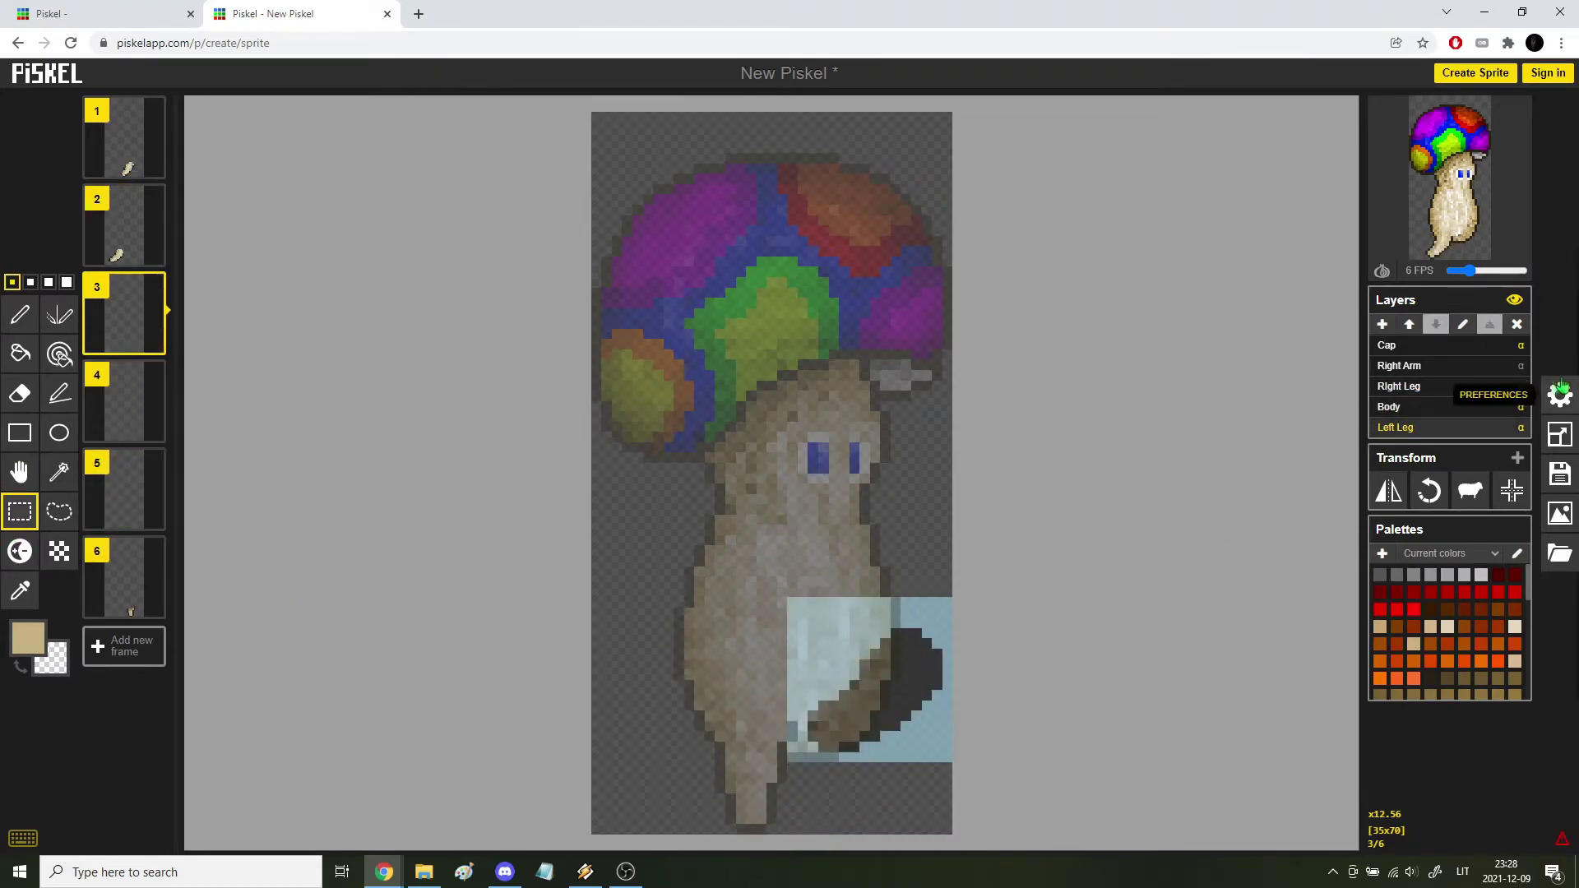
Copy frame 6's shaded right leg and paste it into frame 3 of the Left Leg layer.
left_click(1398, 408)
left_click(1402, 389)
key("Down")
key("Down")
key("Down")
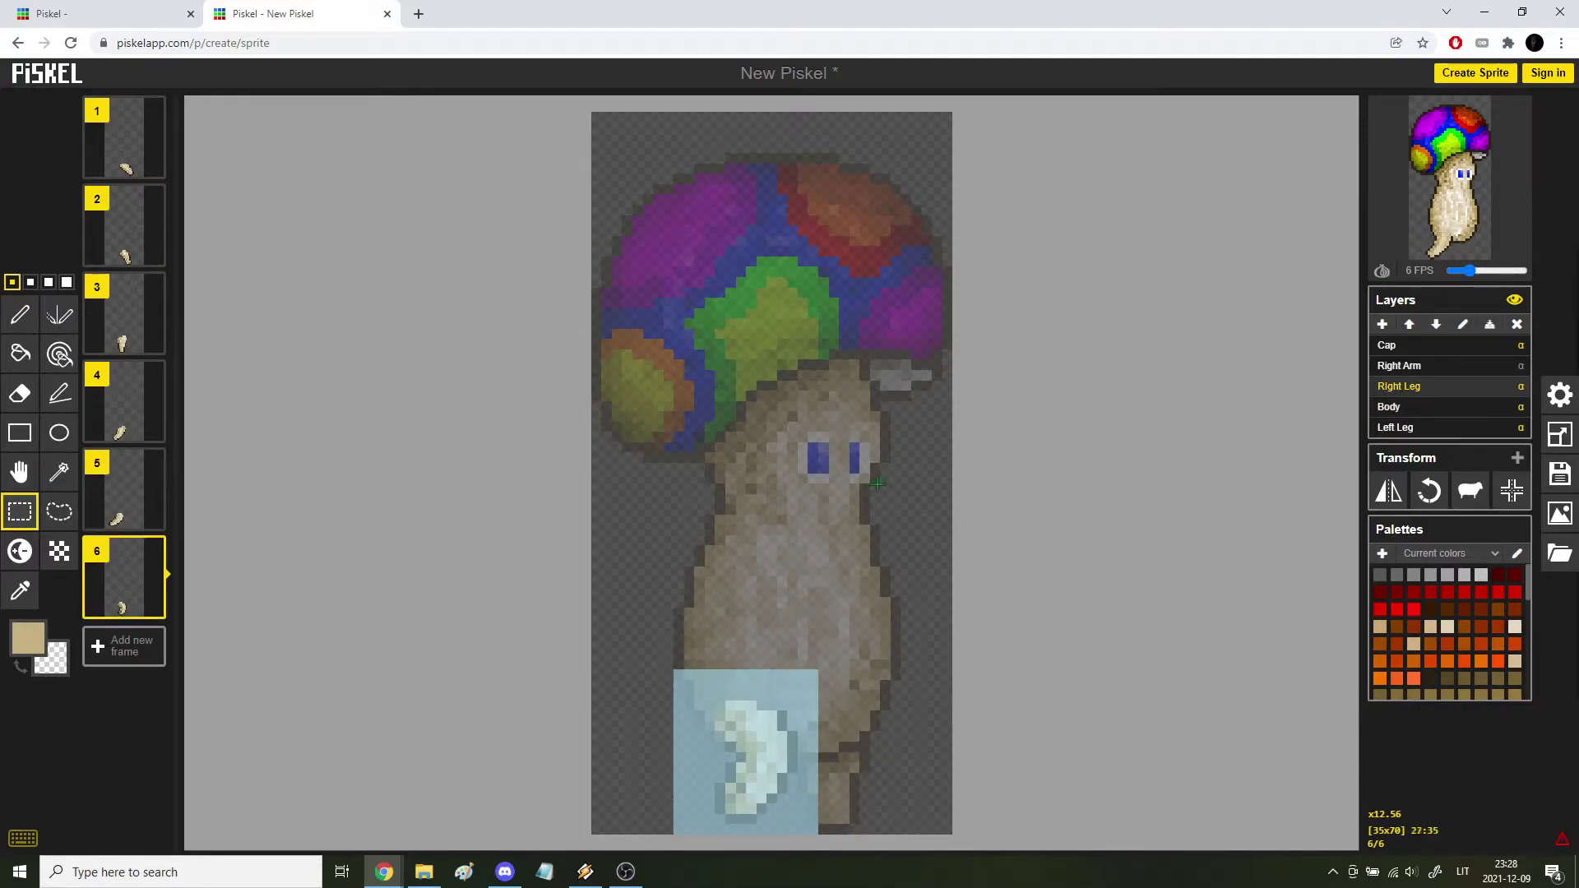
left_click(1416, 428)
left_click_drag(771, 746, 844, 757)
key("ctrl+v")
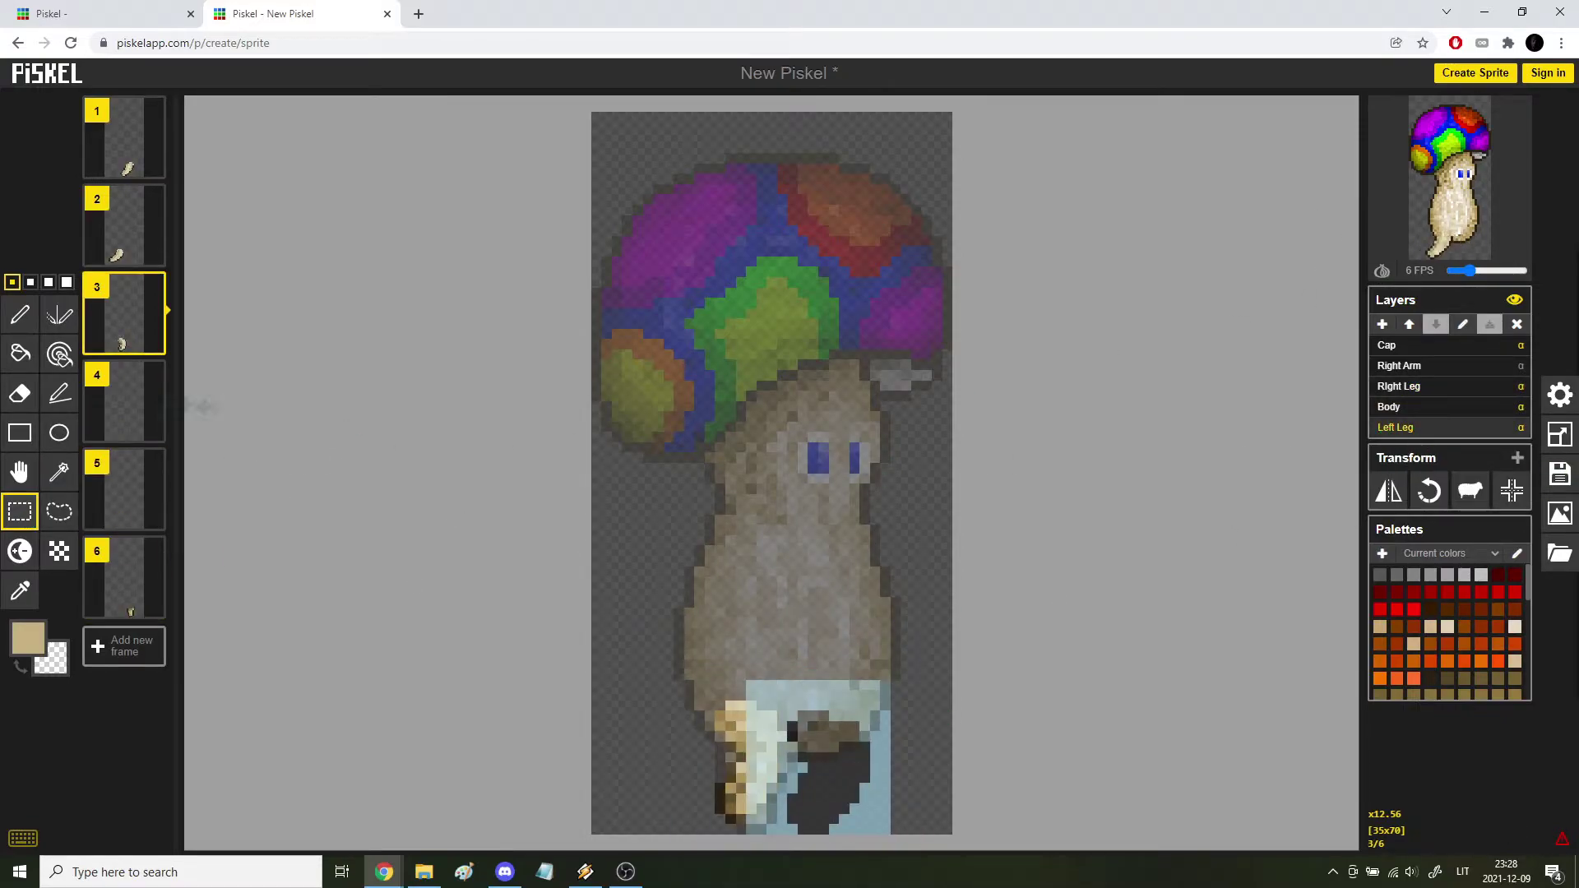
Copy frame 1's shaded right leg and paste it into frame 4 of the Left Leg layer.
left_click(1399, 386)
left_click(125, 576)
left_click(132, 146)
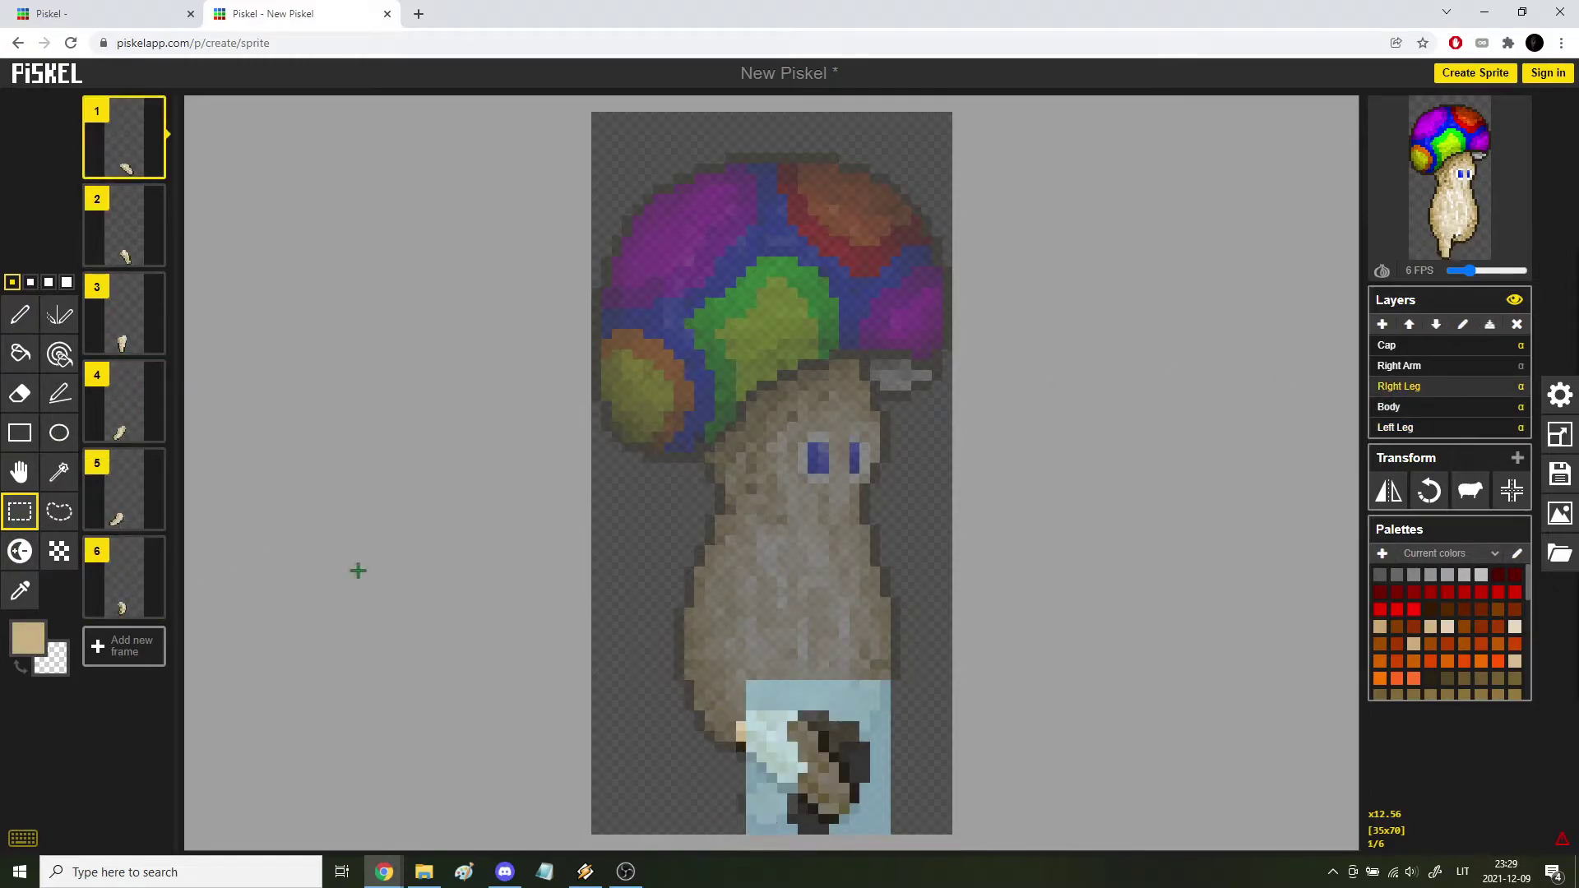
left_click_drag(679, 644, 900, 834)
key("ctrl+c")
left_click(1402, 421)
left_click(125, 403)
key("ctrl+v")
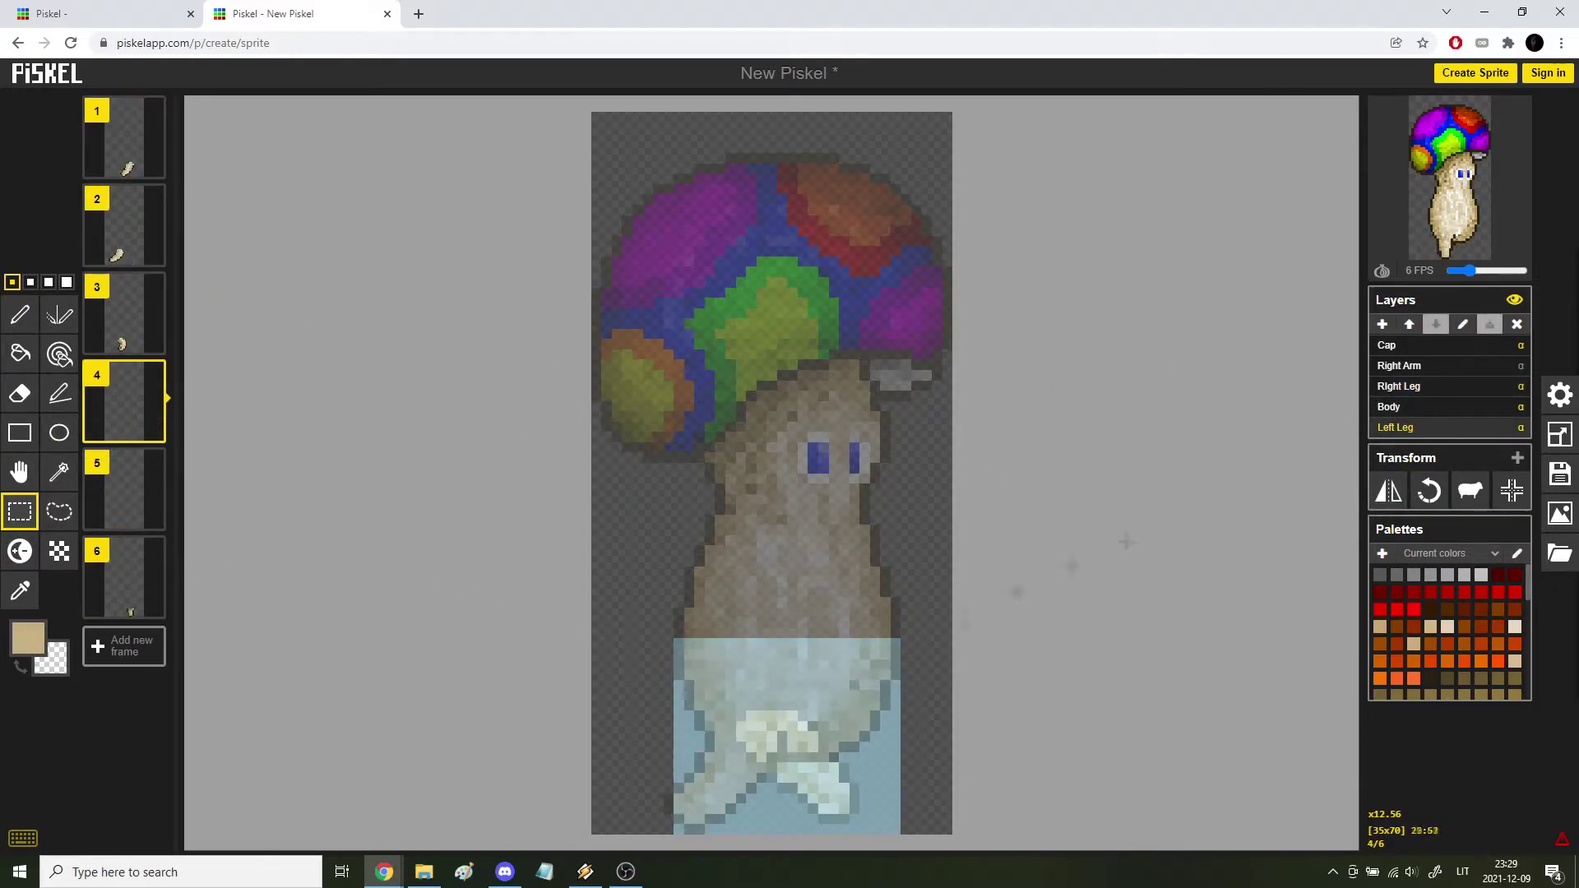
Copy frame 2's shaded right leg and paste it into frame 5 of the Left Leg layer.
left_click(1401, 391)
left_click(129, 500)
mouse_move(771, 746)
left_mouse_down()
mouse_move(709, 746)
mouse_move(772, 740)
left_mouse_up()
left_click(127, 230)
key("ctrl+c")
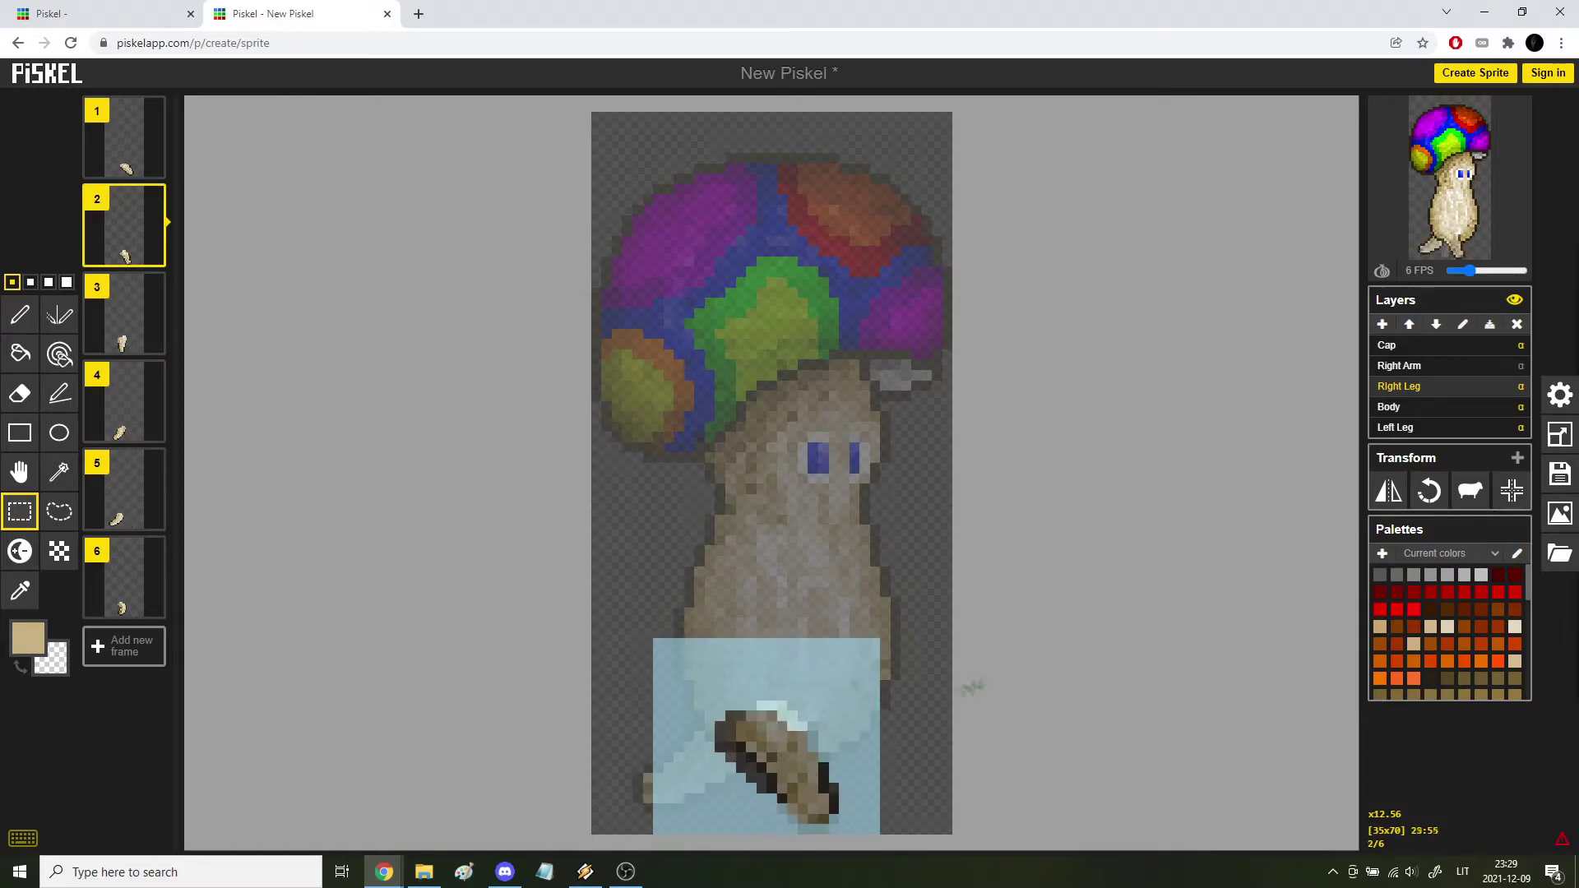
left_click(1419, 428)
left_click(130, 493)
key("ctrl+v")
Examine the pasted left leg poses against the body in frames 1 through 6.
left_click(20, 471)
key("Up")
key("Up")
key("Up")
key("Up")
key("Down")
key("Down")
key("Down")
key("Down")
key("Down")
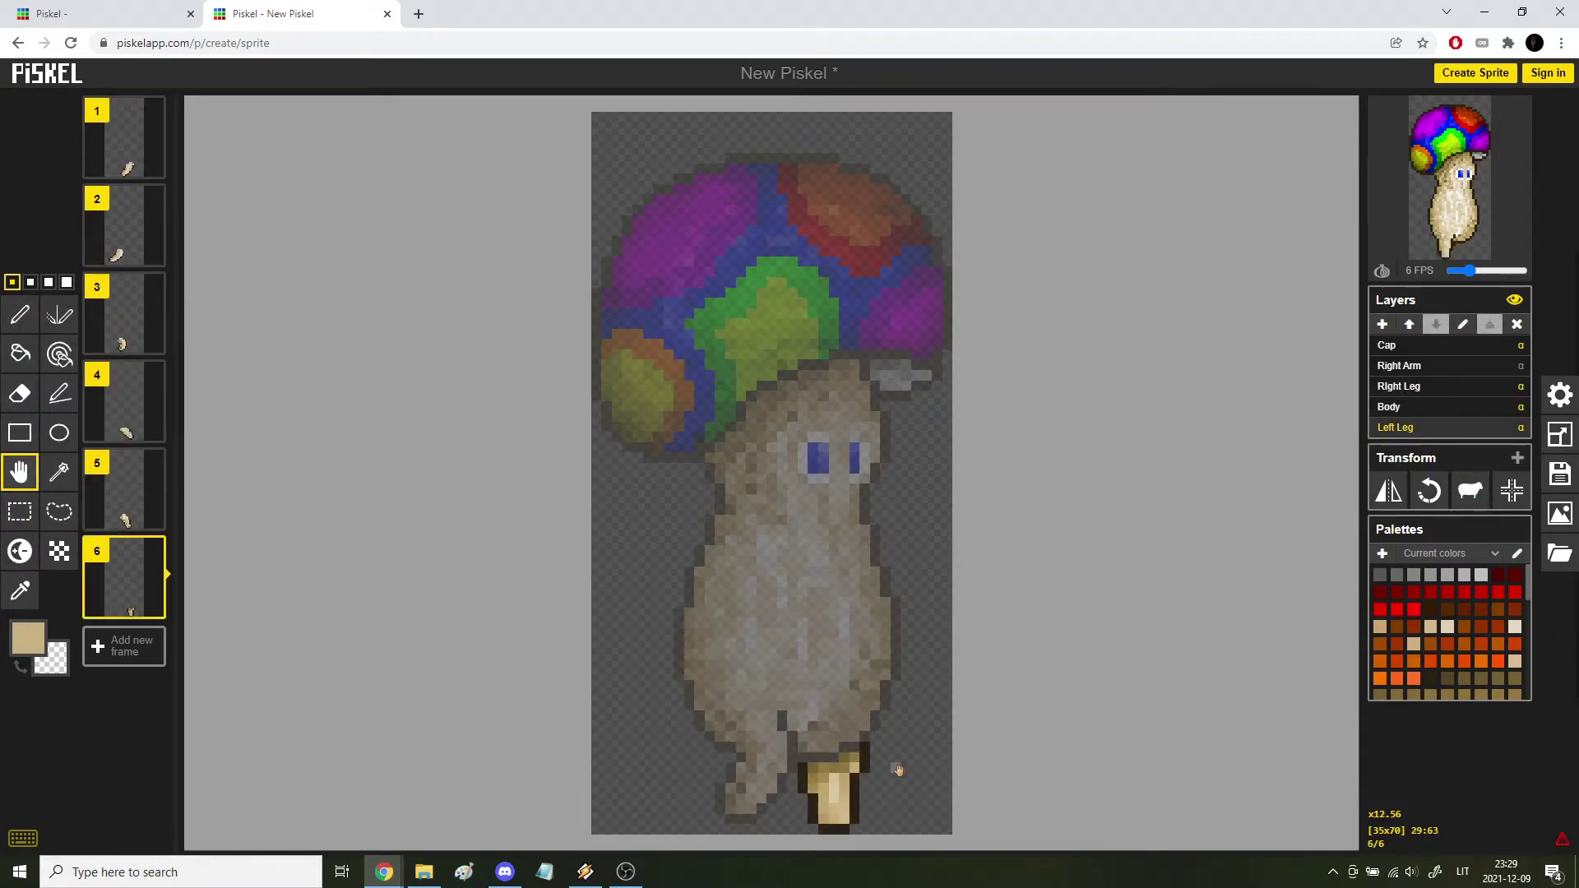
Reposition the left leg in frame 1 so it sits properly under the body.
key("Up")
key("Up")
key("Up")
key("Up")
key("Up")
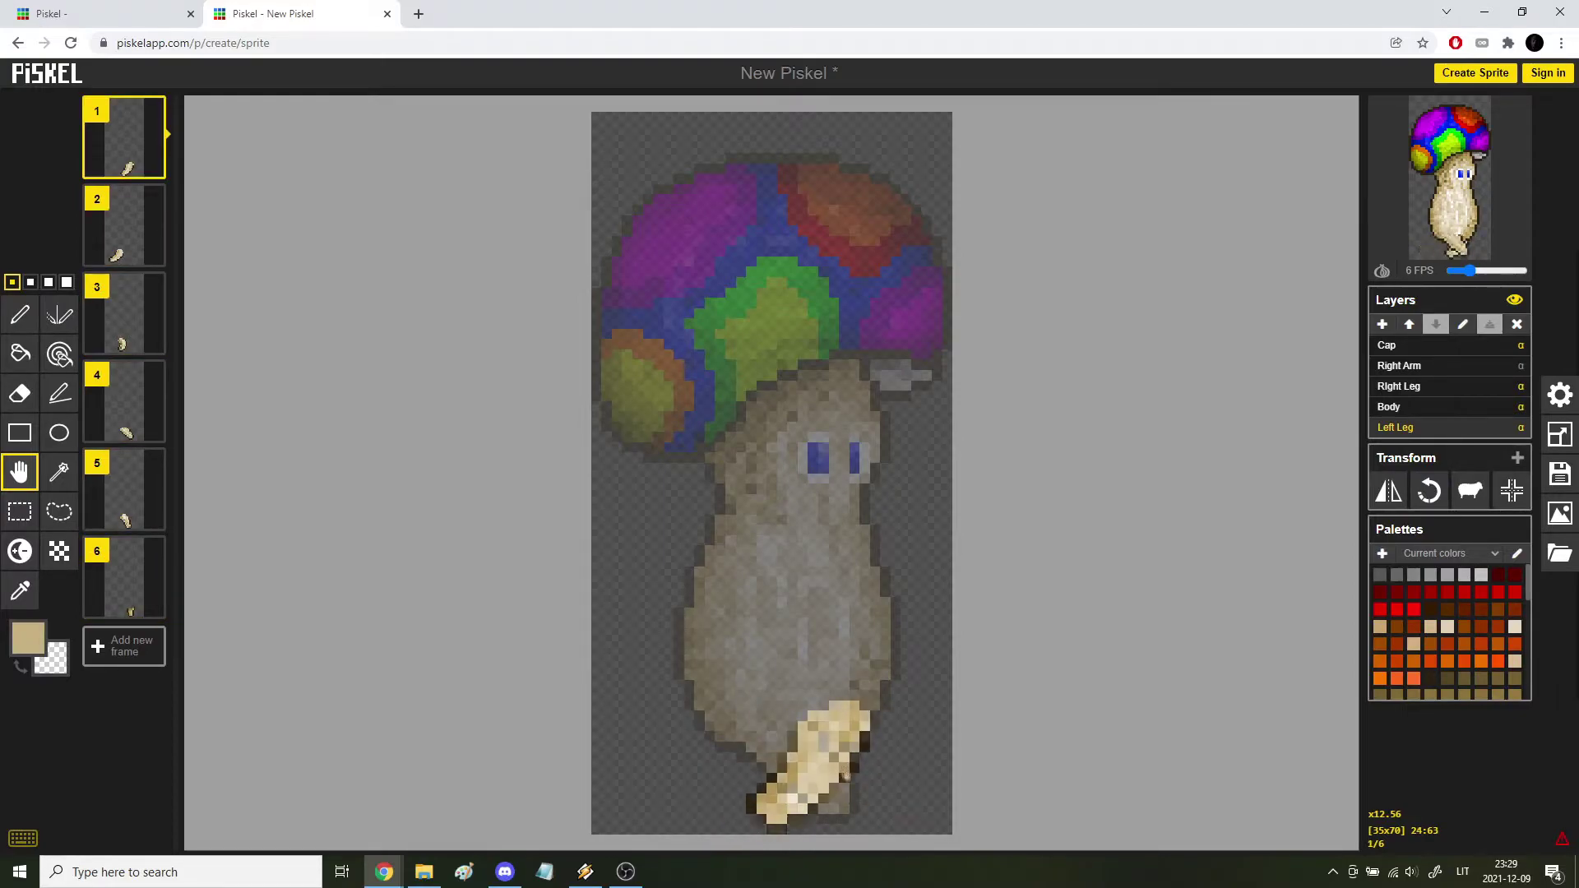
mouse_move(825, 762)
left_mouse_down()
mouse_move(777, 764)
mouse_move(855, 765)
mouse_move(807, 766)
mouse_move(808, 782)
left_mouse_up()
Shift the left legs in frames 2 through 5 toward the front of the body and check the walk in the enlarged preview.
key("Down")
key("Up")
key("Down")
key("Up")
key("Down")
key("Down")
key("Down")
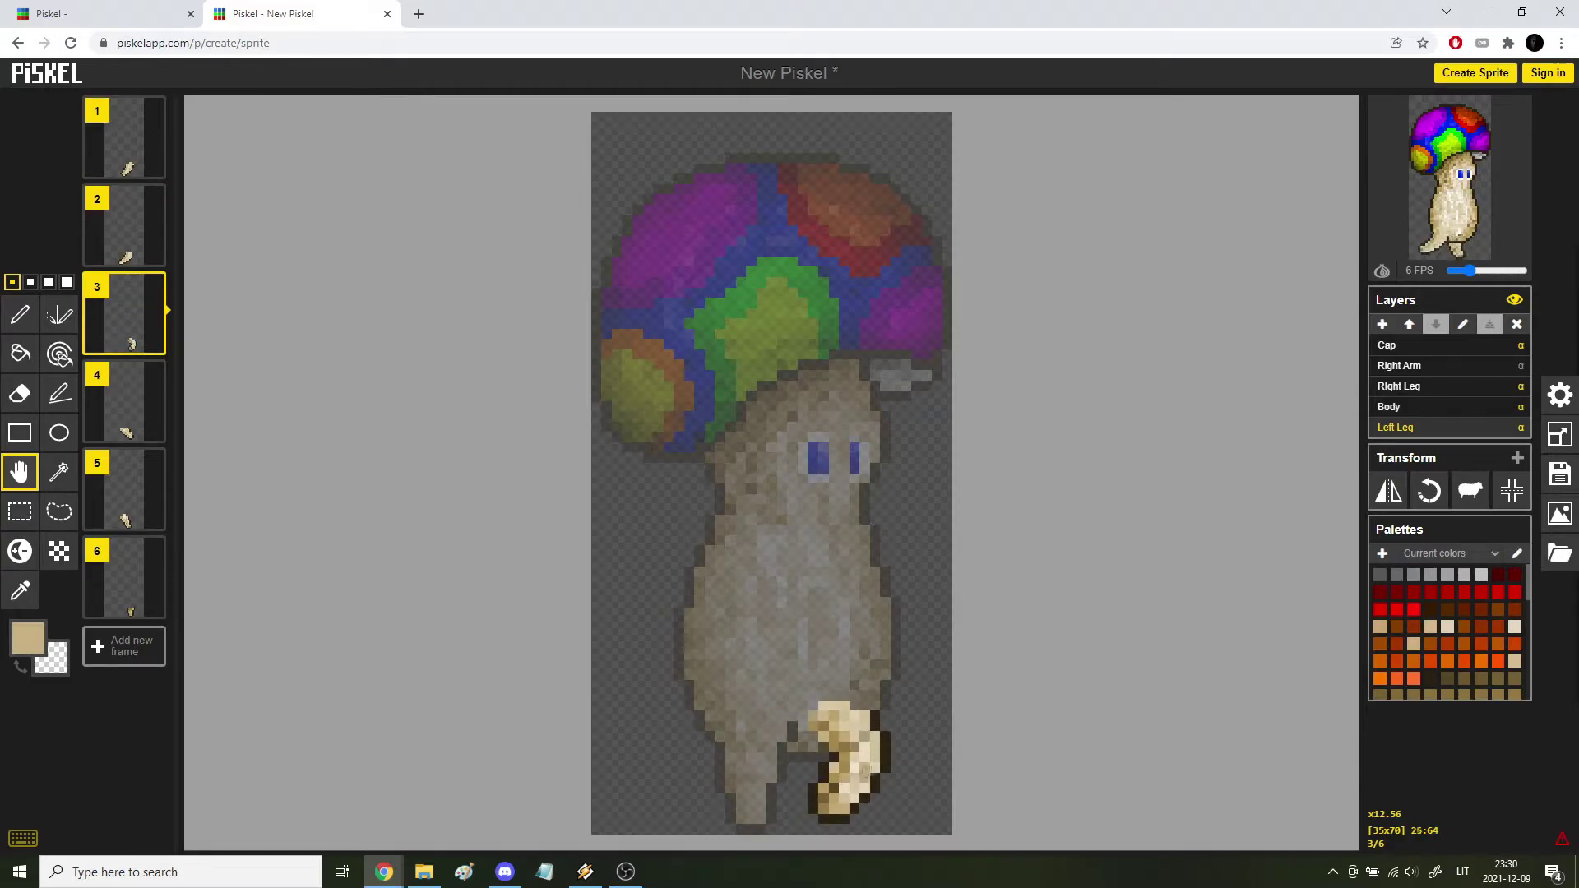
key("Down")
left_click_drag(872, 670, 964, 679)
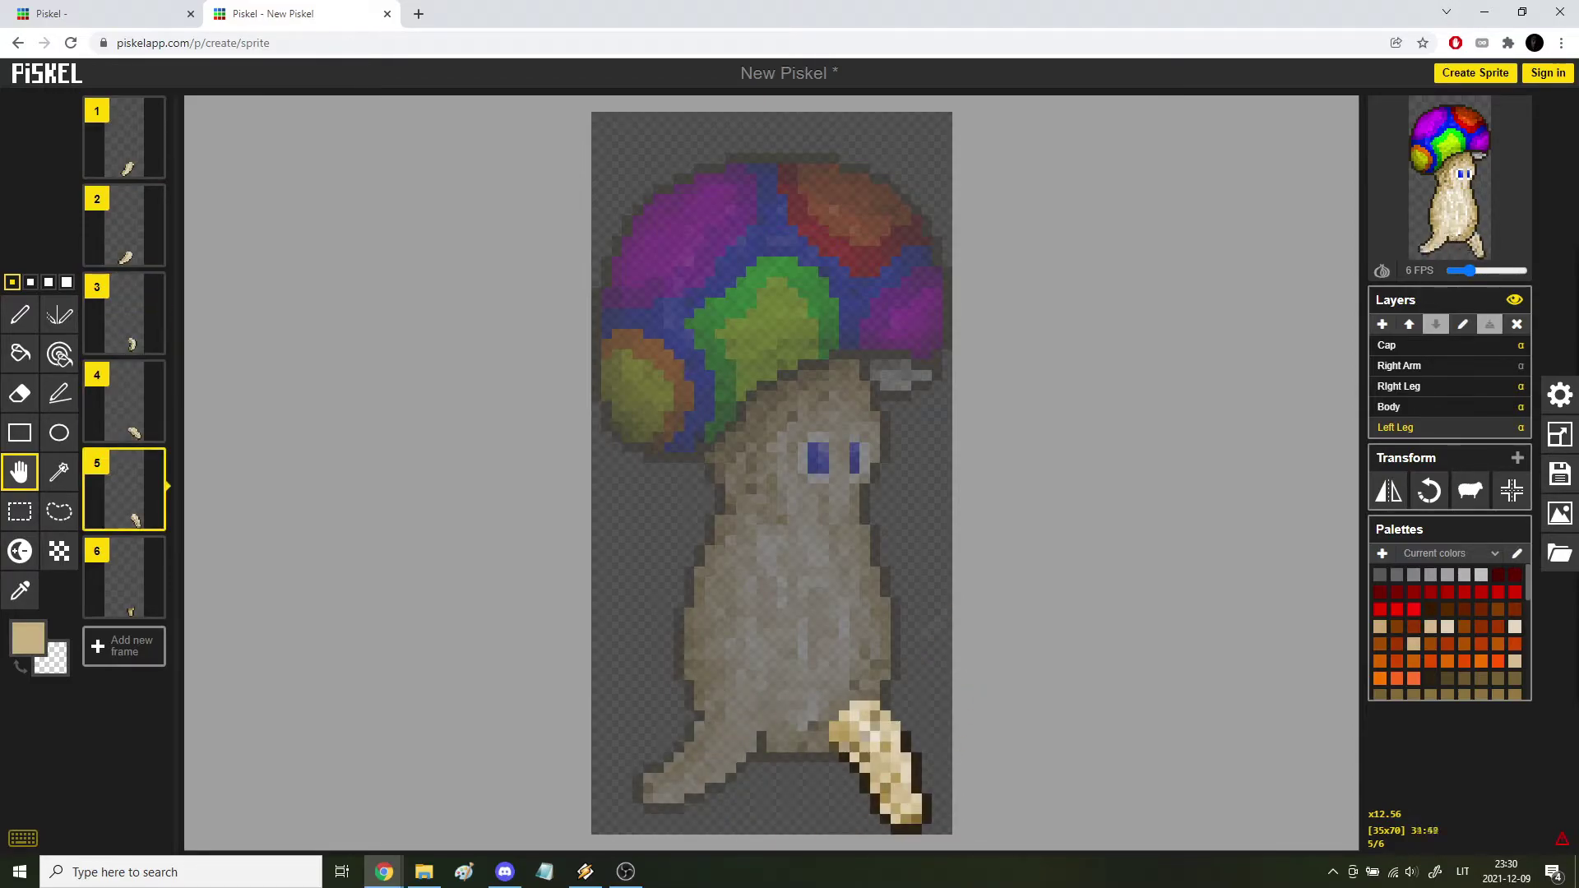
left_click(1485, 114)
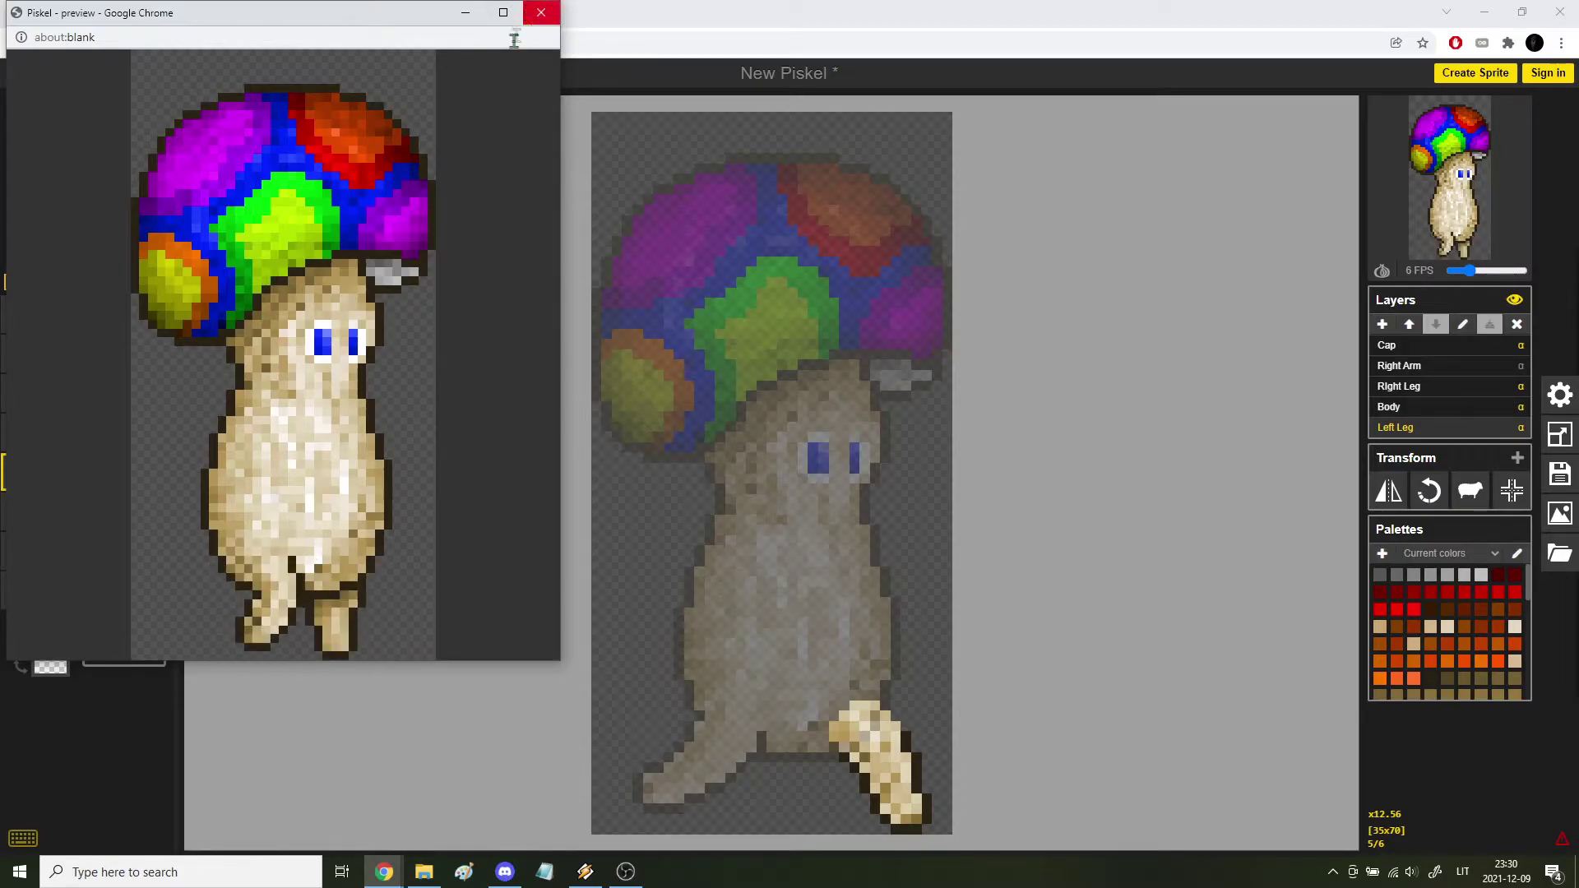
left_click(712, 189)
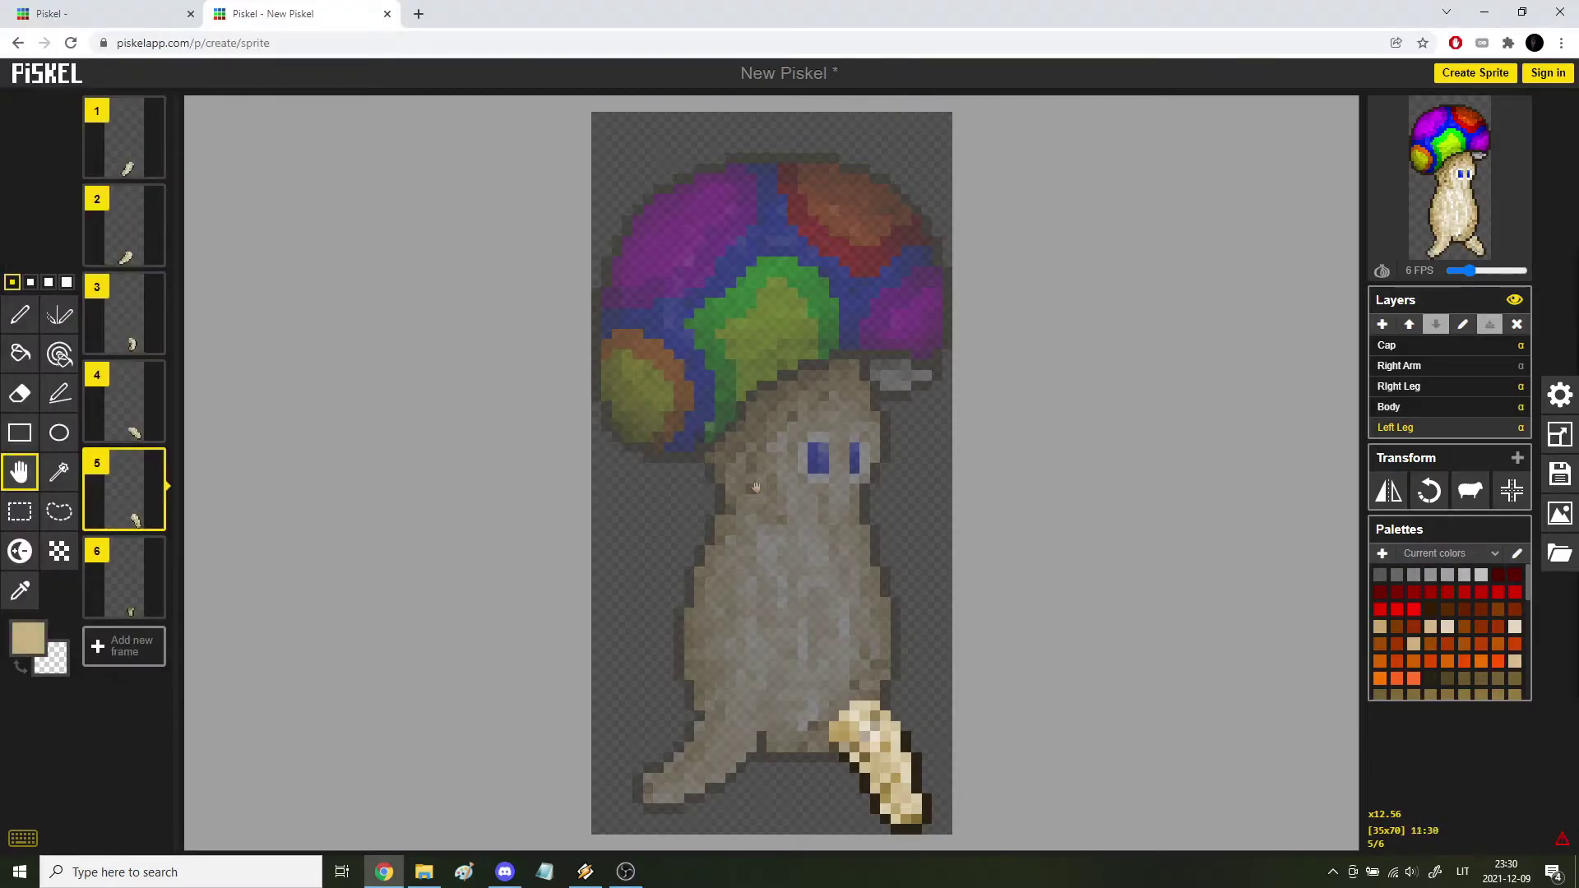
On the Body layer, lower the body one pixel in frame 4 and two pixels in frame 5.
left_click(1420, 408)
key("Up")
key("Up")
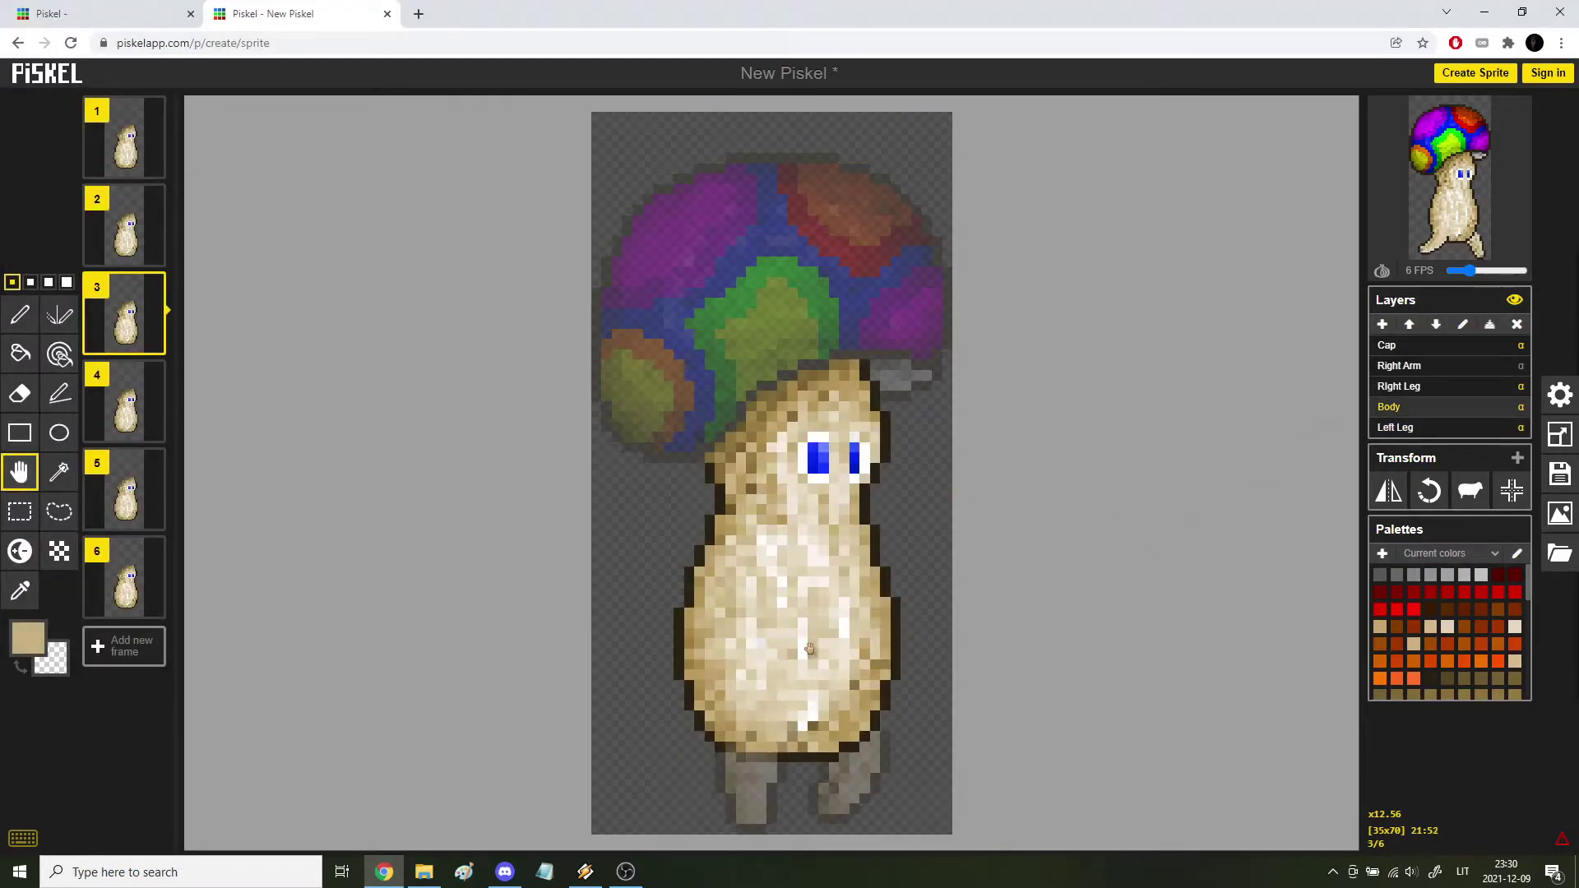
key("Down")
key("Down")
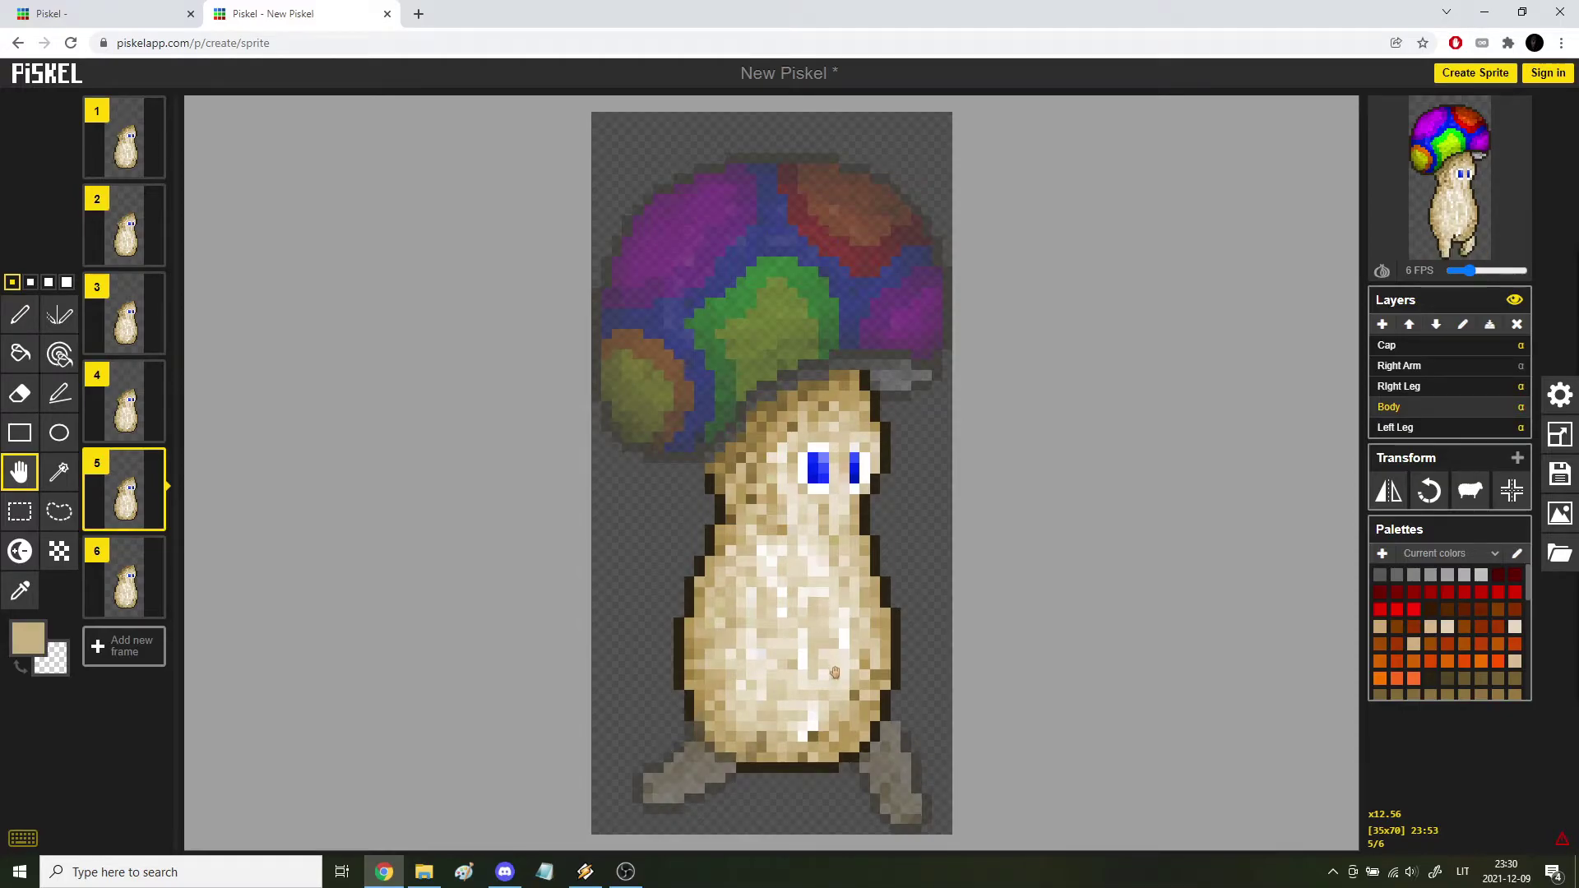
key("Up")
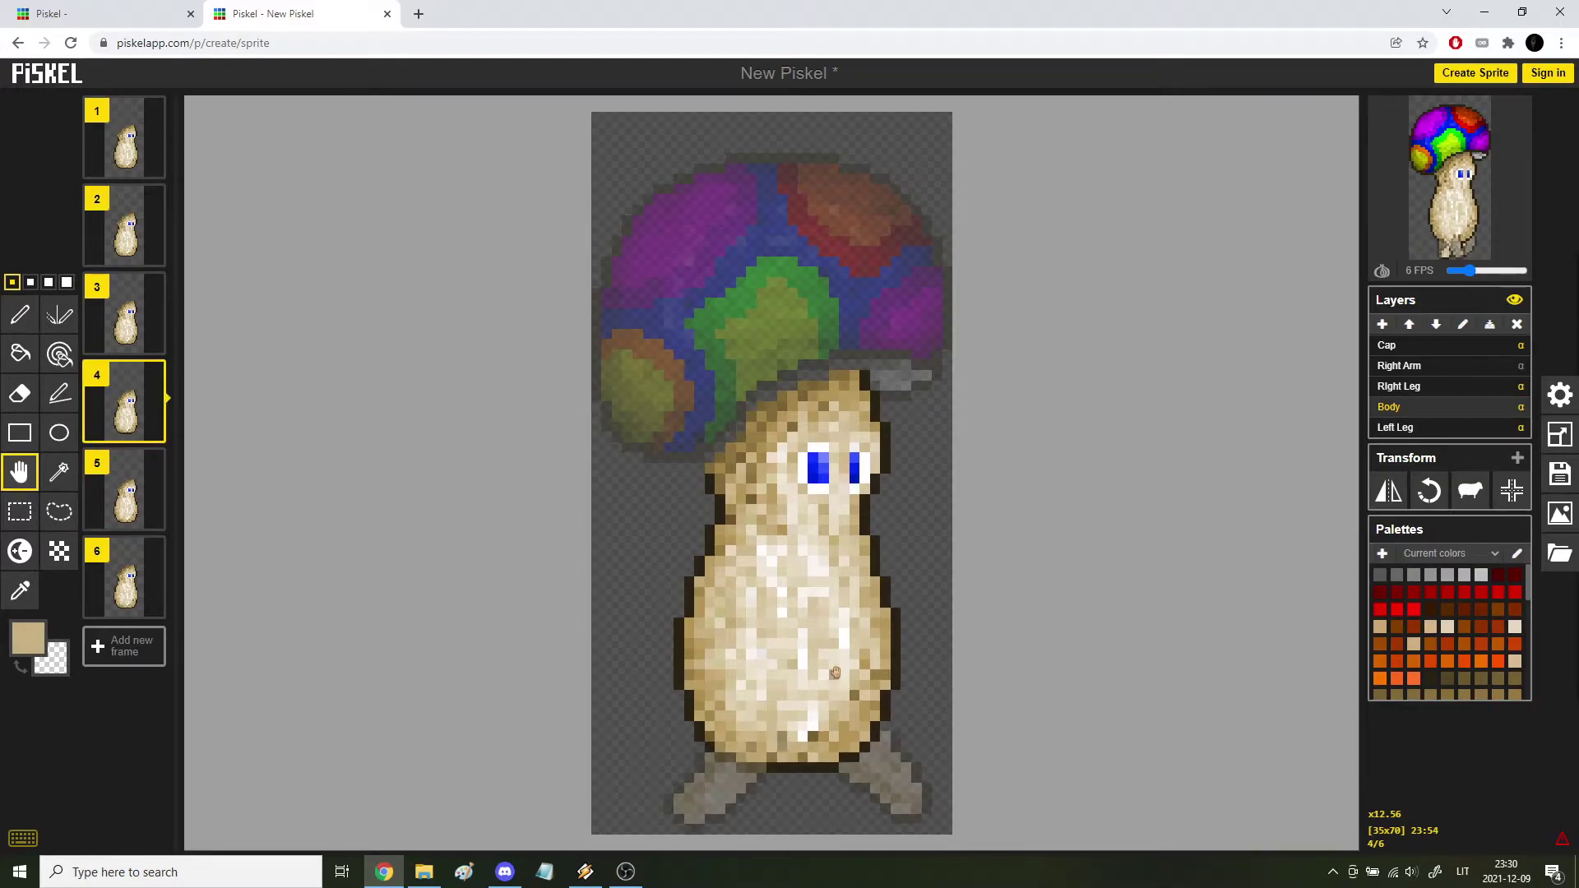
key("Down")
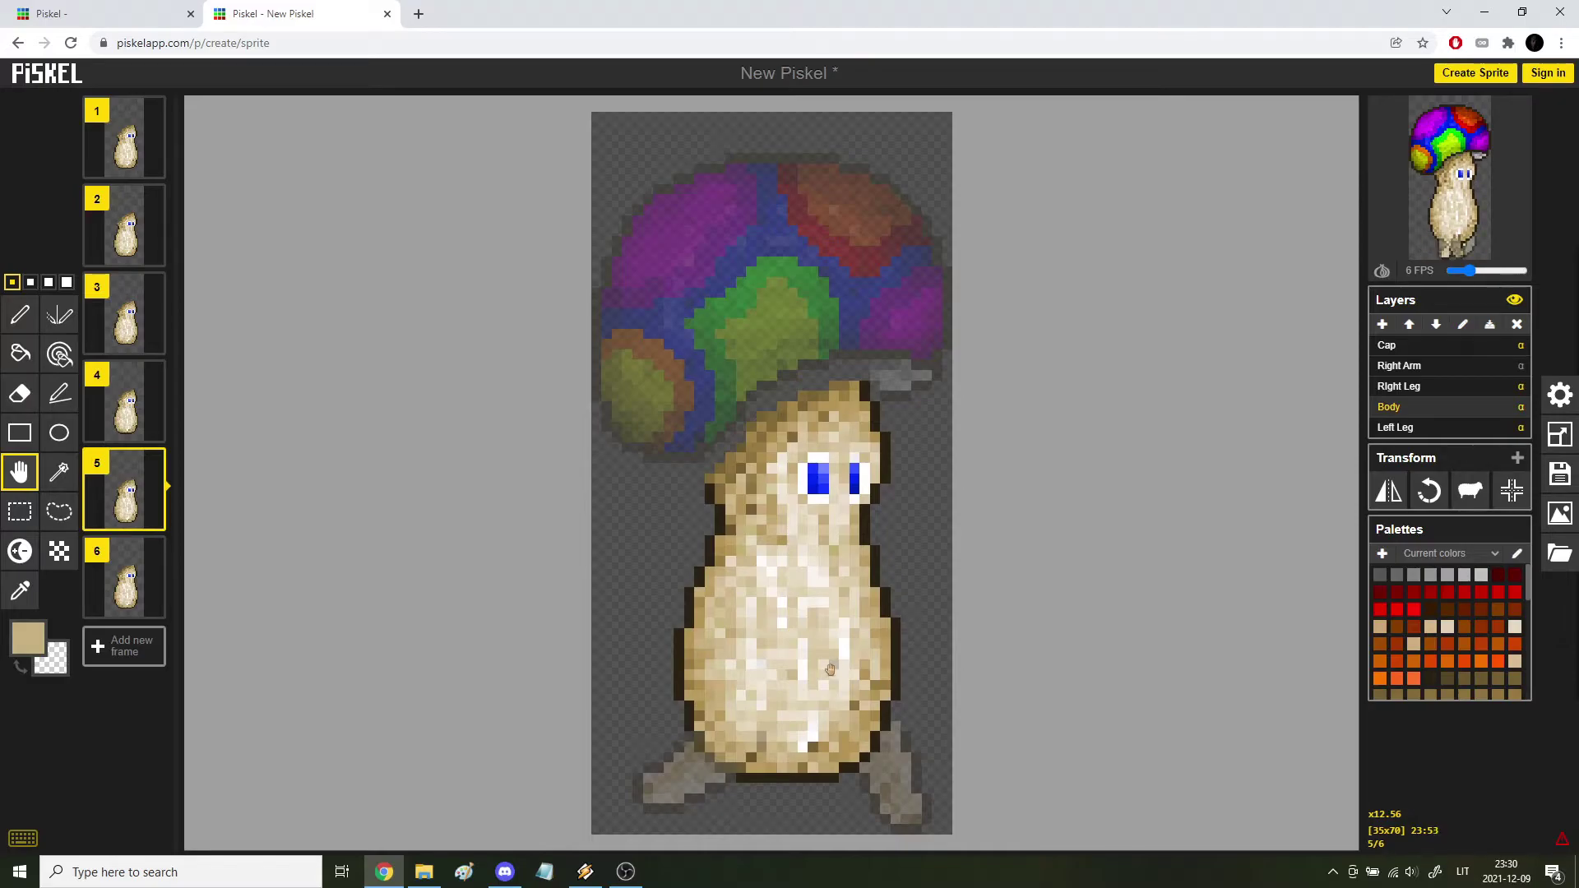
Lower the body in frames 1 and 2 to match the bobbing of frames 4 and 5.
key("Up")
key("Down")
key("Down")
key("Up")
key("Down")
key("Up")
key("Up")
key("Up")
key("Up")
key("Up")
key("Down")
key("Down")
key("Down")
key("Down")
key("Down")
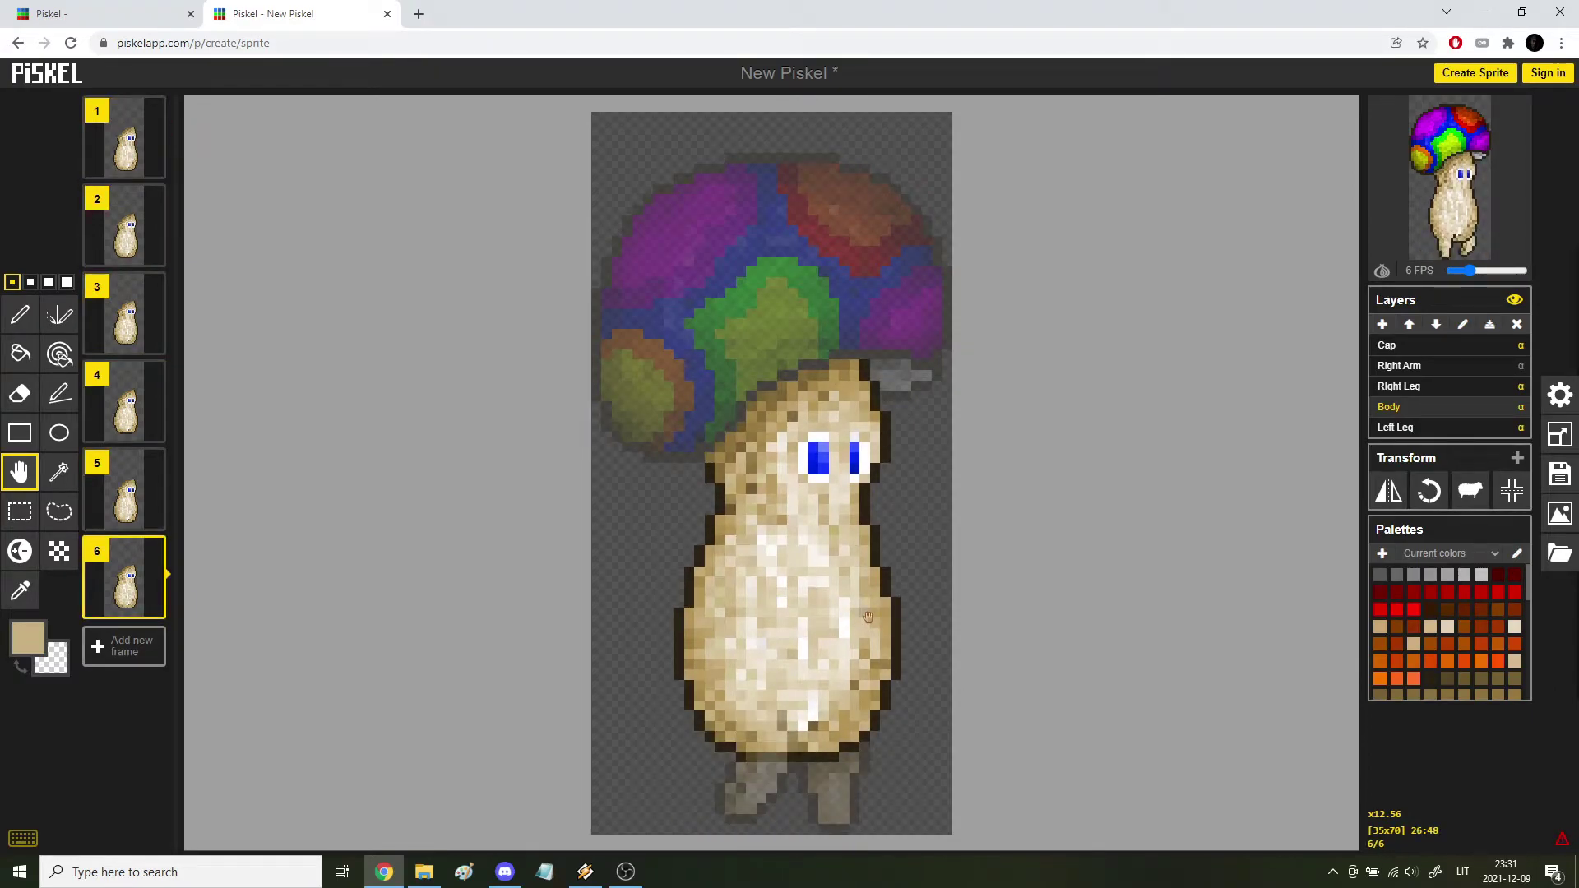
Check the body's height across all frames and set the animation speed to 12 FPS.
key("Up")
key("Up")
key("Up")
key("Down")
key("Down")
key("Down")
key("Up")
key("Up")
key("Up")
key("Up")
key("Up")
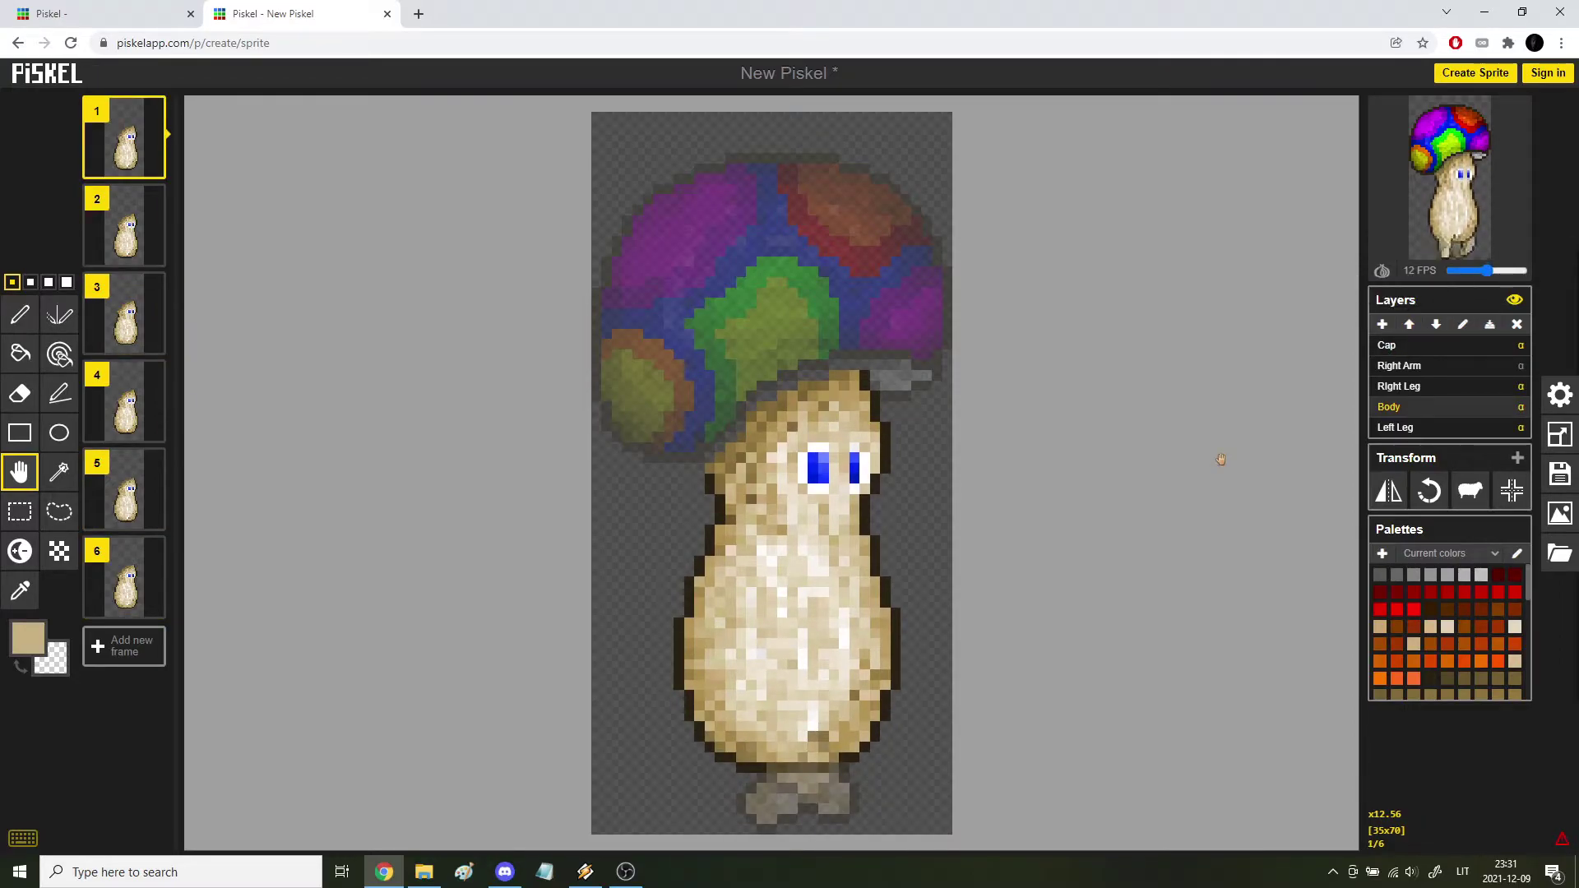
On the Cap layer, lower the cap one pixel in frame 1 and two pixels in frame 2.
left_click(1396, 349)
key("Down")
key("Up")
key("Down")
key("Down")
key("Up")
key("Up")
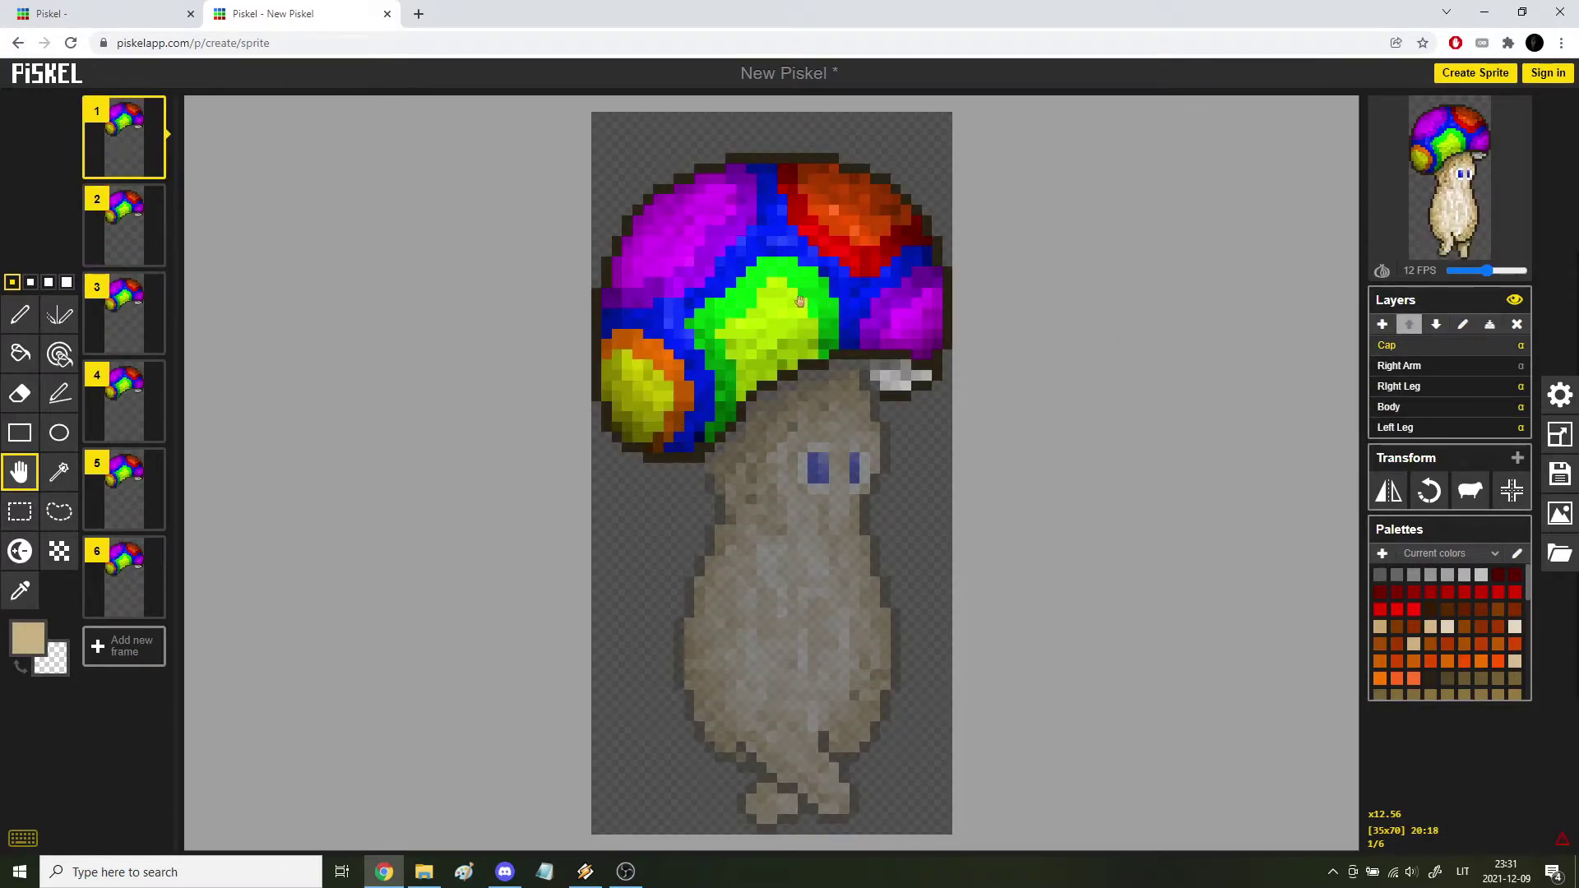
left_click_drag(800, 302, 799, 312)
key("Down")
left_click_drag(797, 304, 791, 352)
Lower the cap in frames 4 and 5 to follow the body's bobbing, and check it through frame 6.
key("Down")
key("Down")
key("Down")
key("Up")
key("Up")
key("Up")
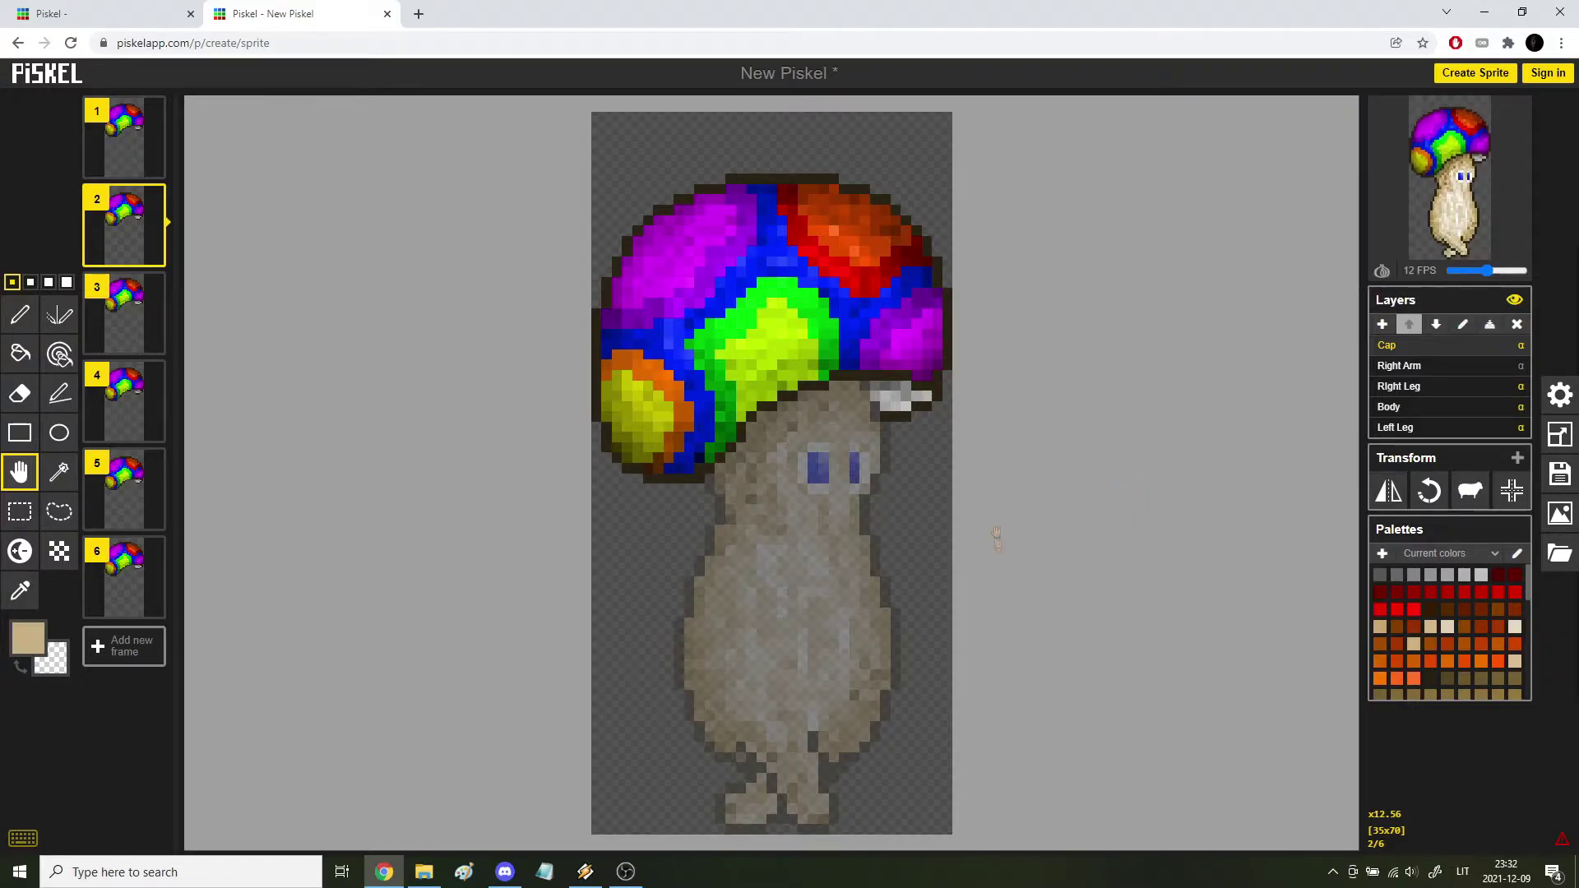
key("Down")
key("Down")
key("Down")
key("Down")
On the Left Leg layer, hide the Right Leg layer and turn on onion skin to compare the leg's poses between frames.
left_click(1433, 428)
key("Up")
key("Up")
key("Up")
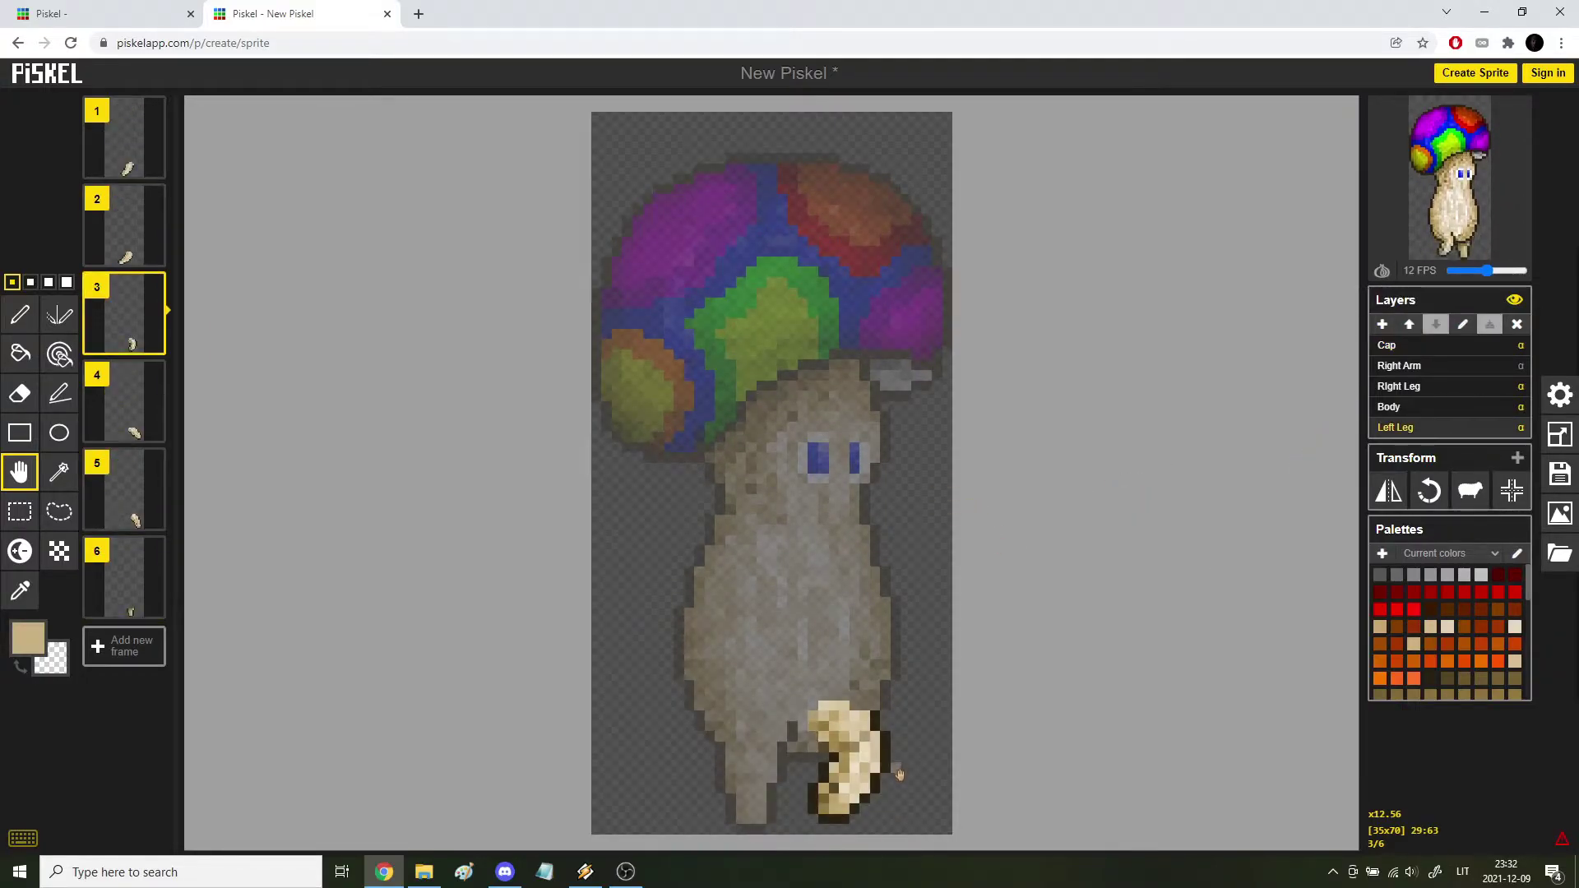
key("Down")
key("Down")
key("Up")
left_click(1521, 386)
key("Up")
key("Up")
left_click(1381, 271)
Go through the left leg's poses and move the last frame to the start of the sequence.
key("Up")
key("Down")
key("Down")
key("Down")
key("Down")
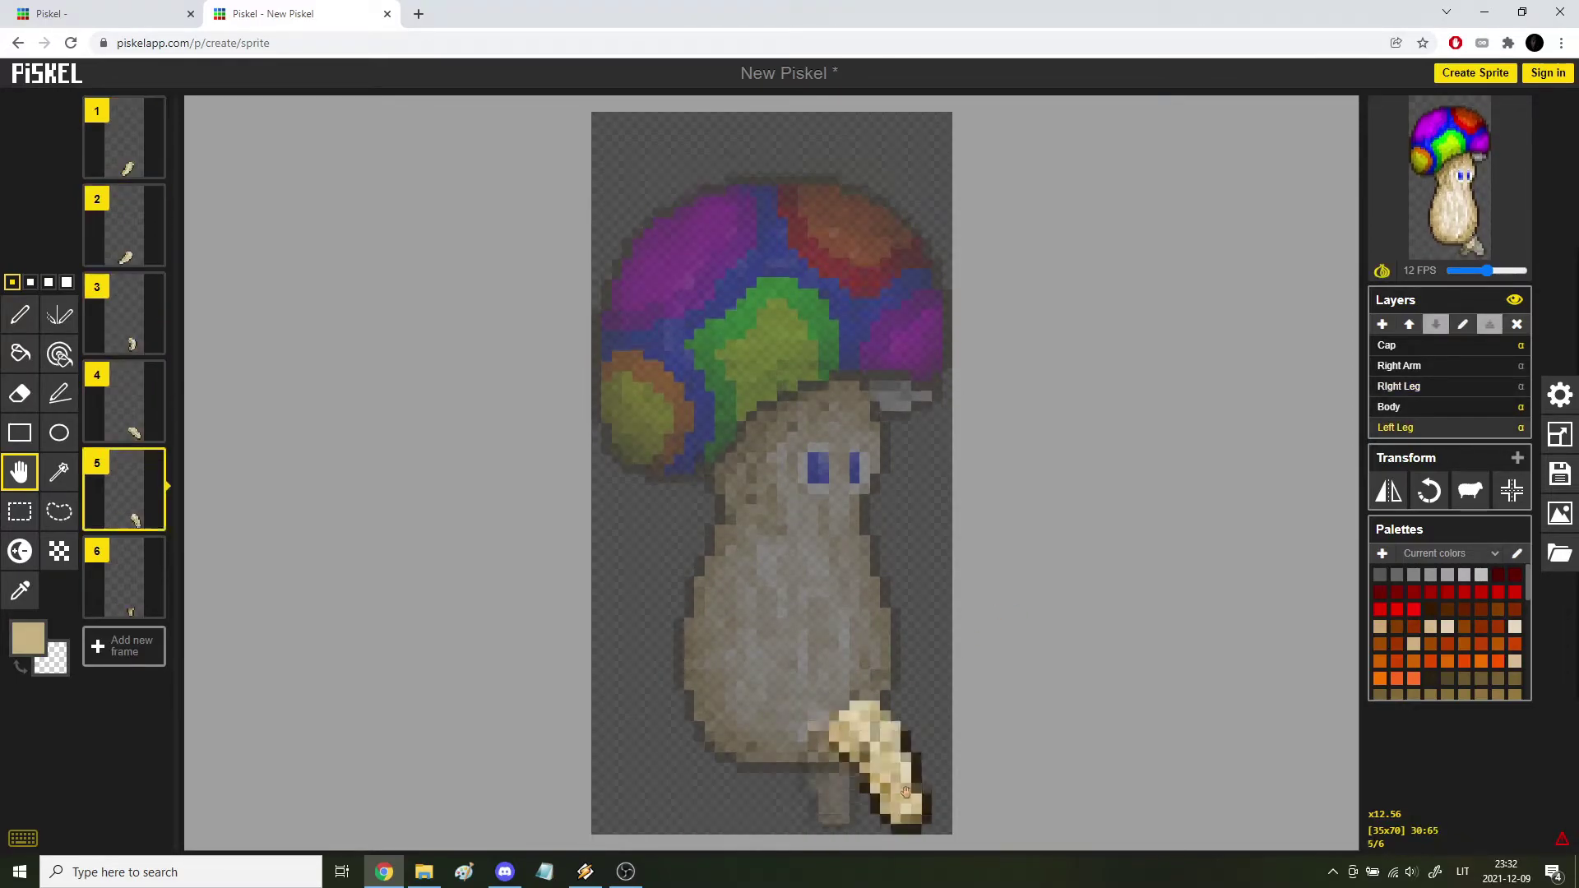
key("Down")
key("Up")
left_click_drag(123, 576, 147, 151)
key("Down")
key("Up")
key("Down")
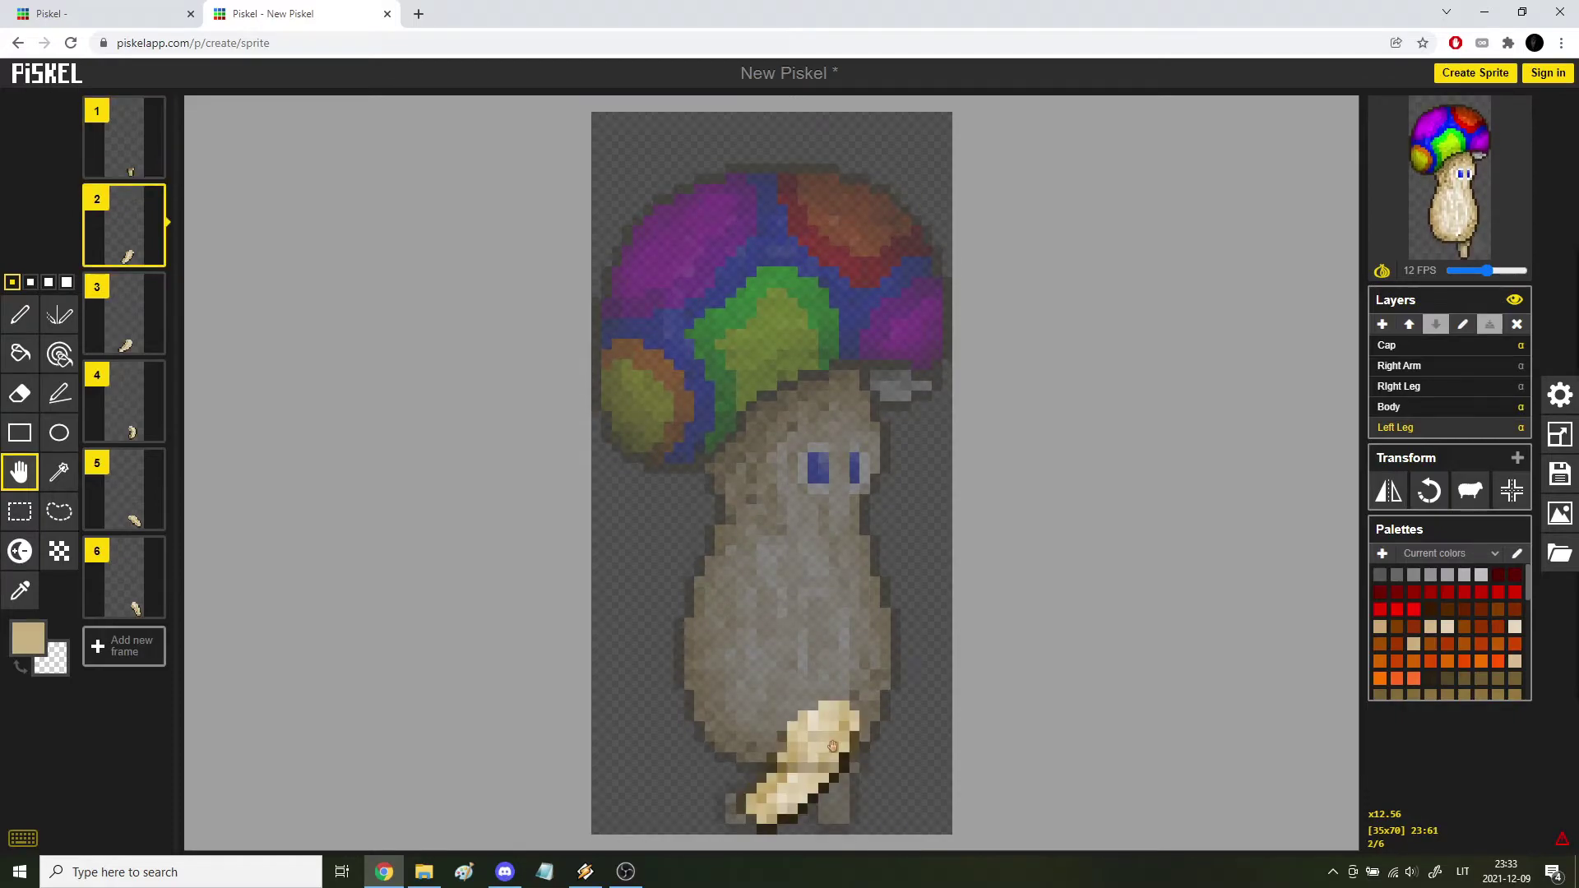
Shift the left leg slightly to the right in frames 2 and 3.
key("Down")
left_click_drag(823, 757, 858, 763)
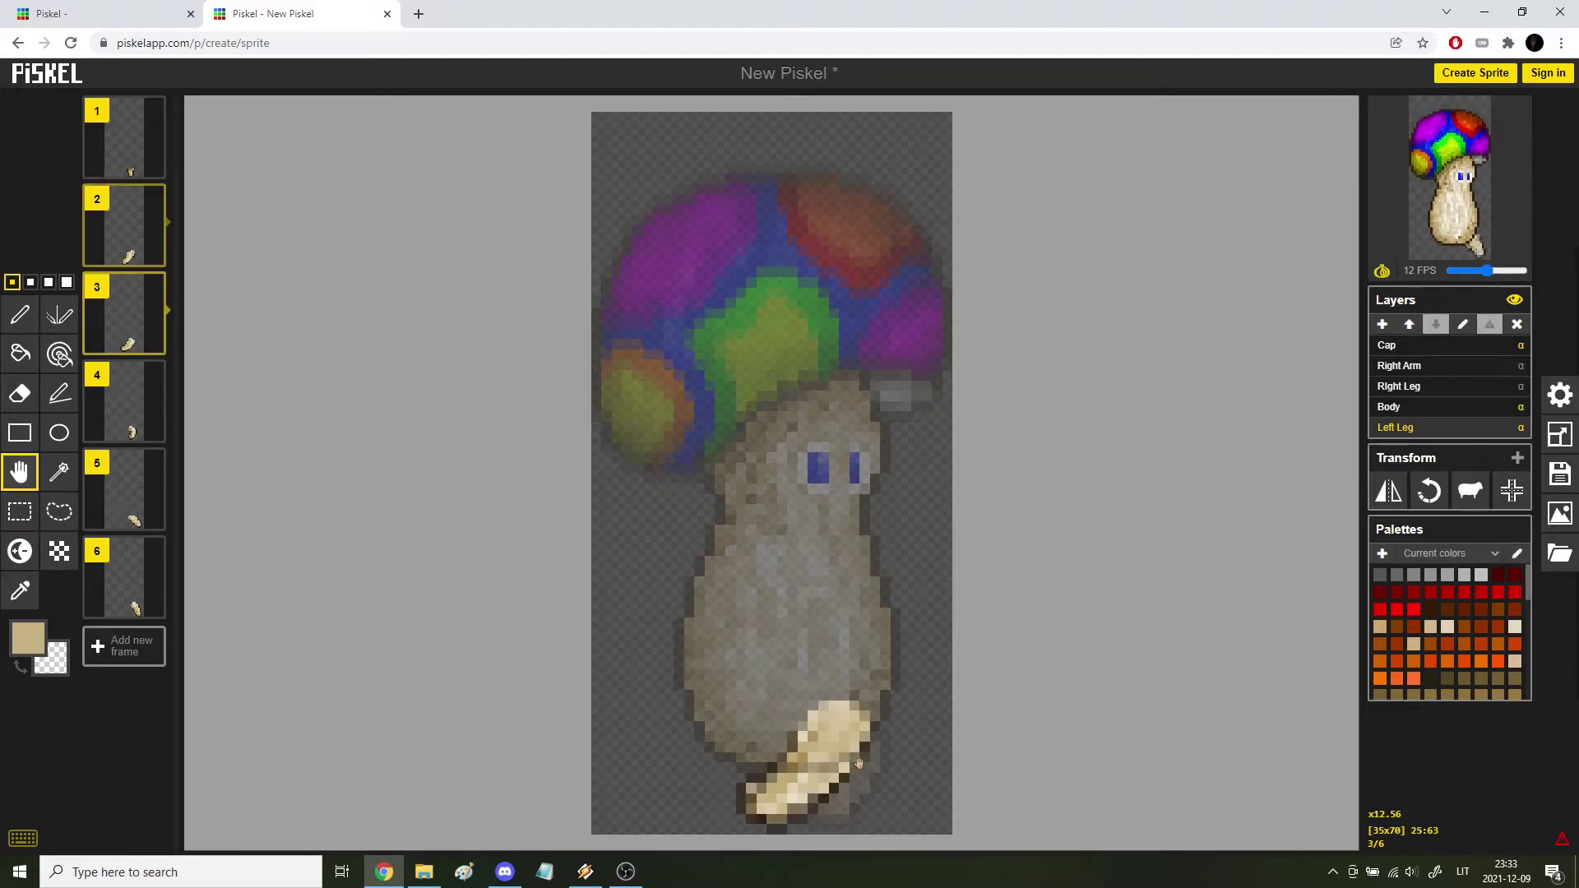
key("Down")
key("Down")
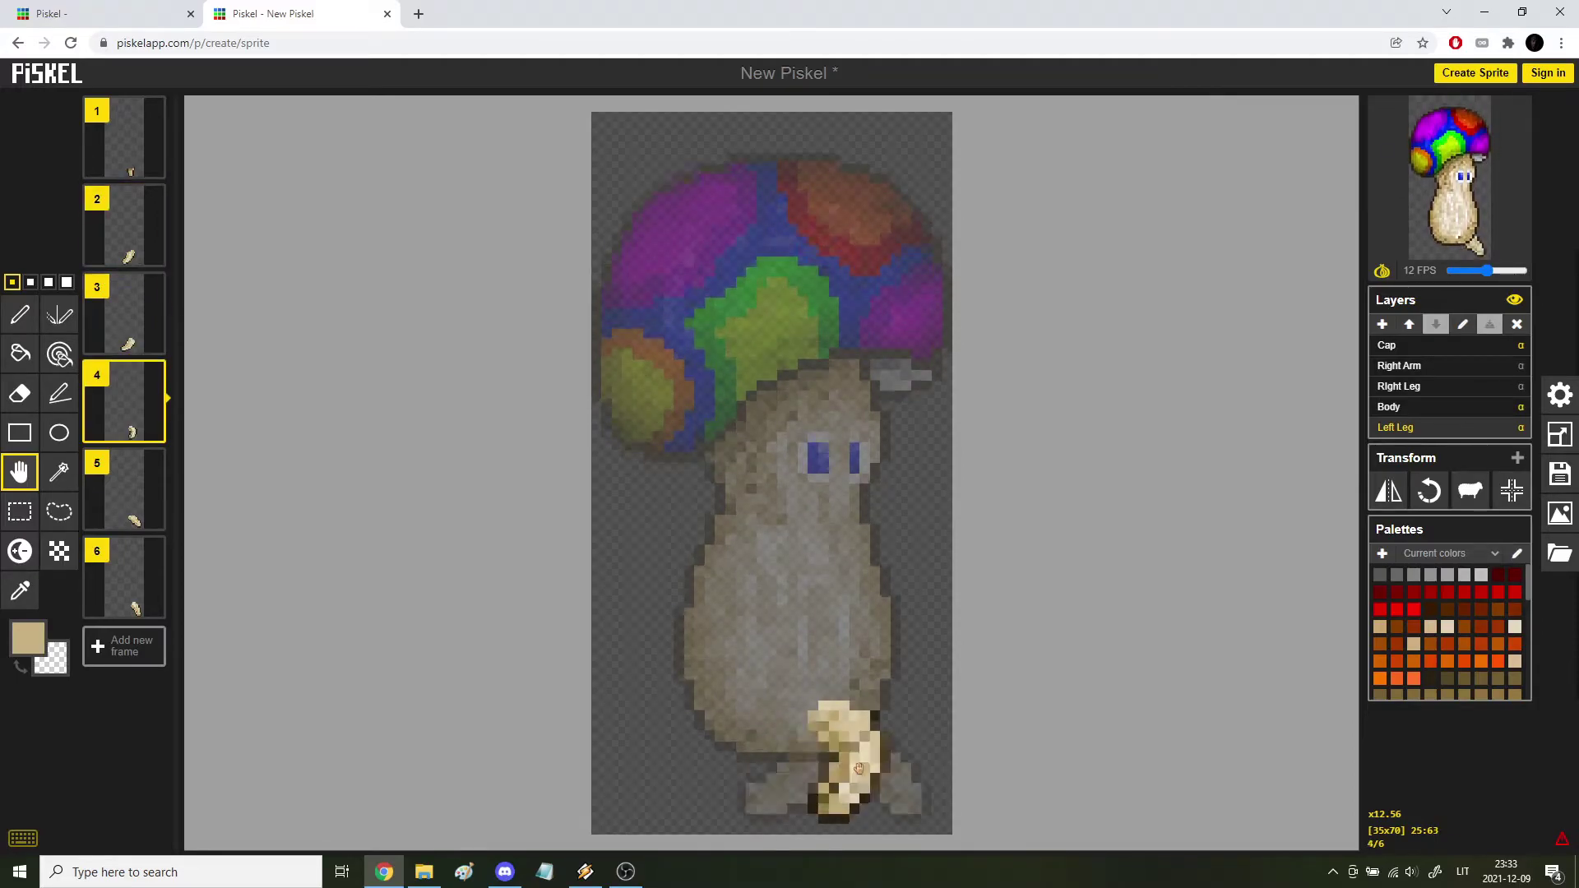
Check the left leg's positions in frames 4 to 6 and play the animation at 6 FPS.
key("Down")
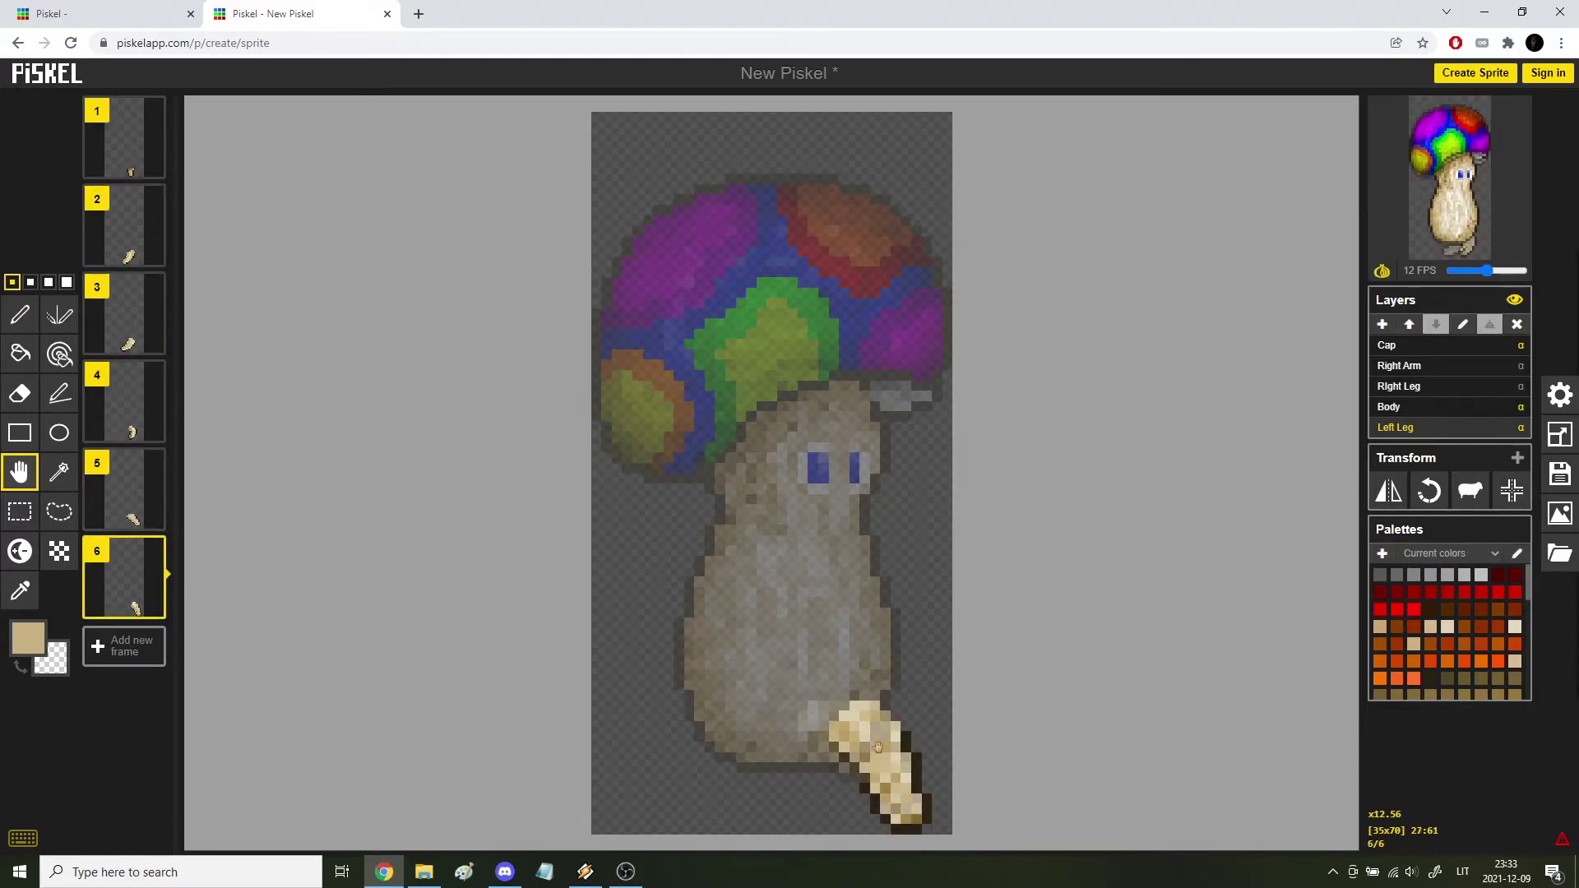
key("Up")
key("Up")
key("Down")
key("Down")
key("Up")
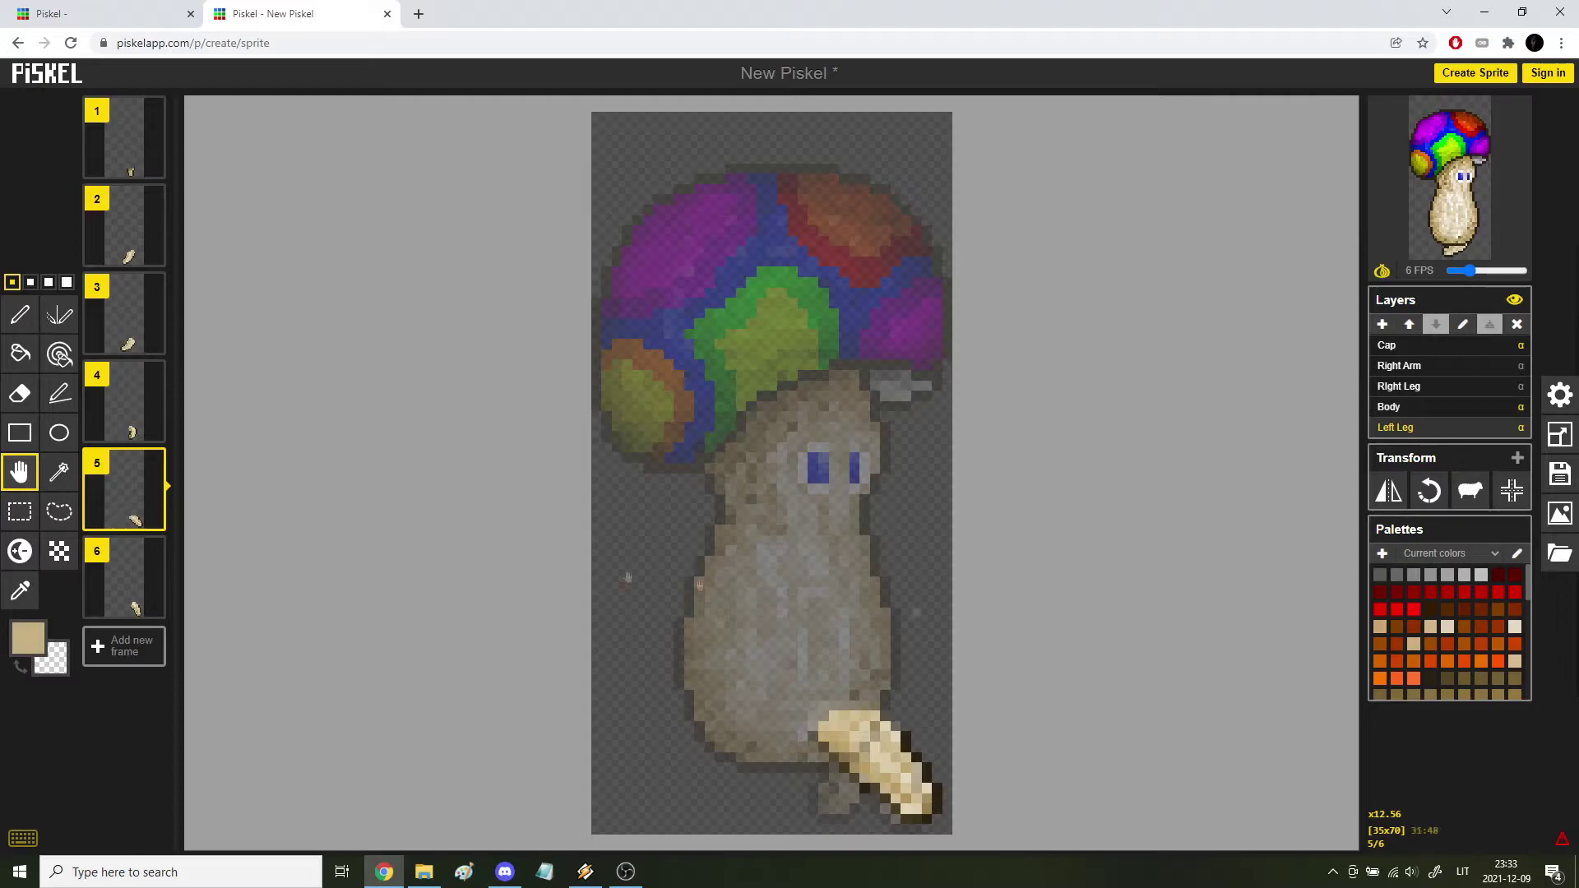
Extend the outline at the top of the left leg in frame 5 with the Pen tool and the leg's dark outline colour.
scroll(932, 708, "up", 3)
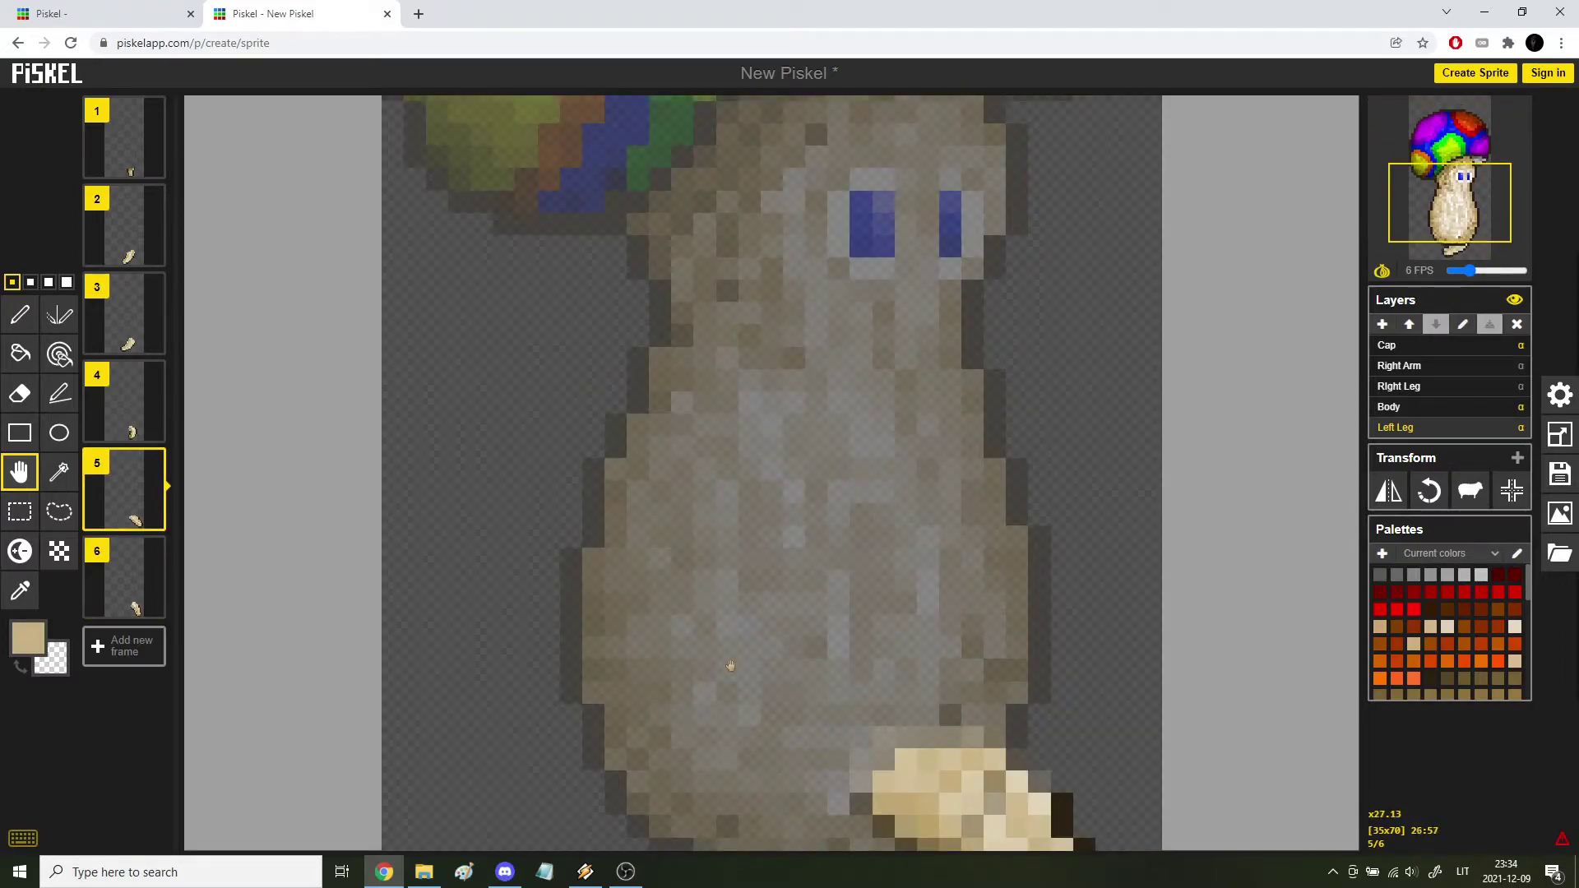
left_click_drag(505, 393, 503, 276)
left_click(20, 315)
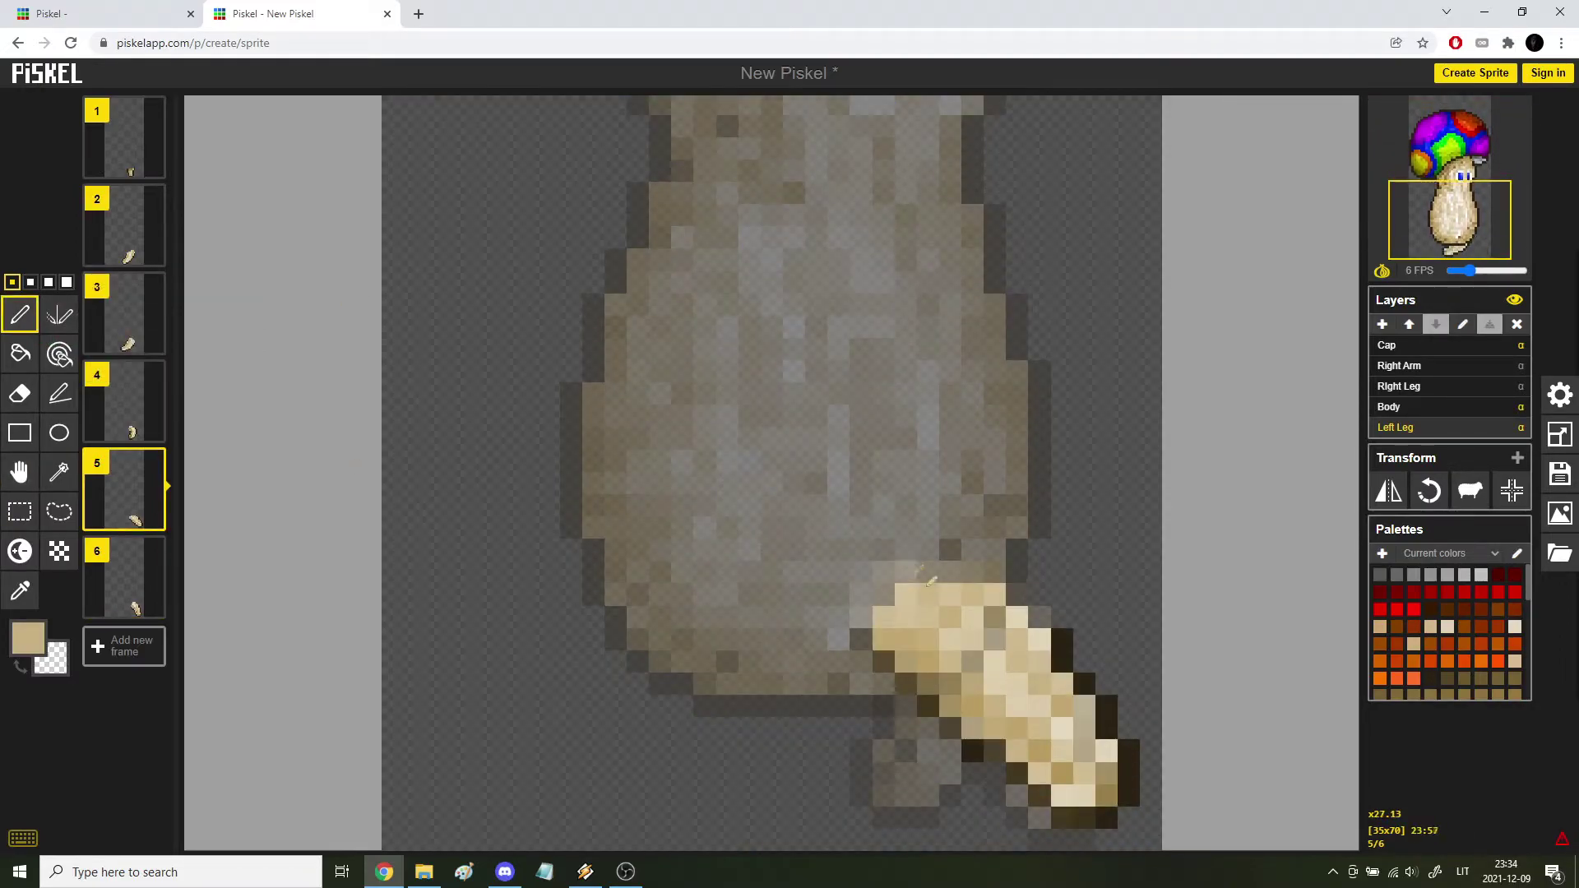
left_click(1061, 639, "alt")
left_click_drag(1039, 618, 1011, 563)
key("Down")
Make the Right Leg layer visible again by setting its opacity to 1.
scroll(1338, 290, "down", 6)
key("Up")
key("Up")
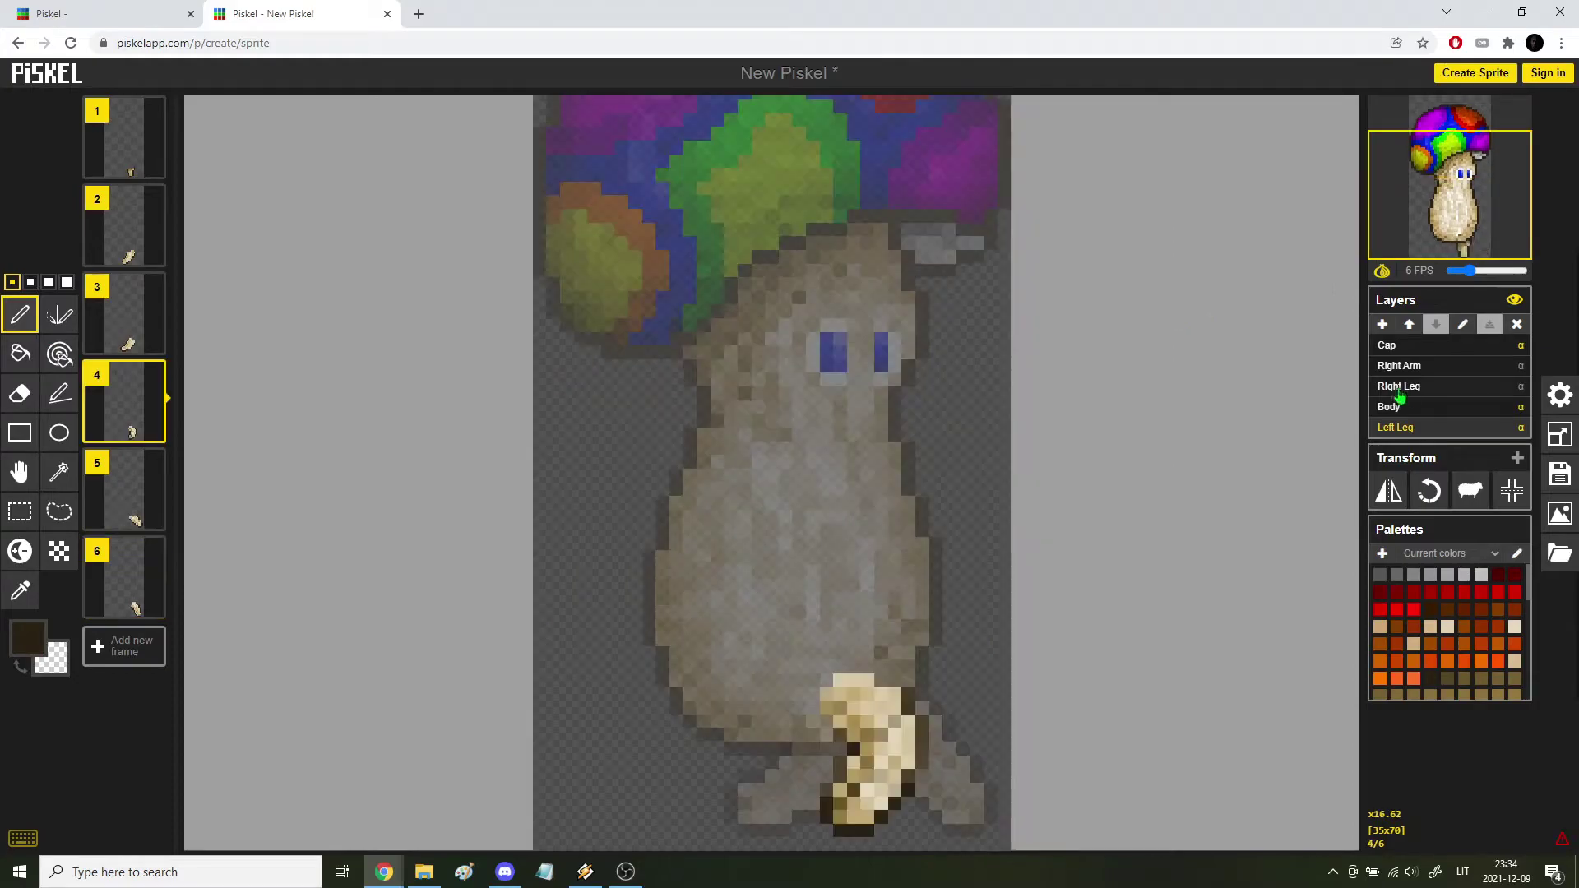
left_click(1523, 393)
type("1")
key("Return")
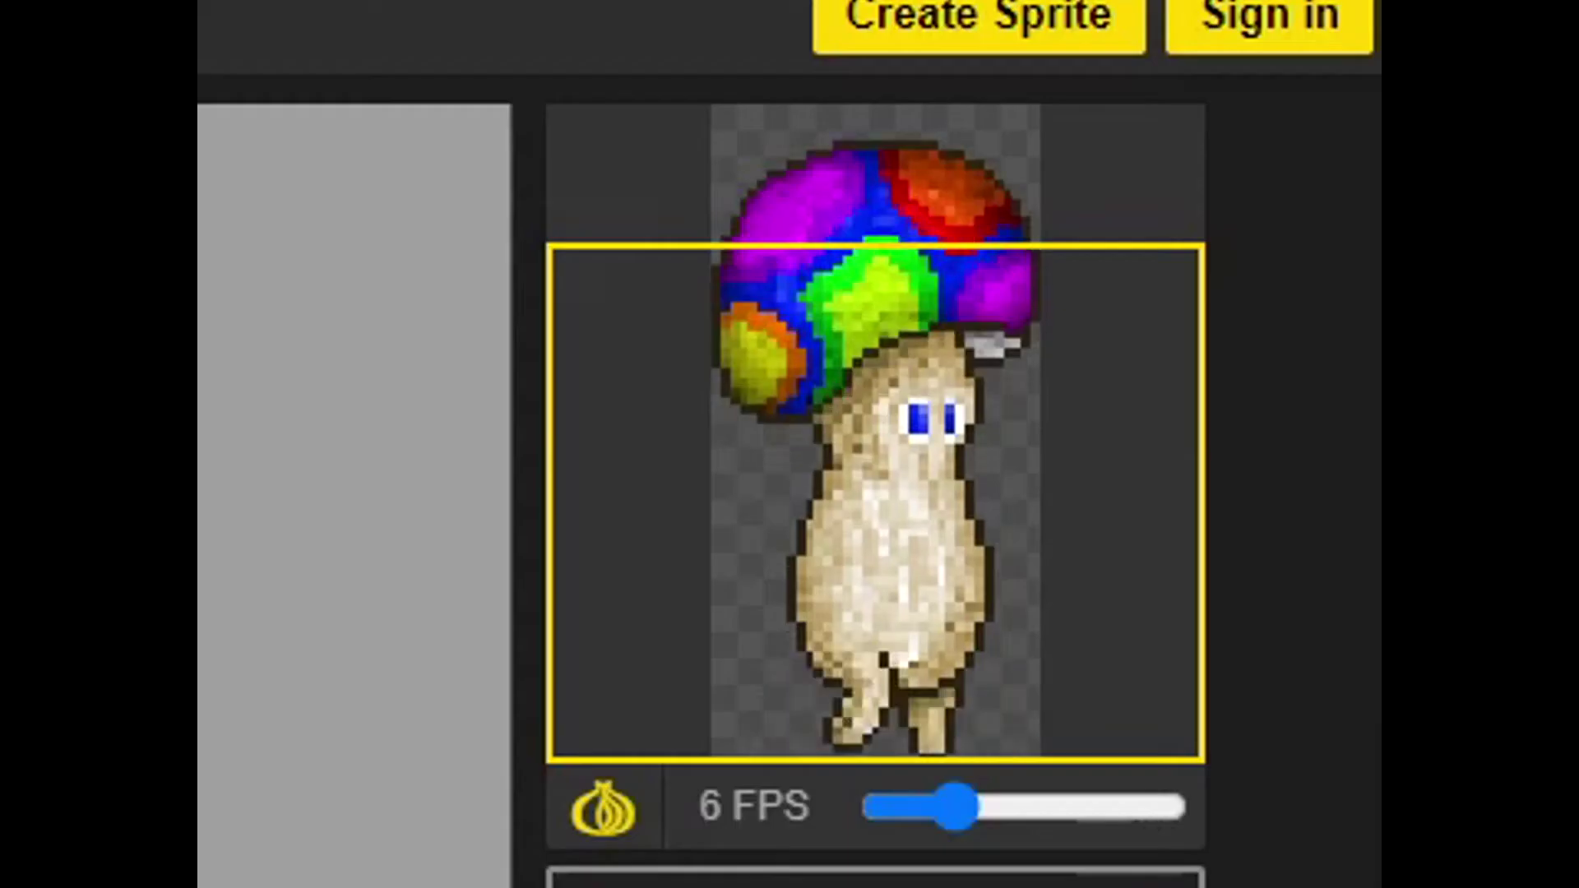
Set the animation speed to 12 FPS and check the walk in the preview.
left_click_drag(1483, 270, 1500, 274)
left_click_drag(1078, 808, 1028, 804)
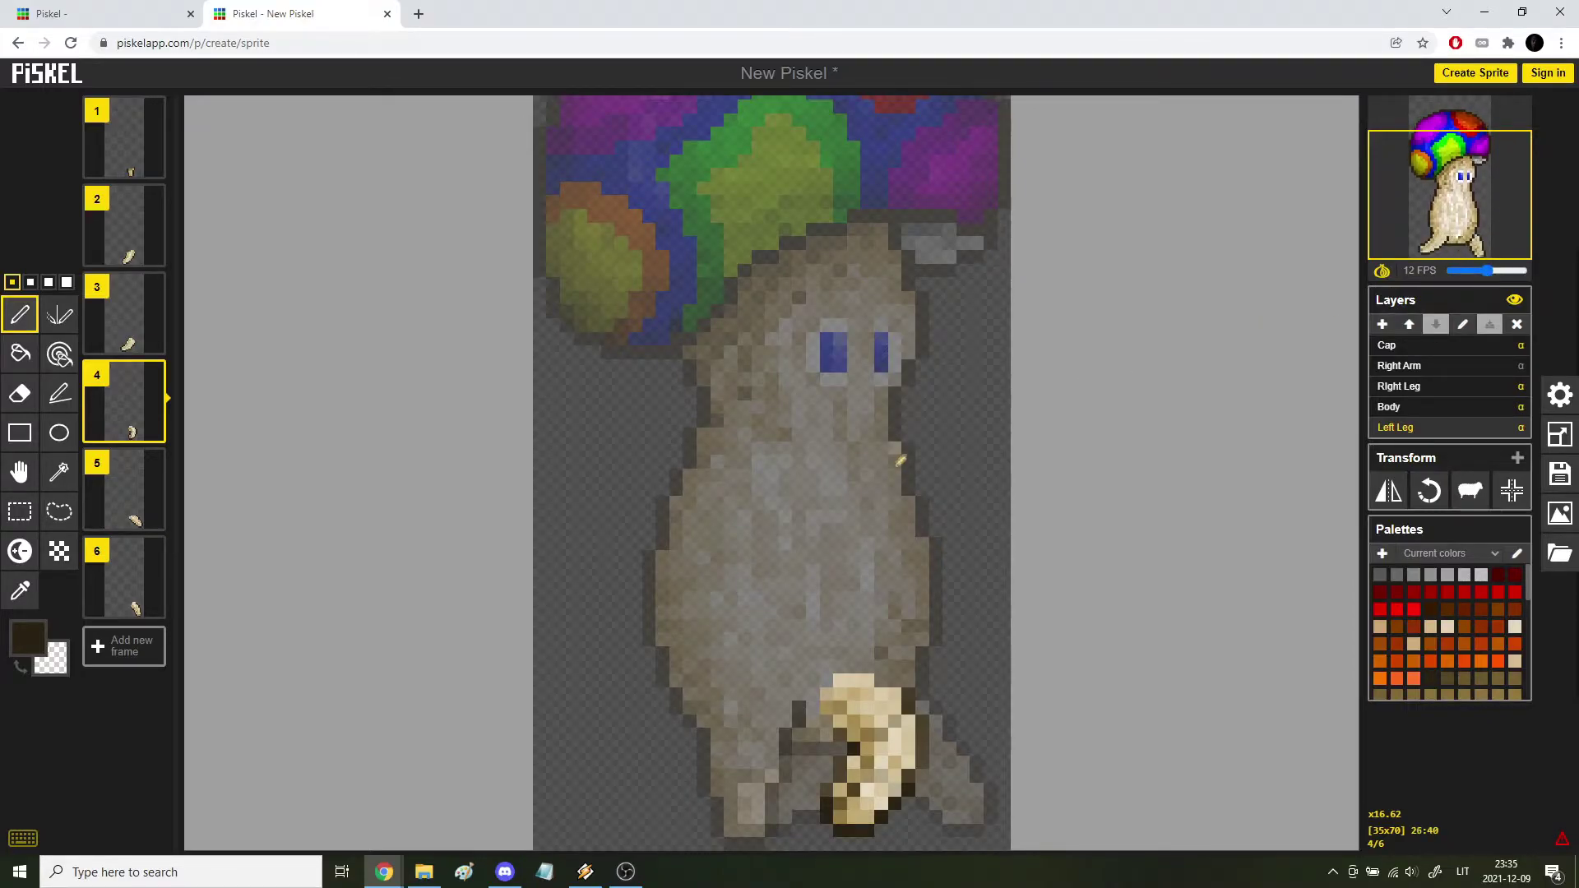
scroll(900, 460, "up", 1)
mouse_move(1475, 224)
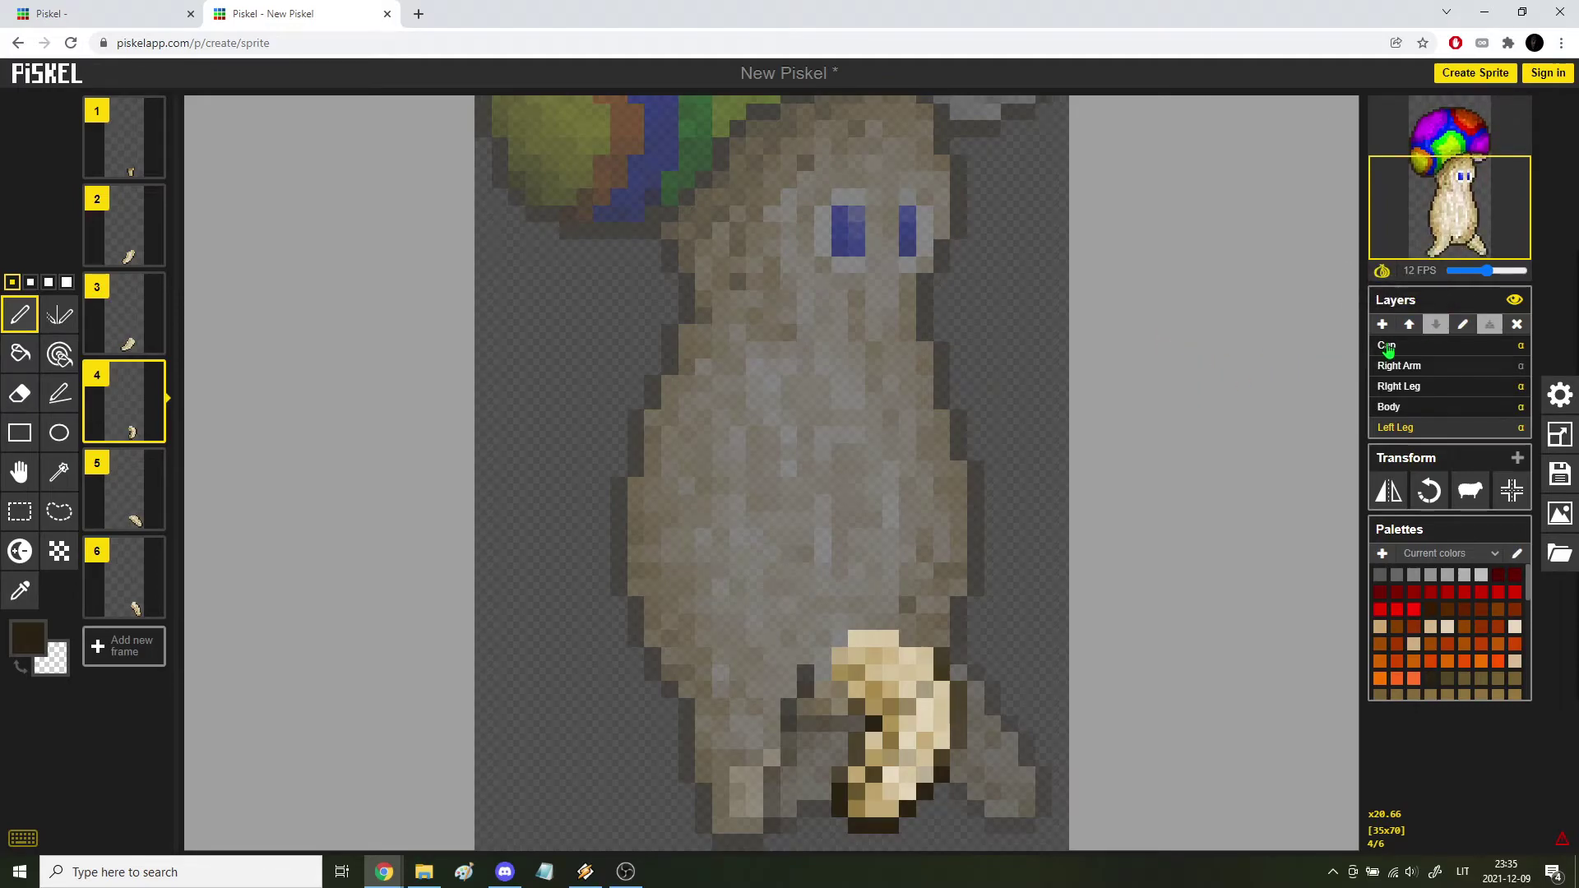
Hide the Body layer by setting its opacity to 0.
key("Down")
key("Down")
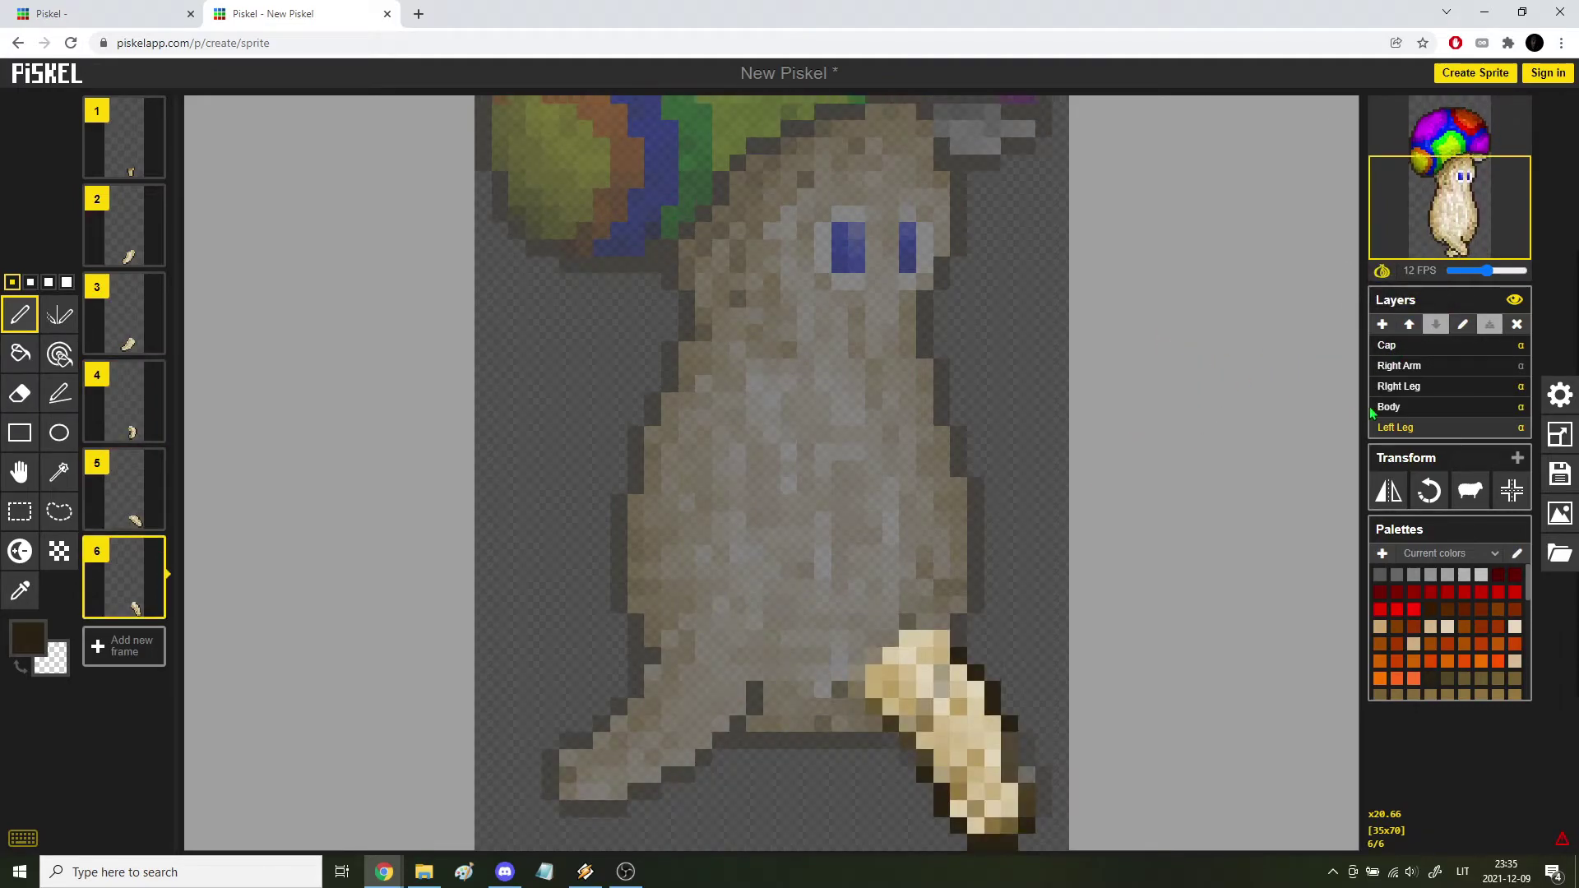
left_click(1520, 406)
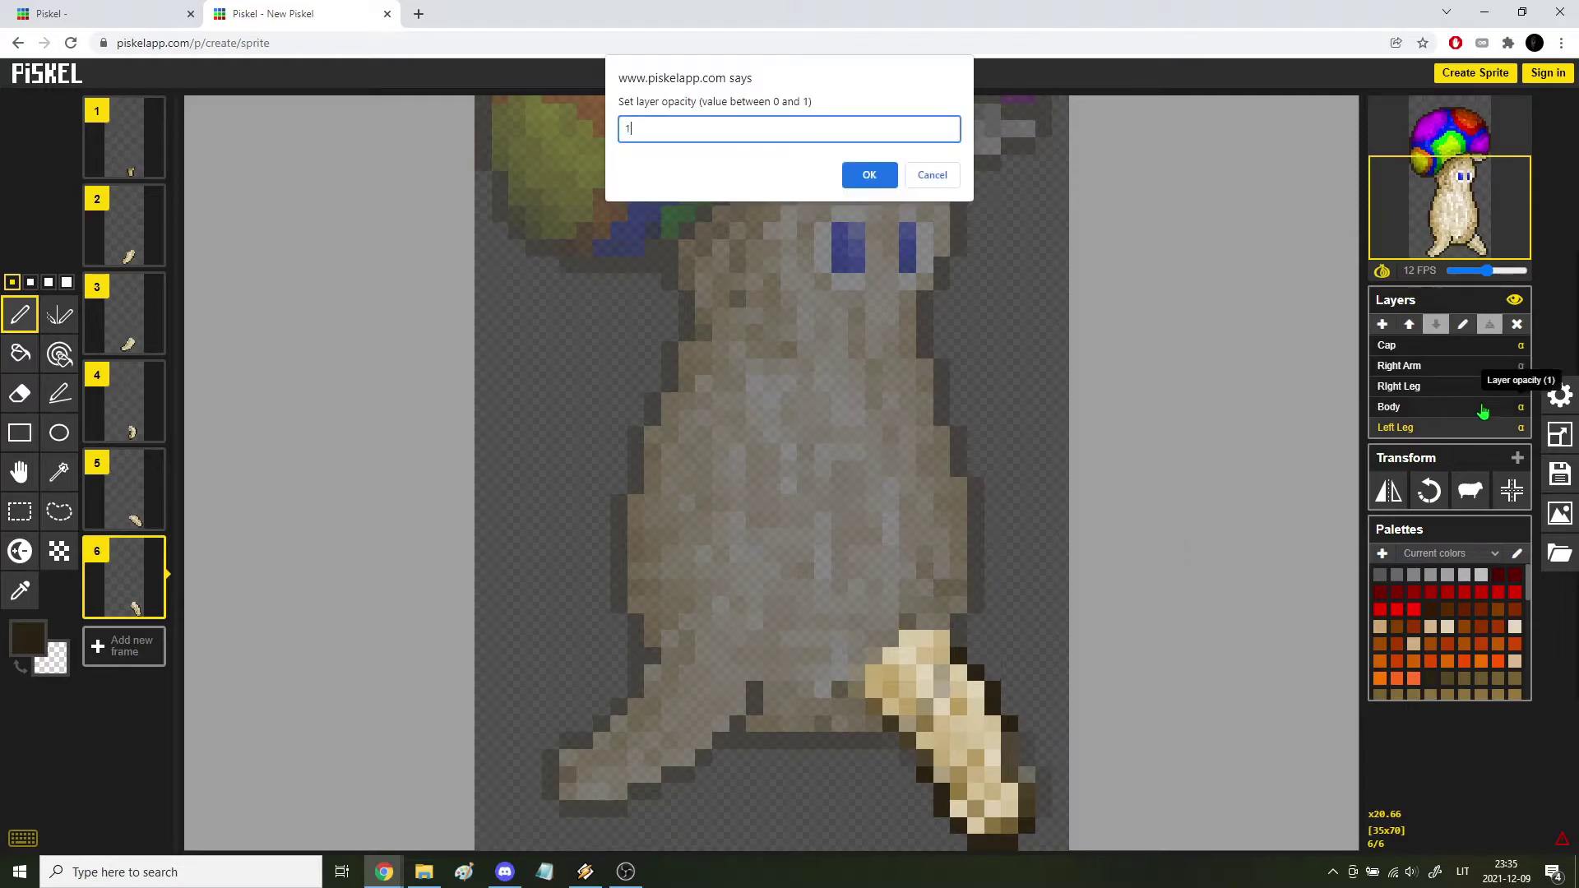
type("0")
key("Return")
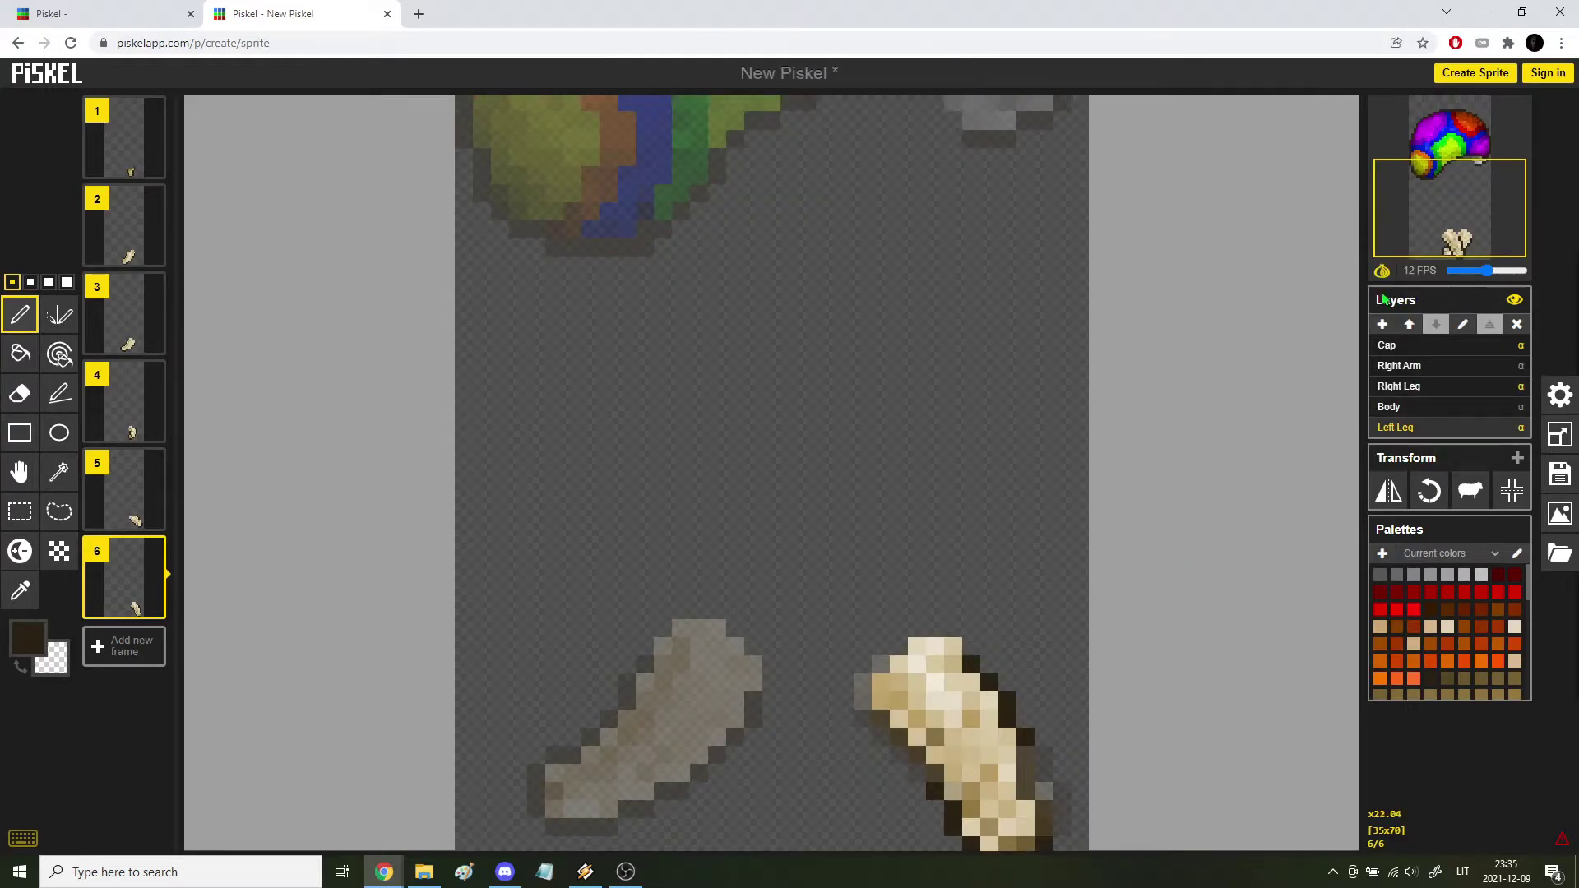
Turn off onion skin and darken the left leg in frame 6 using the Lighten tool with the largest brush size.
scroll(974, 493, "up", 1)
scroll(975, 494, "up", 1)
key("u")
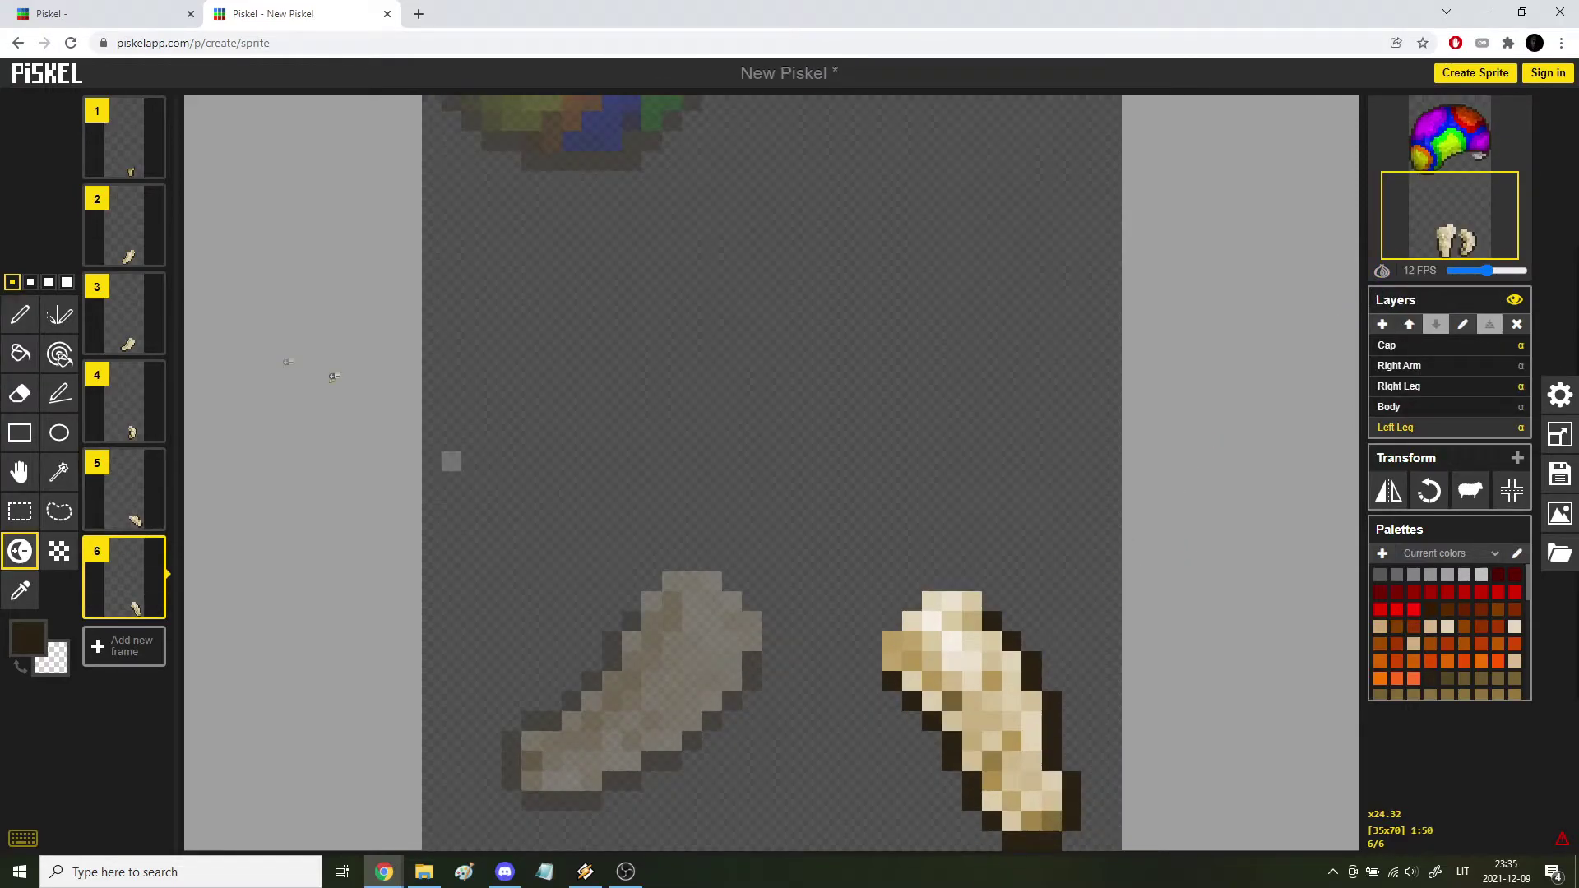
left_click(66, 283)
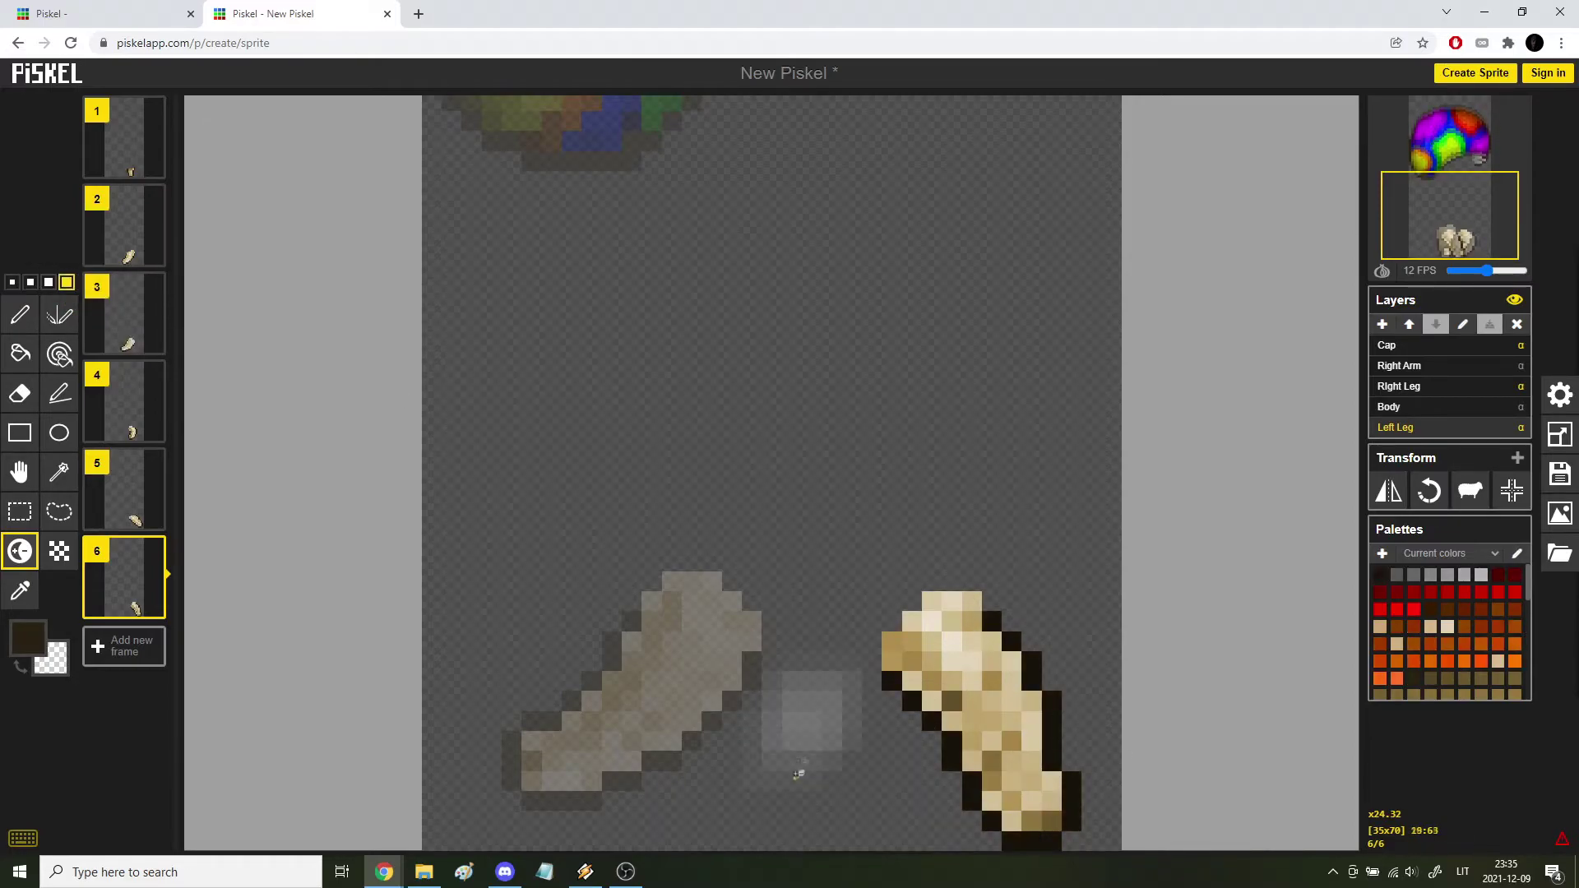
Darken the left leg in frames 5 back to 1 as well, and check the shading through frame 6.
key("Up")
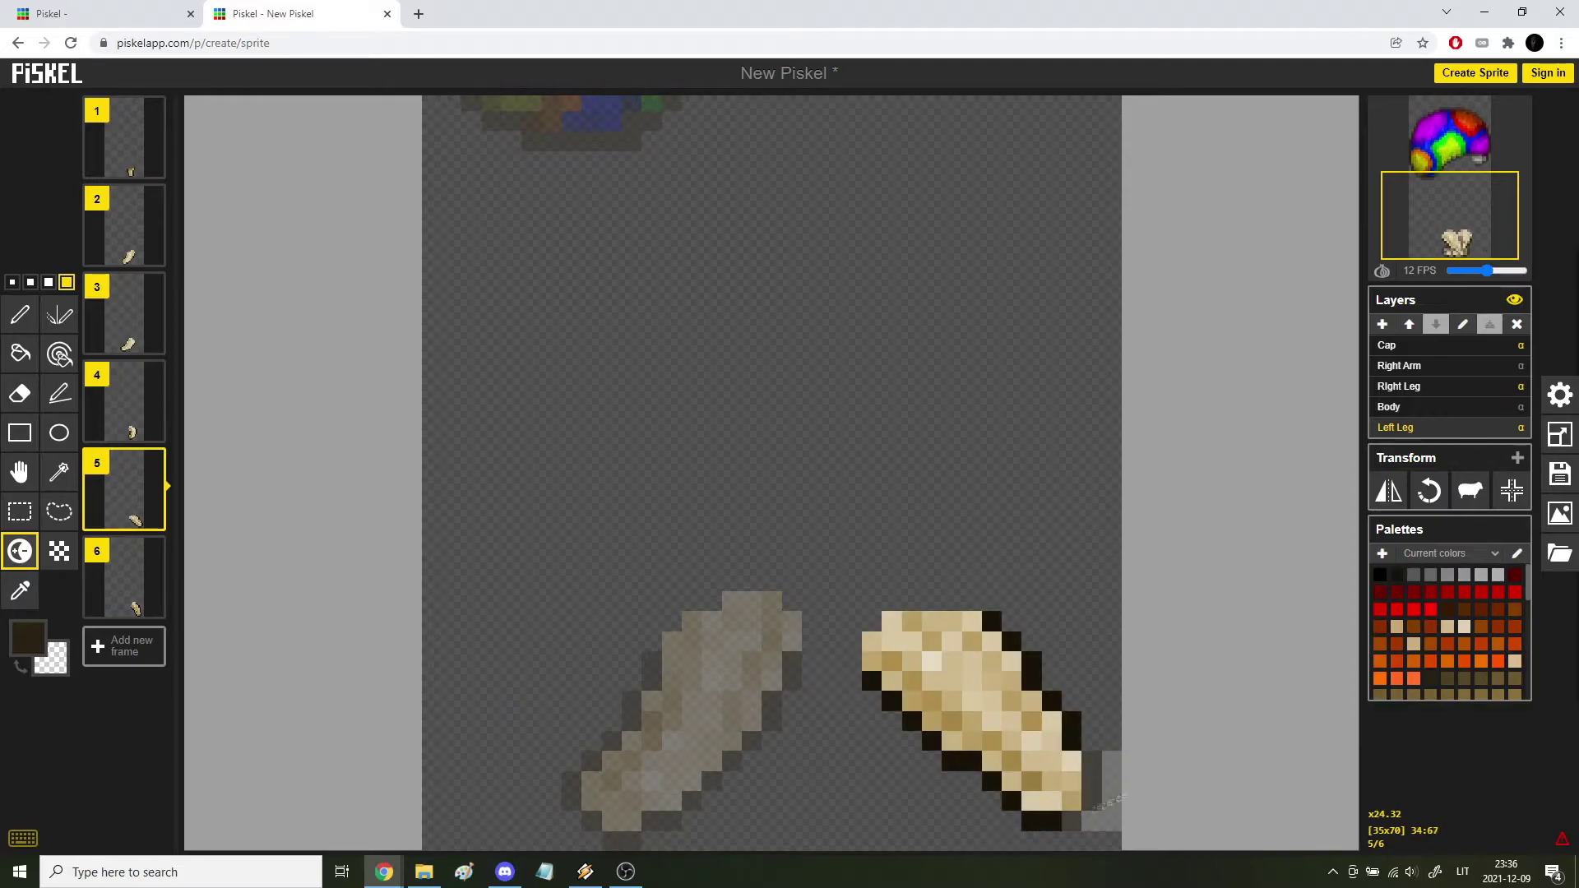
key("Up")
key("Up")
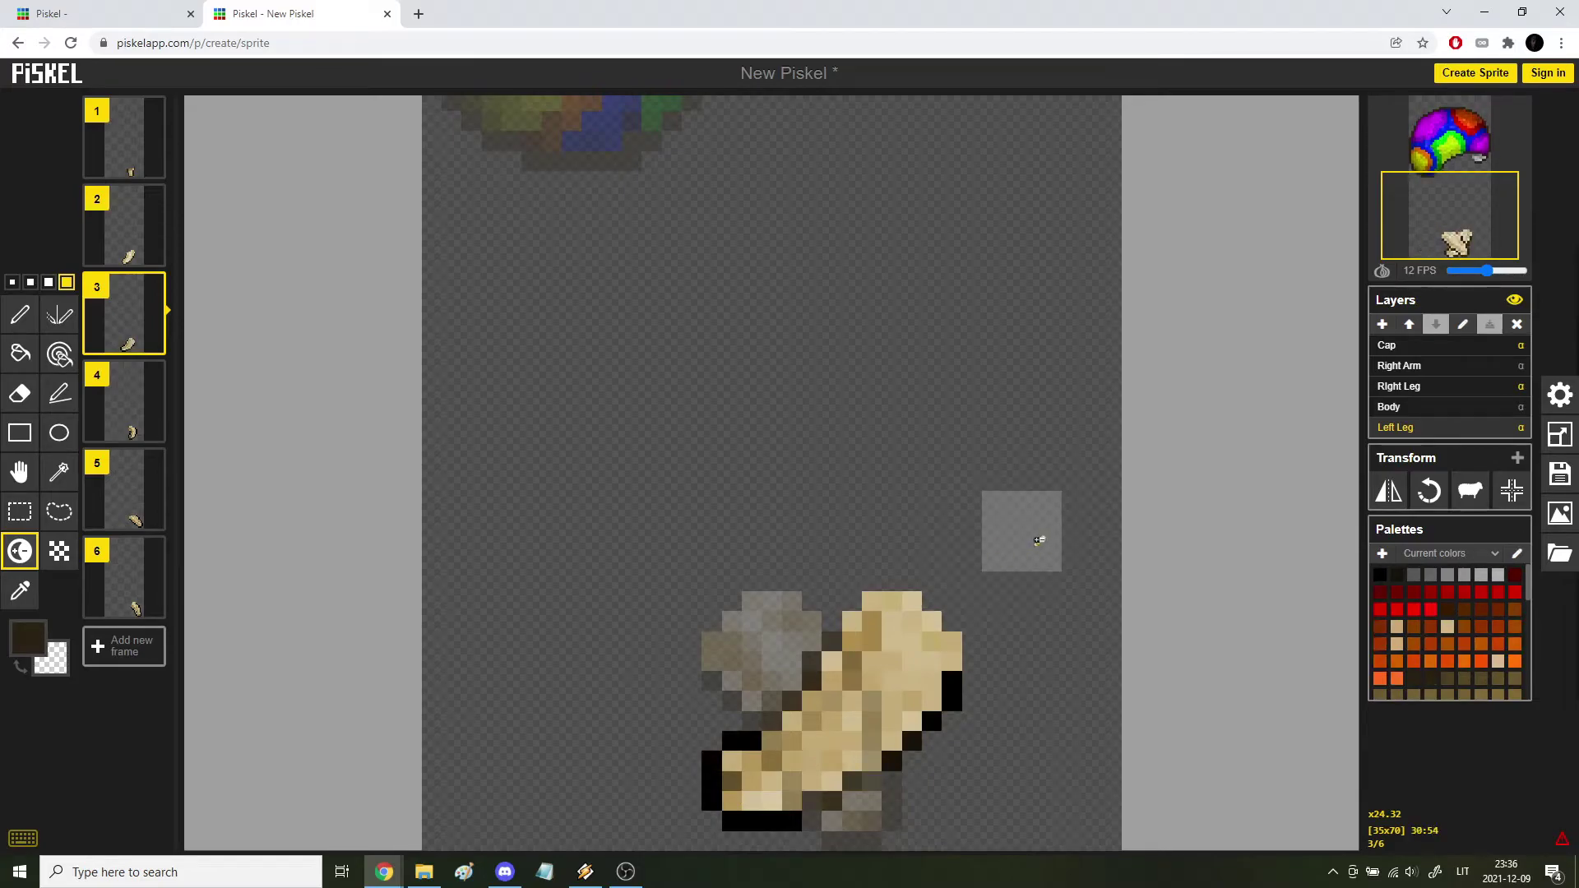
key("Up")
key("Up")
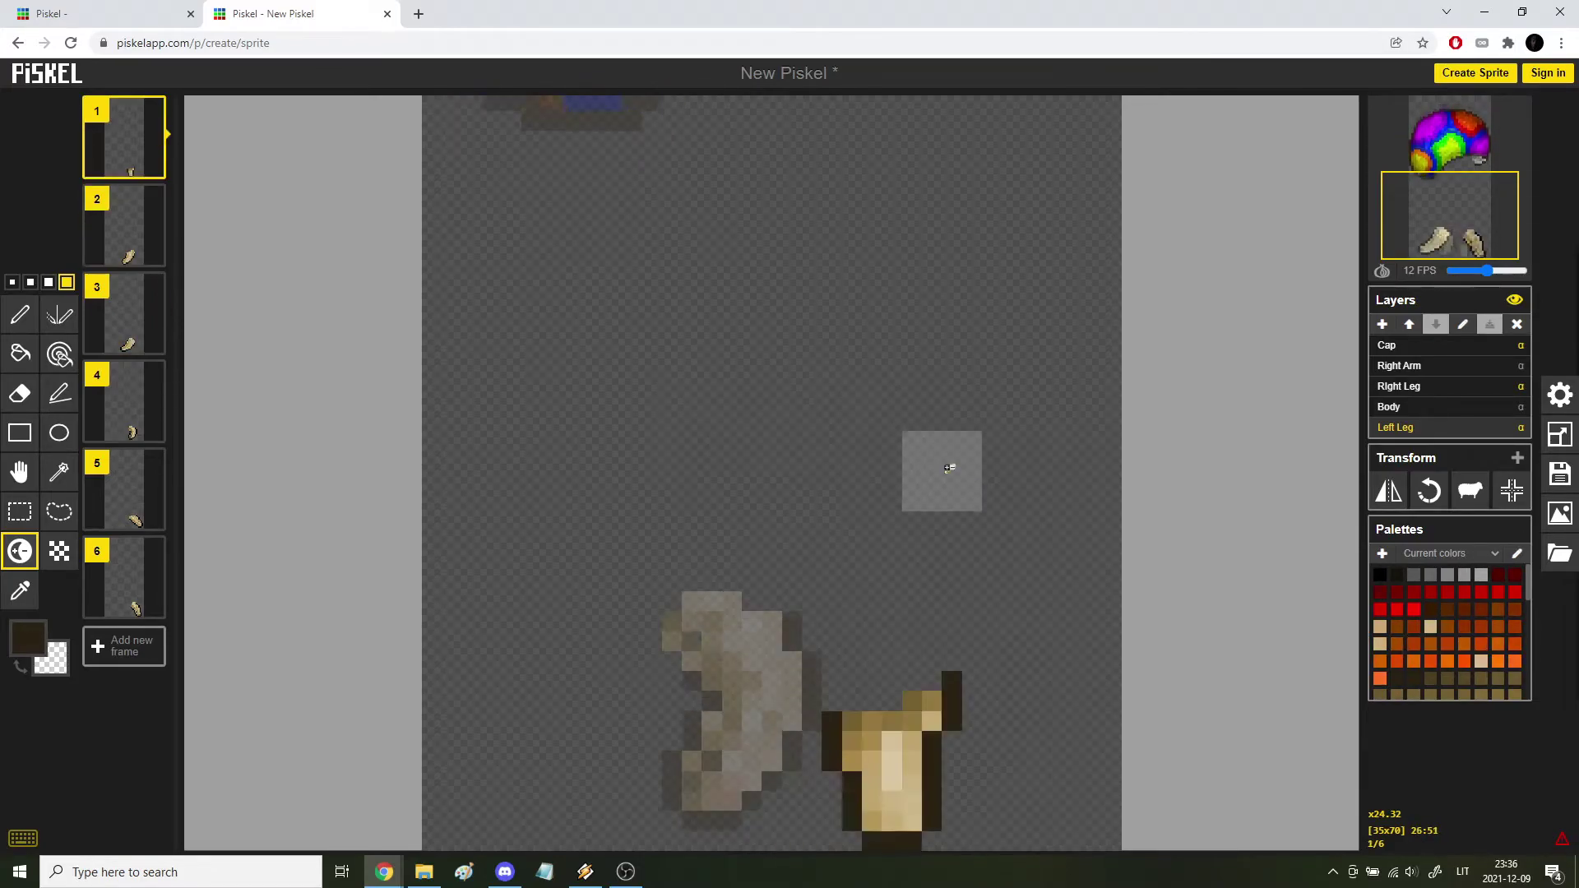
key("Down")
key("Down")
key("Down")
key("Down")
key("Down")
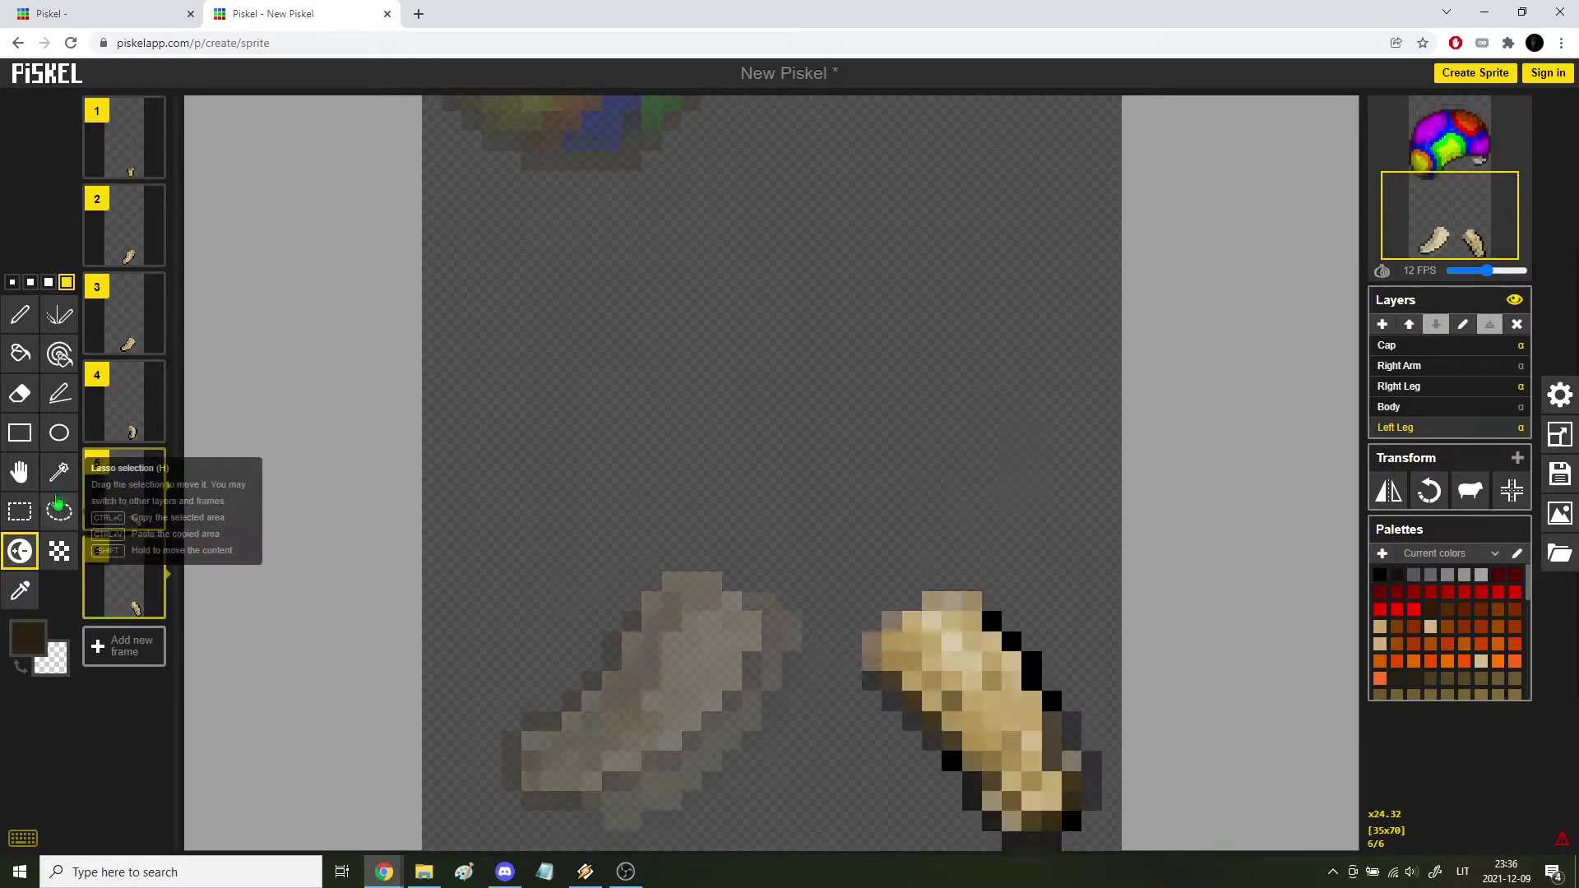
Replace the left leg's black outline pixels with the dark brown outline colour, working back from frame 6.
left_click(115, 498)
left_click(1399, 387)
left_click(60, 356)
key("Down")
left_click(1396, 428)
left_click(1041, 660)
key("Up")
left_click(1031, 670)
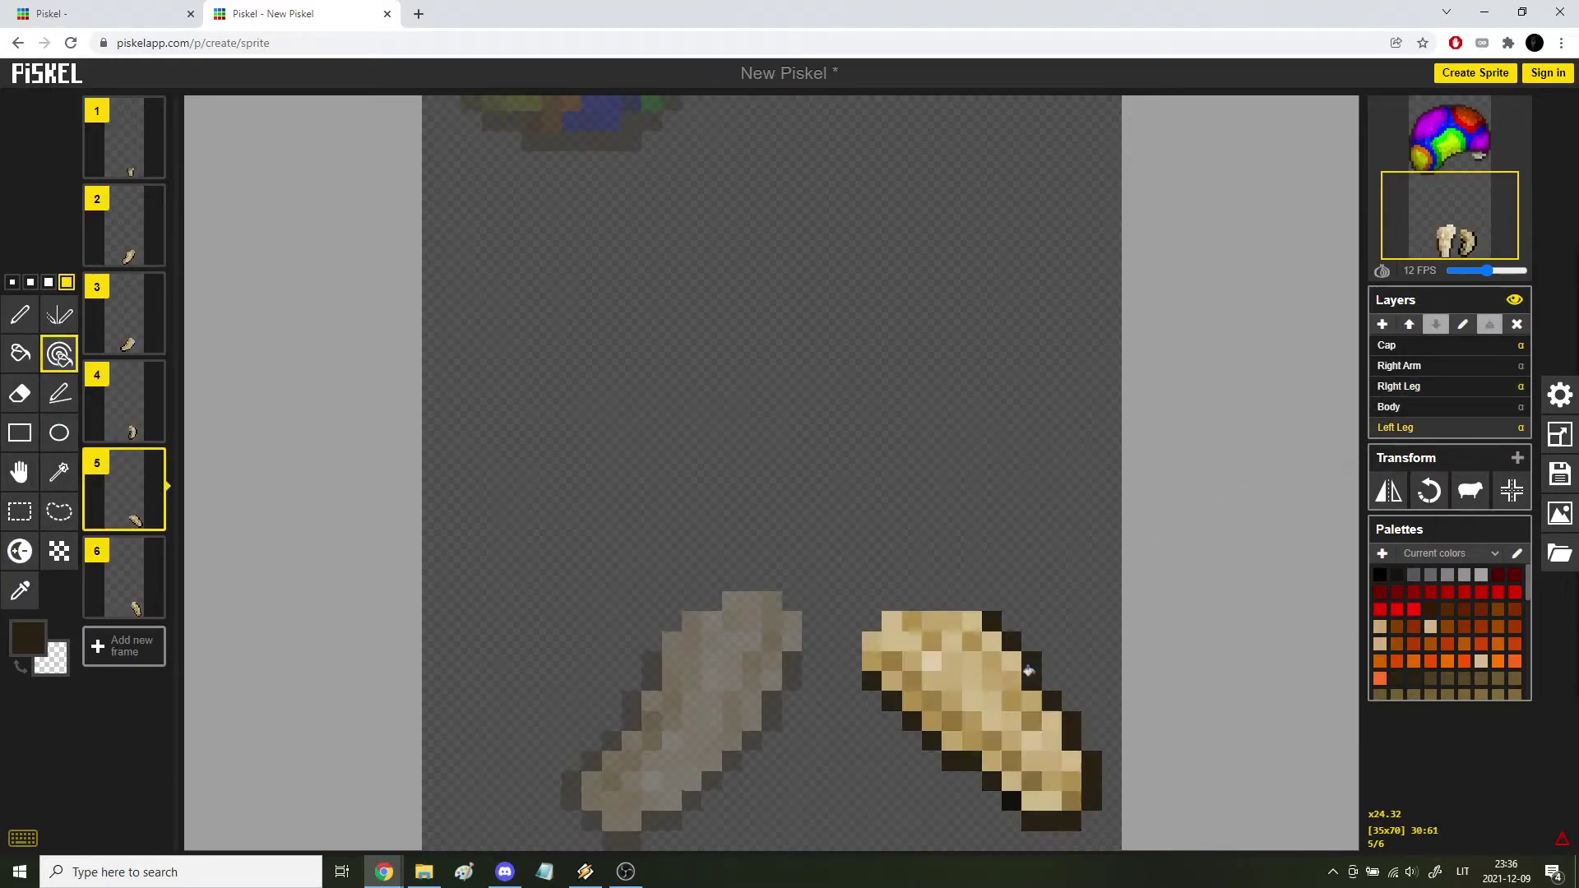
key("Up")
key("Up")
left_click(931, 720)
Hide the Right Leg layer by setting its opacity to 0 and return to the Left Leg layer.
left_click(1413, 388)
left_click(1520, 389)
type("0")
key("Return")
left_click(1478, 426)
Recolour the left leg's outline in frames 3 and 2 to dark brown, and check the frames from 1 to 4.
left_click(908, 744)
key("Up")
left_click(788, 713)
key("Up")
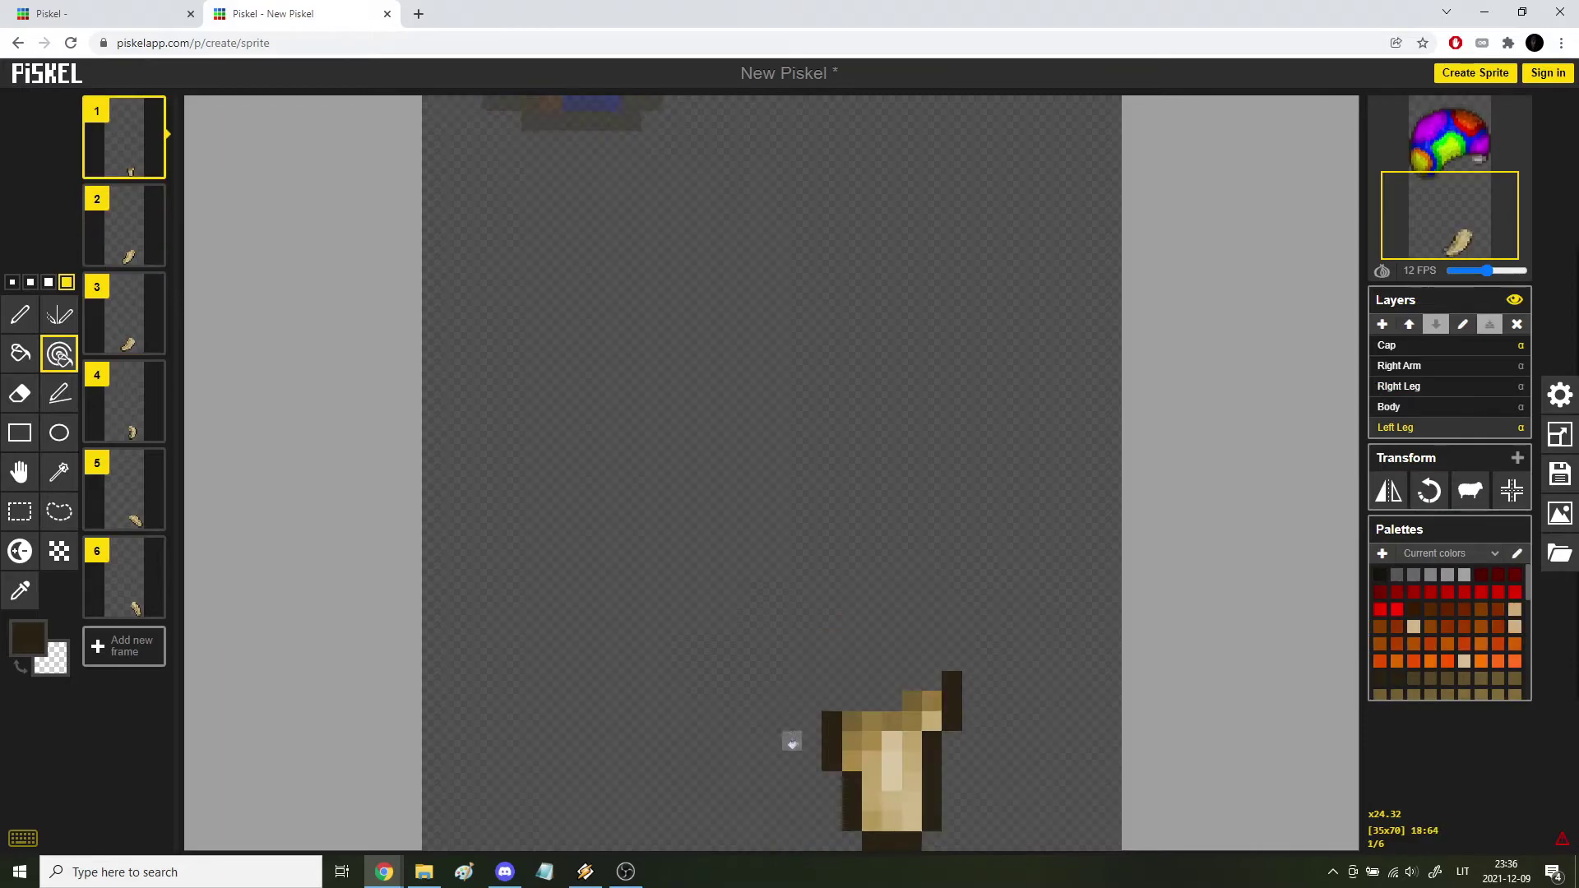
key("Down")
key("Down")
key("Down")
Retouch the shading pixels of the left leg's foot in frame 4 with a one-pixel pen and colours sampled from the leg.
left_click(21, 319)
scroll(884, 723, "up", 4)
left_click(11, 282)
left_click(925, 798, "alt")
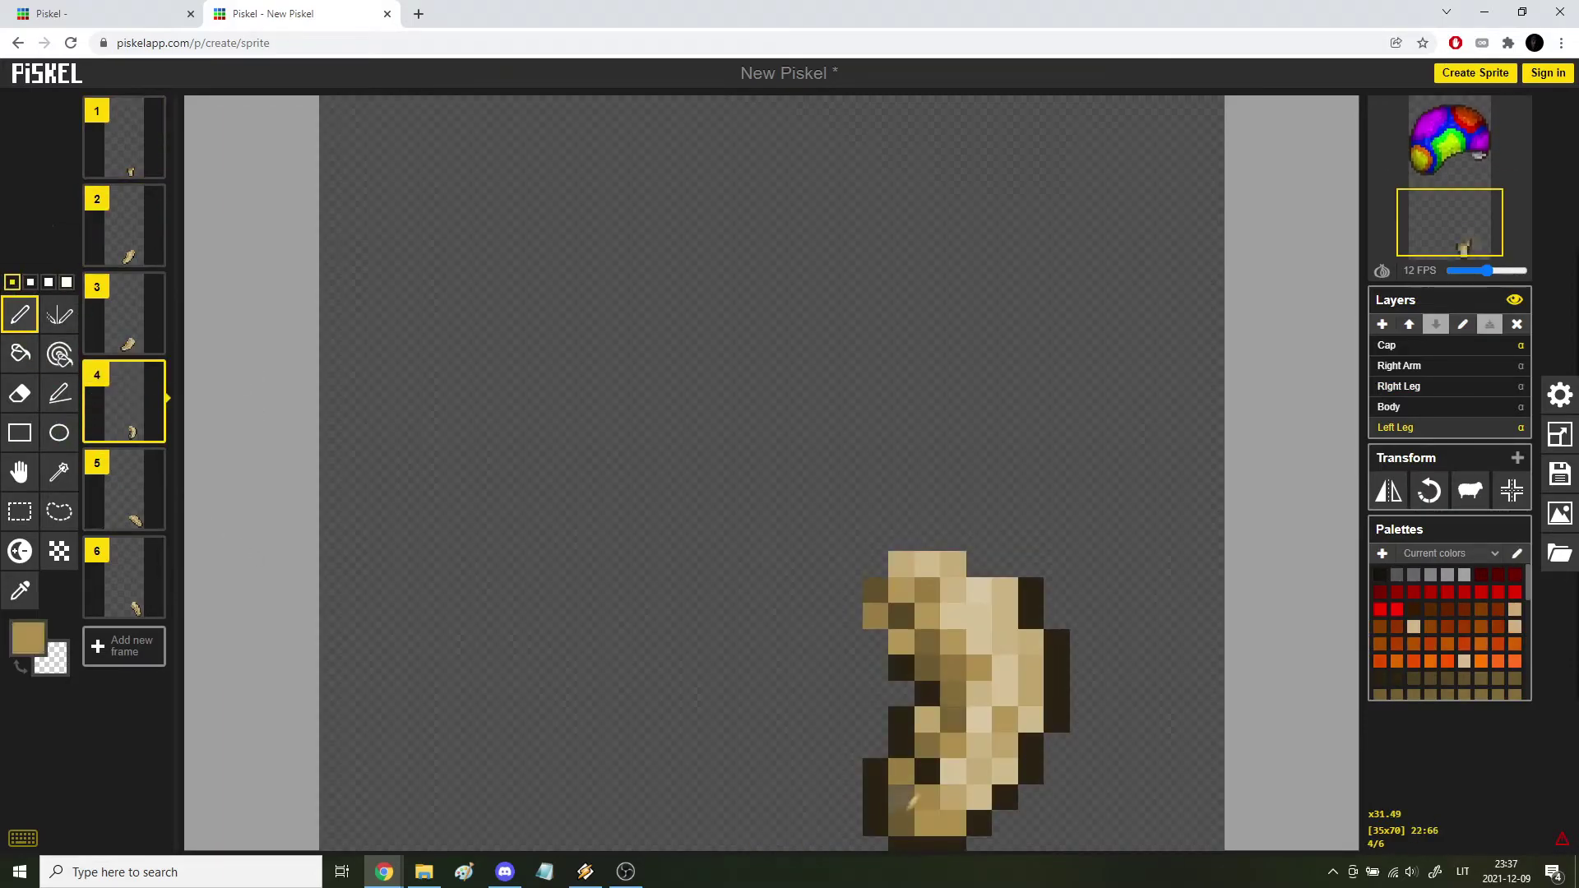
left_click(927, 773)
left_click(953, 717, "alt")
key("Up")
Adjust the shading along the left leg in frame 3 using the Lighten tool with a one-pixel brush.
scroll(888, 695, "down", 3)
left_click(20, 551)
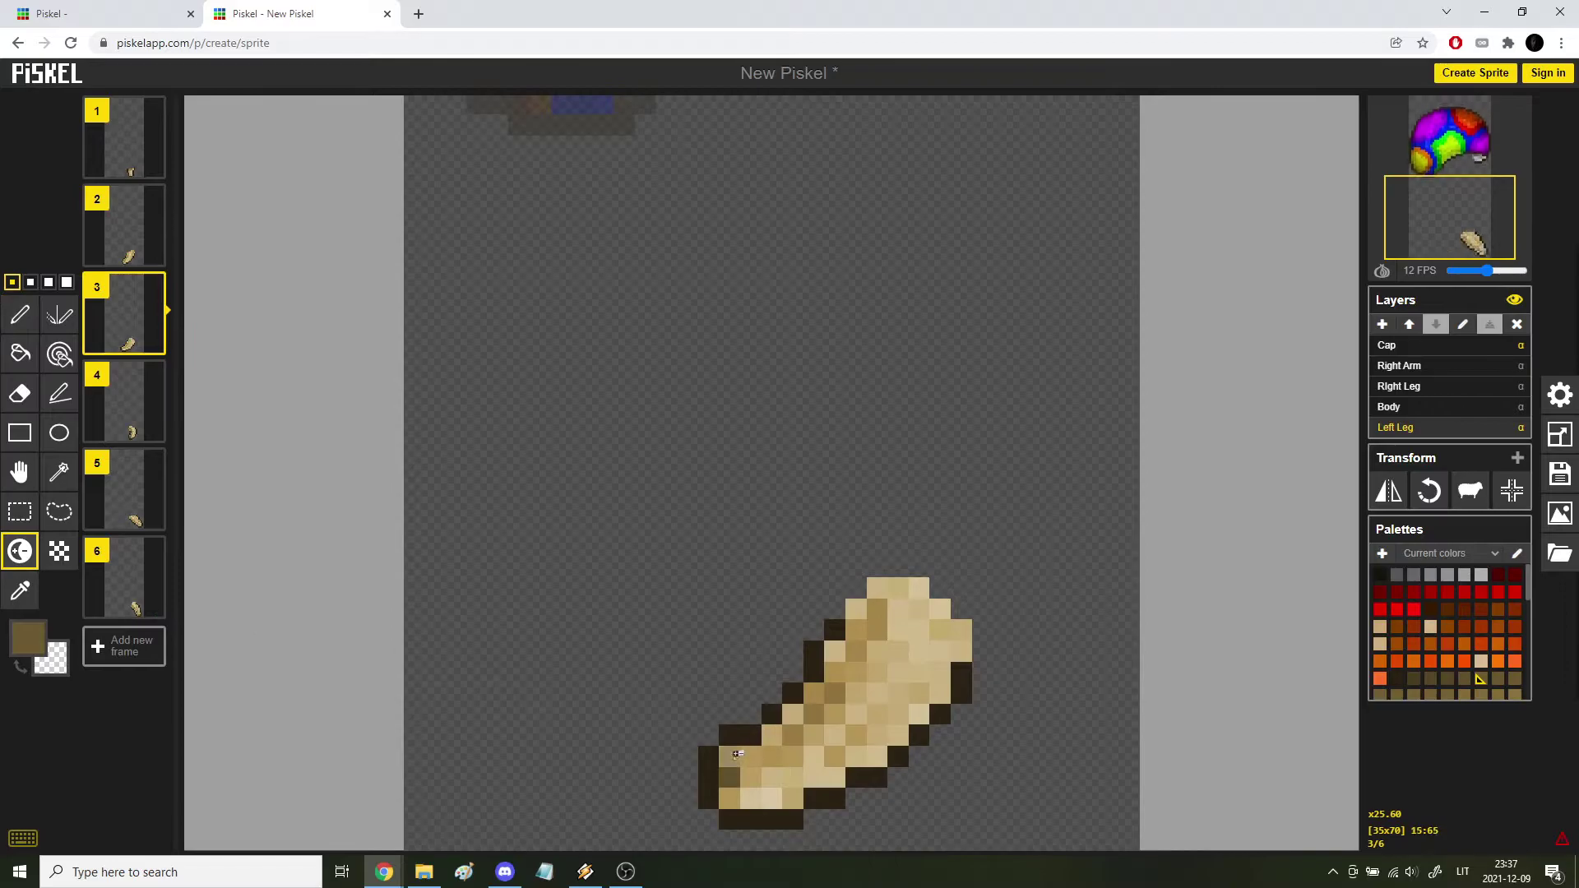
left_click_drag(855, 736, 919, 532)
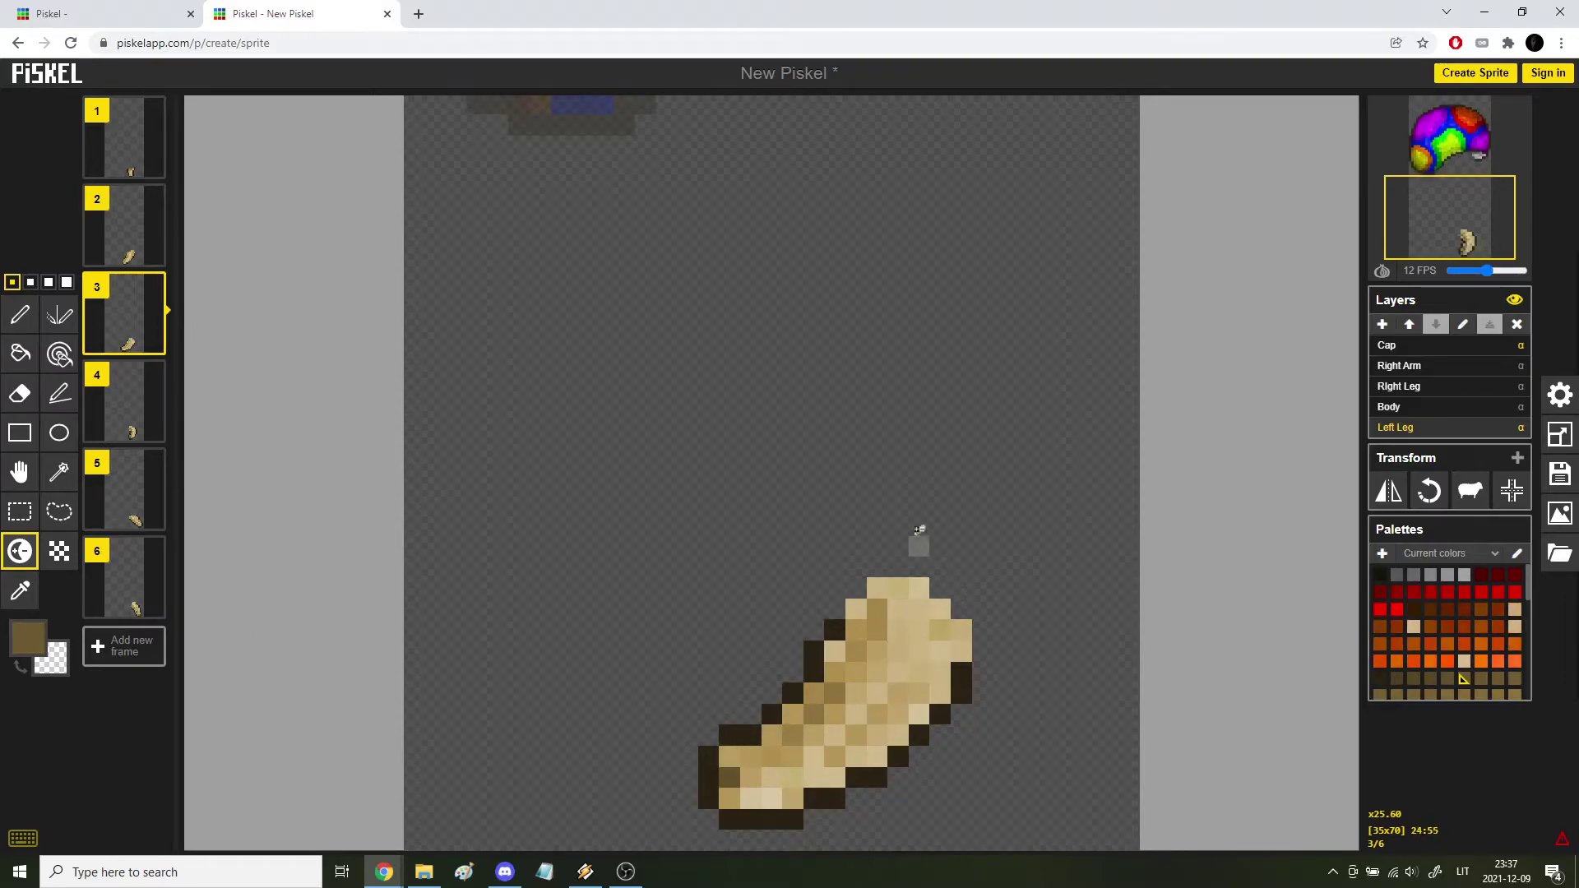
key("Up")
Retouch the left leg's shading in frames 5 and 6 with the Pen tool and colours sampled from the leg.
key("Down")
key("Down")
key("Down")
left_click(19, 315)
left_click(983, 756, "alt")
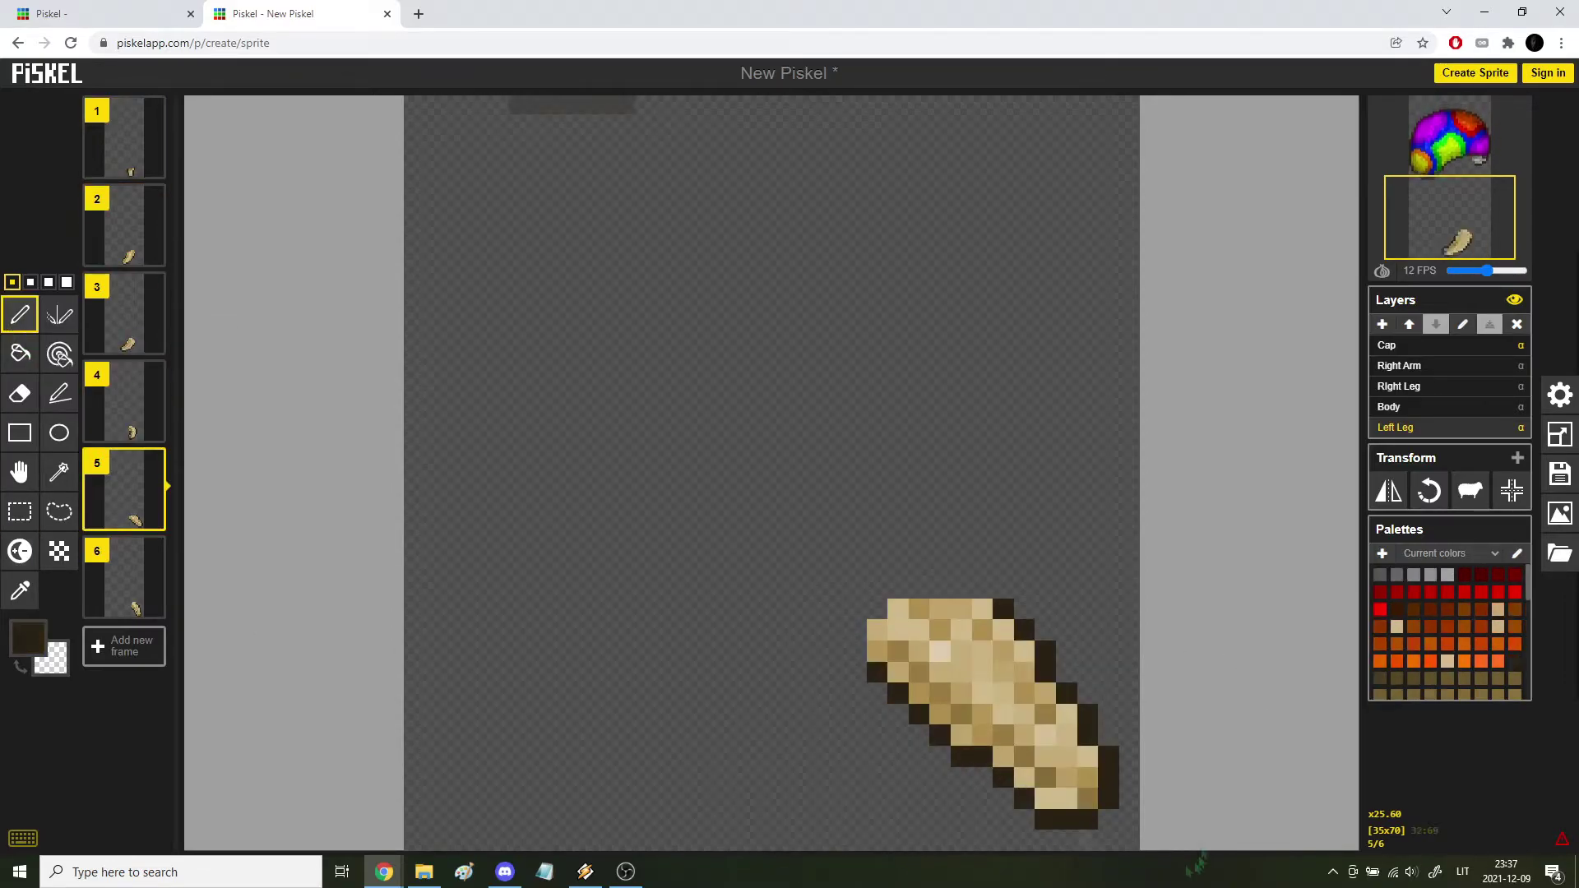
key("Up")
key("Down")
key("Down")
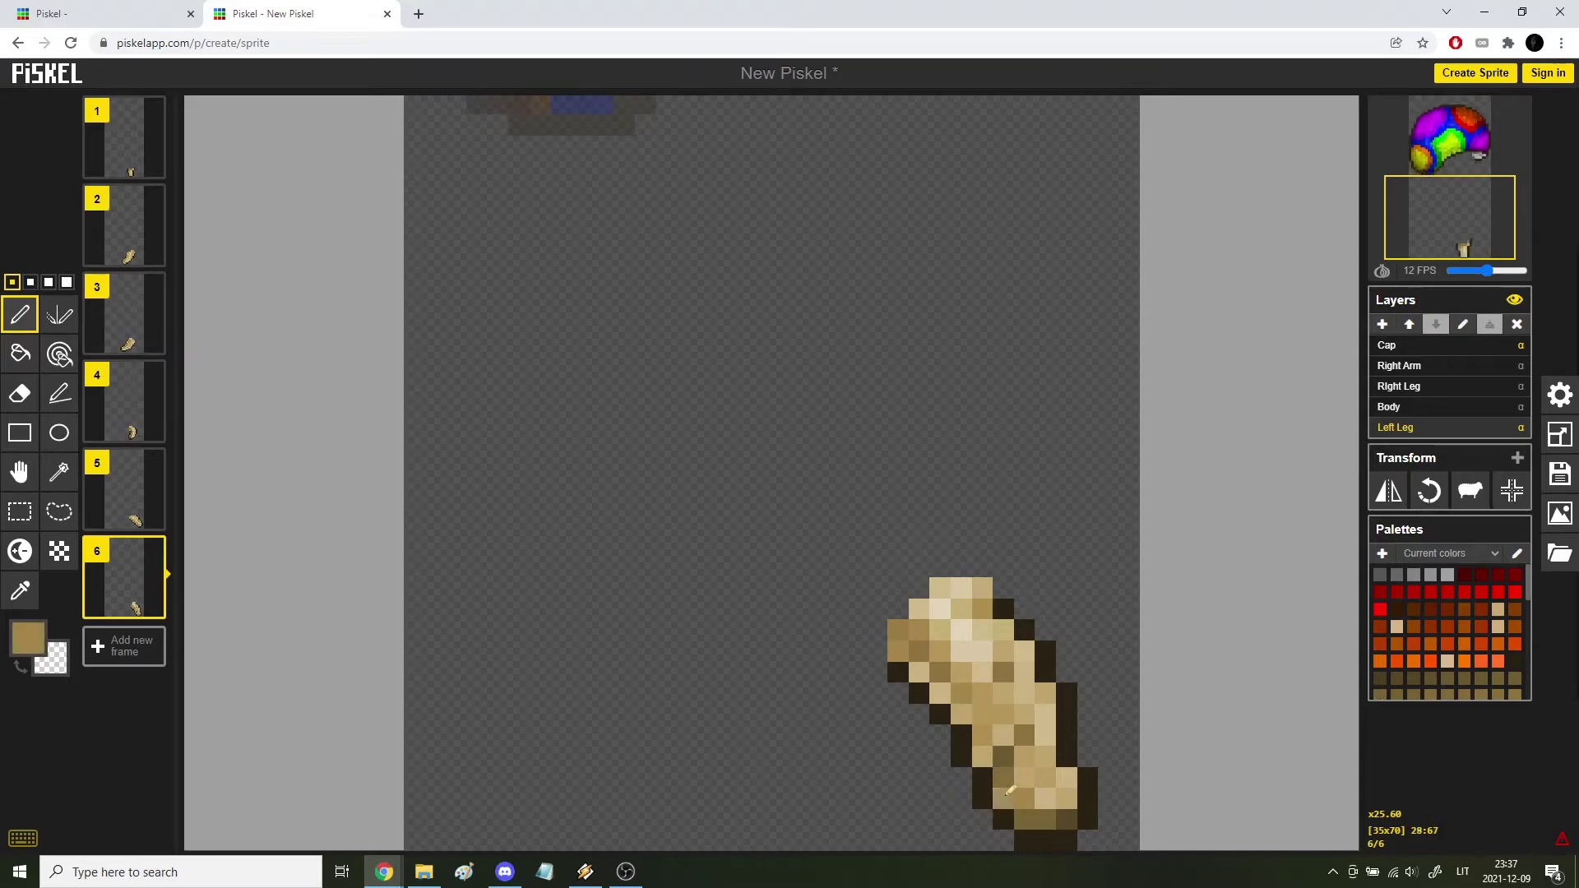
scroll(964, 486, "down", 4)
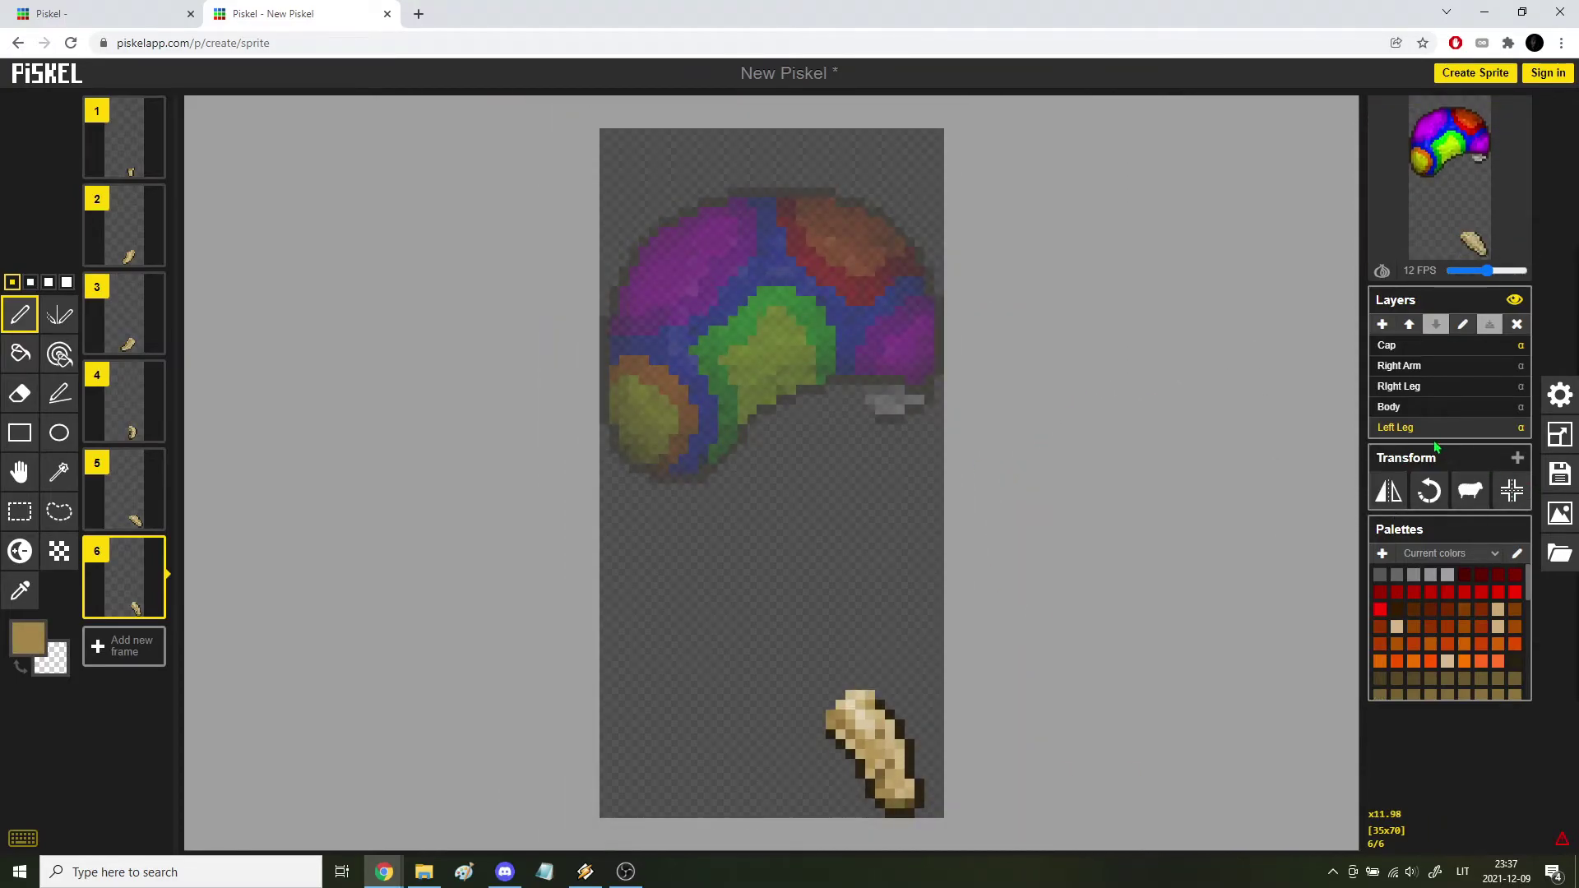
Restore the hidden Body and Right Leg layers by setting their opacity to 1.
left_click(1522, 427)
type("1")
key("Return")
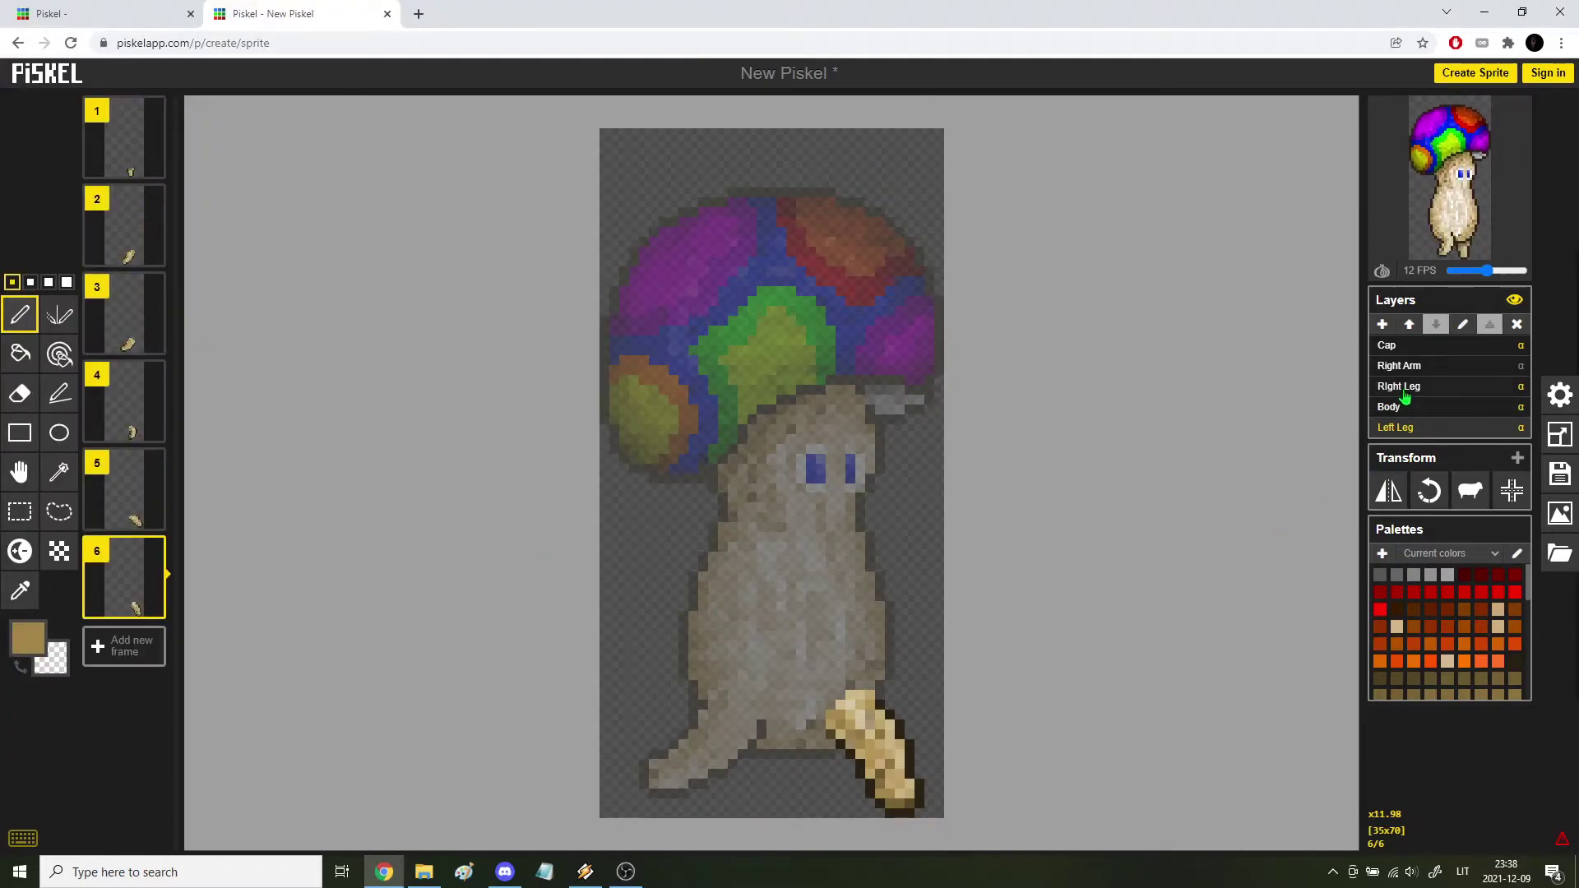
Select the Right Arm layer and make it visible by setting its opacity to 1.
left_click(1405, 386)
left_click(1402, 366)
left_click(1520, 365)
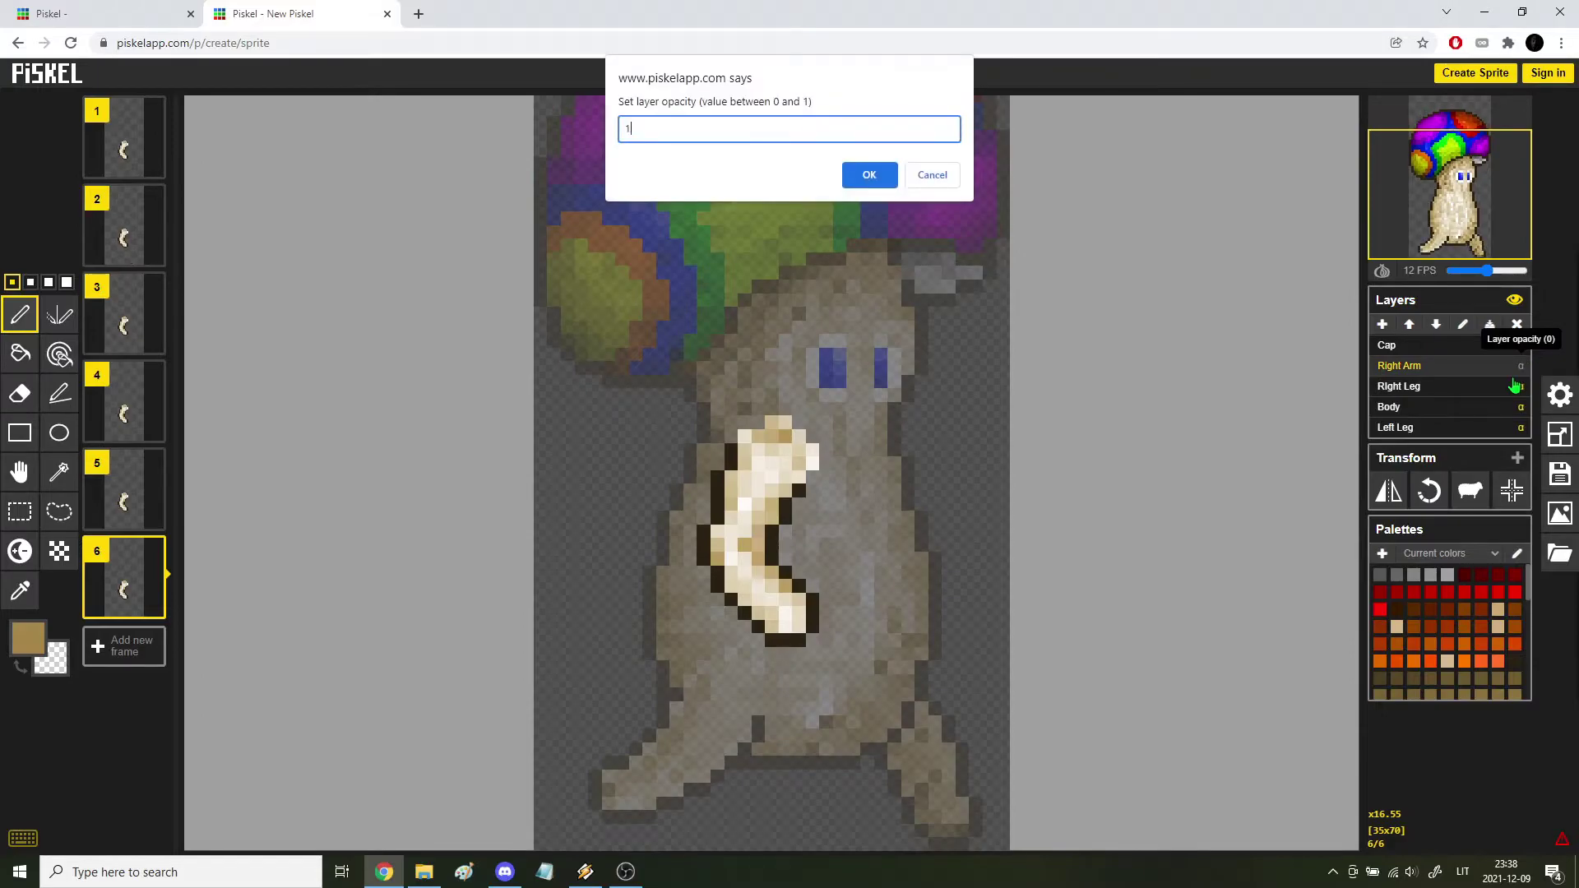
type("1")
key("Return")
Lower the right arm in frames 2, 3, 5 and 6 to follow the body's bobbing, and check it back to frame 1.
left_click(20, 476)
key("Down")
key("Down")
key("Down")
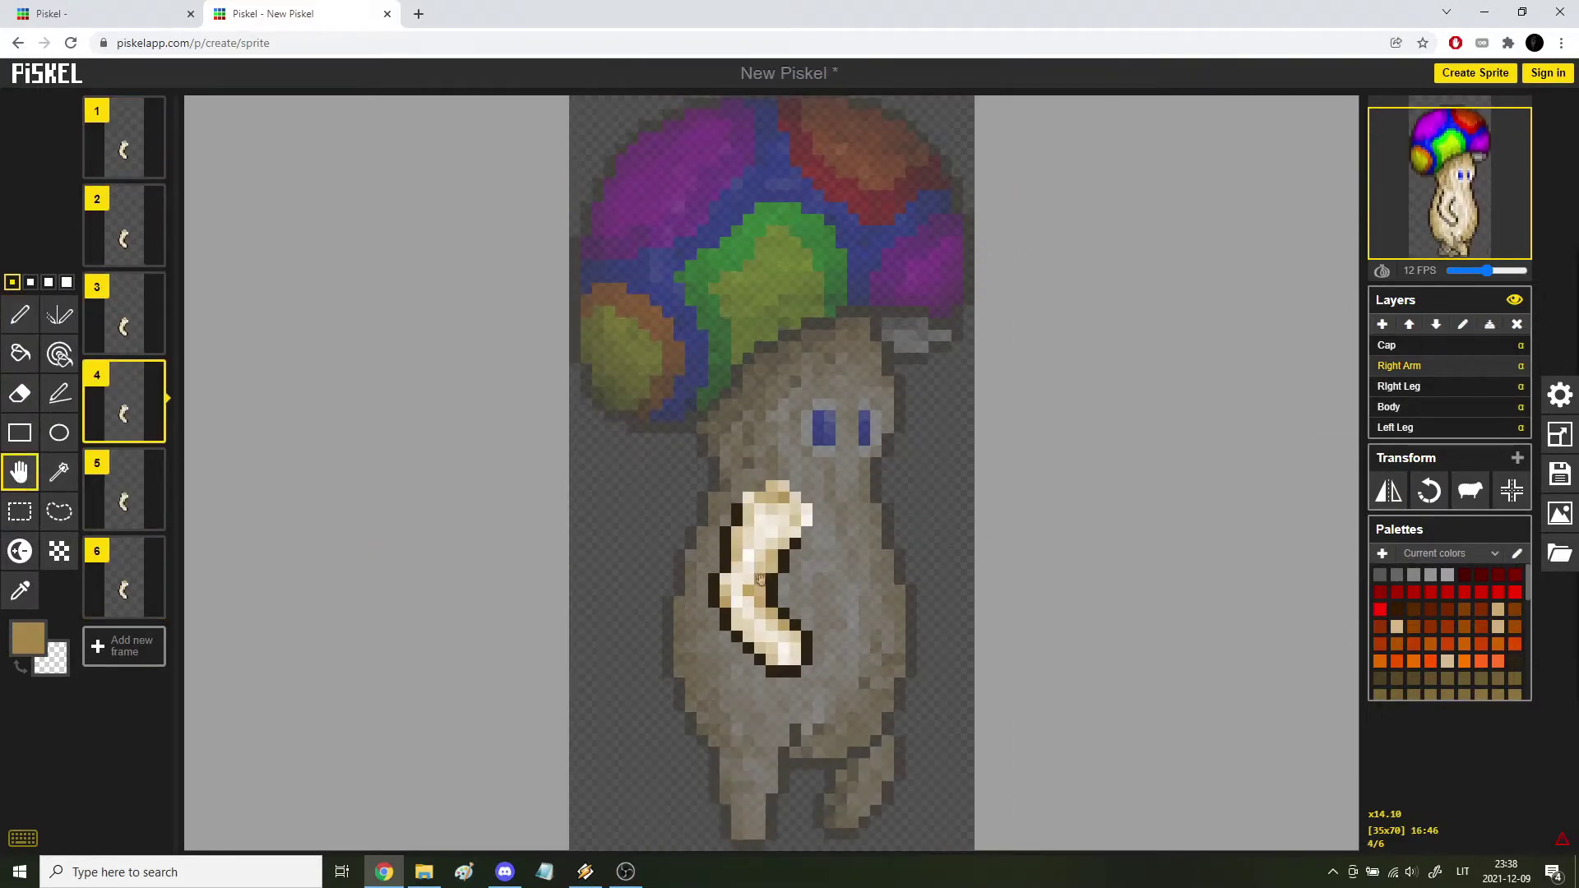
key("Down")
key("Down")
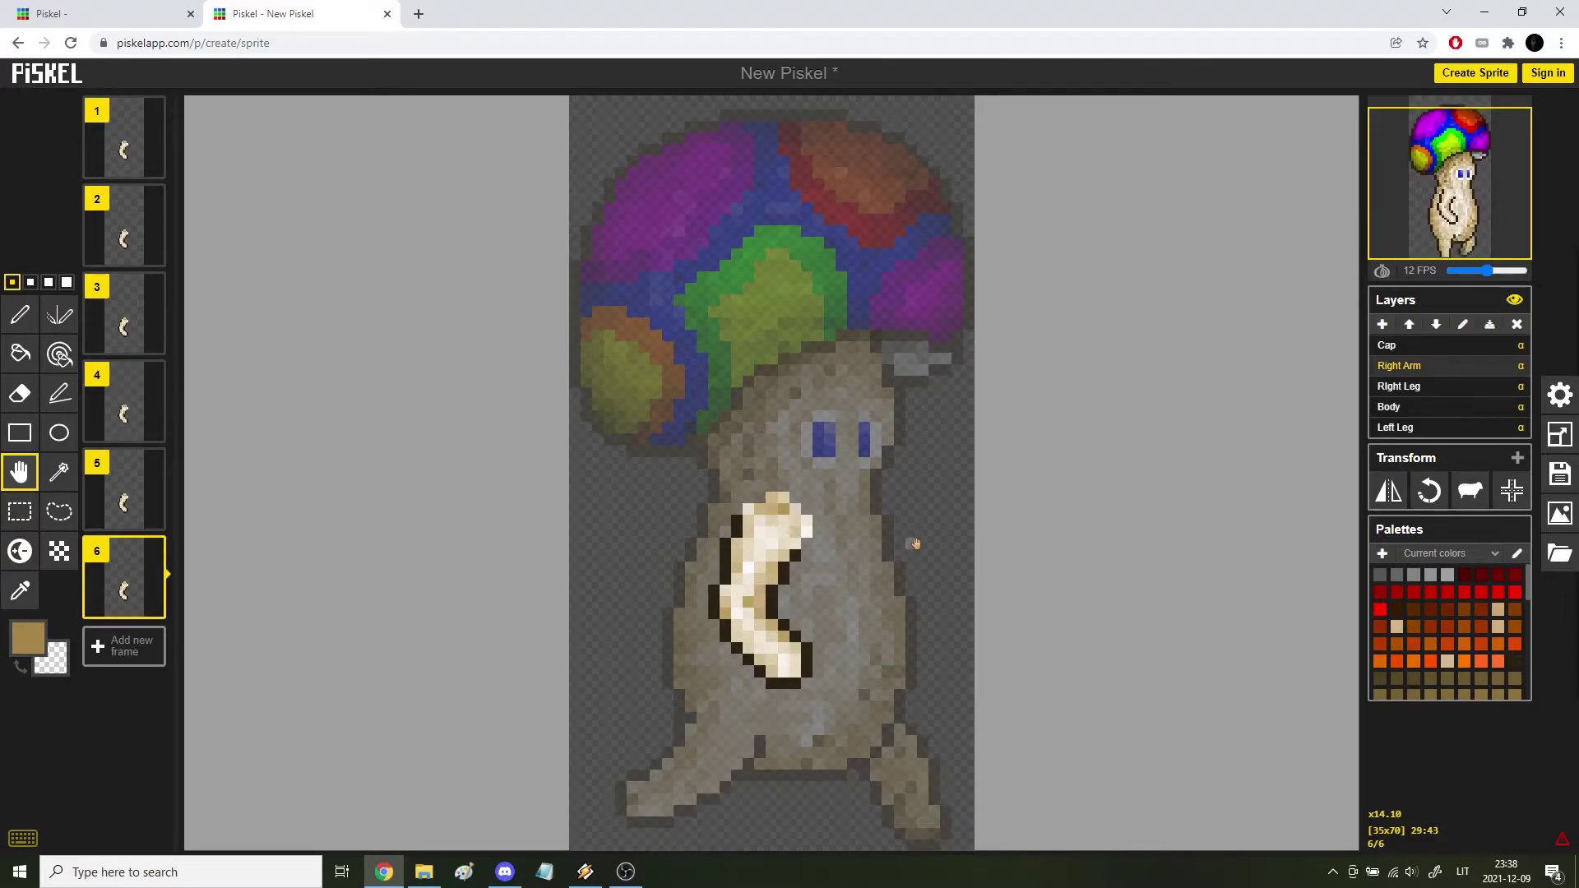
key("Up")
key("Up")
key("Up")
key("Up")
key("Up")
scroll(850, 652, "up", 6)
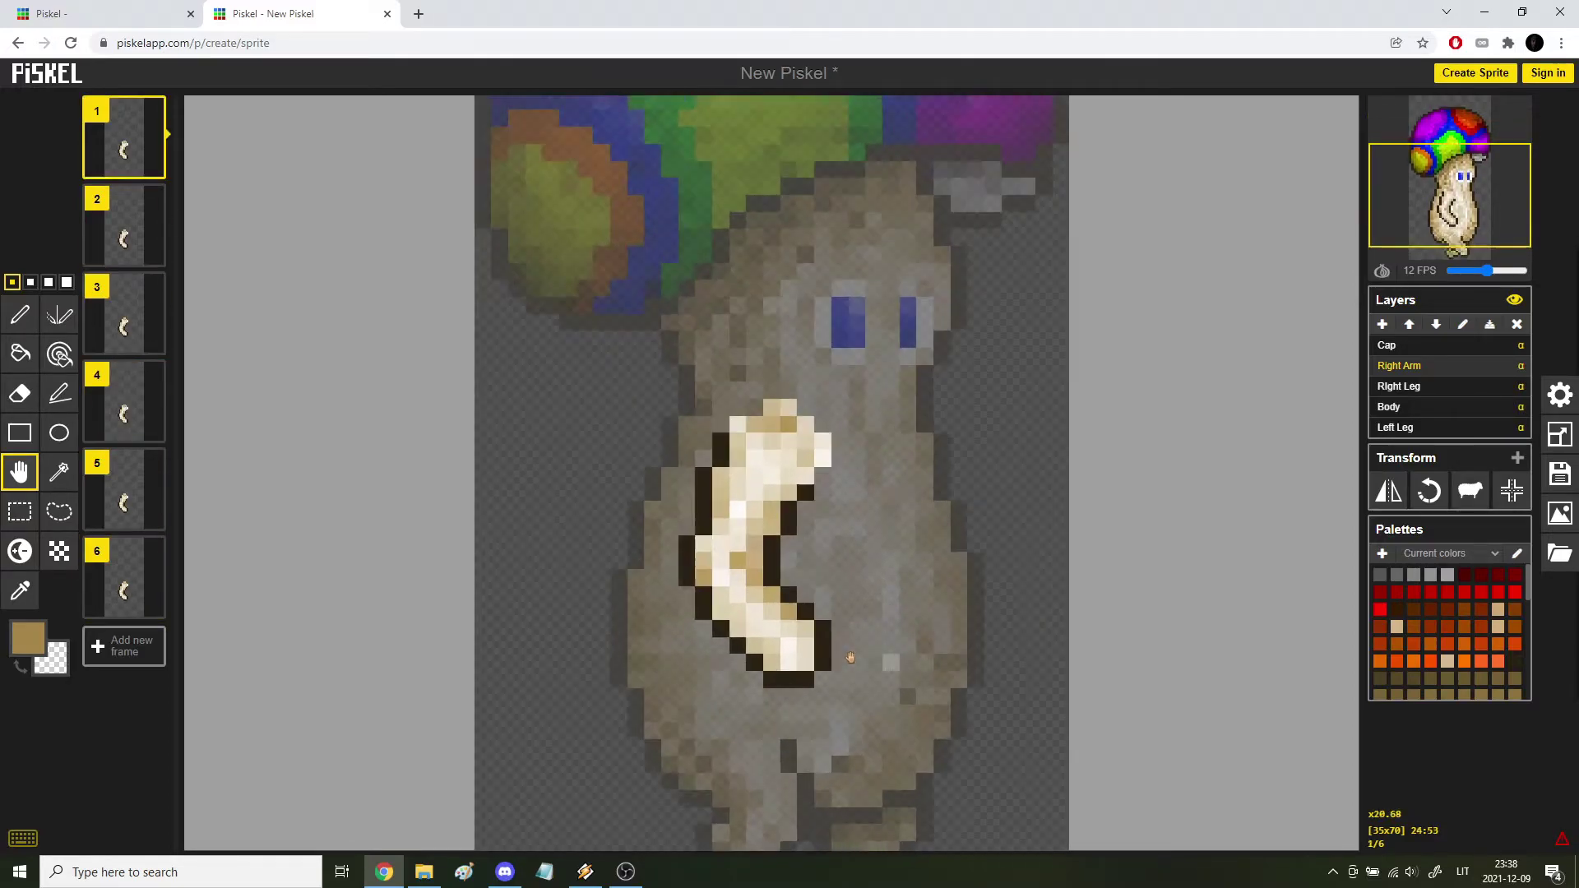
Sample the dark outline colour with the Pen tool and check the right arm's pose through the frames.
left_click_drag(848, 664, 845, 439)
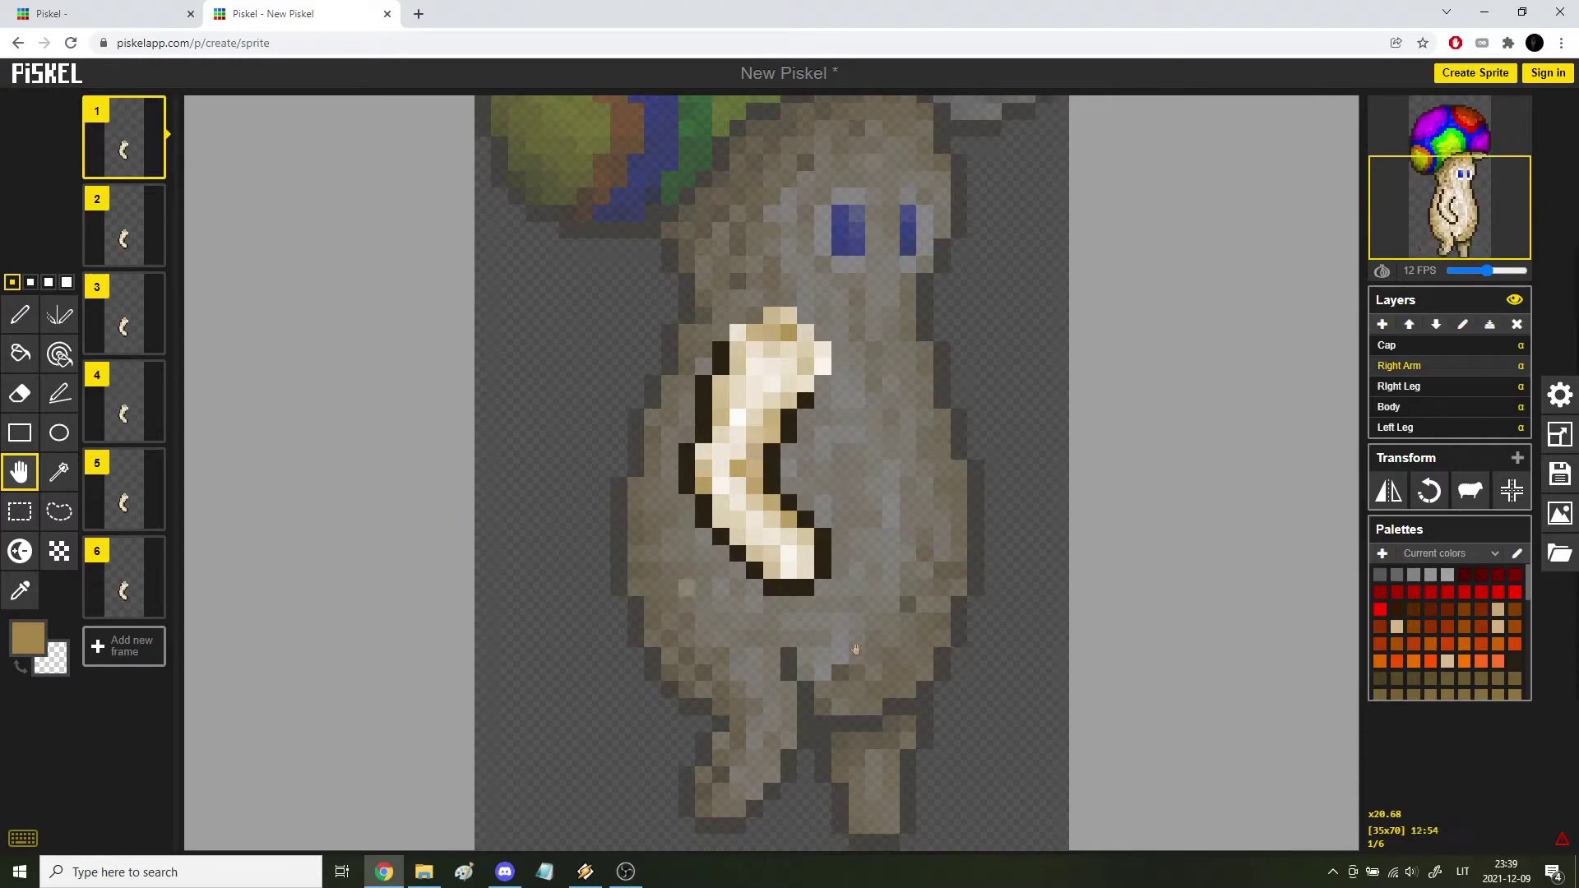
left_click(20, 327)
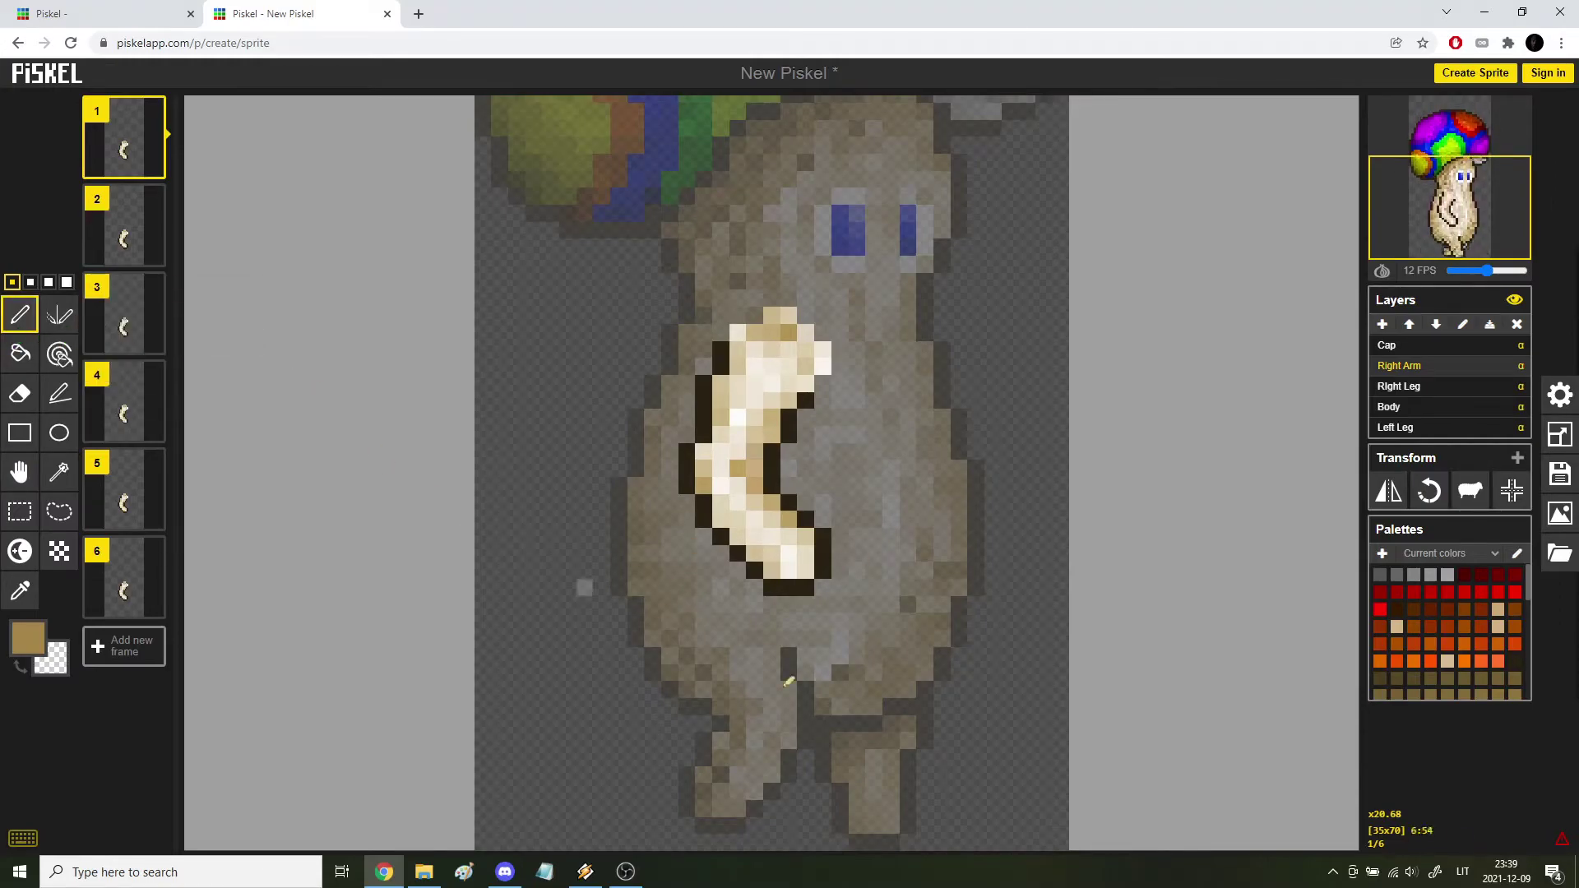
left_click(788, 681, "alt")
key("Down")
key("Down")
key("Down")
key("Down")
key("Down")
key("Up")
key("Up")
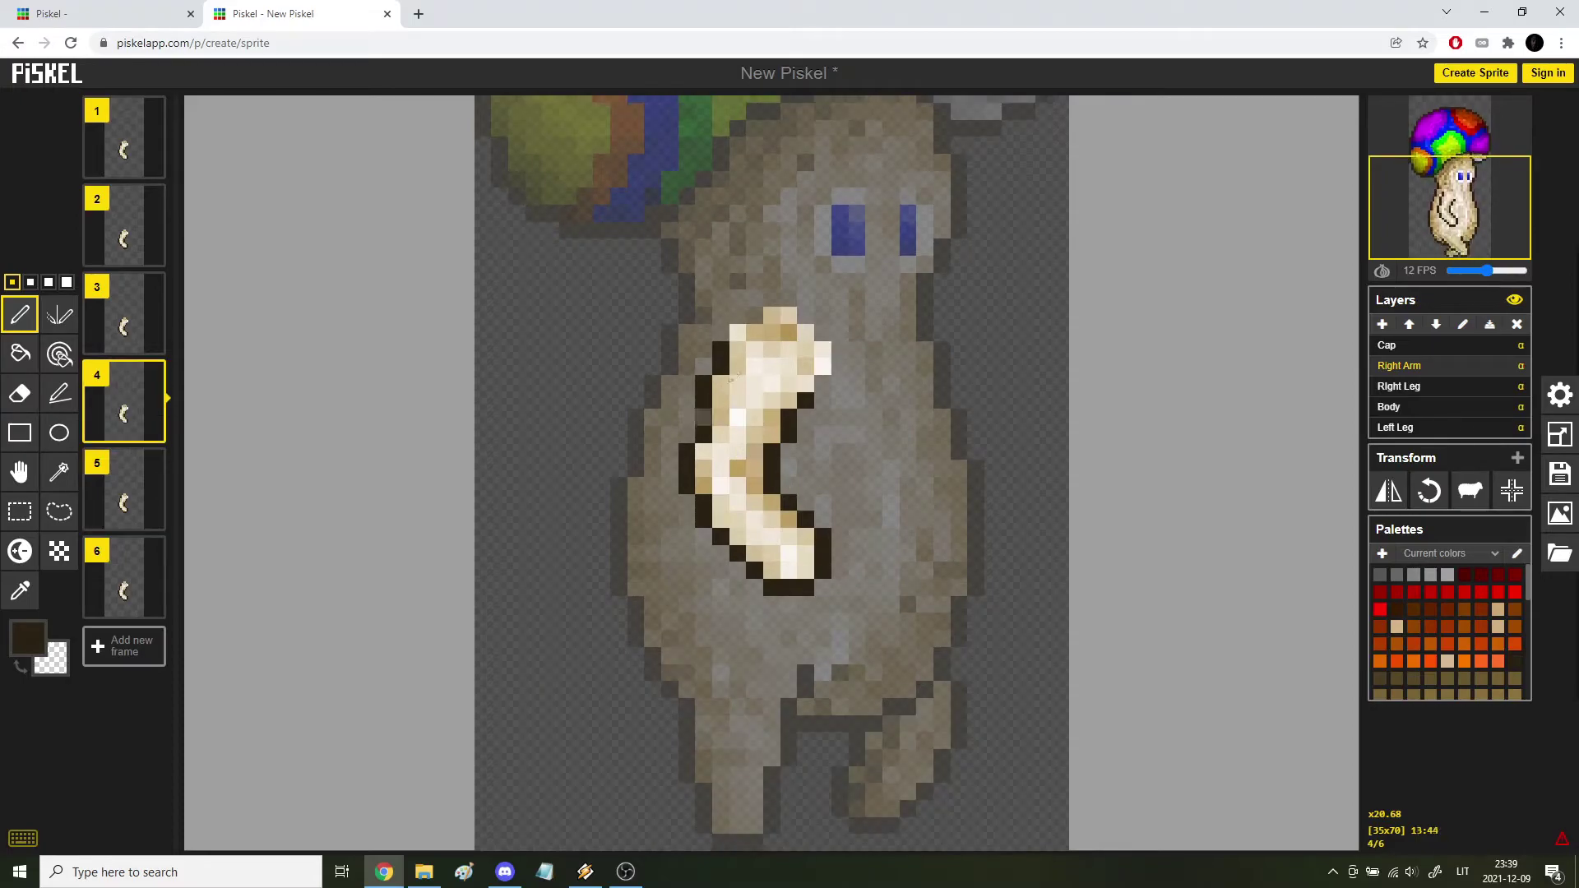
Rotate the right arm 90° counterclockwise in frame 6 and move it onto the shoulder, using onion skinning to align it.
key("h")
key("Down")
key("Down")
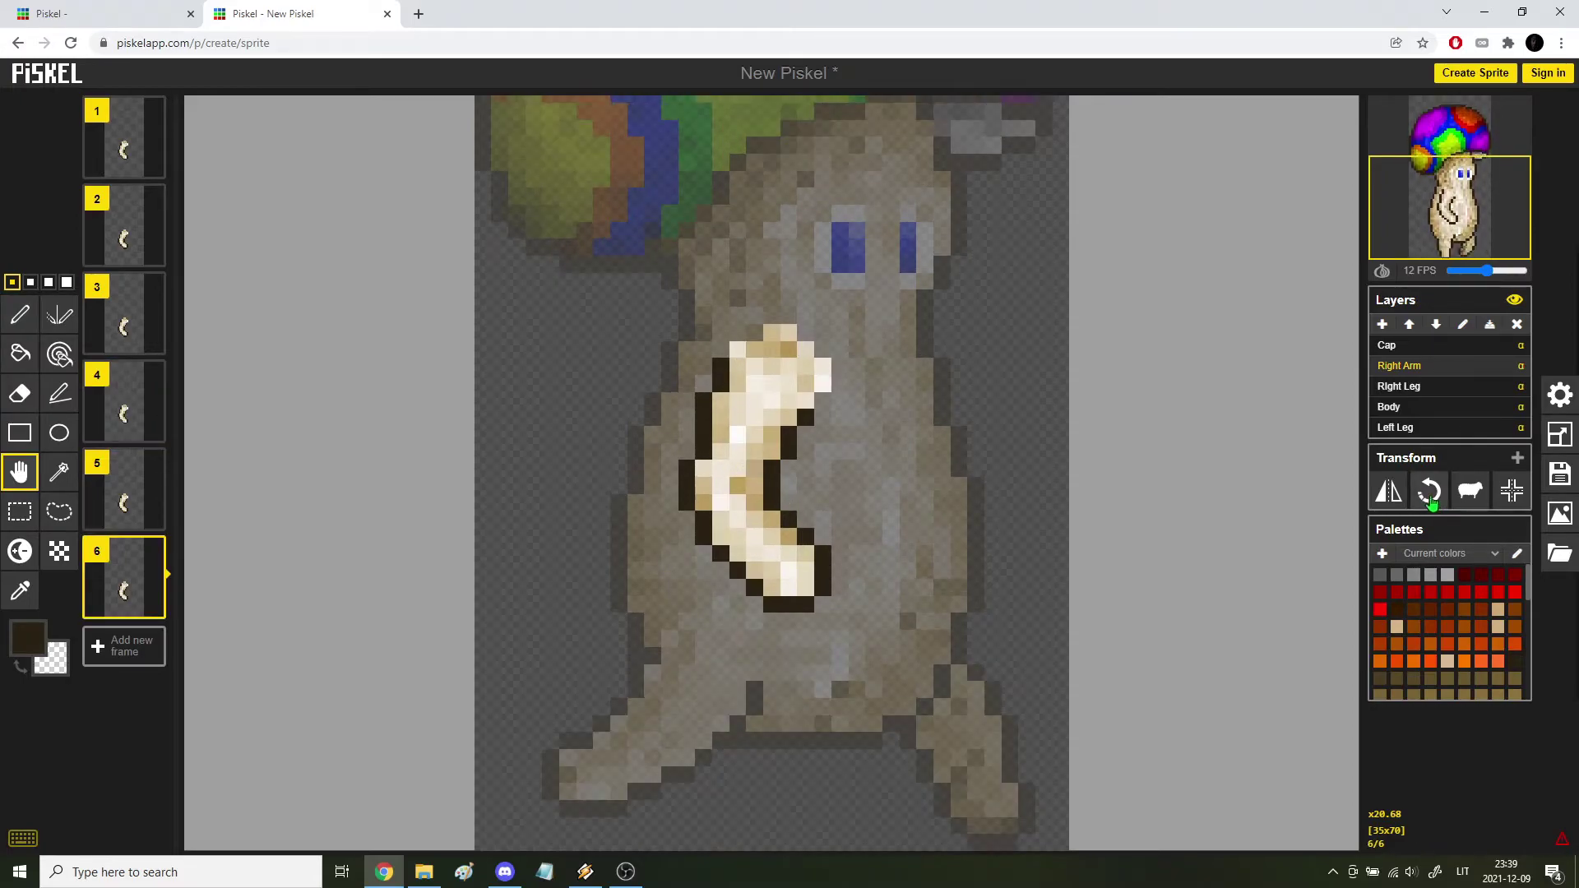
left_click(1430, 497)
left_click_drag(945, 262, 896, 342)
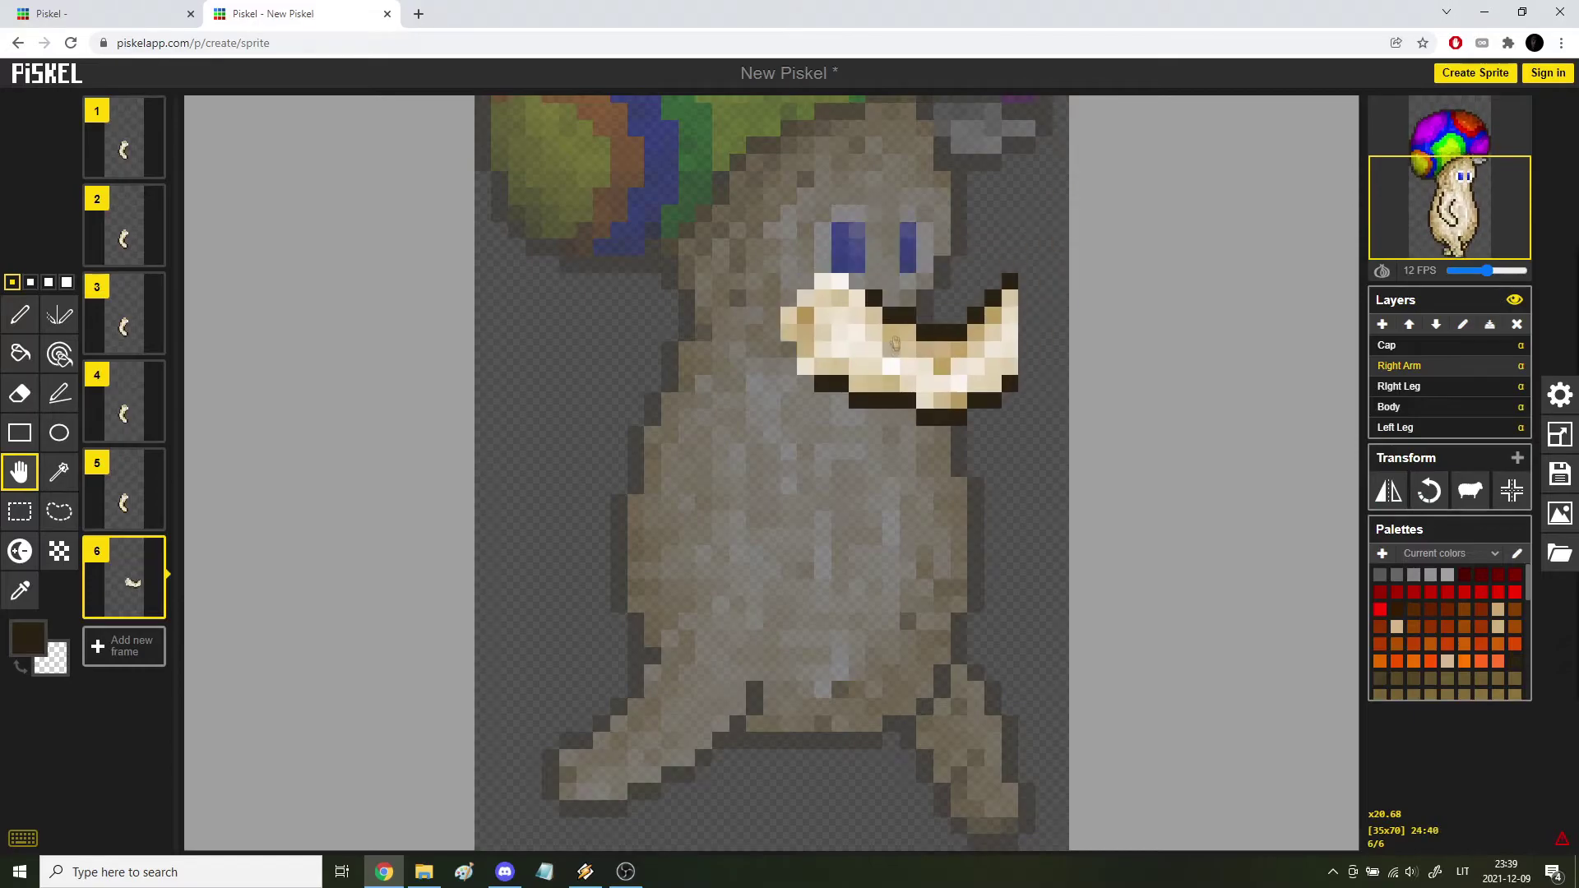
key("ctrl+z")
left_click_drag(908, 519, 894, 481)
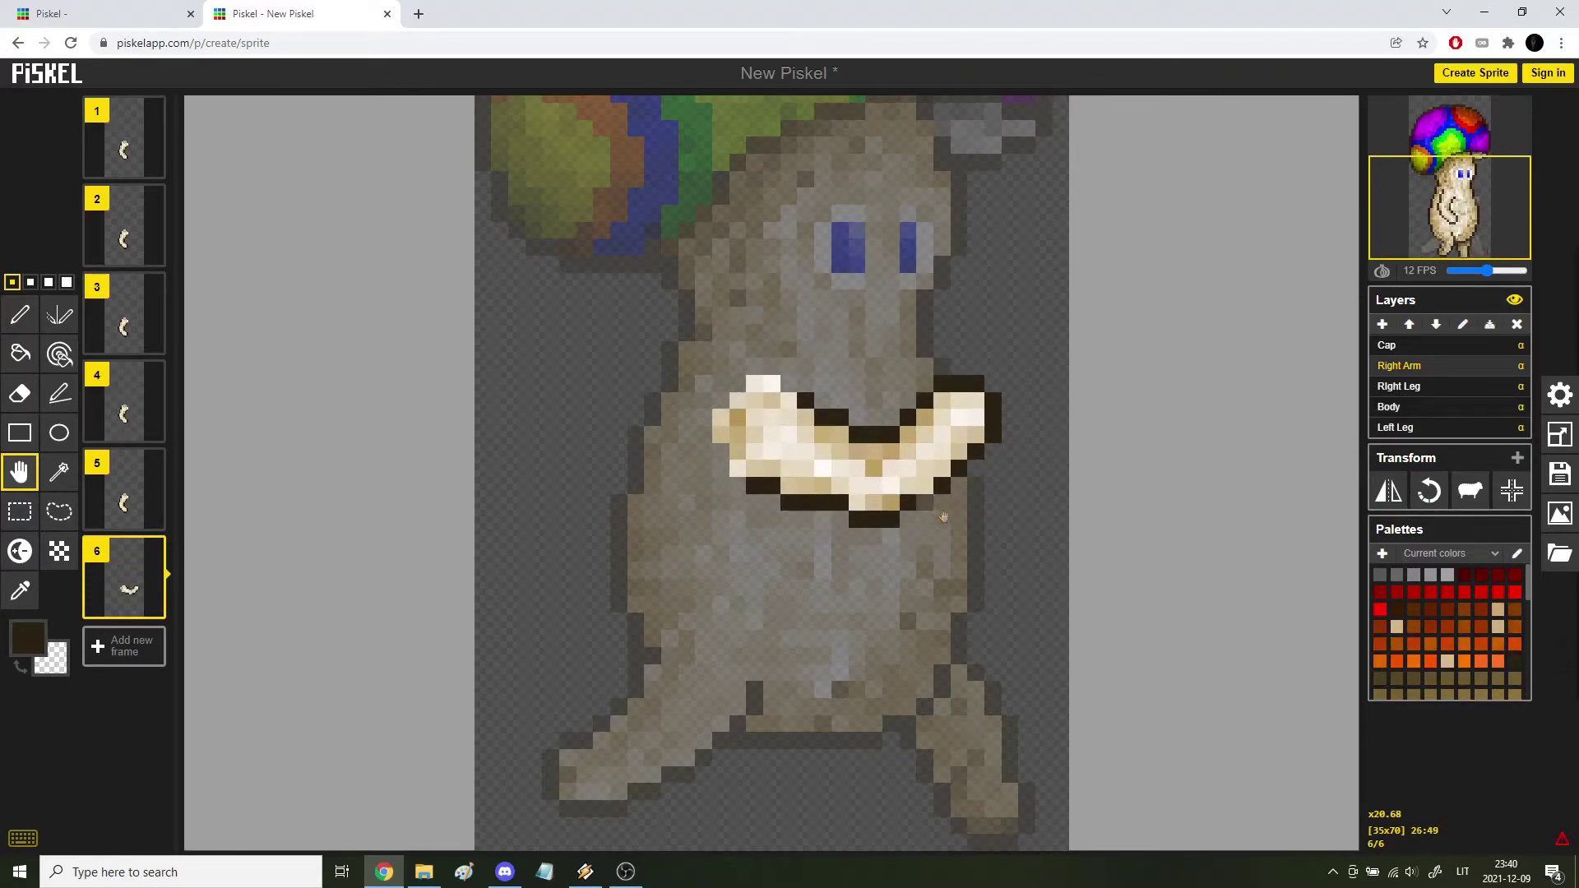
key("Up")
key("Up")
left_click_drag(811, 576, 846, 507)
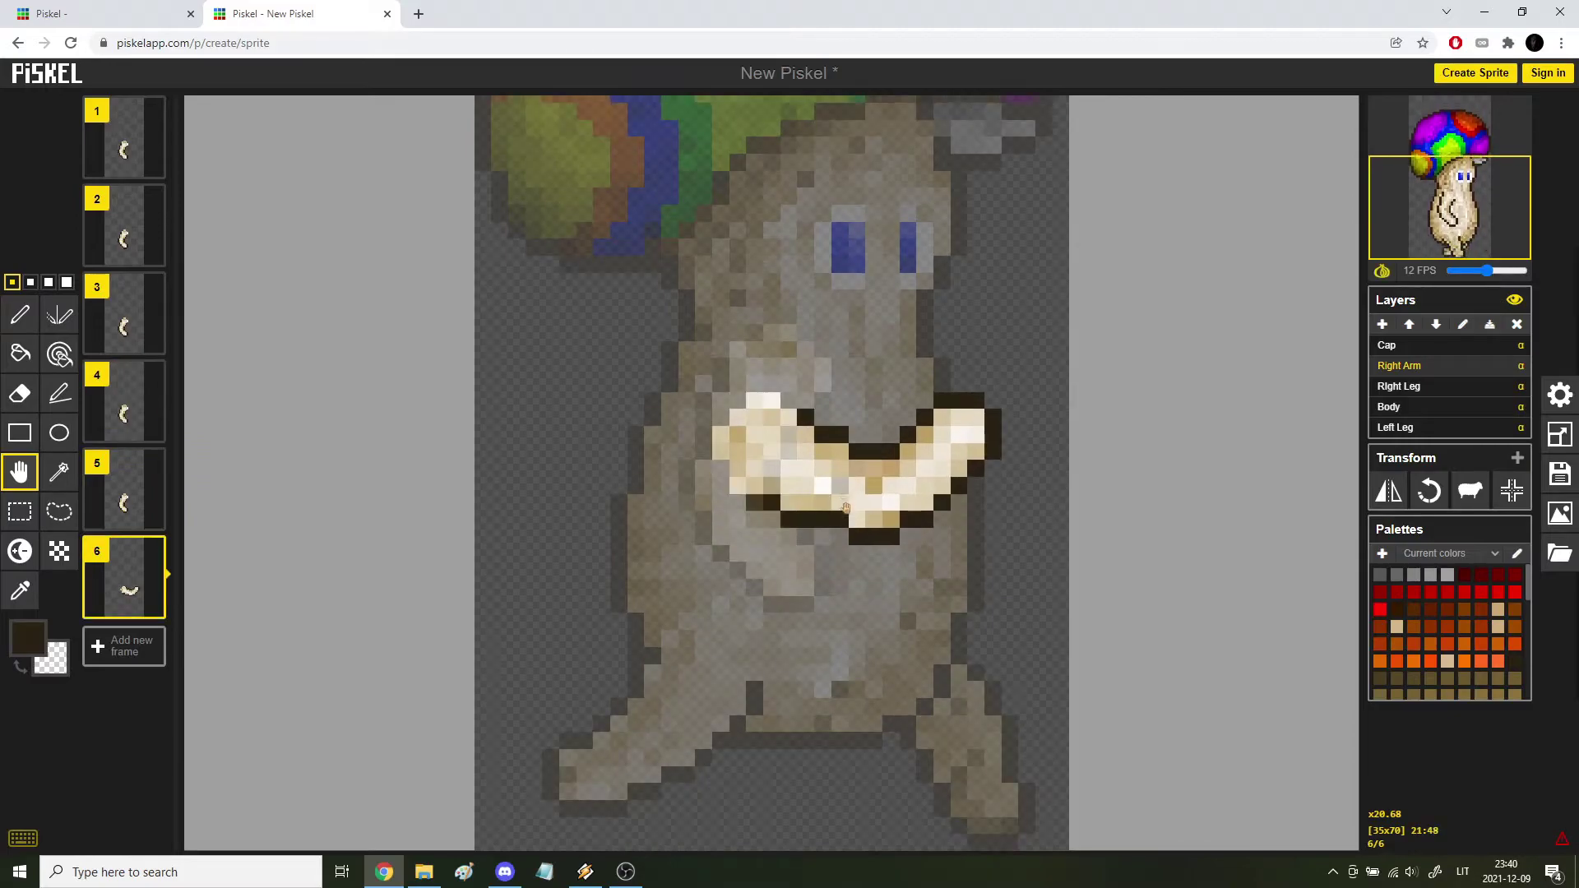
key("Up")
key("Down")
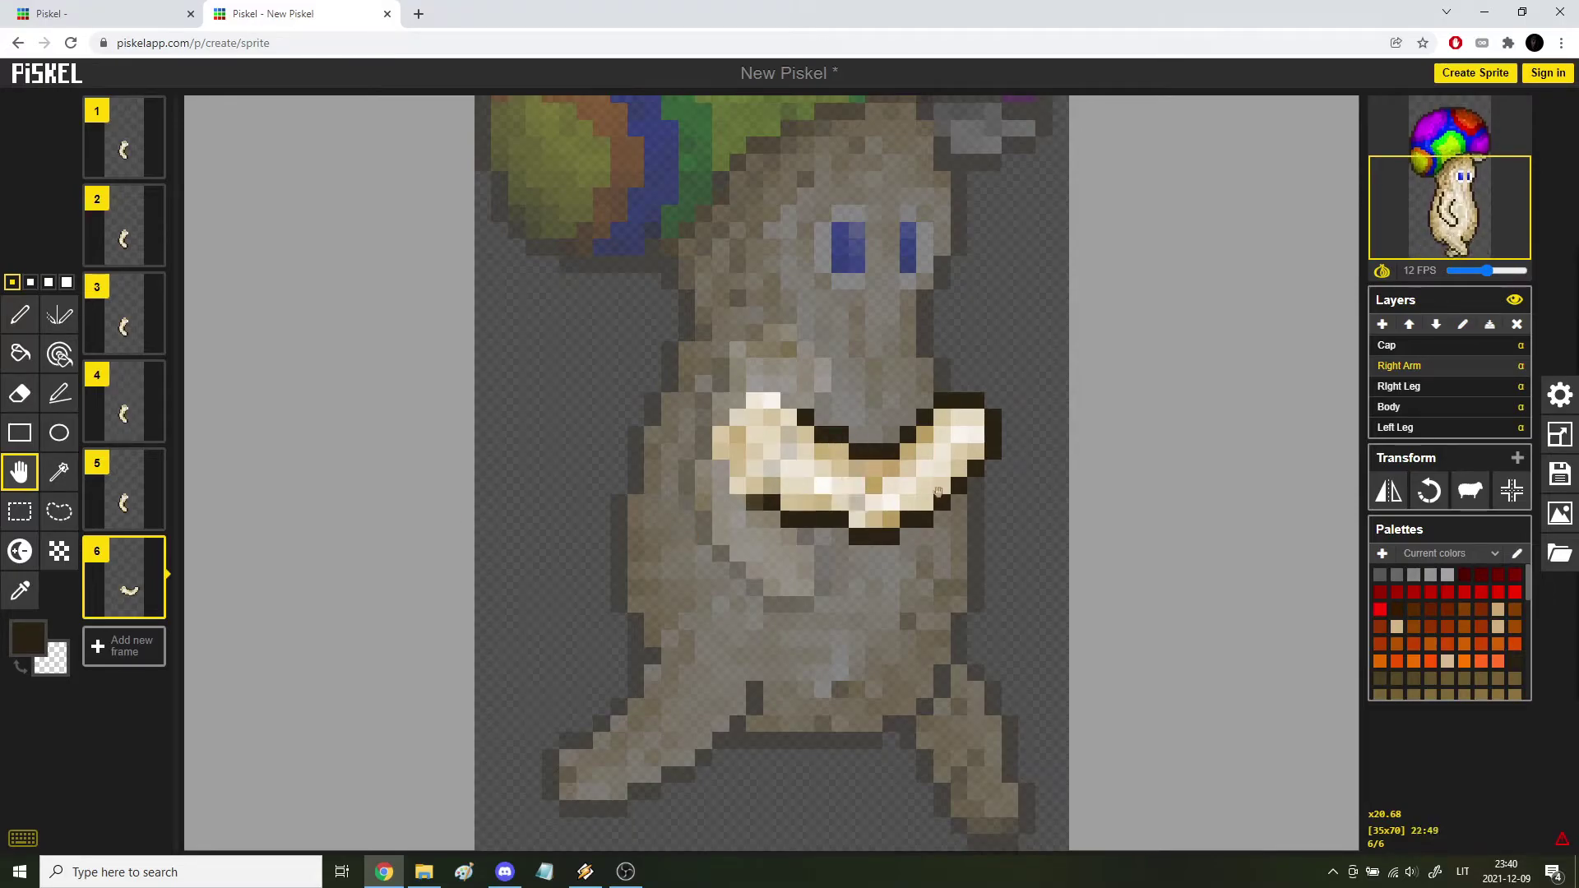
Rotate the right arm 90° clockwise in frame 3 and move it onto the shoulder so it swings backward.
key("Up")
key("Up")
key("Up")
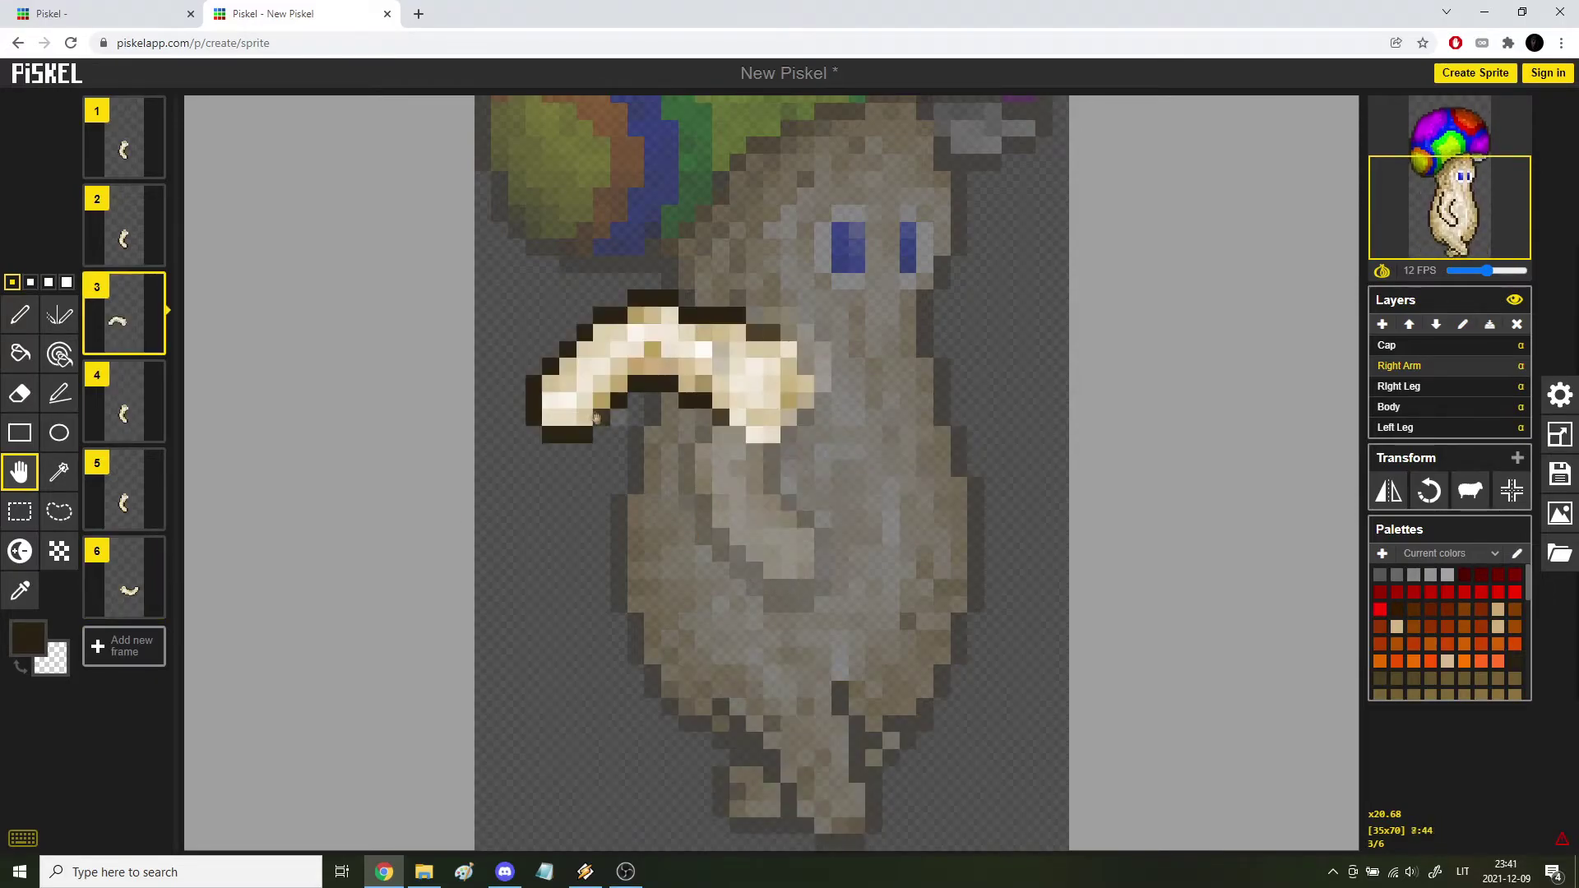
key("Down")
key("Down")
key("Down")
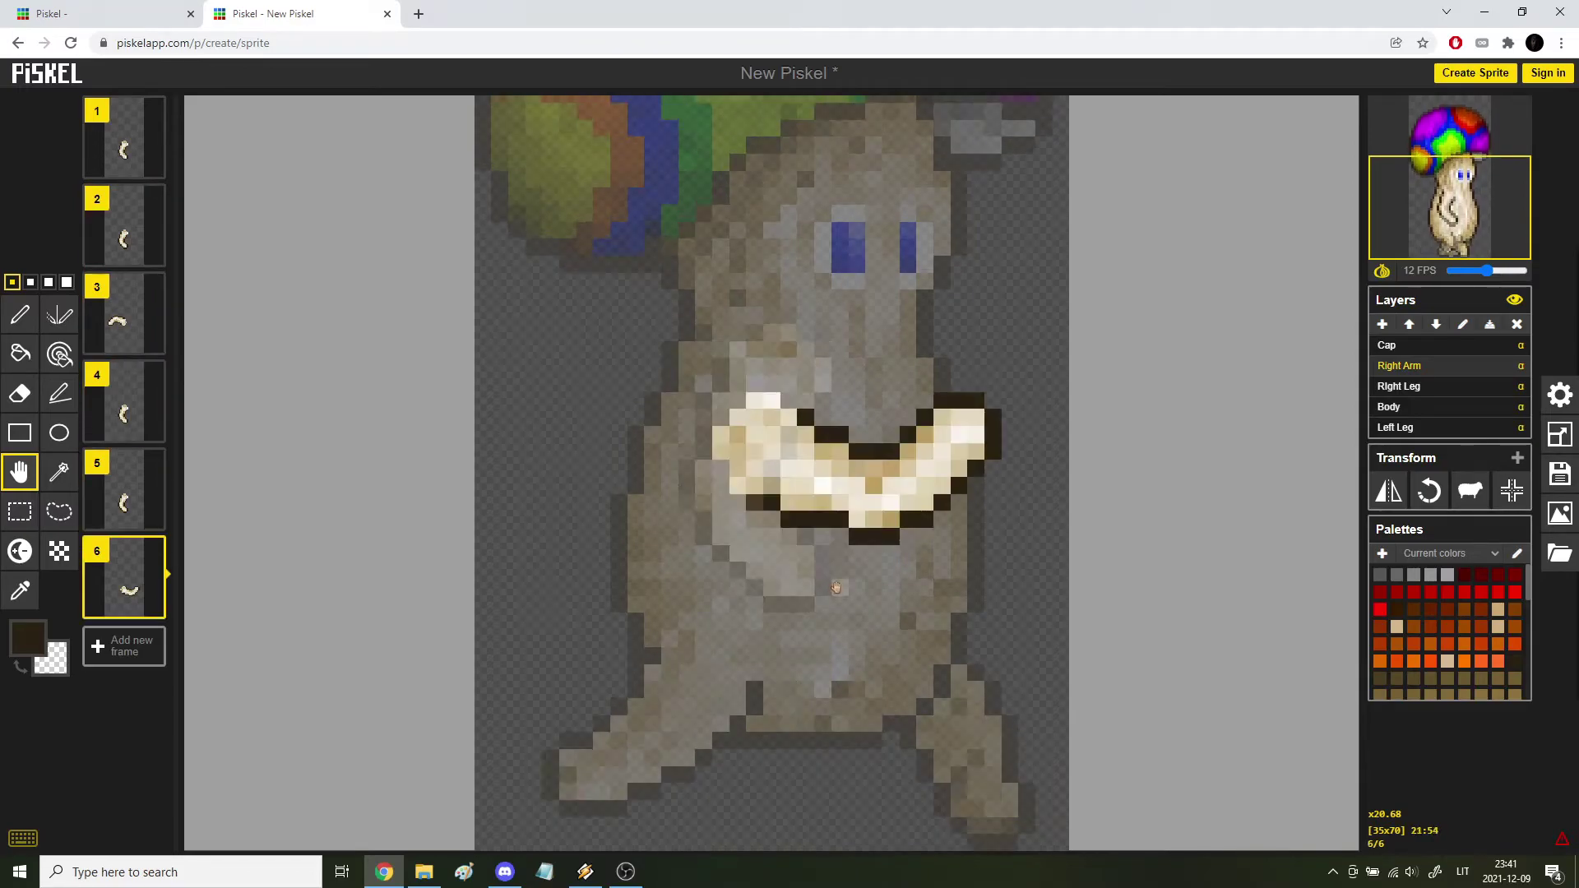
Compare the right arm's swing and shoulder position between frames 3 and 6.
key("Up")
key("Up")
key("Up")
key("Down")
key("Down")
key("Down")
key("Up")
key("Up")
key("Up")
key("Down")
key("Down")
key("Down")
key("Up")
key("Up")
key("Up")
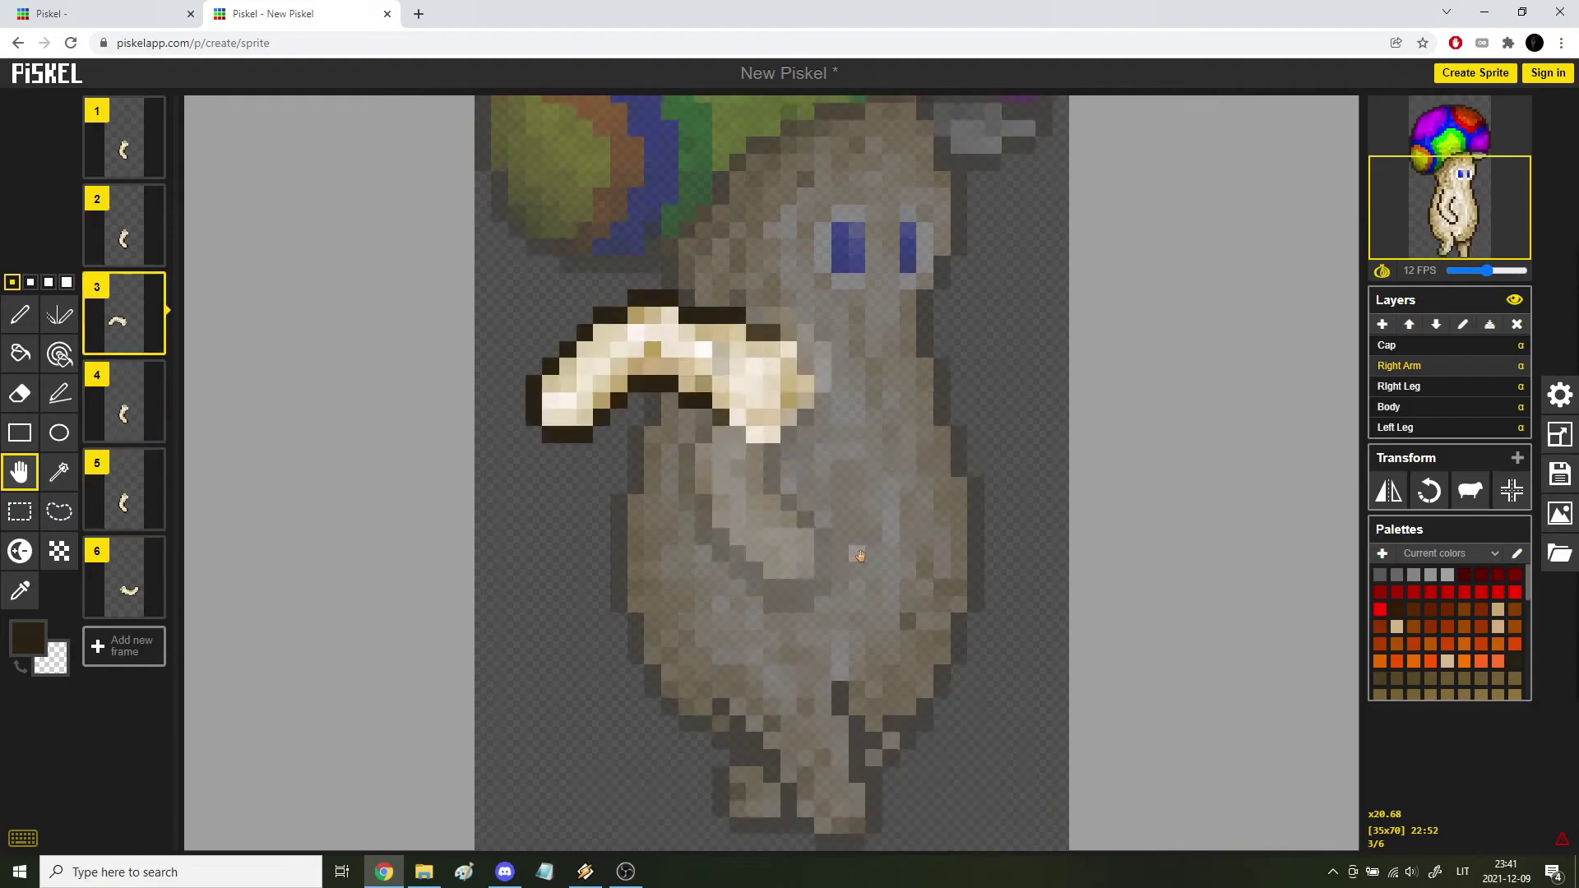
Clear the right arm from frames 2 and 5 by moving it off the canvas.
key("Up")
key("Up")
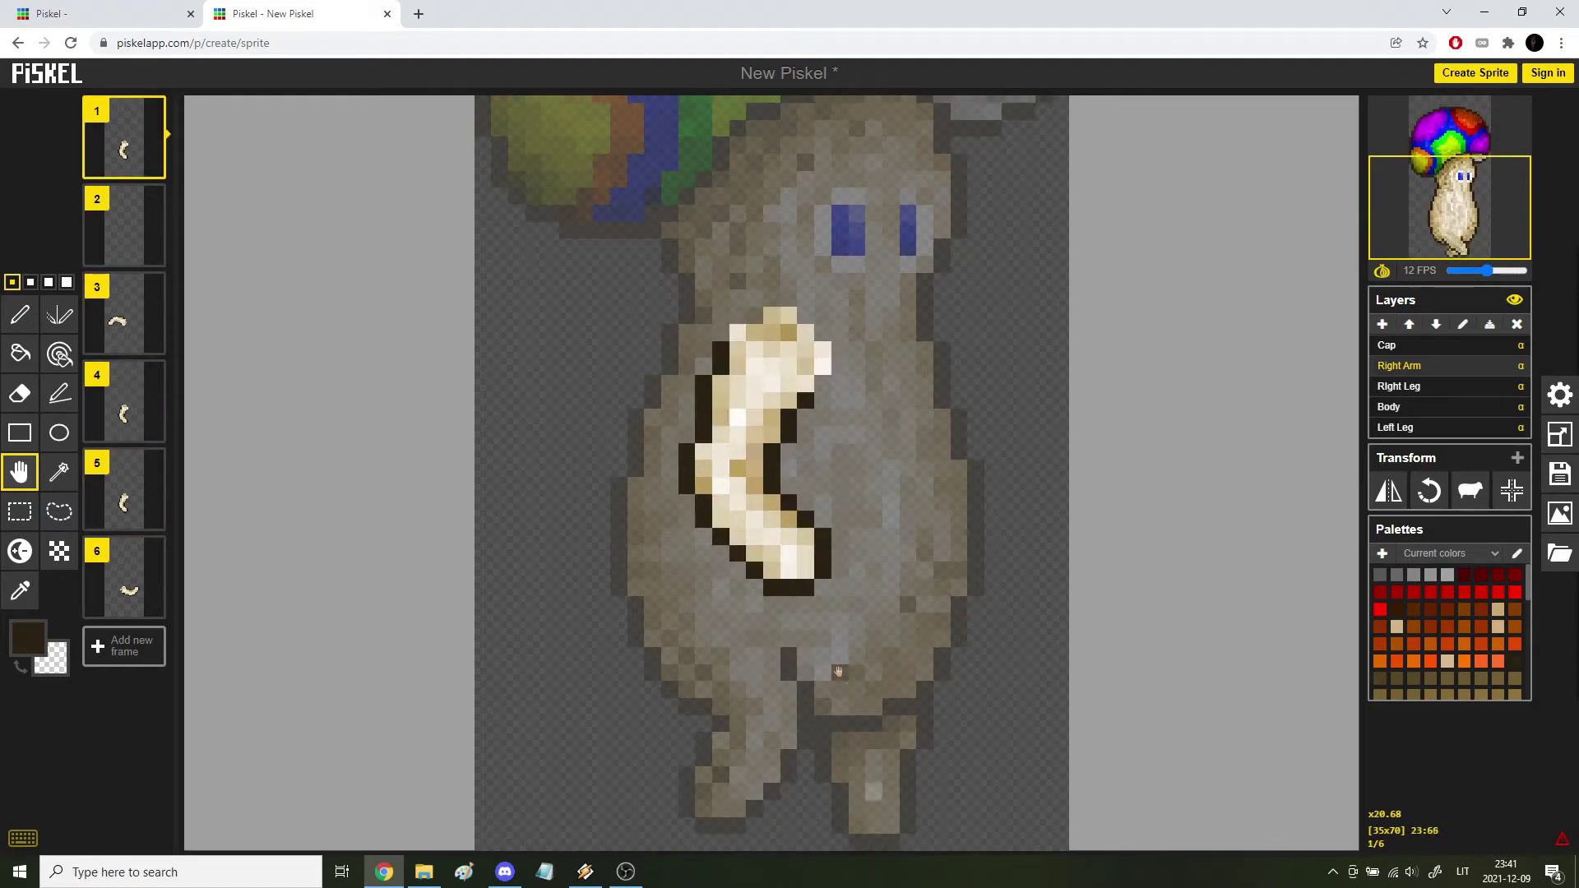
key("Down")
key("Down")
key("Down")
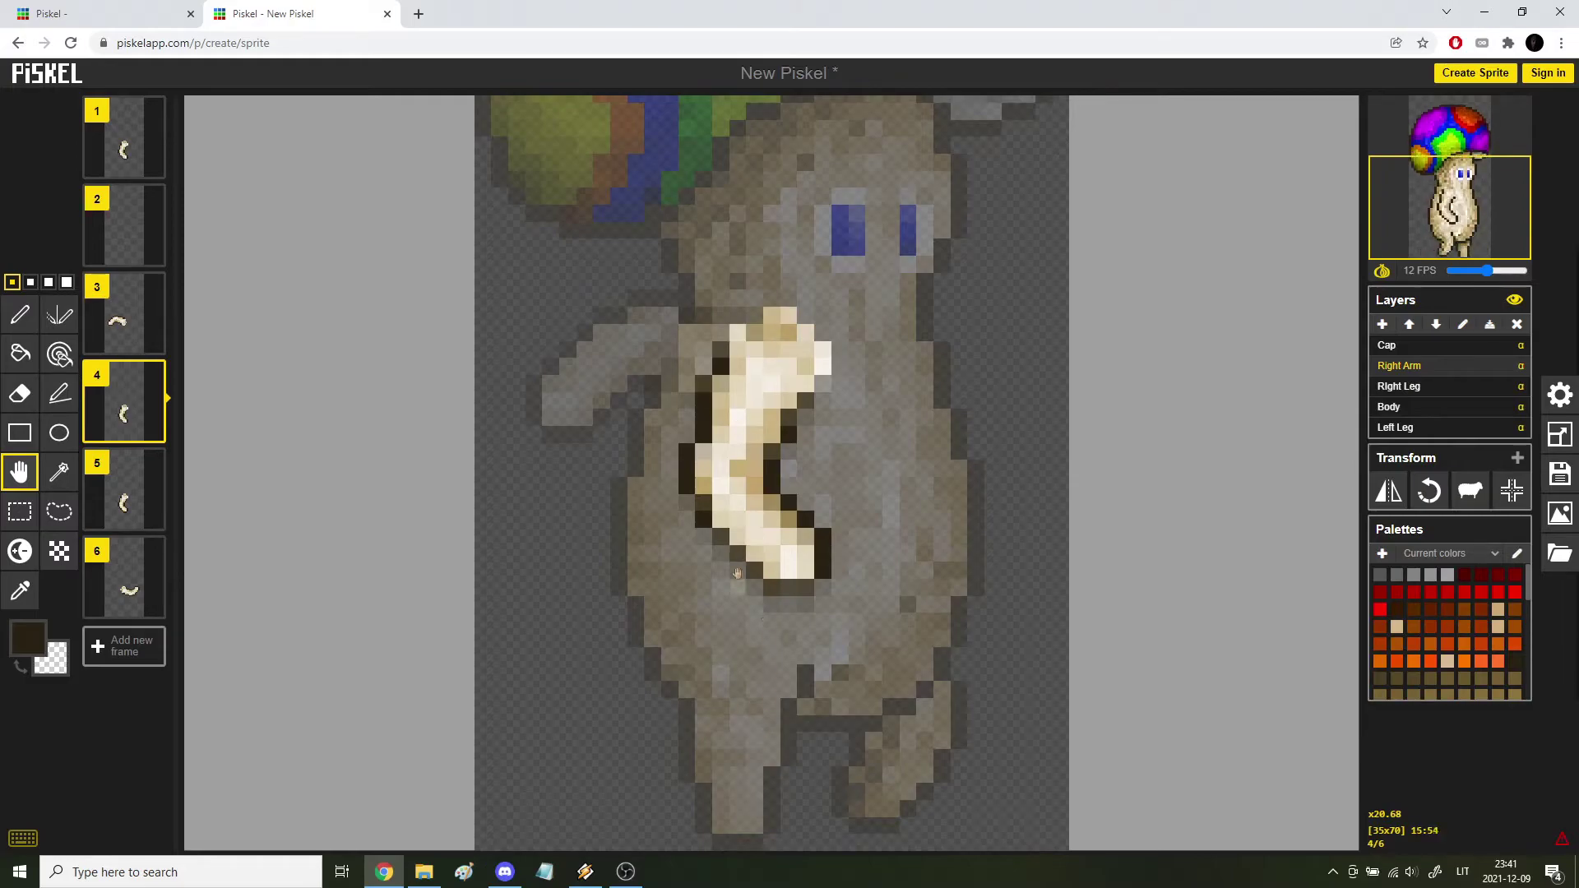
key("Down")
left_click_drag(784, 792, 416, 561)
key("Up")
key("Up")
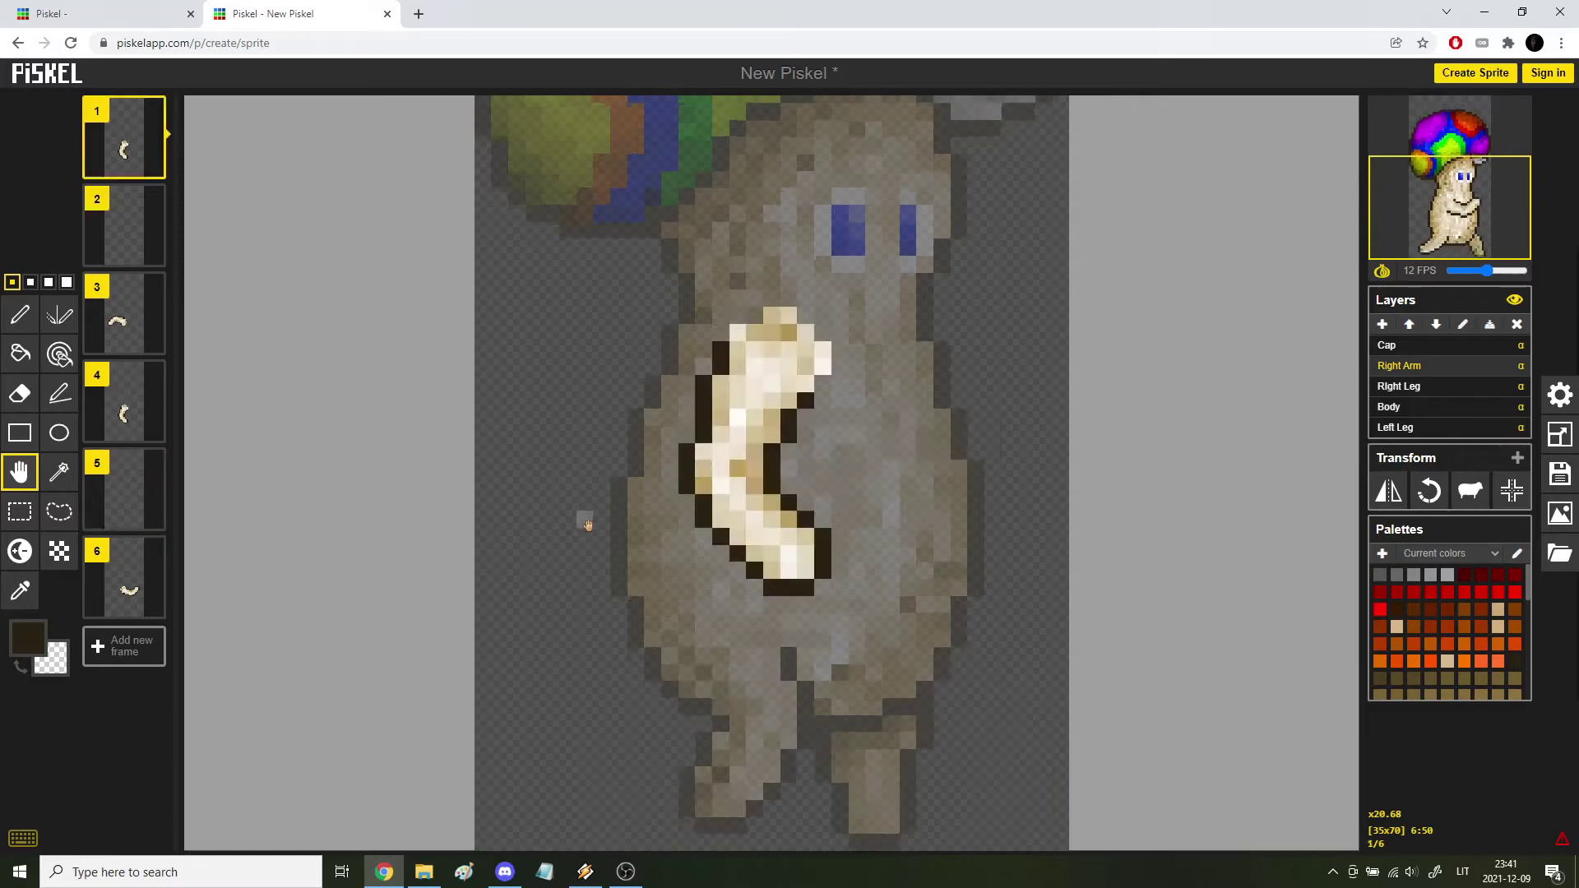
Examine the arm poses around the empty frames 2 and 5 to judge the missing in-between positions.
key("Down")
key("Down")
key("Down")
key("Up")
key("Up")
key("Up")
key("Down")
key("Down")
key("Down")
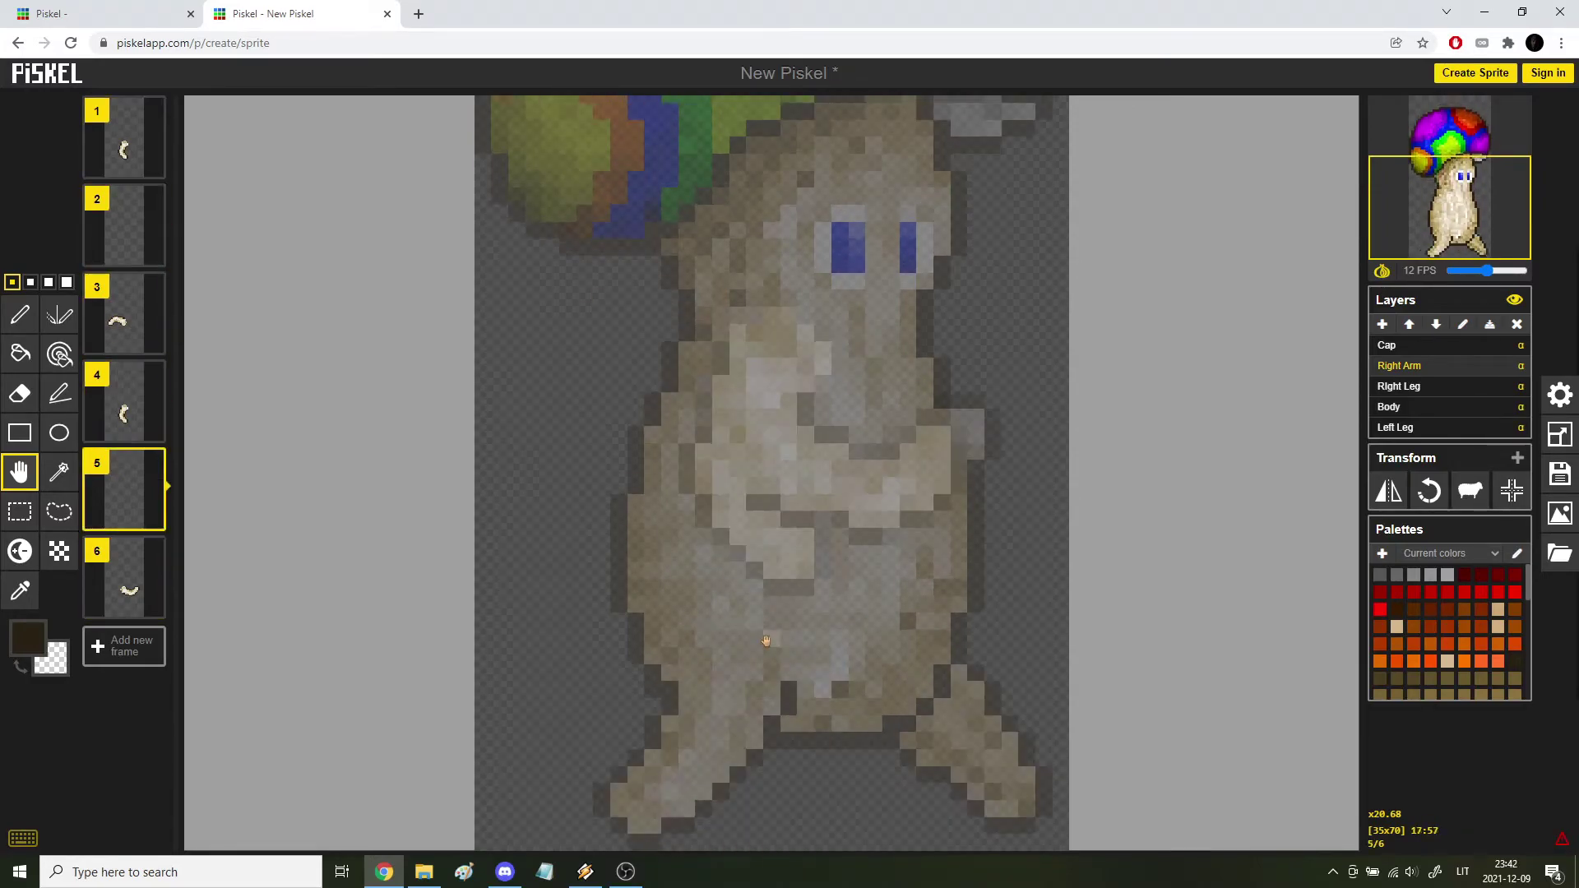
key("Up")
key("Up")
key("Up")
key("Up")
key("Up")
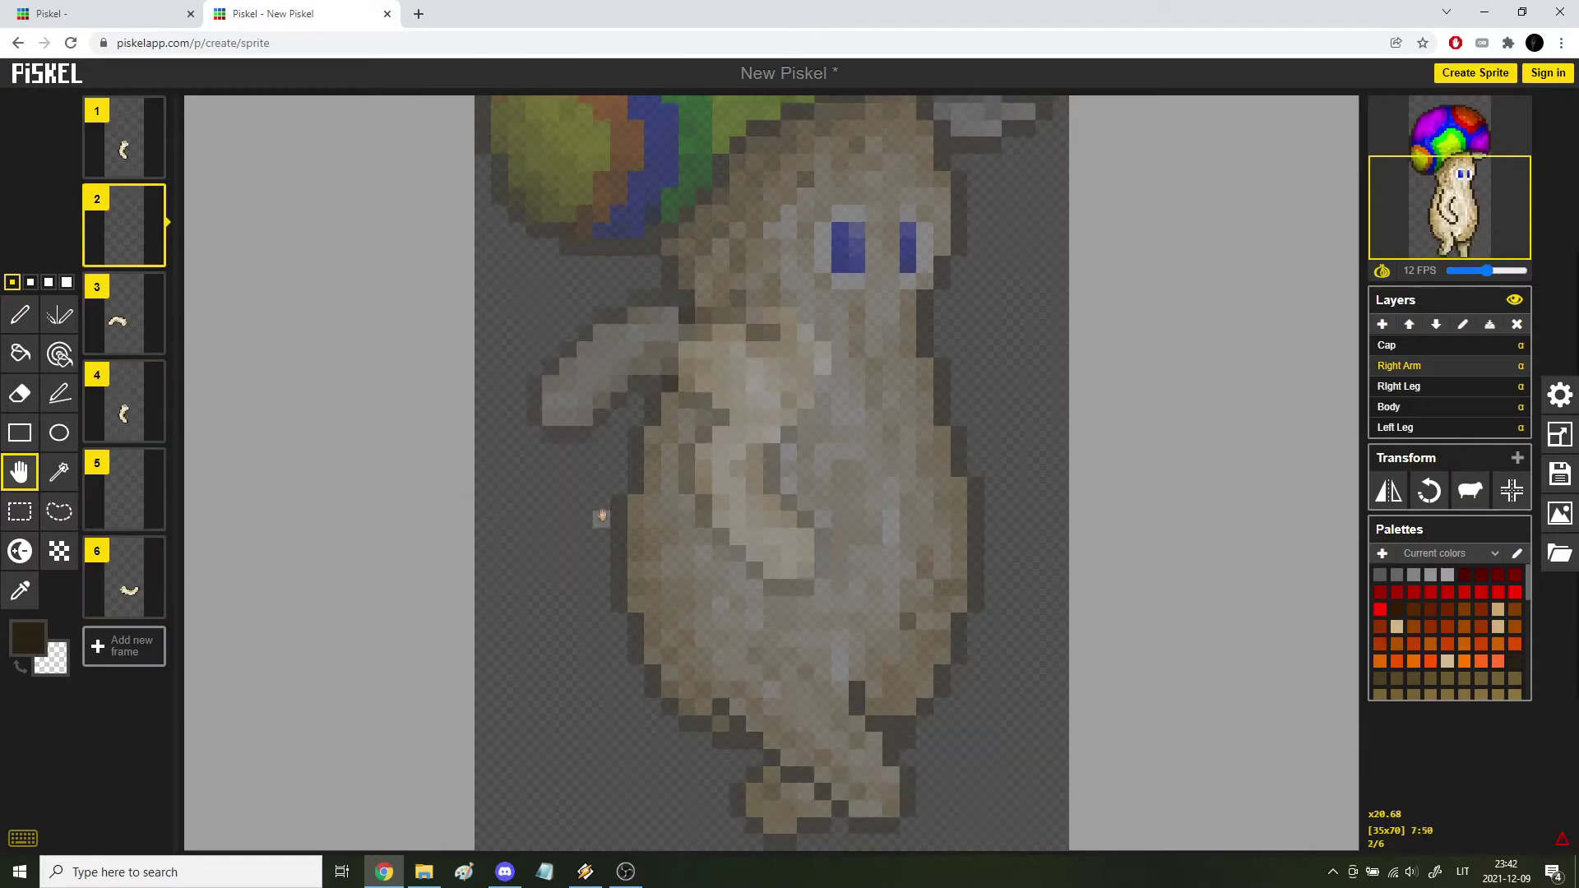
key("Down")
key("Up")
key("Down")
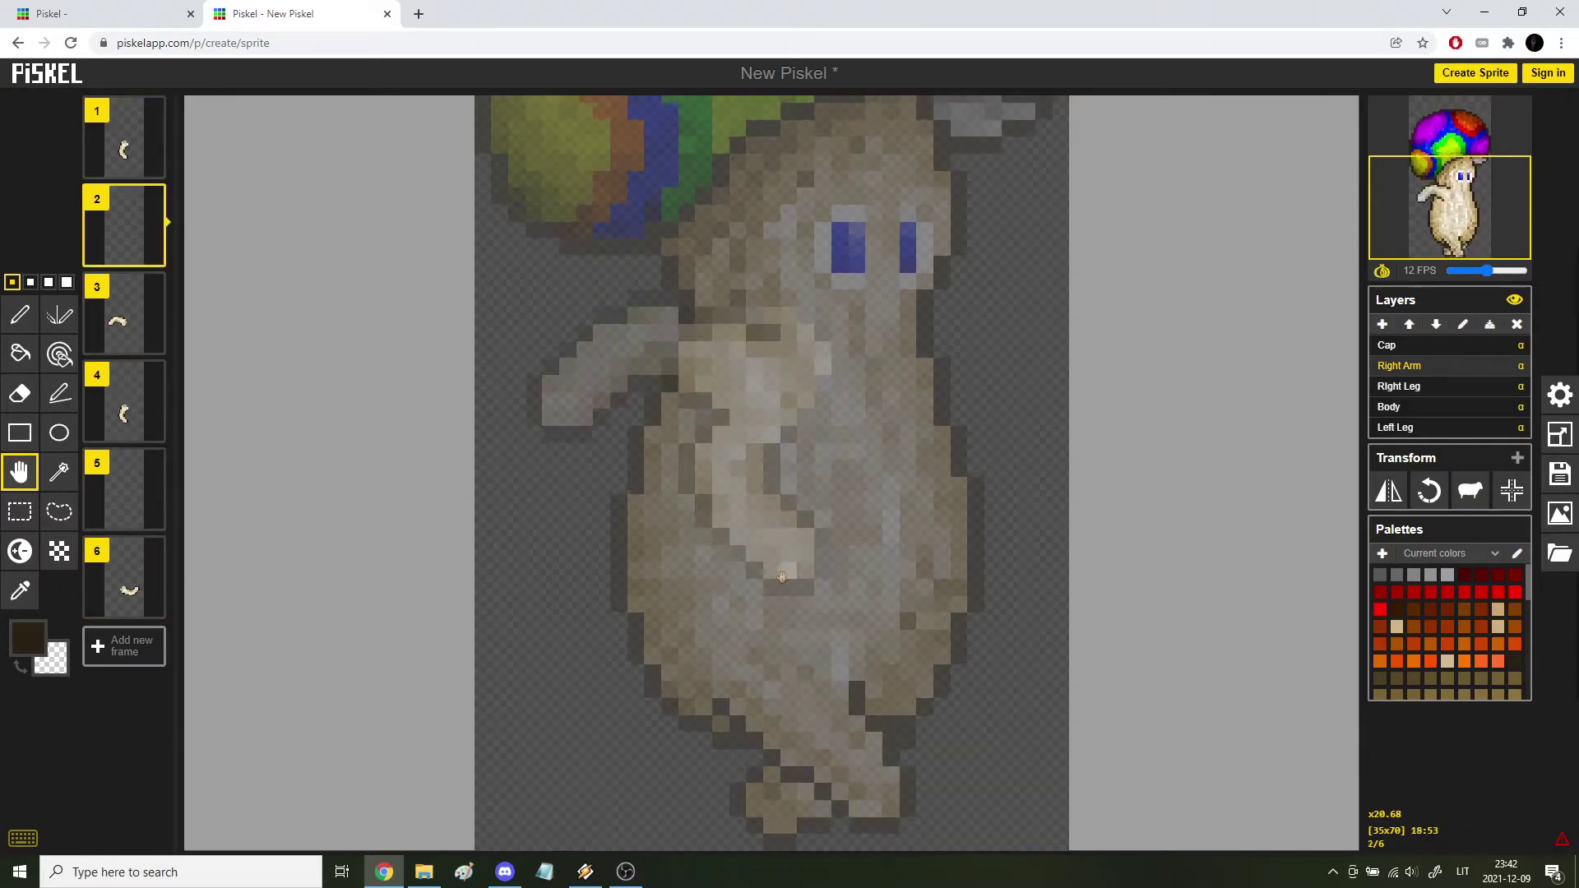
key("p")
left_click_drag(771, 364, 672, 421)
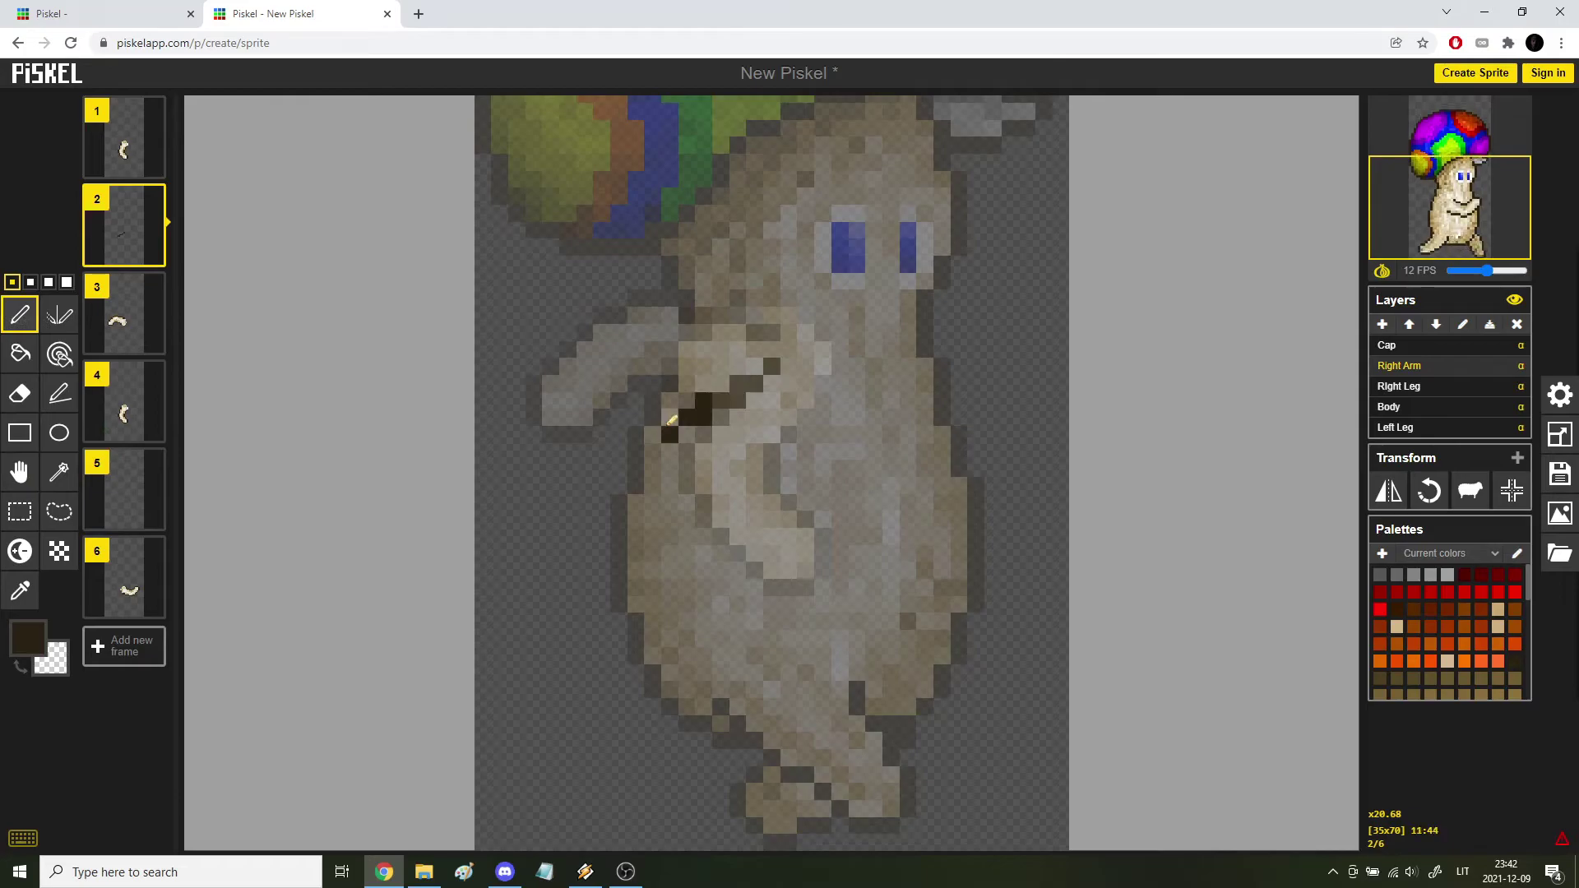
key("Down")
key("Down")
key("Down")
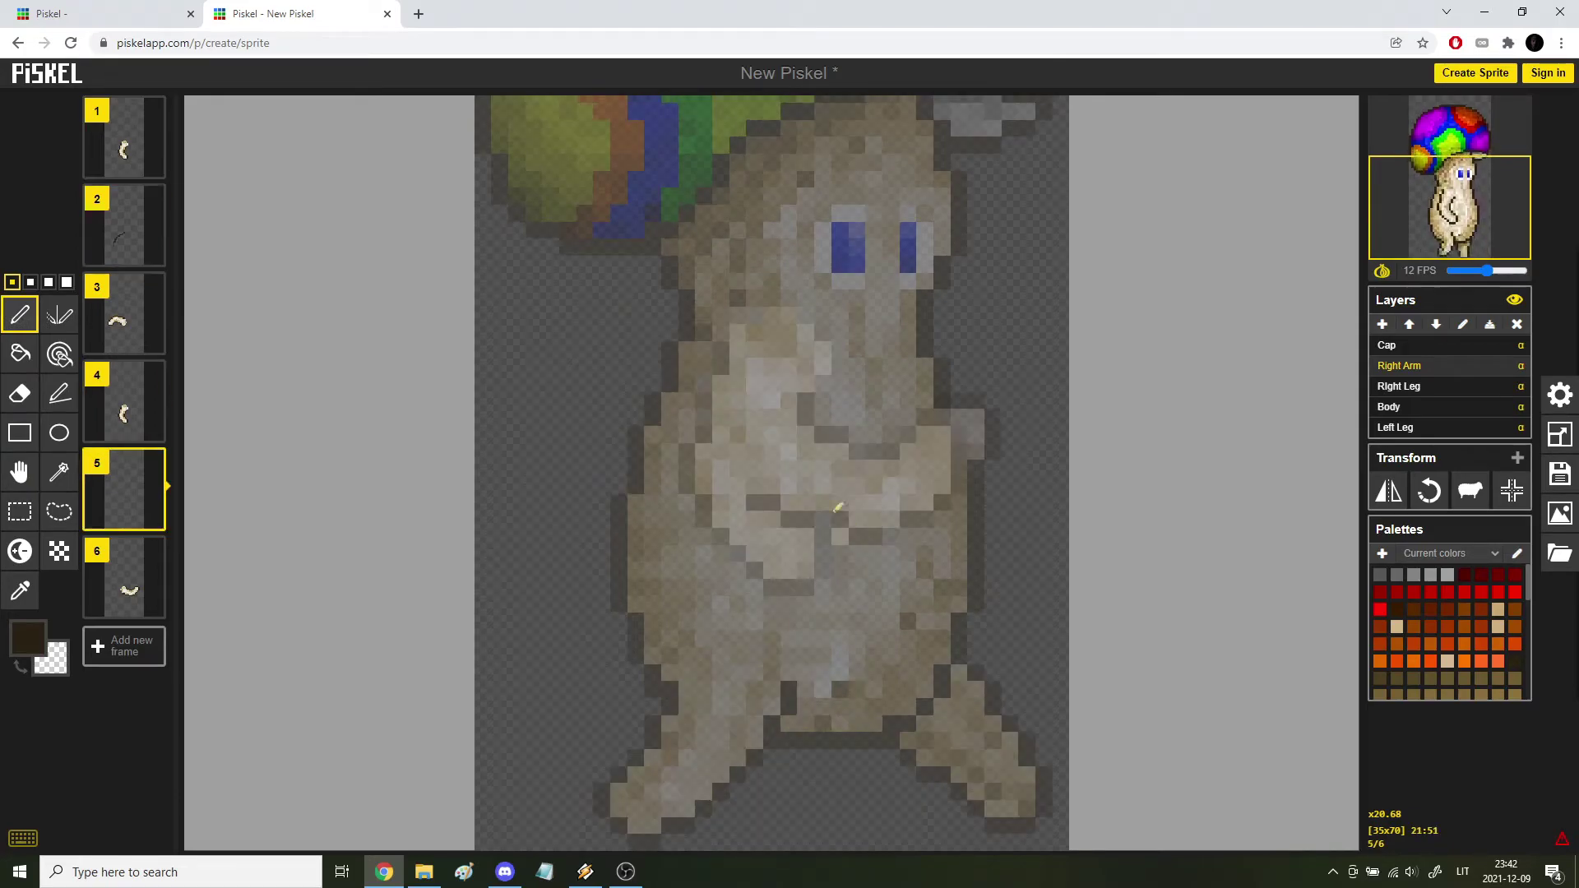
left_click_drag(760, 348, 815, 469)
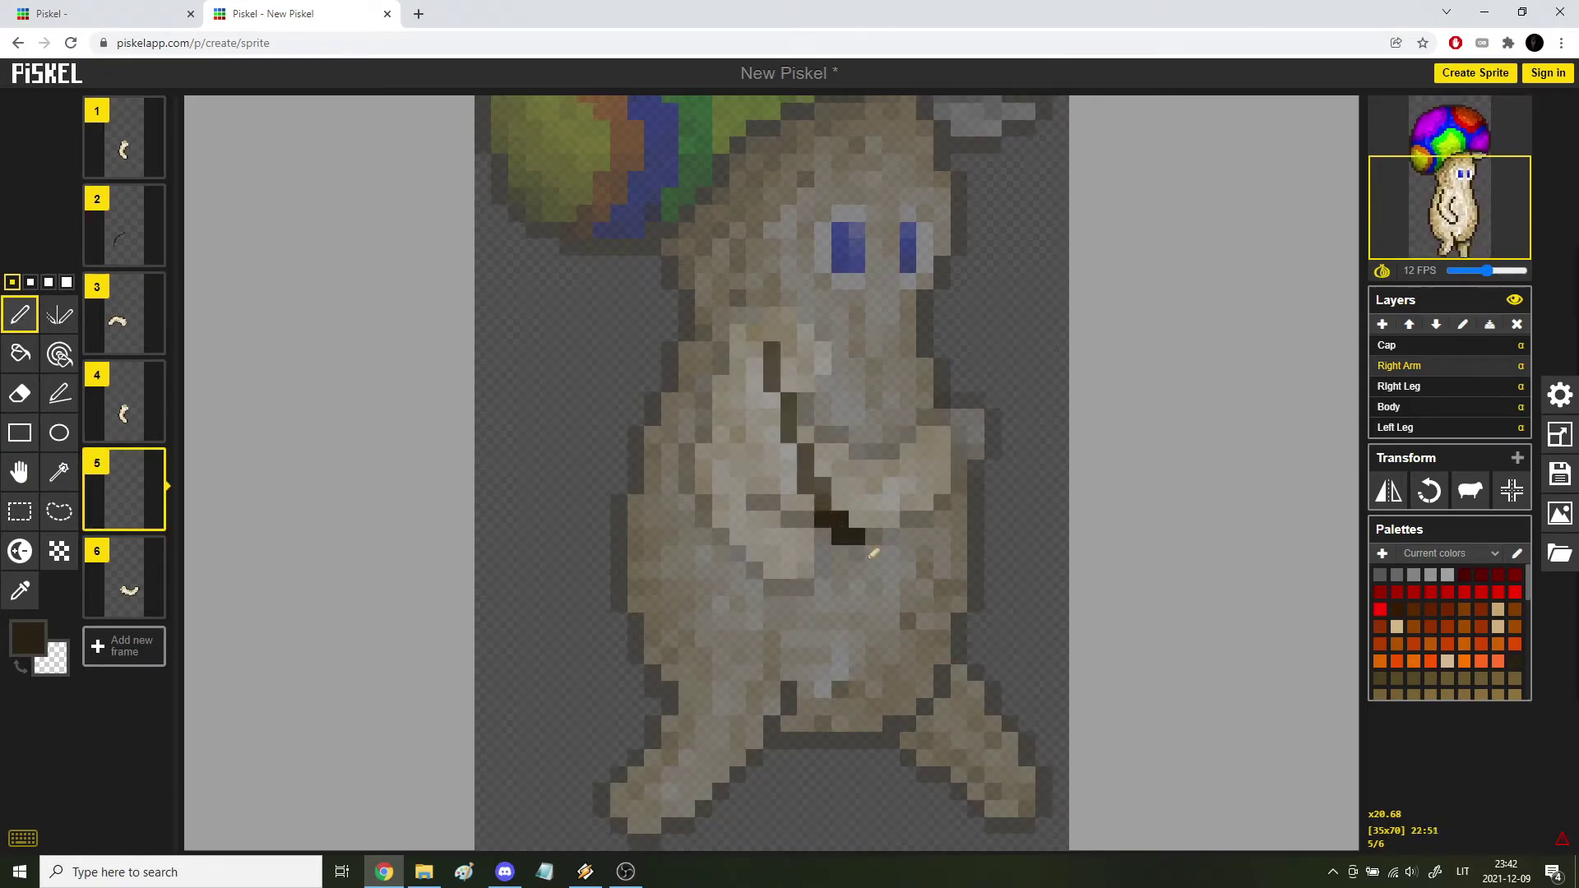
key("ctrl+z")
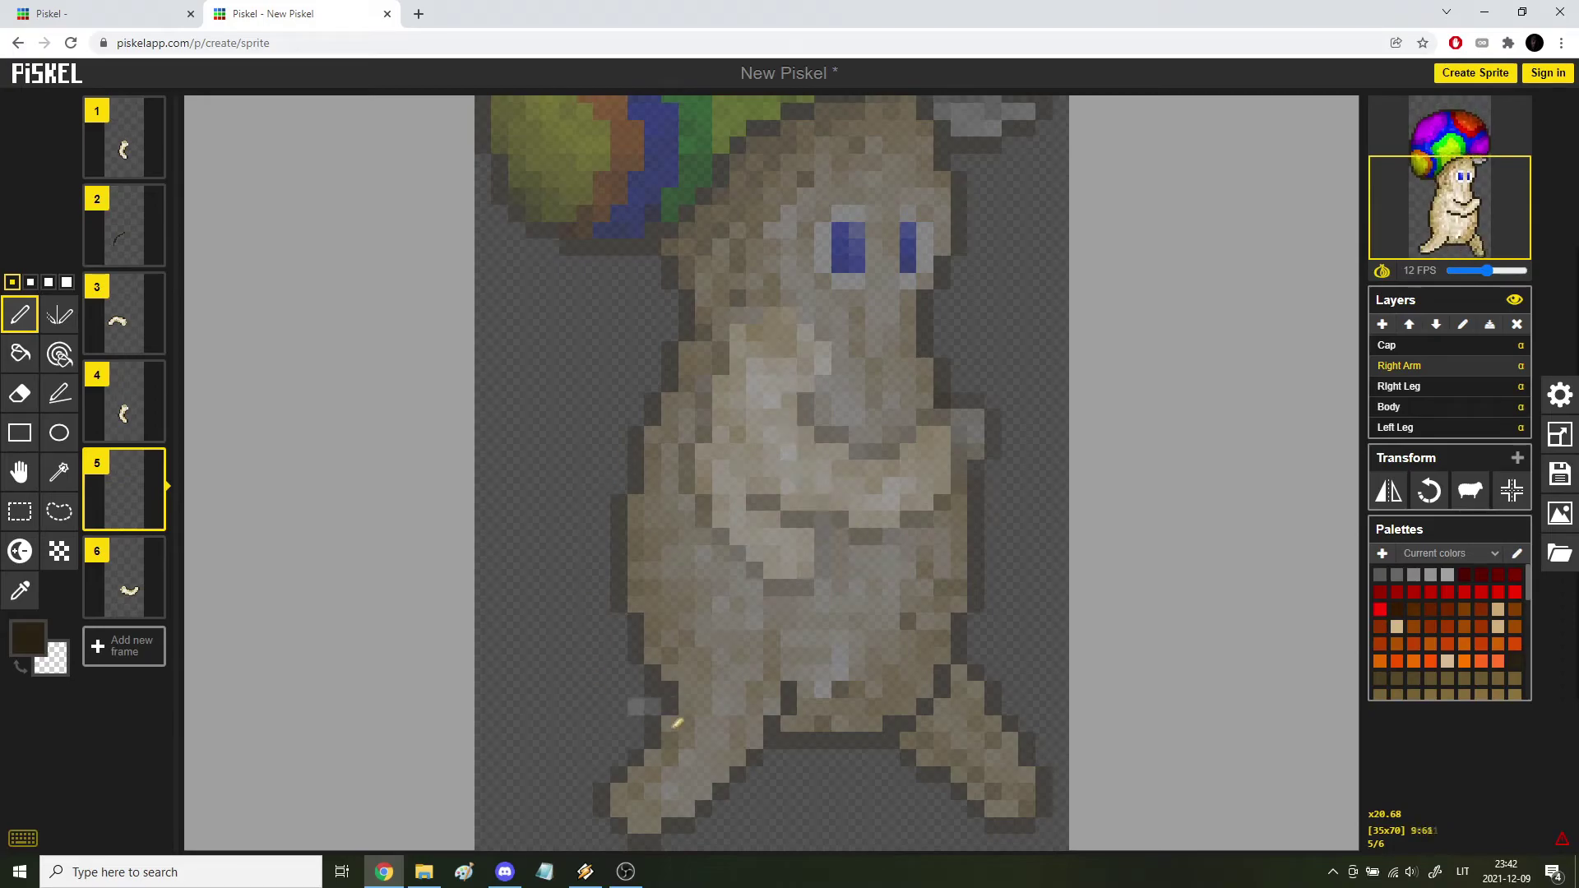
key("Up")
key("Up")
key("Up")
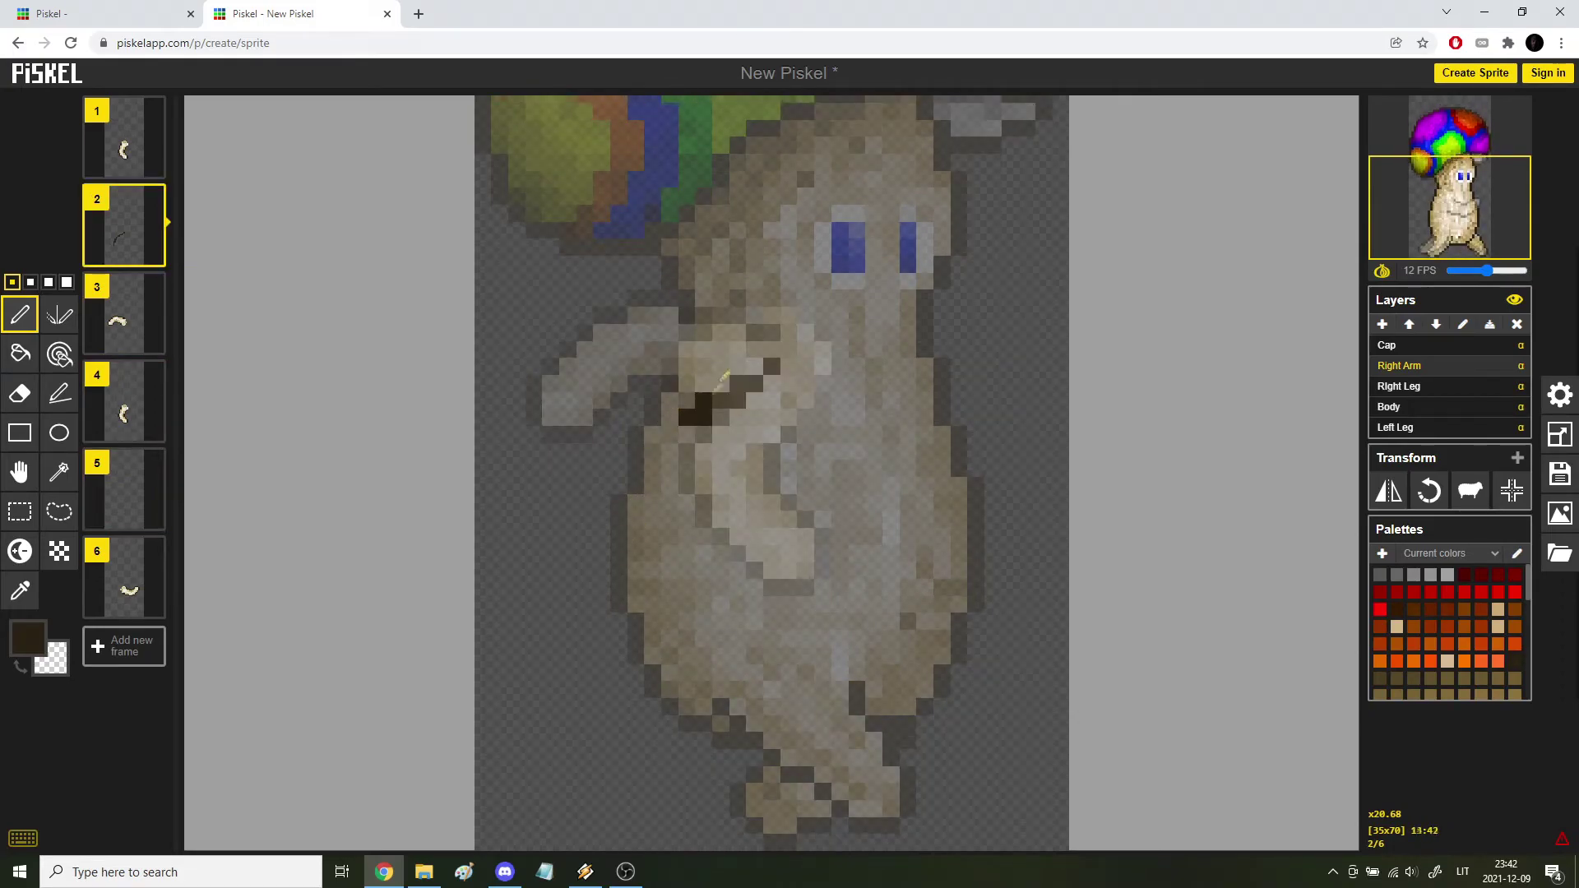
key("ctrl+z")
Hide the Body layer and shift the right arm one pixel toward the body in frame 3, checking it against the other frames.
scroll(749, 422, "up", 1)
scroll(790, 378, "down", 1)
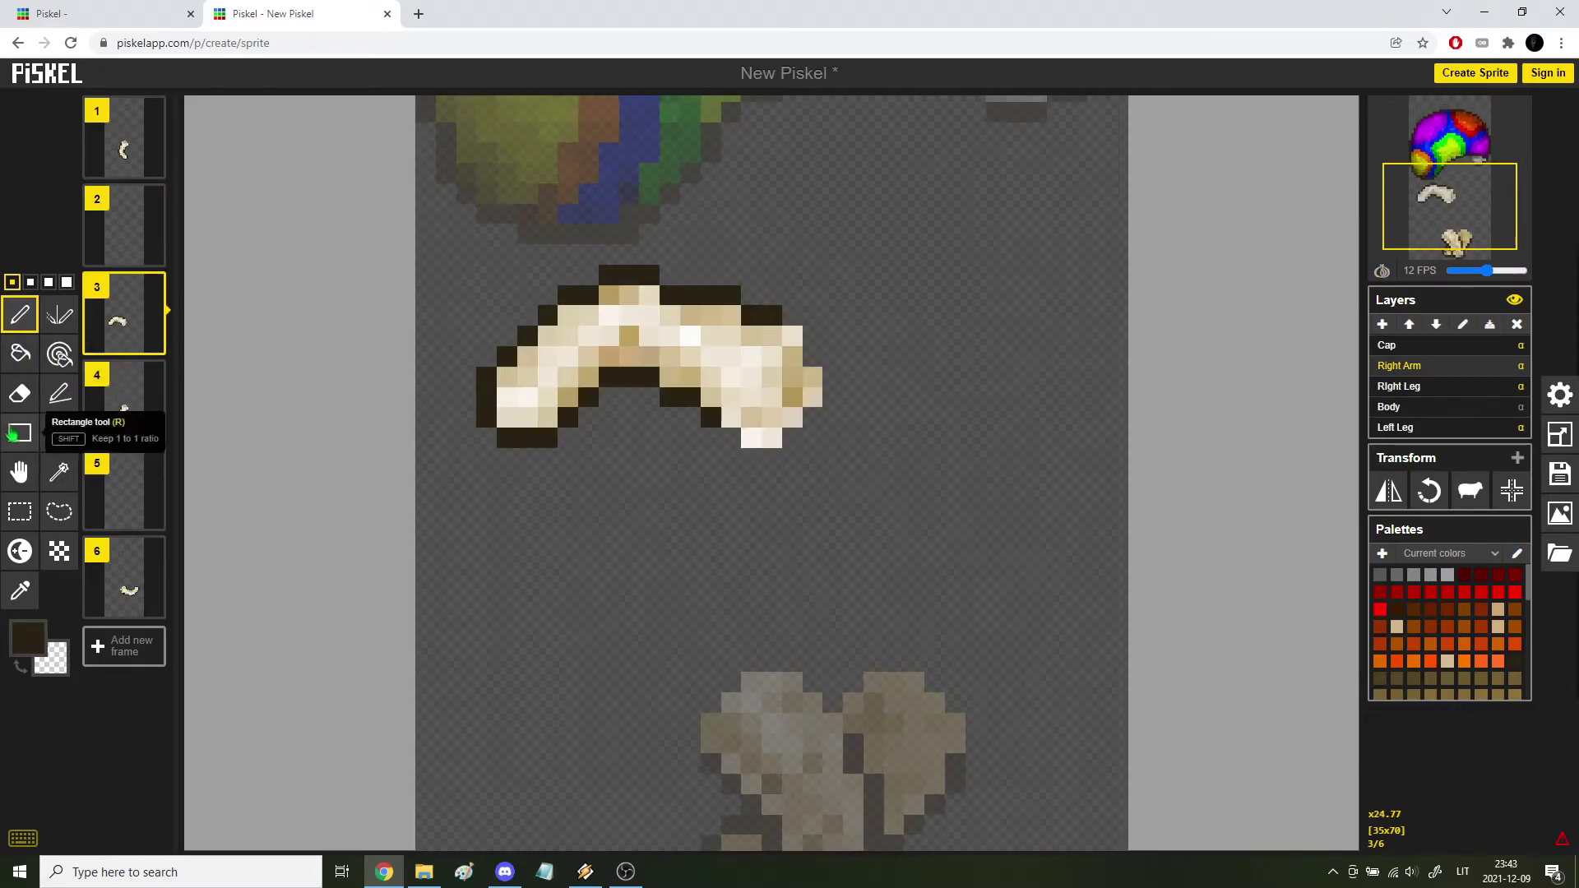
left_click(20, 472)
key("Down")
key("Up")
key("Up")
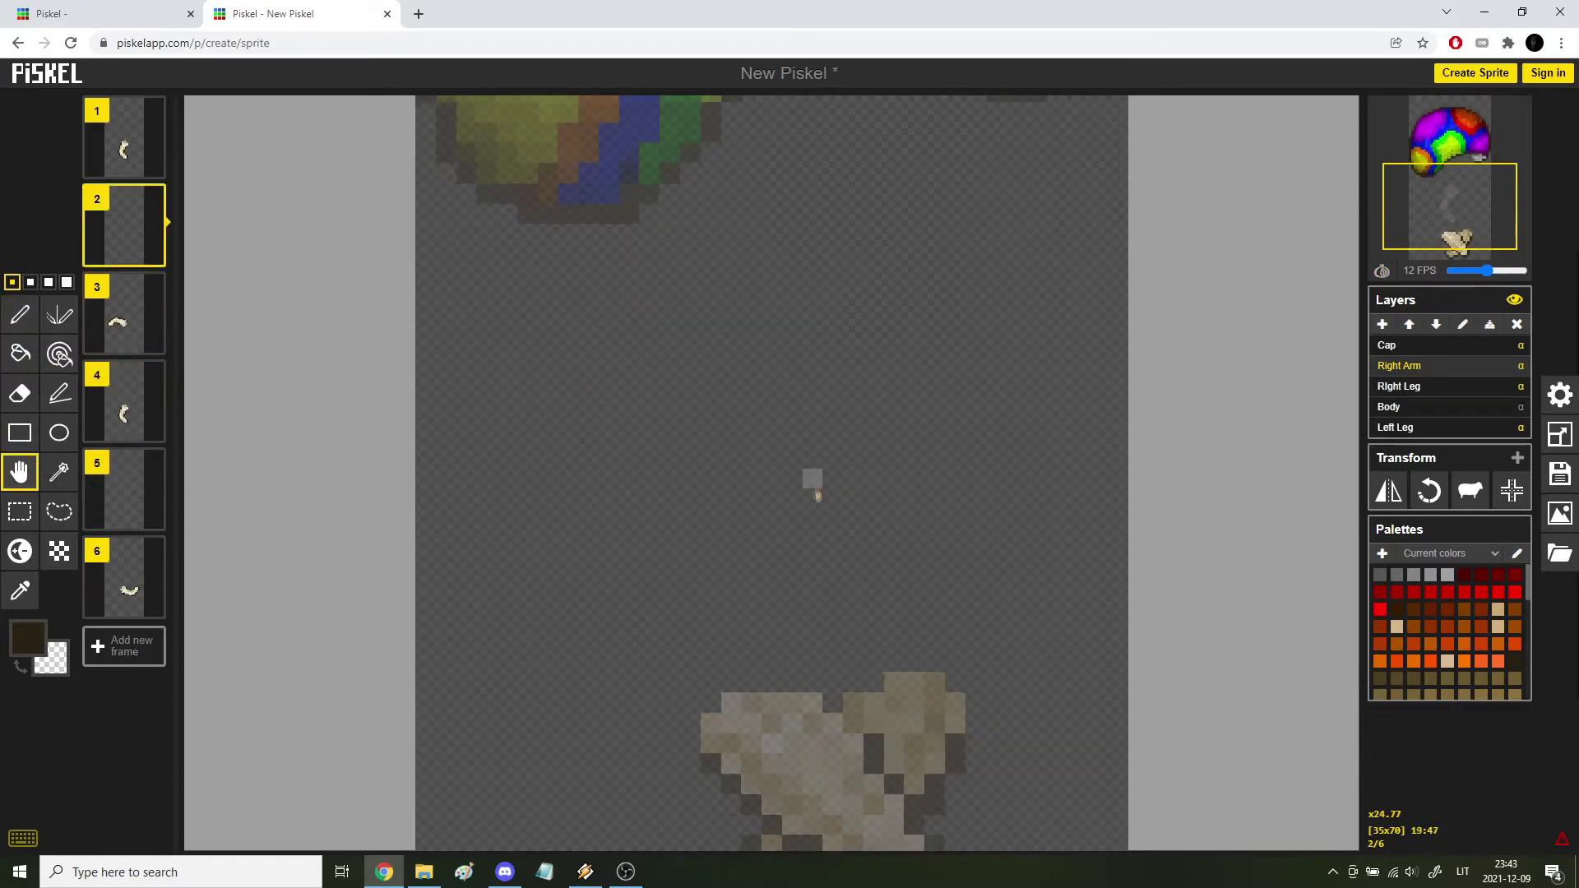
key("Up")
key("Down")
key("Down")
key("Down")
key("Down")
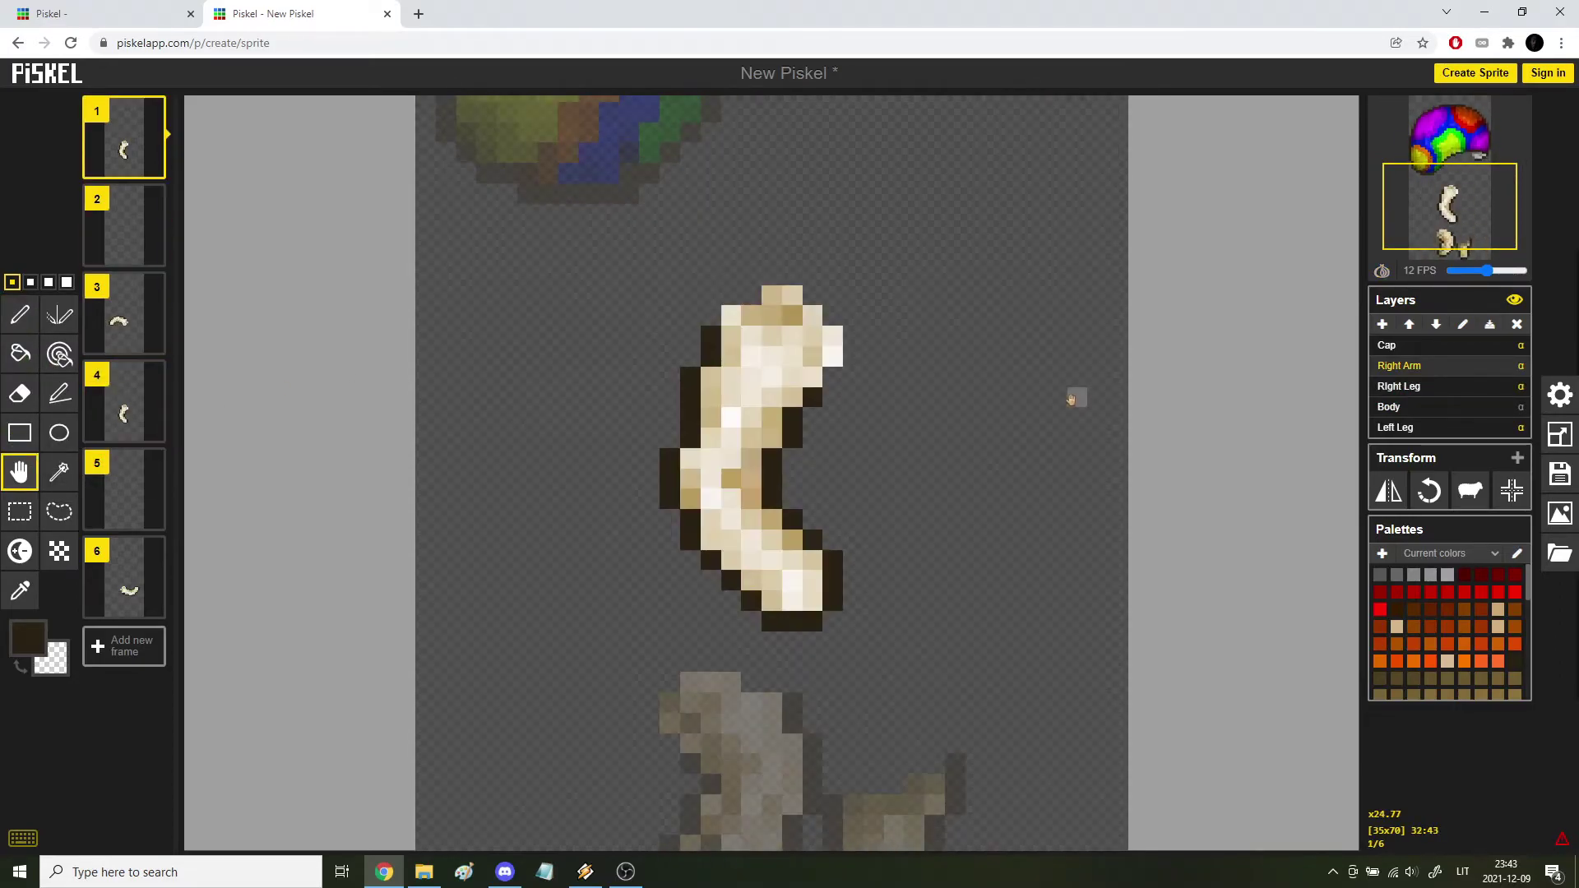
key("Down")
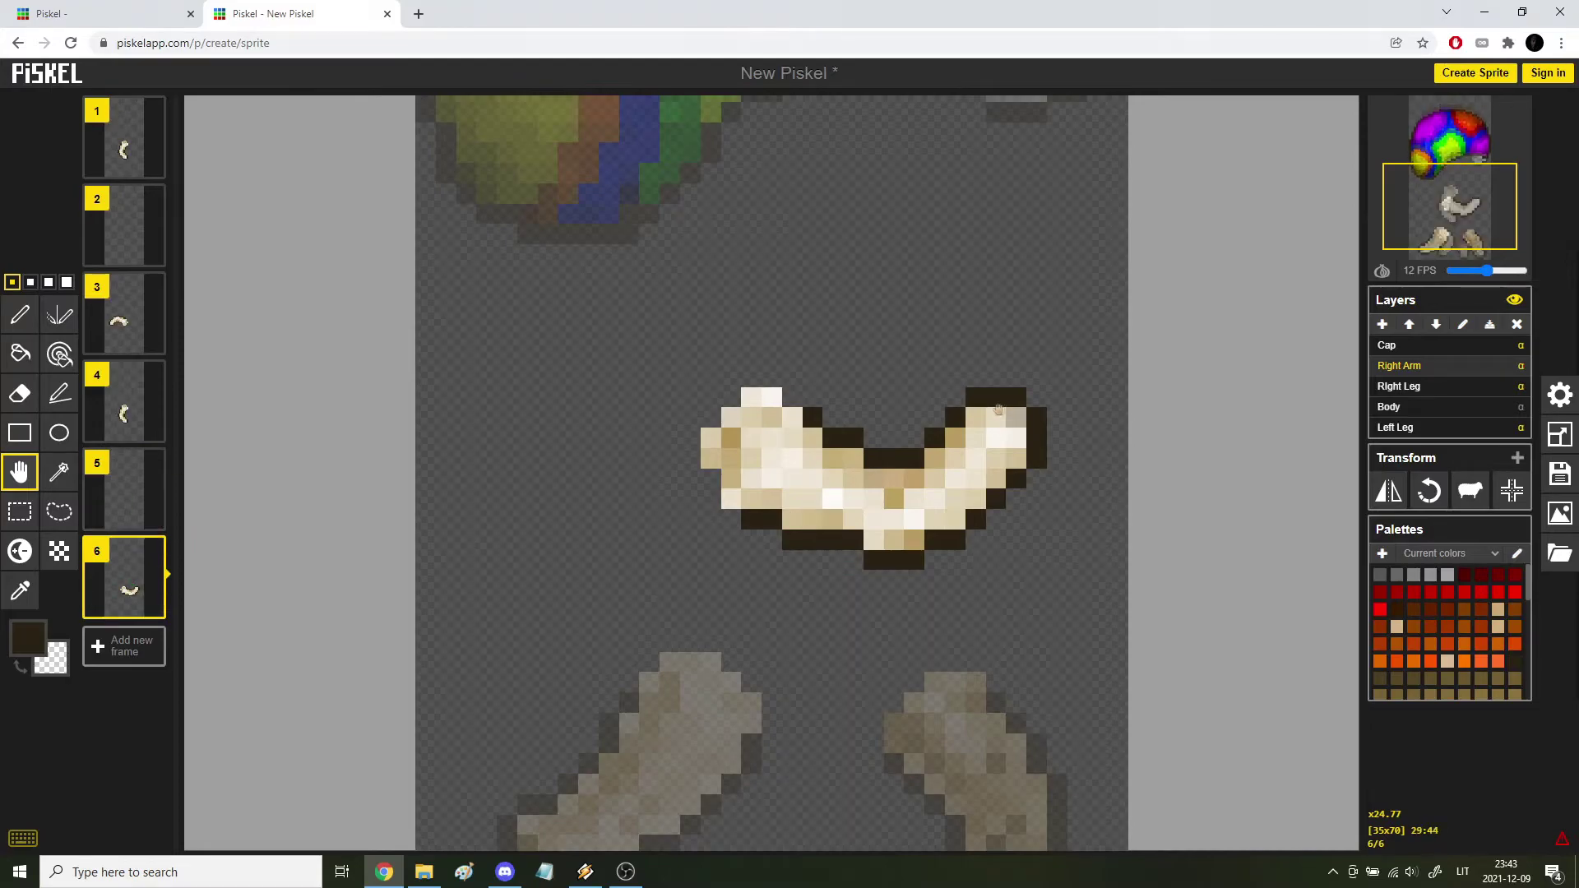
Return to frame 2 and turn on onion skinning with the Pen tool active.
key("Up")
key("Up")
key("Up")
key("Up")
key("alt+o")
key("p")
mouse_move(744, 348)
left_mouse_down()
mouse_move(626, 530)
mouse_move(634, 456)
mouse_move(589, 549)
mouse_move(763, 440)
mouse_move(576, 550)
mouse_move(613, 557)
left_mouse_up()
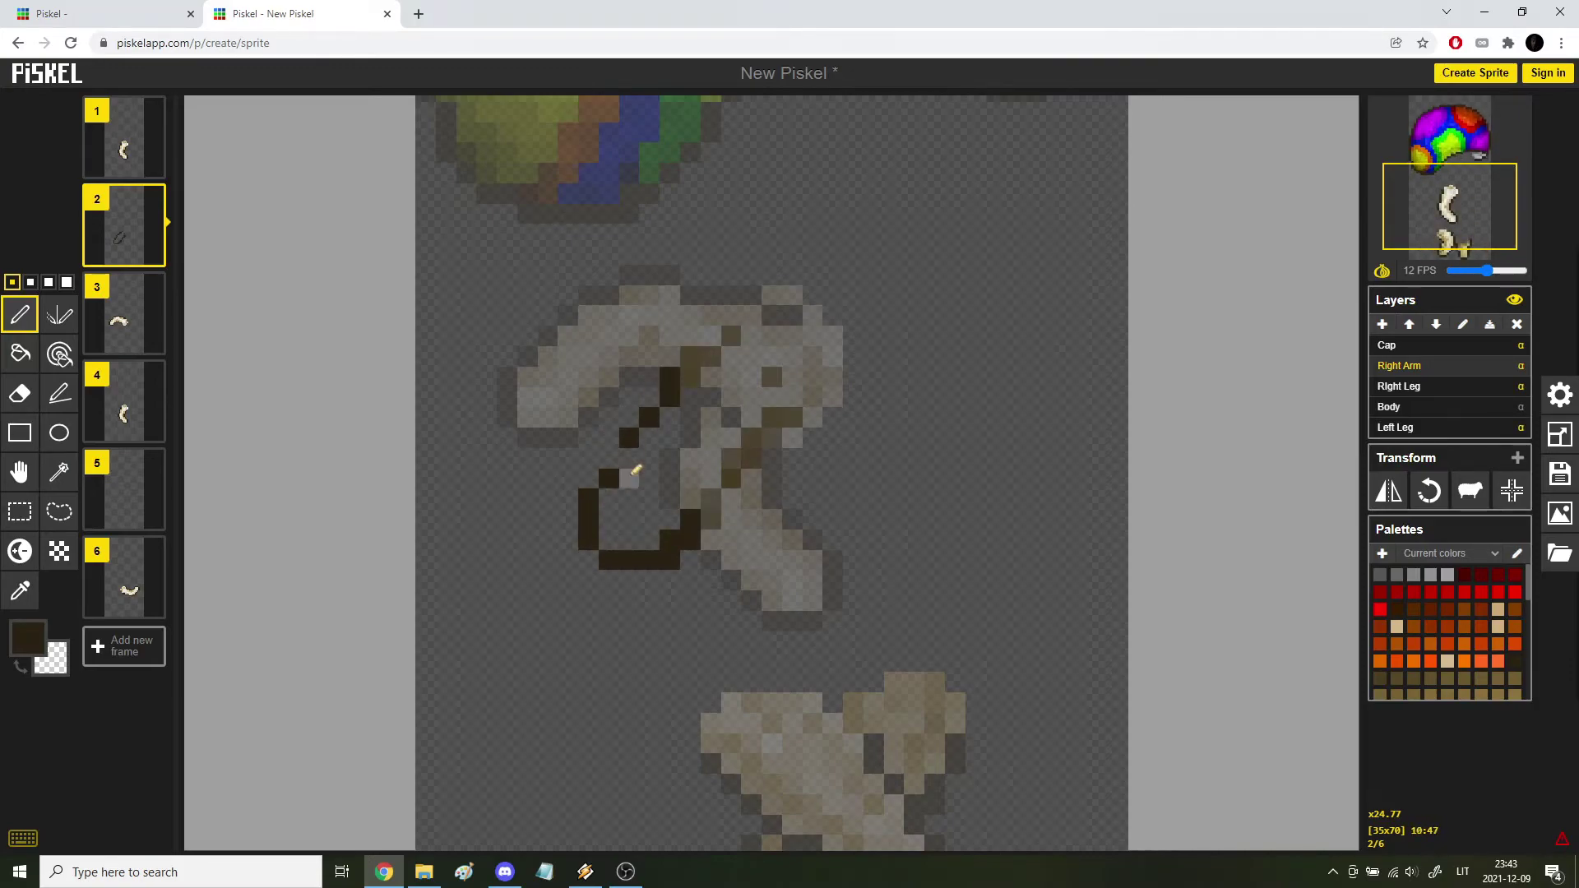
key("ctrl+z")
left_click_drag(610, 562, 649, 578)
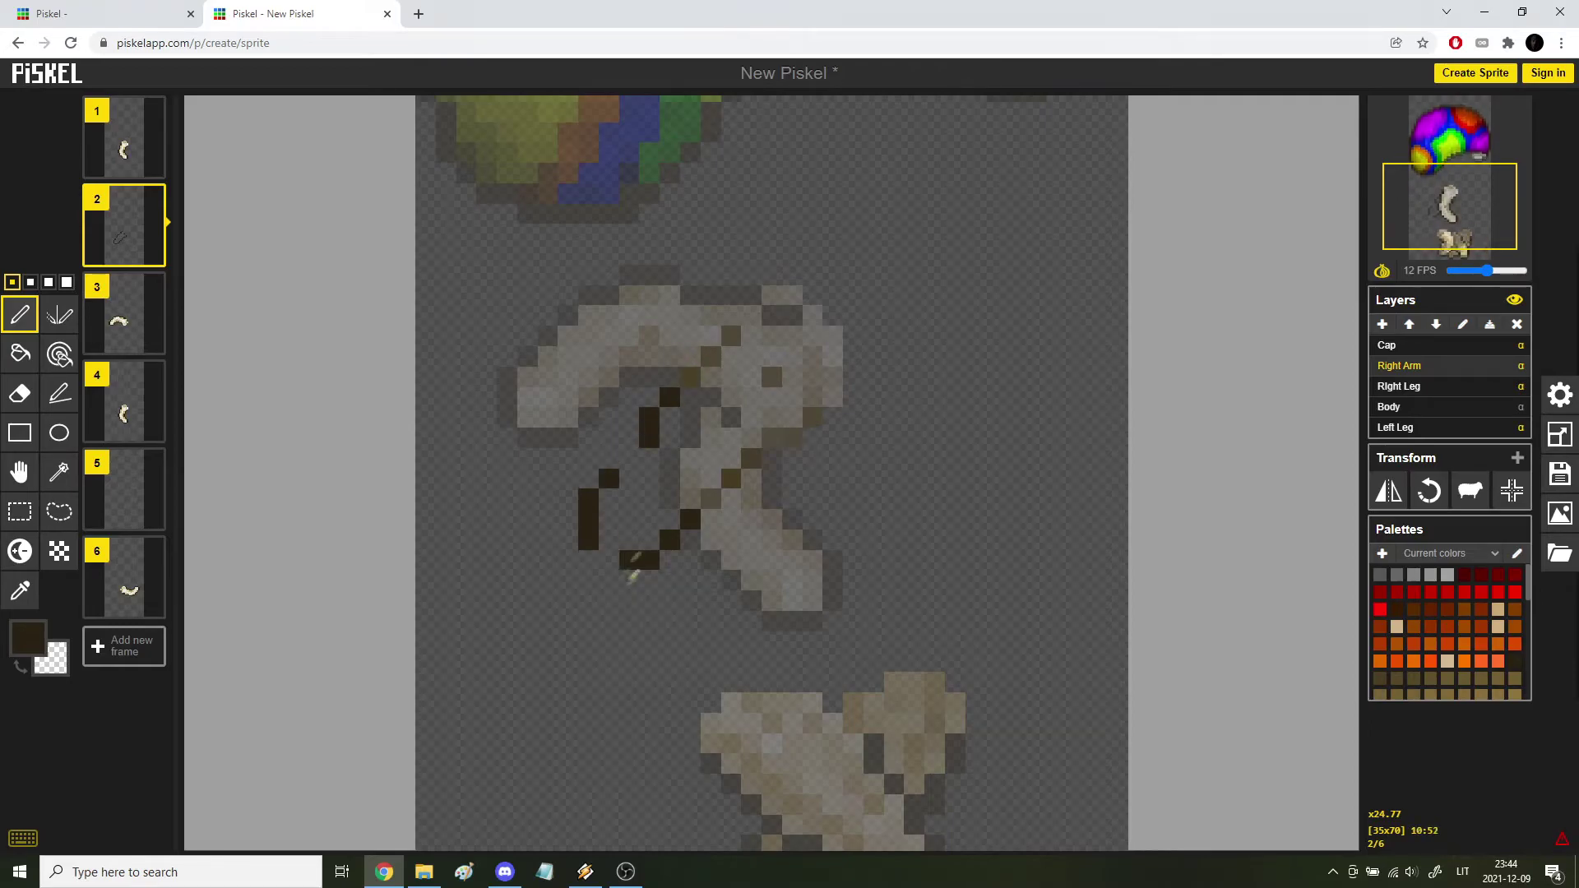
key("ctrl+z")
key("ctrl+z")
key("ctrl+z")
key("ctrl+z")
key("ctrl+z")
key("ctrl+z")
key("ctrl+z")
key("ctrl+z")
key("ctrl+z")
key("ctrl+z")
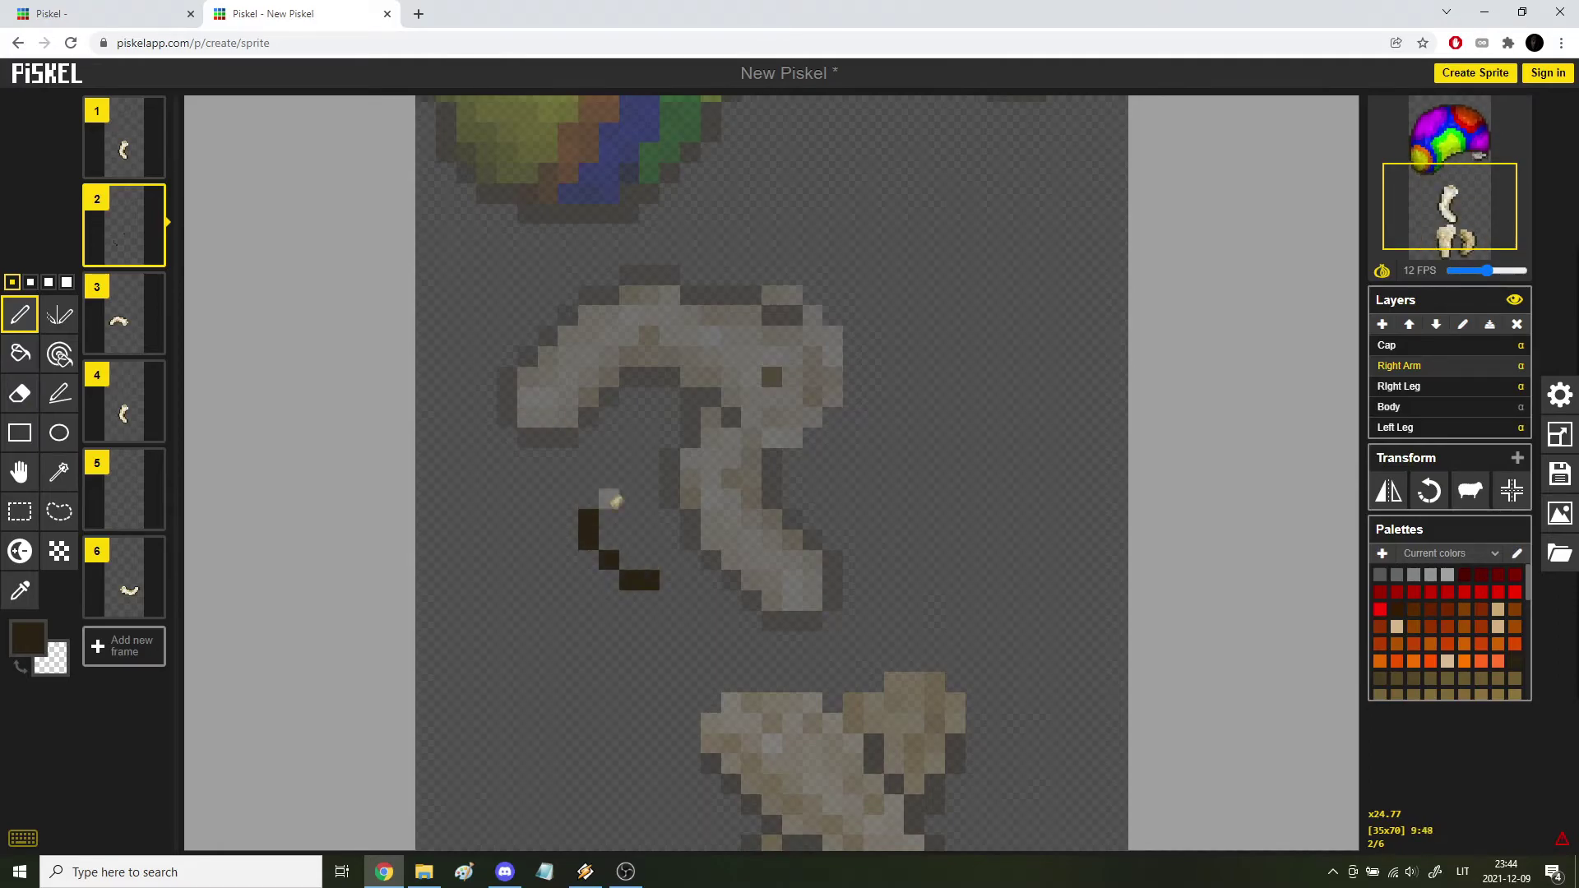
Outline the in-between right arm in frame 2 in dark brown, placing it between the poses of frames 1 and 3.
mouse_move(636, 422)
left_mouse_down()
mouse_move(652, 393)
mouse_move(717, 364)
left_mouse_up()
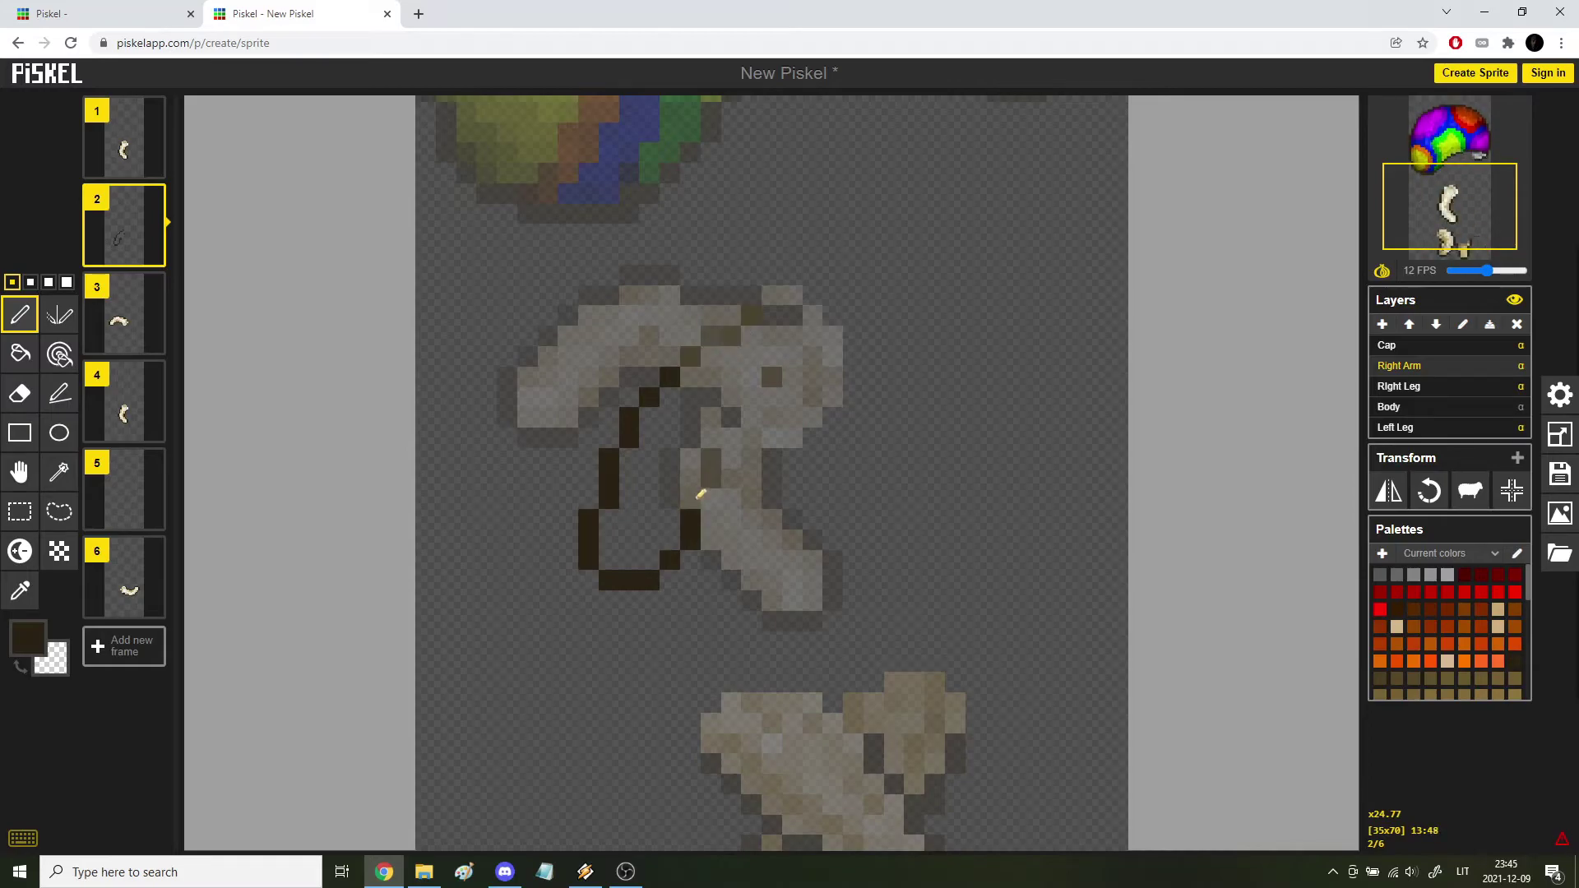
left_click_drag(700, 491, 795, 403)
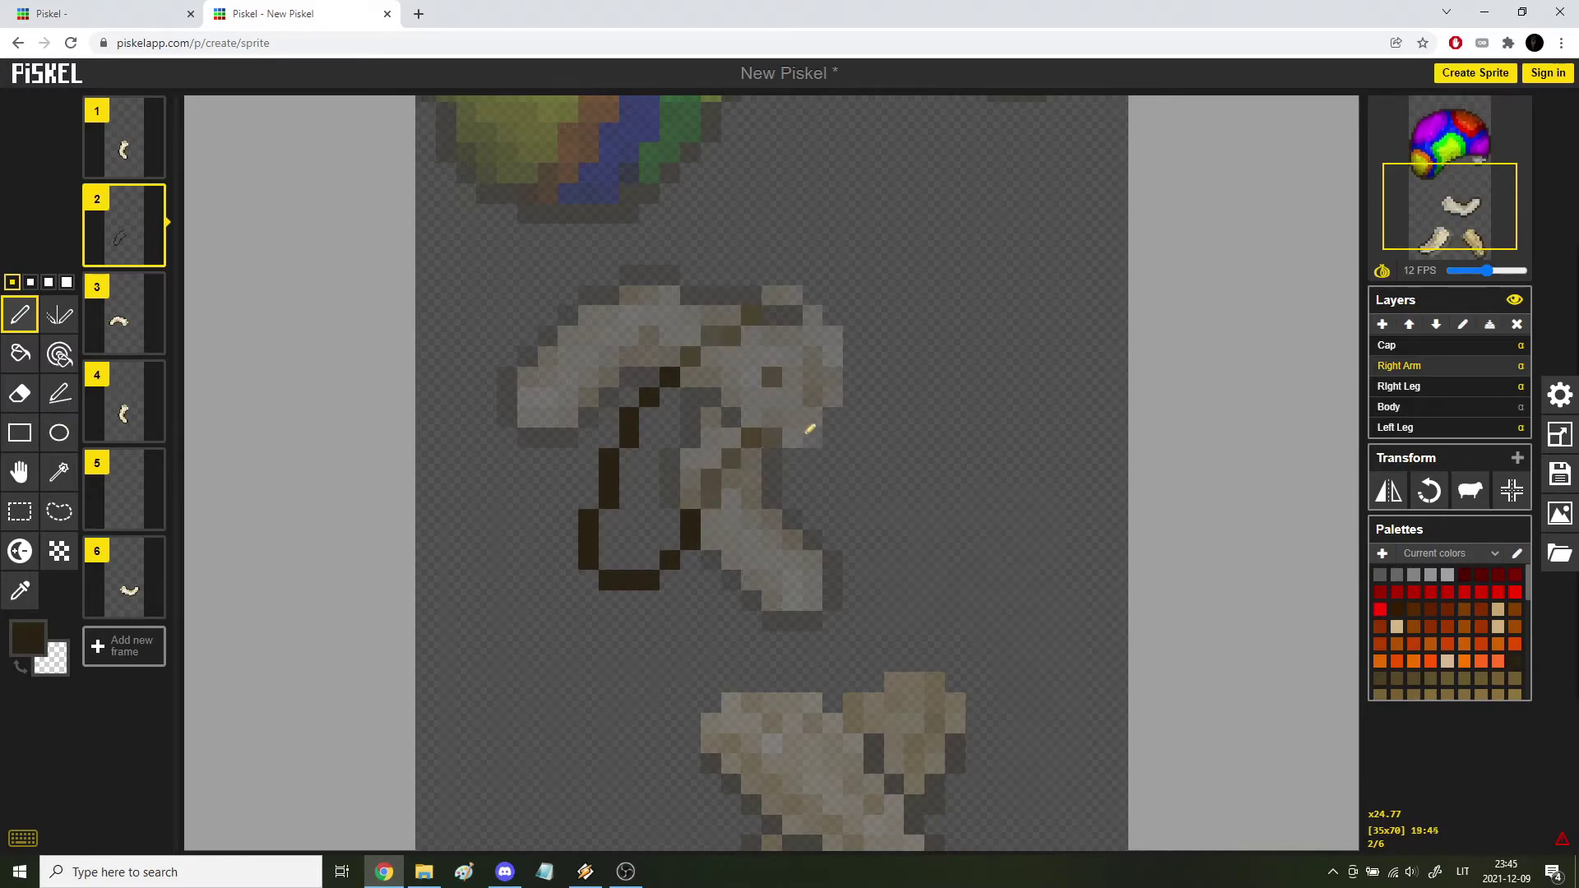
left_click(804, 415)
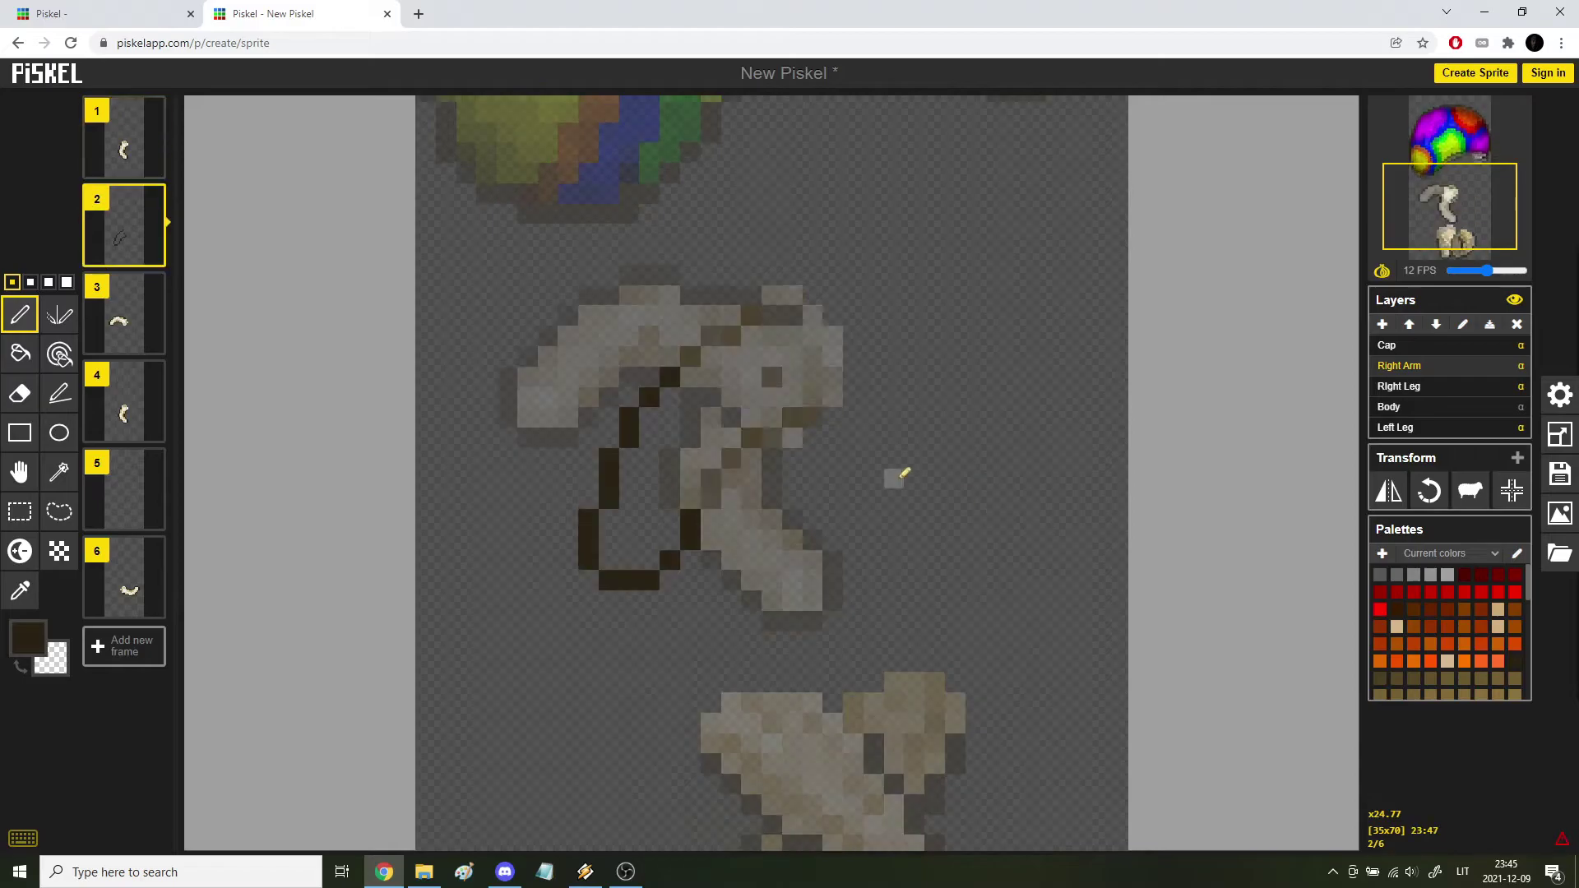
scroll(880, 502, "down", 6)
scroll(904, 546, "up", 7)
Fill the arm outline in frame 2 with a beige sampled from the arm in frame 1, comparing it with neighbouring frames.
key("Up")
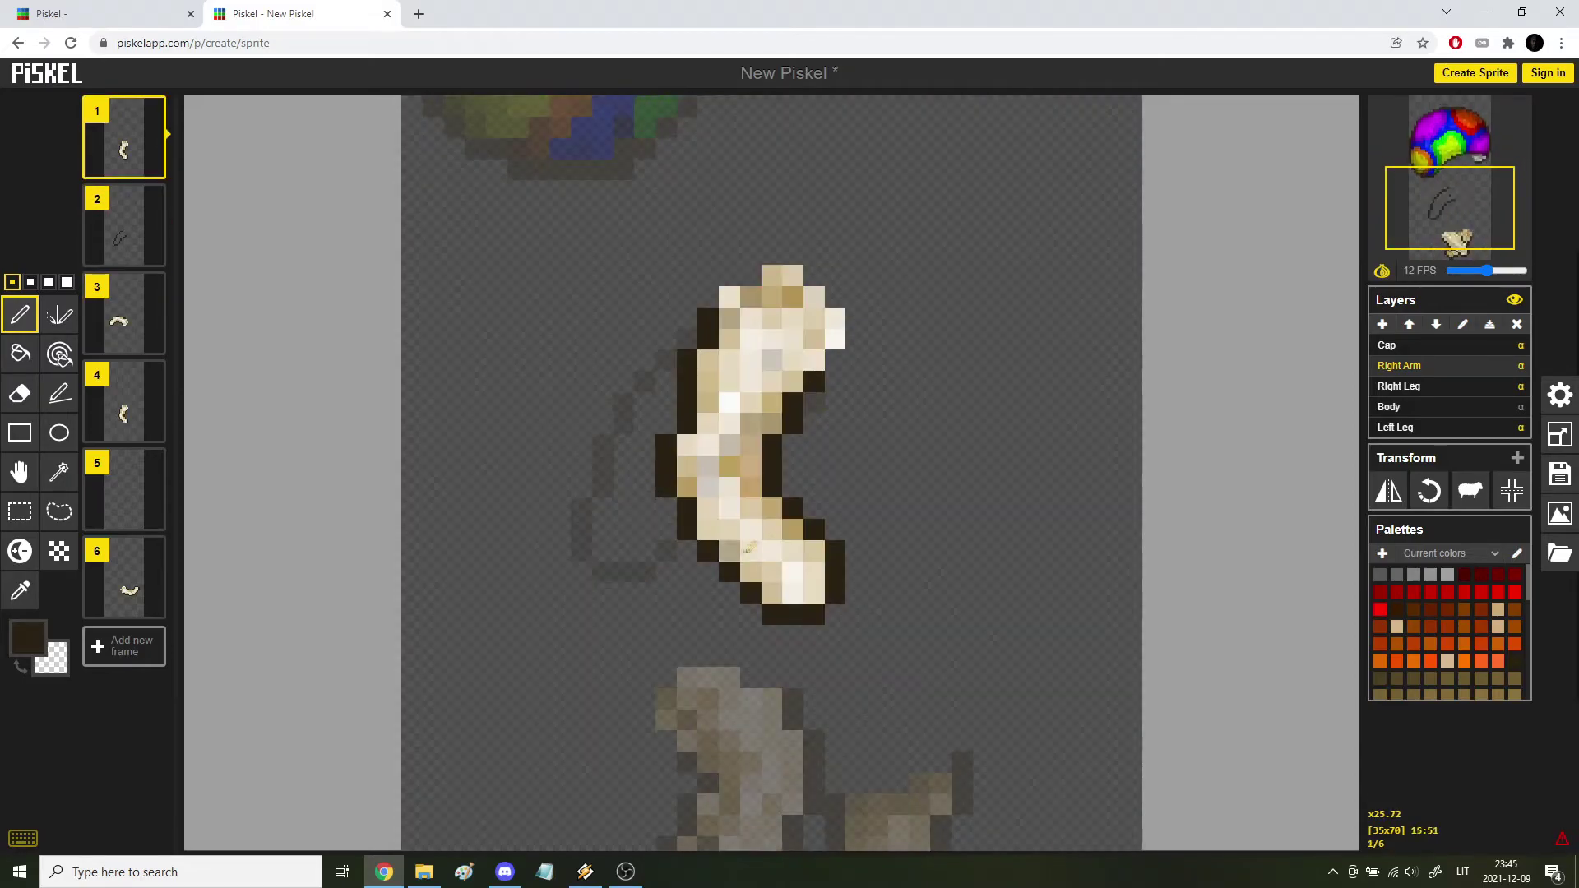
left_click(735, 552, "alt")
key("Down")
mouse_move(604, 537)
left_mouse_down()
mouse_move(675, 503)
mouse_move(638, 443)
mouse_move(661, 393)
mouse_move(788, 299)
mouse_move(832, 366)
mouse_move(790, 350)
mouse_move(807, 352)
mouse_move(660, 483)
mouse_move(707, 438)
left_mouse_up()
key("Down")
key("Up")
key("Down")
key("Down")
key("Up")
key("Up")
Shade the right arm in frame 2 with the Lighten tool and turn off onion skinning to check it.
key("u")
mouse_move(642, 542)
left_mouse_down()
mouse_move(687, 460)
mouse_move(805, 354)
mouse_move(625, 518)
mouse_move(773, 334)
mouse_move(633, 477)
mouse_move(740, 401)
mouse_move(855, 391)
left_mouse_up()
key("Down")
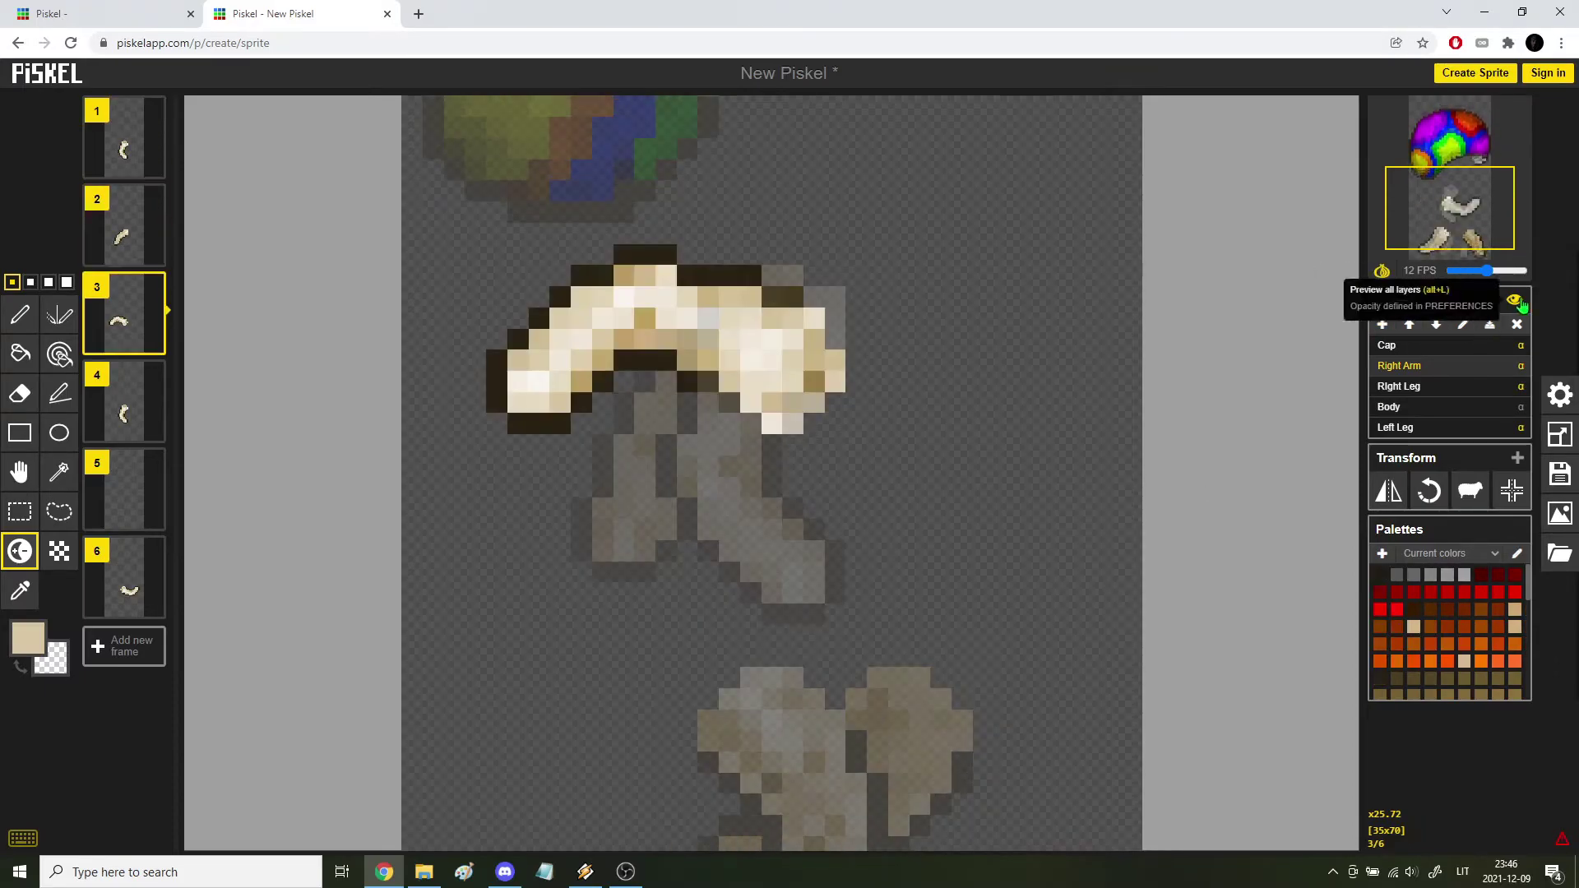
key("Down")
left_click(1382, 271)
key("Up")
key("Up")
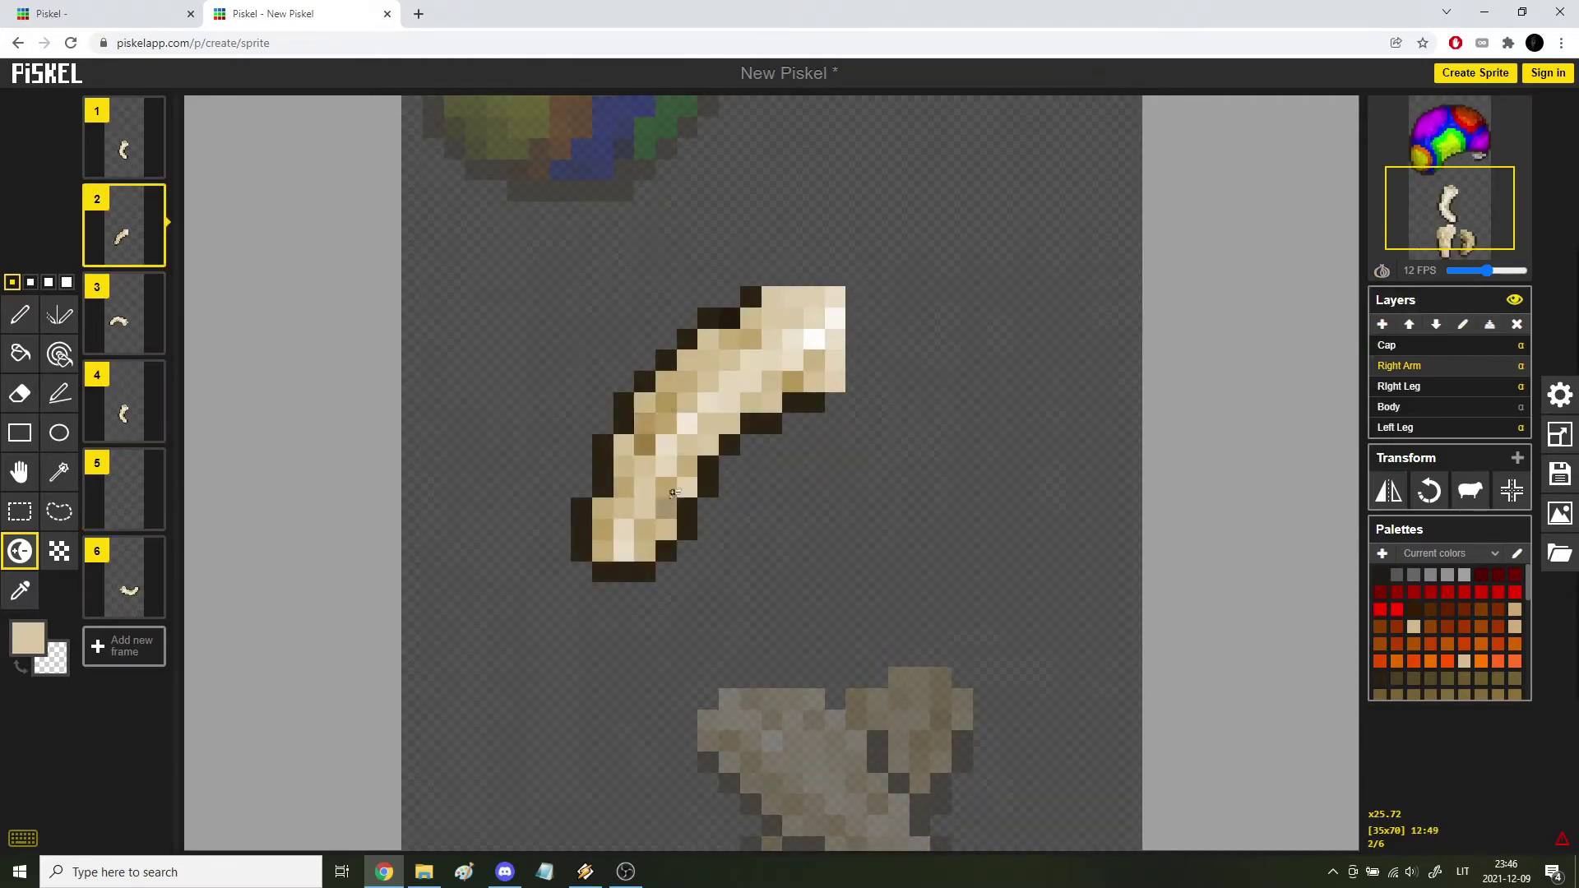
Lighten the right arm's shading in frame 2 to match frame 1, and sample the dark brown outline colour for the Pen tool.
mouse_move(629, 535)
left_mouse_down()
mouse_move(814, 333)
mouse_move(847, 329)
left_mouse_up()
key("Up")
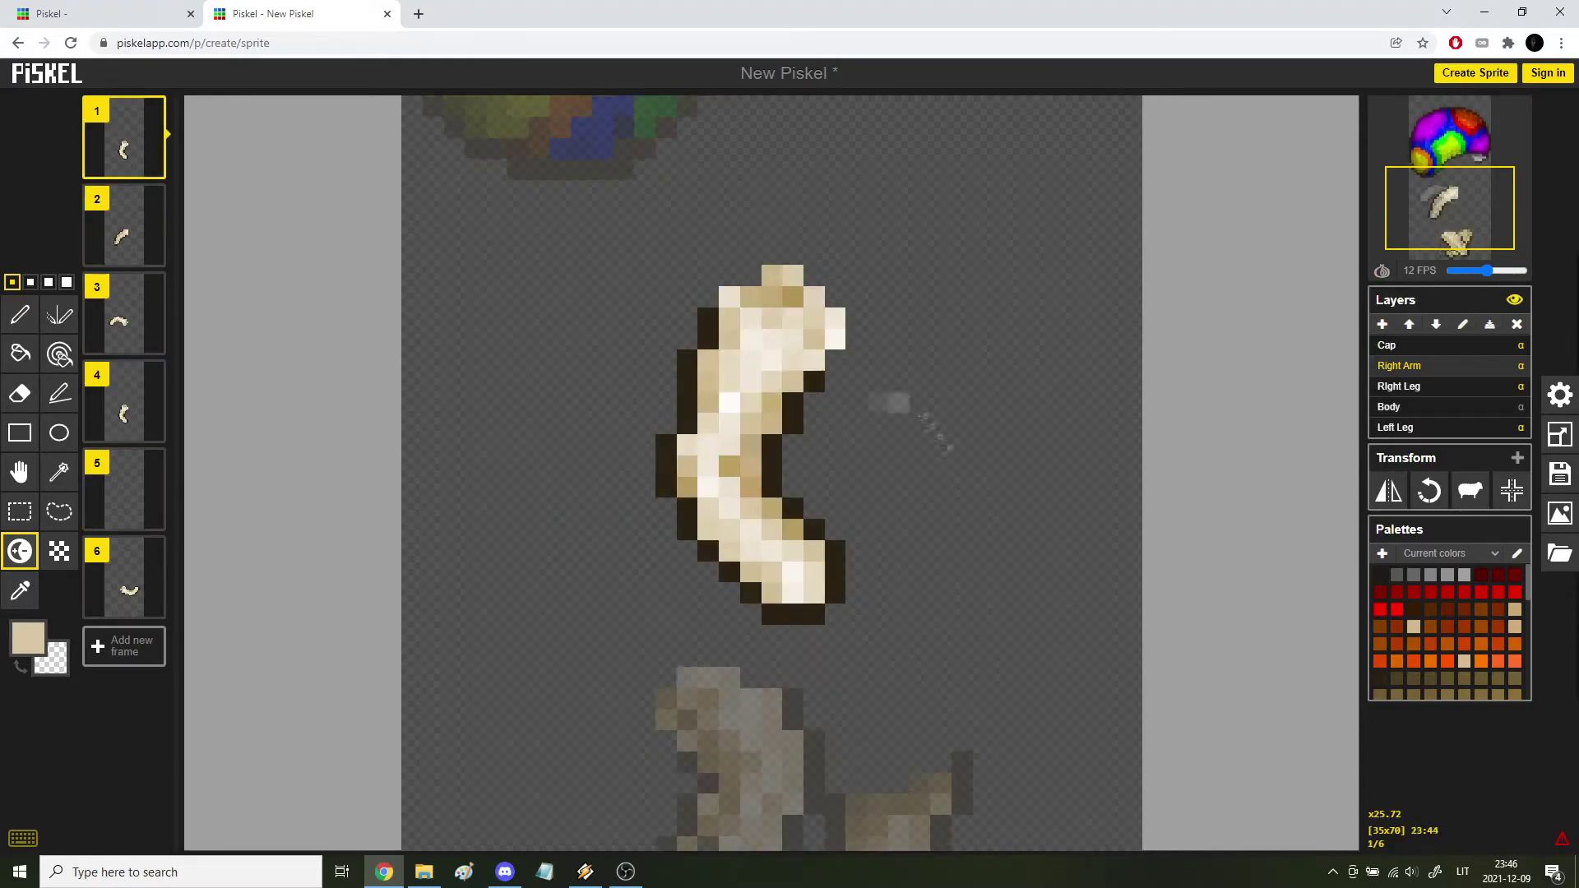
key("Down")
left_click_drag(689, 474, 707, 386)
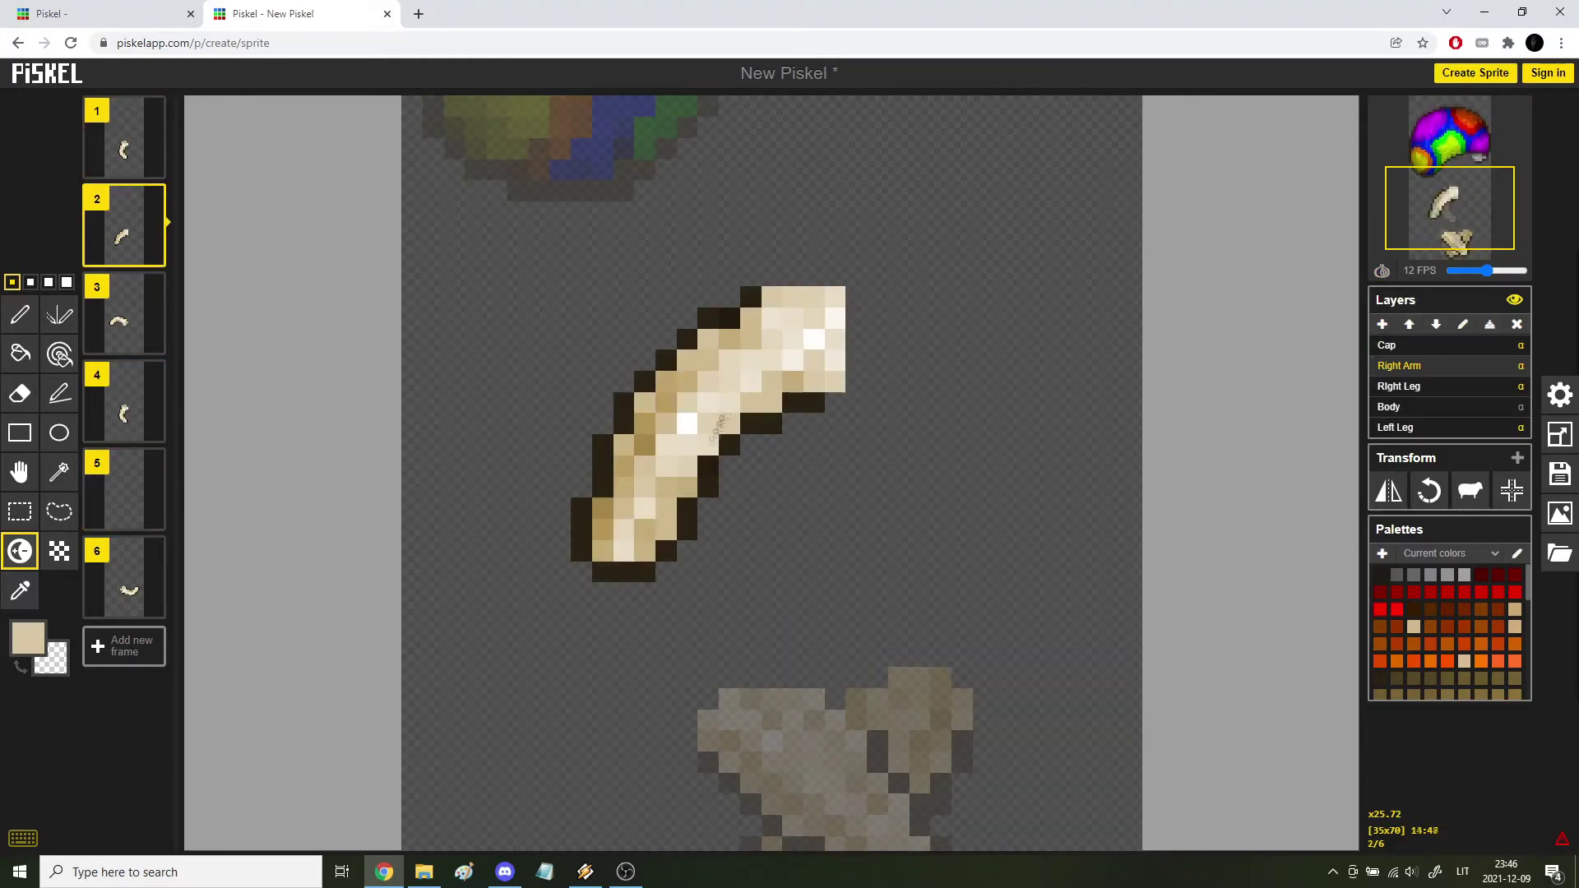
left_click(19, 314)
left_click(707, 464, "alt")
scroll(921, 528, "down", 3)
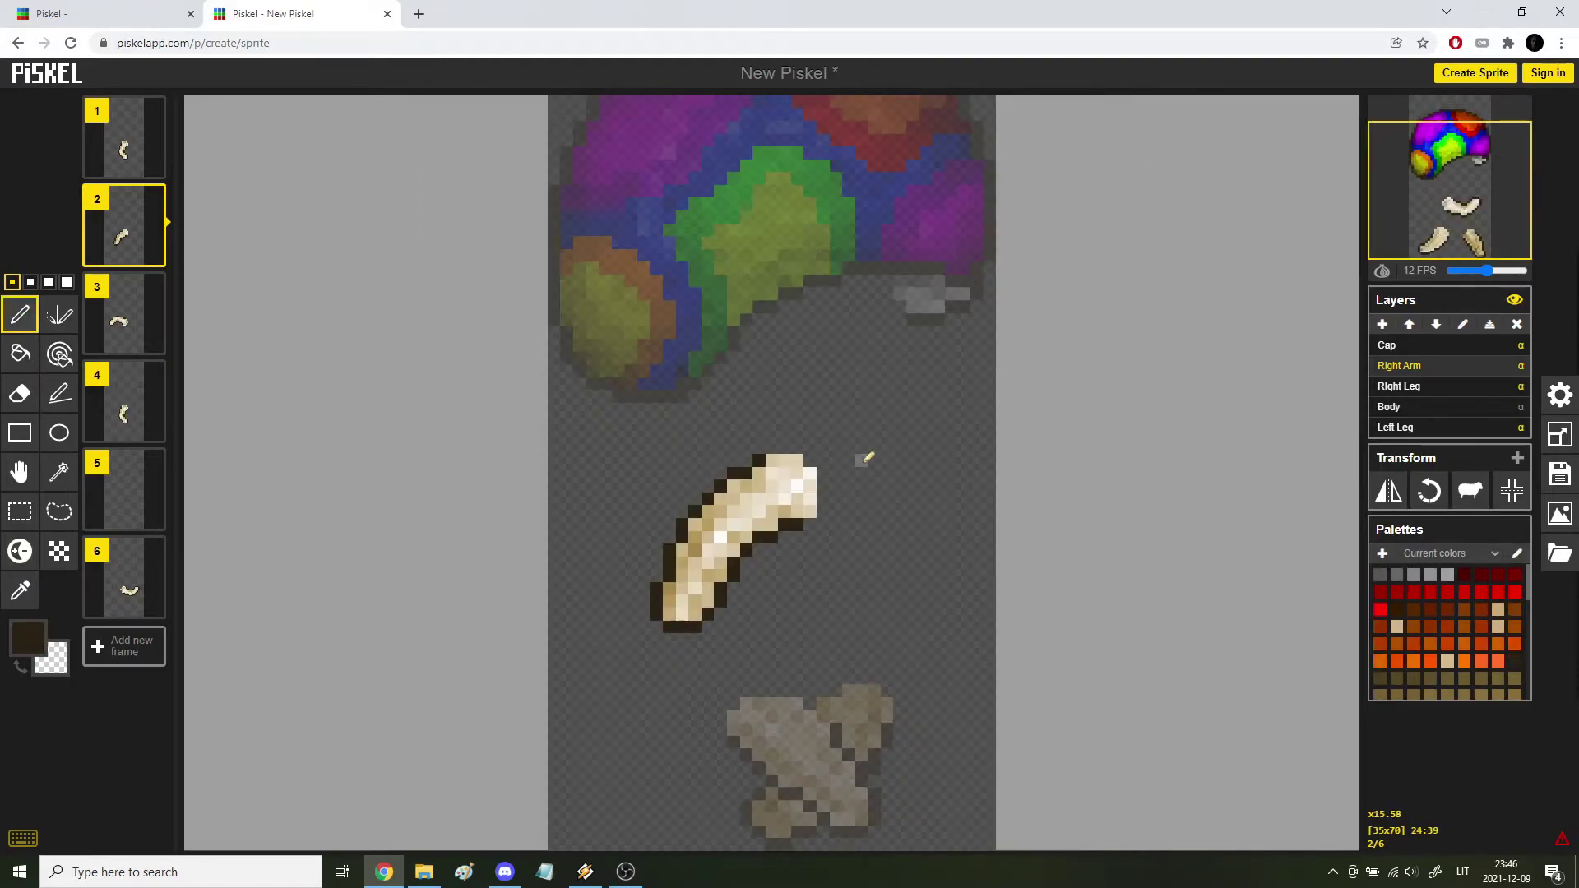
key("Down")
Copy the right arm from frame 2 into frame 5, flip it horizontally and position it over the body.
left_click(20, 511)
left_click_drag(856, 416, 624, 659)
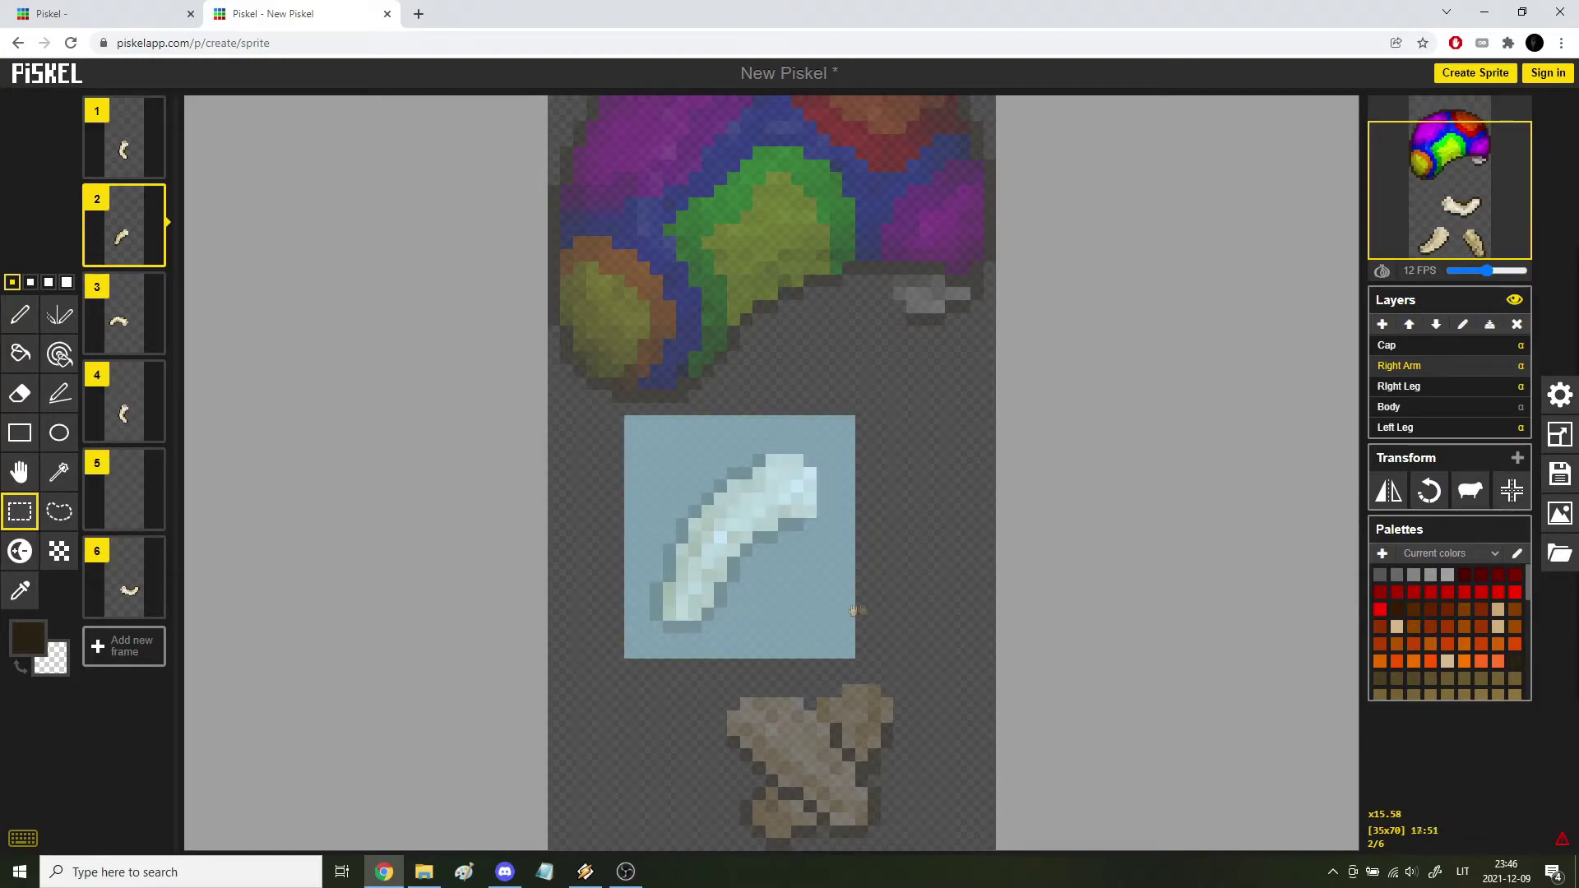
left_click(135, 497)
left_click(1382, 271)
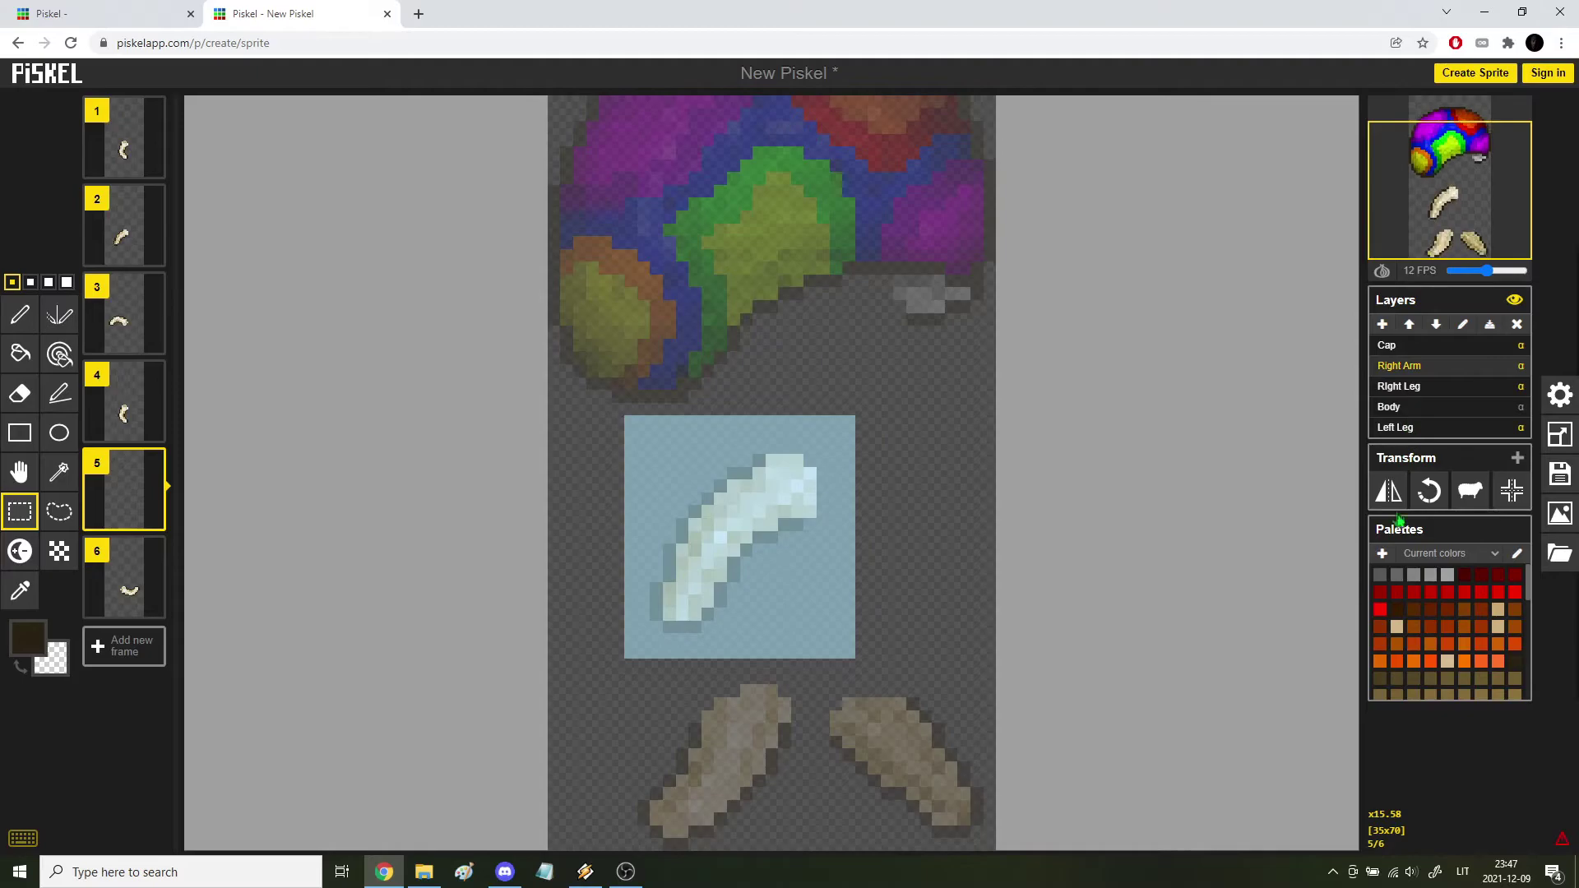
left_click(1388, 491)
key("m")
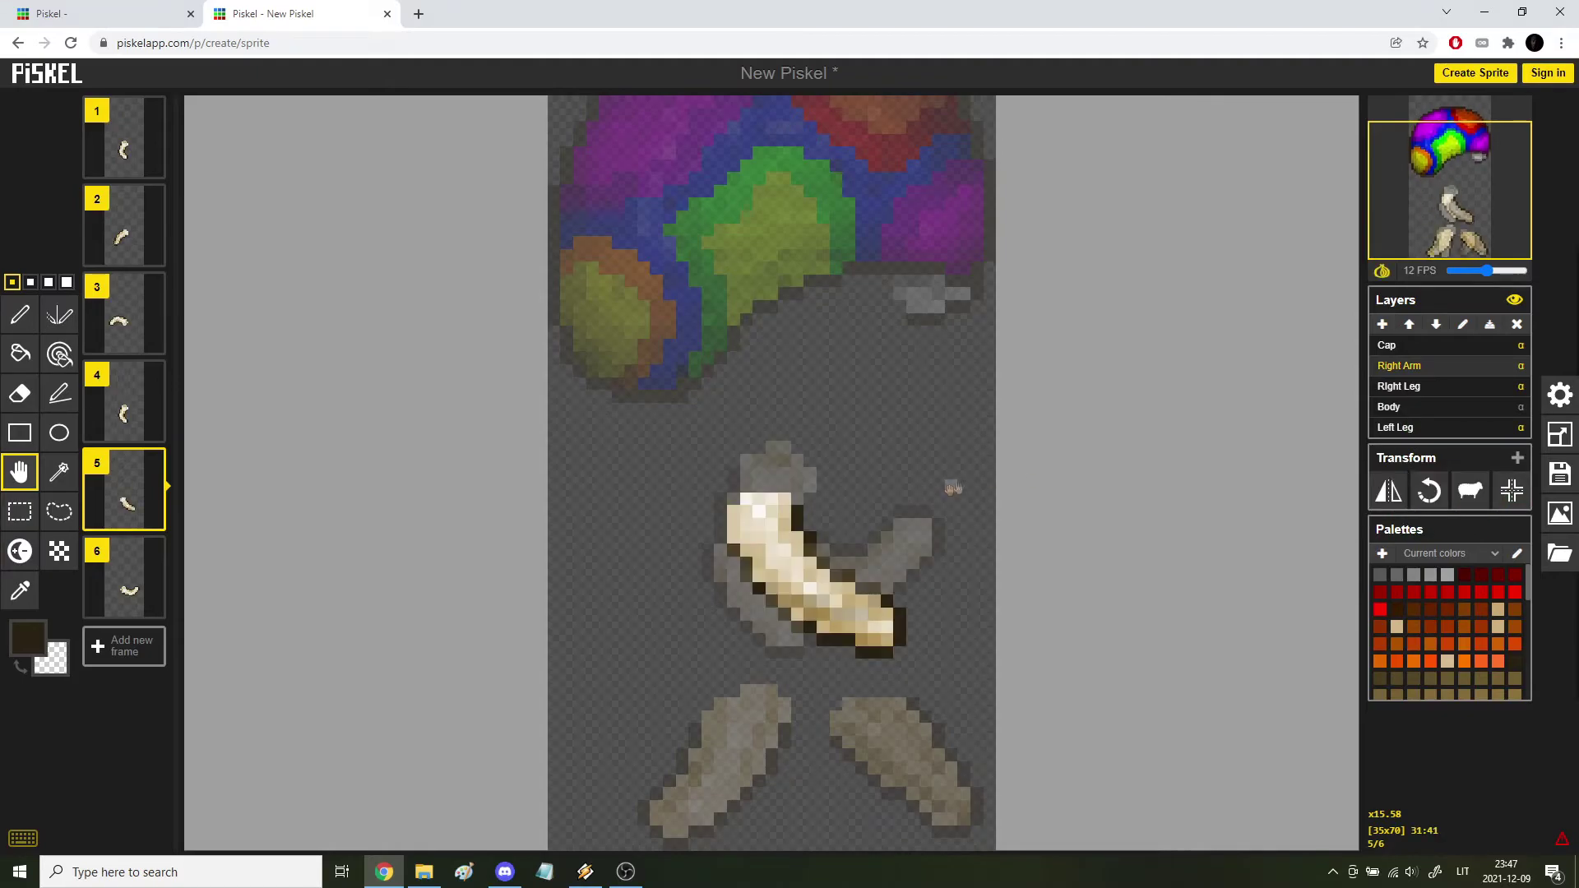
scroll(867, 471, "up", 2)
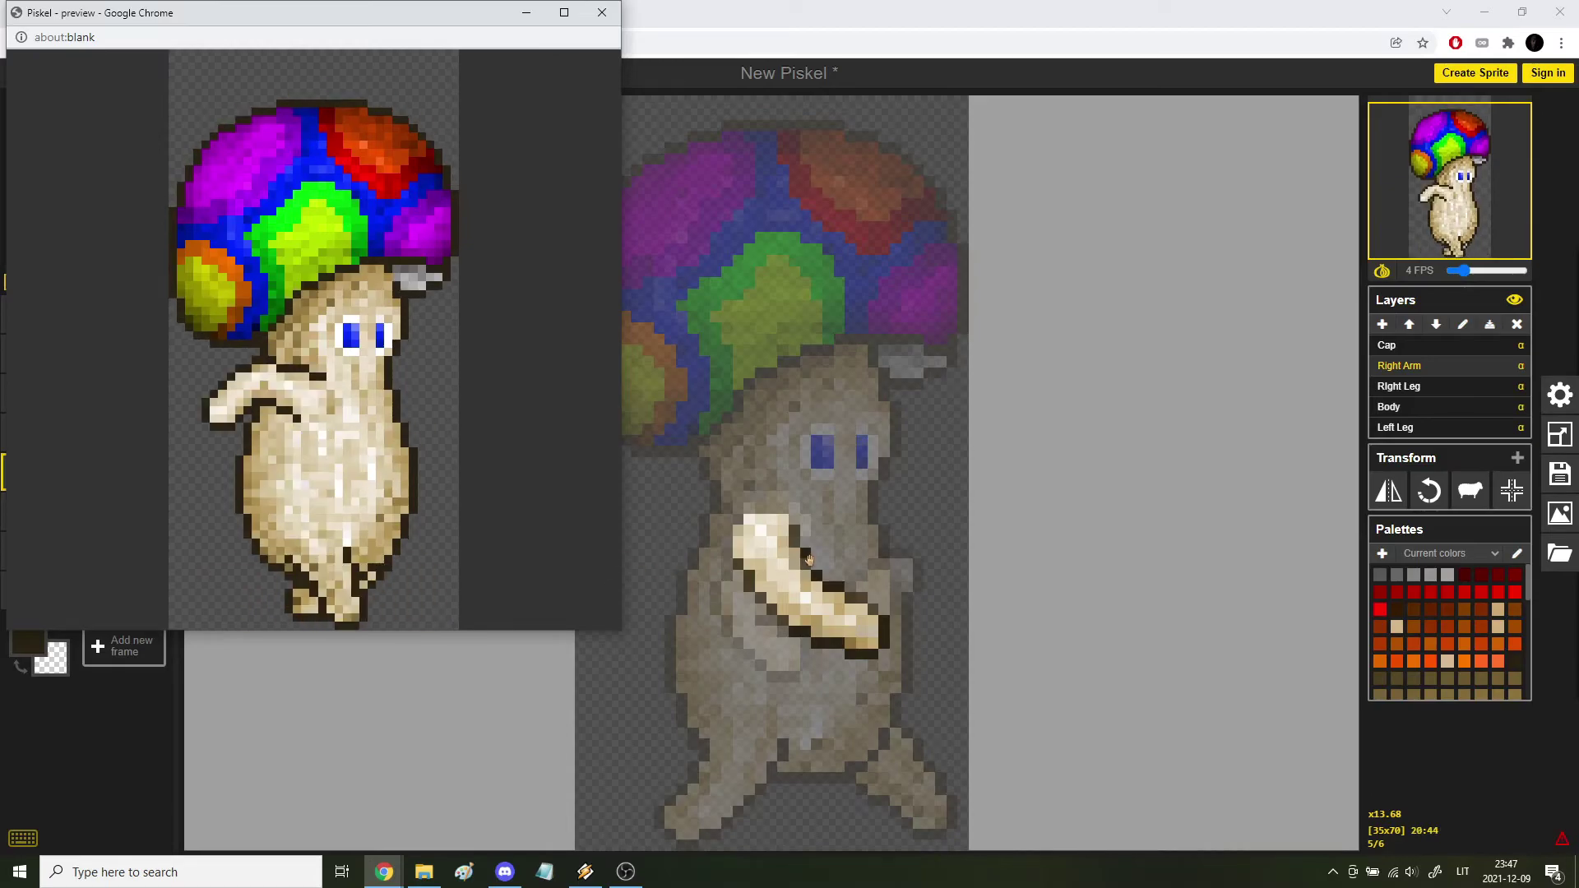
Return from the preview to frame 6 and undo the last three edits.
left_click(699, 347)
left_click(124, 568)
key("ctrl+z")
key("ctrl+z")
key("ctrl+z")
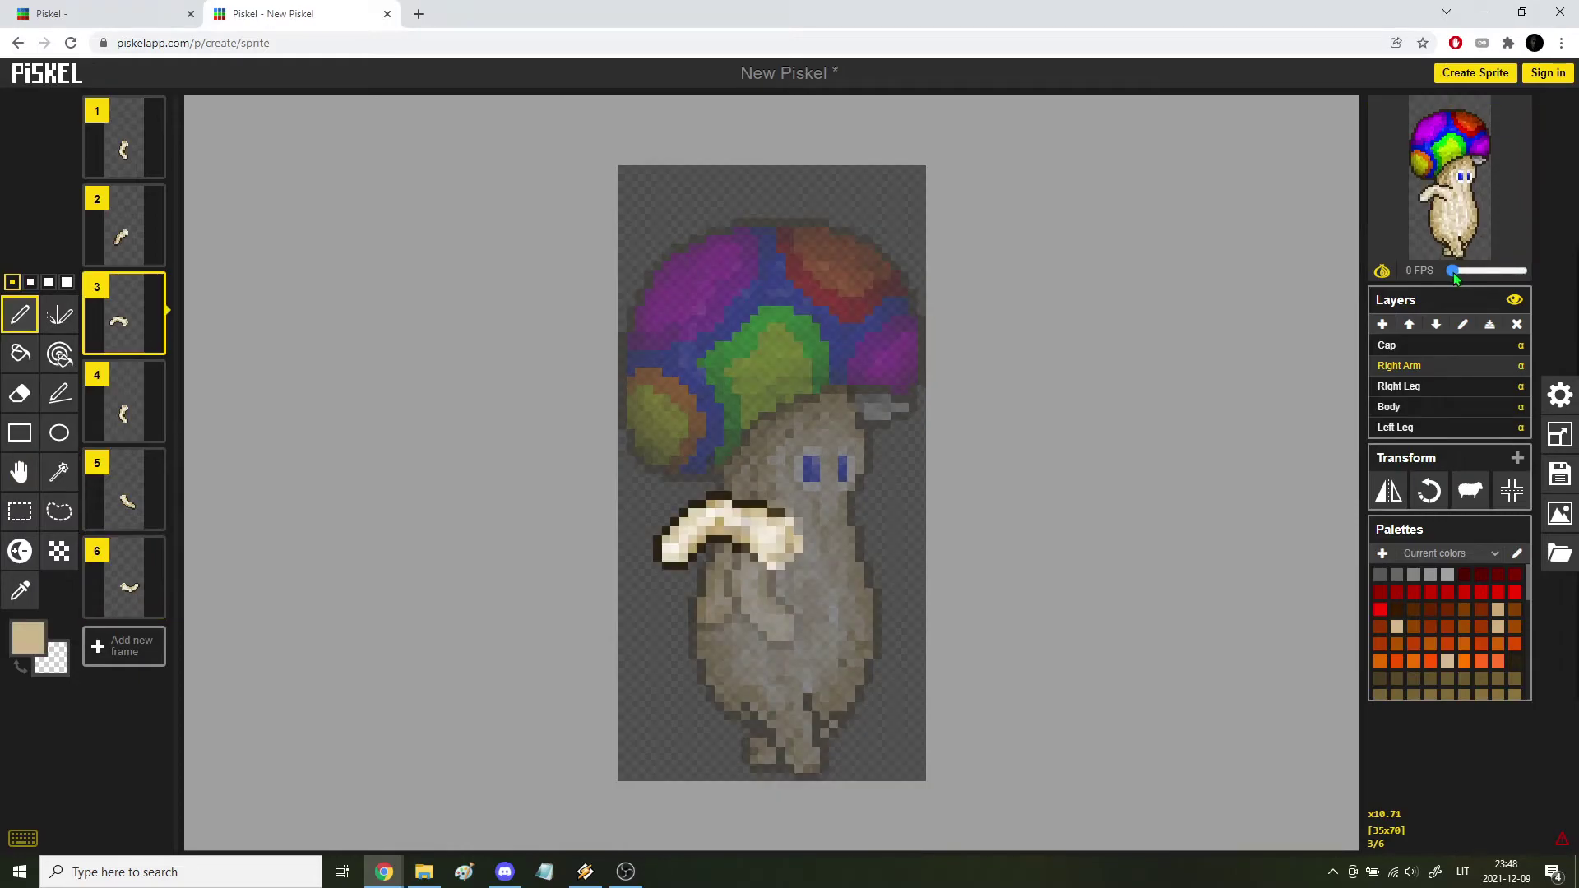
Add a layer named LeftArm and select the arm in frame 1 of the Right Arm layer for copying.
left_click(1382, 324)
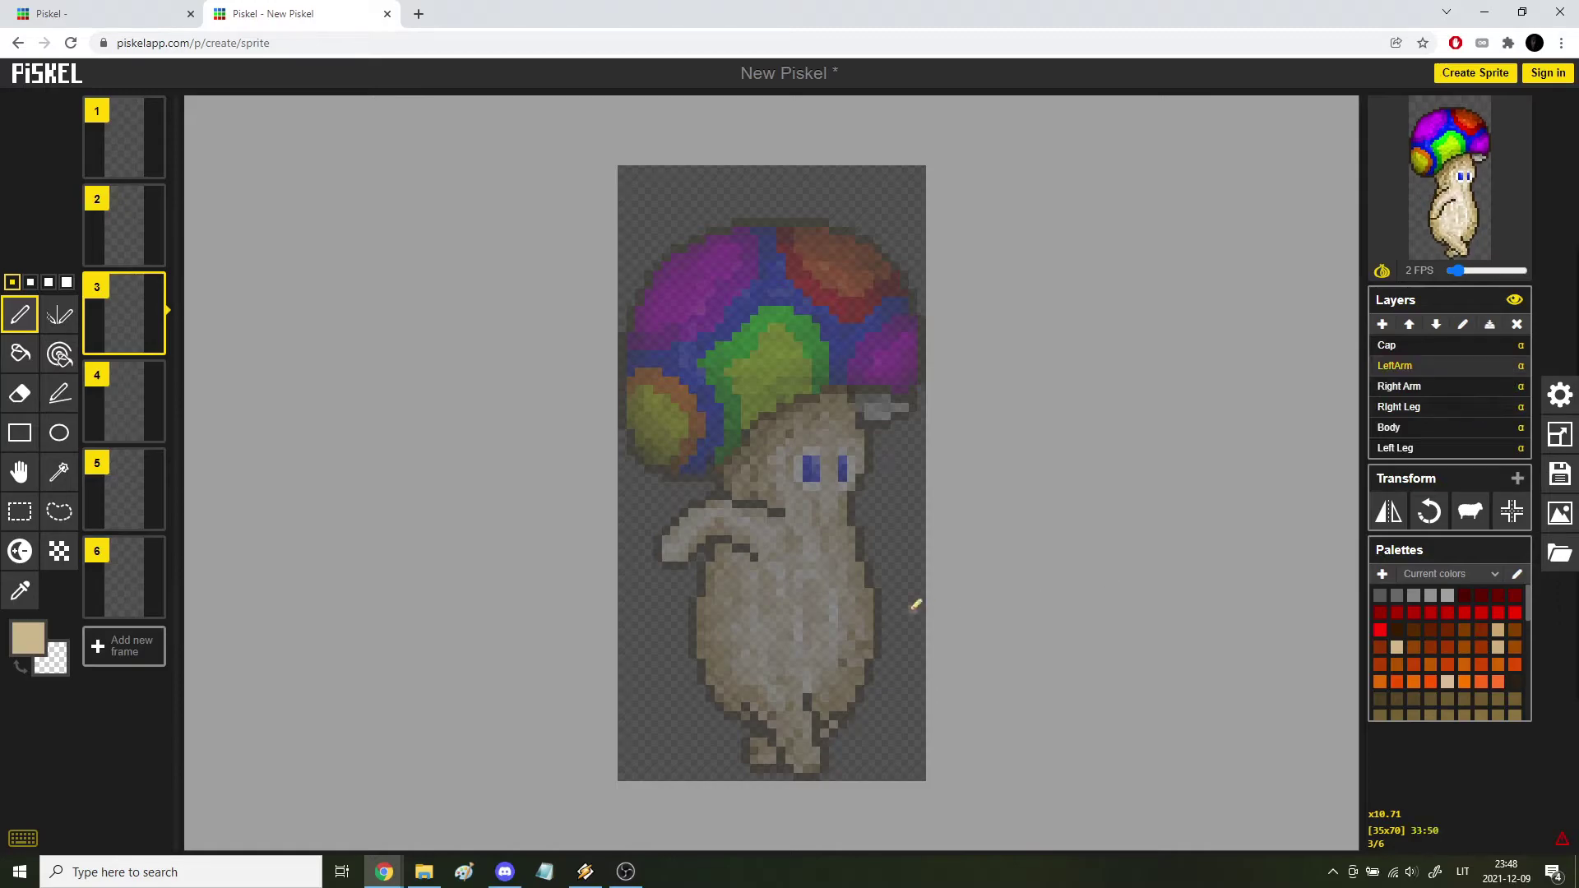
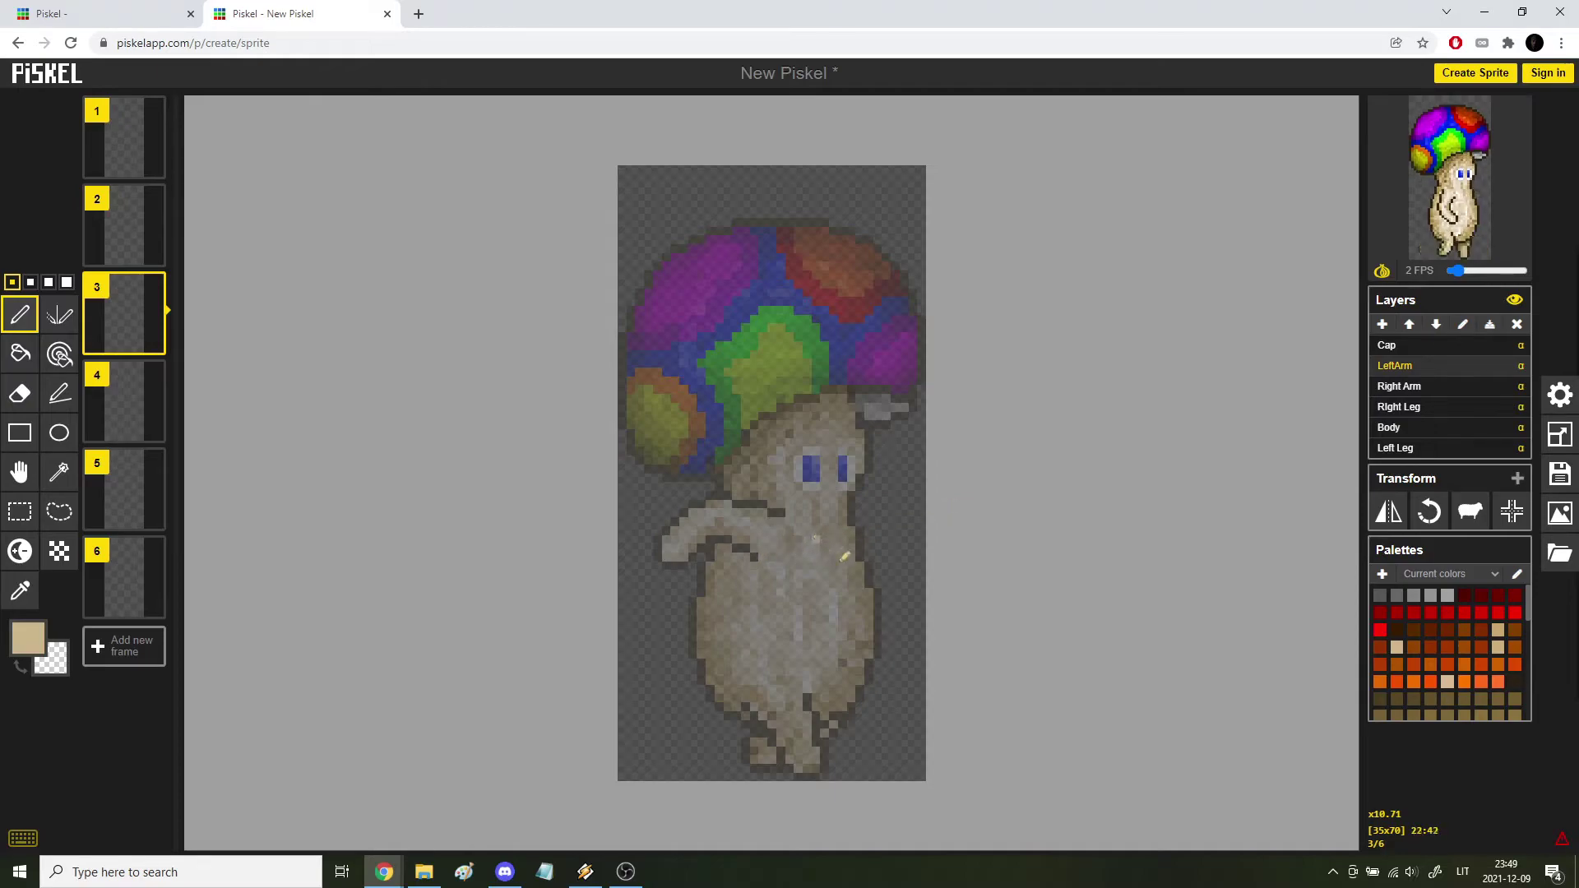
left_click(1399, 387)
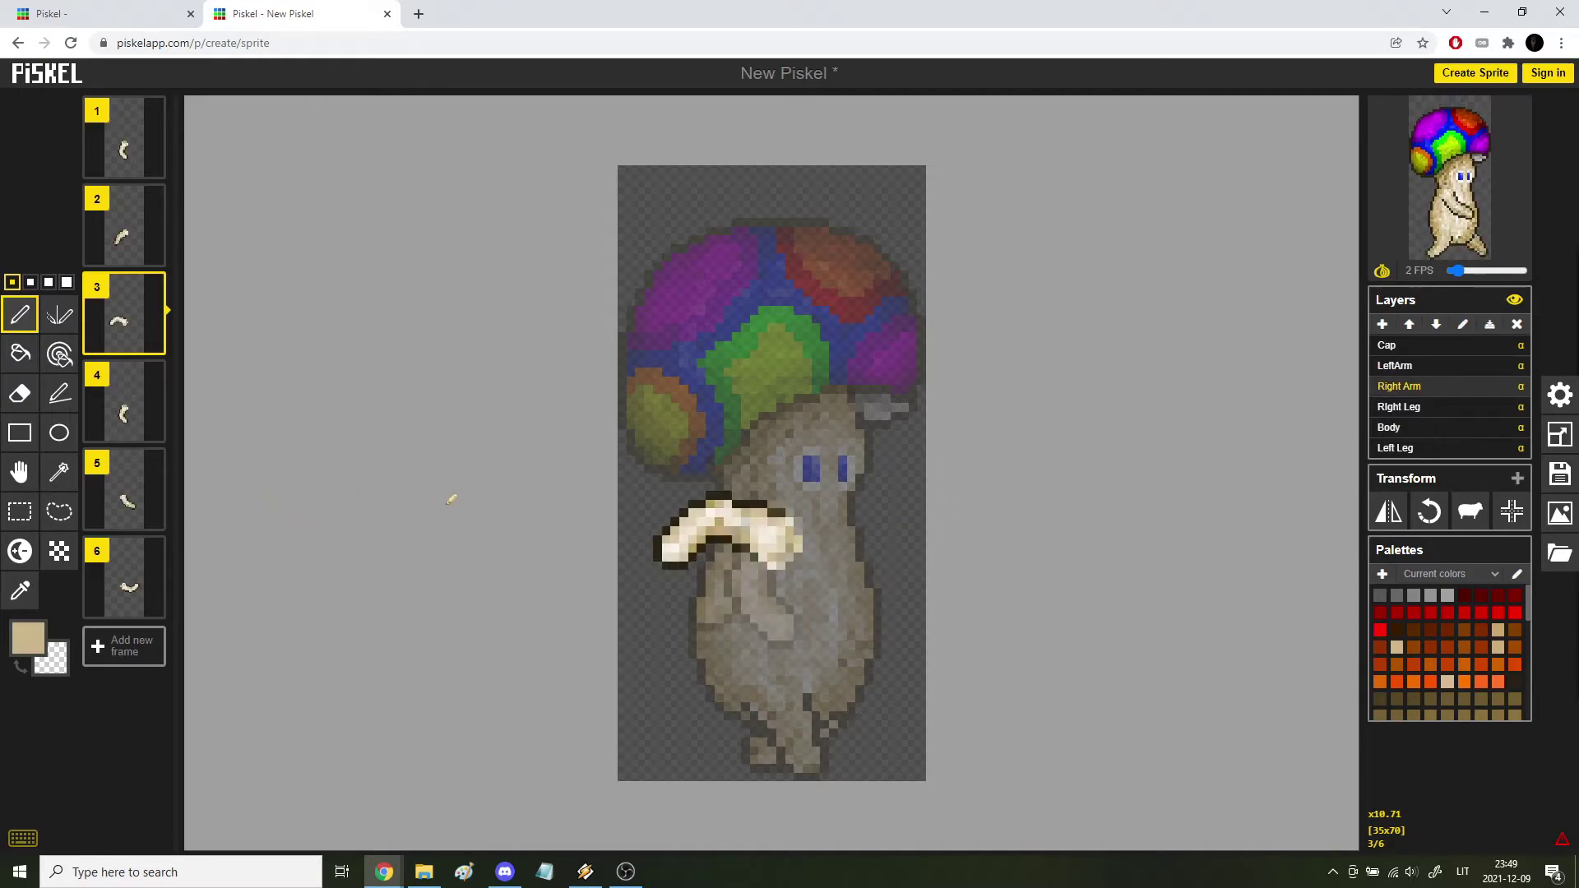
key("Up")
key("Up")
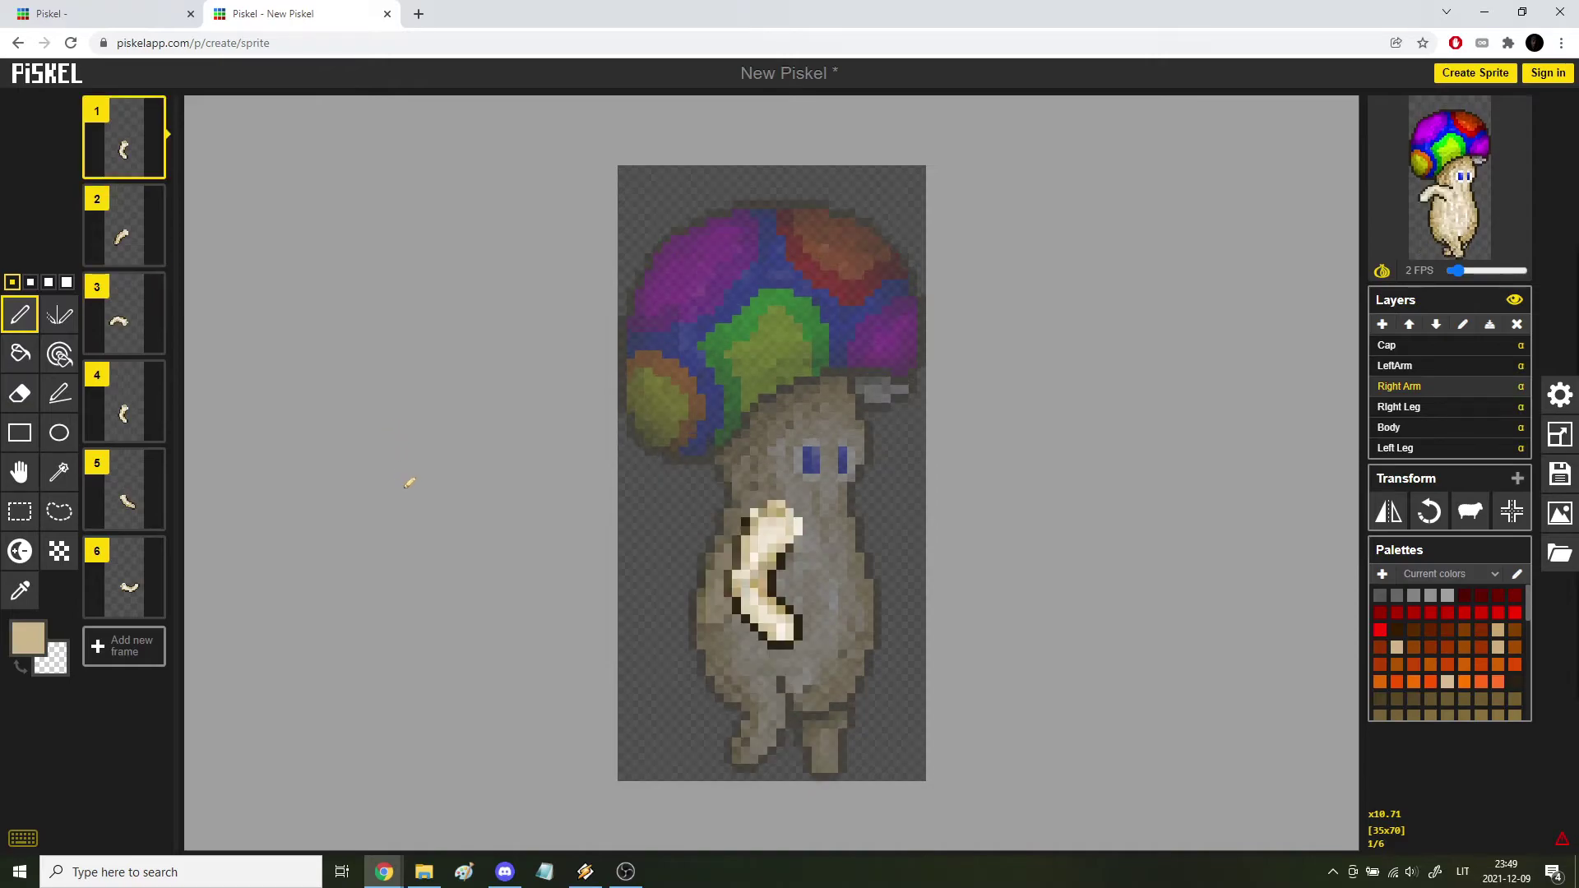
key("s")
left_click_drag(696, 481, 838, 666)
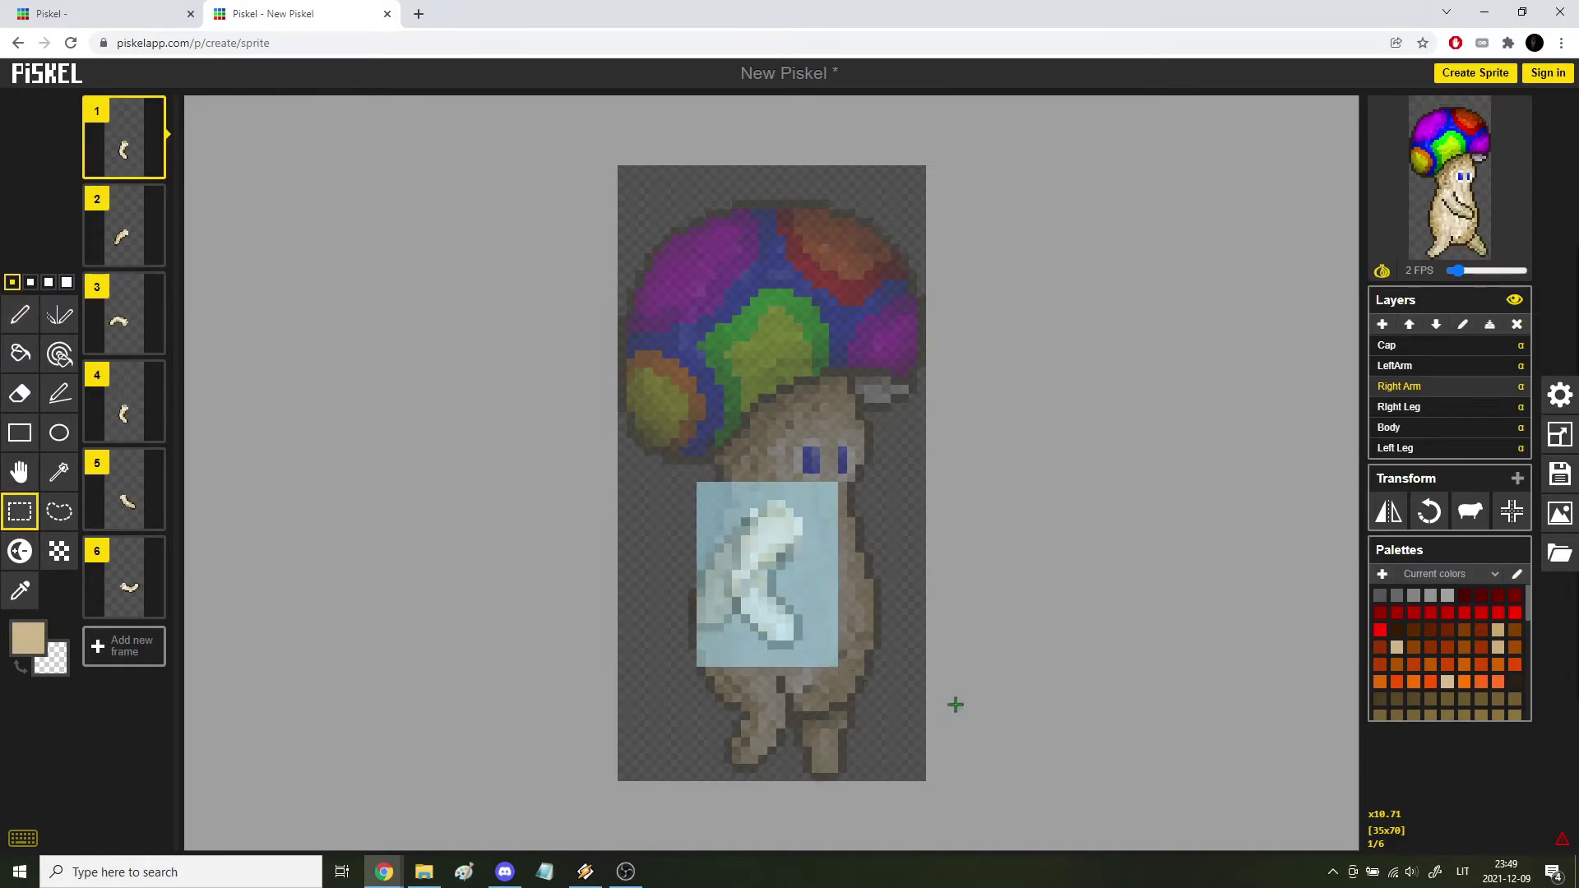
Move the LeftArm layer down the stack until it sits between Body and Left Leg.
left_click(1410, 451)
left_click(1398, 368)
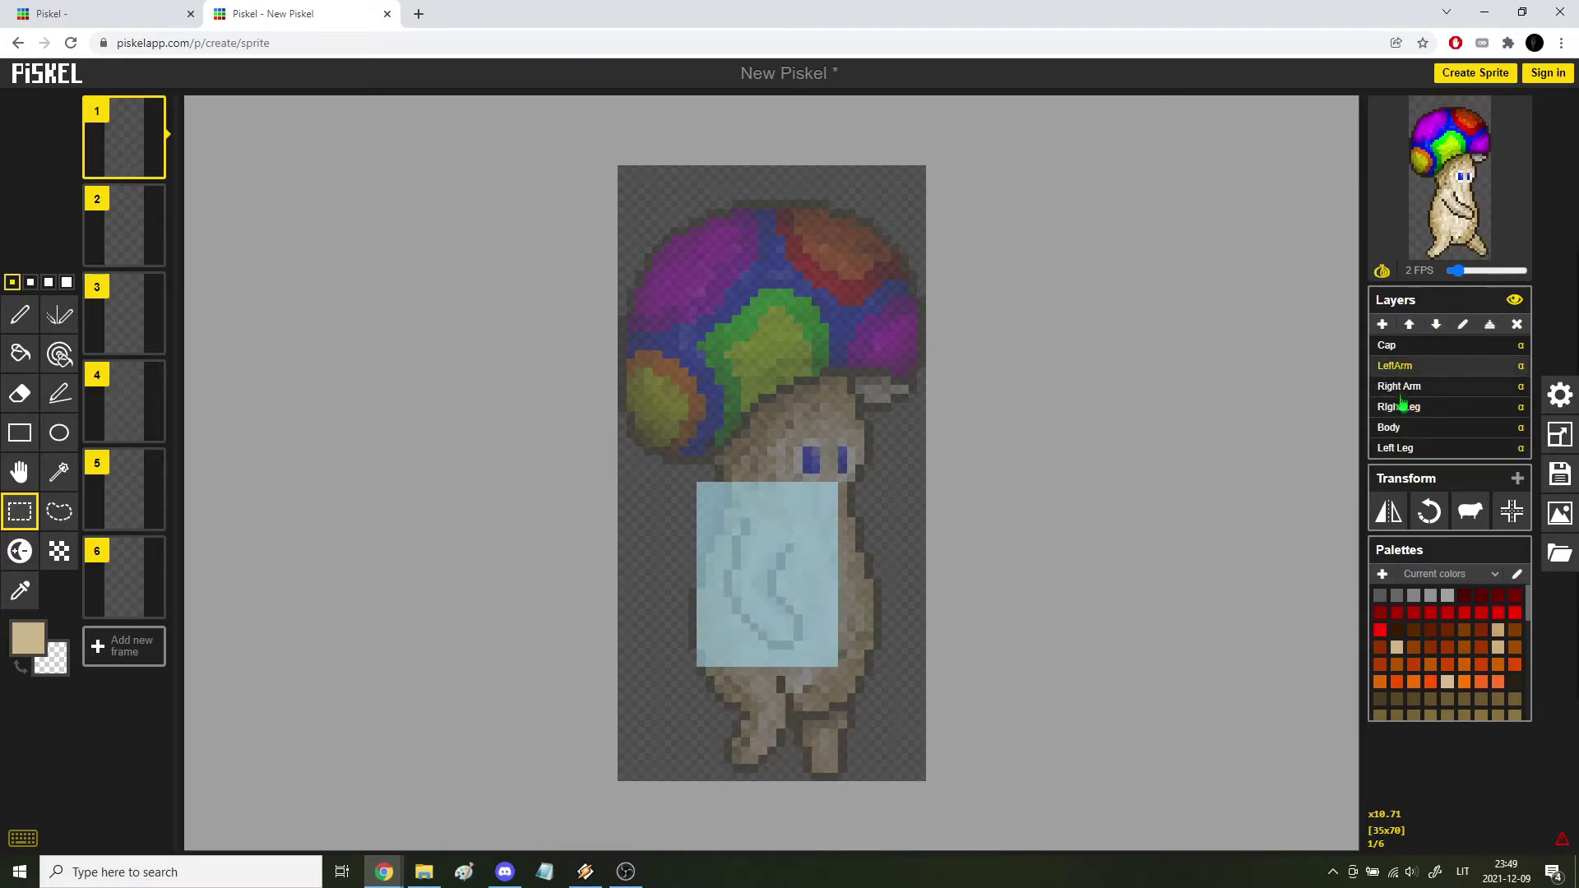
left_click(1436, 326)
left_click(1435, 325)
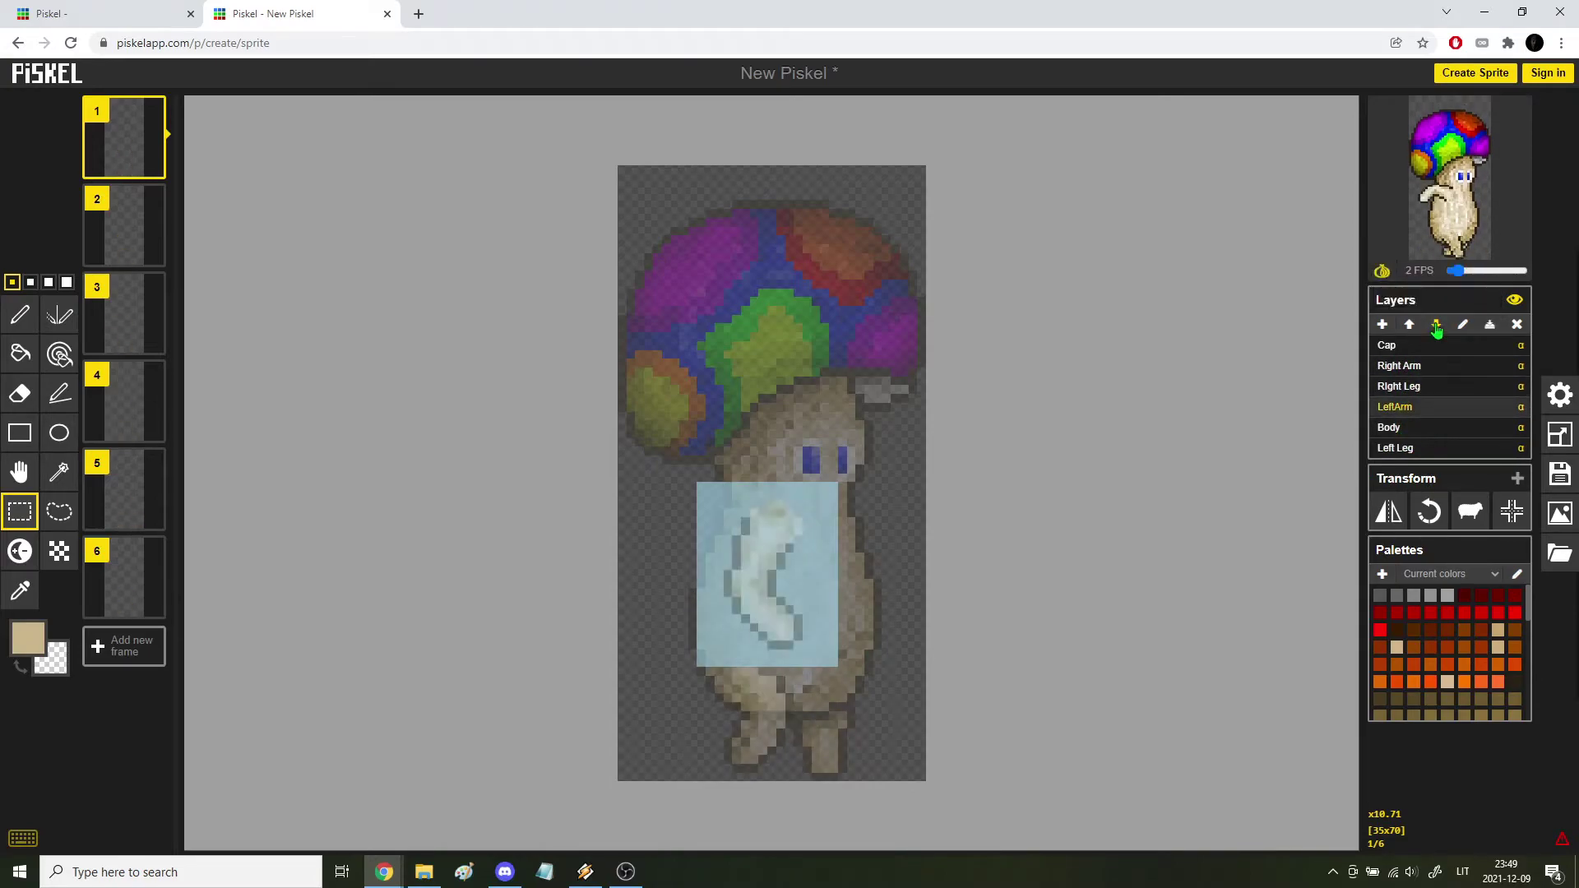
left_click(1436, 326)
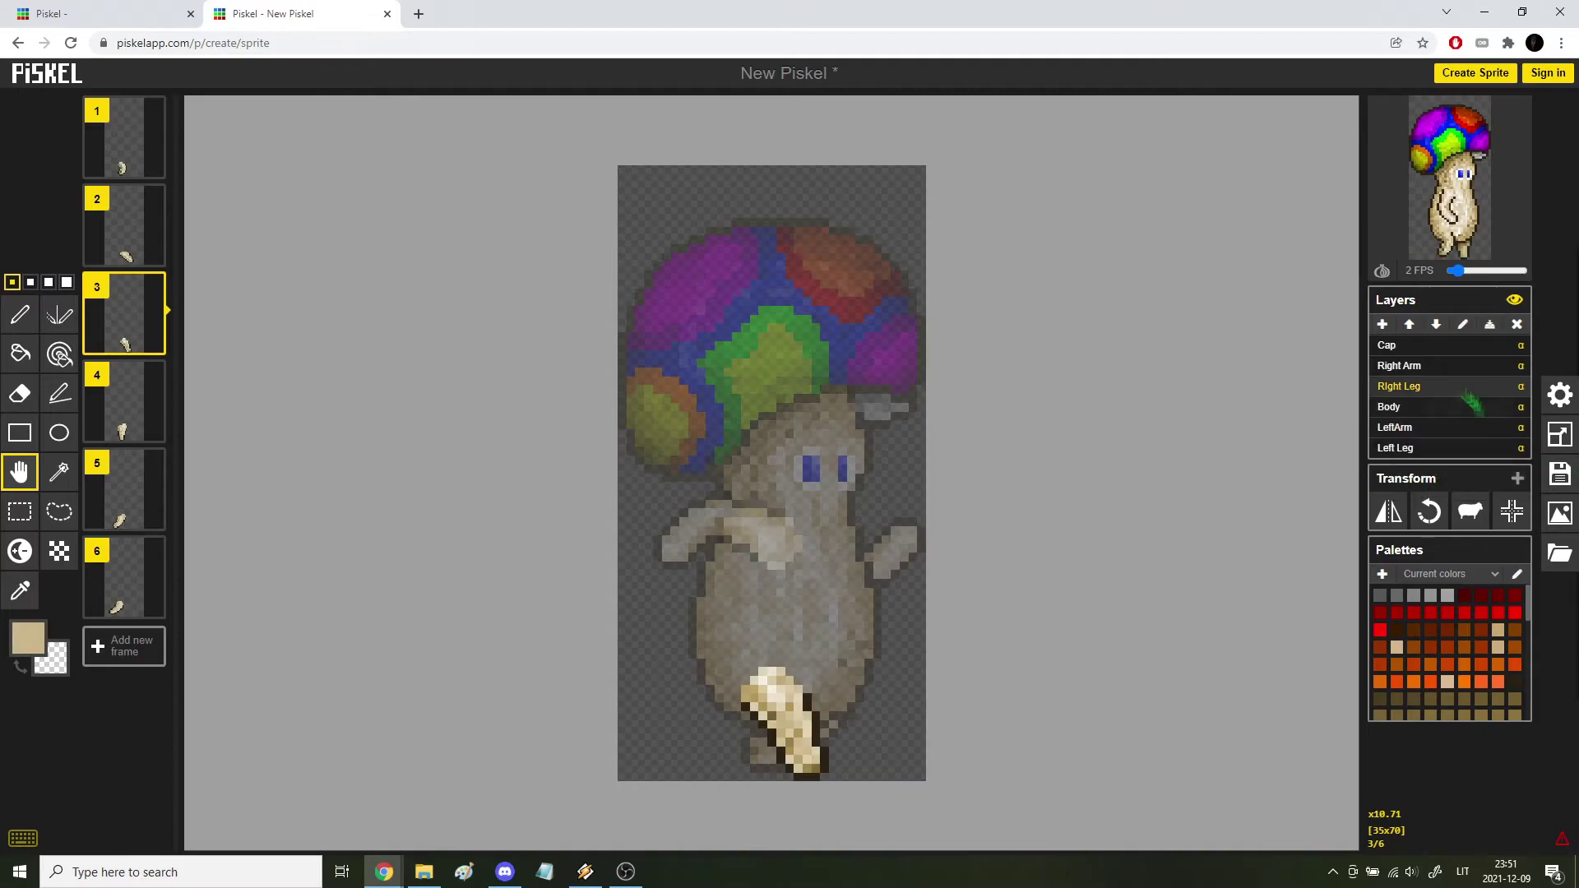
Copy the arm from frame 5 of the Right Arm layer into frame 2 of the LeftArm layer.
left_click(1398, 366)
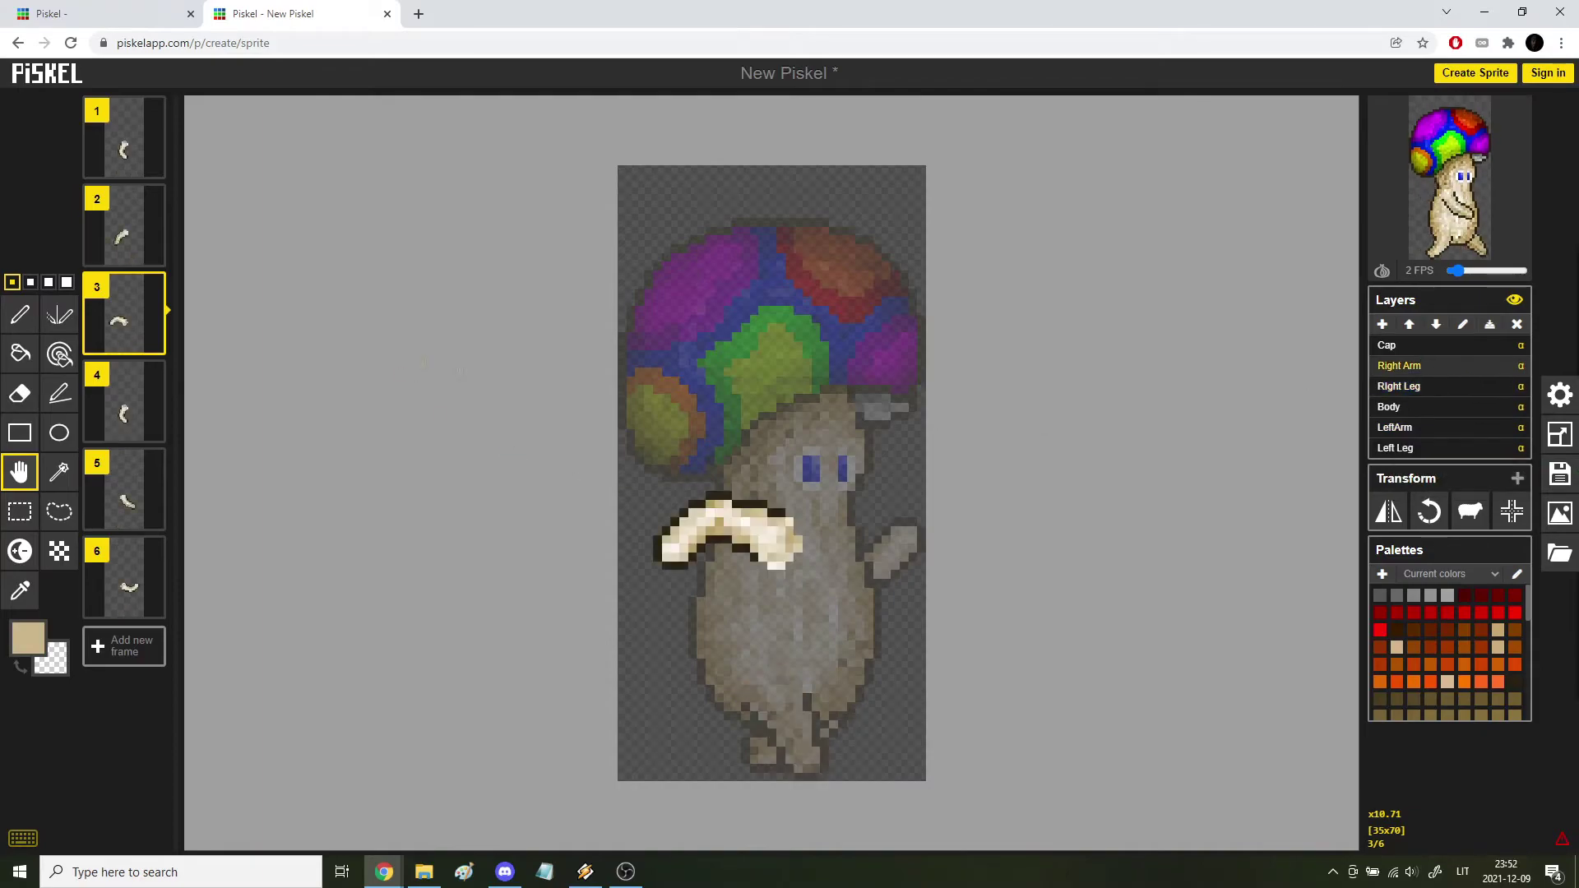
key("Up")
key("Down")
key("Down")
key("Down")
key("Down")
key("Up")
key("s")
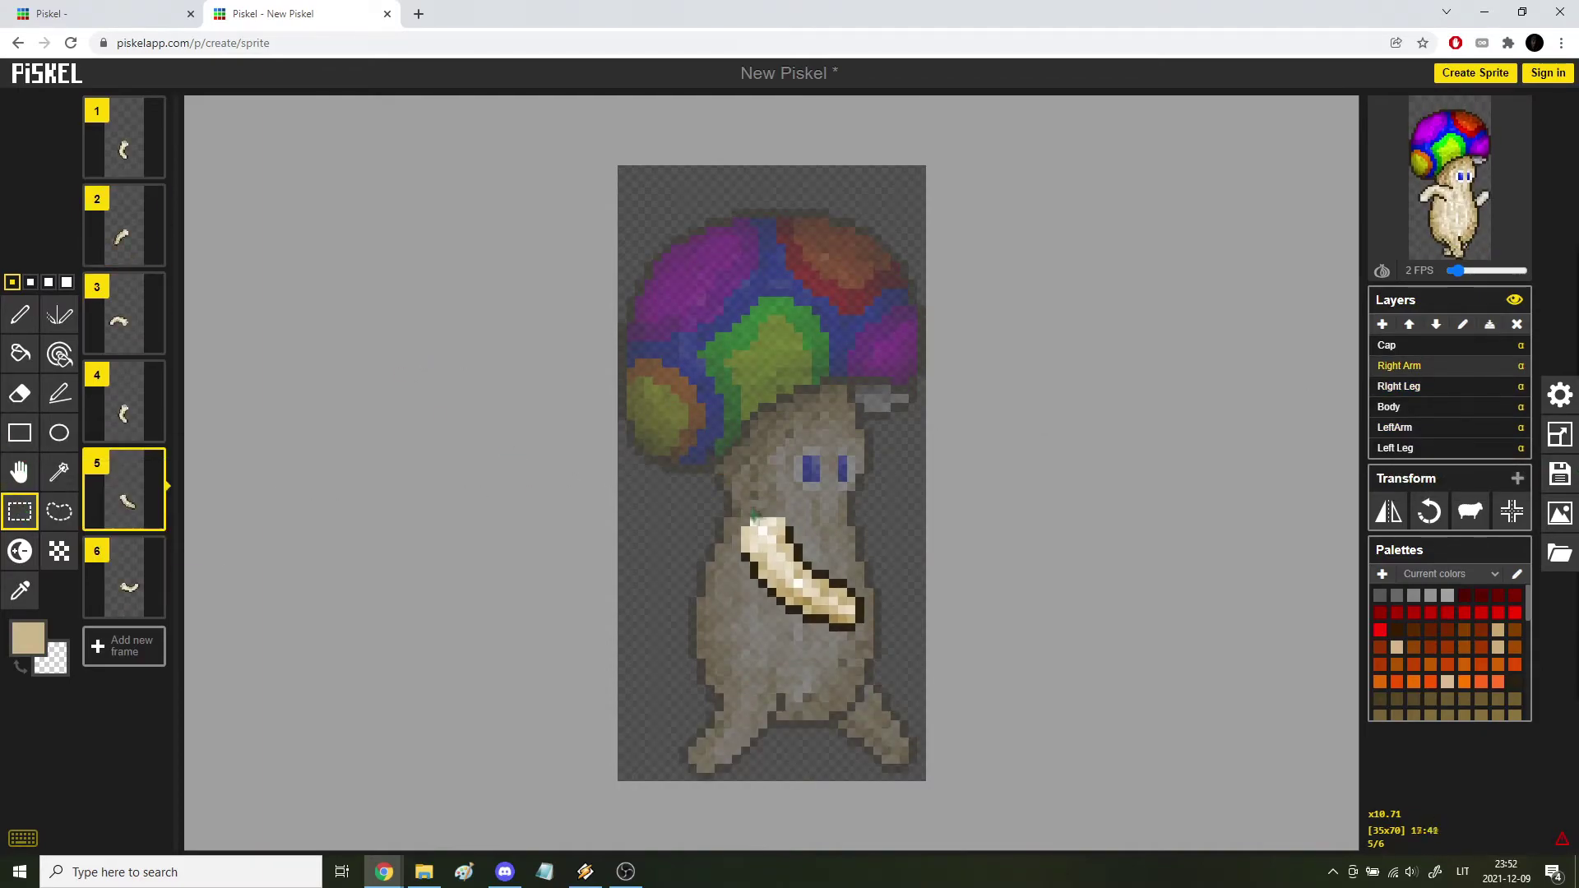
left_click_drag(881, 491, 705, 658)
left_click(123, 226)
left_click(1408, 438)
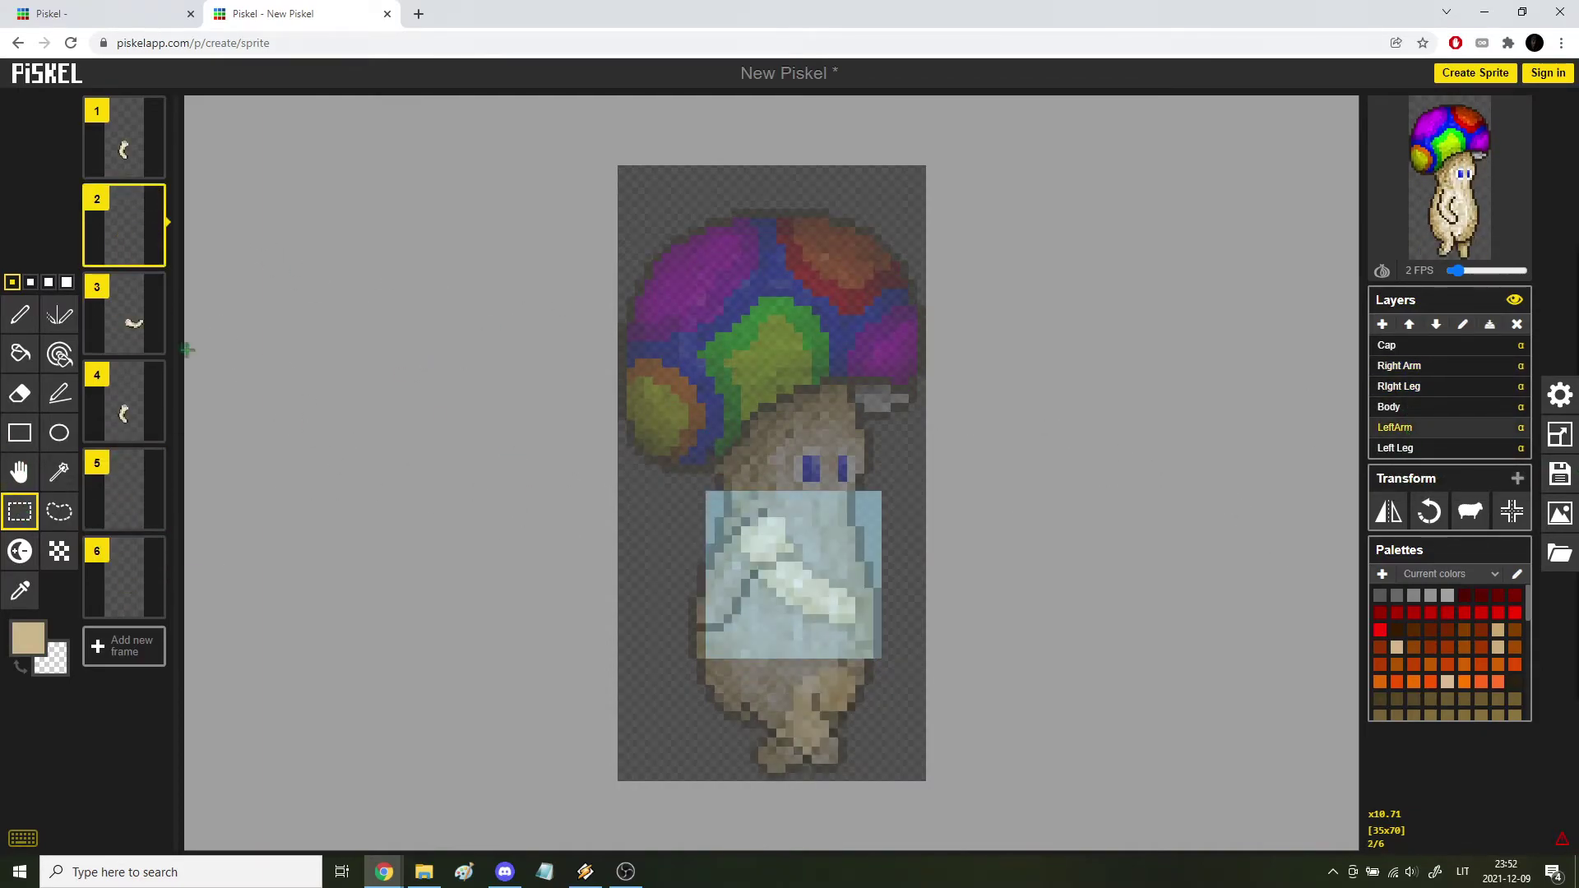
Copy the arm from frame 2 of the Right Arm layer into frame 5 of the LeftArm layer.
key("Down")
key("Down")
key("Down")
key("Up")
key("Down")
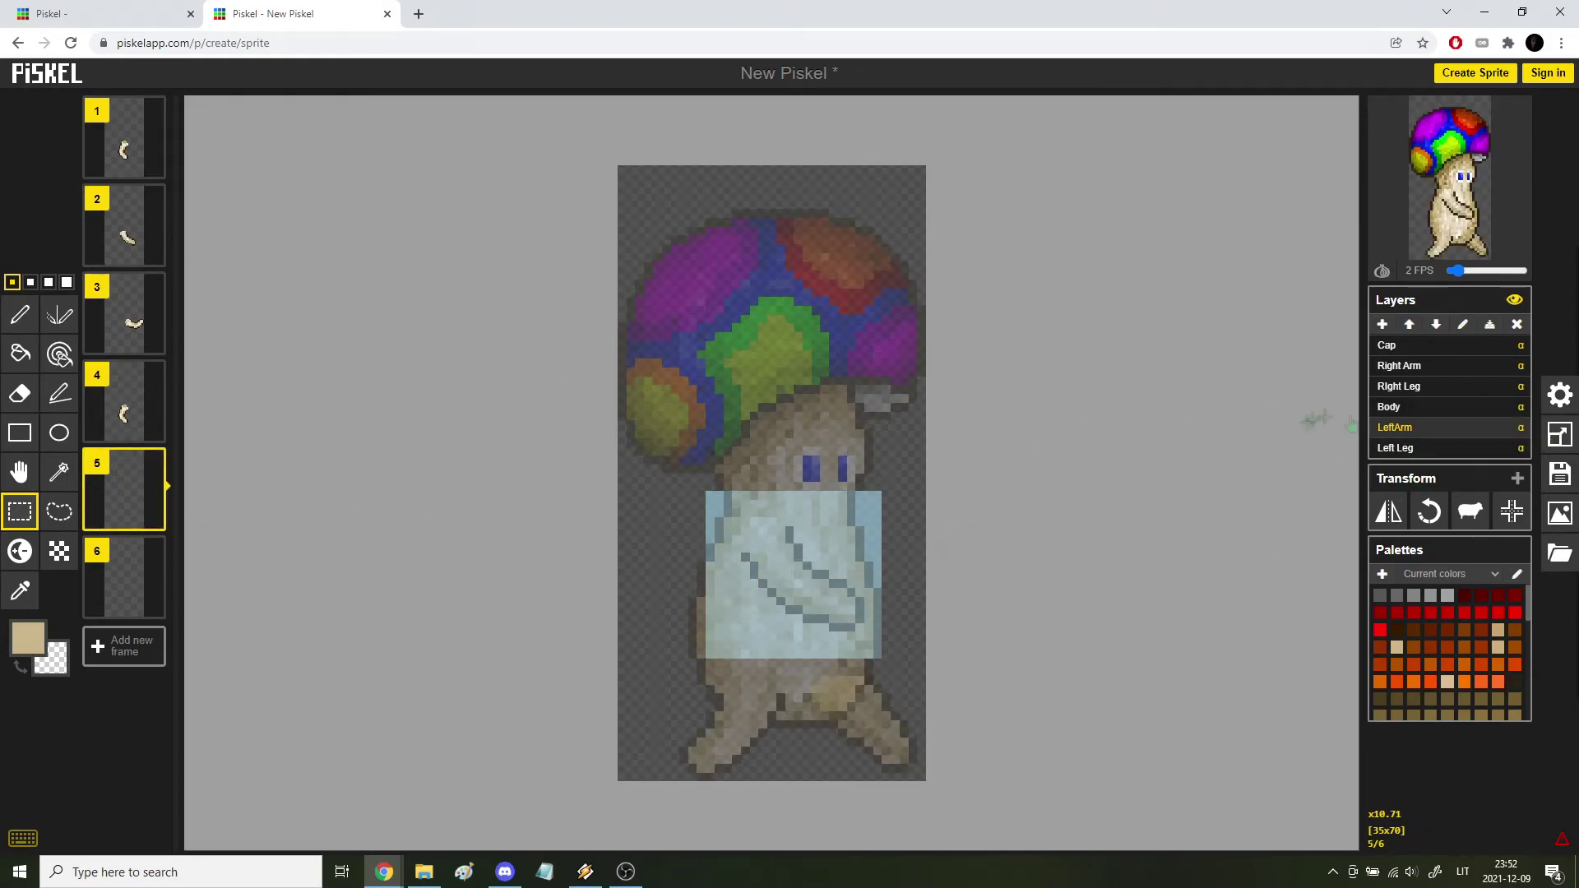
left_click(1407, 367)
left_click(130, 231)
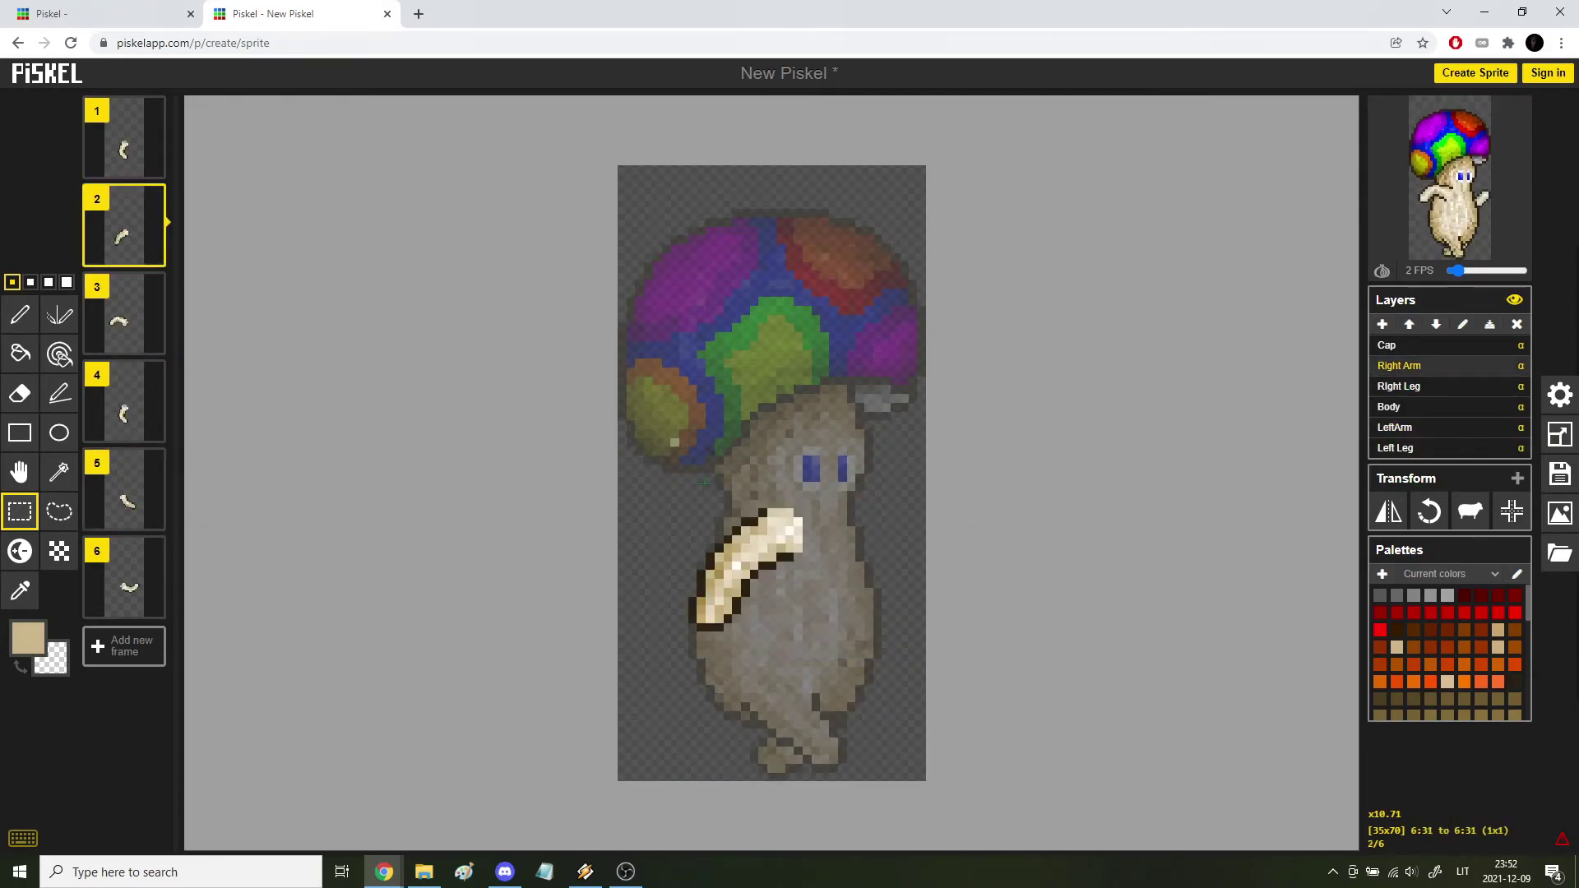
left_click_drag(860, 442, 674, 654)
left_click(132, 481)
left_click(1403, 428)
Copy the arm from frame 3 of the Right Arm layer into frame 6 of the LeftArm layer.
key("Down")
key("shift+Up")
key("shift+Up")
key("shift+Up")
left_click(145, 314)
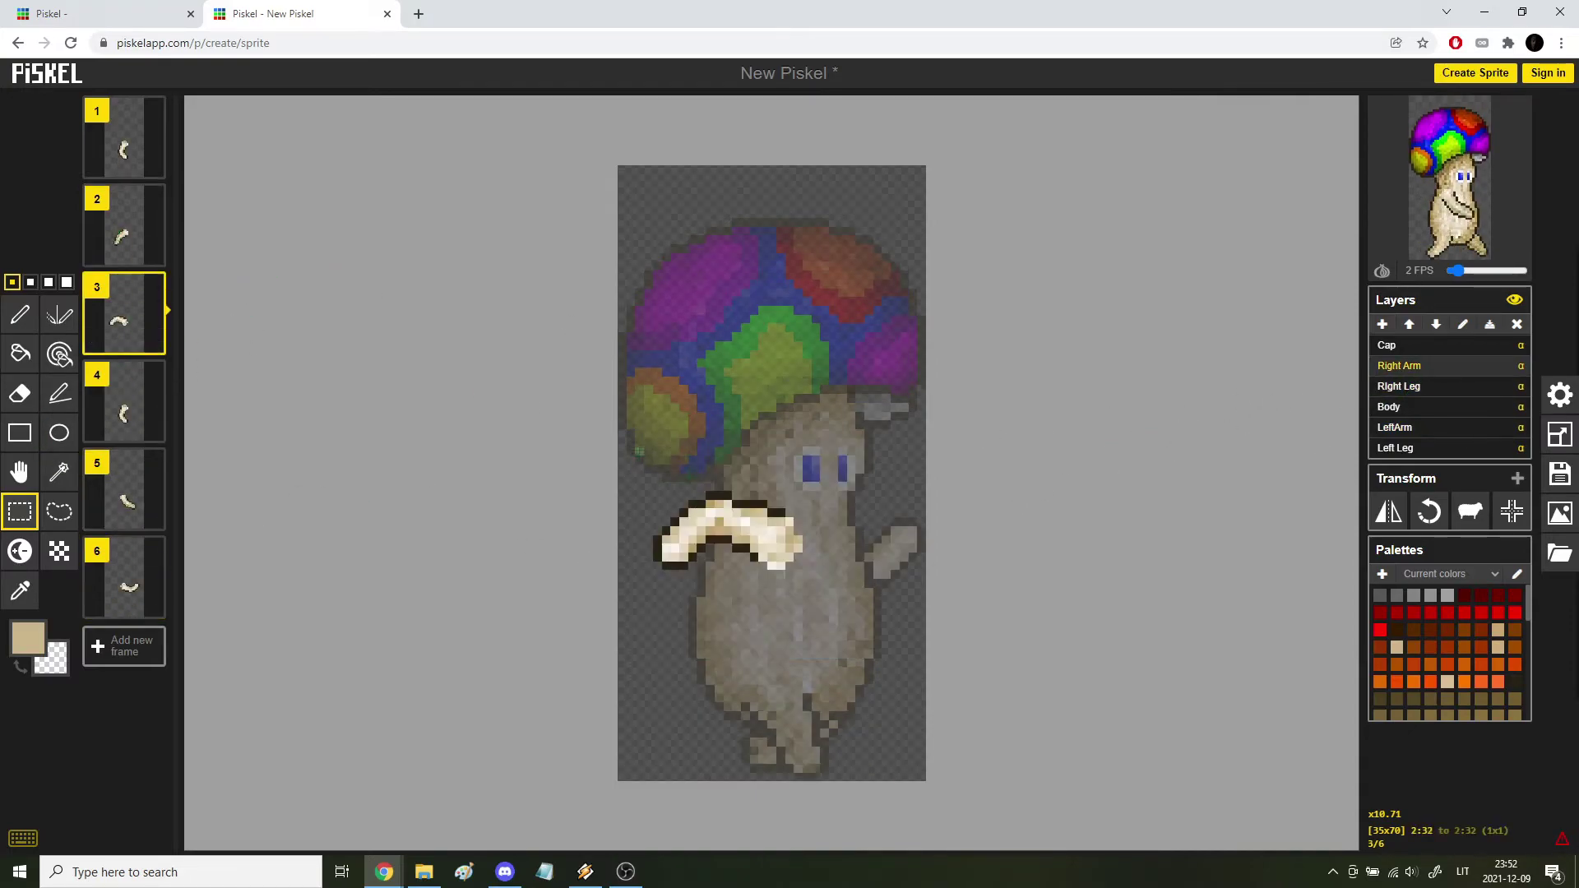
left_click_drag(639, 452, 833, 610)
key("ctrl+c")
left_click(135, 589)
left_click(1397, 427)
key("ctrl+v")
left_click(20, 315)
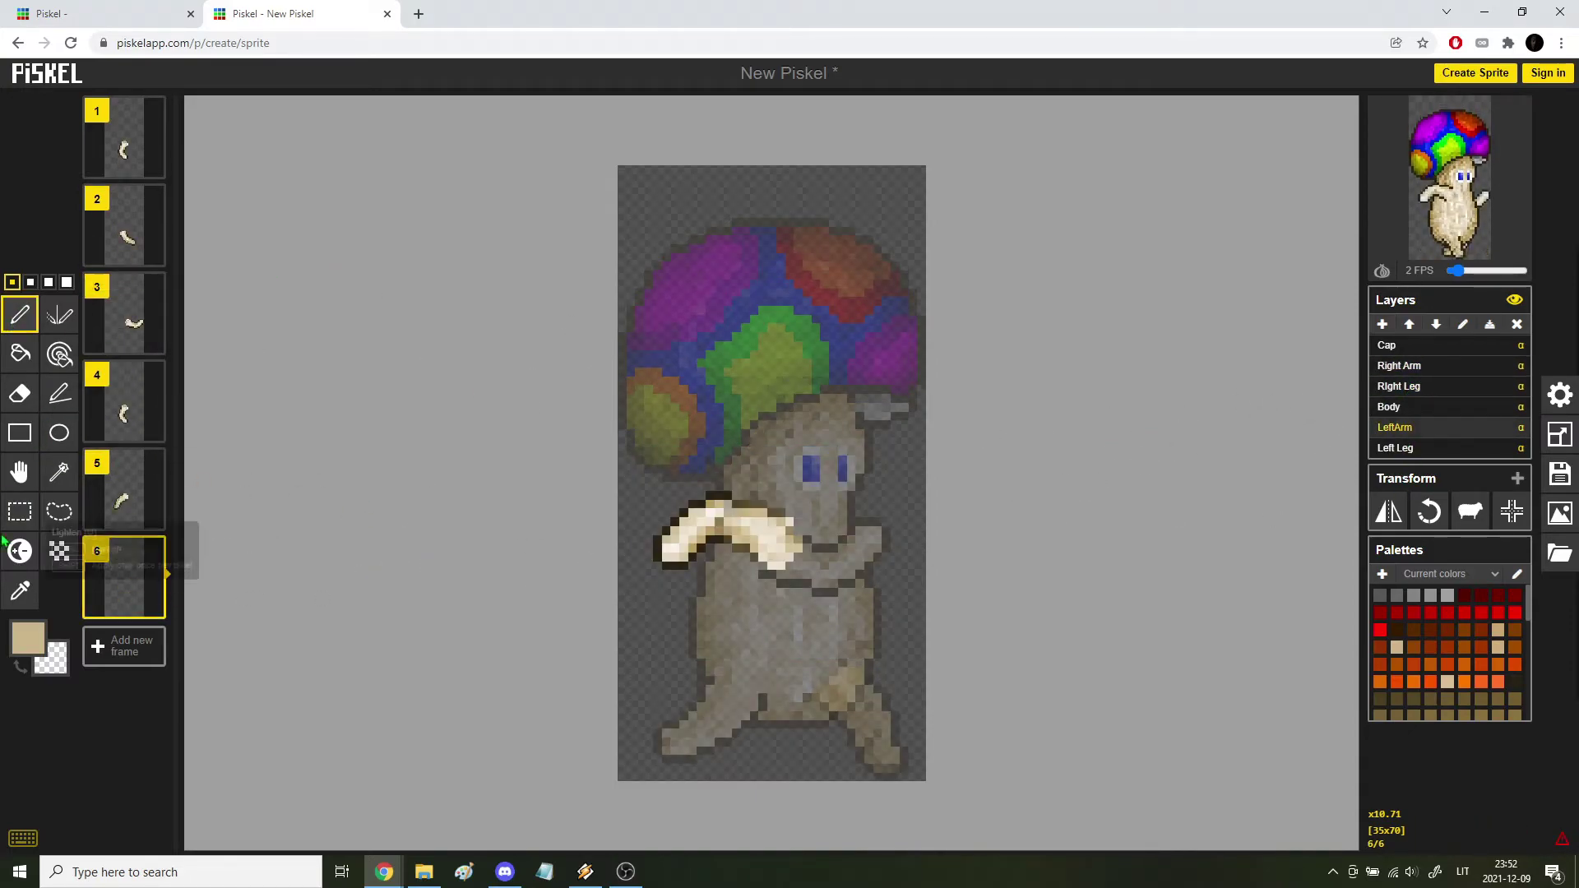
Reposition the pasted left arm in frames 4 and 6 with the Move tool, comparing it with the neighbouring frames.
left_click(20, 471)
mouse_move(765, 544)
left_mouse_down()
mouse_move(715, 636)
mouse_move(810, 453)
mouse_move(768, 442)
mouse_move(785, 536)
left_mouse_up()
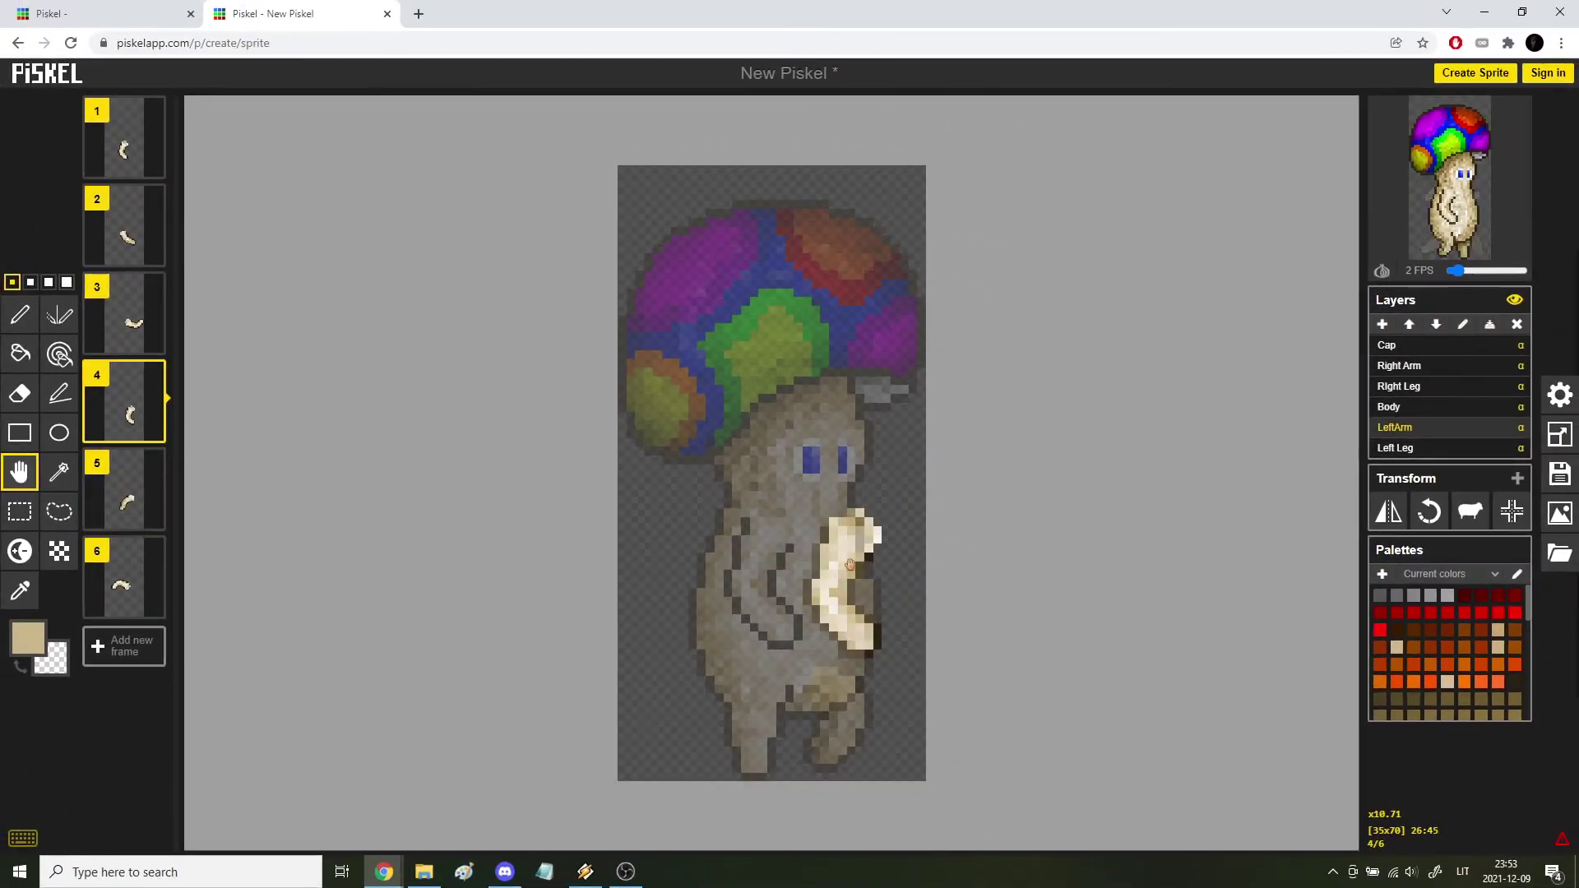
mouse_move(852, 571)
left_mouse_down()
mouse_move(834, 557)
mouse_move(785, 608)
mouse_move(810, 557)
mouse_move(843, 571)
mouse_move(816, 576)
mouse_move(846, 571)
mouse_move(826, 590)
mouse_move(836, 558)
left_mouse_up()
scroll(835, 557, "up", 1)
key("Down")
key("Down")
key("Up")
key("Up")
key("Up")
key("Down")
key("Down")
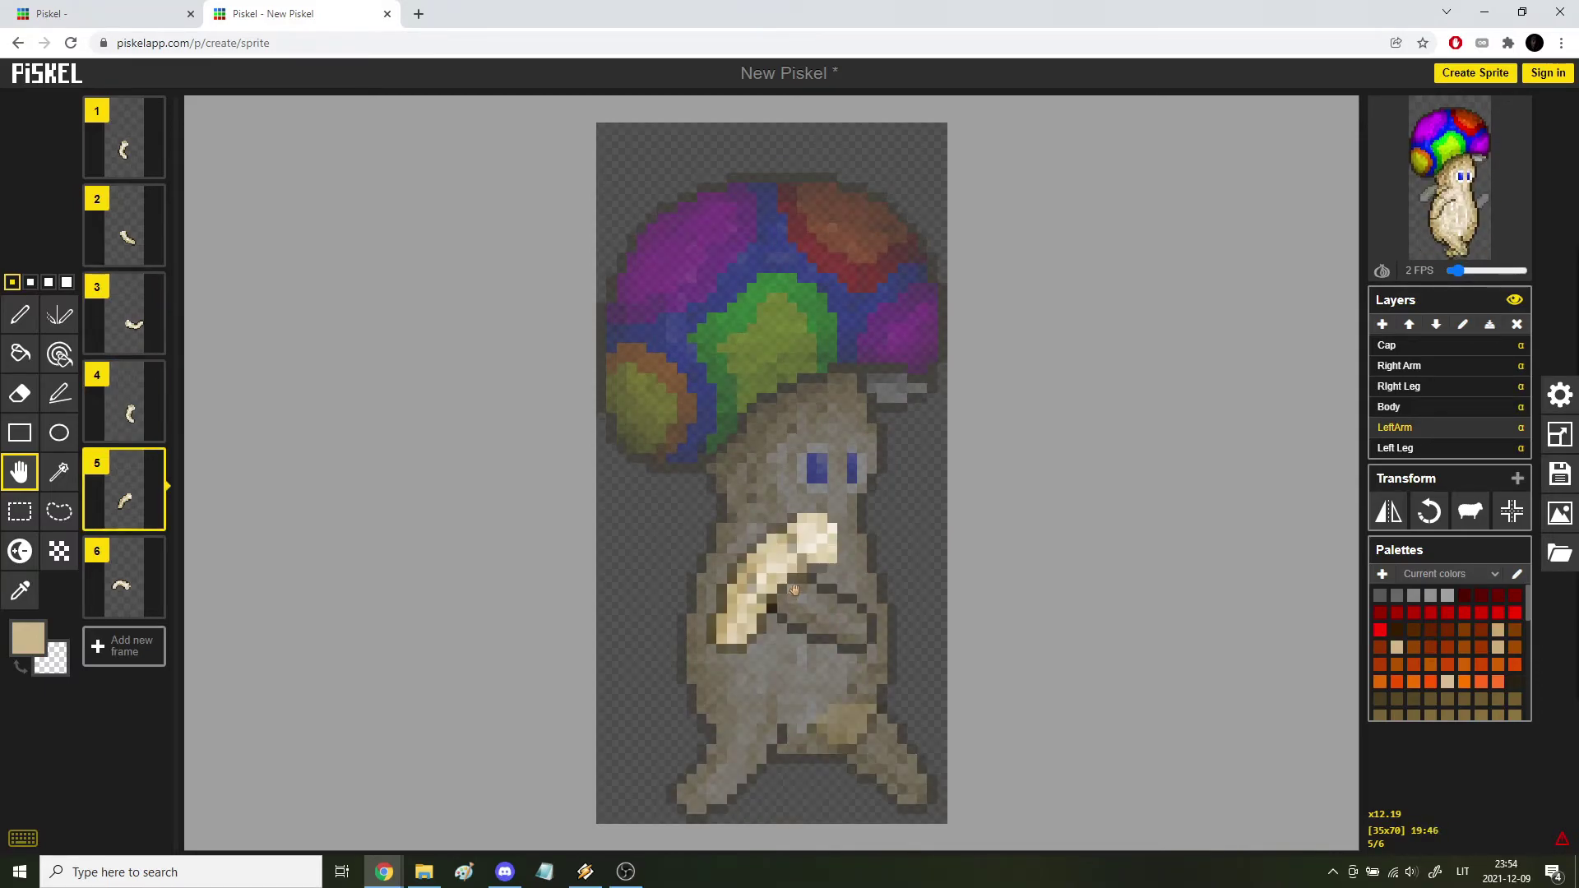
key("Down")
left_click_drag(752, 546, 743, 566)
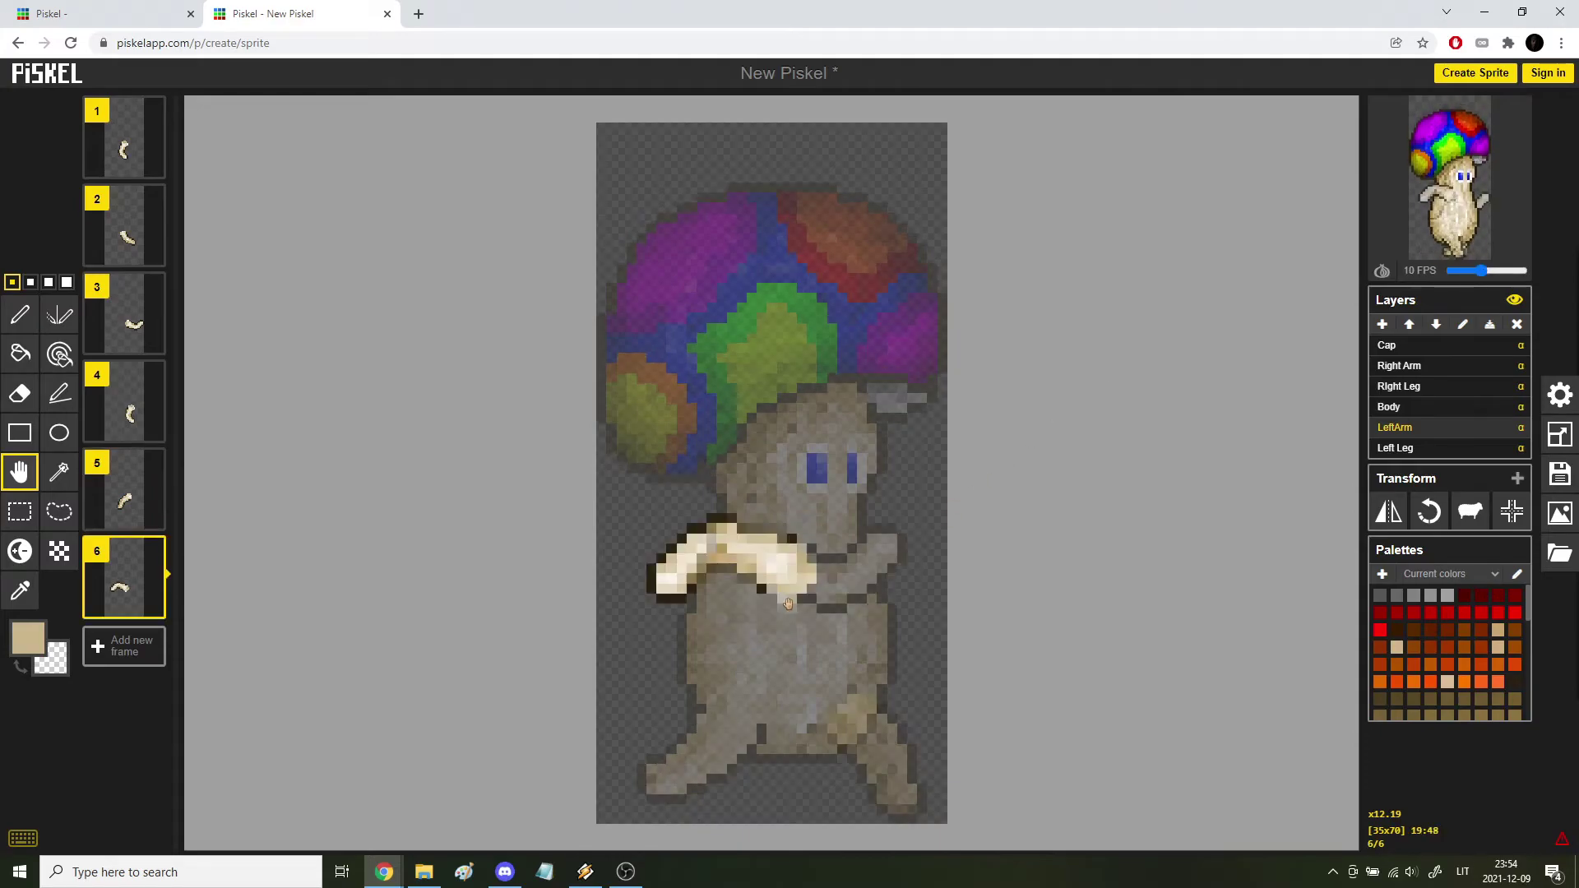
Undo the last two left arm edits and move the arm in frame 4 toward the body's front edge.
key("Up")
key("Up")
left_click(19, 315)
key("ctrl+z")
key("ctrl+z")
left_click(21, 472)
key("Down")
key("Up")
key("Up")
key("Down")
left_click_drag(808, 618, 835, 589)
key("p")
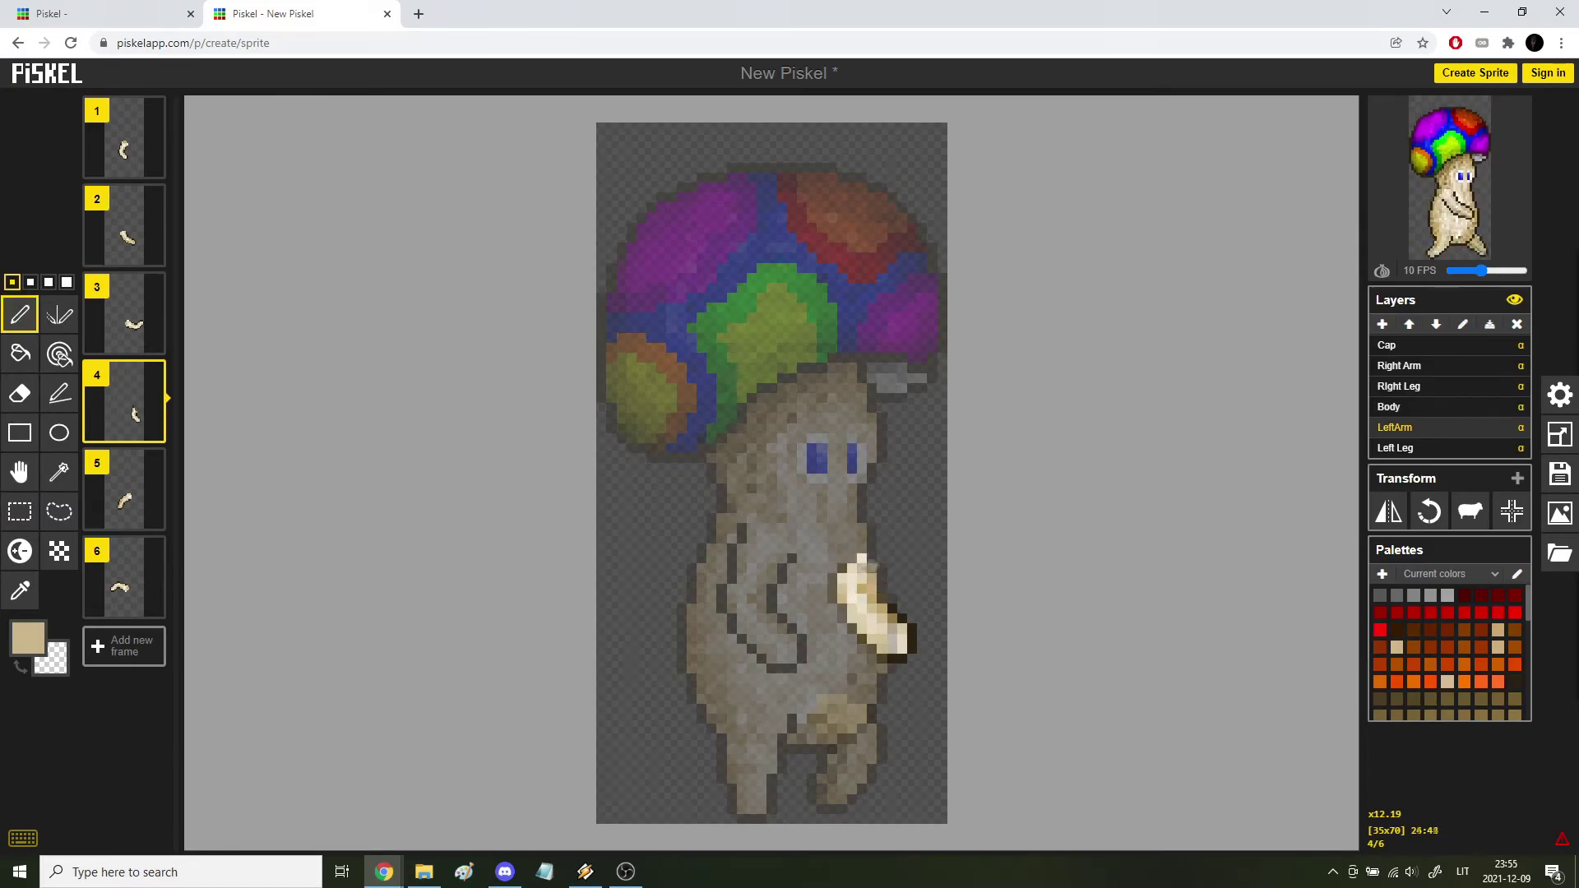
Shift the left arm in frame 2 toward the front of the body and compare it with frame 1.
left_click(19, 468)
key("Up")
key("Up")
left_click_drag(805, 606, 843, 616)
key("Up")
key("Down")
key("ctrl+z")
key("Up")
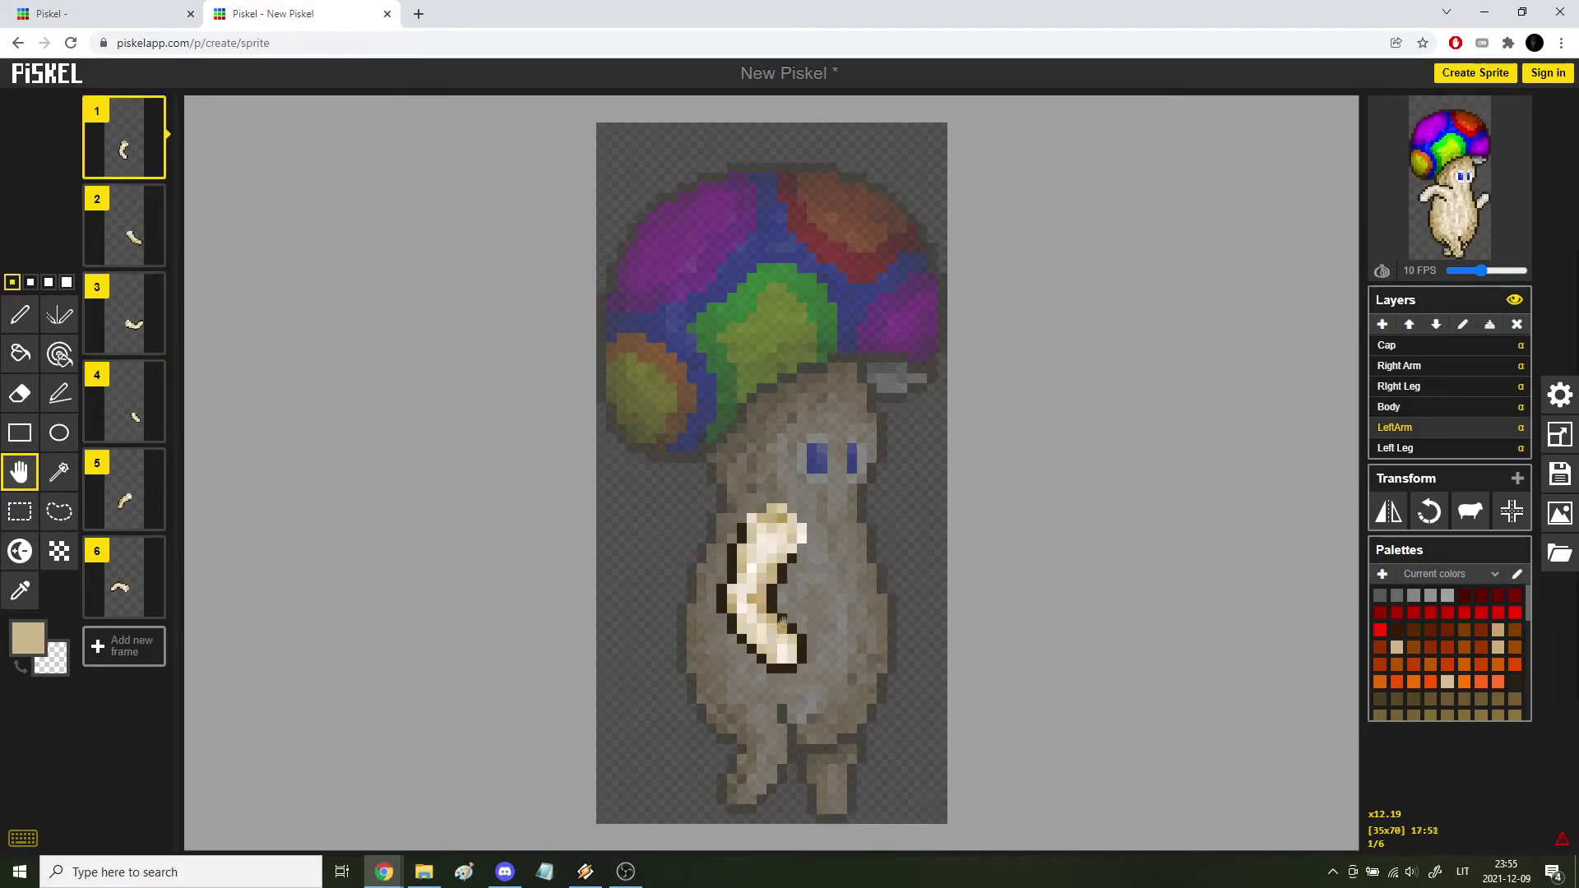
Reposition the left arm in frame 6, compare it with frame 5 and check the swing in the preview window.
key("Down")
key("Down")
key("Down")
key("Down")
left_click_drag(751, 590, 782, 565)
key("Down")
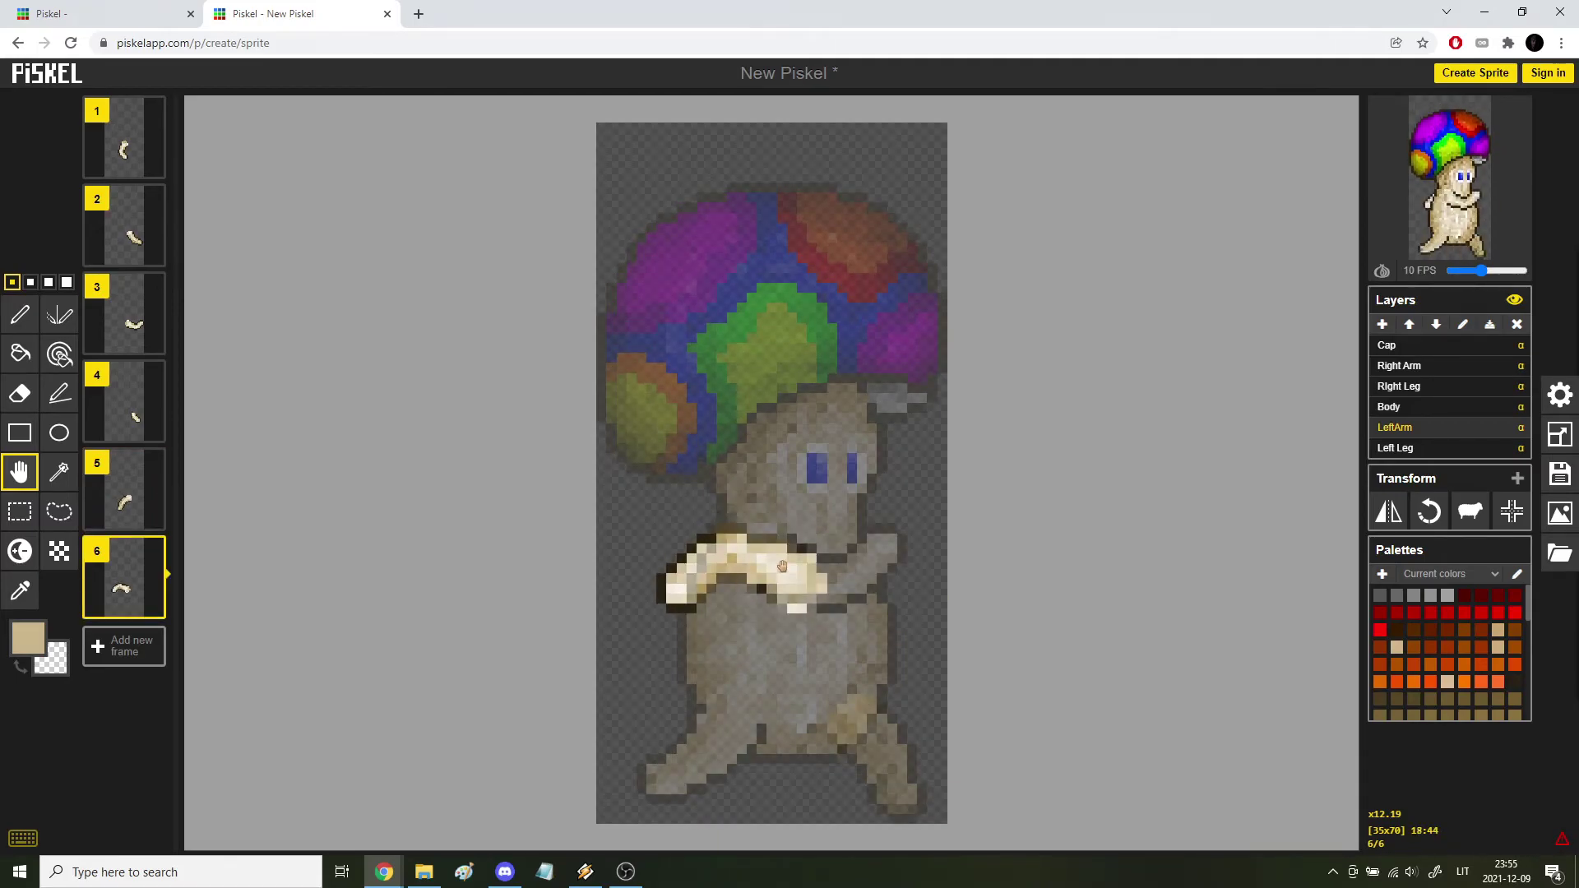
scroll(780, 566, "down", 2)
left_click(123, 494)
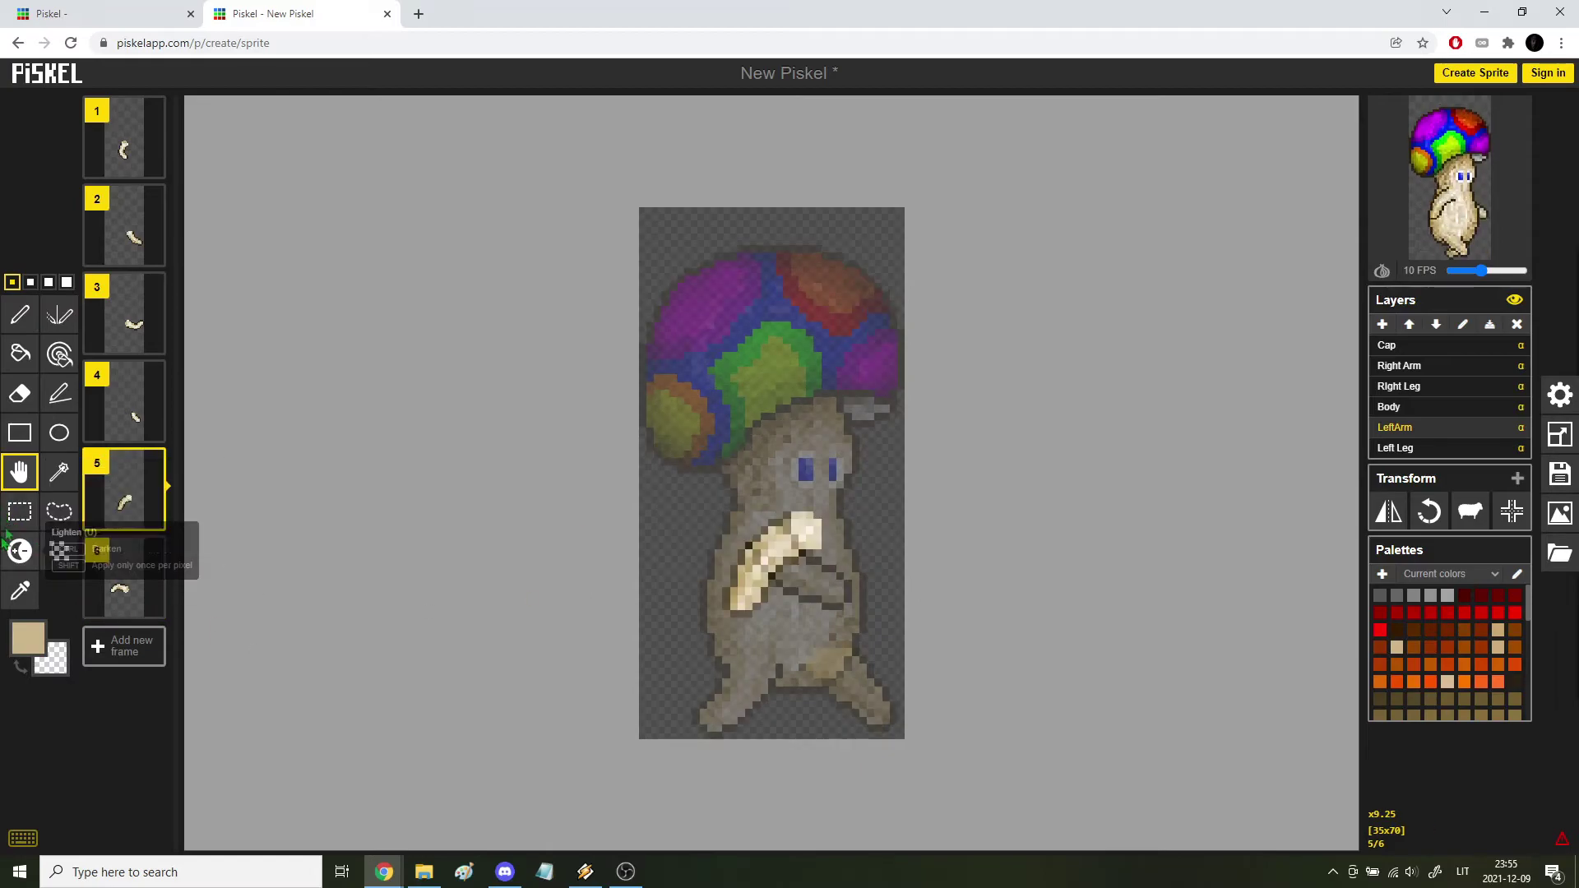
key("alt+p")
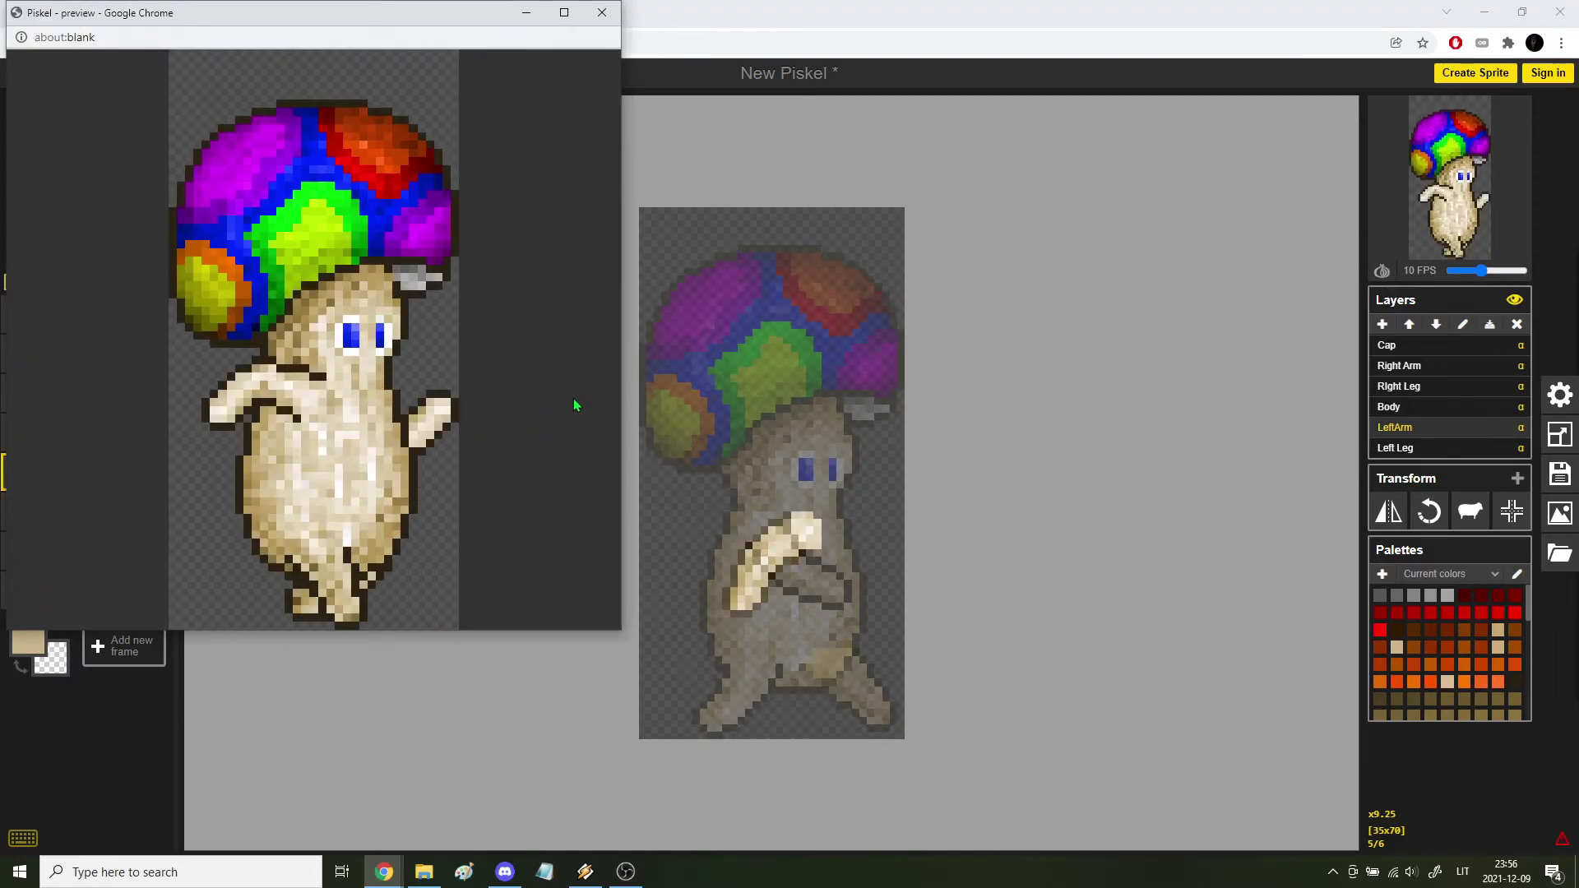
left_click(888, 546)
Go to frame 3 of the LeftArm layer and set the Lighten tool to its largest brush size.
key("Down")
key("Up")
key("Up")
key("Up")
scroll(946, 510, "up", 2)
left_click(20, 551)
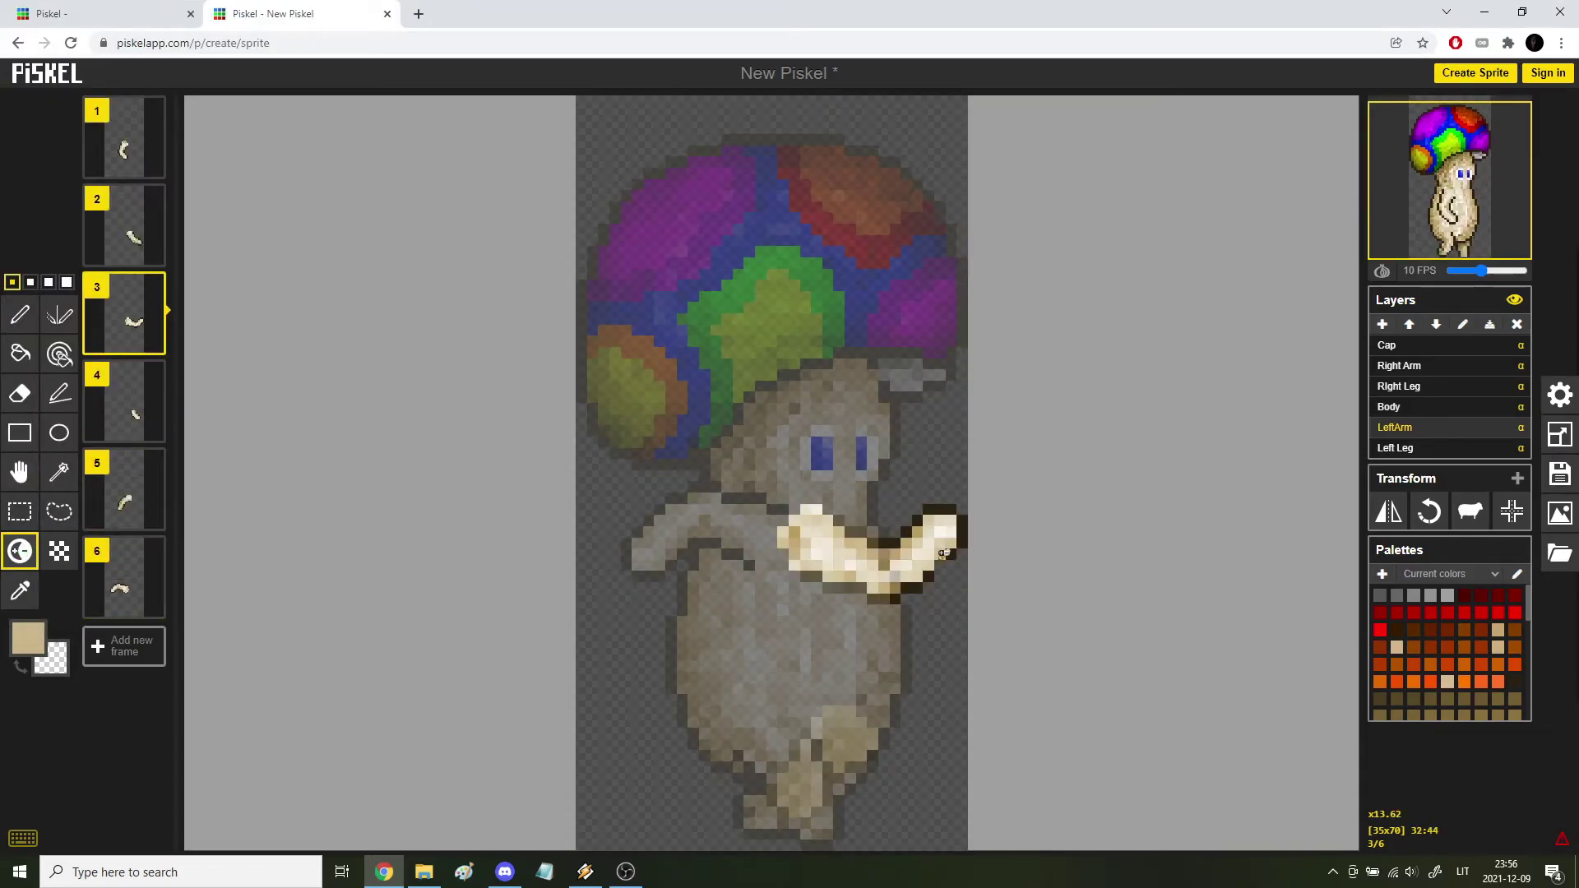
key("]")
key("]")
key("]")
key("]")
key("]")
key("]")
key("]")
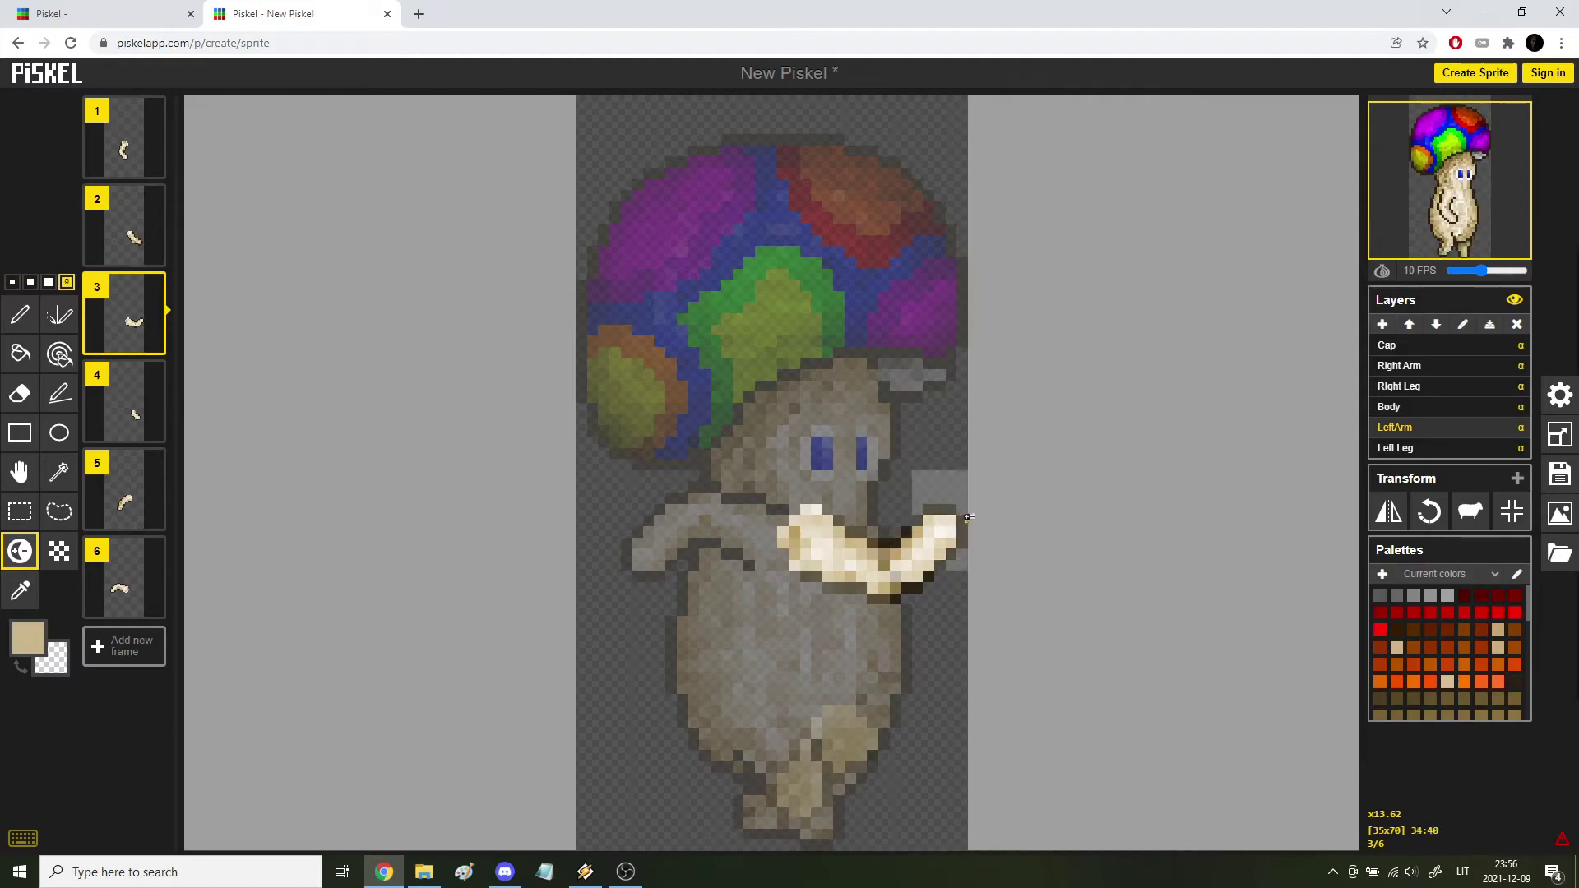
Compare the left arm's shading and position from frame to frame between frames 2 and 5.
key("Up")
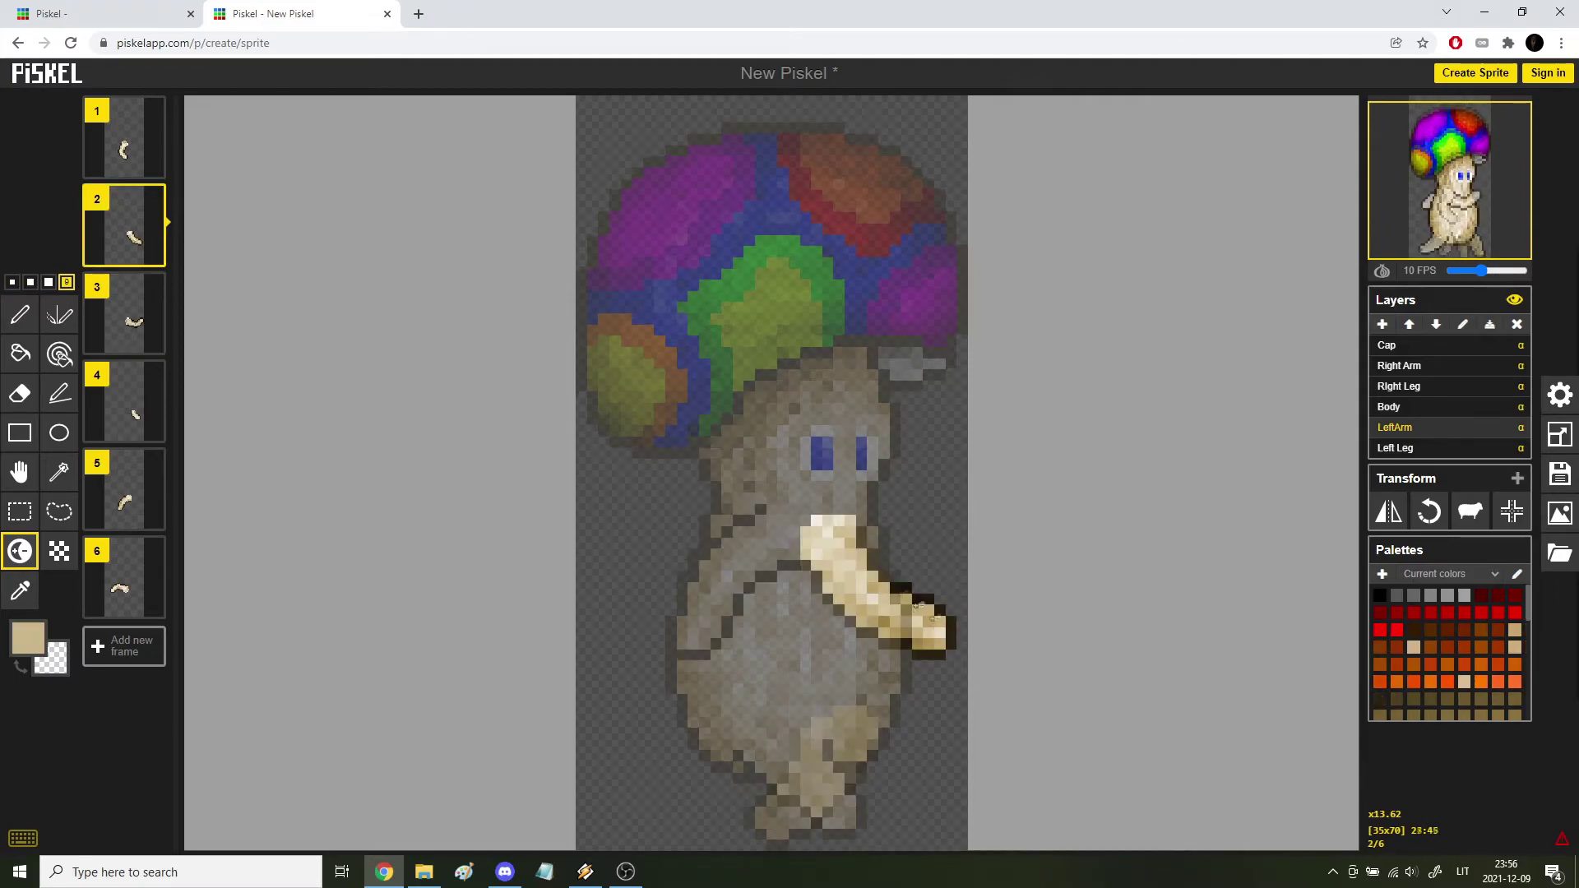
key("Down")
key("Up")
key("Down")
key("Down")
key("Down")
key("Down")
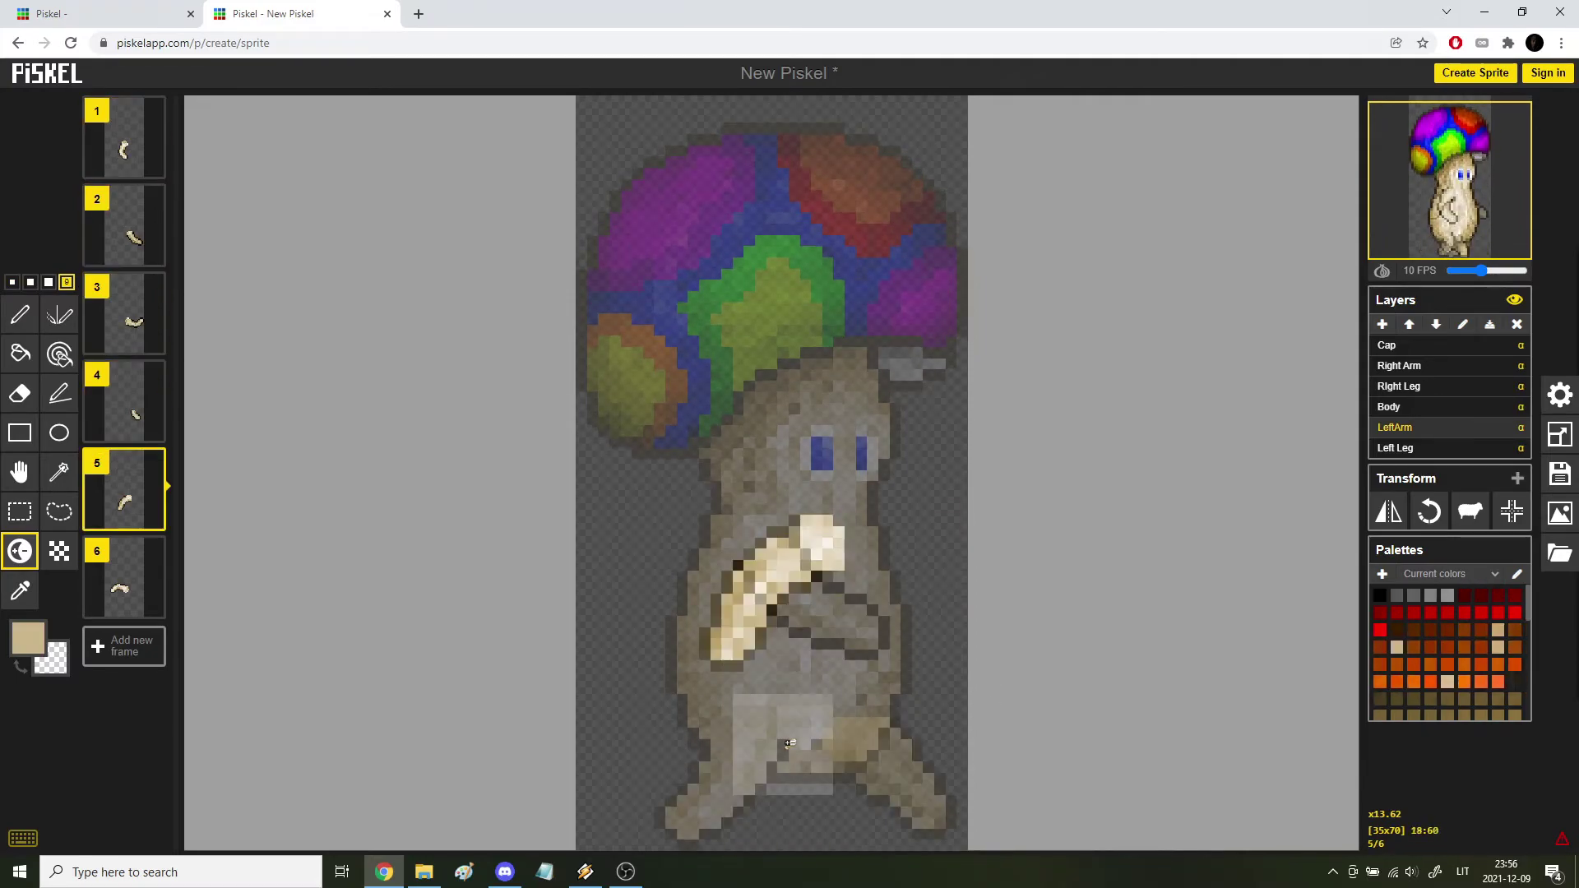
Sample the body's dark brown outline colour for the same-colour paint tool and return to the LeftArm layer.
left_click(20, 315)
scroll(395, 543, "up", 3)
left_click(60, 354)
left_click(1398, 407)
left_click_drag(898, 512, 897, 485)
left_click(897, 484, "alt")
key("Up")
left_click(1403, 448)
left_click(1403, 428)
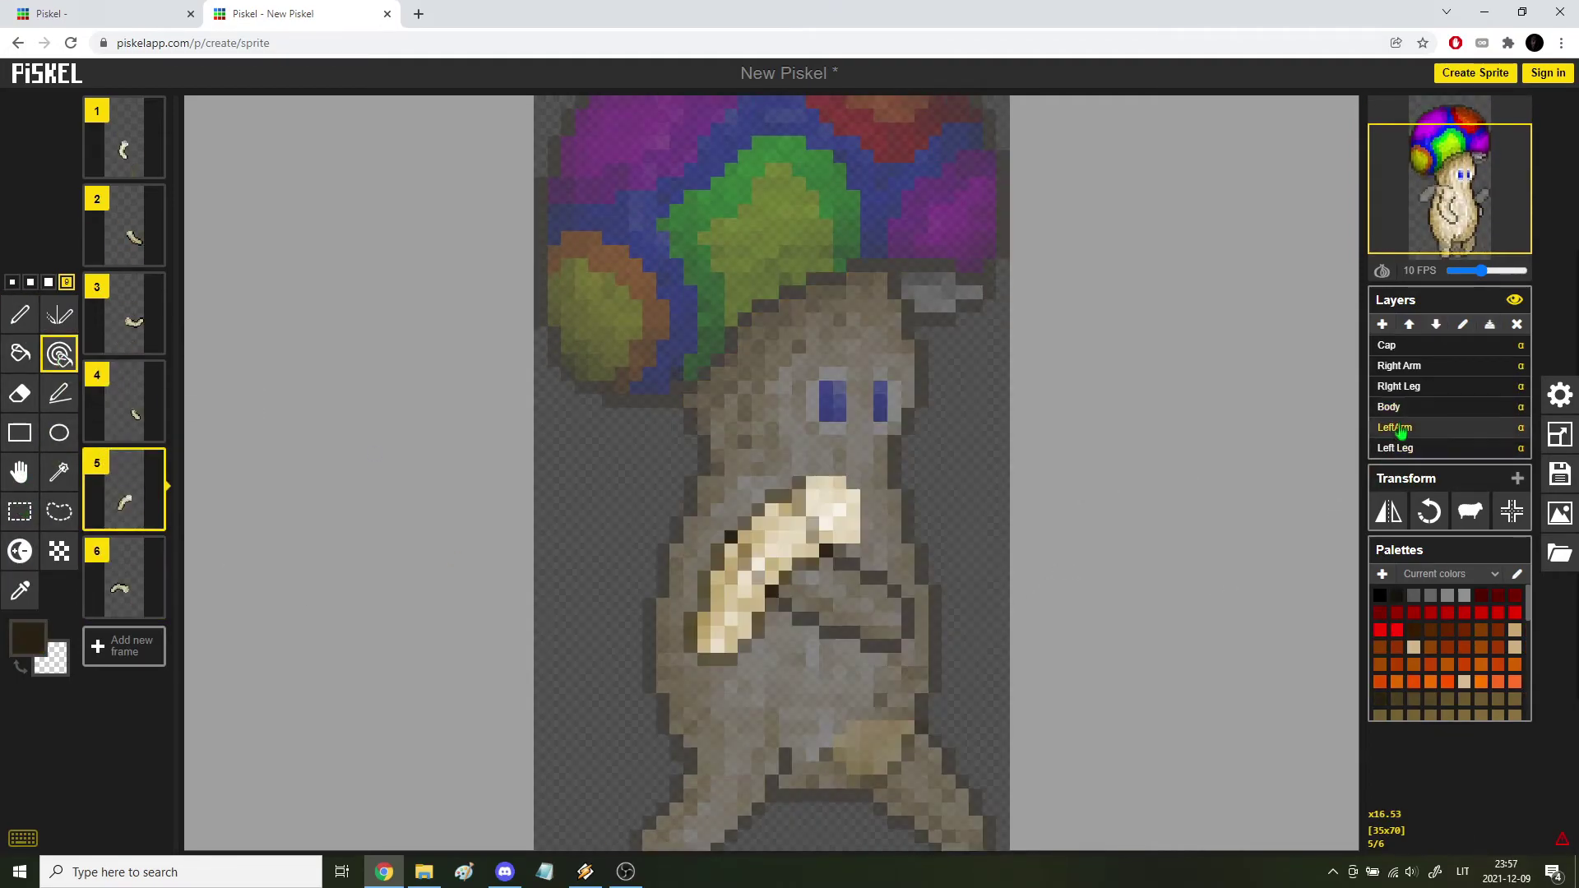
Replace the left arm's black outline with the sampled dark brown while working back through the LeftArm frames to frame 1.
left_click(1406, 407)
left_click(1410, 387)
left_click(1414, 424)
key("Down")
key("Up")
key("Up")
key("Up")
key("Up")
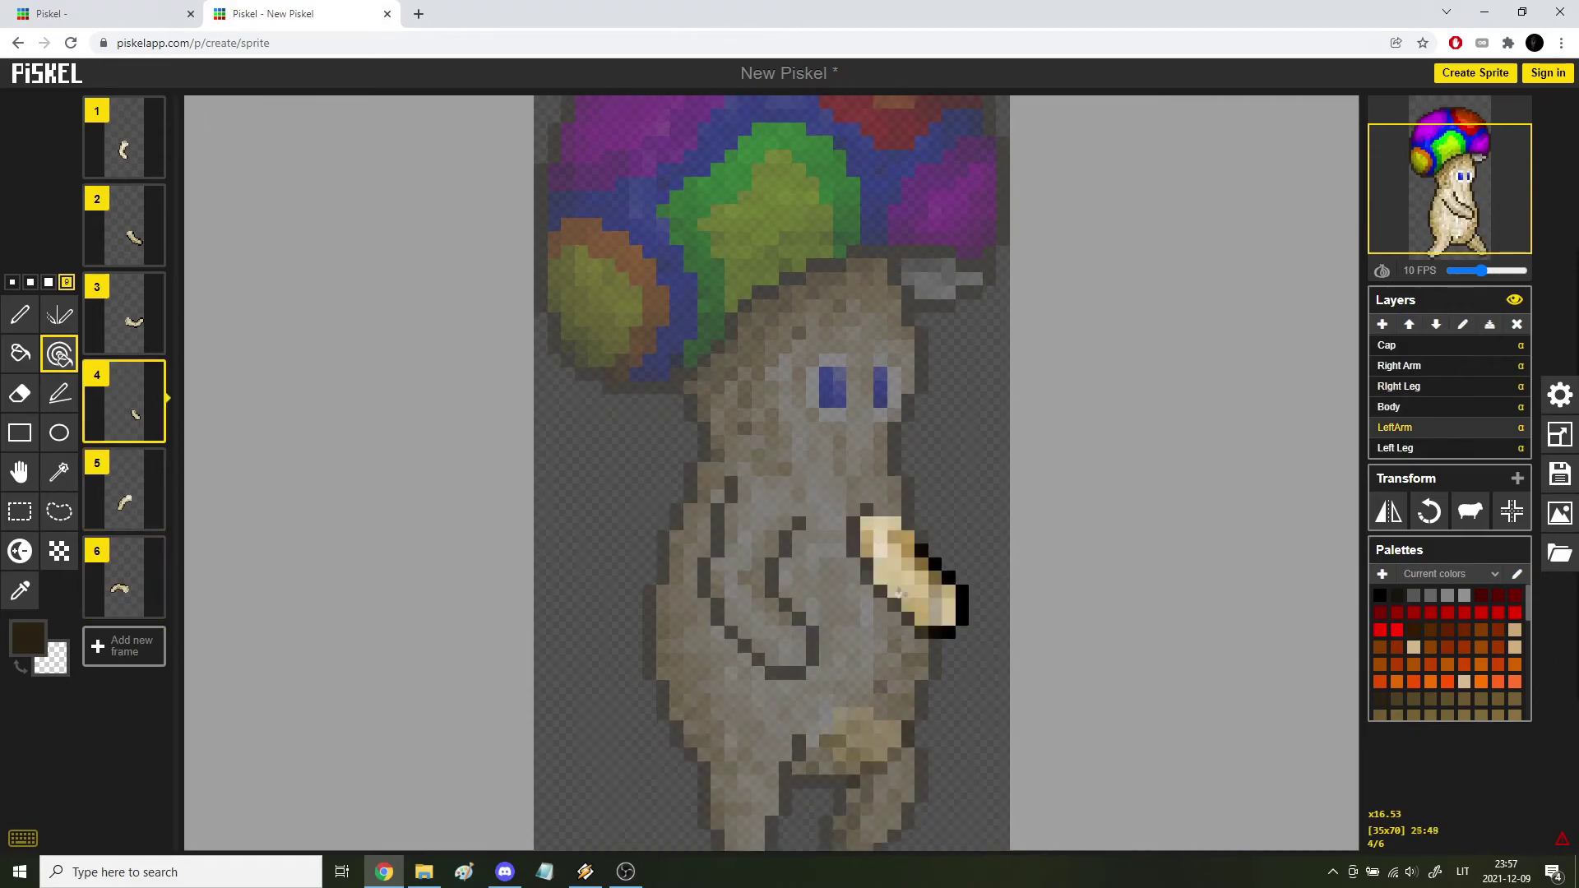
key("Up")
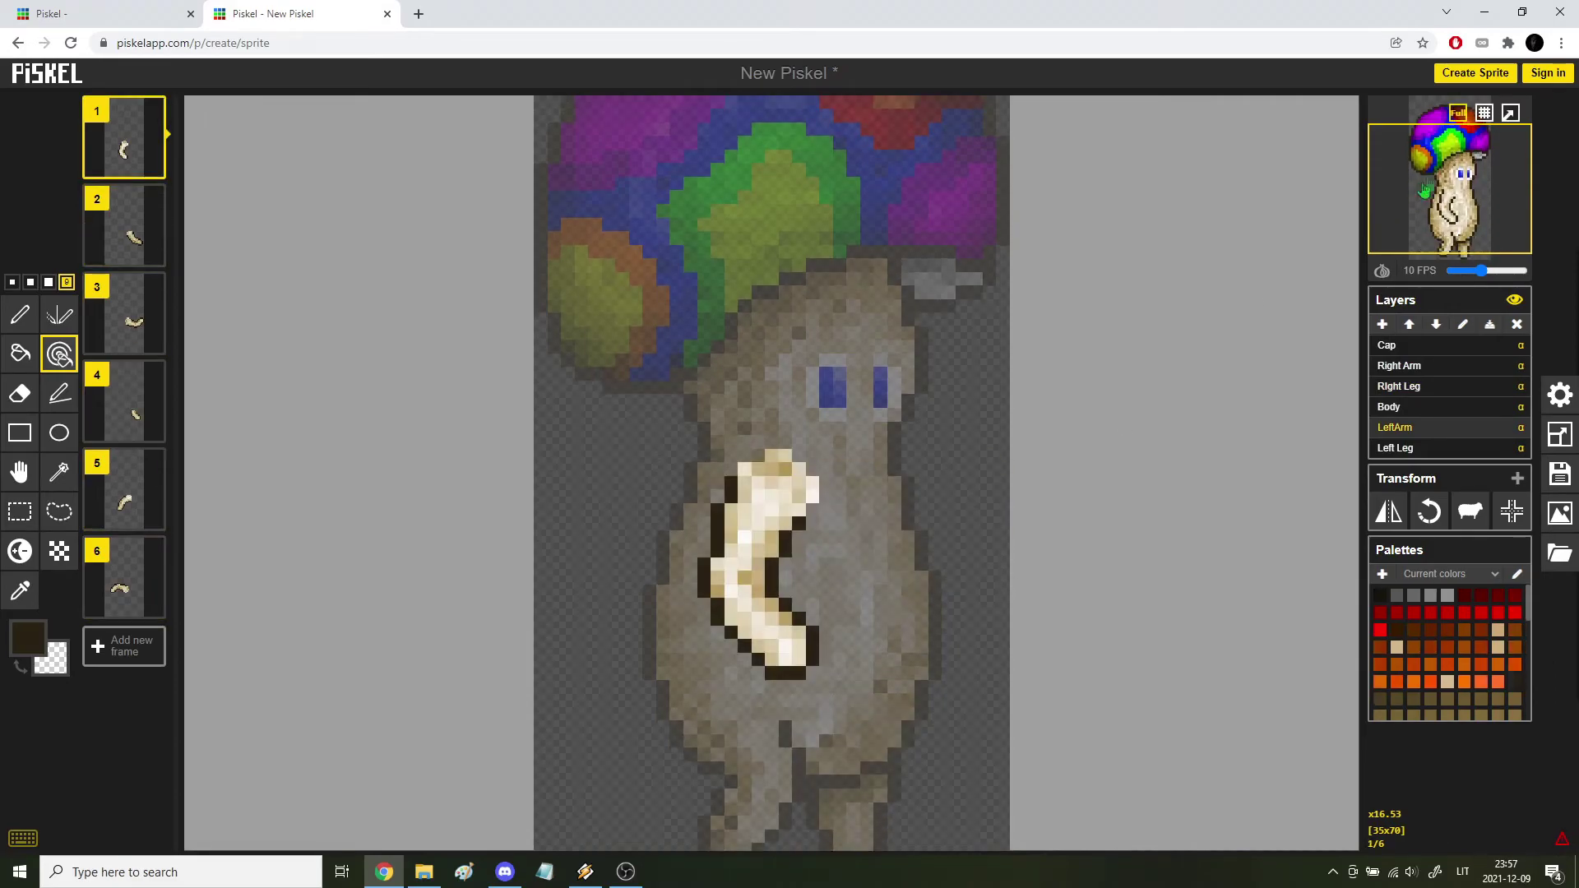
Check the walk animation in the enlarged preview window and close it.
left_click(1510, 114)
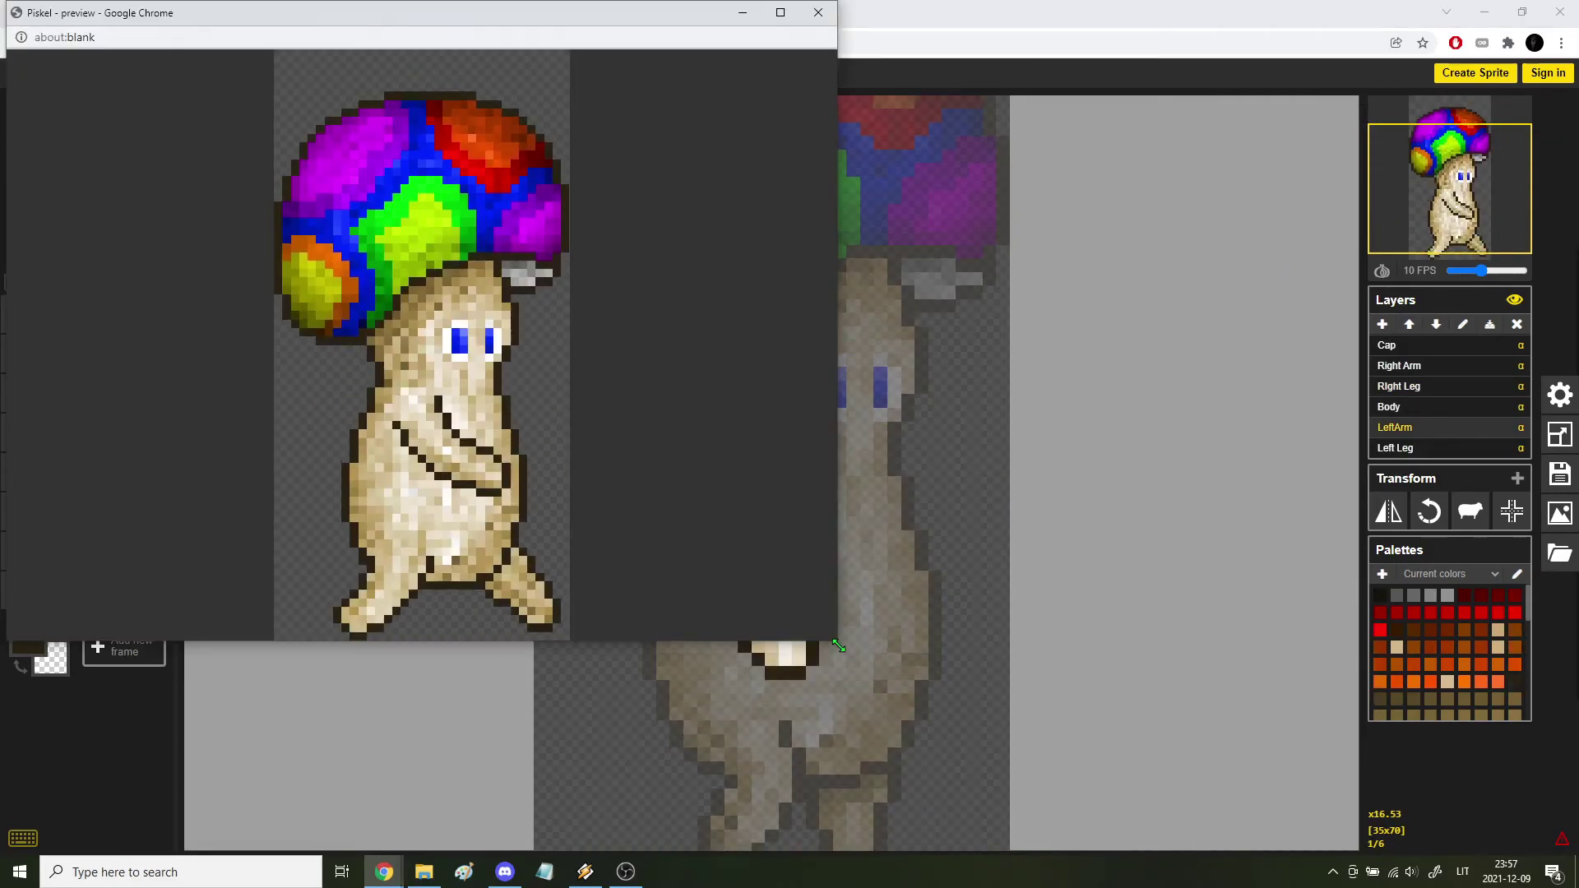
left_click(818, 12)
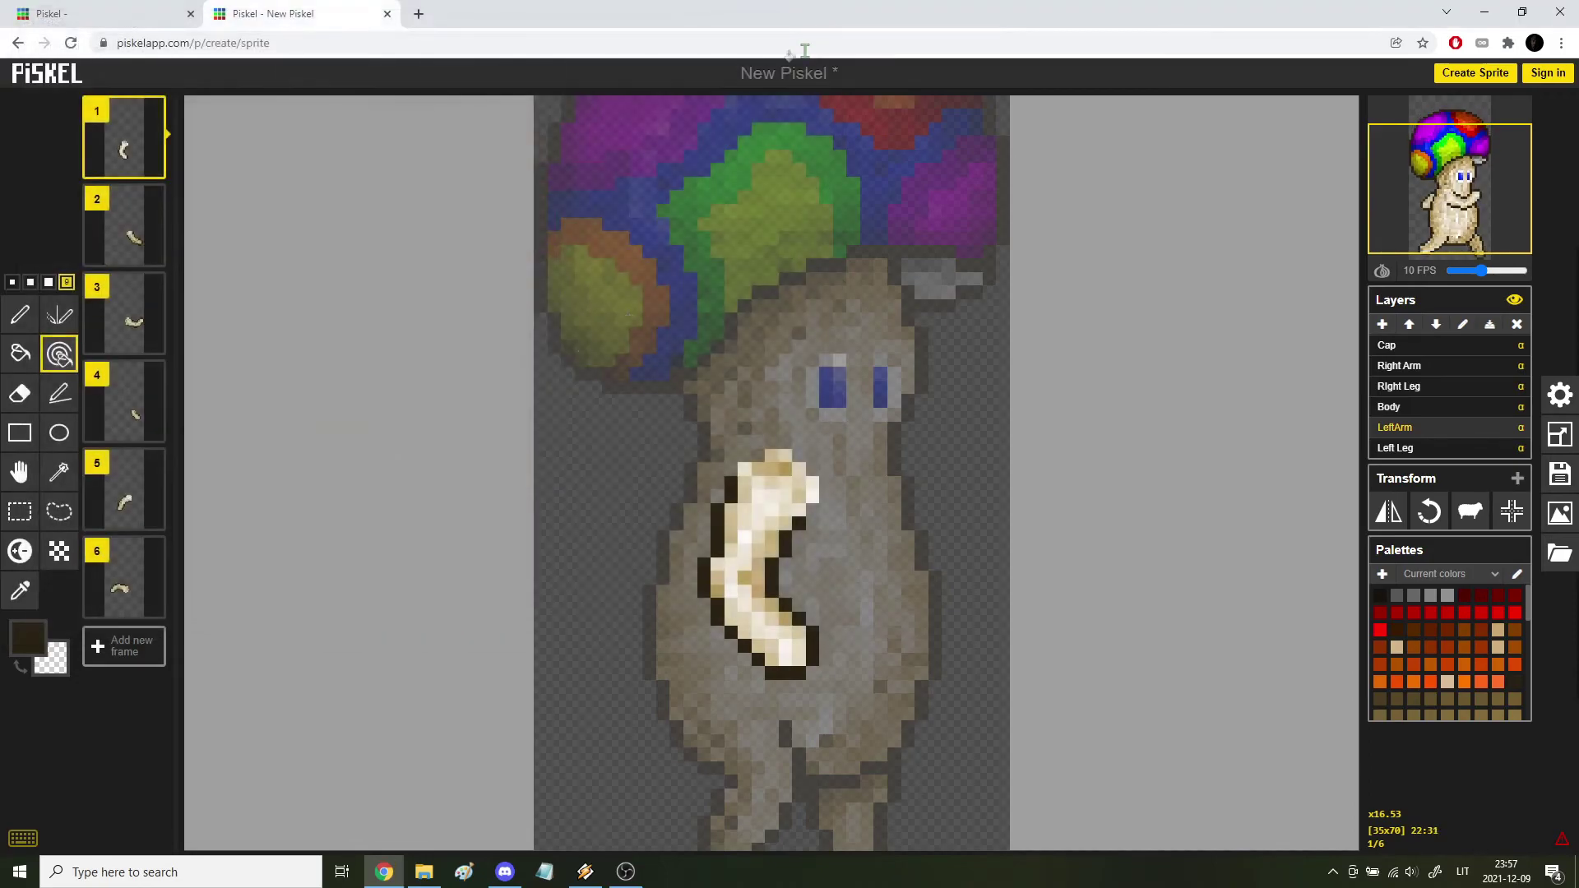
scroll(738, 403, "down", 2)
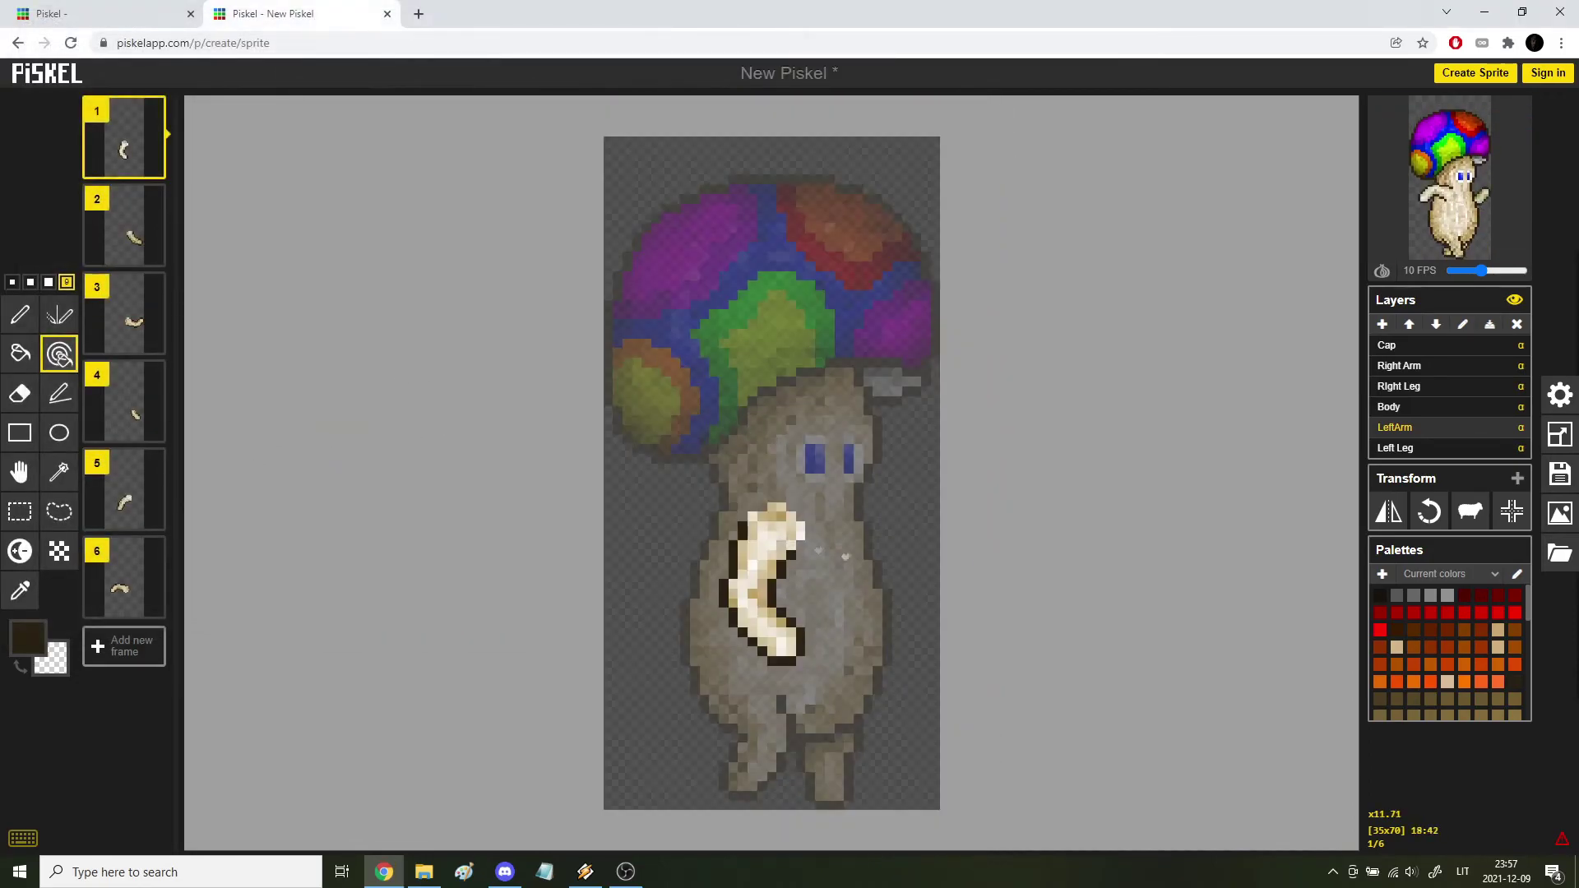
On the Left Leg layer, work on the leg's shading through frame 4 using the Lighten tool at its smallest brush size.
left_click(1408, 407)
left_click(1408, 448)
scroll(723, 724, "up", 3)
left_click(20, 551)
left_click(12, 282)
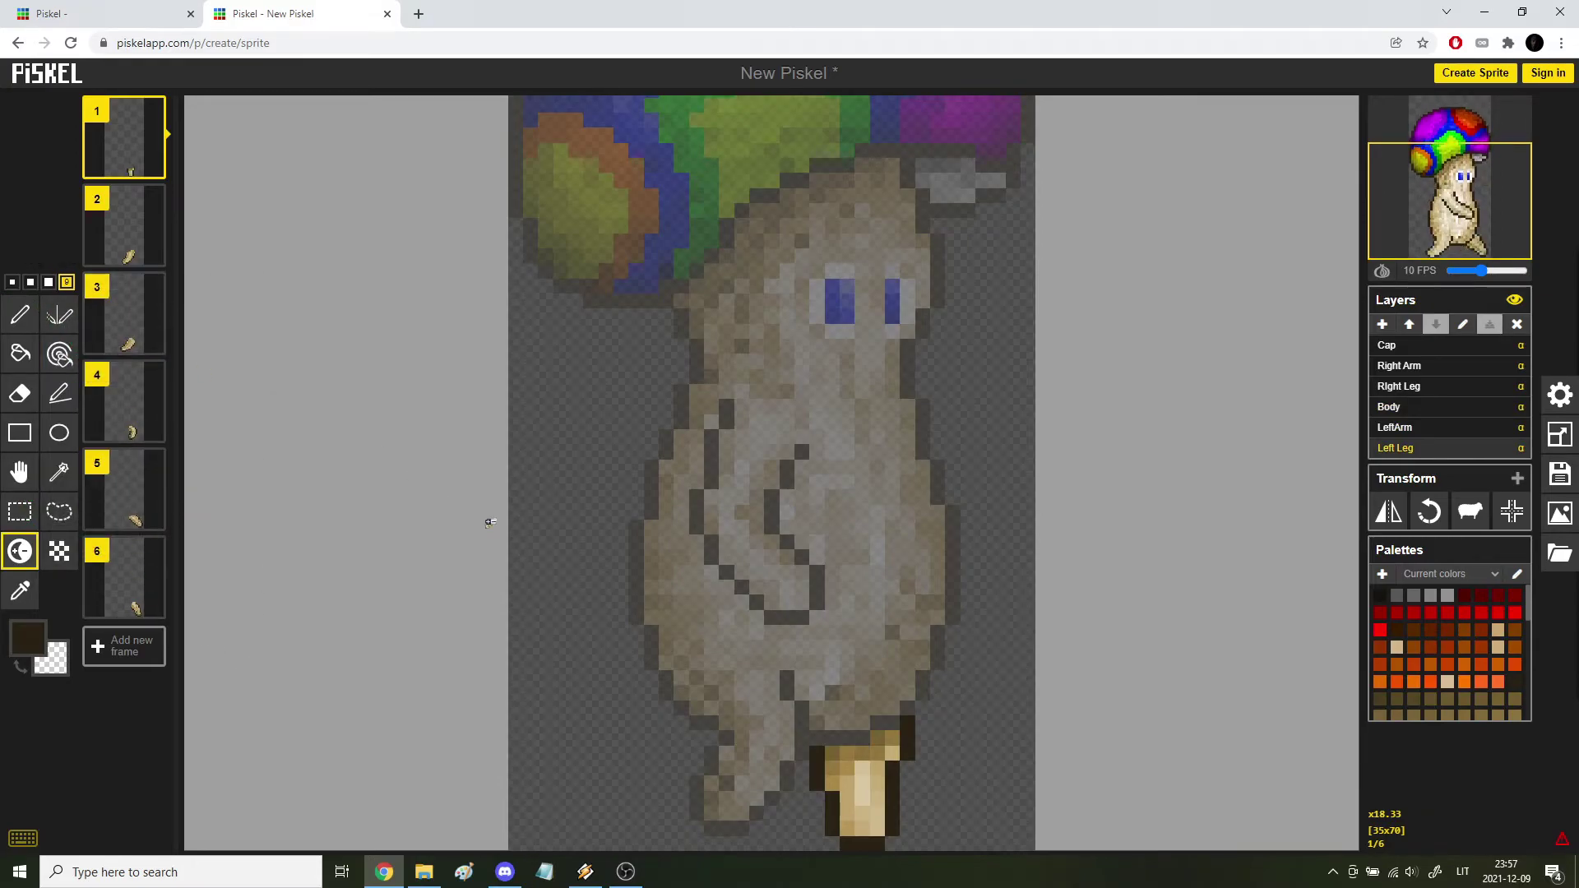
key("Down")
key("Down")
key("Down")
scroll(905, 732, "up", 3)
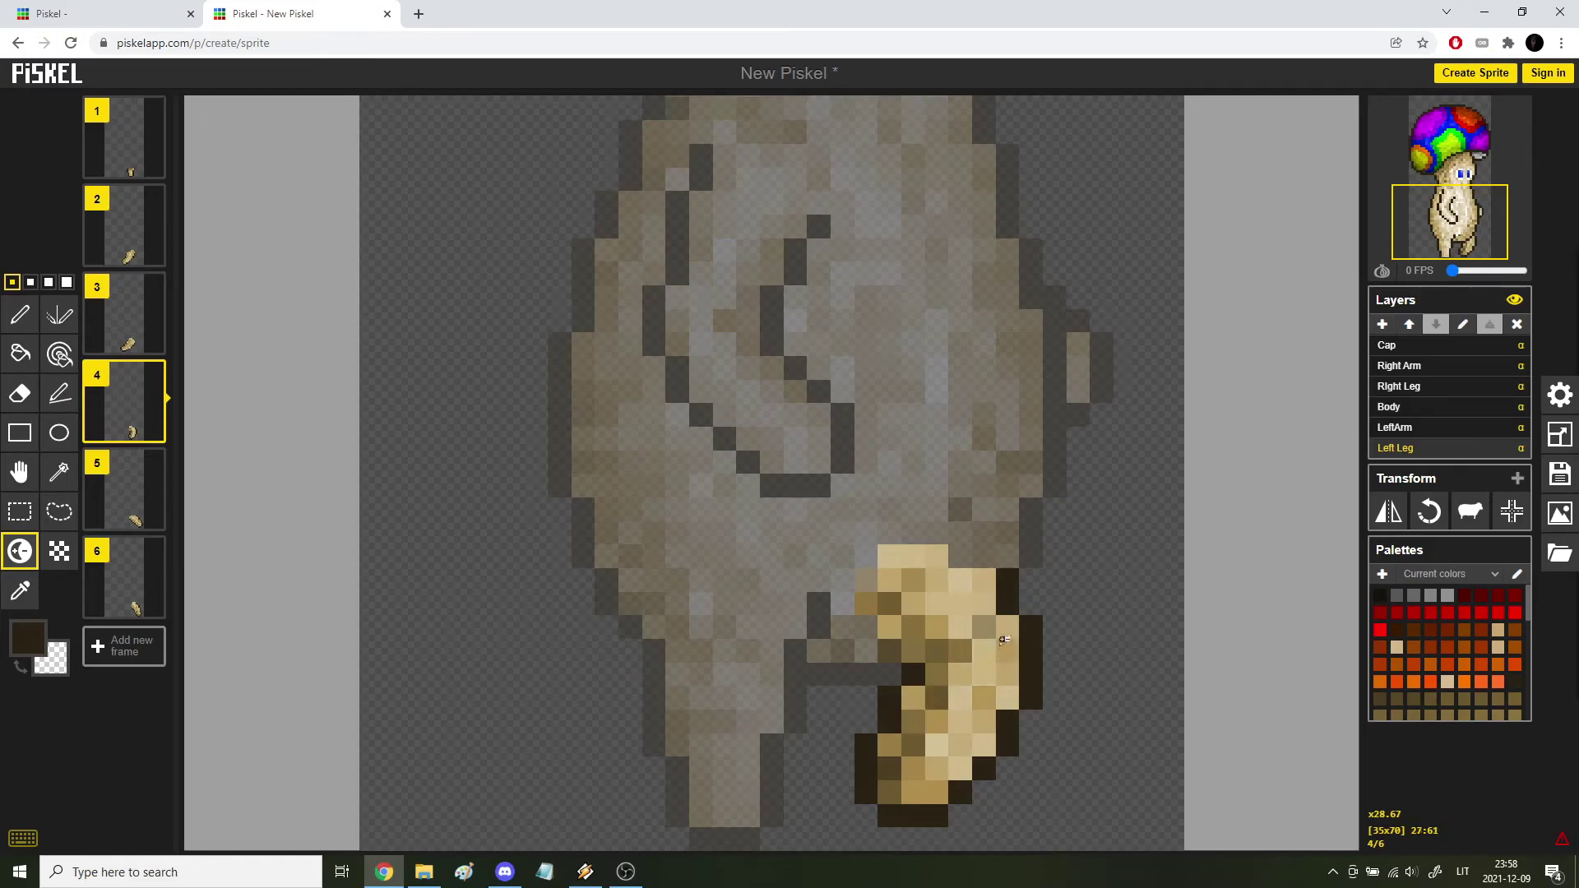
Review frame 3 of the Left Leg and LeftArm layers and compare the left arm's shading with the neighbouring frame.
scroll(954, 683, "down", 3)
key("Up")
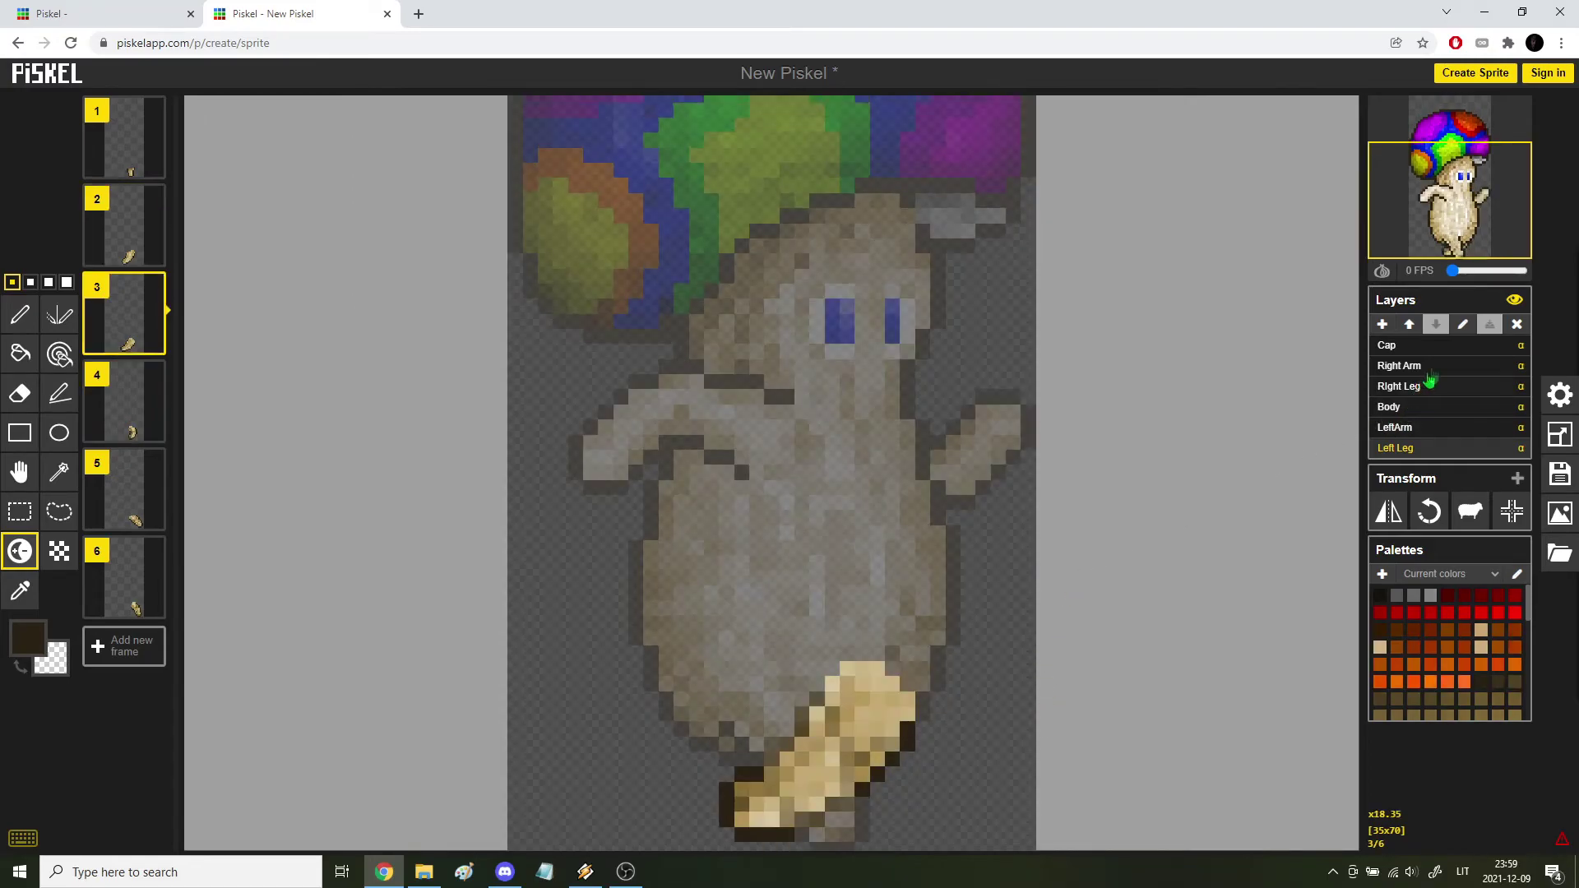
key("alt+Up")
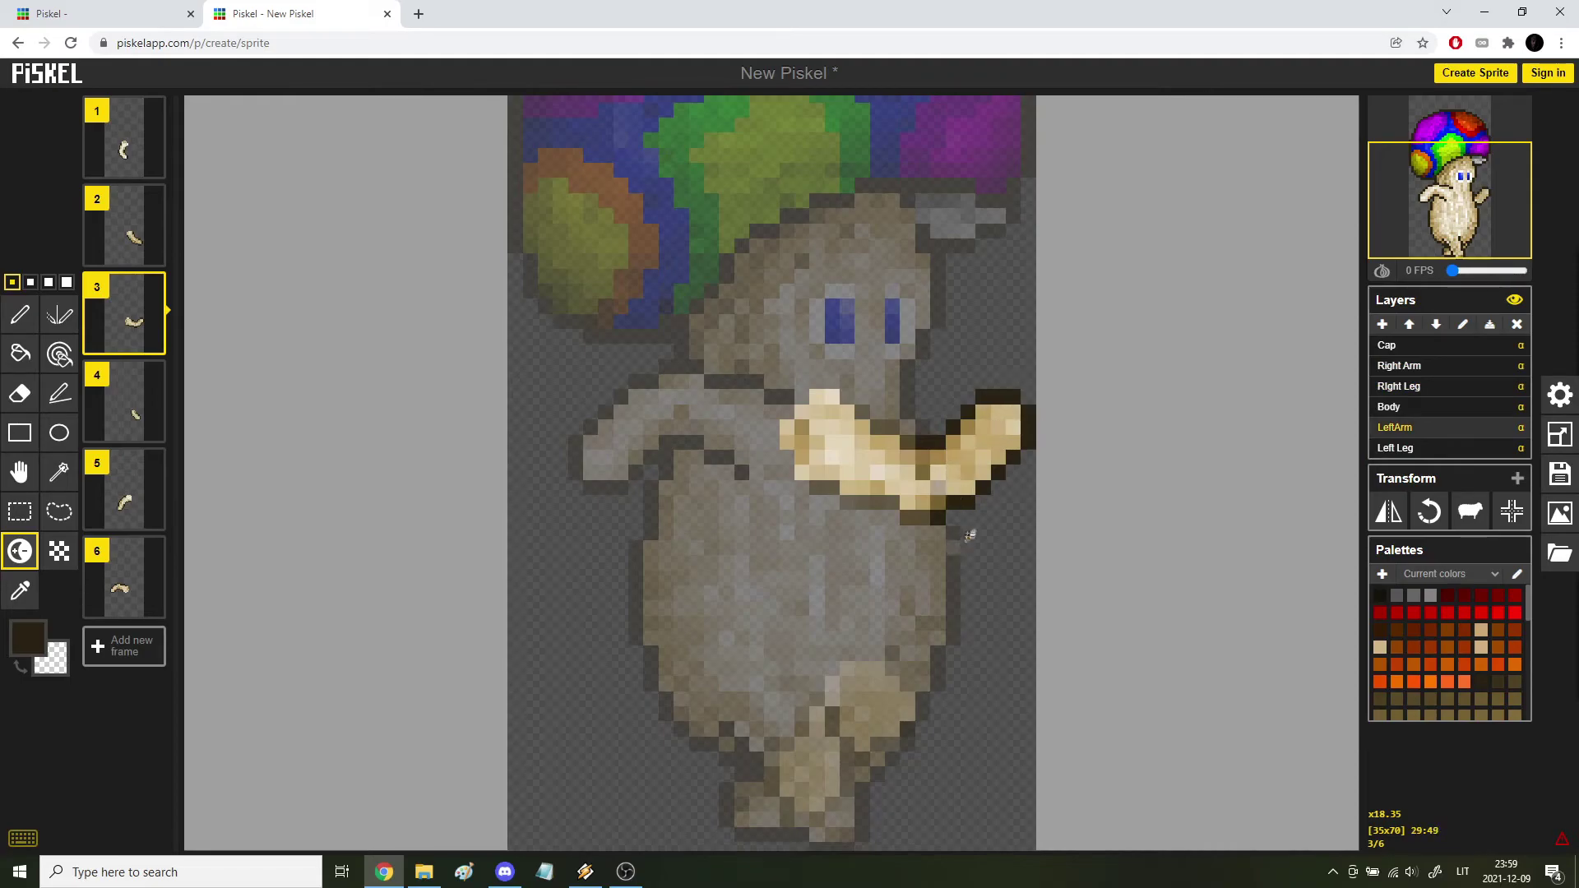
key("Up")
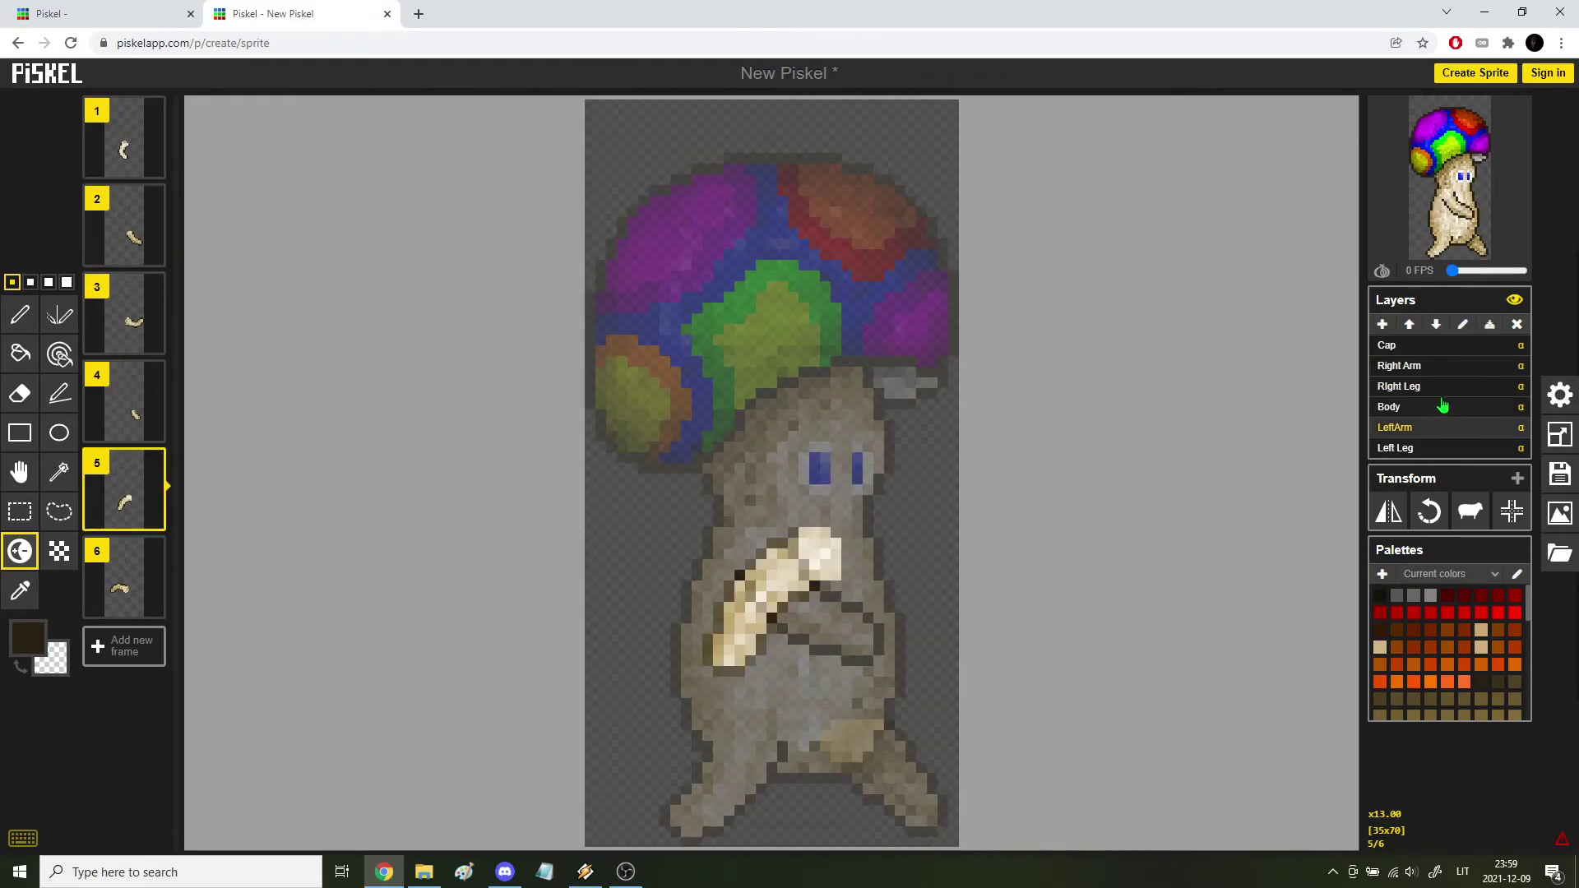
In frame 1 of the Body layer, darken the body pixels beside the inner edge of the right arm.
left_click(1402, 410)
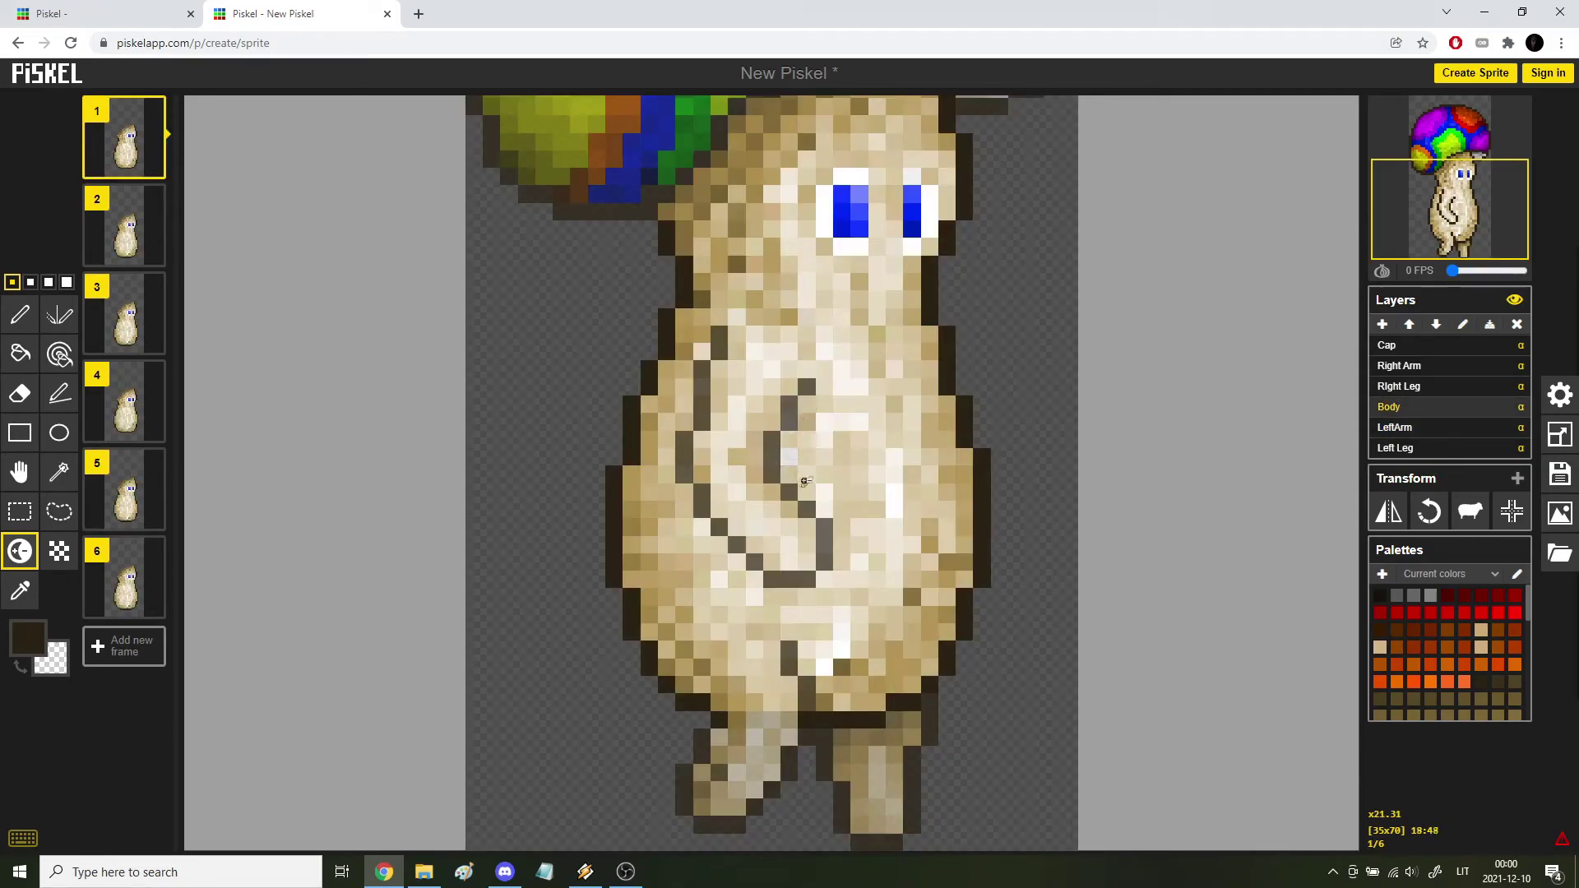
left_click(794, 455)
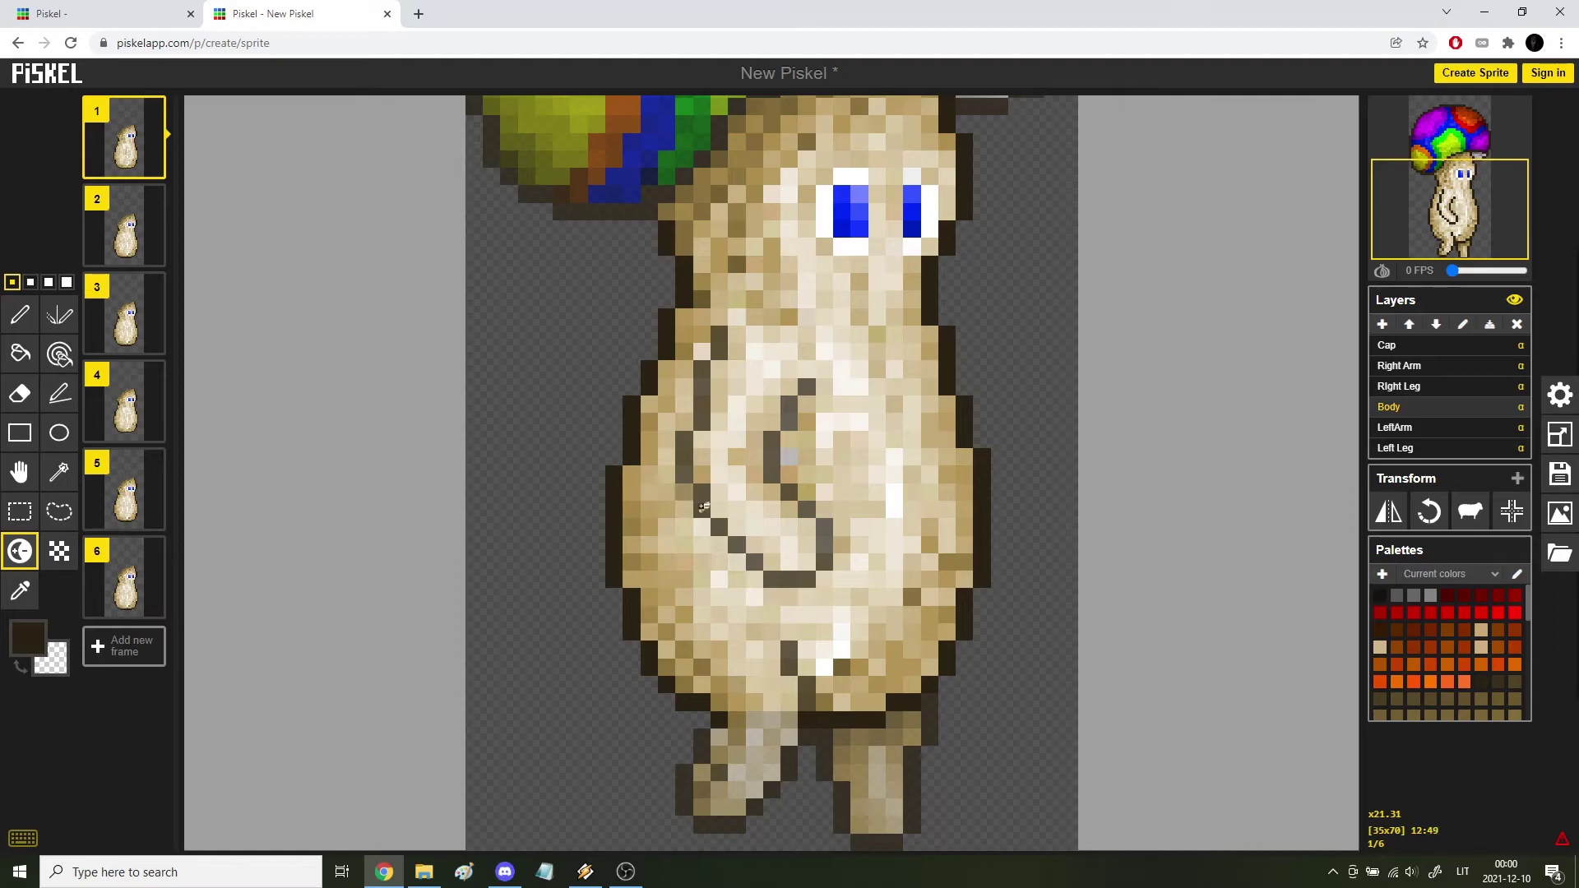
left_click_drag(812, 573, 835, 508)
scroll(850, 532, "up", 3)
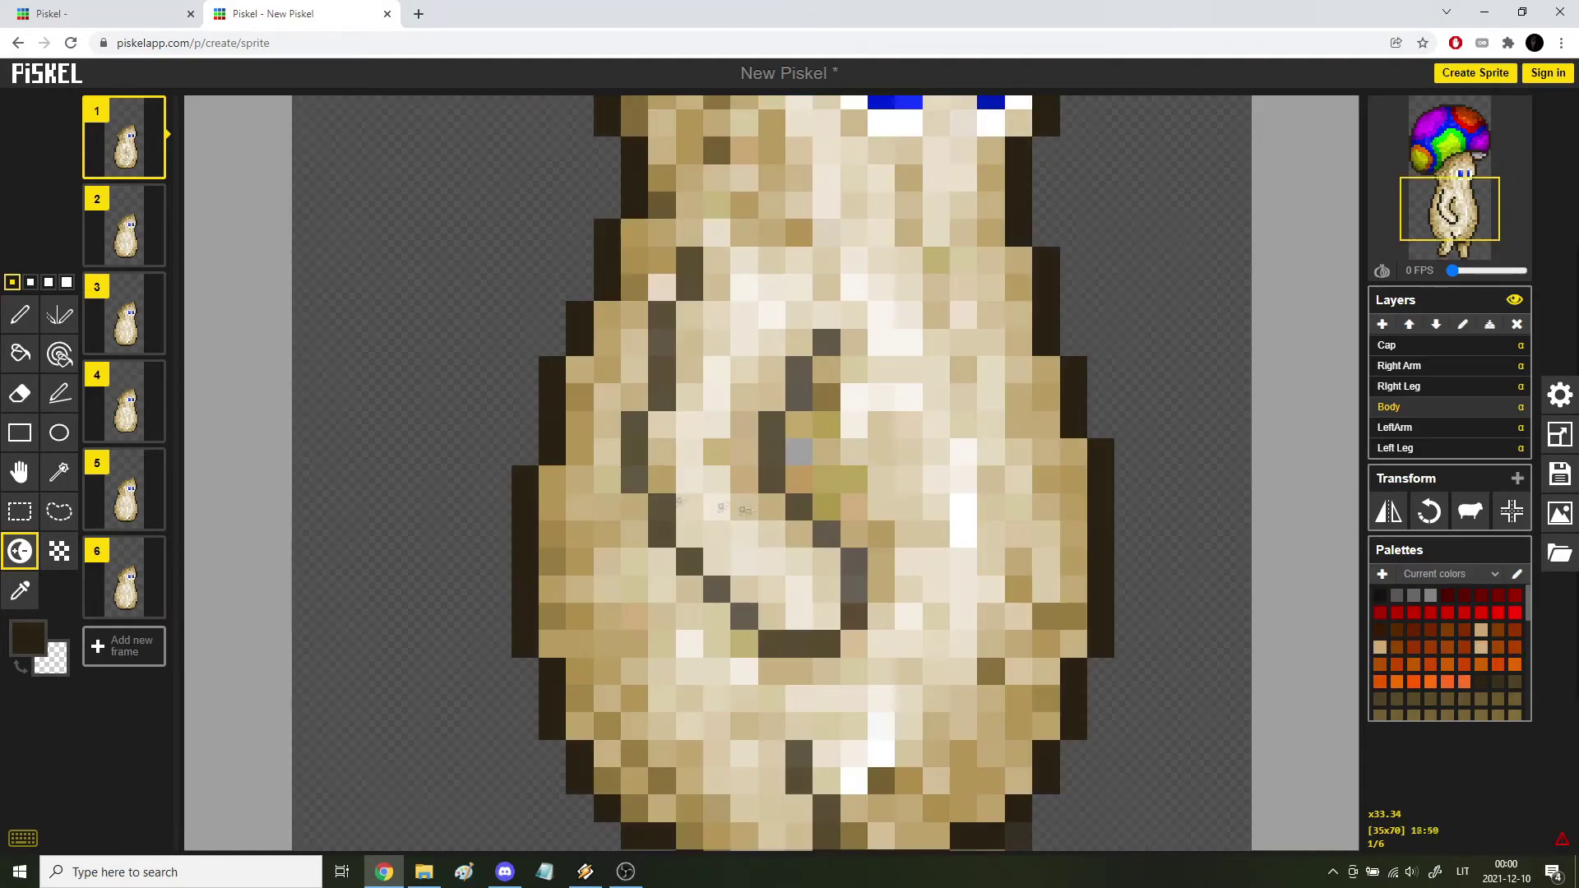
Repaint the olive shadow pixels beside the right arm in frame 1 with tan tones sampled from the body, using the Pen tool.
left_click(21, 313)
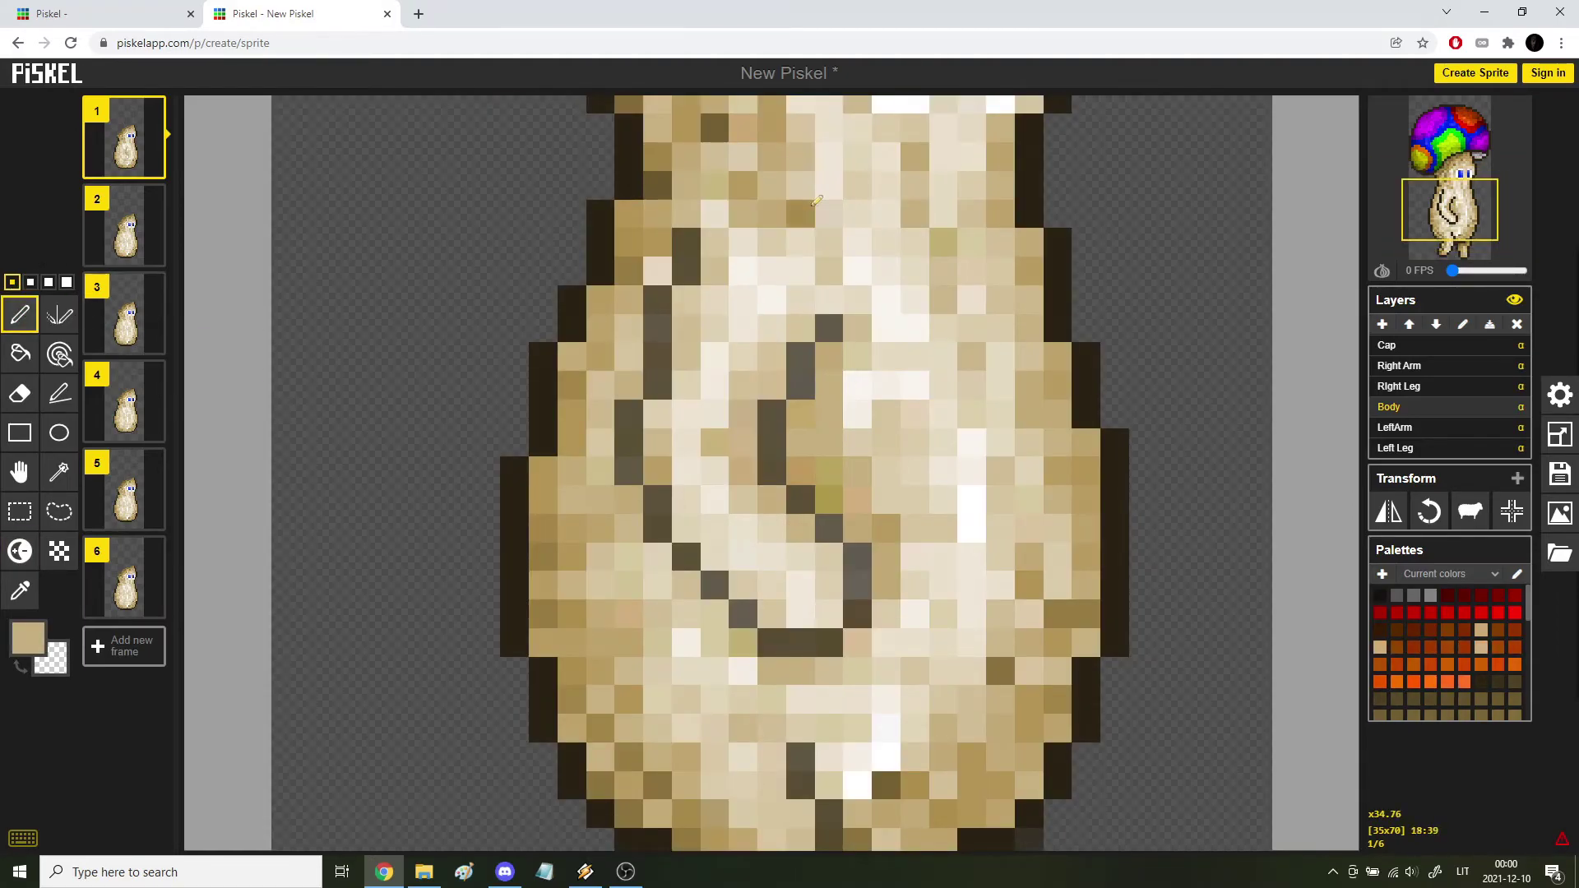
left_click(814, 202, "alt")
scroll(831, 444, "down", 2)
left_click(824, 480, "alt")
scroll(824, 481, "down", 4)
scroll(824, 481, "up", 6)
scroll(824, 480, "down", 2)
scroll(824, 480, "up", 1)
Darken the body pixels along the outer lower edge of the right arm in frame 1 with the Lighten tool.
left_click(19, 553)
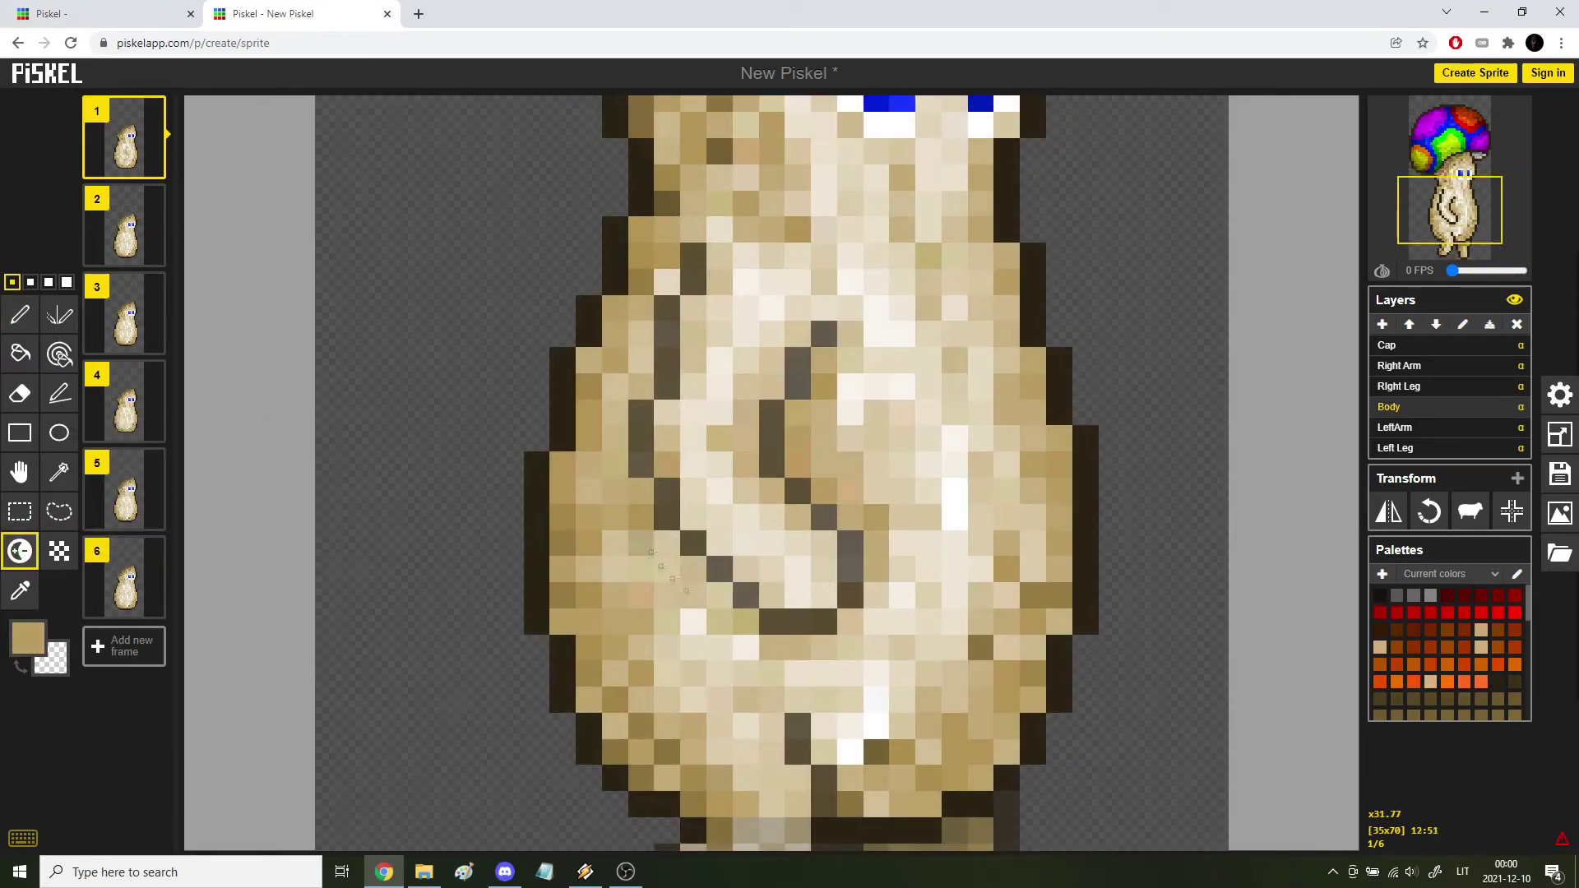
scroll(715, 608, "down", 2)
scroll(886, 640, "down", 2)
scroll(880, 612, "up", 2)
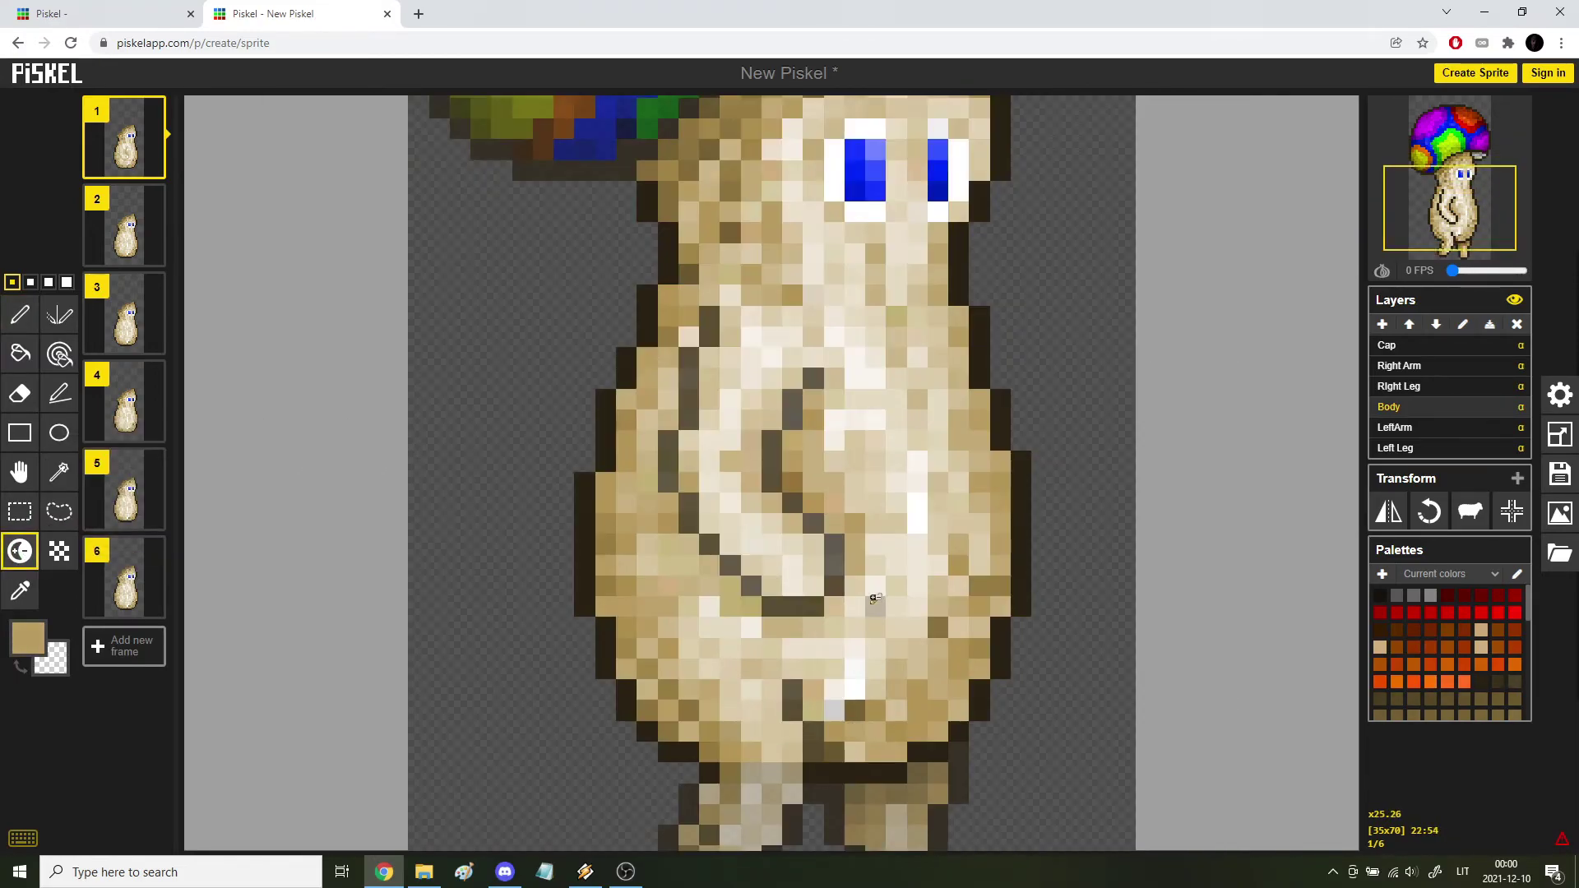
Add darker shading to the body around the right arm in frame 2, comparing it with frame 1.
key("Down")
left_click_drag(798, 411, 687, 557)
mouse_move(793, 443)
left_mouse_down()
mouse_move(683, 581)
mouse_move(731, 462)
mouse_move(794, 439)
mouse_move(857, 503)
mouse_move(772, 627)
left_mouse_up()
key("Up")
key("Down")
left_click_drag(831, 415, 777, 476)
Darken the body beneath the right arm in frame 3 and undo the last three shading edits.
key("Down")
mouse_move(631, 380)
left_mouse_down()
mouse_move(709, 418)
mouse_move(649, 400)
mouse_move(657, 382)
mouse_move(649, 420)
mouse_move(707, 418)
left_mouse_up()
key("ctrl+z")
key("ctrl+z")
key("ctrl+z")
Darken the left arm's elbow in frame 3 of the LeftArm layer and touch it up with the Pen tool.
key("alt+Down")
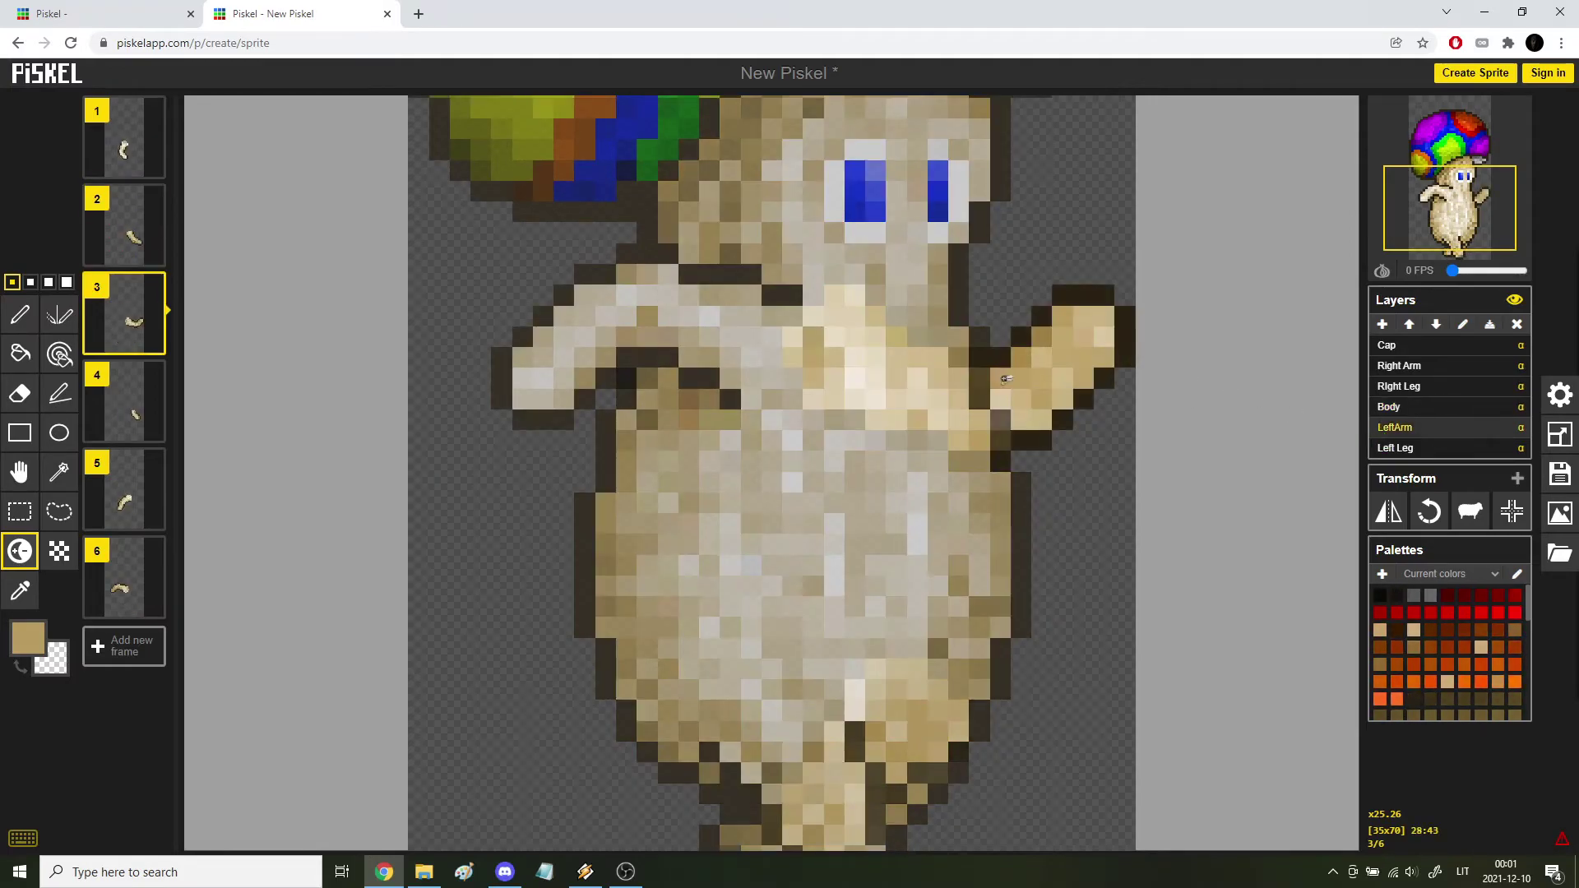
left_click_drag(1040, 419, 1023, 384)
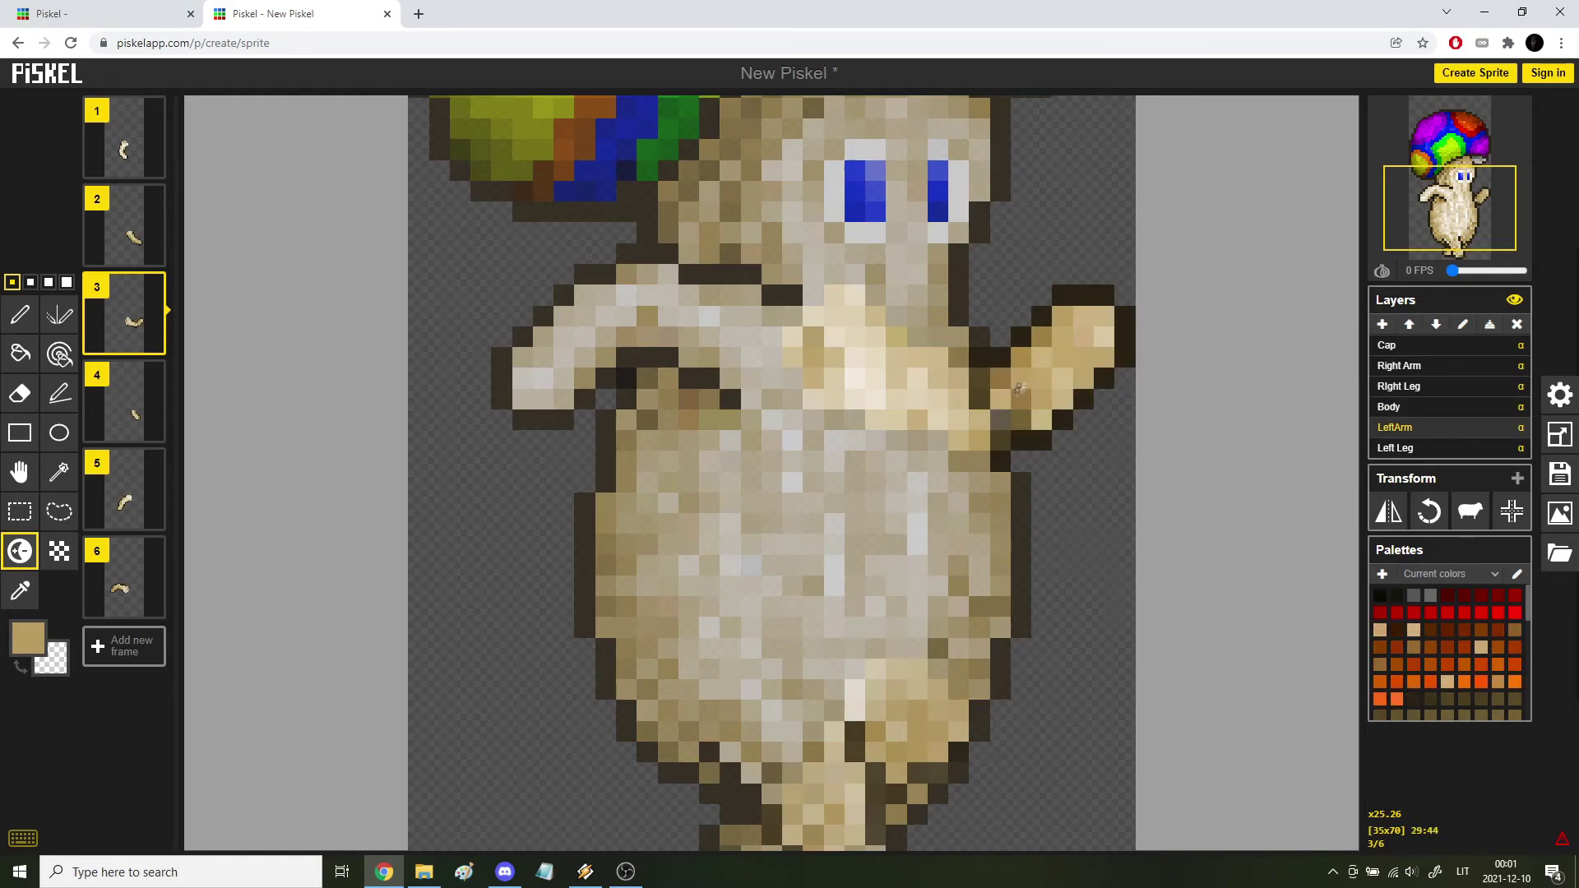
left_click(19, 314)
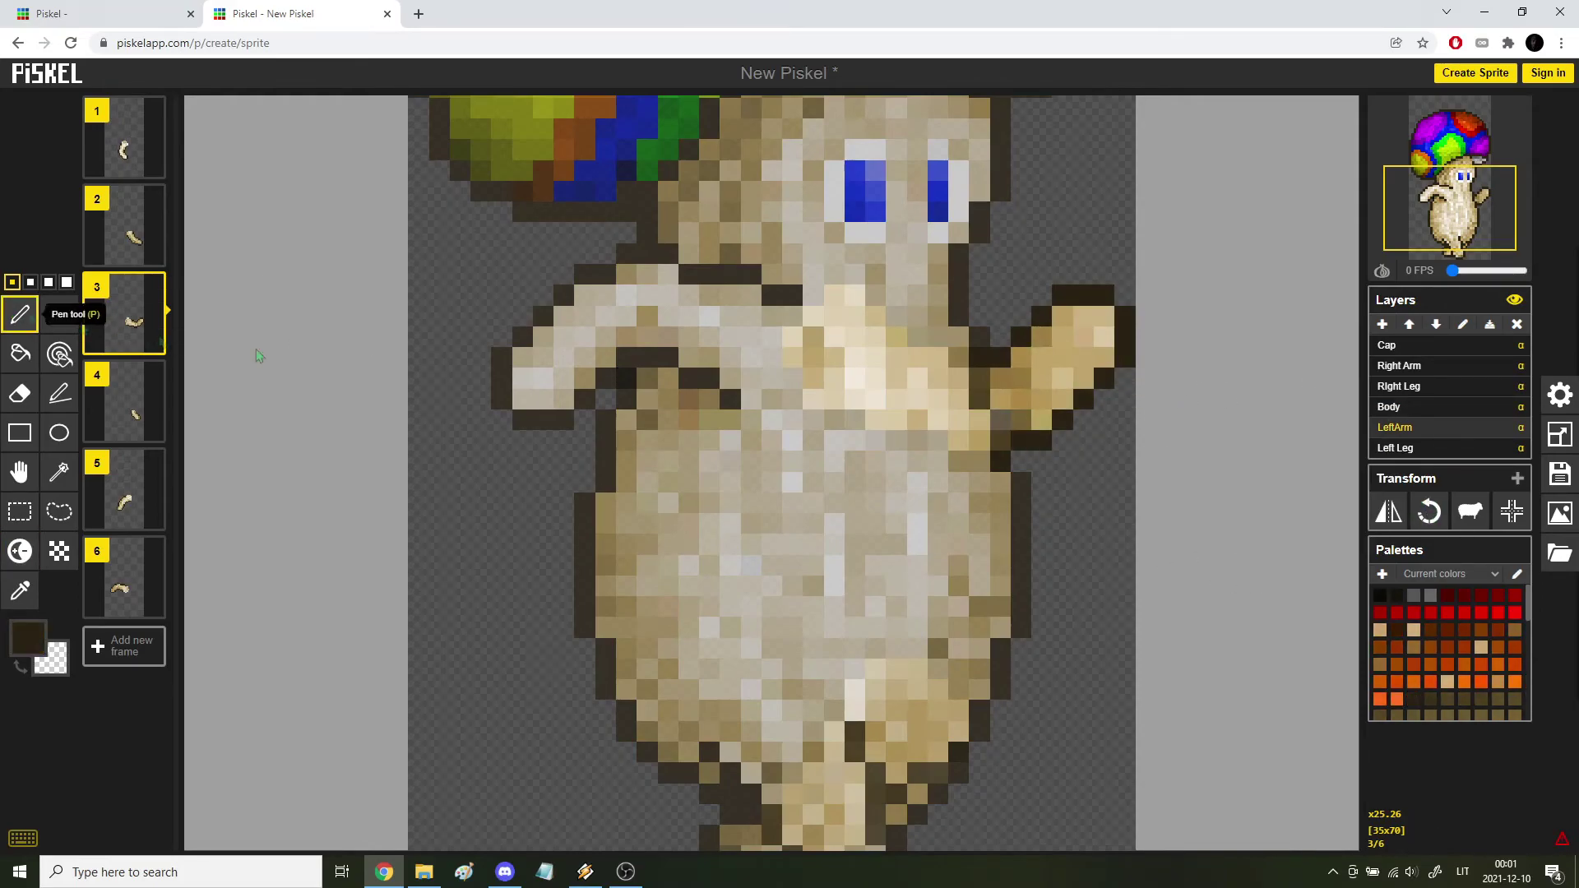
scroll(1169, 489, "up", 2)
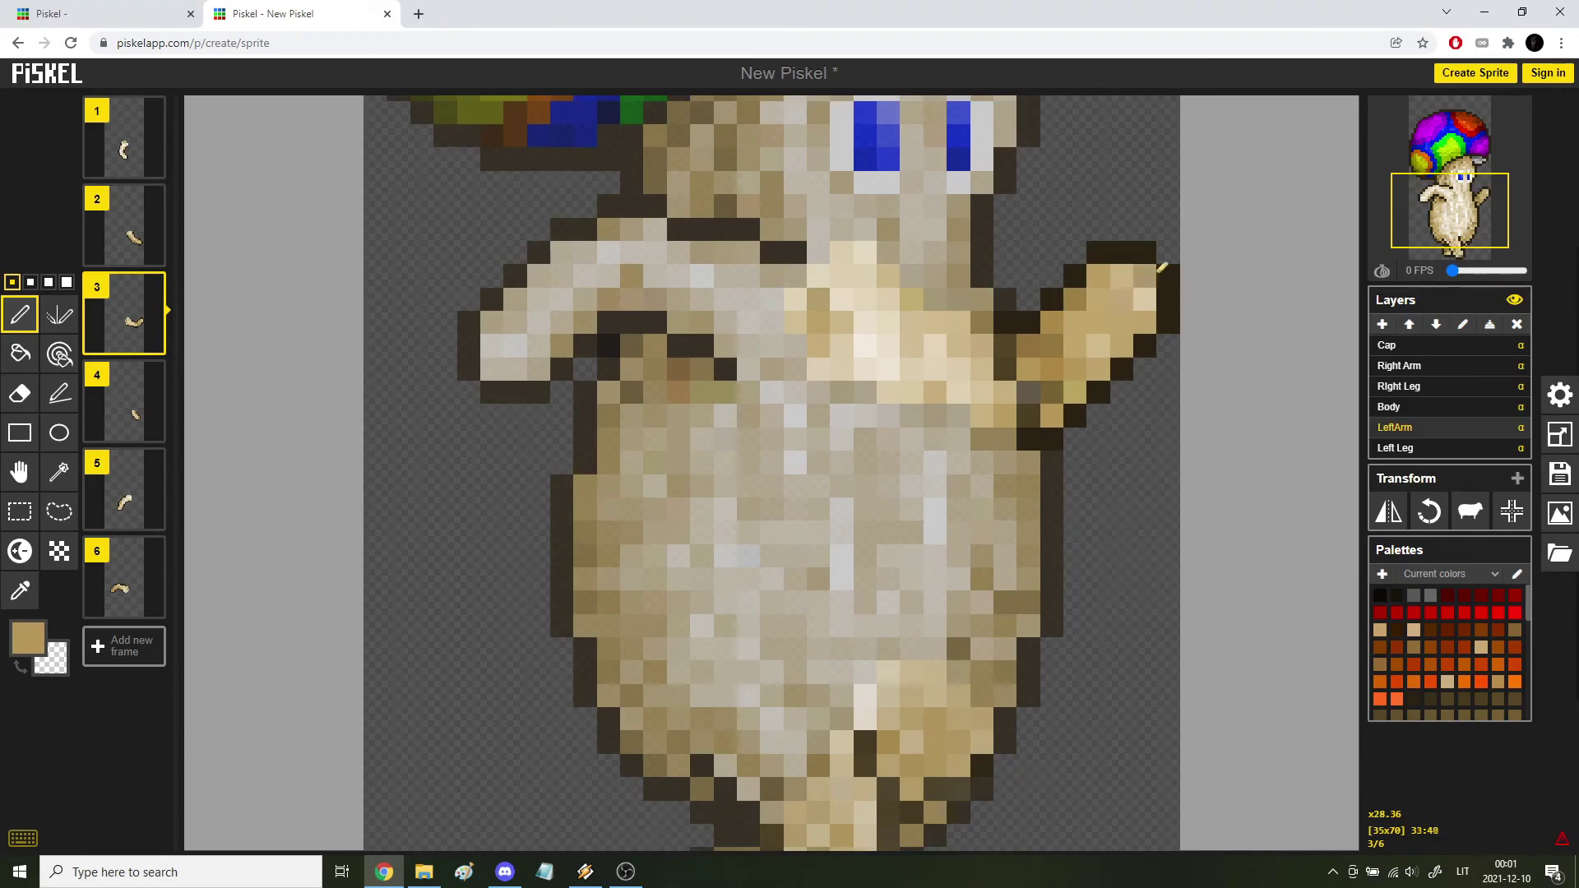
In frame 4 of the Body layer, darken the body pixels around the inner and lower edges of the right arm.
left_click(1402, 407)
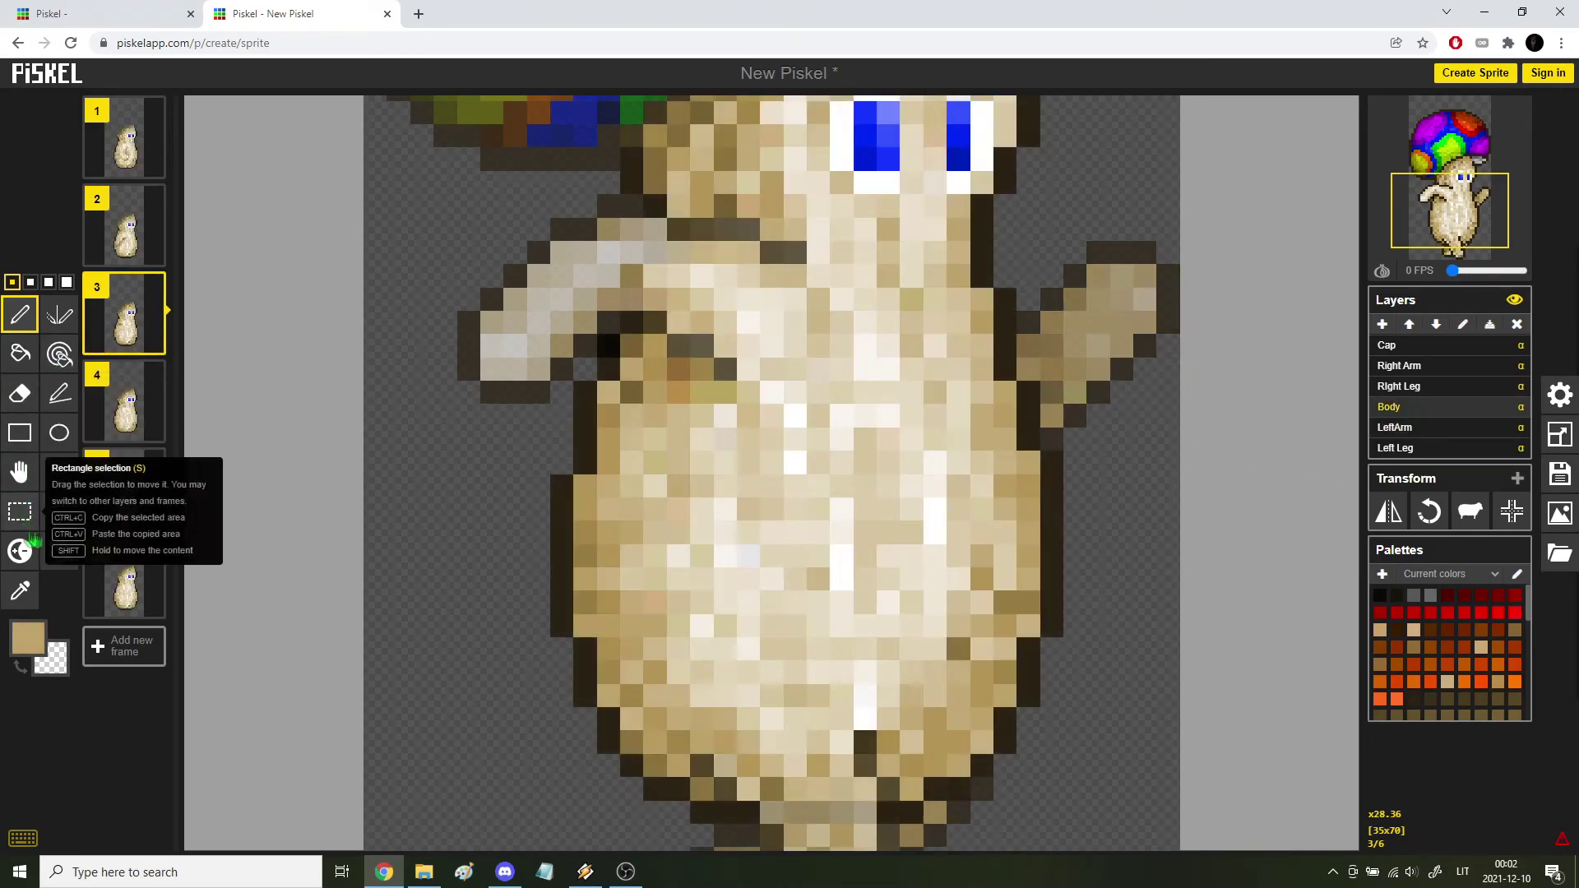
left_click(19, 551)
left_click(124, 401)
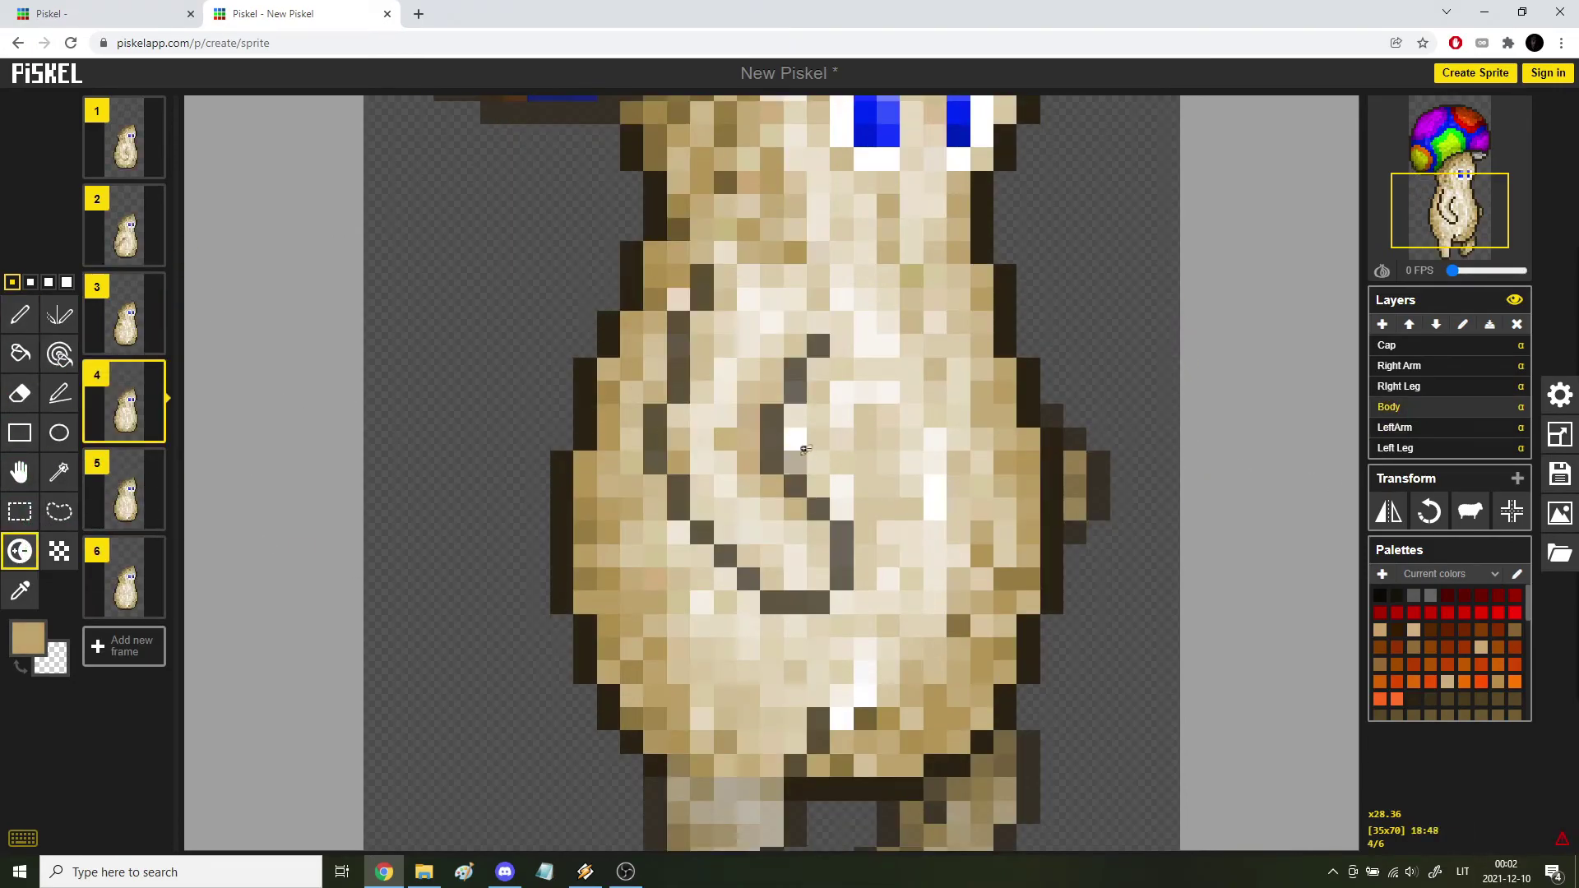
mouse_move(810, 430)
left_mouse_down()
mouse_move(814, 466)
mouse_move(867, 491)
mouse_move(870, 525)
mouse_move(819, 475)
mouse_move(843, 358)
left_mouse_up()
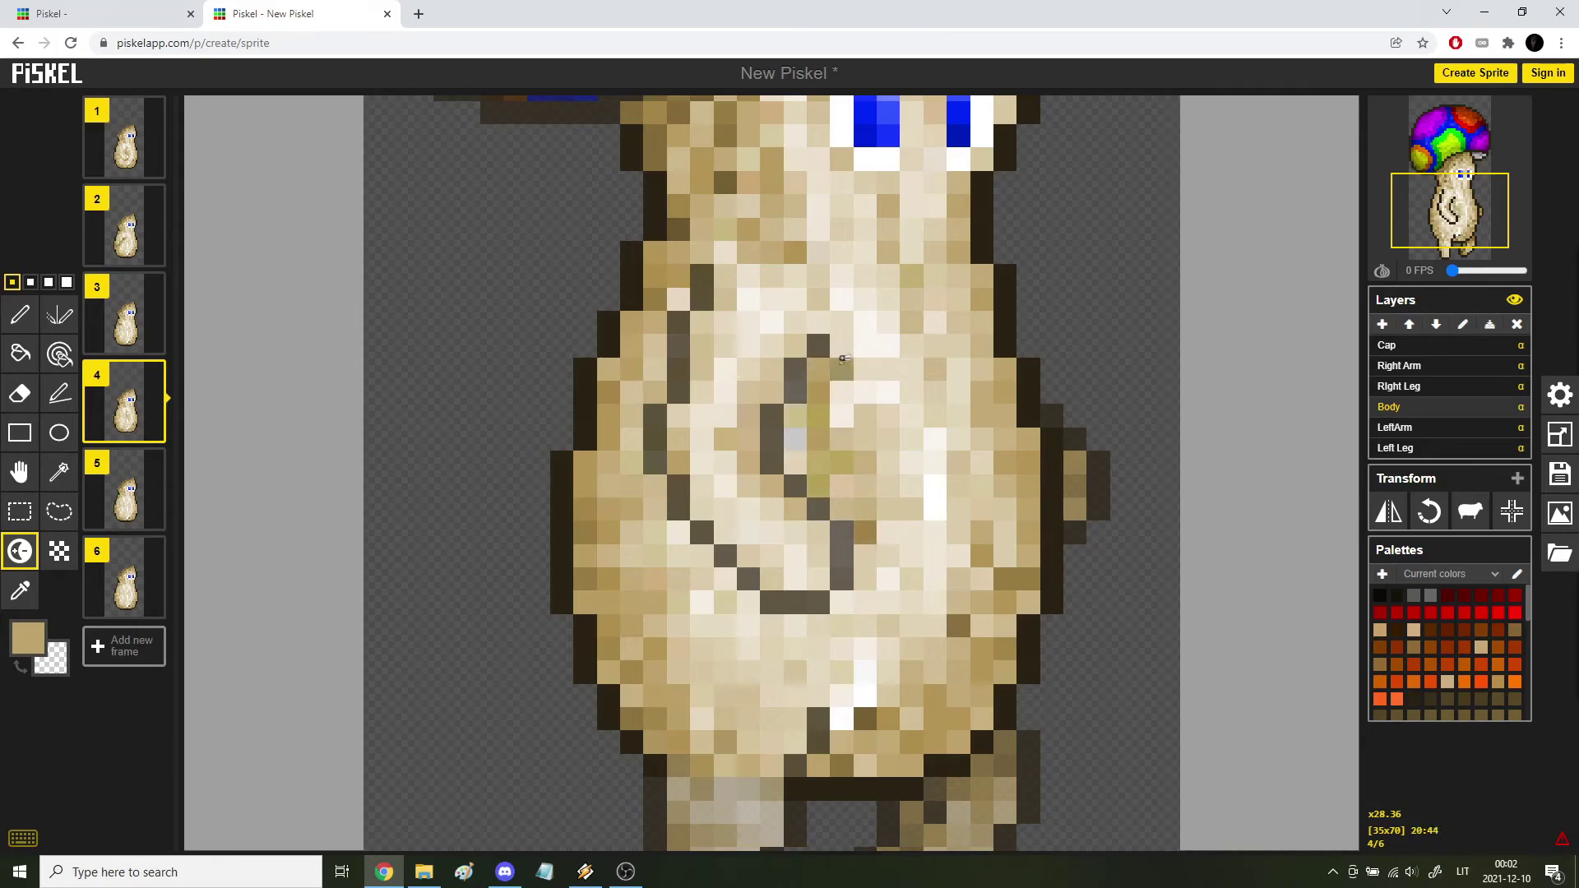
mouse_move(703, 520)
left_mouse_down()
mouse_move(654, 378)
mouse_move(789, 633)
mouse_move(679, 527)
mouse_move(822, 468)
mouse_move(876, 575)
mouse_move(876, 649)
left_mouse_up()
scroll(835, 479, "up", 1)
scroll(834, 480, "down", 4)
Darken the body pixels along the lower edge of the right arm in frame 5.
key("Down")
scroll(799, 453, "up", 5)
mouse_move(689, 510)
left_mouse_down()
mouse_move(908, 697)
mouse_move(730, 560)
mouse_move(908, 461)
mouse_move(744, 670)
mouse_move(908, 699)
left_mouse_up()
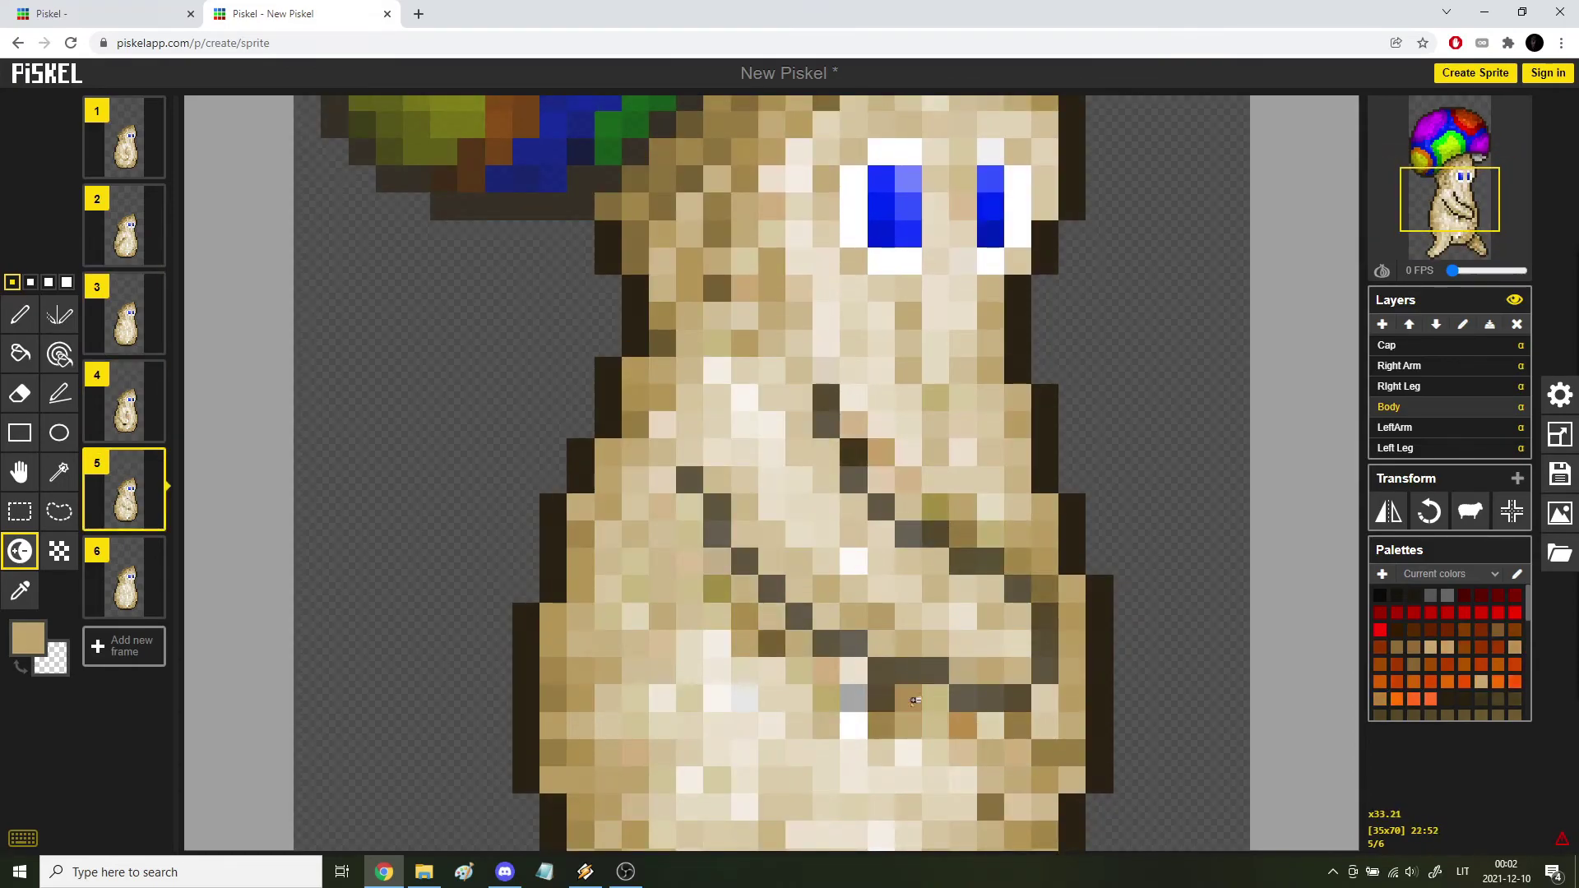
Compare the body shading in frames 4 and 5 and add matching shadow around the right arm in frame 6.
key("Up")
scroll(915, 705, "down", 2)
key("Down")
key("Down")
left_click_drag(840, 446, 815, 422)
scroll(683, 510, "up", 5)
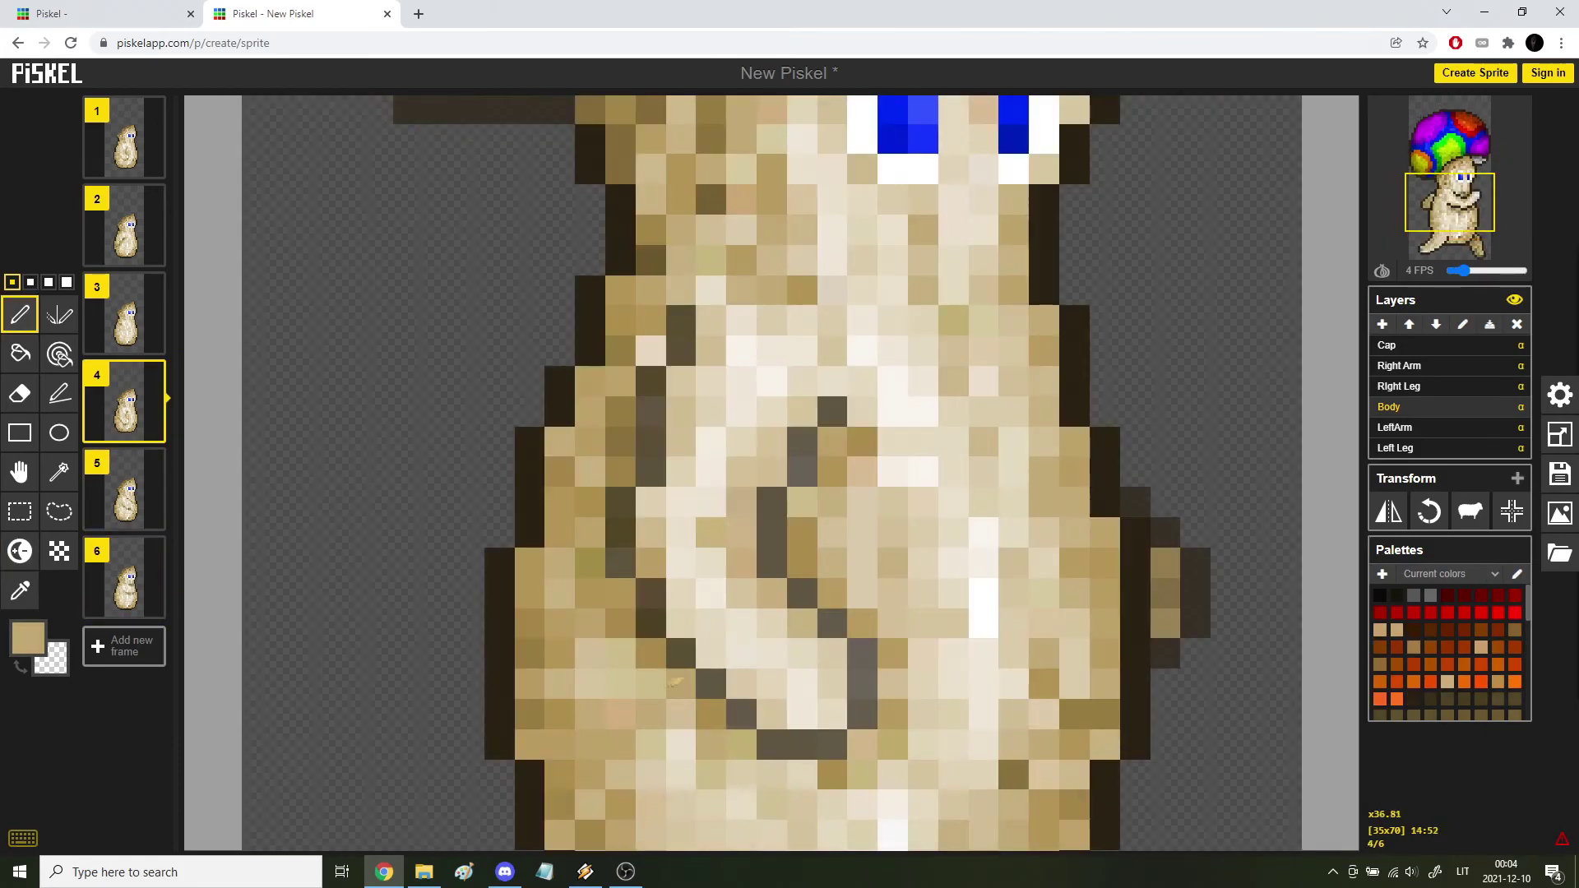
In frame 5, recolour the off-tone shadow pixels beneath the right forearm with a darker brown sampled from the body's edge.
scroll(716, 716, "down", 4)
key("Down")
scroll(979, 553, "up", 5)
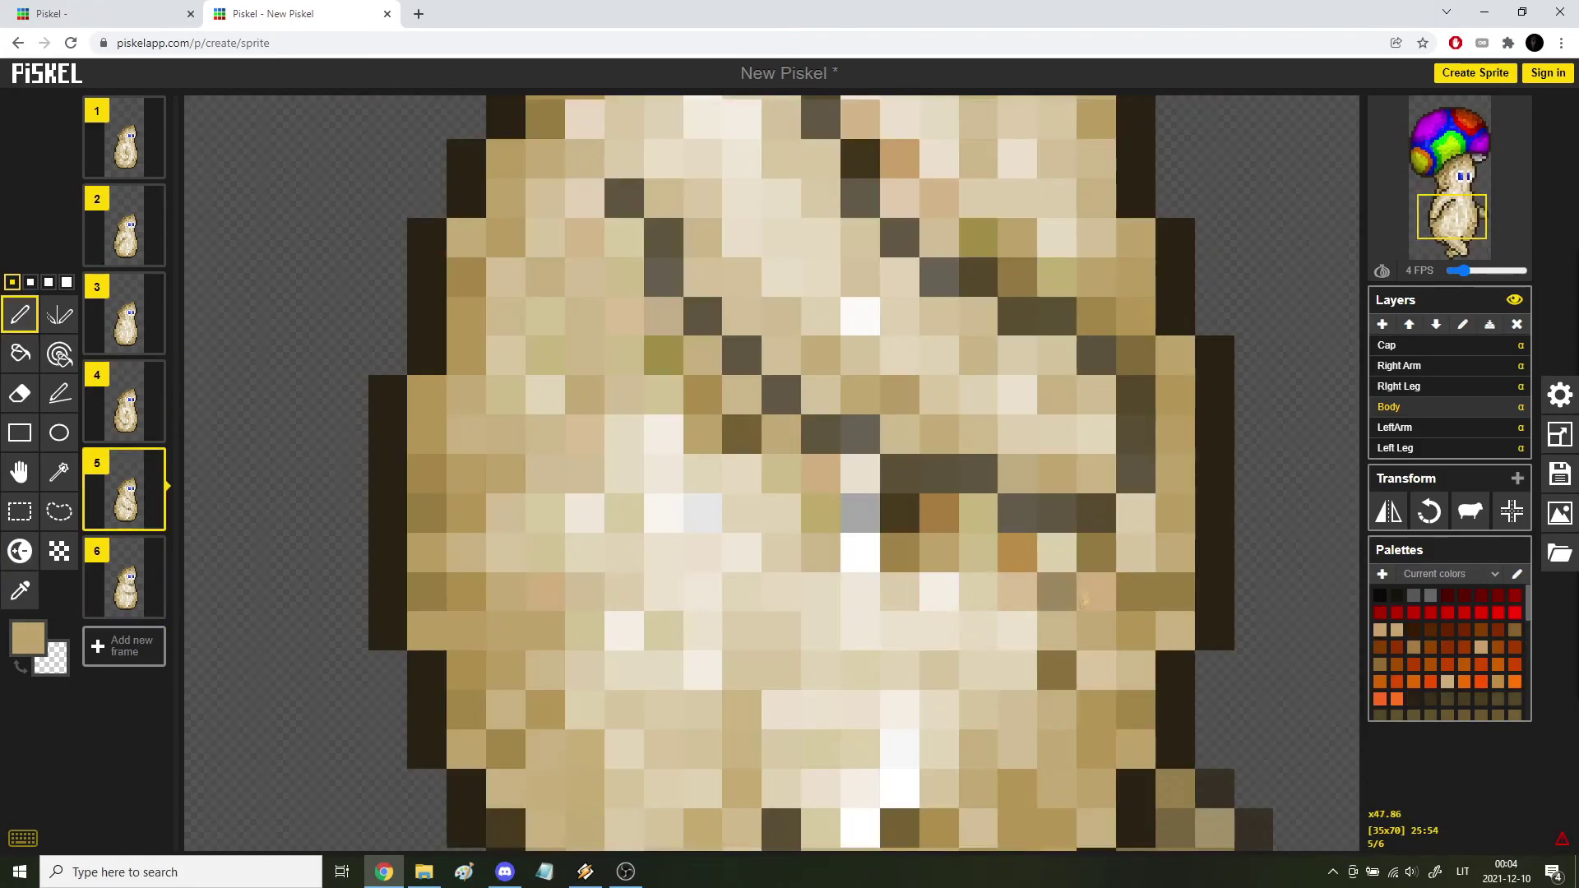
left_click(1121, 587, "alt")
left_click(900, 513)
left_click(741, 436)
left_click(903, 540)
left_click(1017, 553)
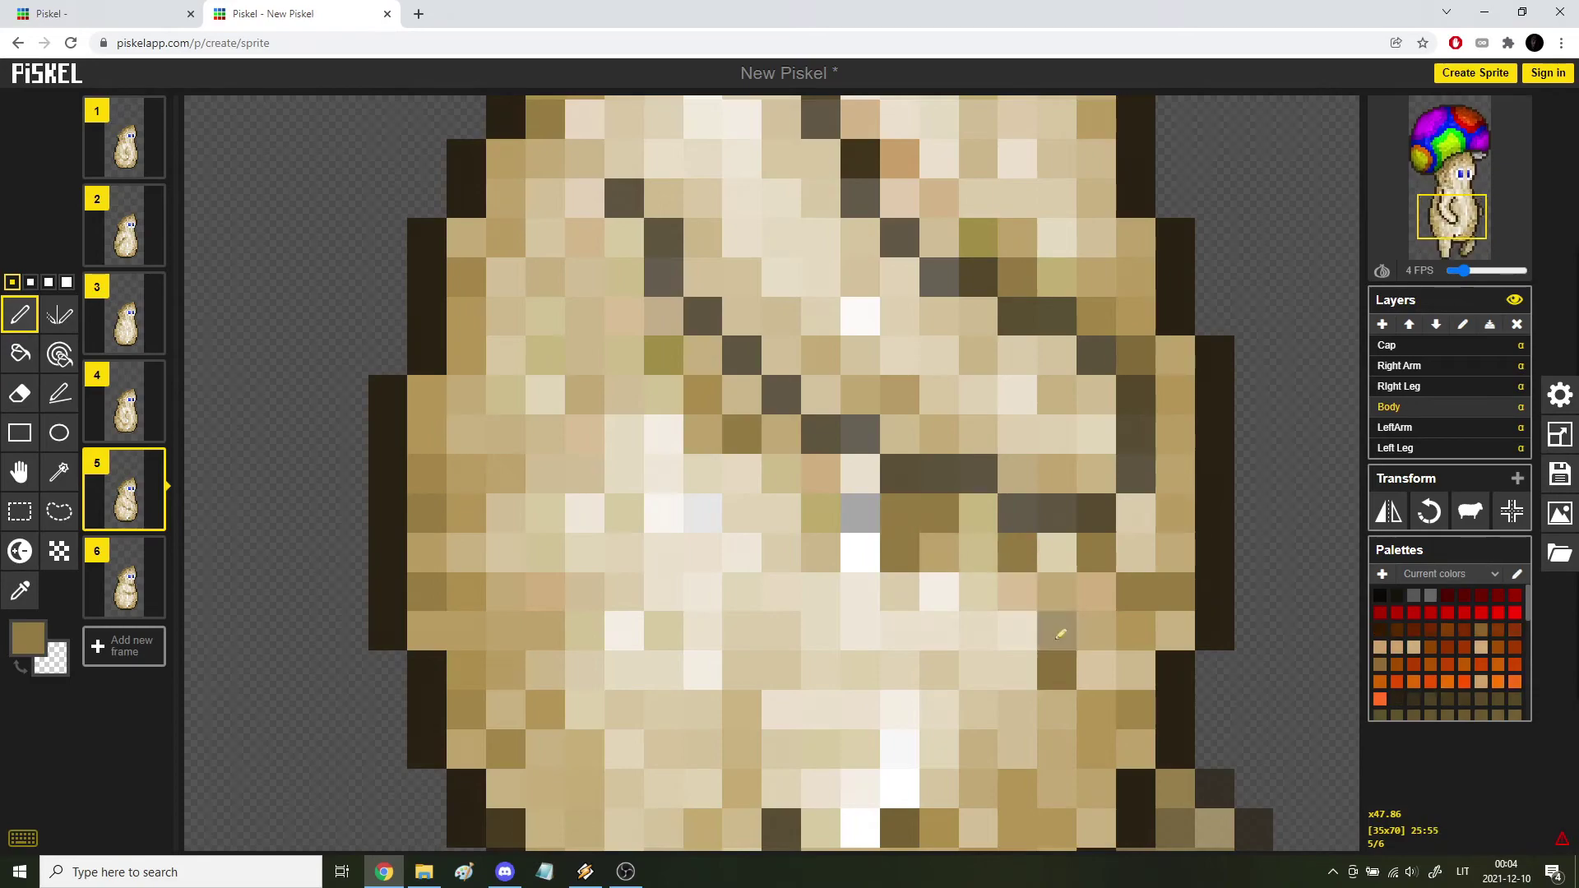
Soften the shadow under the right forearm in frame 5 with lighter tan tones sampled from the lower body.
left_click(1135, 708, "alt")
left_click(926, 520)
left_click_drag(928, 517, 900, 553)
left_click(900, 630, "alt")
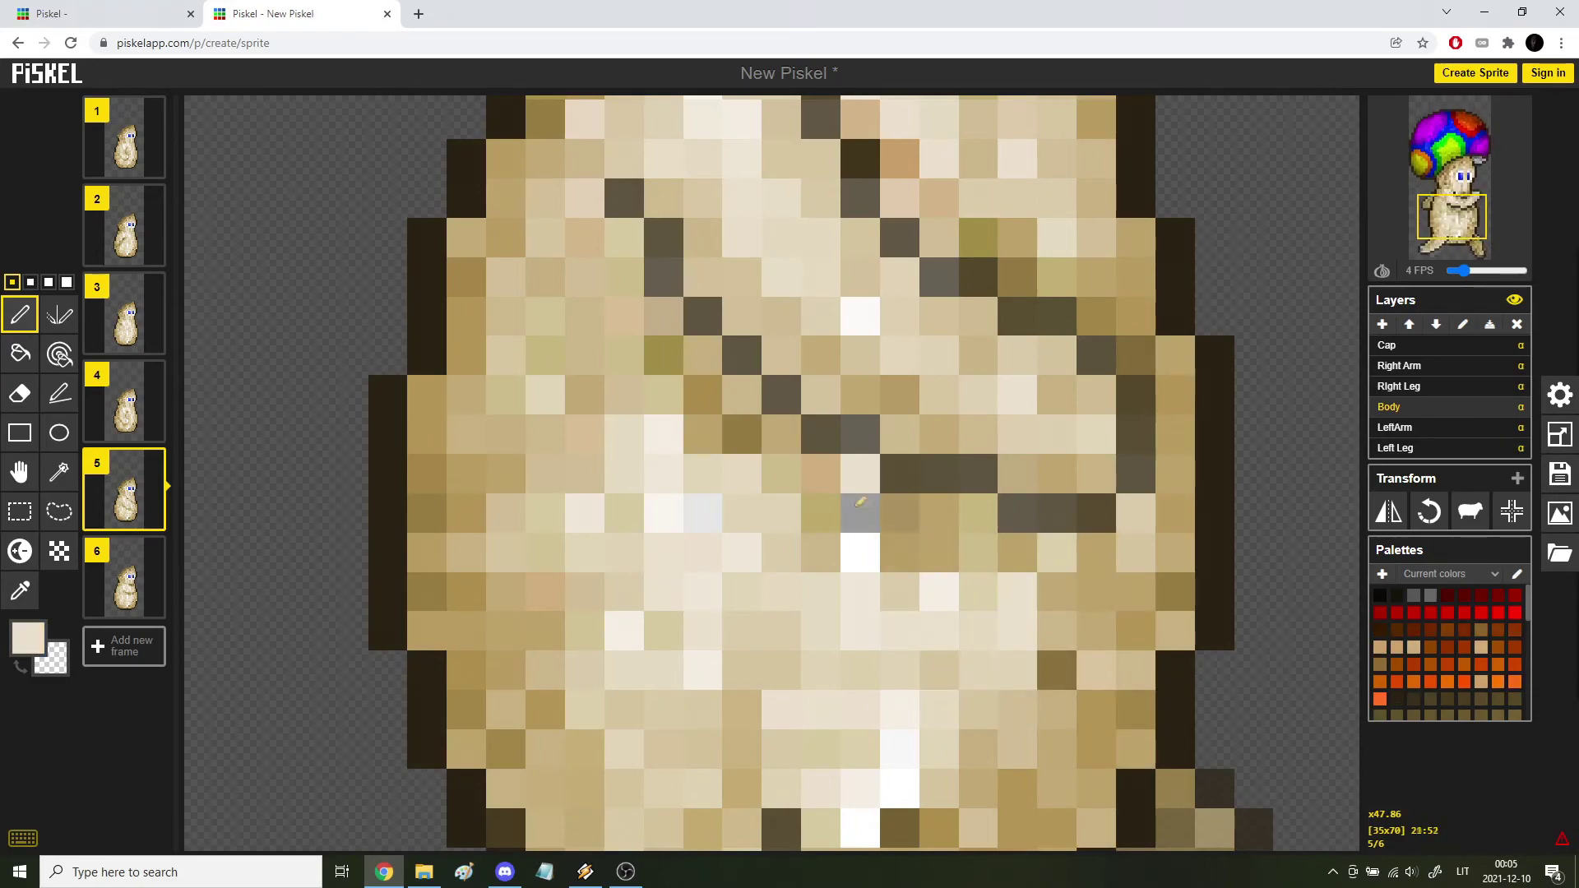
left_click(739, 437, "alt")
left_click(1093, 787, "alt")
left_click_drag(819, 517, 862, 515)
left_click(1063, 669, "alt")
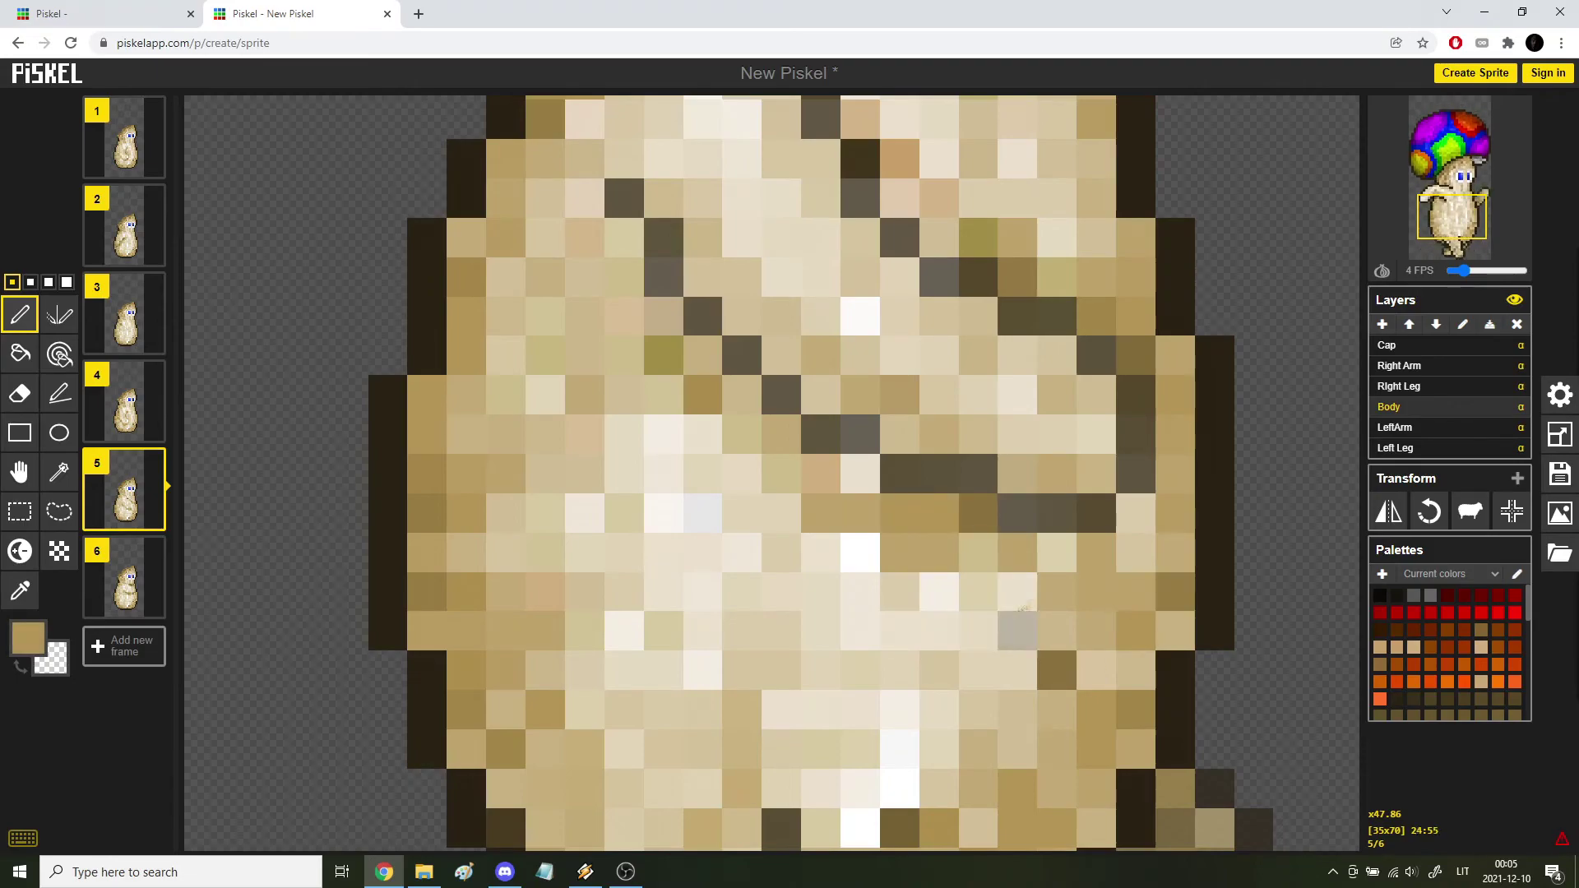
Blend the remaining off-tone pixels below and above the right forearm in frame 5 with tan tones sampled nearby.
scroll(851, 536, "up", 1)
left_click(851, 536, "alt")
scroll(851, 537, "down", 5)
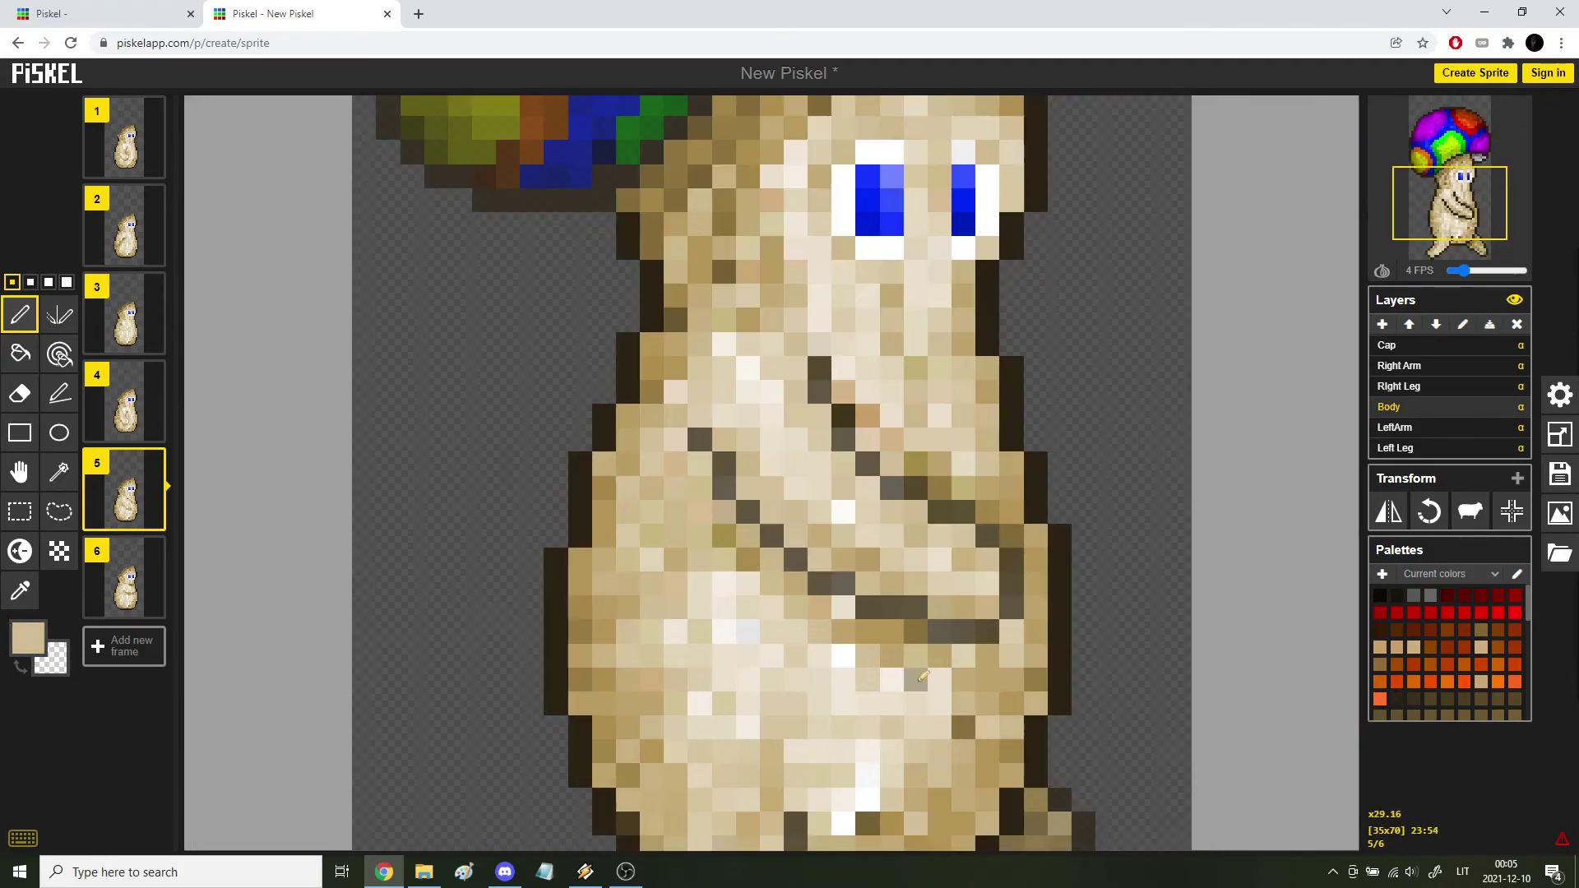
scroll(913, 494, "up", 2)
left_click(995, 463, "alt")
left_click(991, 477, "alt")
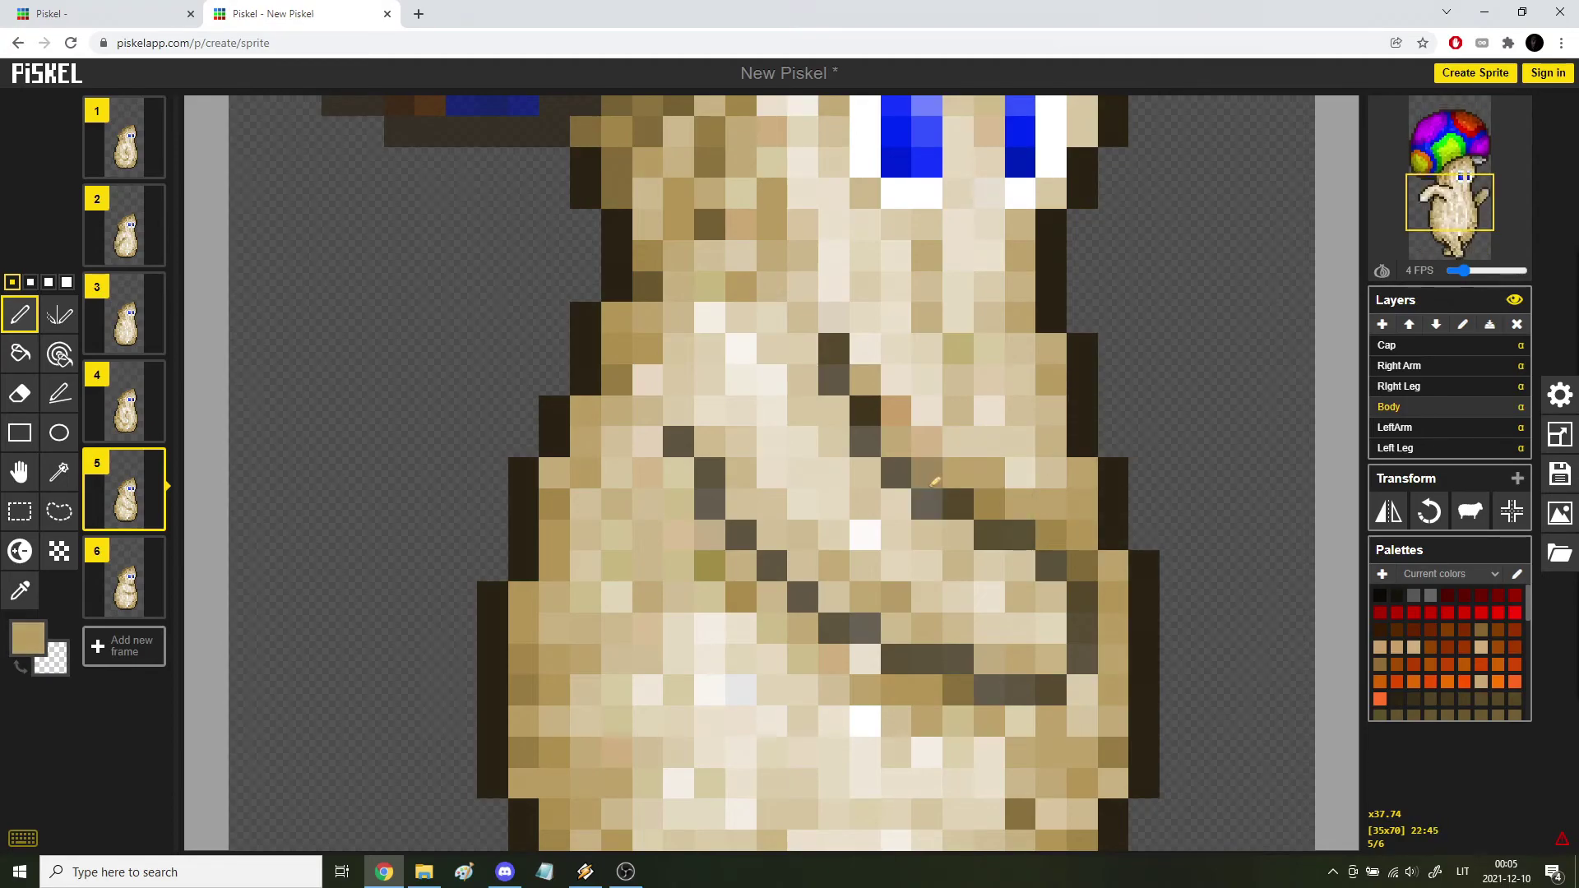
scroll(1106, 536, "up", 1)
scroll(1106, 541, "down", 5)
In frame 6, recolour the off-tone shadow pixels directly beneath the right forearm with tan tones sampled from the body.
key("Down")
scroll(979, 668, "up", 5)
left_click_drag(900, 633, 804, 634)
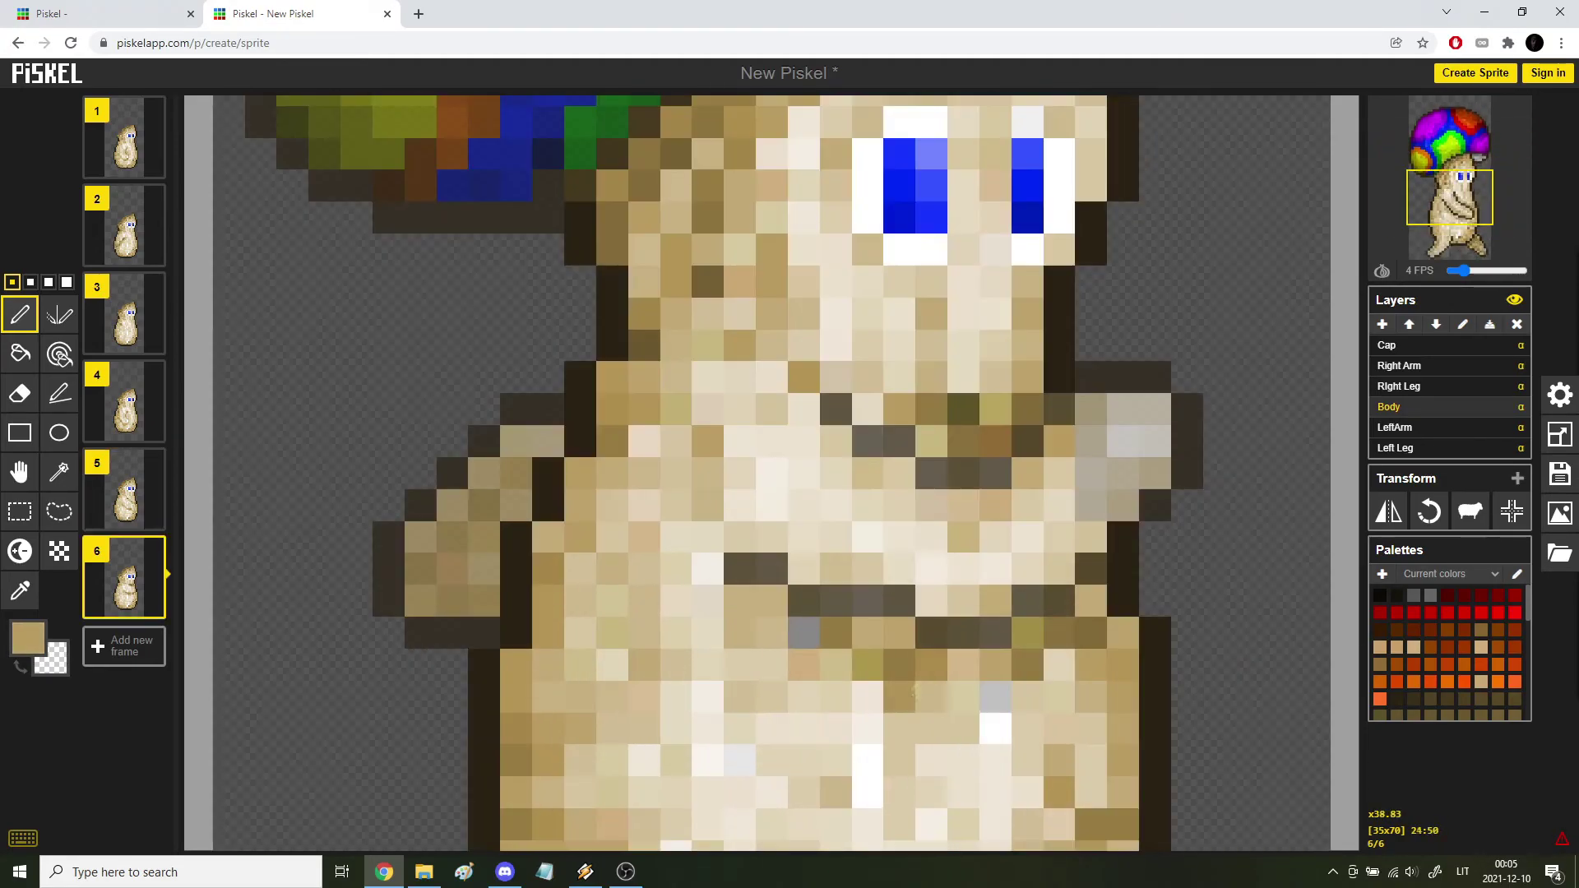
left_click(899, 664, "alt")
left_click(899, 640)
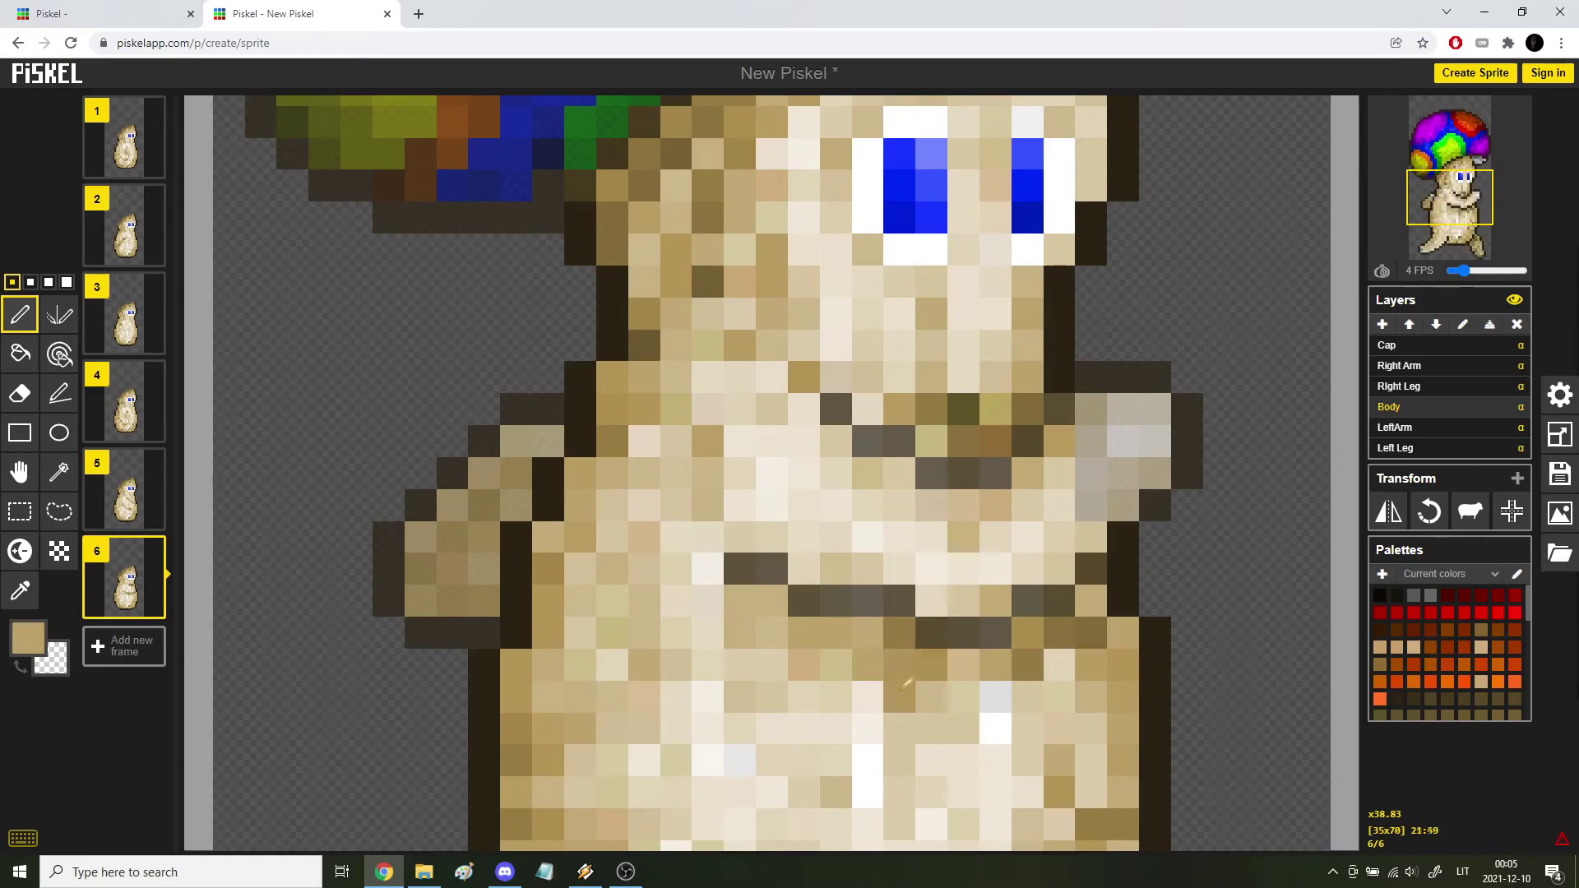
Blend the remaining off-tone pixels below and above the right forearm in frame 6 with tan tones sampled nearby.
left_click(1028, 730, "alt")
left_click(1028, 666)
left_click(901, 698)
left_click(870, 669, "alt")
left_click(900, 667)
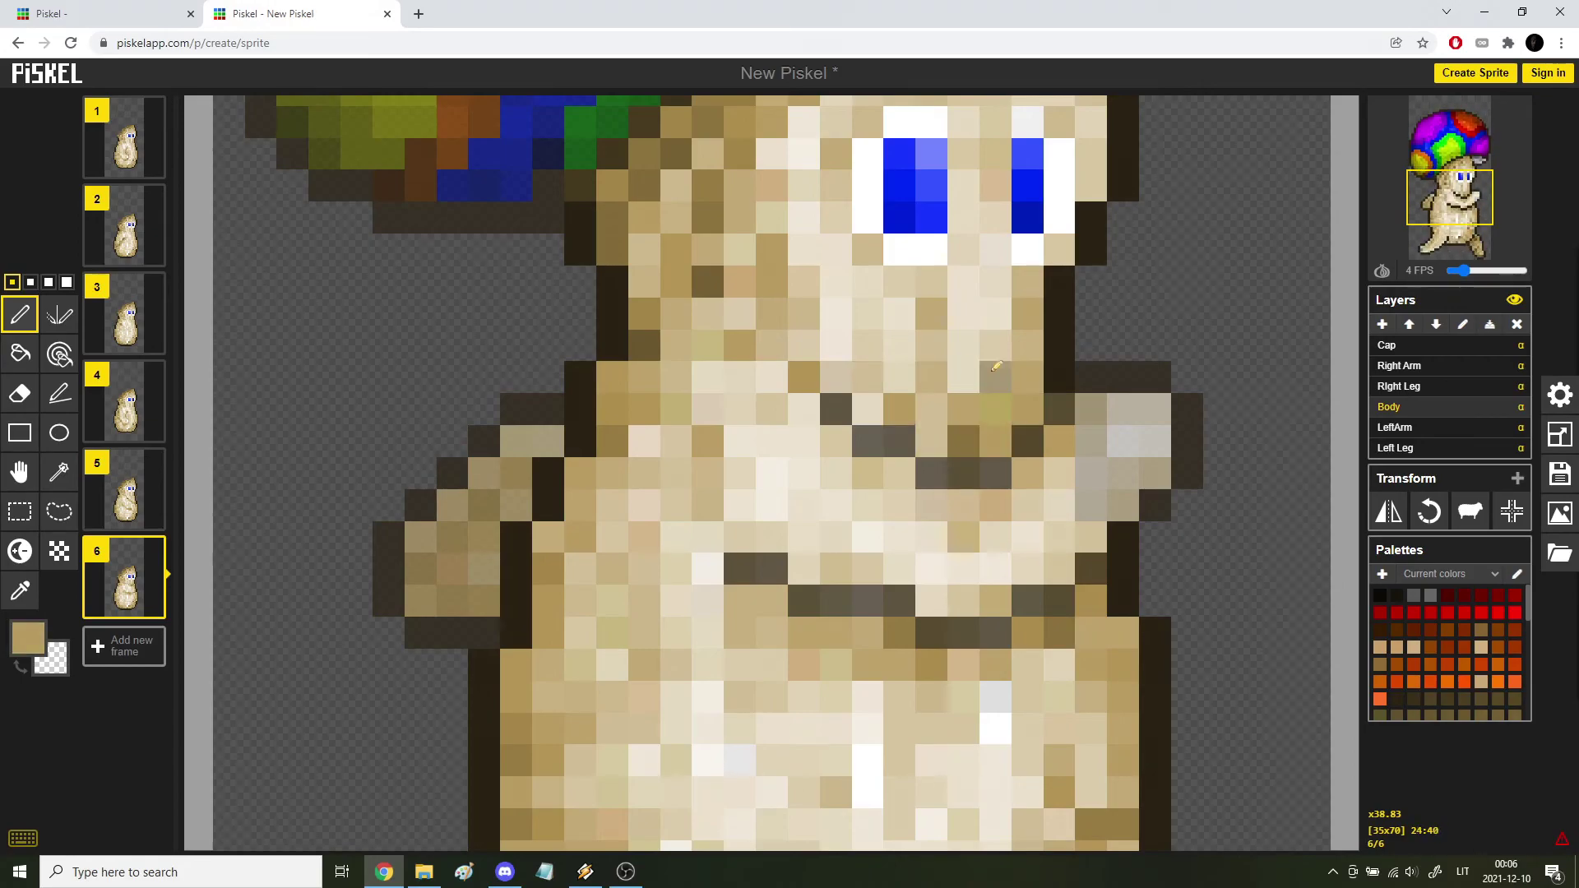
scroll(839, 378, "down", 3)
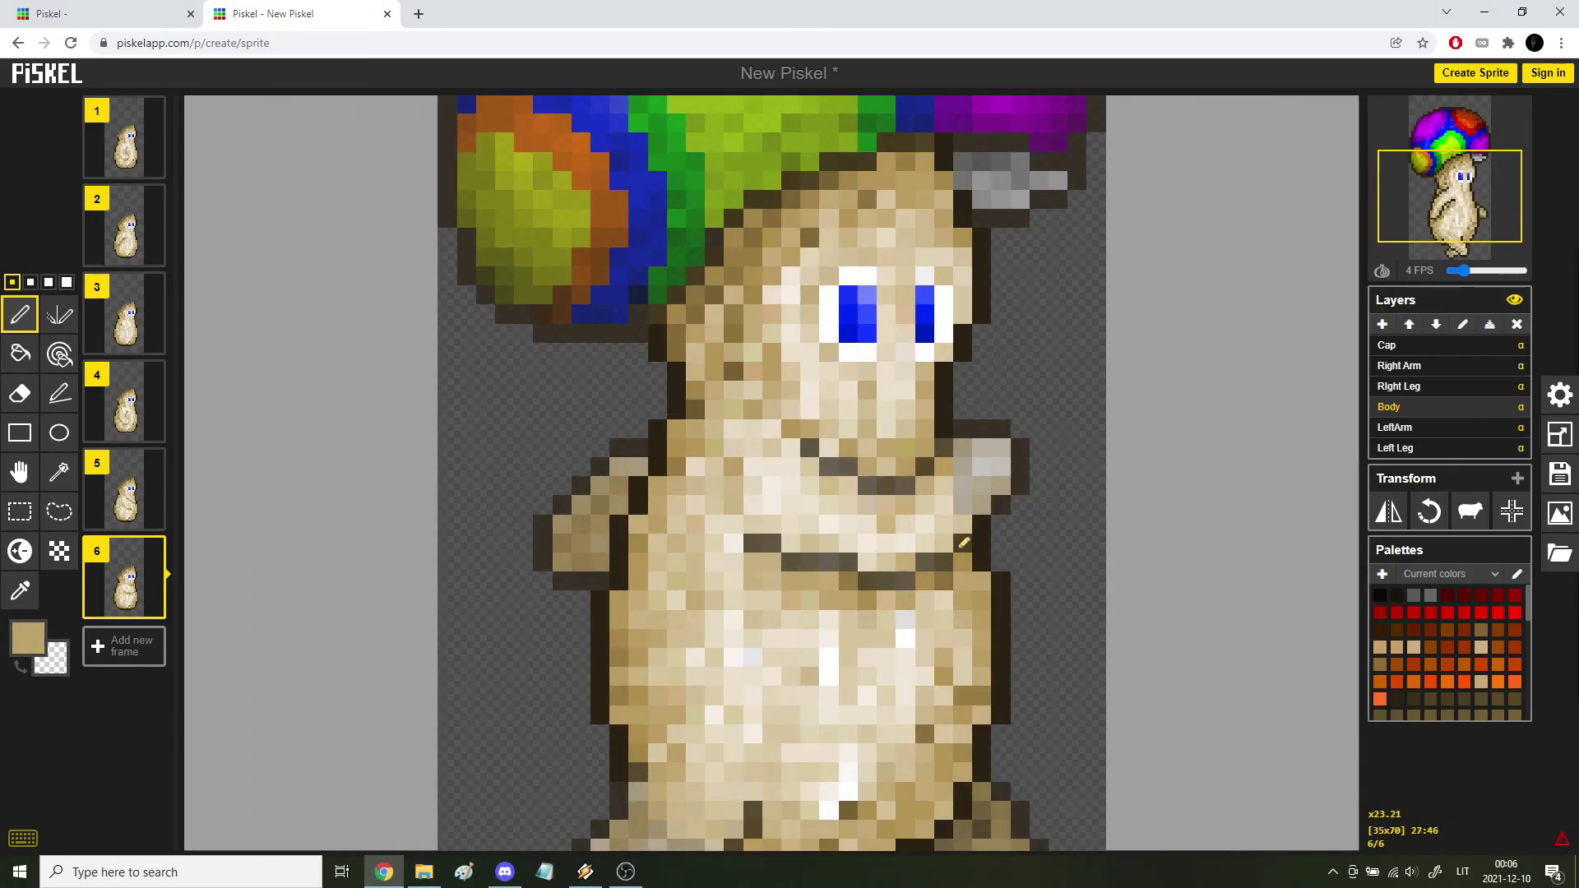
In frame 5, shade the pixels along the underside of the right arm with a tan sampled from the body.
key("Up")
scroll(720, 559, "up", 3)
left_click(719, 560, "alt")
scroll(720, 560, "down", 1)
left_click(912, 681, "alt")
left_click_drag(742, 572, 800, 627)
In frame 2, recolour shadow pixels below the right hand and forearm with a darker brown sampled from the body's edge.
key("Down")
key("Up")
key("Up")
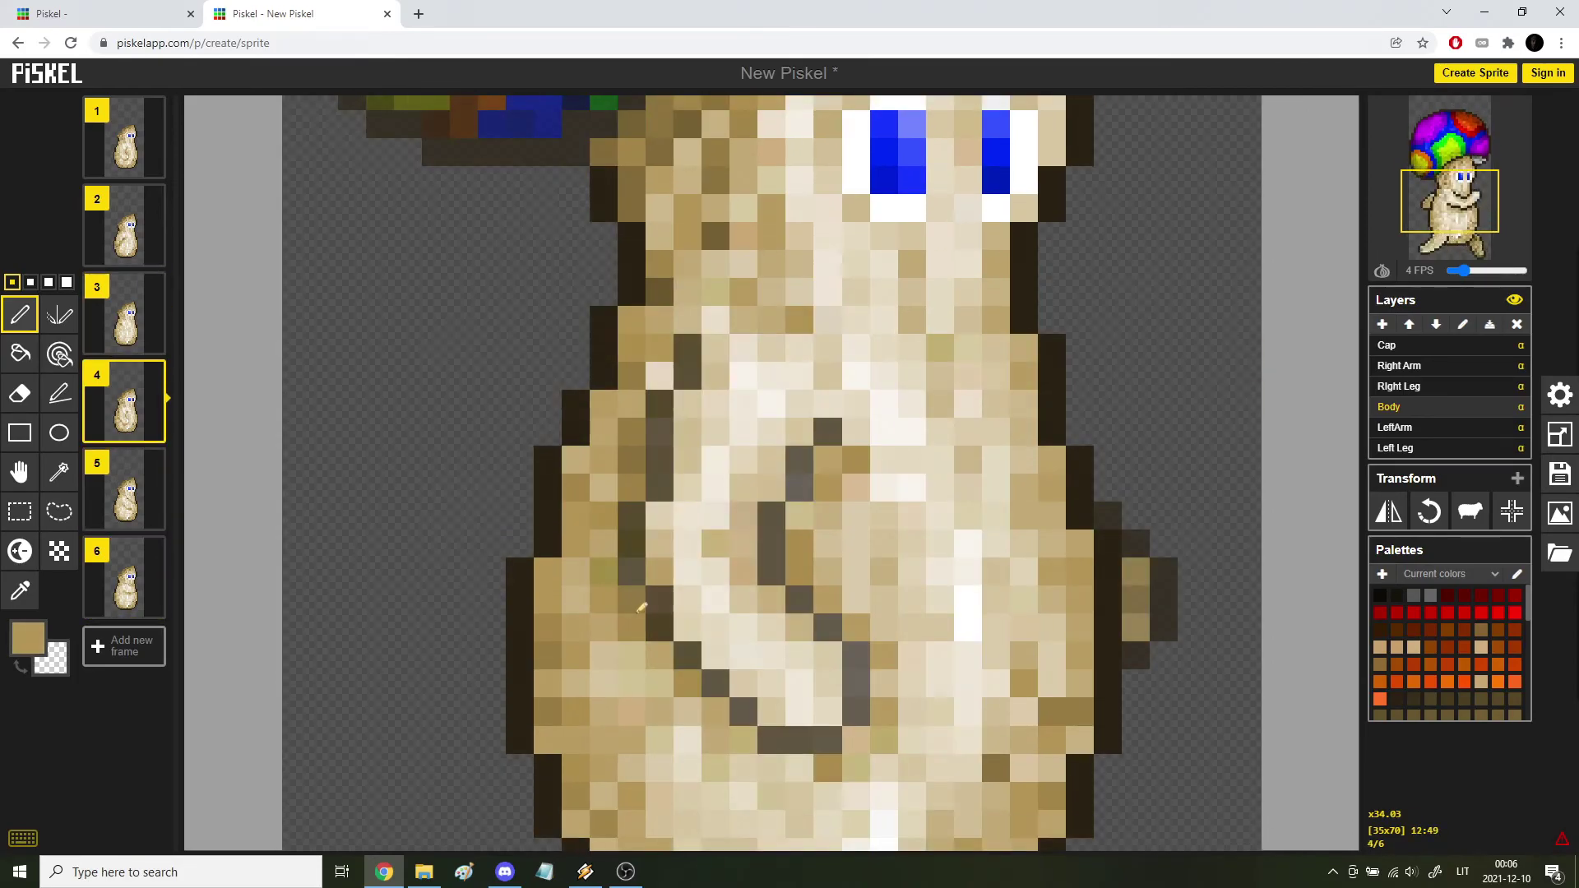
key("Up")
key("Up")
scroll(744, 650, "up", 2)
left_click(543, 692, "alt")
left_click(562, 696, "alt")
left_click_drag(533, 695, 601, 661)
left_click(673, 589)
left_click(712, 516)
left_click_drag(781, 441, 747, 444)
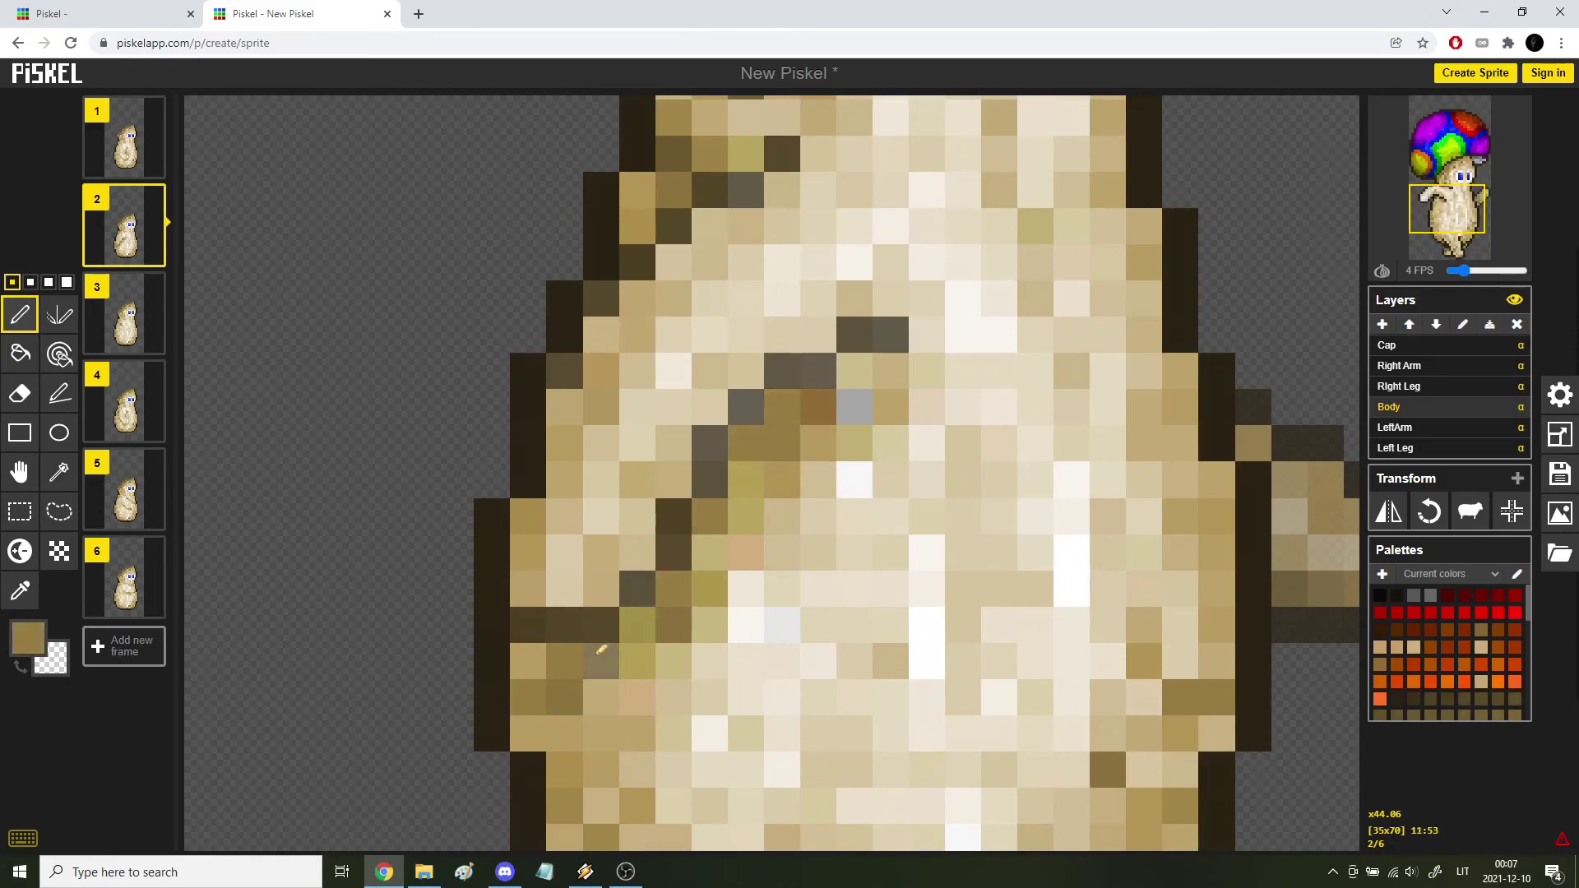
Continue the shadow beneath the right arm in frame 2 with brown and mid-tan tones sampled from the lower body.
left_click(563, 696, "alt")
left_click(530, 663)
left_click(533, 732, "alt")
left_click(637, 661)
left_click(710, 589)
left_click(746, 518)
left_click_drag(782, 444, 891, 408)
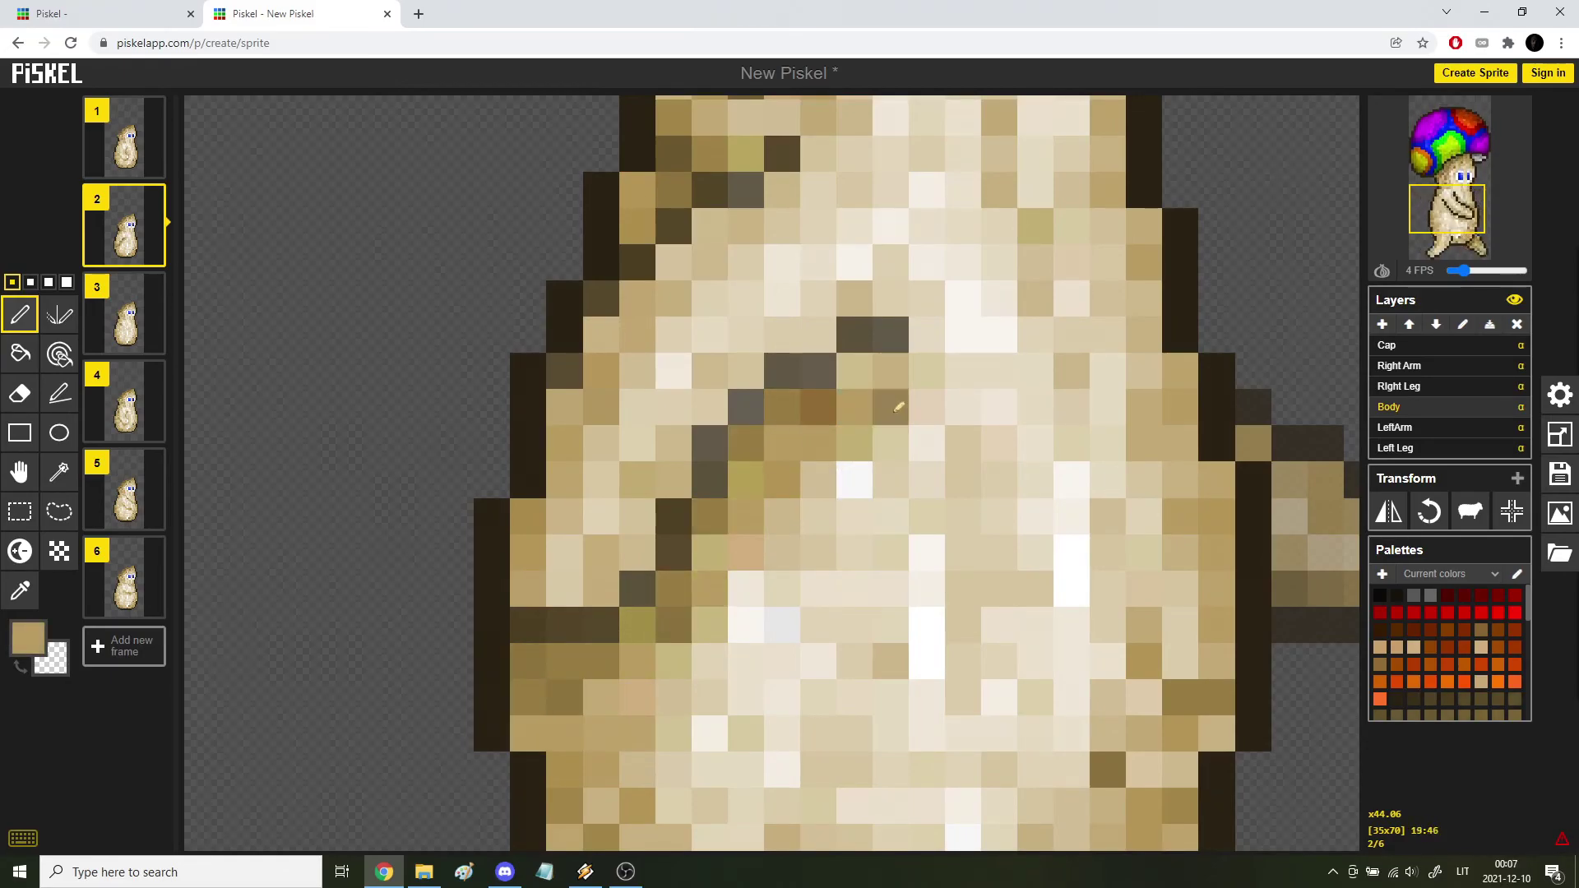
Recolour the shadow's corner below the right hand and soften its outer edge in frame 2 with sampled tan tones.
left_click(818, 408, "alt")
left_click(531, 661)
left_click(637, 733, "alt")
left_click(674, 661)
left_click_drag(709, 554, 744, 552)
left_click(745, 482)
left_click(639, 624)
scroll(689, 724, "down", 1)
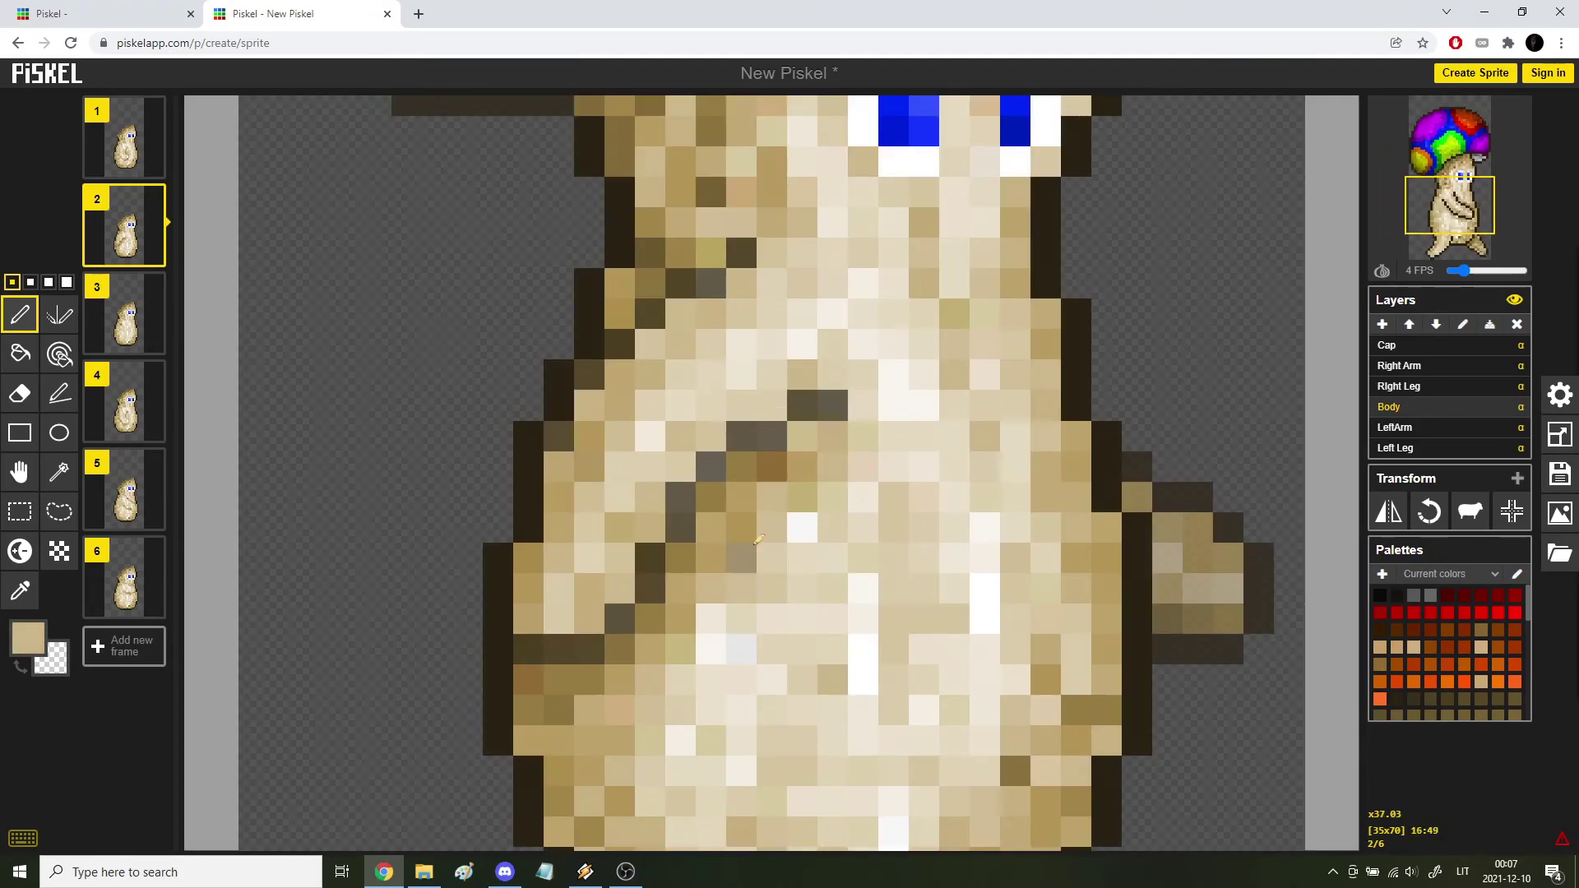
Lighten a stray pixel beside the right arm's shadow in frame 2 with a cream tone sampled from the belly.
scroll(771, 575, "down", 2)
scroll(796, 532, "up", 4)
left_click(800, 576, "alt")
left_click(800, 519)
scroll(810, 609, "down", 6)
scroll(987, 568, "up", 3)
scroll(1003, 553, "down", 3)
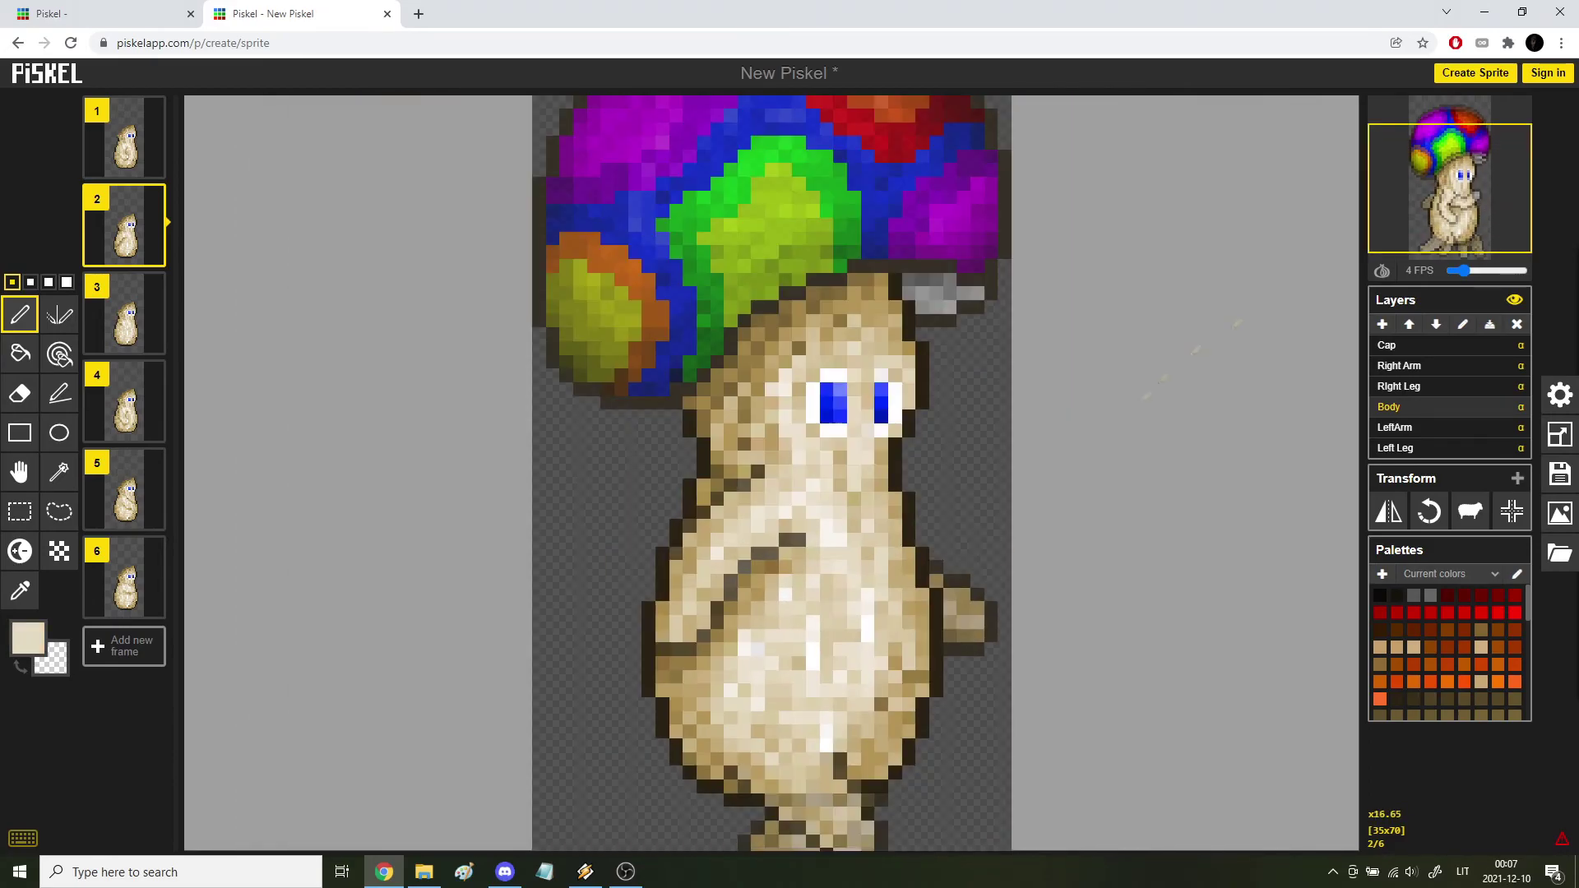
Play the walk in an enlarged separate preview window and set the animation speed to 12 FPS.
left_click(1511, 113)
left_click_drag(270, 311, 656, 710)
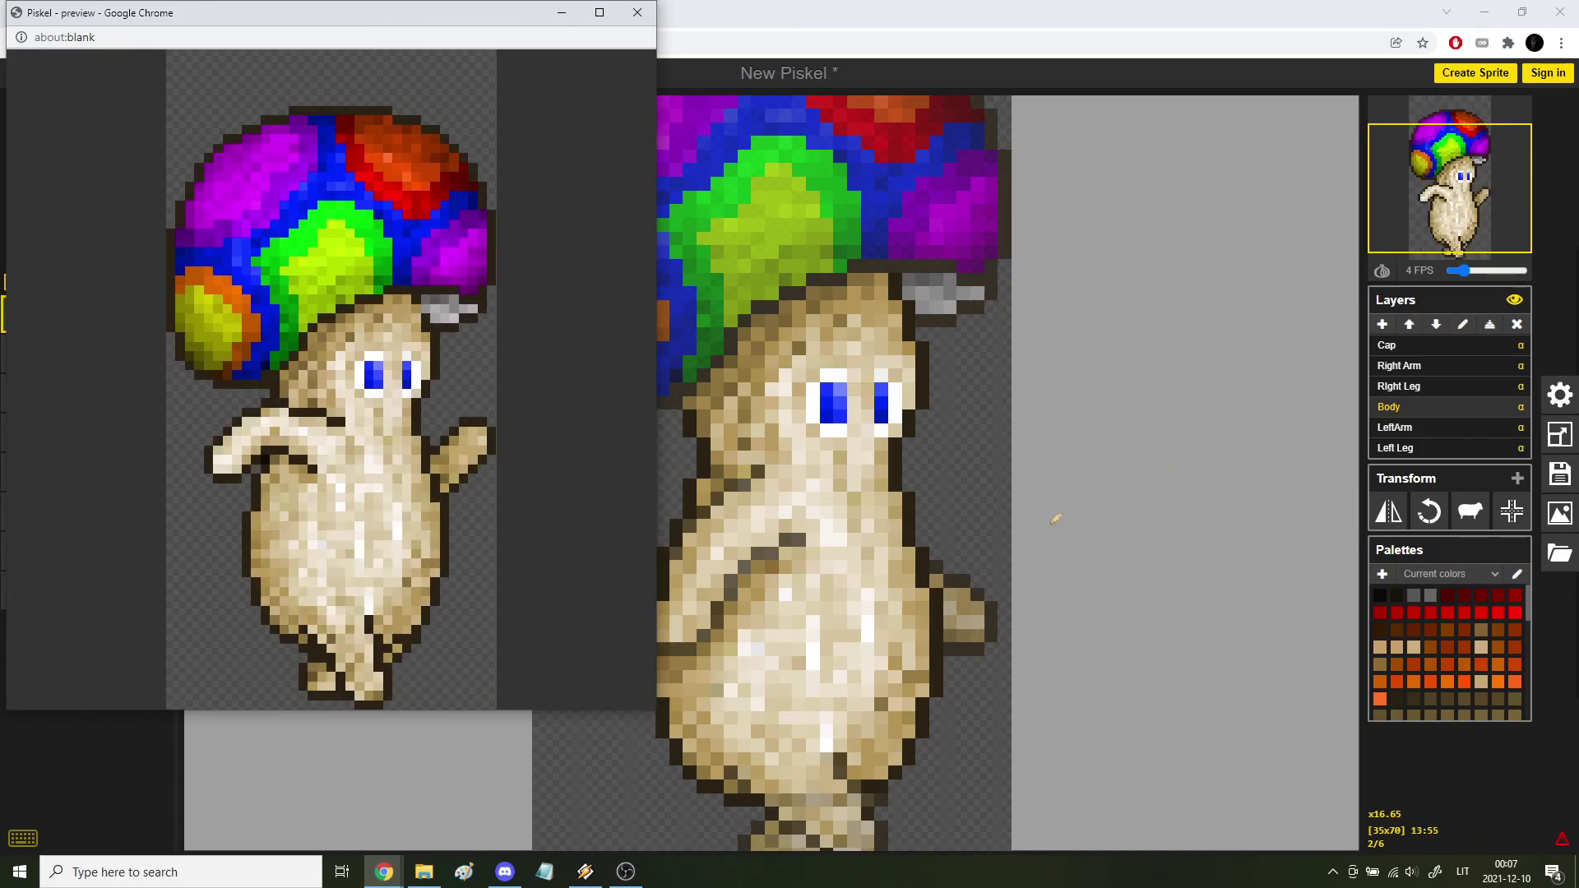
left_click_drag(1463, 270, 1485, 270)
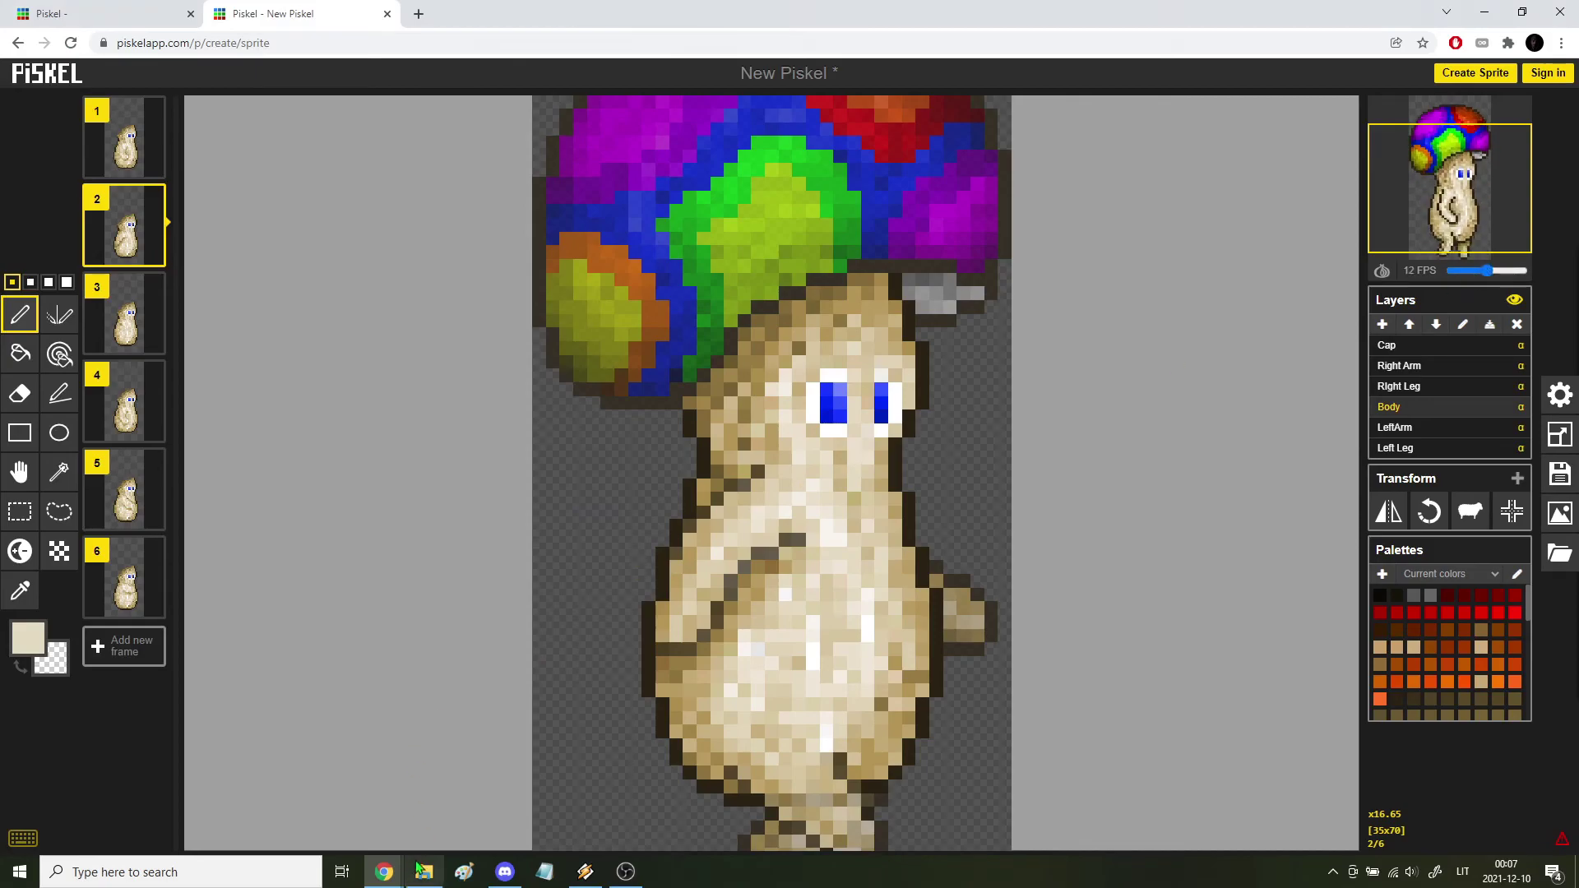
mouse_move(384, 871)
left_click(473, 798)
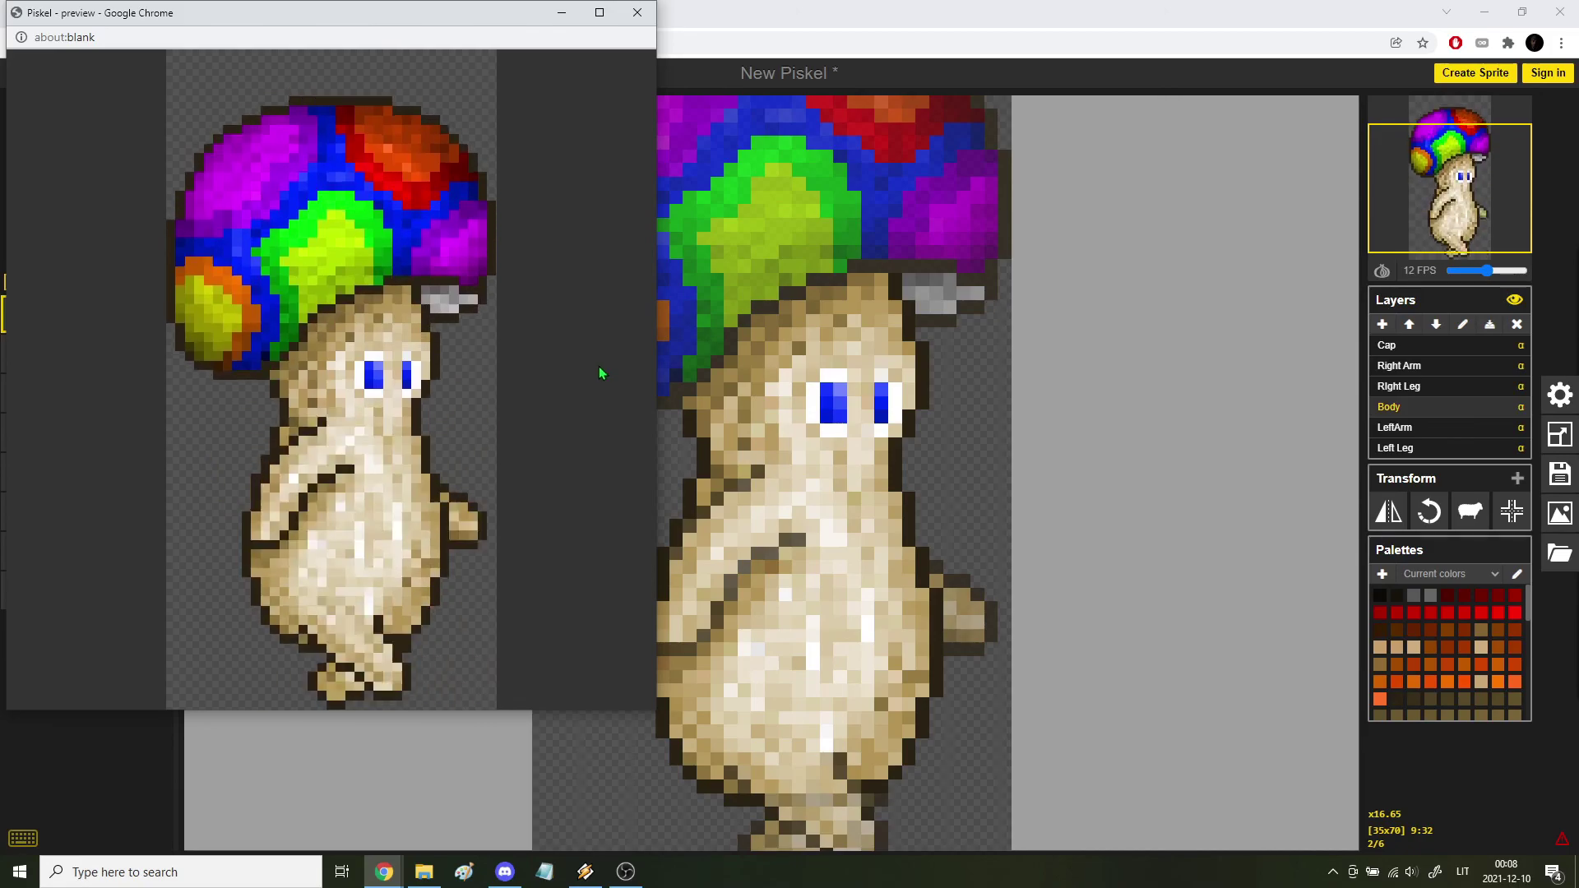
left_click(881, 512)
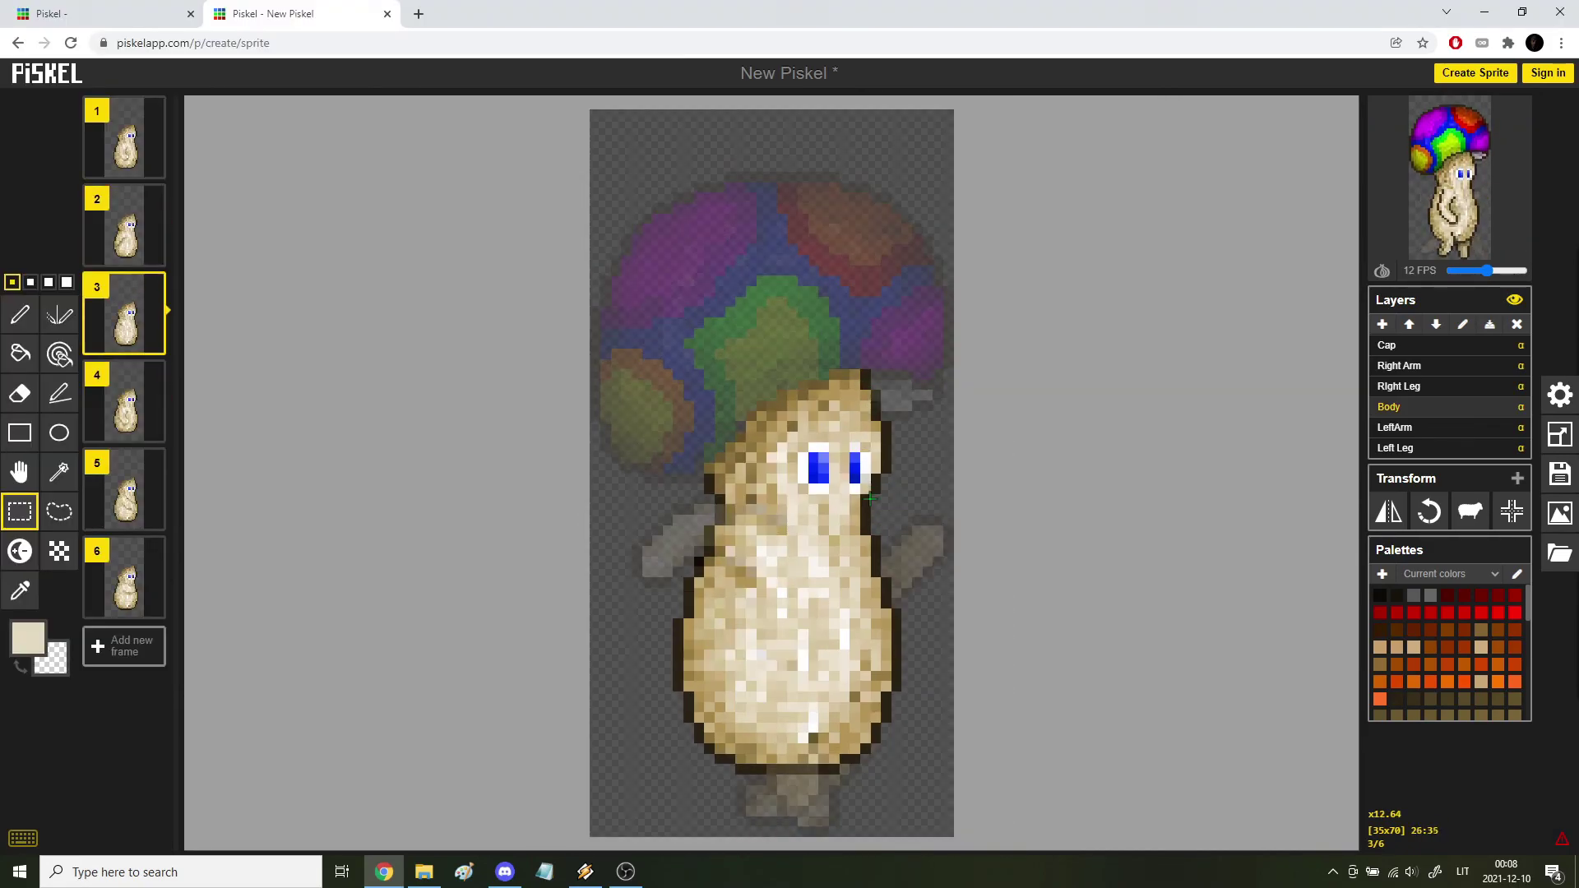
Select the 26x14 head area of the body in frame 3 and lower the head one pixel in frames 3 and 6.
left_click_drag(875, 509, 923, 362)
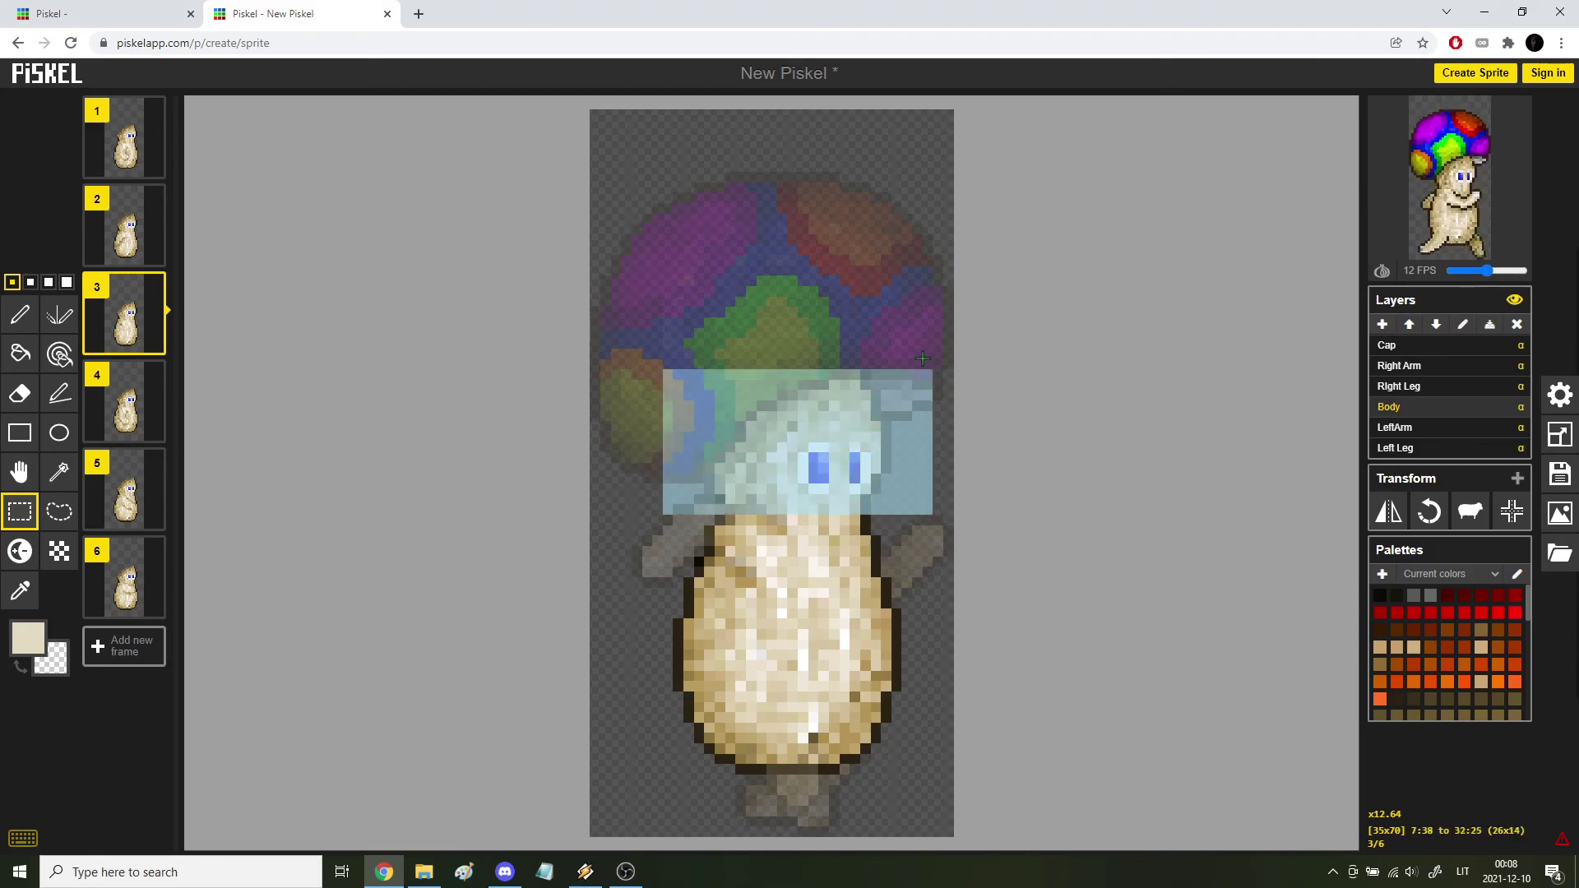
key("Down")
key("Down")
key("Down")
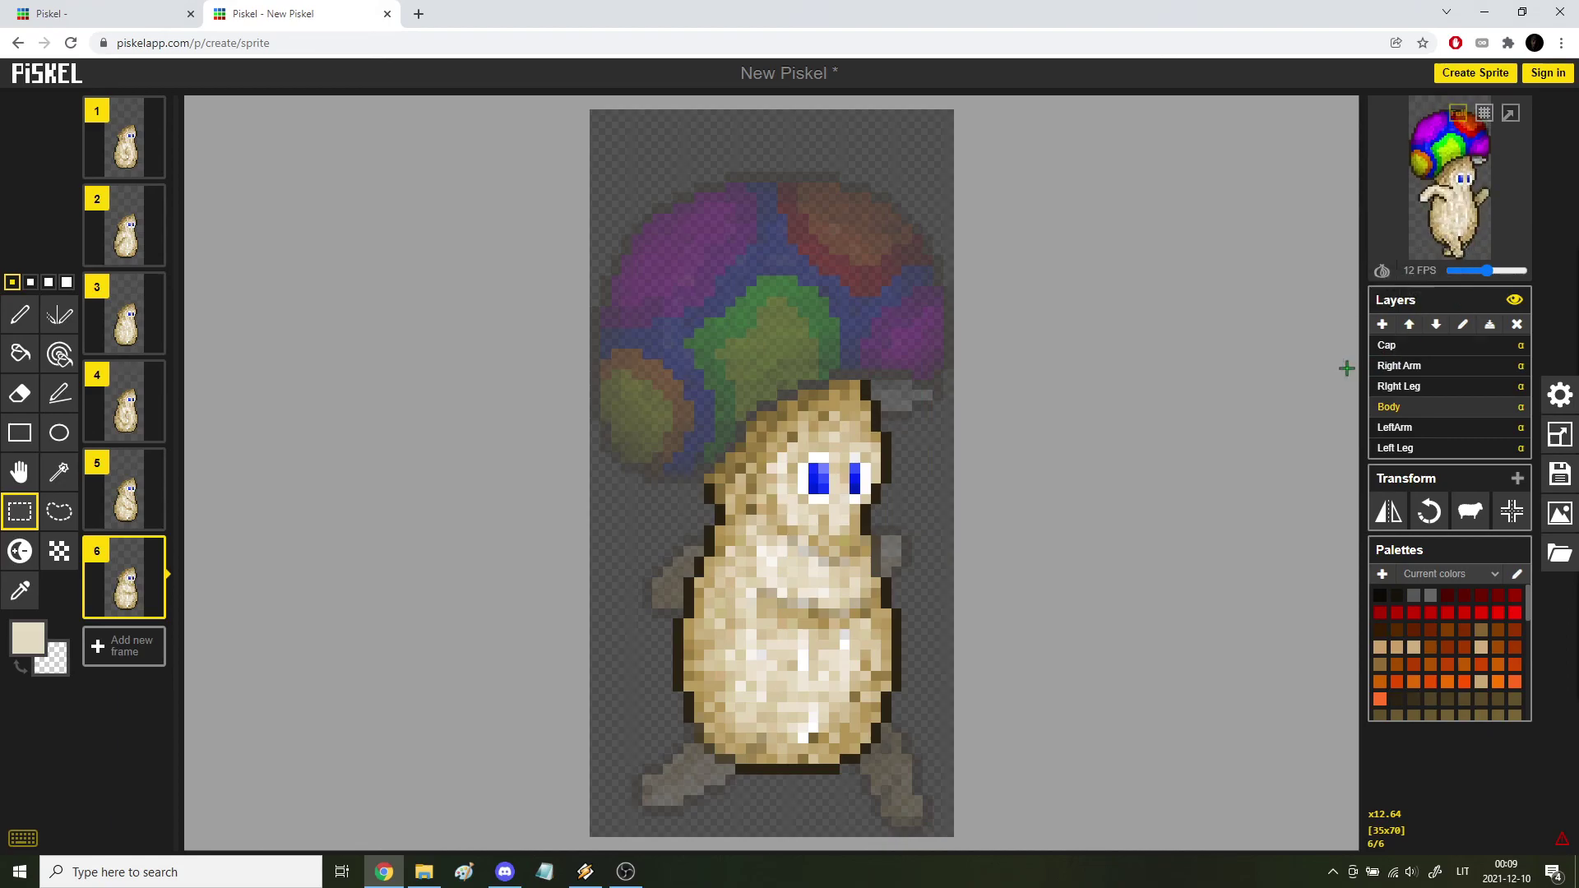
Examine the Left Leg layer from frame 6 back to frame 1 and reopen the separate animation preview.
left_click(1389, 449)
key("Up")
key("Up")
key("Up")
key("Up")
key("Up")
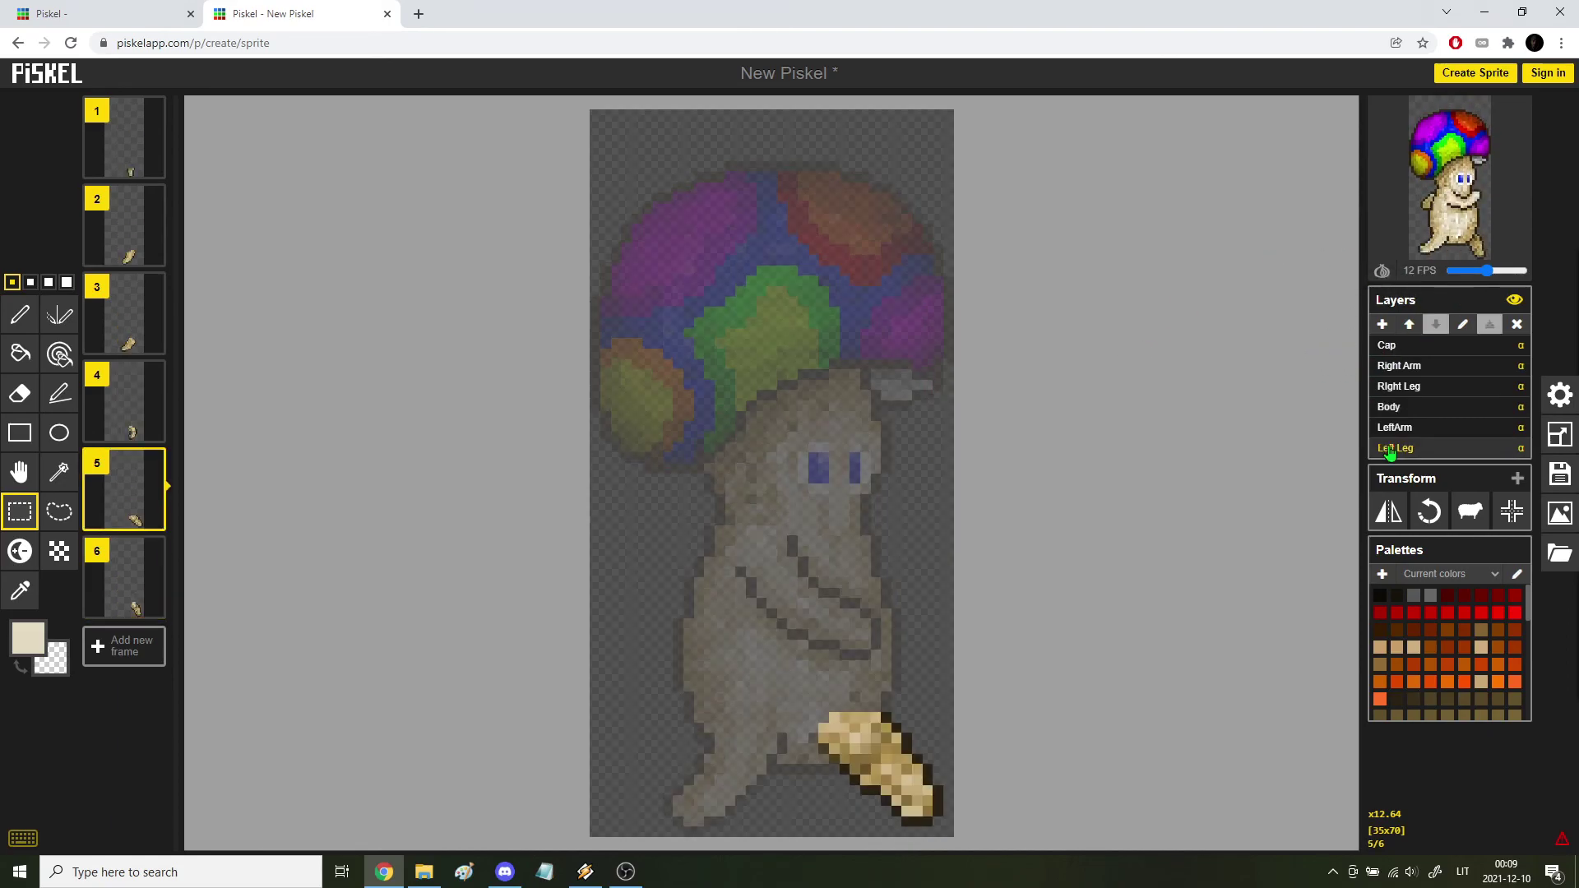
left_click(1510, 113)
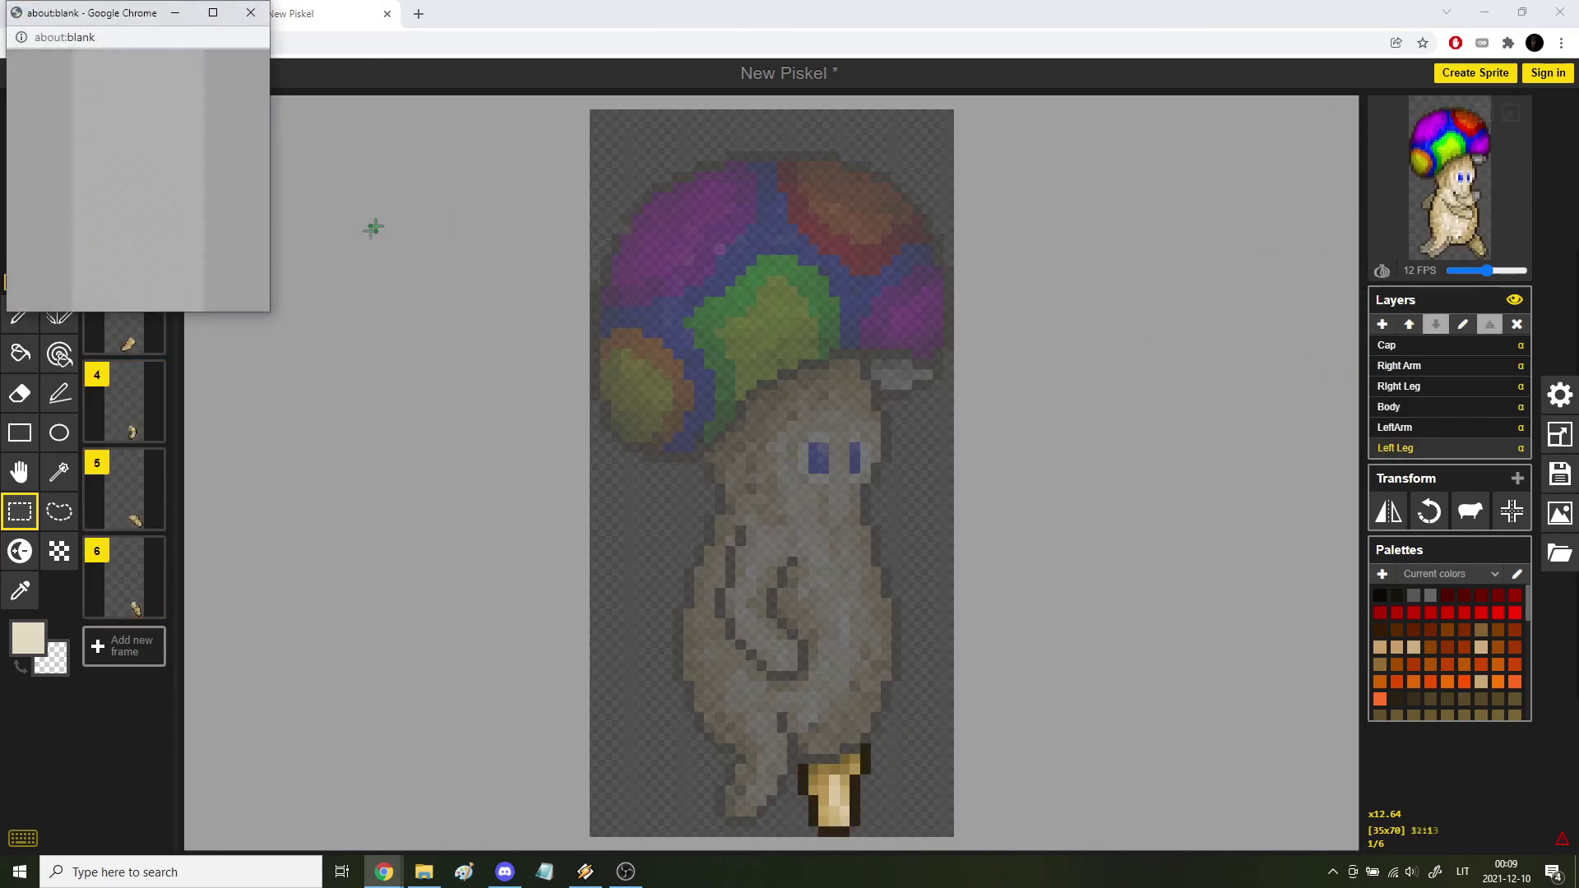